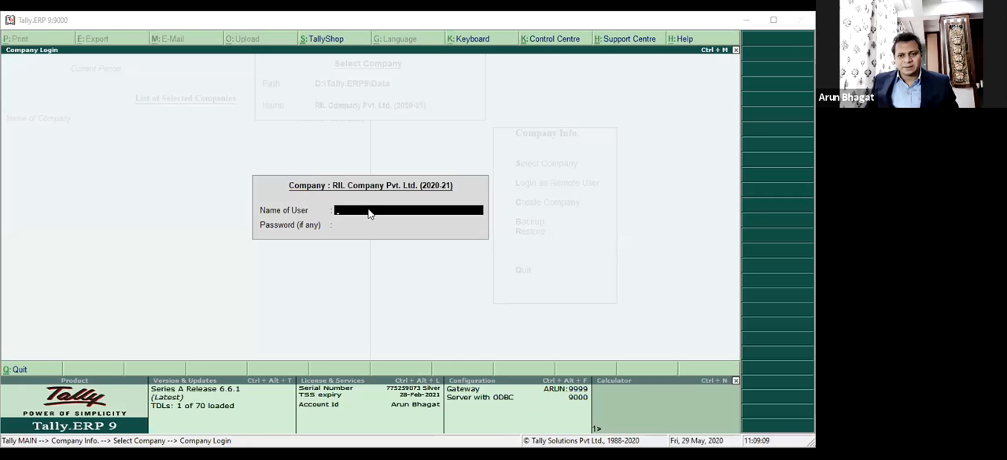
Log in to RIL Company Pvt. Ltd. (2020-21) by entering the user name and the account password.
click(370, 214)
key(Return)
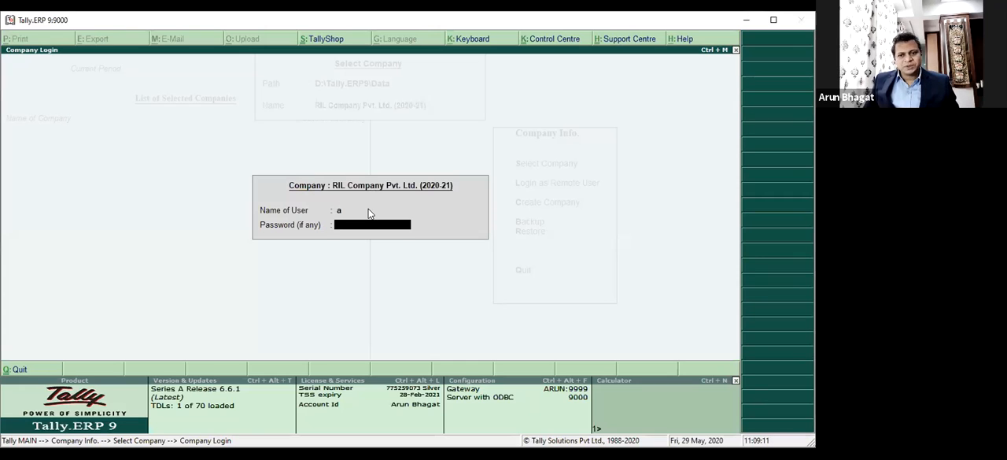
key(Return)
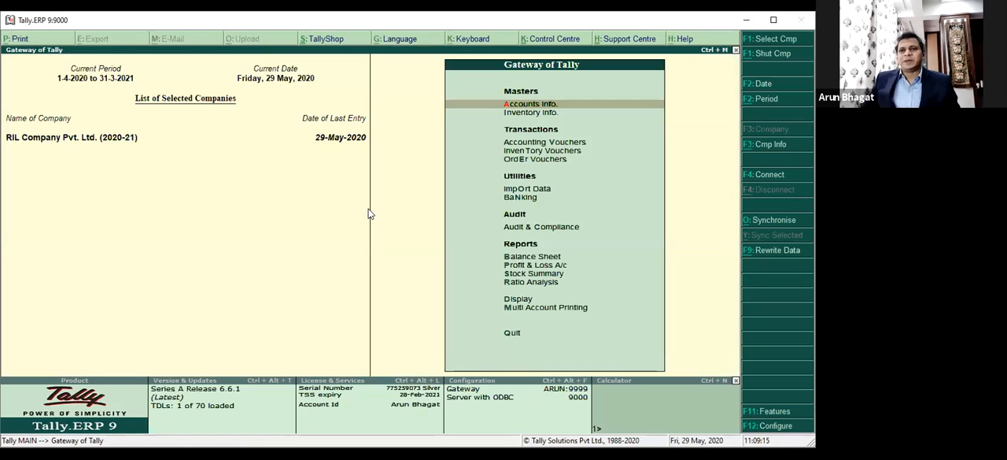
Look over the Accounts Info masters, the accounting voucher screen and the order voucher screen, leaving each without an entry.
key(Return)
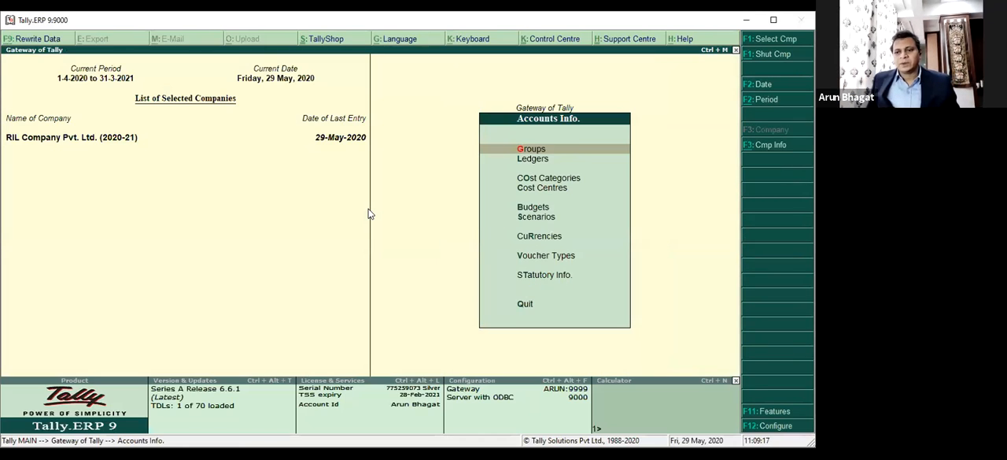
key(Escape)
key(Down)
key(Down)
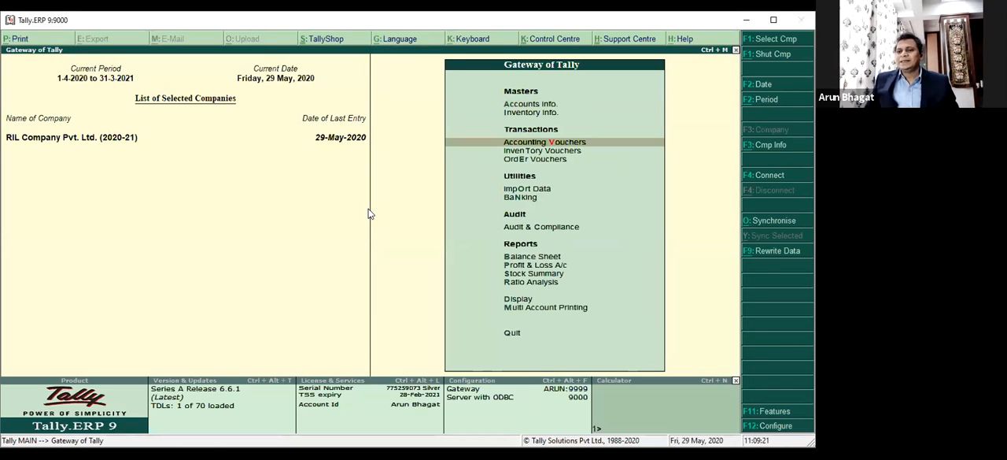
key(Return)
key(Escape)
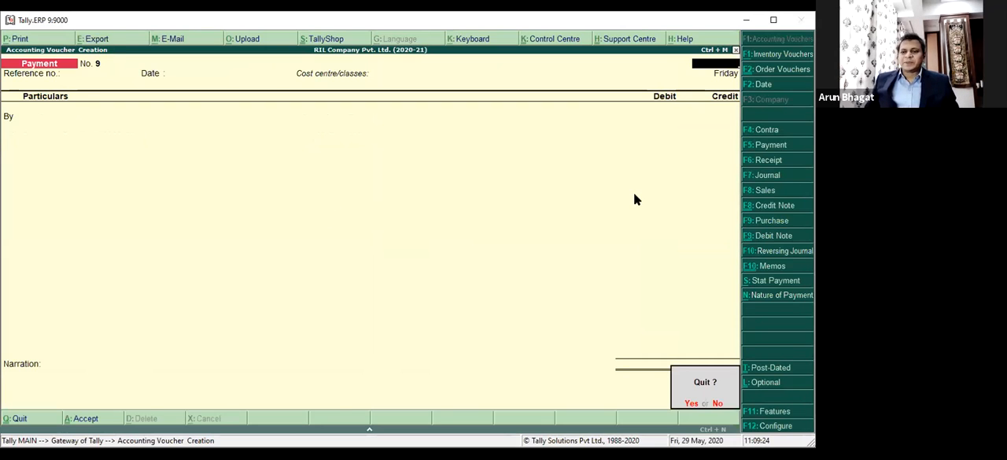
key(y)
key(Down)
key(Down)
key(Return)
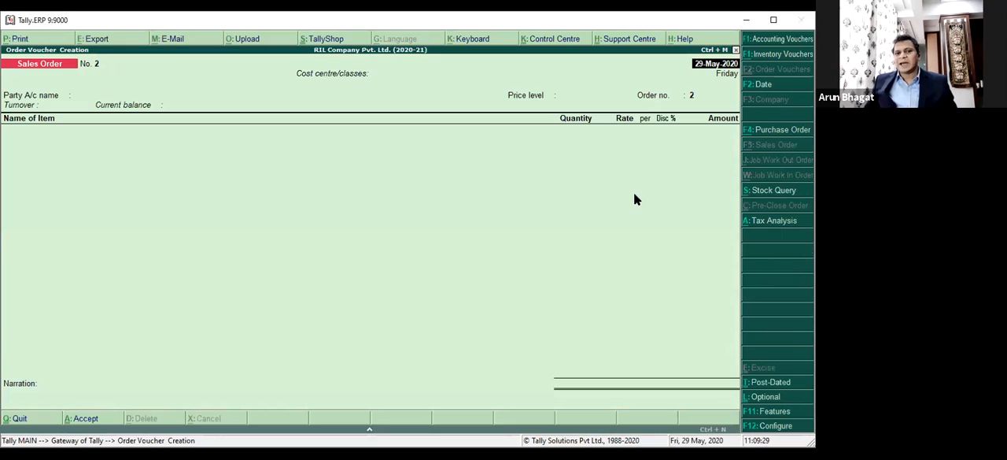
key(Escape)
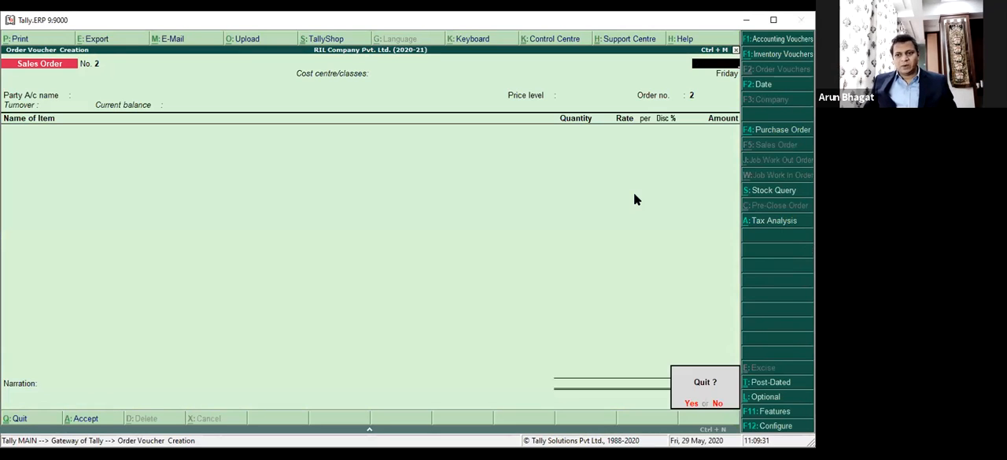
key(y)
Start a new accounting voucher of the type Sales - Mumbai.
key(Up)
key(Up)
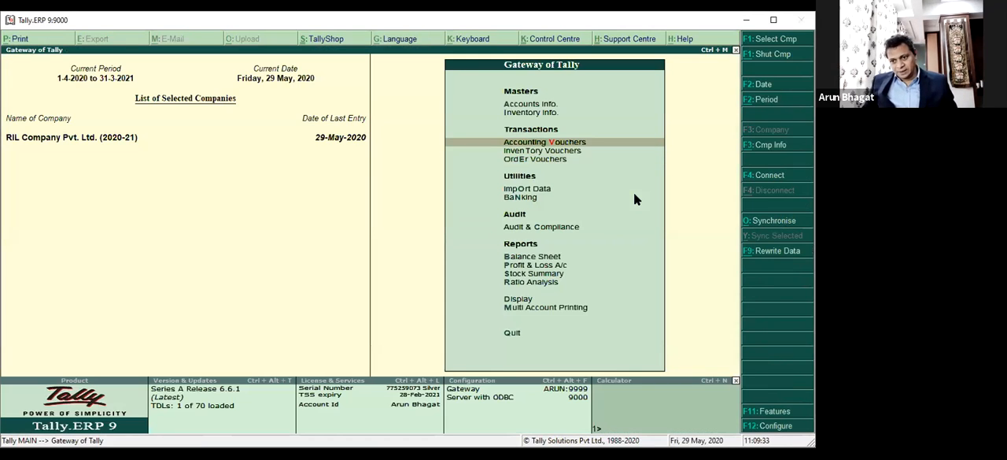
key(Return)
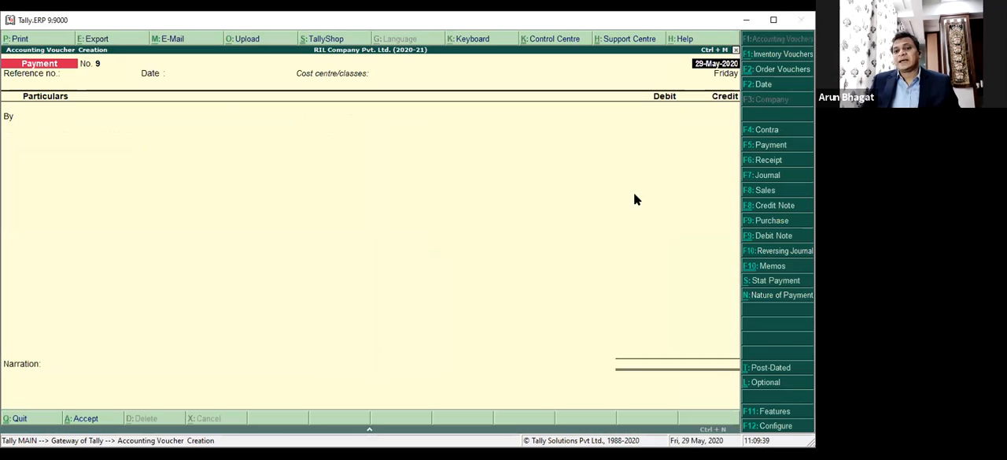
key(F8)
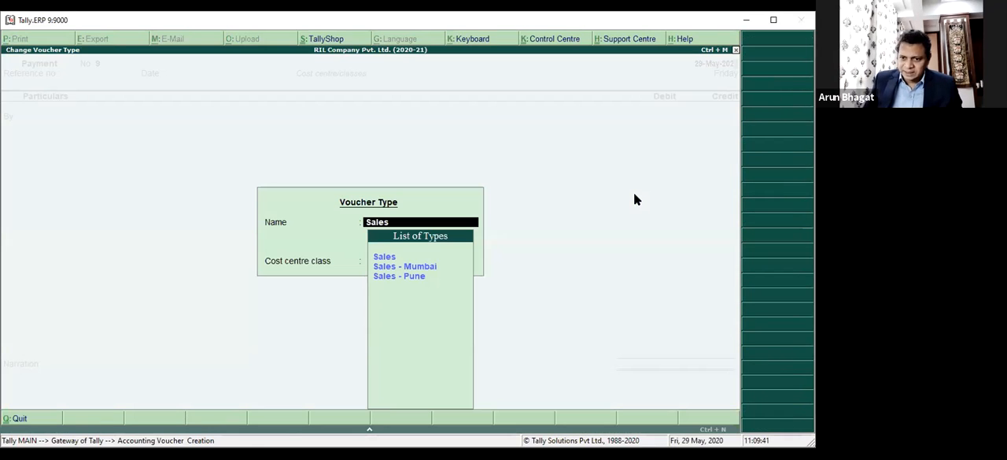
key(Down)
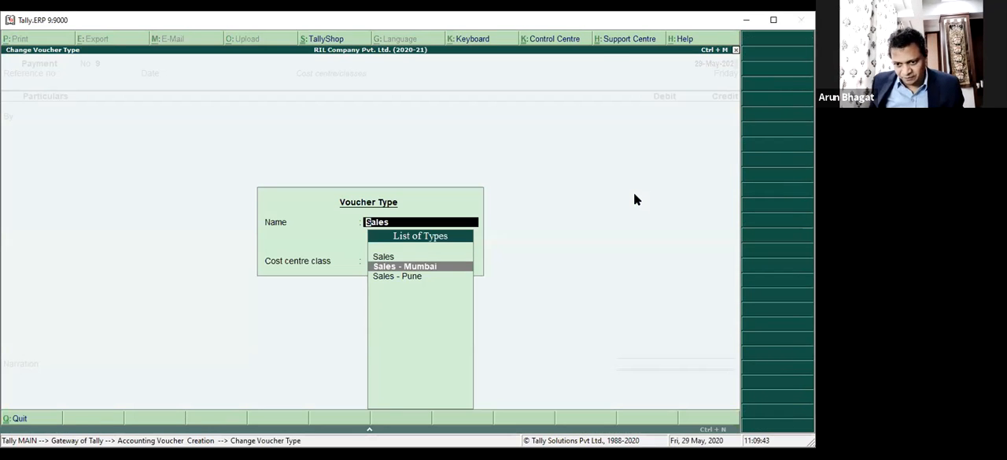
key(Return)
key(Return)
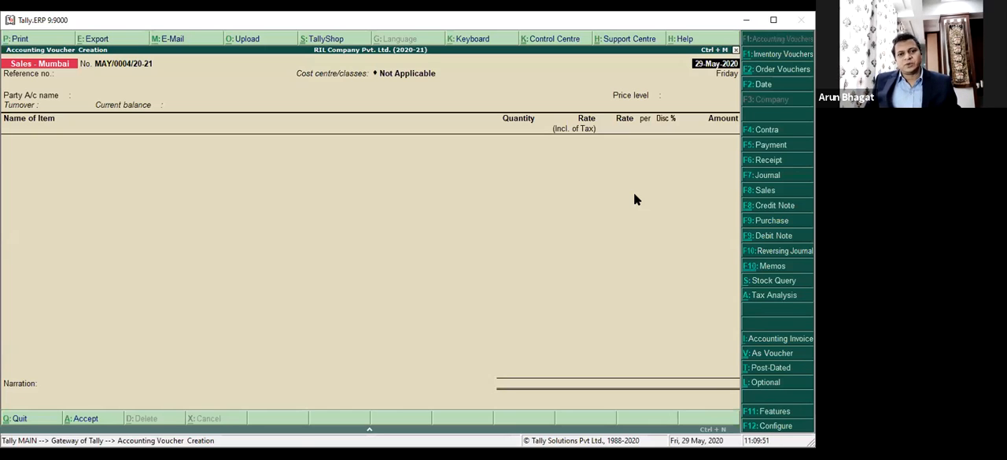
Review the sales invoice configuration's first general options, from supplementary details to the defaults for bill allocations.
key(F12)
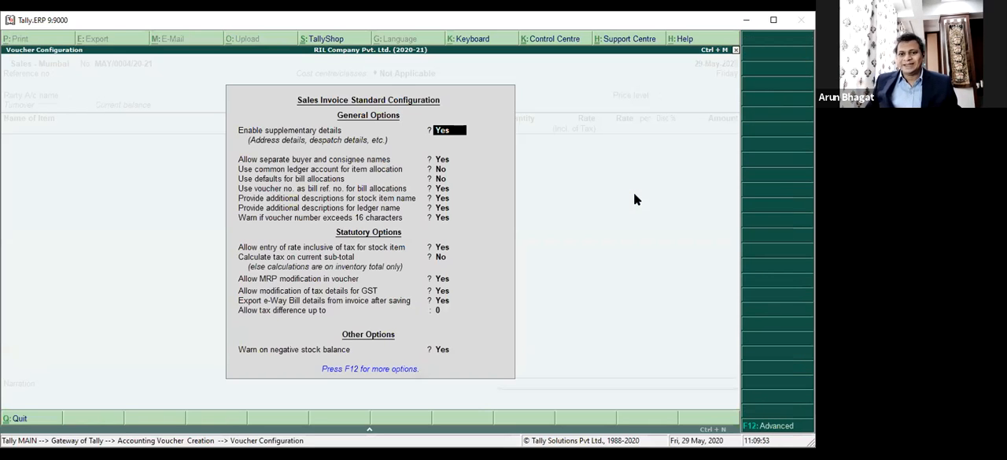
key(Return)
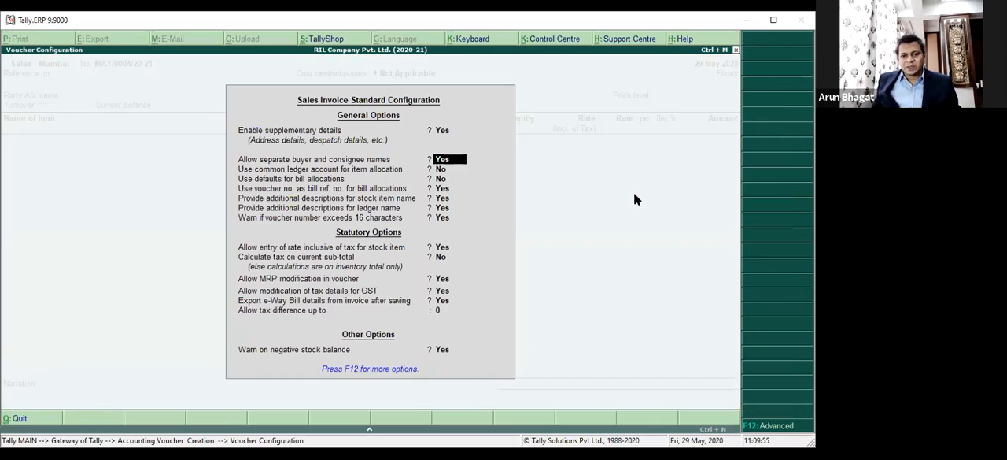
key(Return)
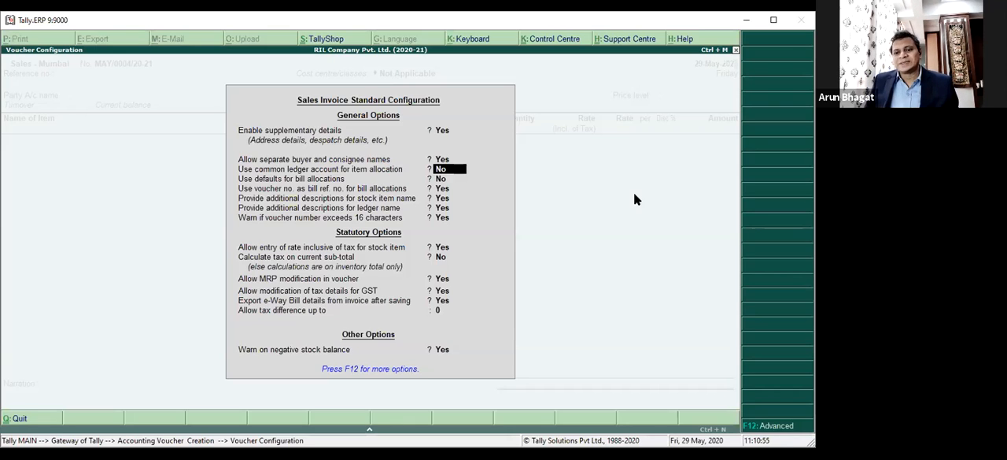
key(Return)
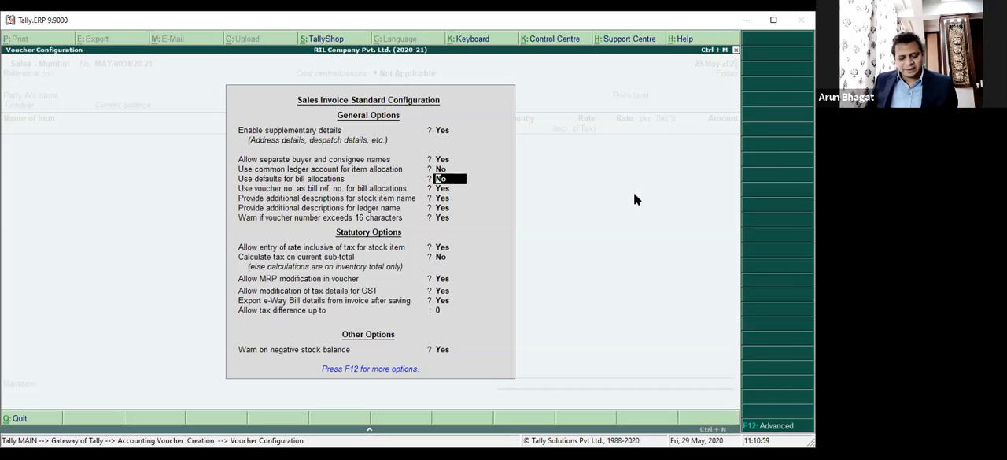
key(ctrl+a)
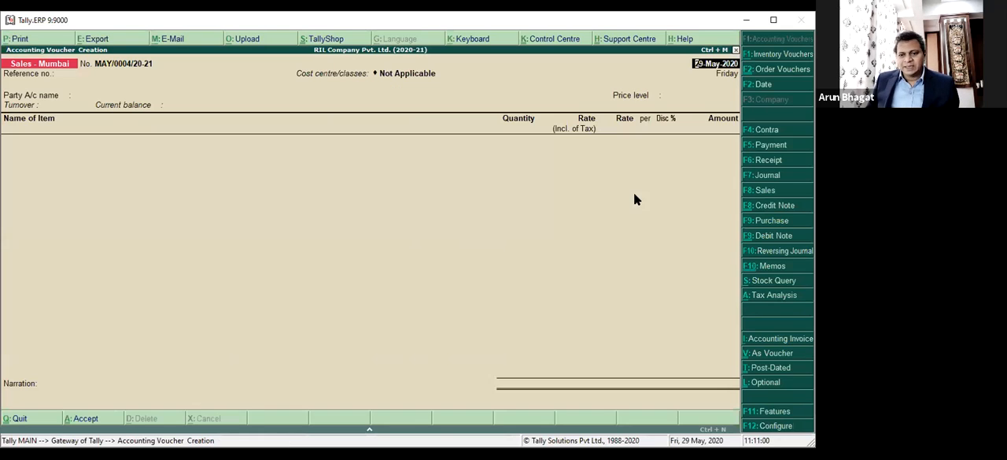
Use ABC Customer Pvt. Ltd. as the voucher's party with price level Wholesalers, leaving the item list and narration empty.
click(626, 382)
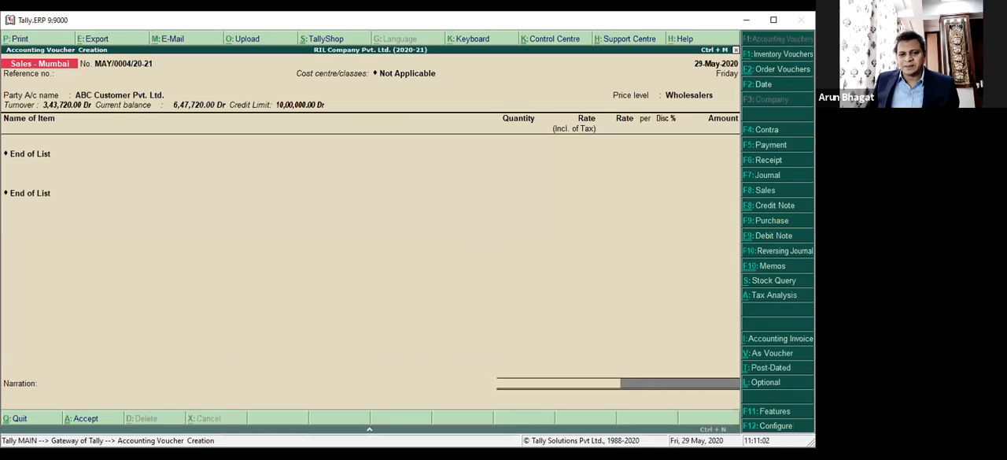
key(Return)
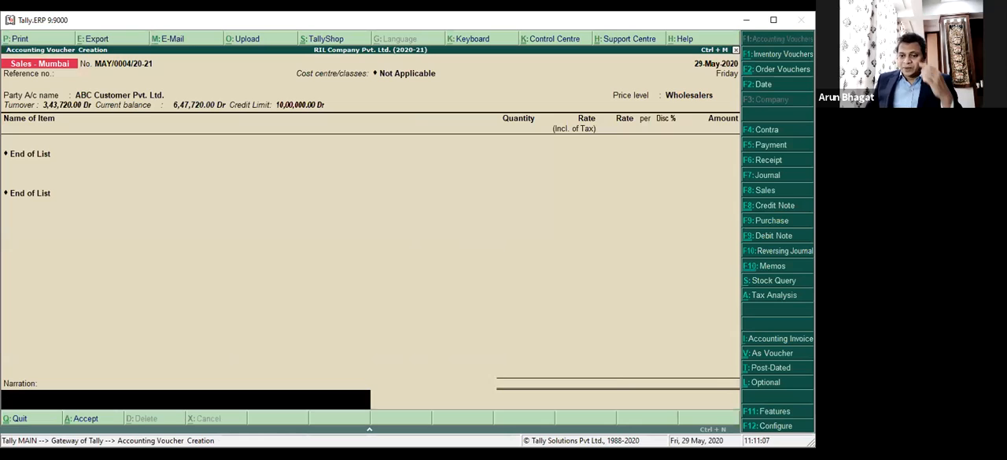
key(BackSpace)
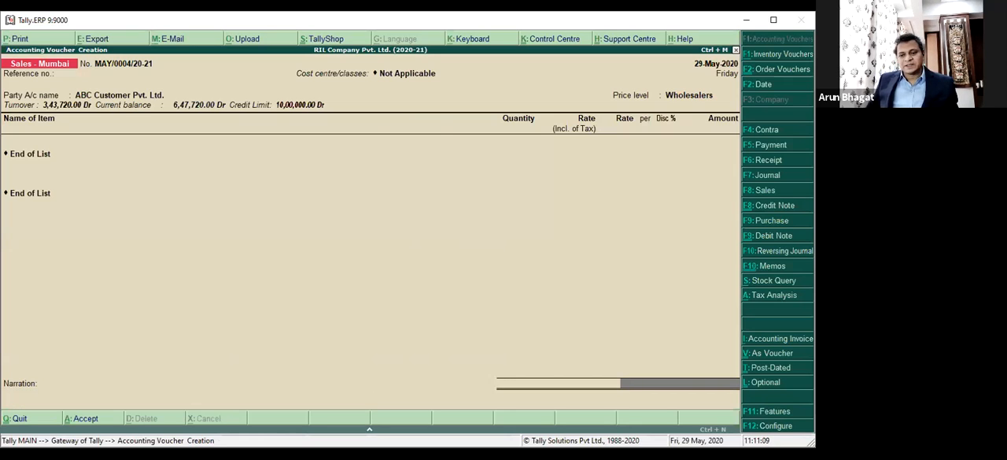
Check the two bill allocation options in the sales invoice configuration.
key(F12)
key(Down)
key(Down)
key(Down)
key(Down)
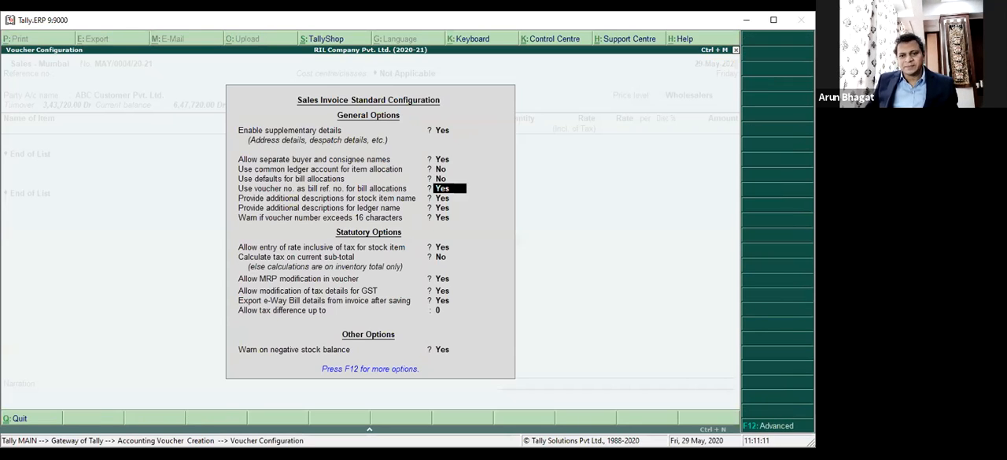
key(Up)
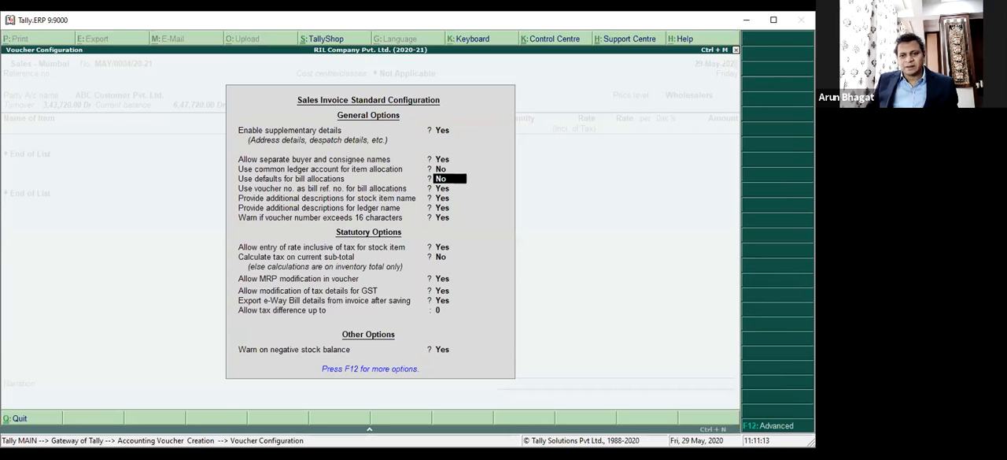
key(ctrl+a)
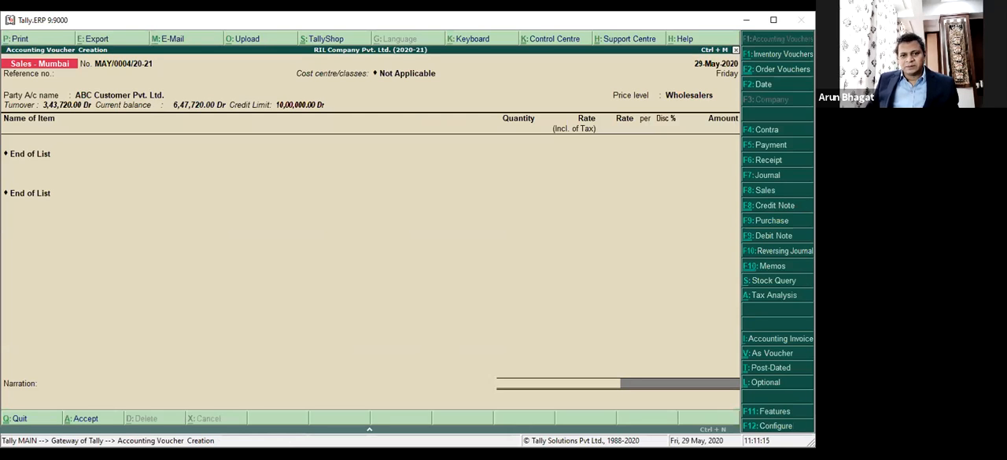
key(Return)
key(Return)
key(Return)
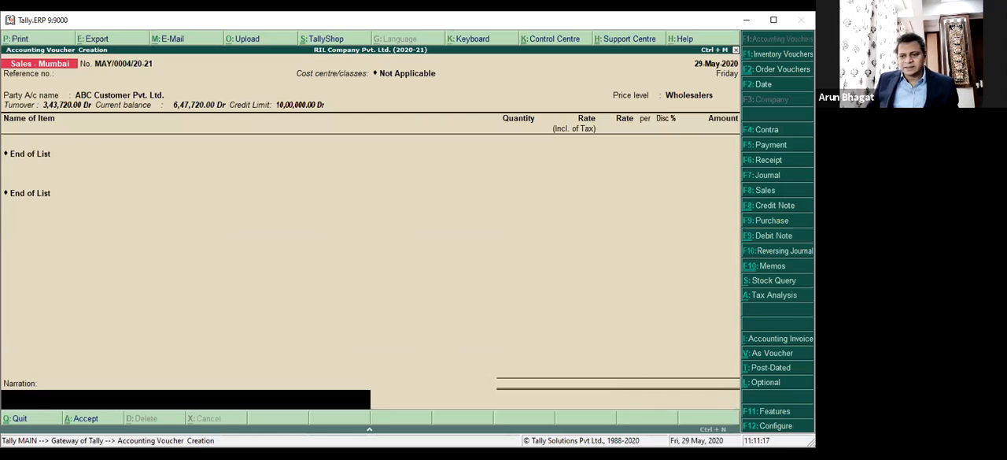
key(Return)
key(BackSpace)
key(BackSpace)
key(BackSpace)
key(BackSpace)
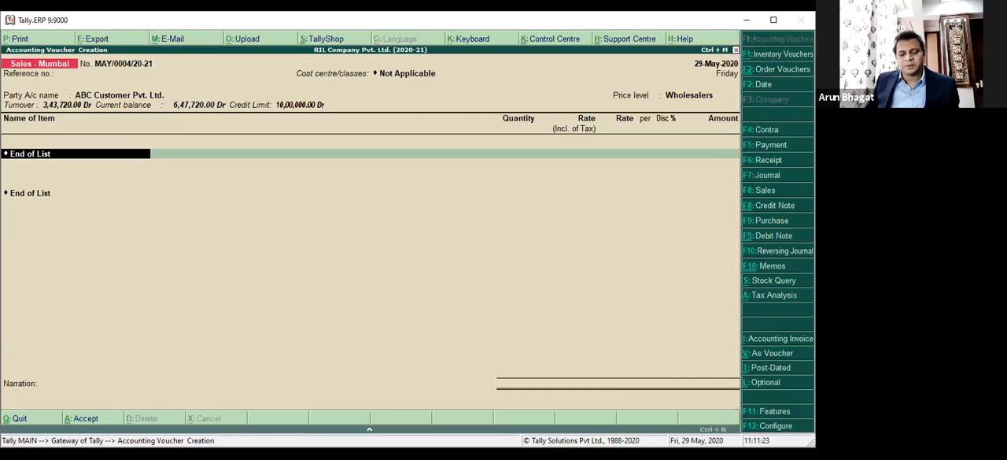
Go through the sales invoice configuration and set Allow MRP modification in voucher to No.
key(F12)
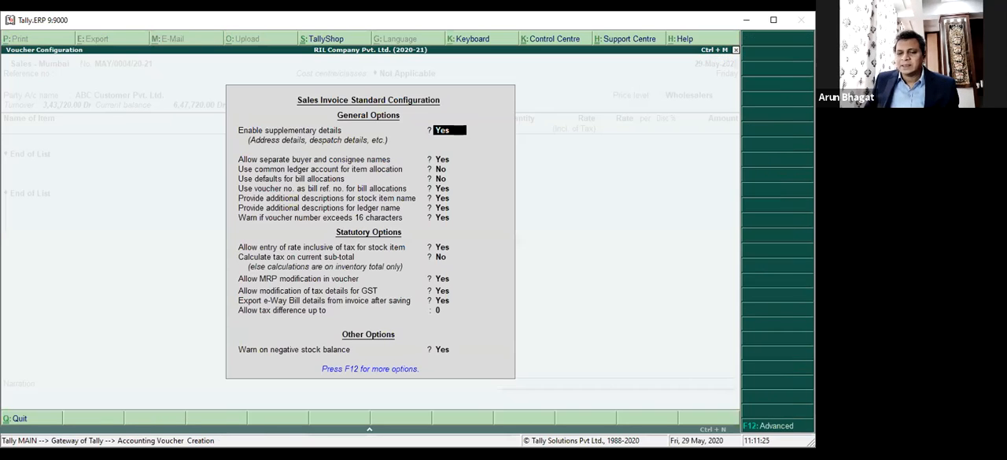
key(Return)
key(Return)
key(Return)
key(Return)
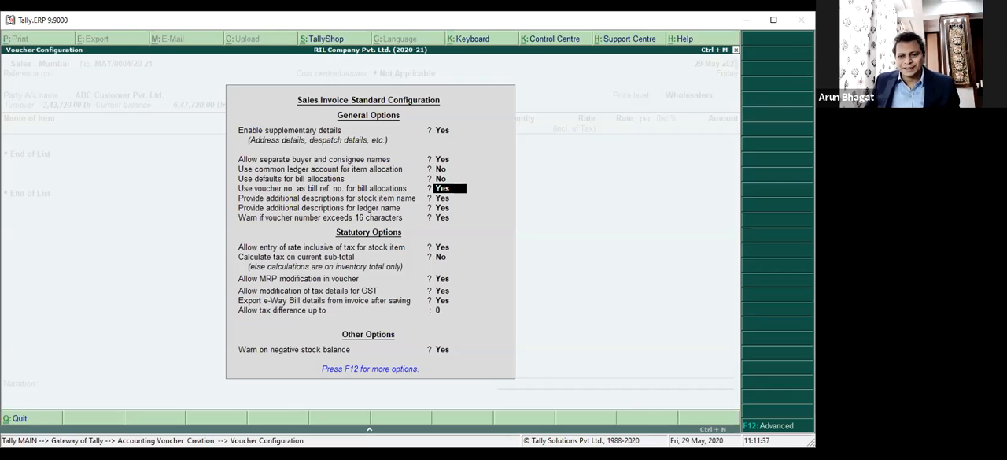
key(Return)
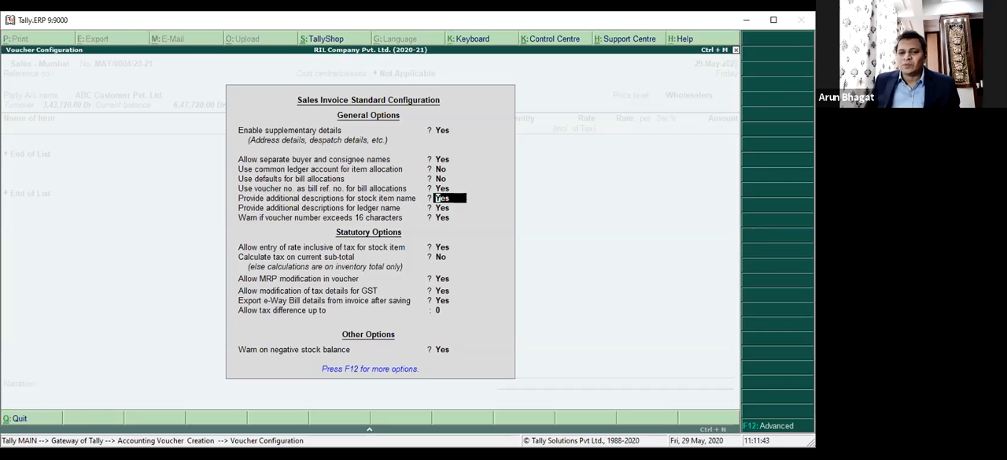
key(Return)
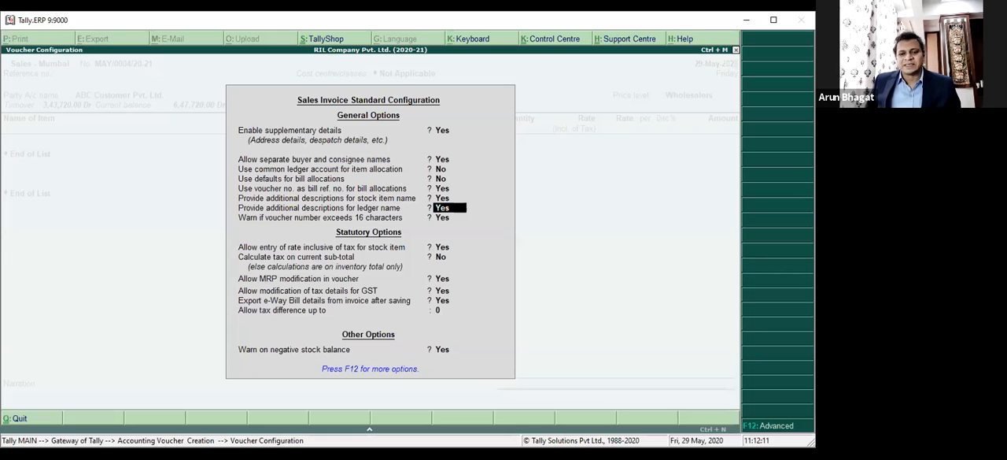
key(Return)
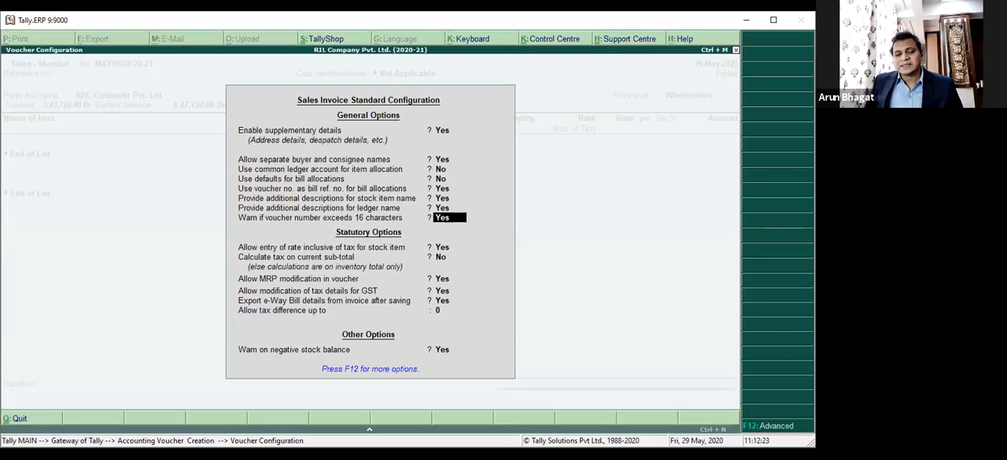
key(Return)
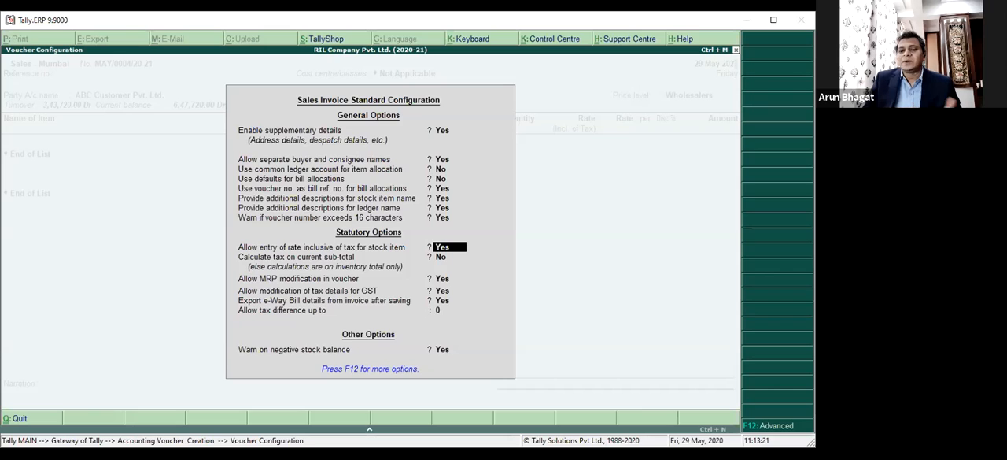
key(Return)
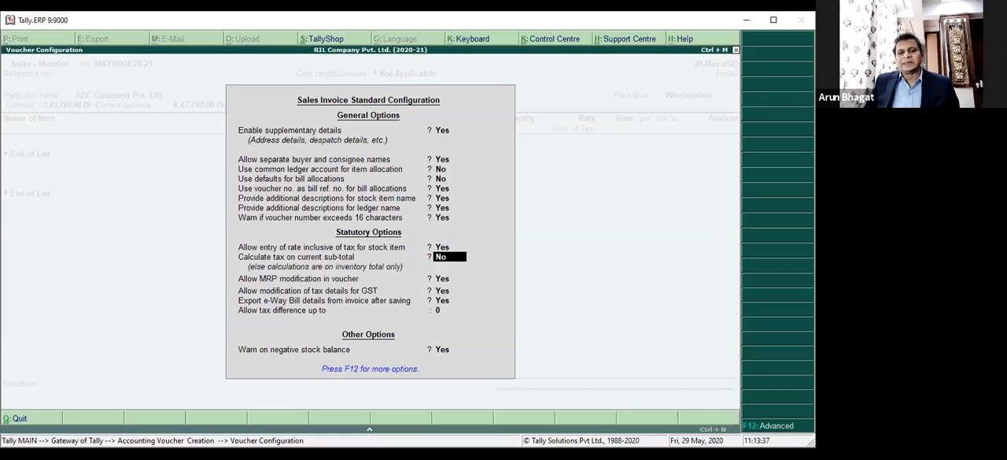
key(Return)
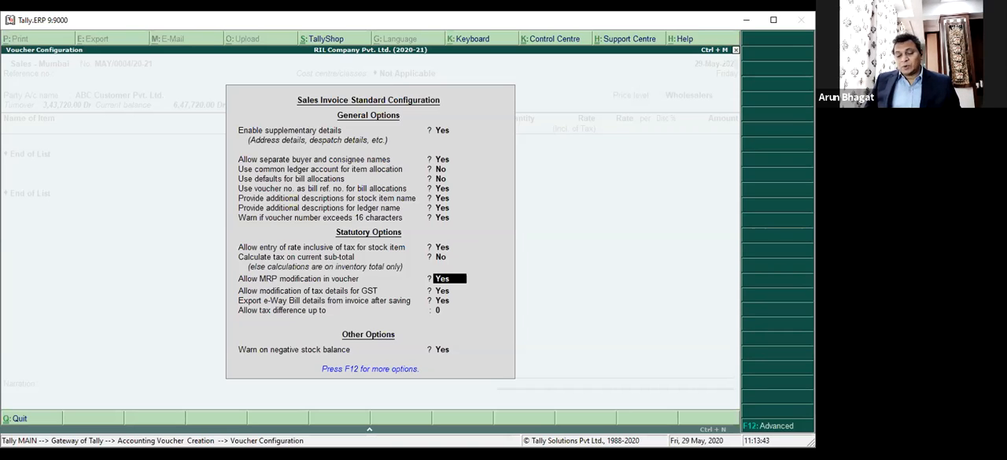
text(n)
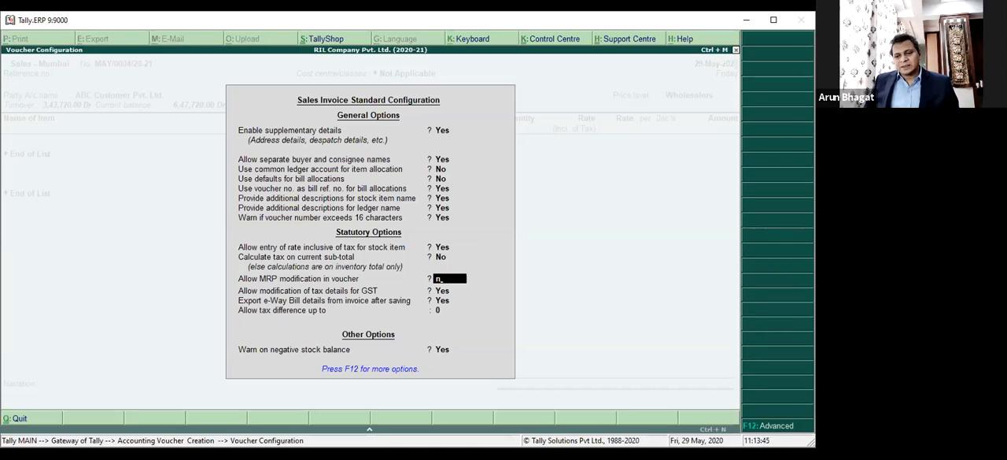
key(Return)
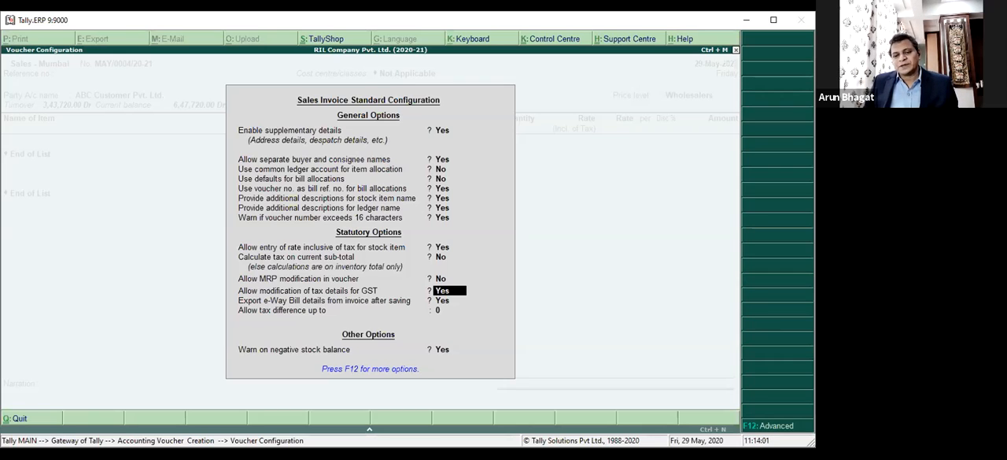
Go through the remaining statutory and other options in the standard sales invoice configuration, and open the advanced configuration.
key(Return)
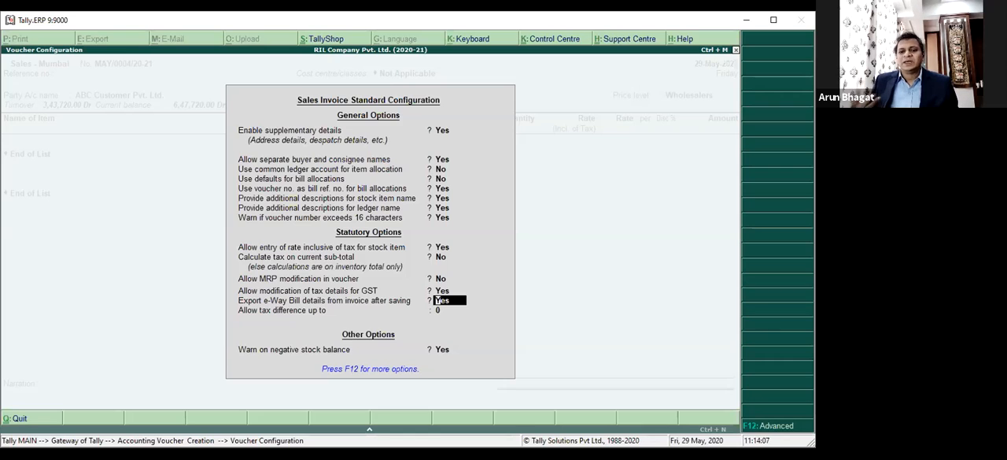
key(Return)
key(Return)
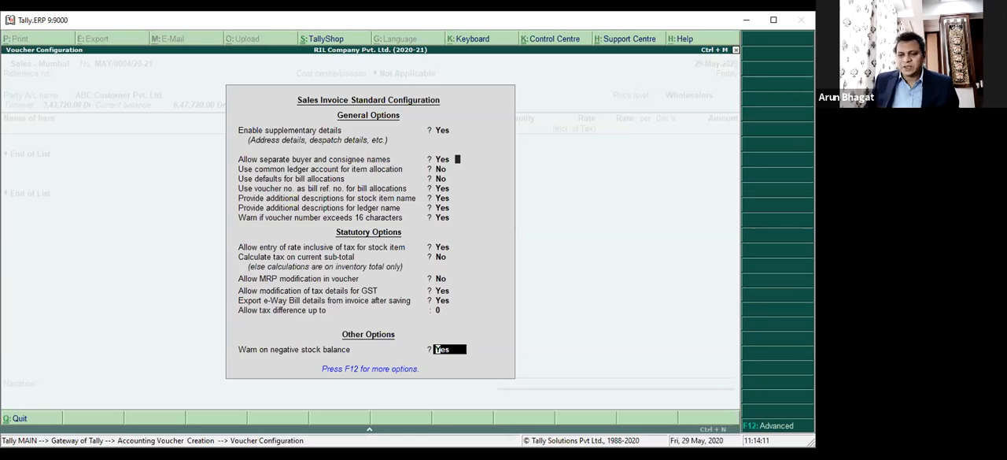
key(F12)
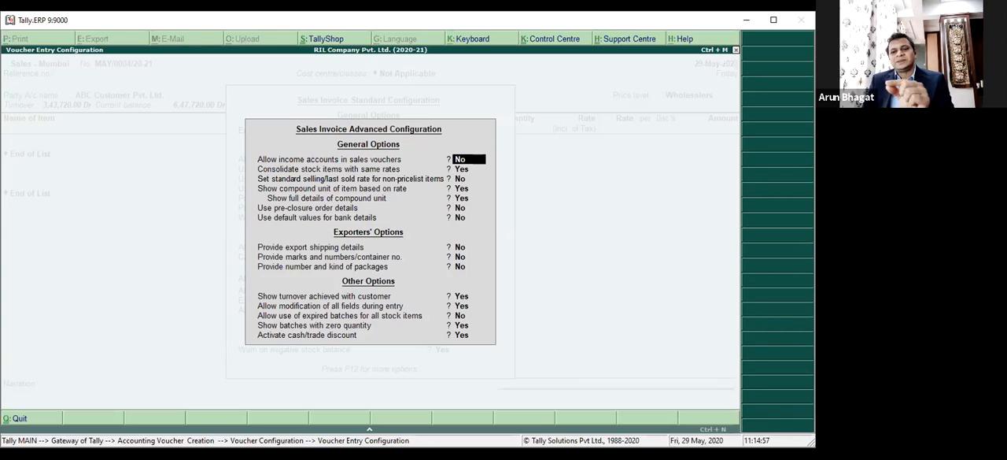
Review the advanced configuration's general options, from income accounts in sales vouchers to default values for bank details.
key(Return)
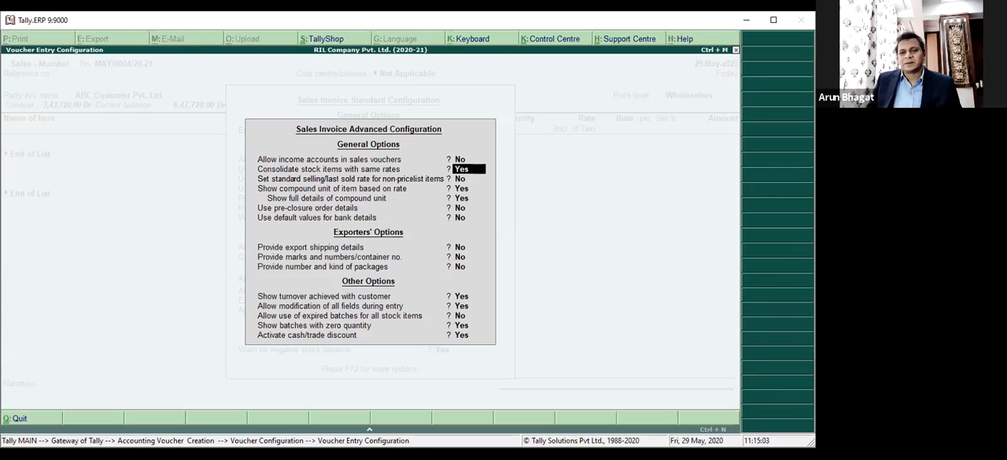
key(Down)
key(Down)
key(Up)
key(Up)
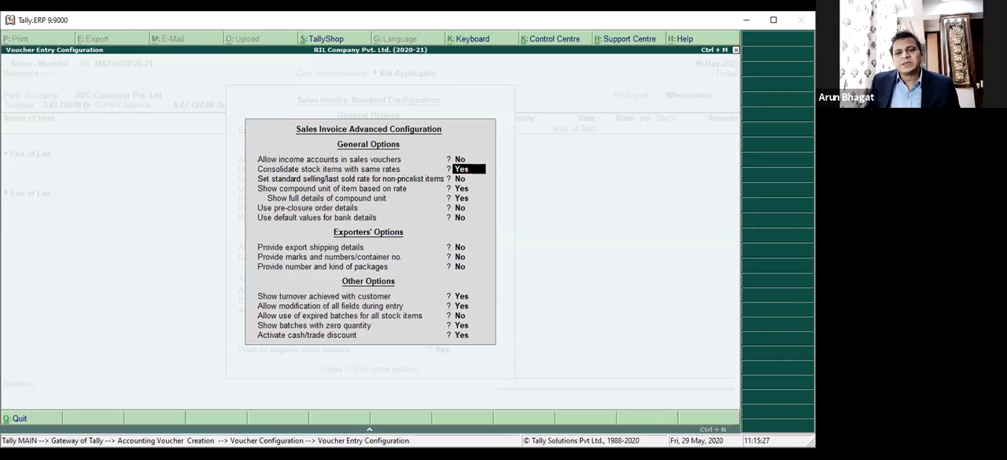
key(Return)
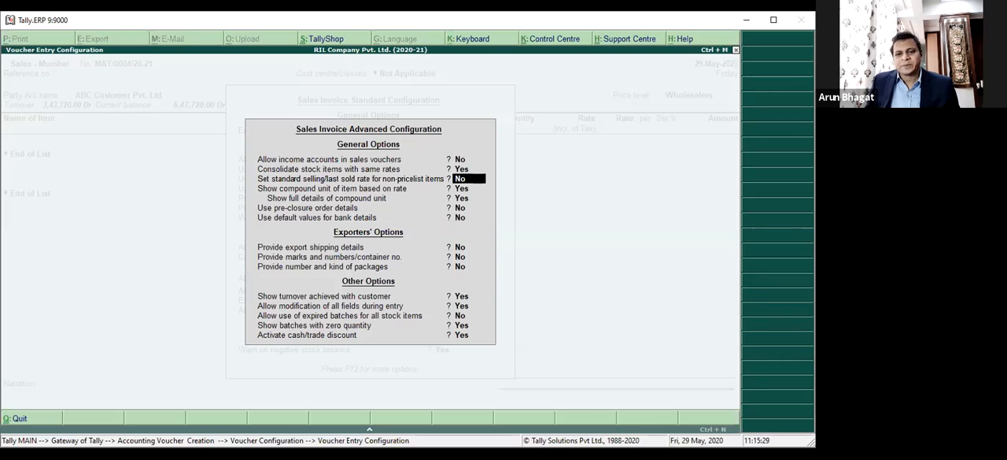
key(Return)
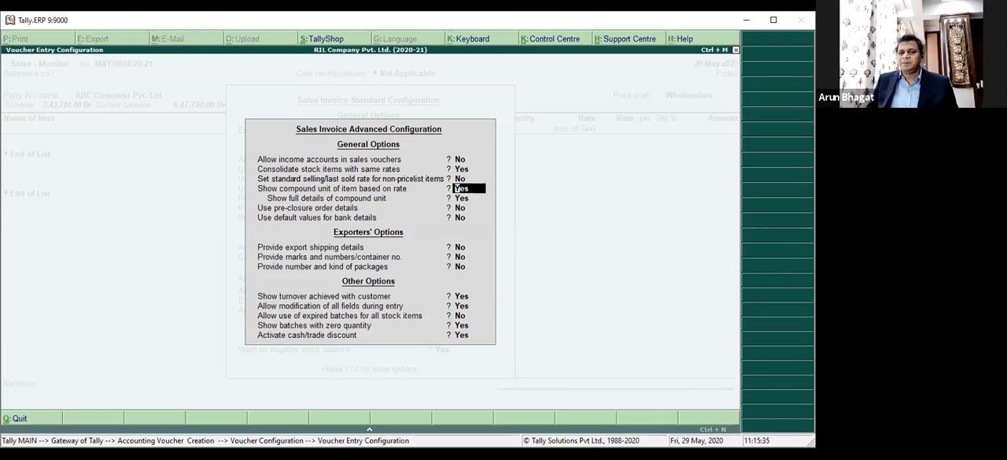
key(Return)
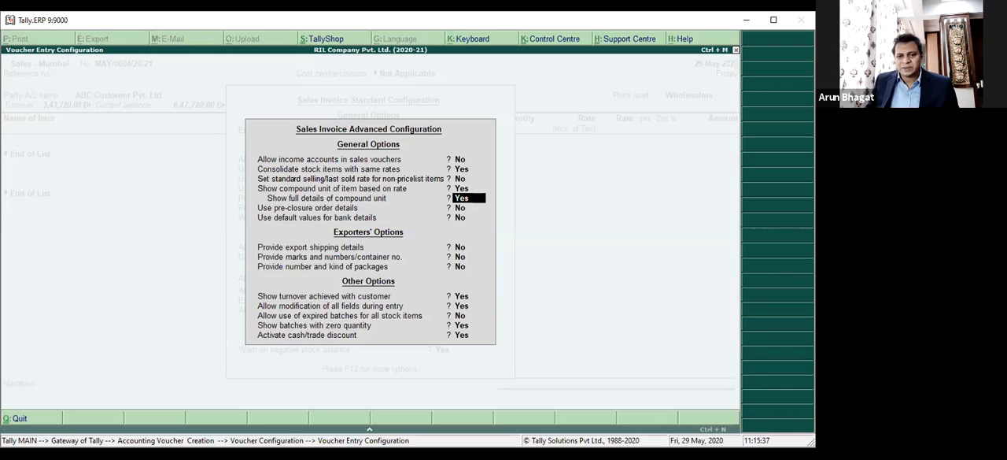
key(Return)
key(Return)
key(Return)
key(Return)
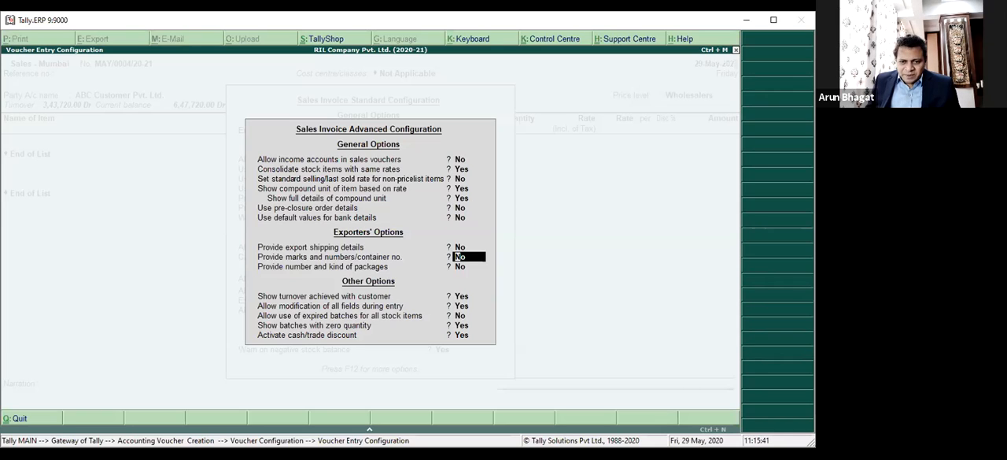
Go through the exporters' and other advanced options, and accept both the advanced and the standard sales invoice configurations.
key(Return)
key(Return)
key(Return)
key(Return)
key(Return)
key(Return)
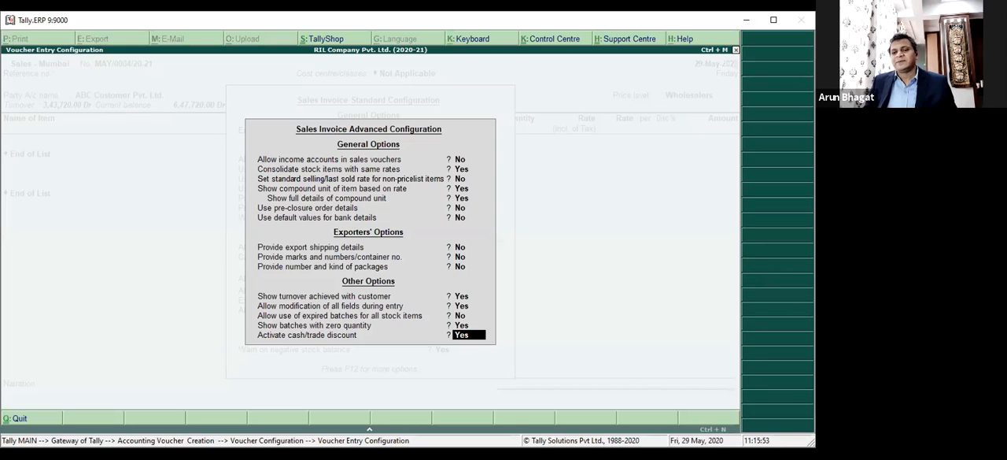
key(Return)
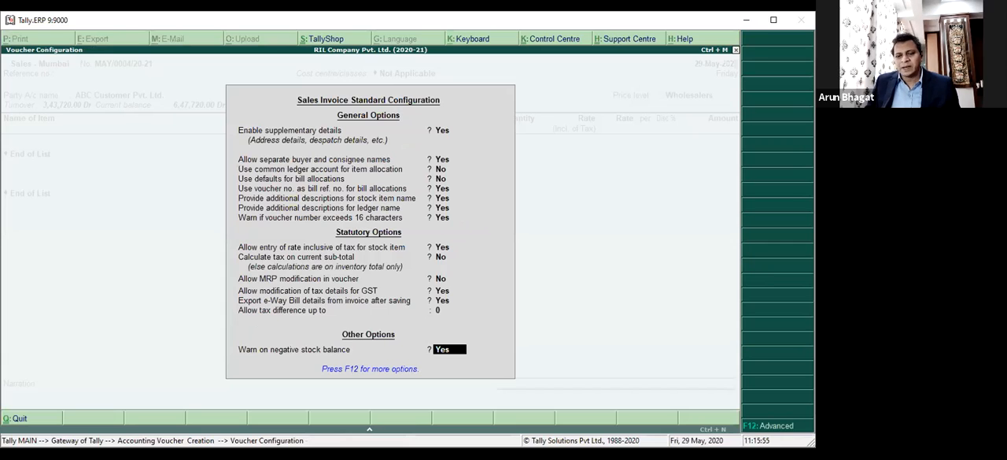
key(Return)
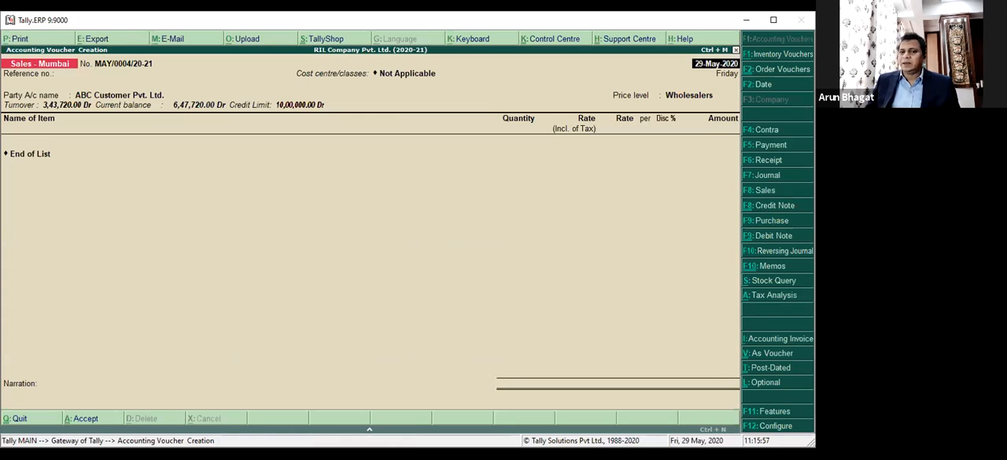
Abandon the open sales voucher and return to the Gateway of Tally.
key(Escape)
key(y)
key(v)
key(Escape)
key(y)
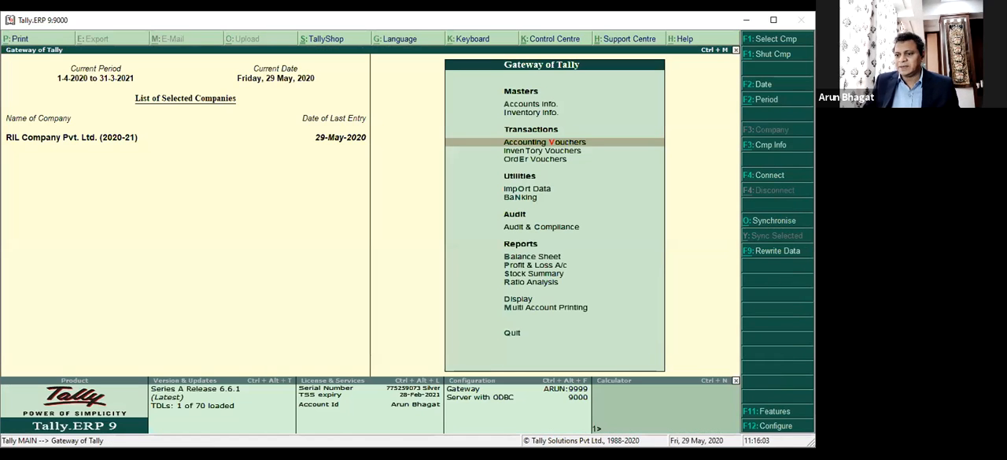
Check the separate discount column in invoices option in the company's inventory features, and return to the Gateway of Tally.
key(F11)
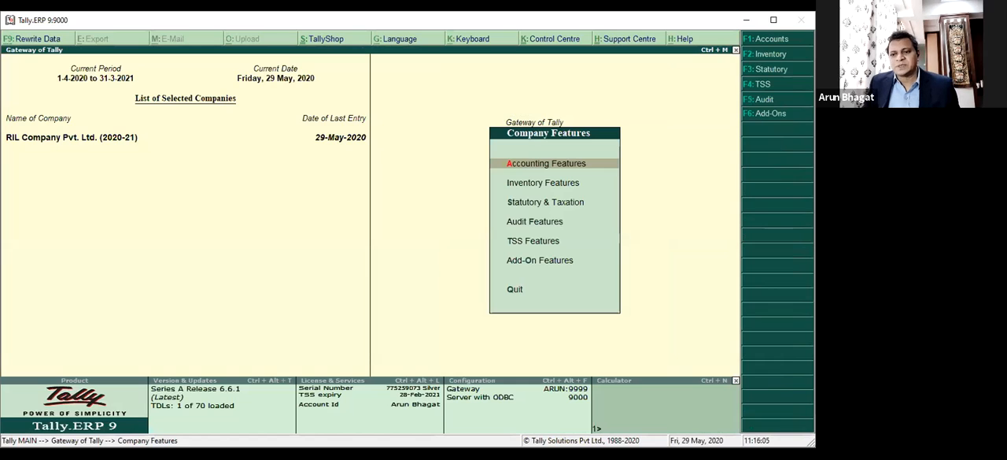
key(Down)
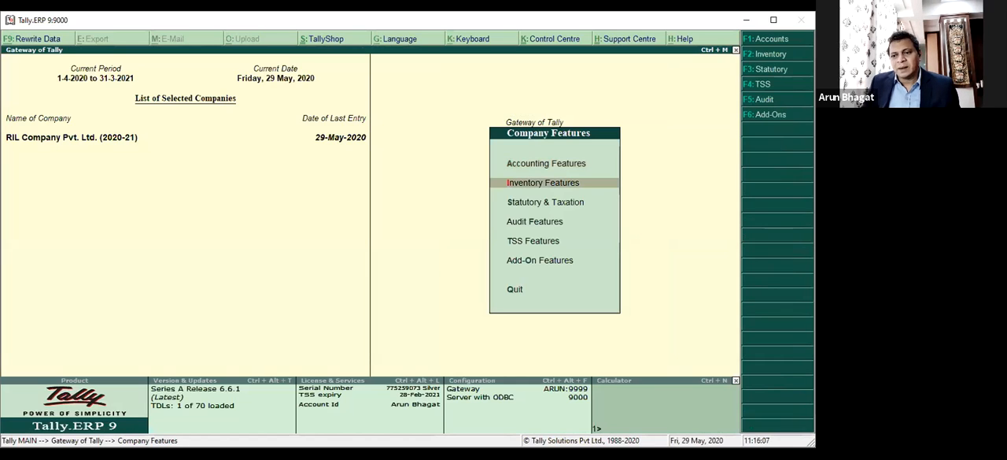
key(Return)
key(Return)
key(Return)
key(Return)
key(Return)
key(Return)
key(Return)
key(Return)
key(Return)
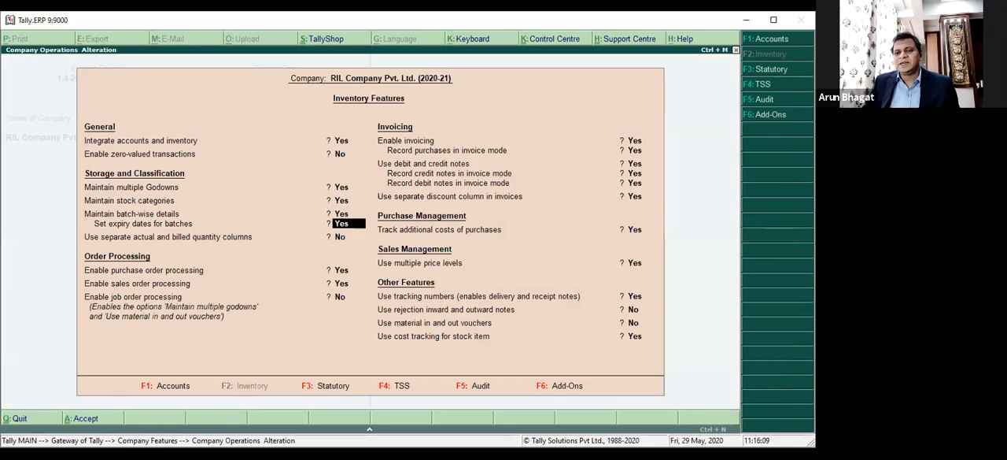
key(Return)
key(Return)
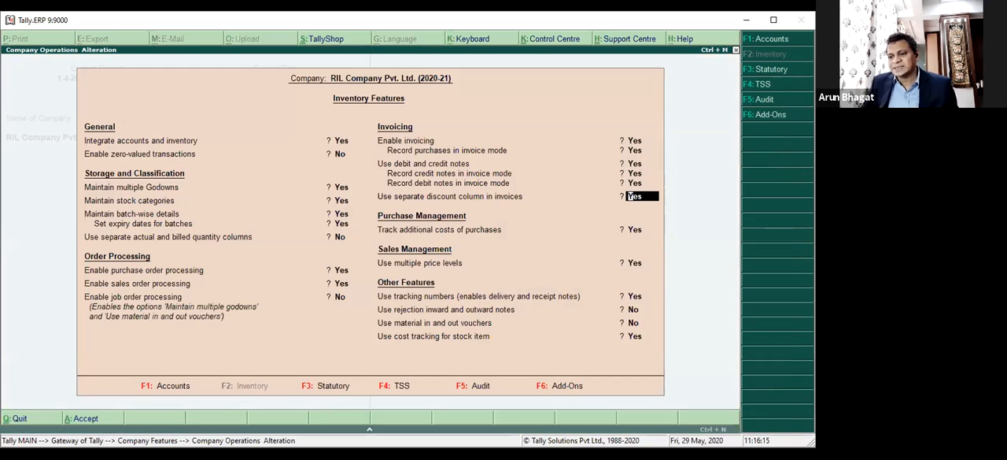
key(Escape)
key(Return)
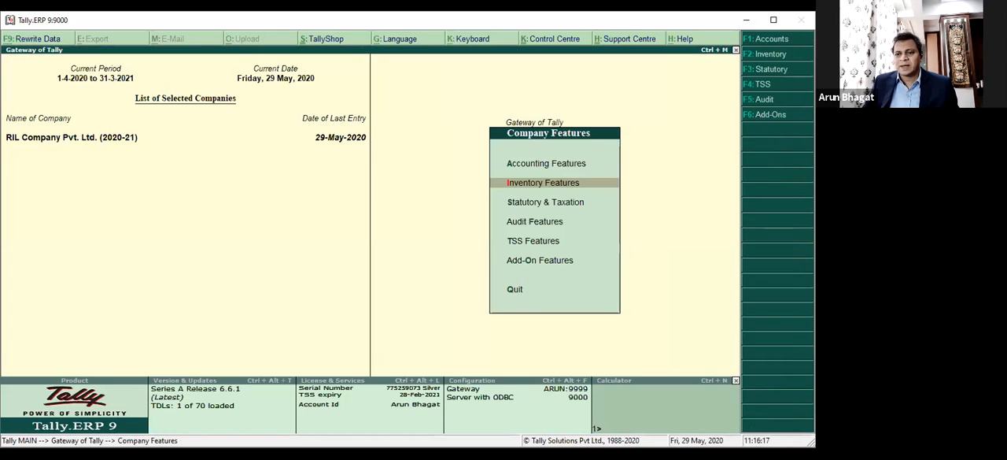
key(Escape)
Start a Sales - Mumbai voucher dated 29-May-2020 with Cost centre/classes set to Not Applicable.
key(Return)
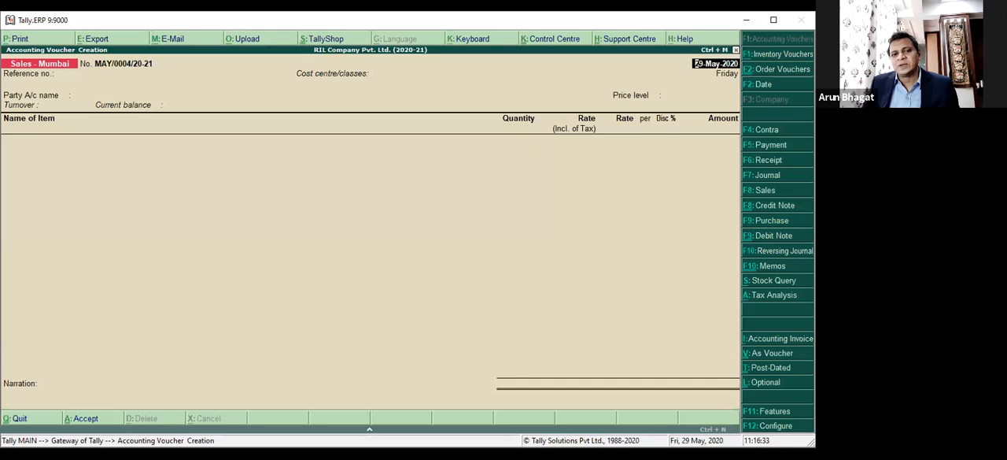
key(Return)
key(Return)
key(Return)
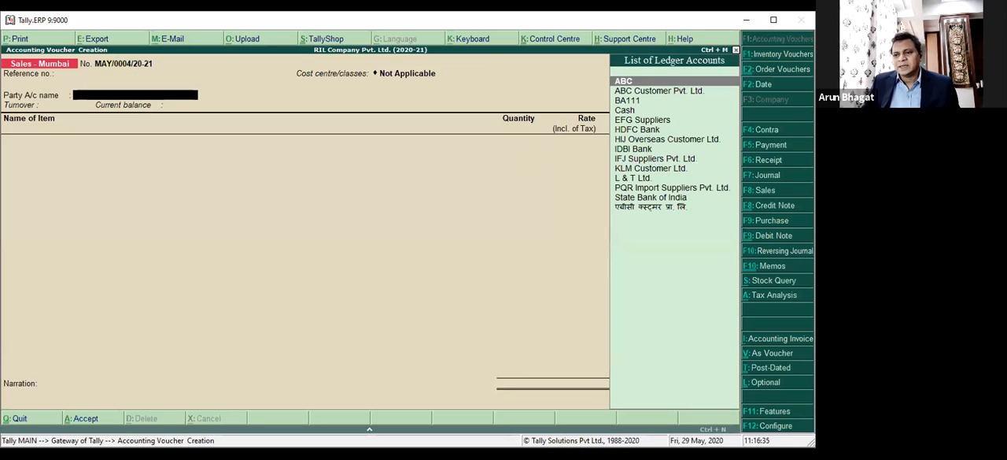
key(Down)
key(Return)
key(Escape)
key(Escape)
Use KLM Customer Ltd. as the voucher's party, accepting its party details and price level Not Applicable.
key(Down)
key(Down)
key(Down)
key(Down)
key(Down)
key(Down)
key(Down)
key(Down)
key(Return)
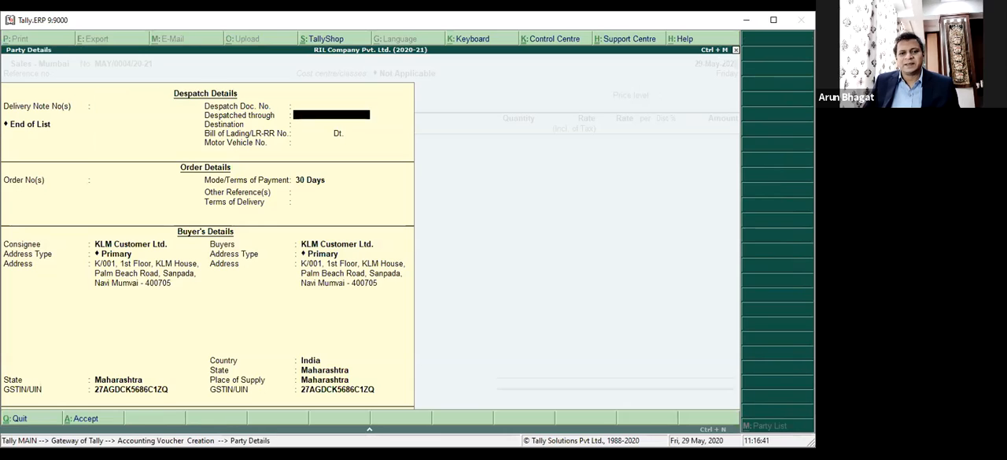
key(ctrl+a)
key(Return)
Add FG - Stk Item - 1 without a description, with tracking and order numbers Not Applicable and godown Mumbai.
key(Down)
key(Down)
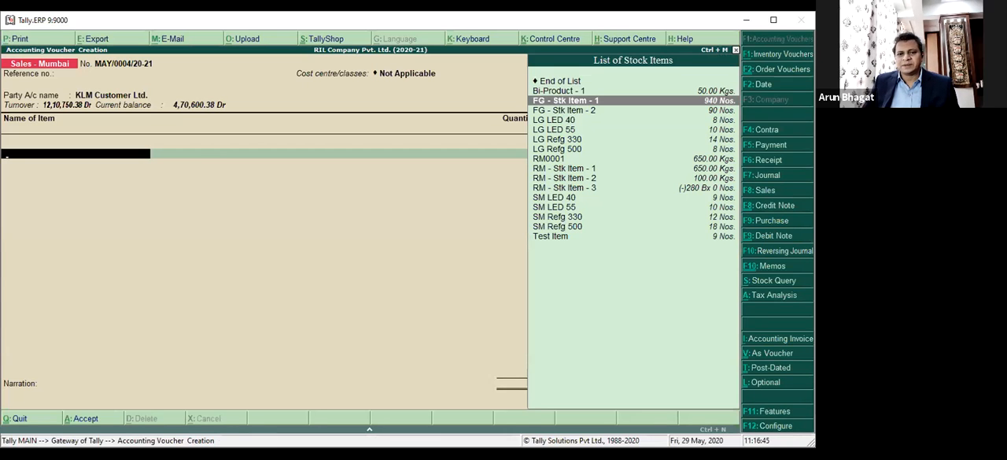
key(Return)
key(Return)
key(Return)
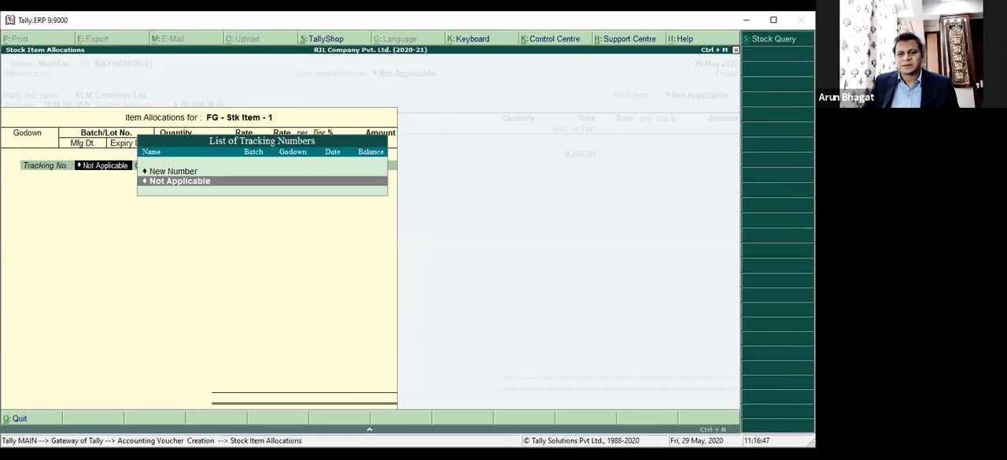
key(Return)
key(Return)
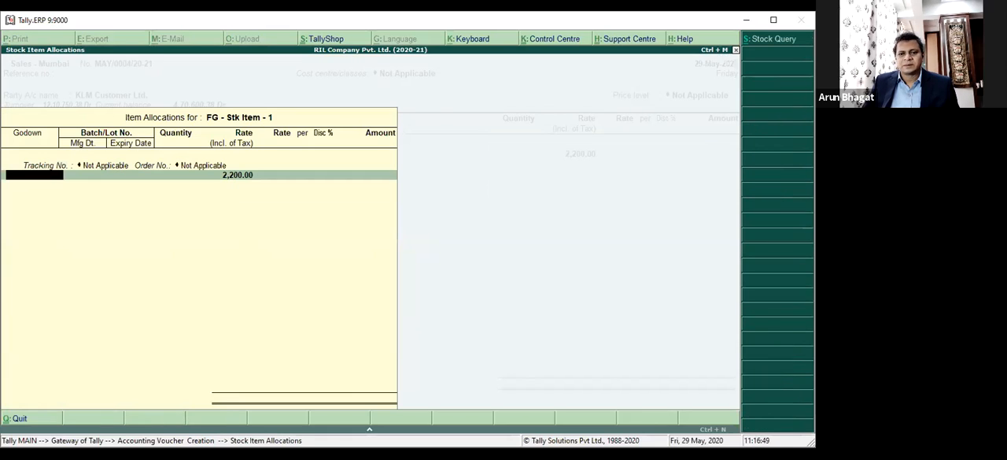
key(Down)
key(Return)
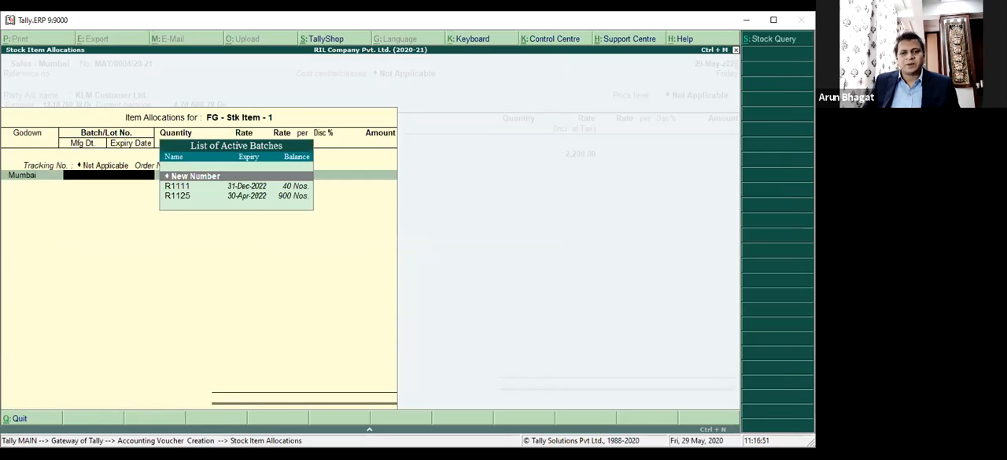
Allocate 100 Nos. of FG - Stk Item - 1 from batch R1125 at the tax-inclusive rate of 2,200.00.
key(Down)
key(Down)
key(Return)
text(10)
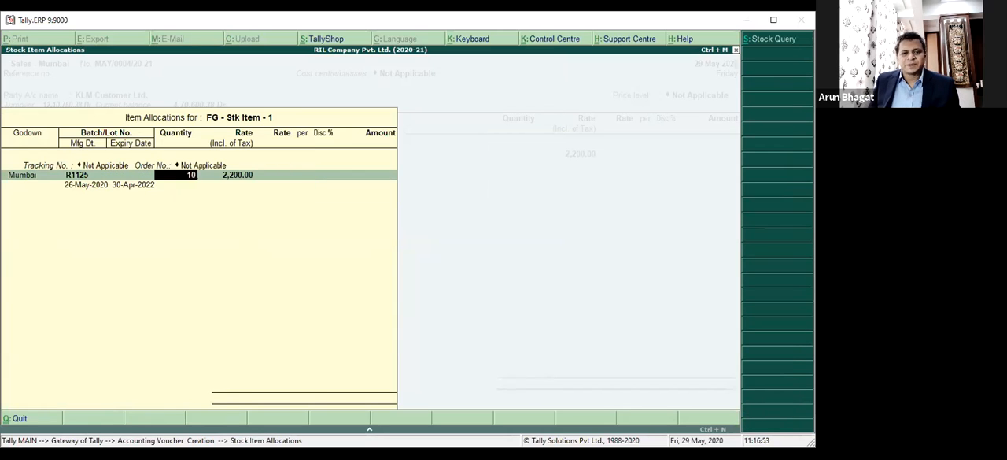
text(0)
key(Return)
key(Return)
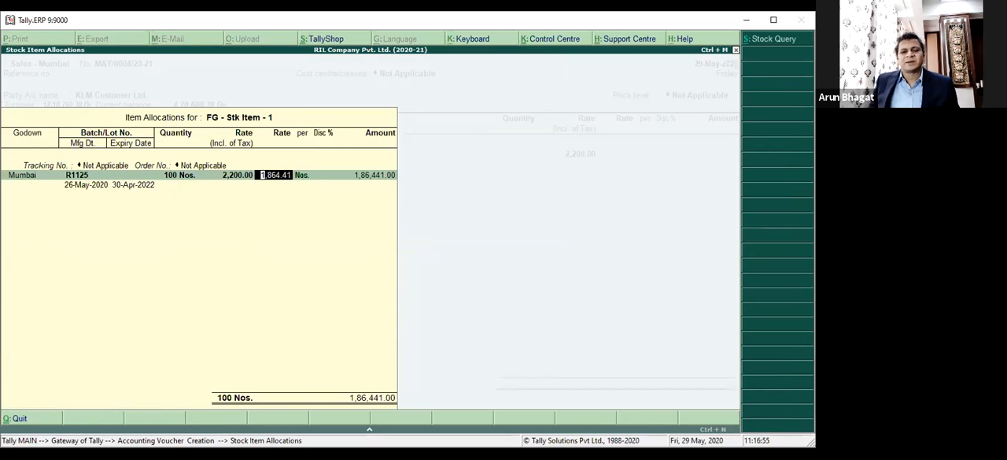
Give FG - Stk Item - 1 a 10 % discount and accept its item allocation.
key(Return)
key(Return)
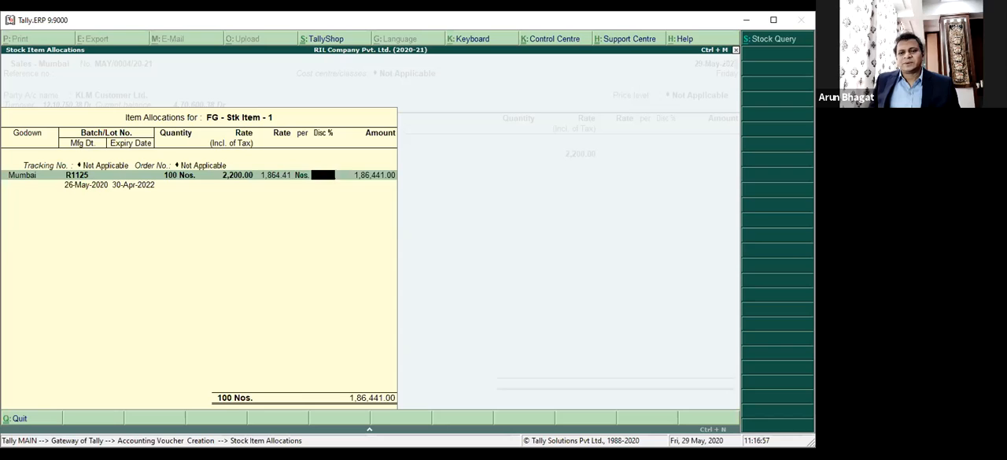
key(Return)
key(BackSpace)
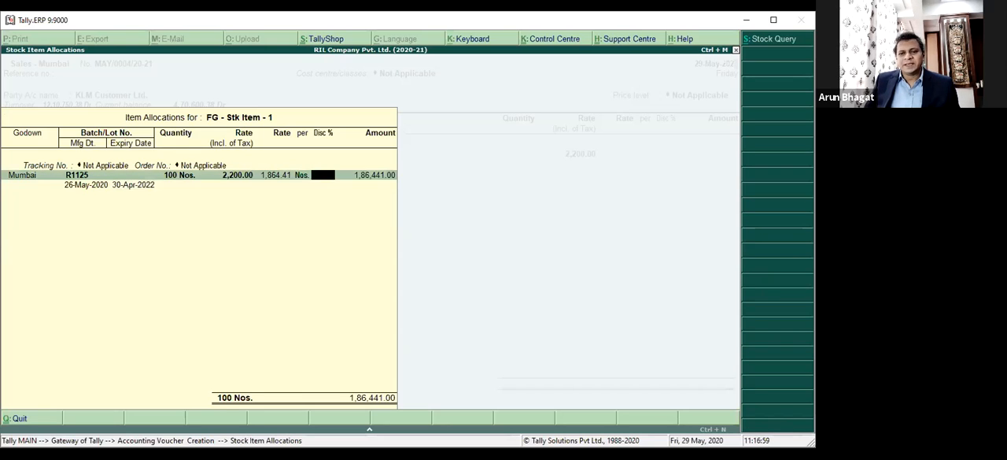
text(10)
key(Return)
key(Return)
key(Return)
Post FG - Stk Item - 1's amount to Sales A/c, accepting the default GST details and allocating it to a Dept. cost centre.
key(Return)
key(Return)
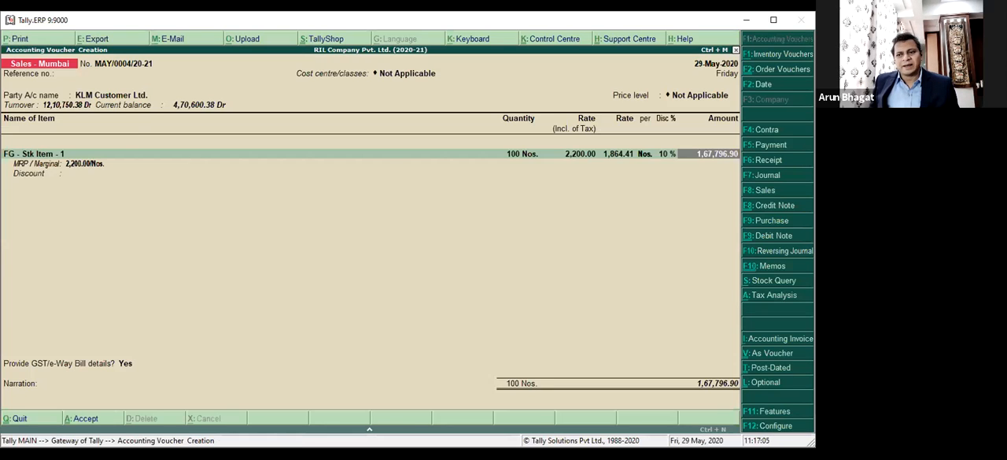
key(Return)
key(Return)
key(Return)
key(Return)
key(Return)
key(Return)
key(Return)
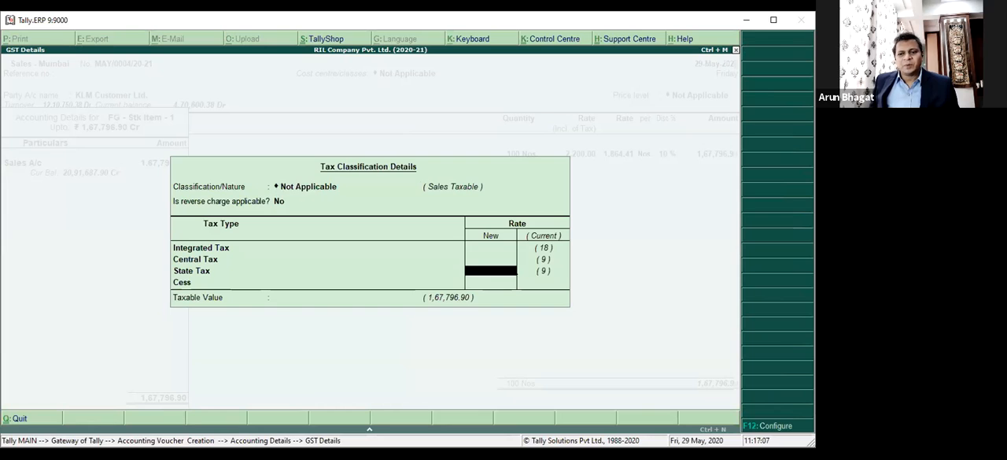
key(Return)
key(Return)
key(Return)
key(Return)
key(Return)
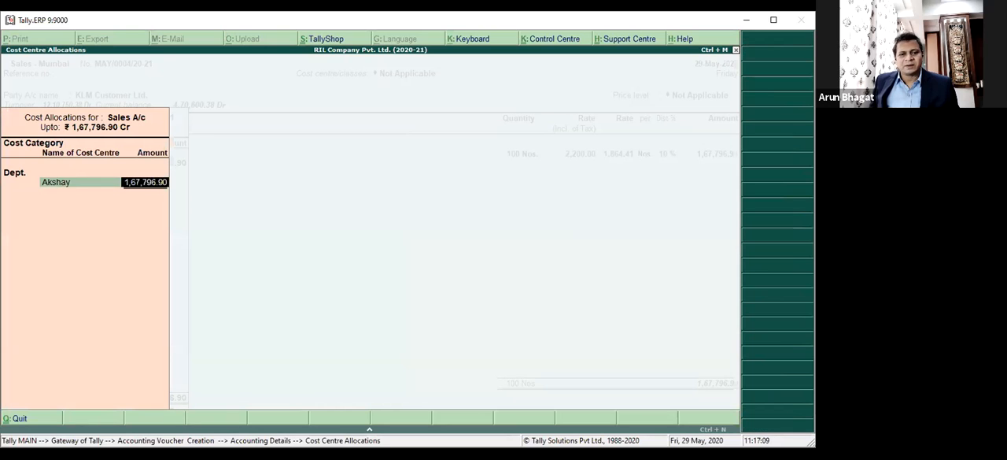
Add FG - Stk Item - 2 without a description, with tracking and order numbers Not Applicable and godown Mumbai.
key(Return)
key(Return)
key(Return)
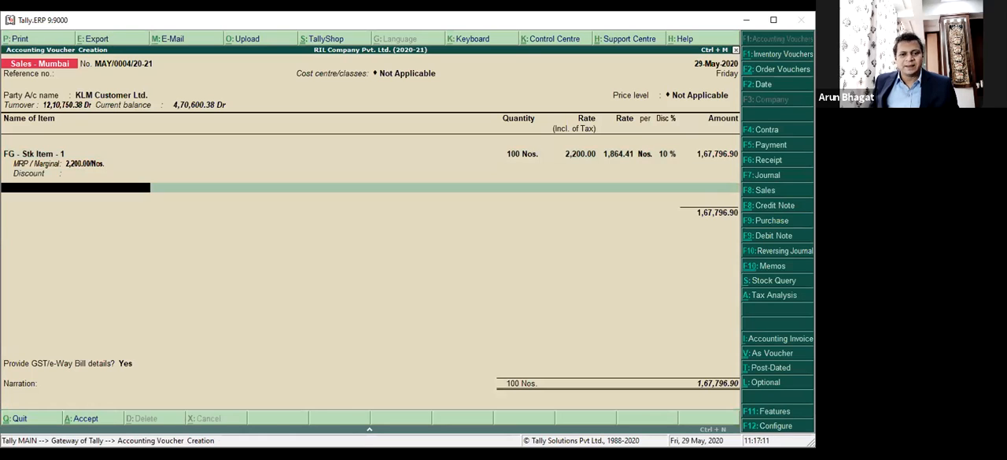
key(Down)
key(Down)
key(Down)
key(Return)
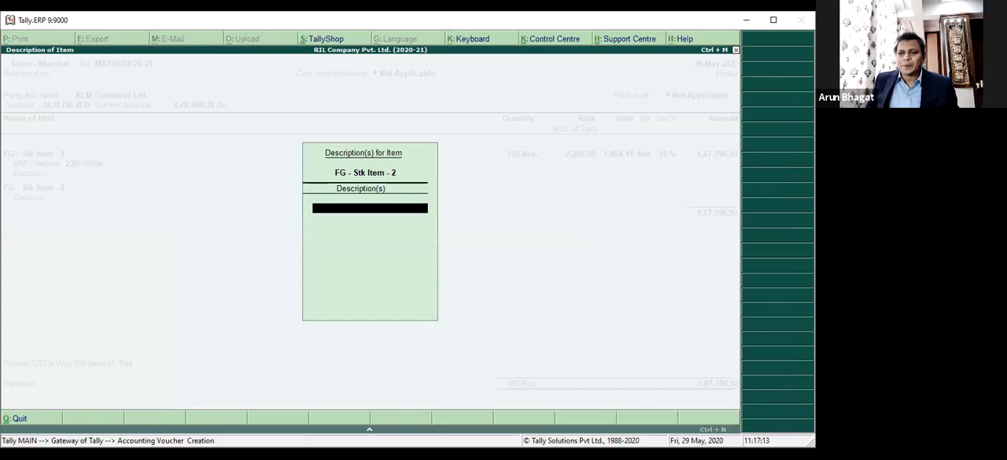
key(Return)
key(Return)
key(Return)
key(Return)
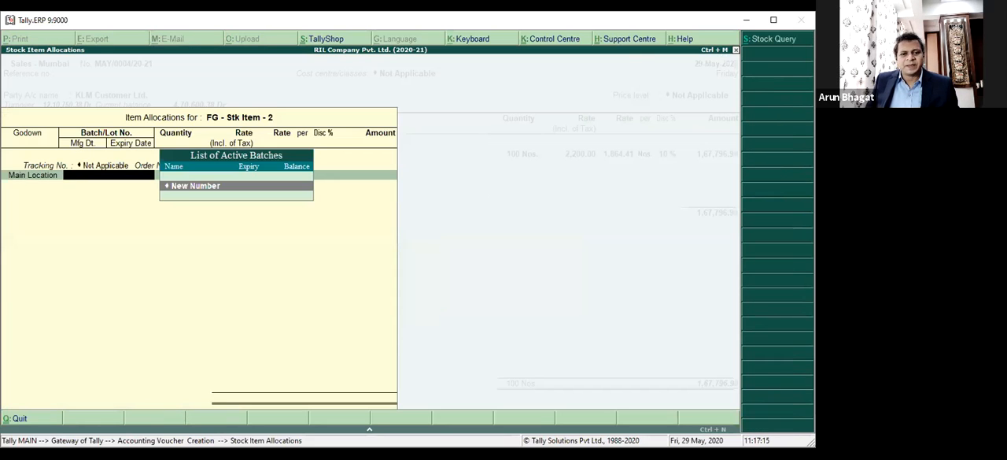
Allocate 10 Nos. of FG - Stk Item - 2 from batch K2222.
key(Return)
key(Down)
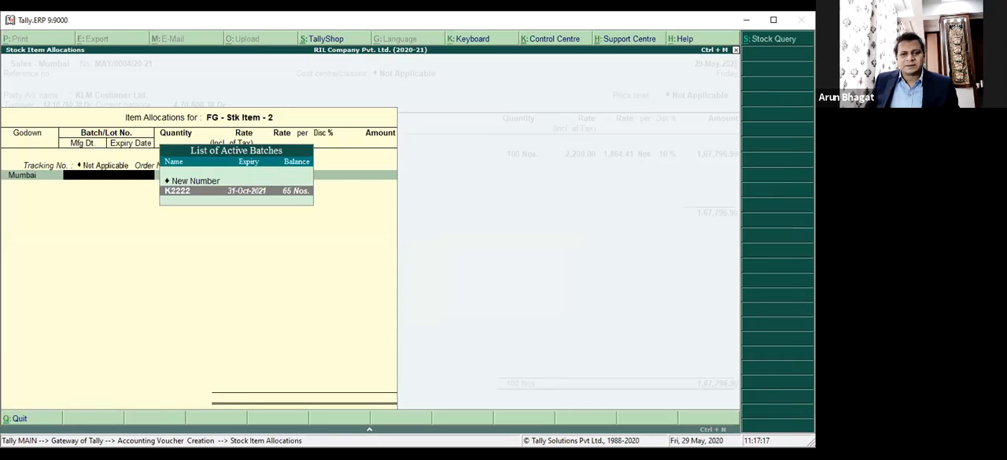
key(Return)
text(10)
key(Return)
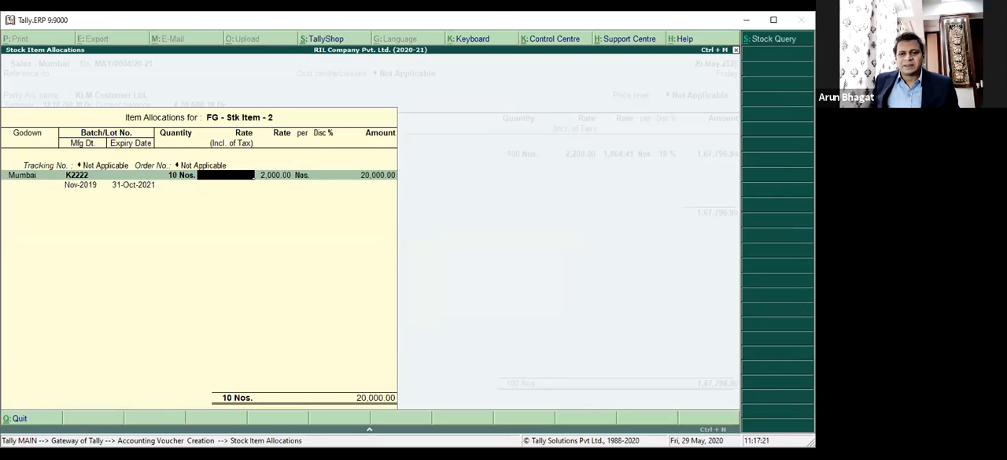
Try a tax-inclusive rate of 1,800.00 for FG - Stk Item - 2 and clear it again.
text(1800)
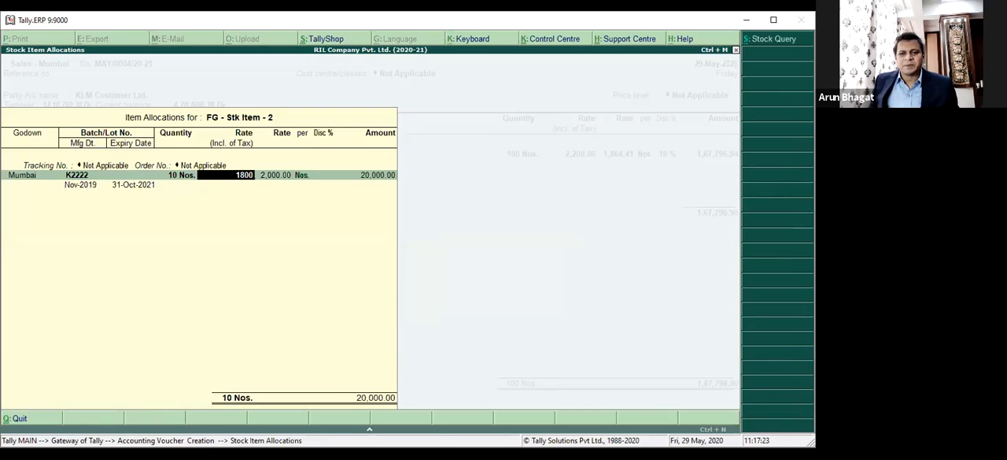
key(Return)
key(Return)
key(Return)
key(BackSpace)
key(BackSpace)
key(BackSpace)
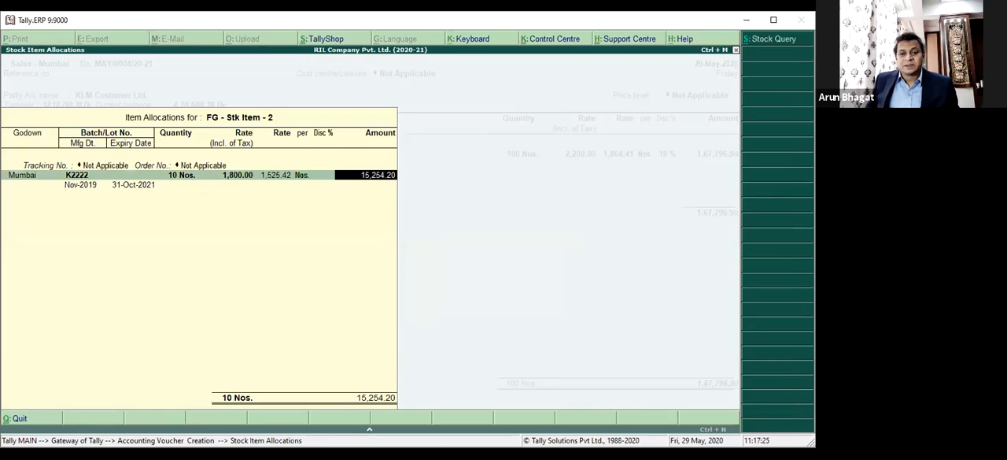
key(BackSpace)
key(space)
key(Return)
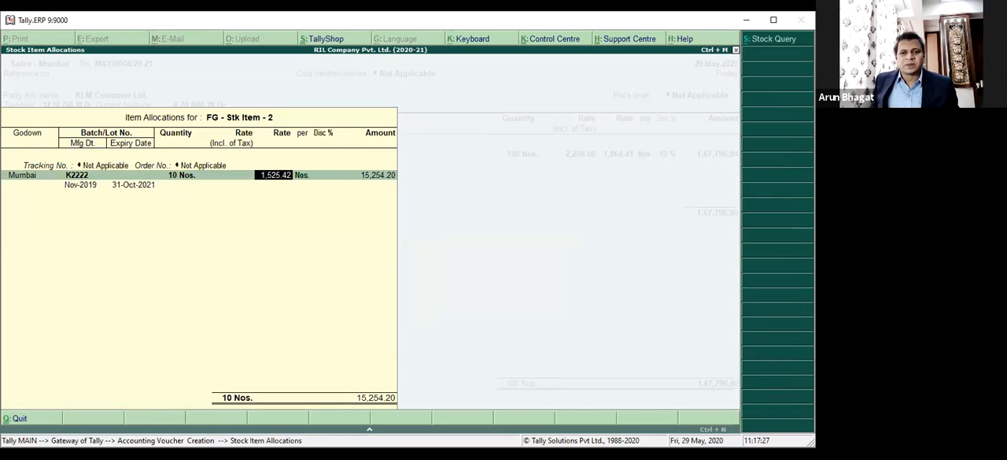
Set FG - Stk Item - 2's rate to 20,000.00 per Nos. with a 5 % discount and accept its item allocation.
key(space)
text(20000)
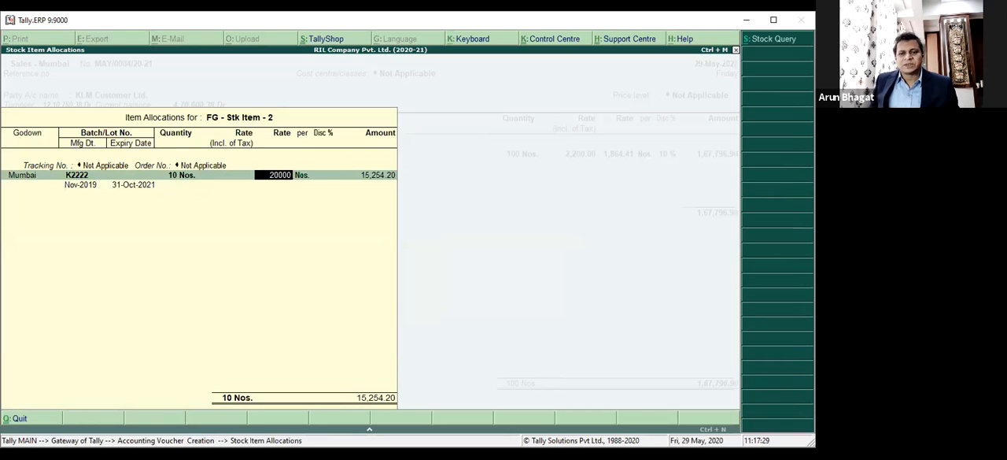
key(Return)
key(Return)
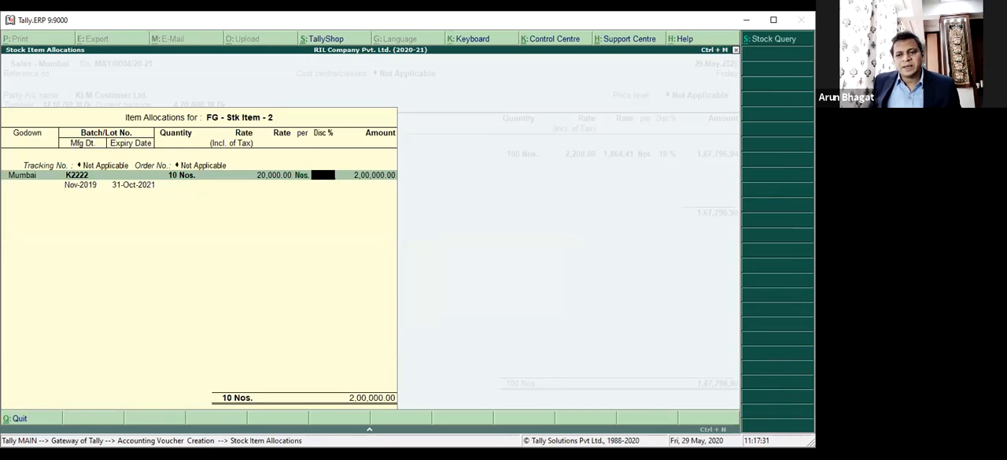
text(5)
key(Return)
key(Return)
key(Return)
Post FG - Stk Item - 2's amount to Sales A/c, accepting the default accounting details.
key(Return)
key(Return)
key(Return)
key(Return)
key(Return)
key(Return)
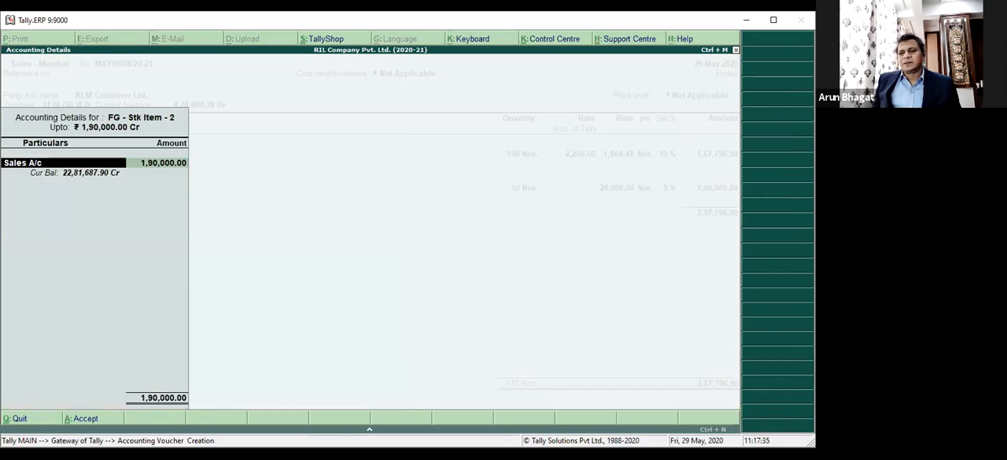
key(Return)
key(Return)
key(Return)
key(Return)
key(Return)
key(Return)
key(Return)
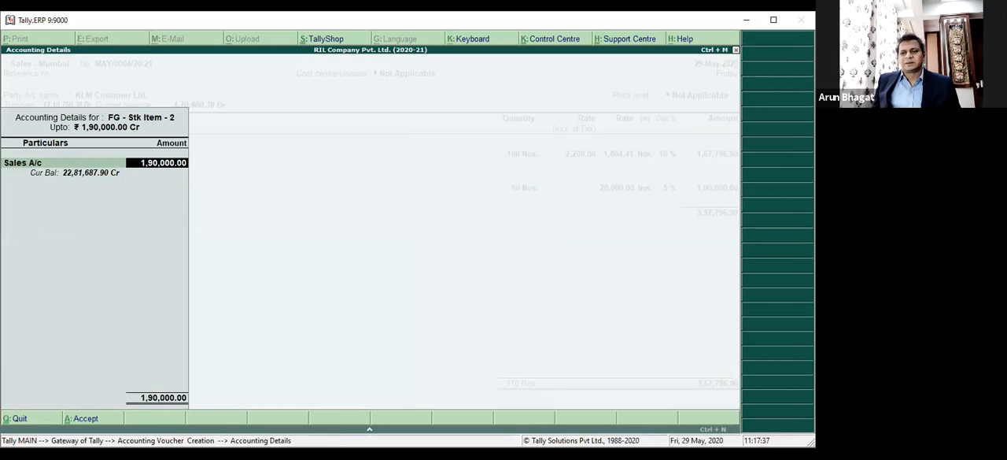
key(Return)
key(Return)
key(Return)
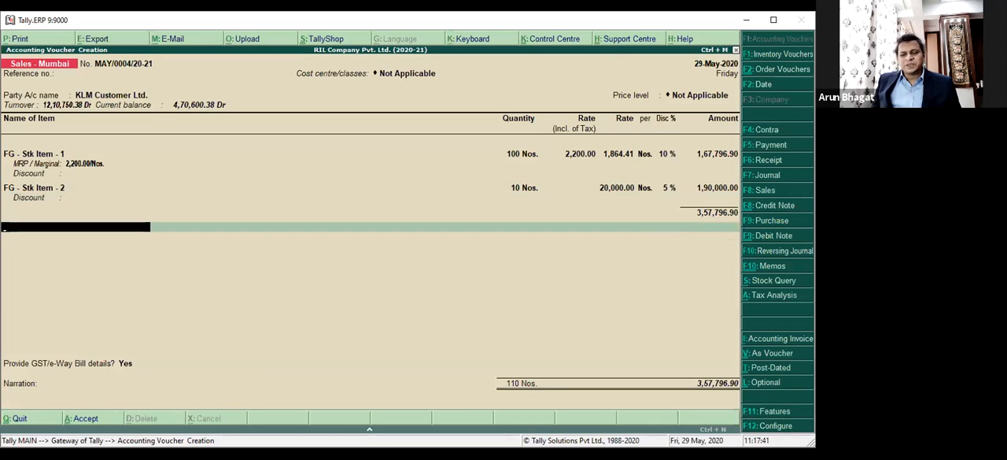
Examine the Discount A/c ledger's settings, including its type of ledger, and quit without saving.
key(space)
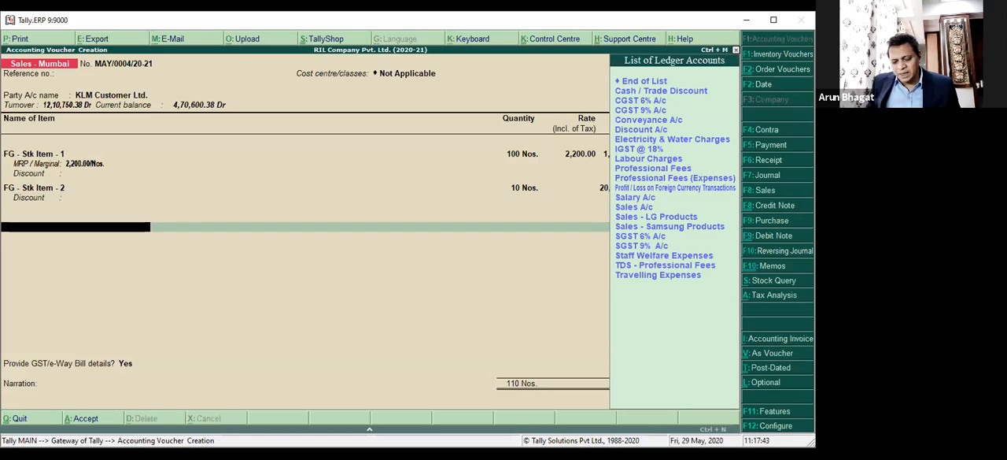
text(Di)
key(Return)
key(Escape)
key(ctrl+Return)
key(Return)
key(Return)
key(Return)
key(Return)
key(Return)
key(Return)
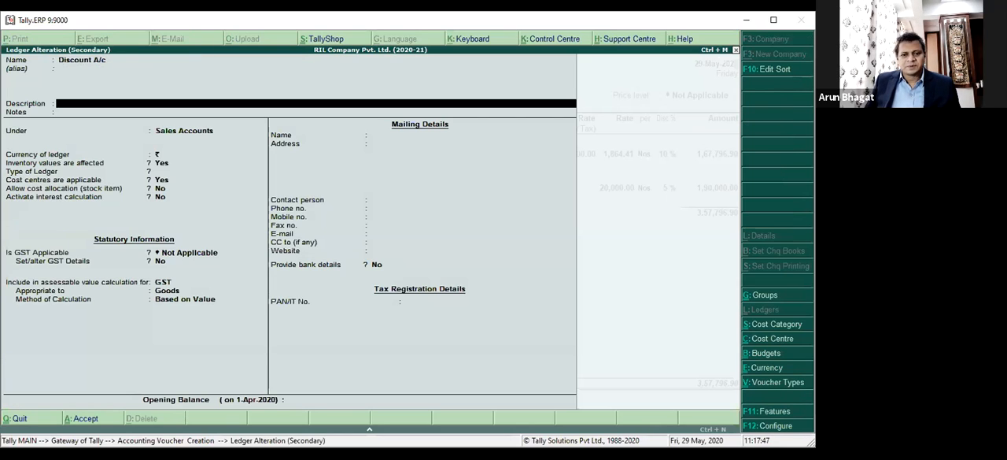
key(Return)
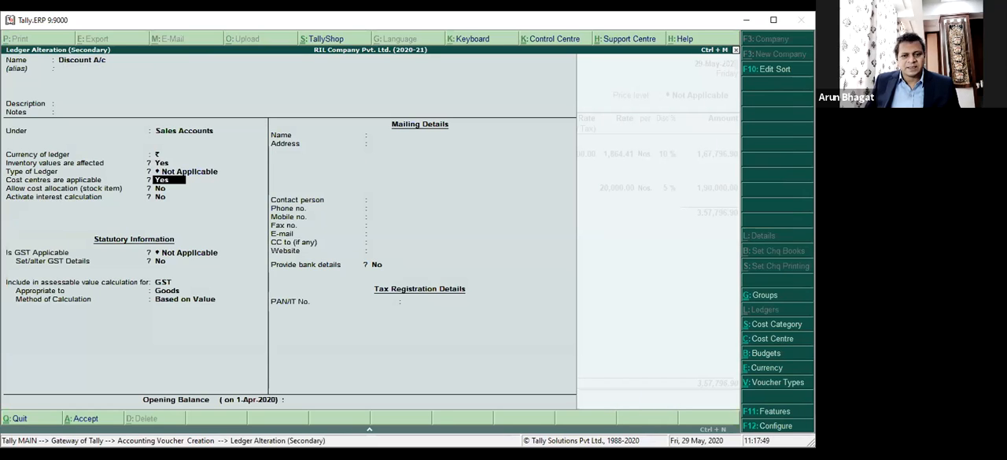
key(Up)
key(Escape)
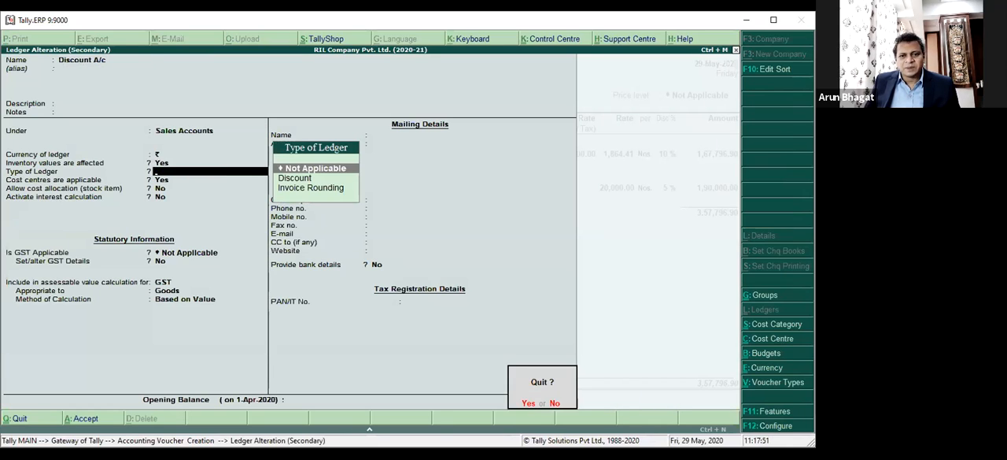
key(y)
key(ctrl+Return)
key(Escape)
key(Escape)
key(y)
key(Escape)
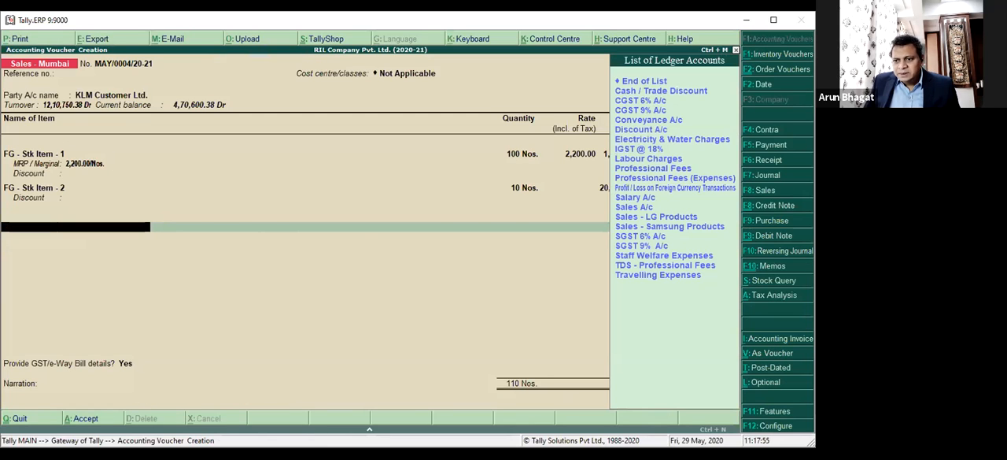
Choose Cash / Trade Discount as the ledger line below the stock items.
text(Di)
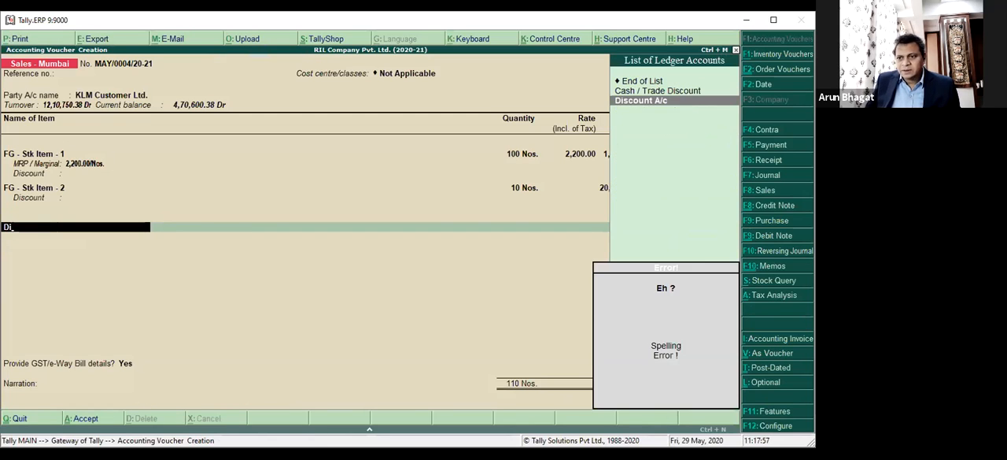
key(BackSpace)
key(BackSpace)
key(Down)
key(Return)
Review the Cash / Trade Discount ledger's settings, accept them as they are and return to its voucher line.
key(Return)
key(BackSpace)
key(ctrl+Return)
key(Return)
key(Return)
key(Return)
key(Return)
key(Return)
key(Return)
key(Return)
key(Return)
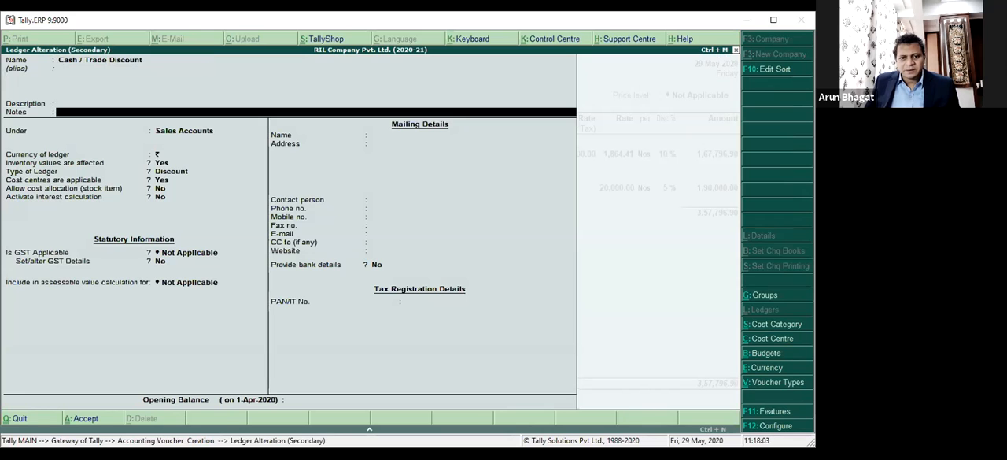
key(Return)
key(Return)
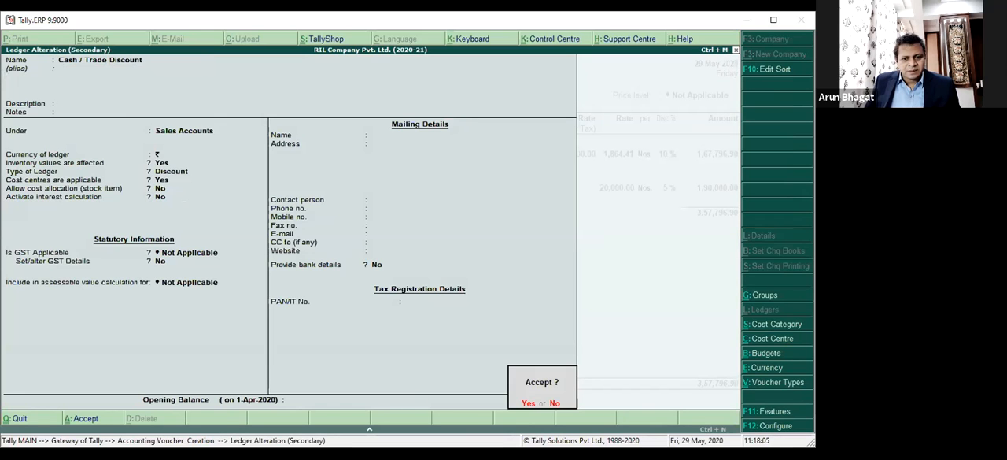
Check the cash/trade discount activation in the advanced sales invoice configuration and accept the configuration unchanged.
key(Return)
key(Return)
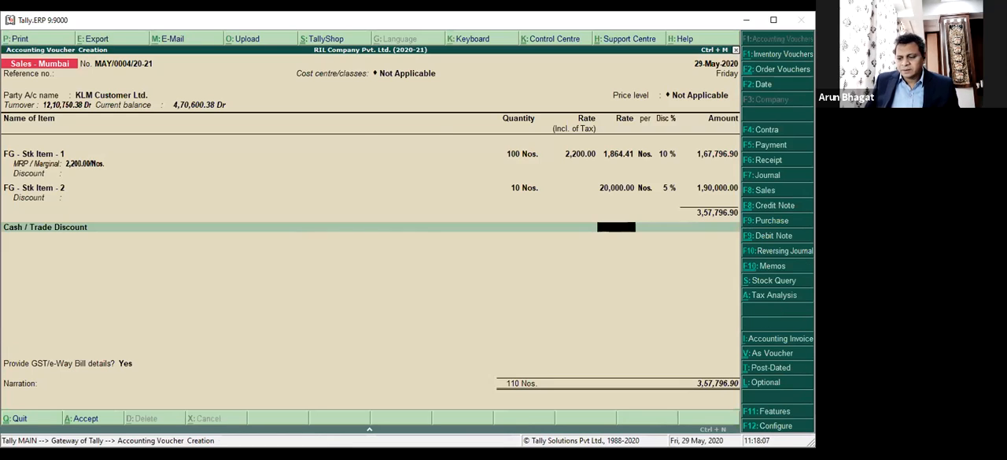
key(F12)
key(F12)
key(Return)
key(Return)
key(Return)
key(Return)
key(Return)
key(Return)
key(Return)
key(Return)
key(Return)
key(Return)
key(Return)
key(Return)
key(Return)
key(Return)
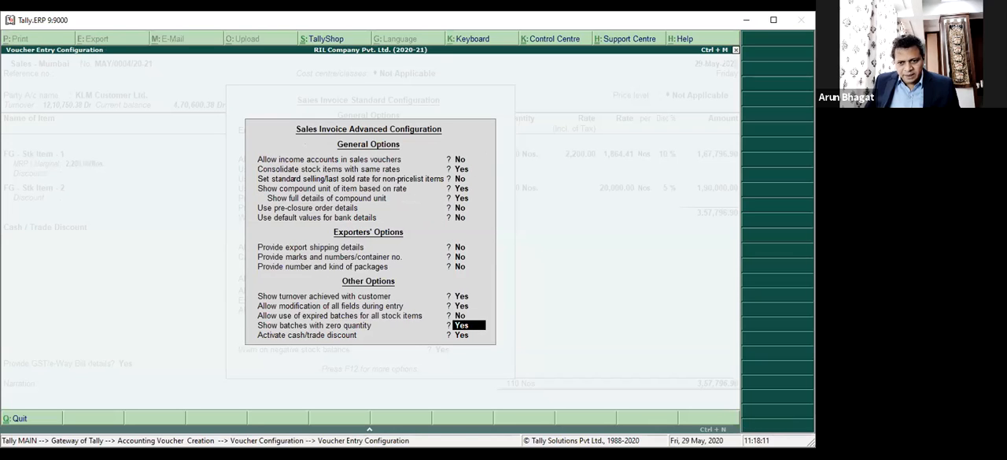
key(Return)
key(Return)
key(Return)
key(ctrl+a)
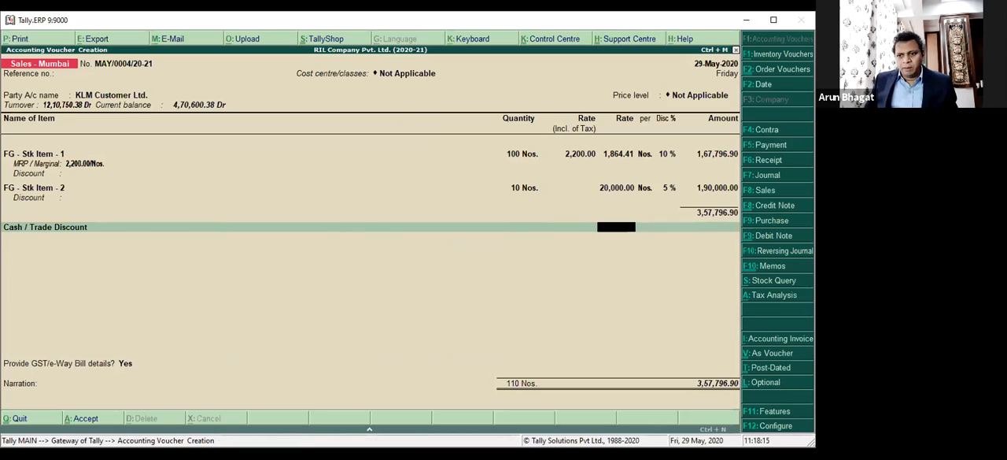
Examine the standard and advanced sales invoice configurations again for options affecting the Cash / Trade Discount line, and close both.
key(Return)
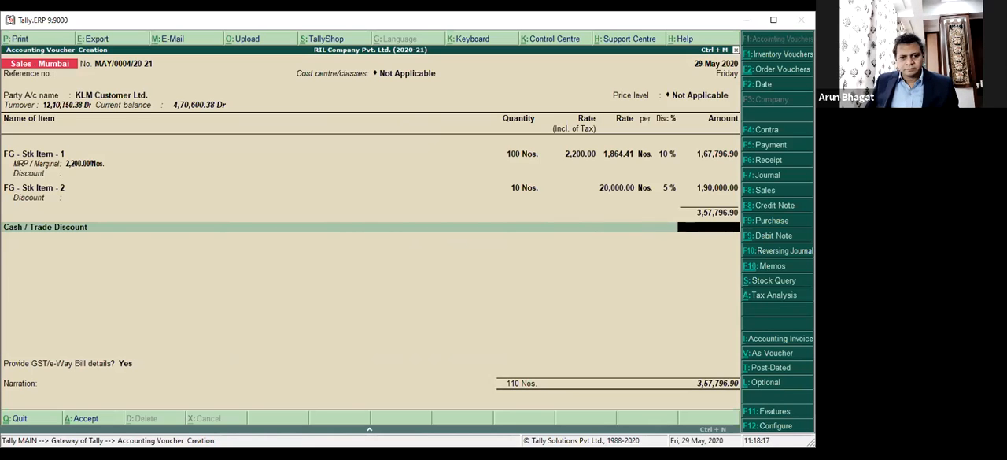
key(F12)
key(Down)
key(Down)
key(Down)
key(Down)
key(Down)
key(Down)
key(Down)
key(Down)
key(Down)
key(Down)
key(Down)
key(Down)
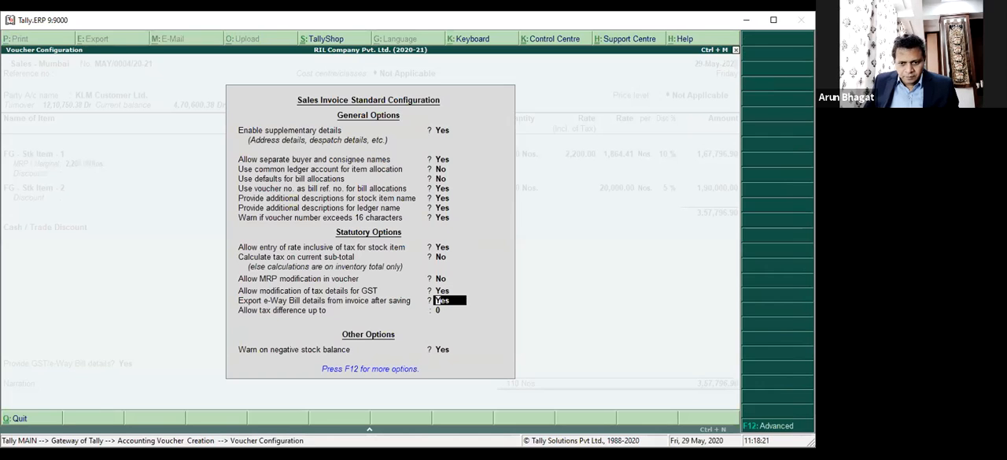
key(F12)
key(Down)
key(Down)
key(Down)
key(Escape)
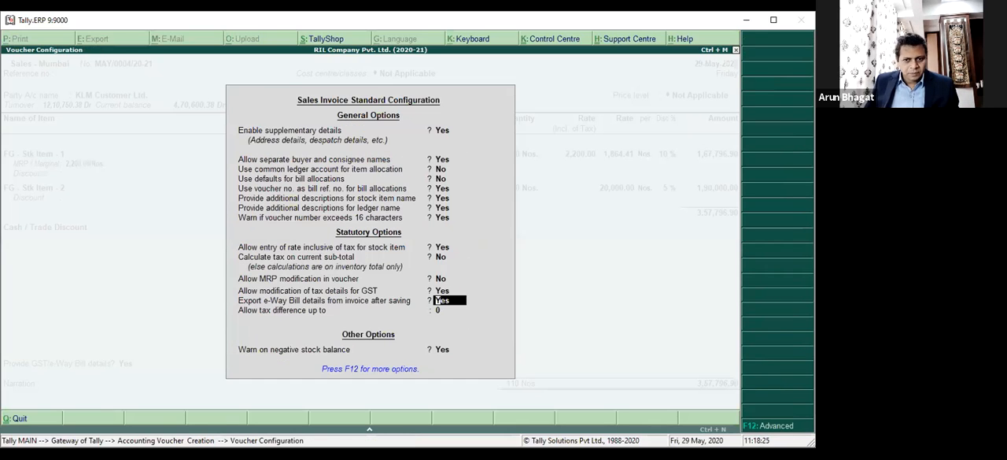
key(Escape)
Recheck the Cash / Trade Discount ledger, keeping Discount as its type, and return to the line's amount.
key(BackSpace)
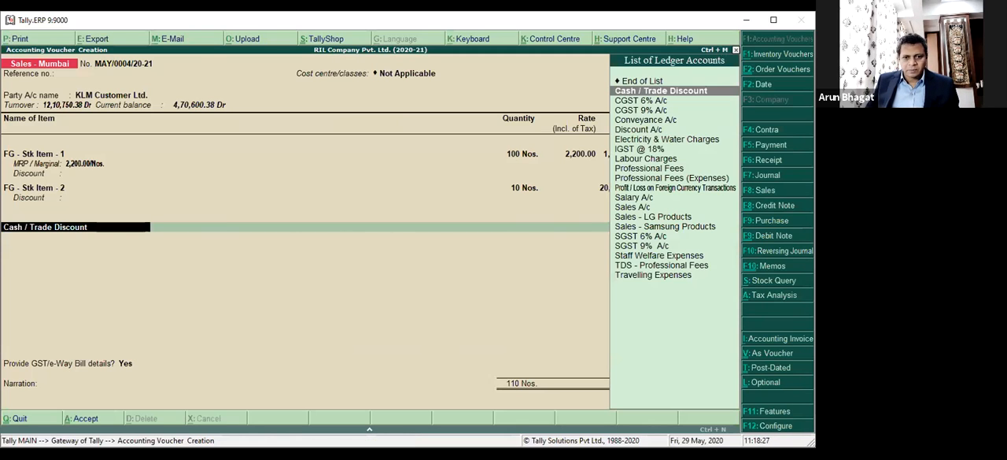
key(ctrl+Return)
key(Return)
key(Return)
key(Return)
key(Return)
key(Return)
key(Return)
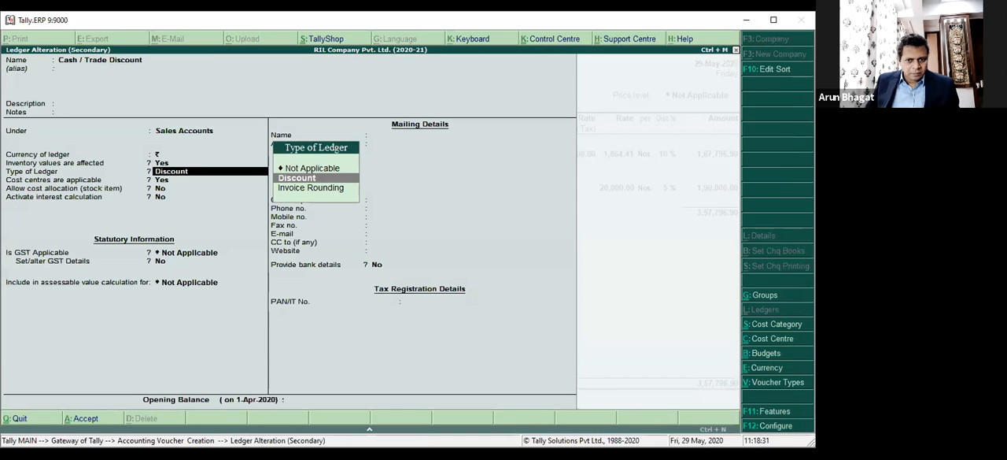
key(Return)
key(Return)
key(Return)
key(Return)
key(Return)
key(Return)
key(Return)
key(Return)
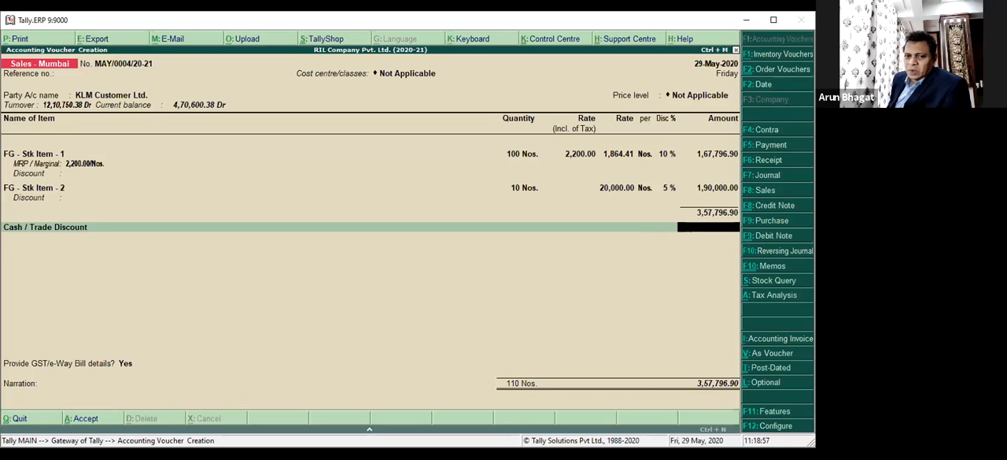
Go back to FG - Stk Item - 1 and review its MRP and batch allocation, keeping all entries.
key(Up)
key(Up)
key(Up)
key(Up)
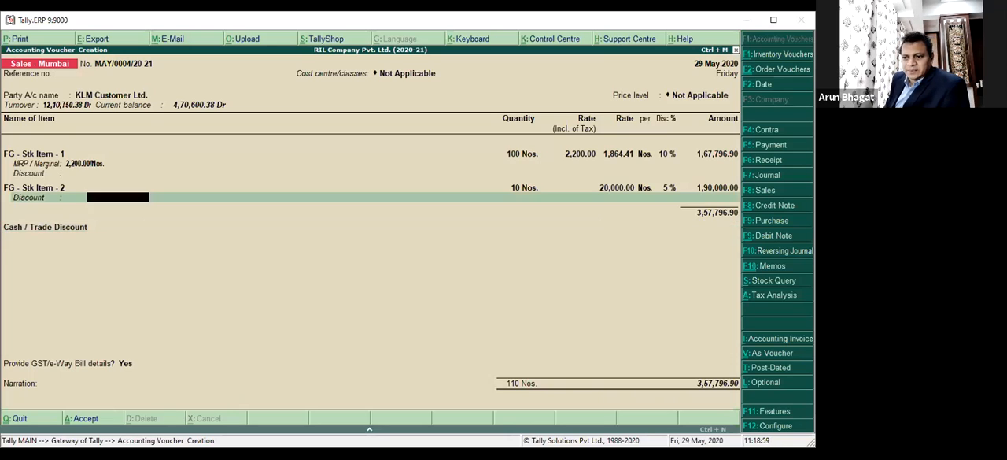
key(Up)
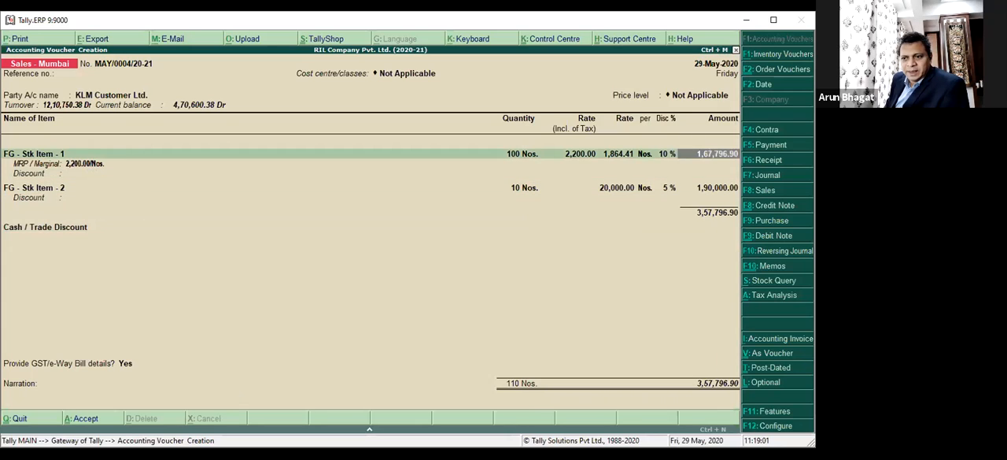
key(Return)
key(Return)
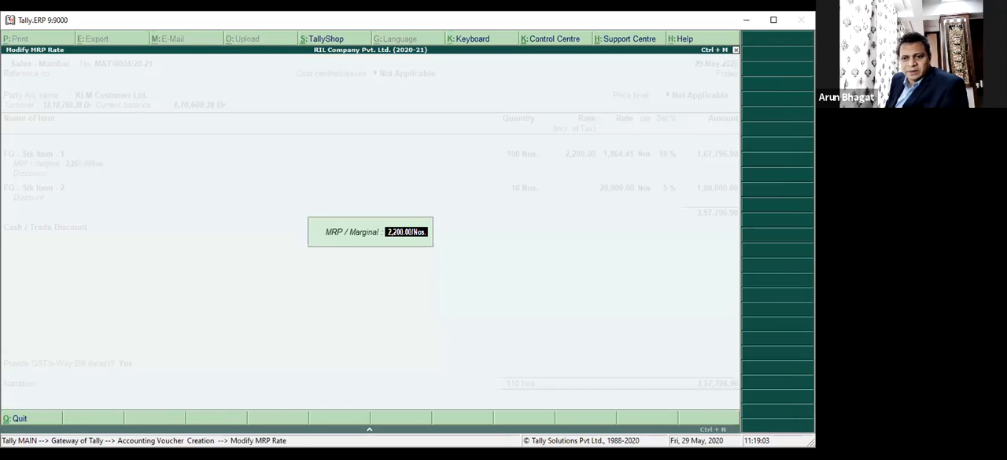
key(Return)
key(Return)
key(Return)
key(Return)
key(Return)
key(Return)
key(Return)
key(Return)
key(Return)
key(Return)
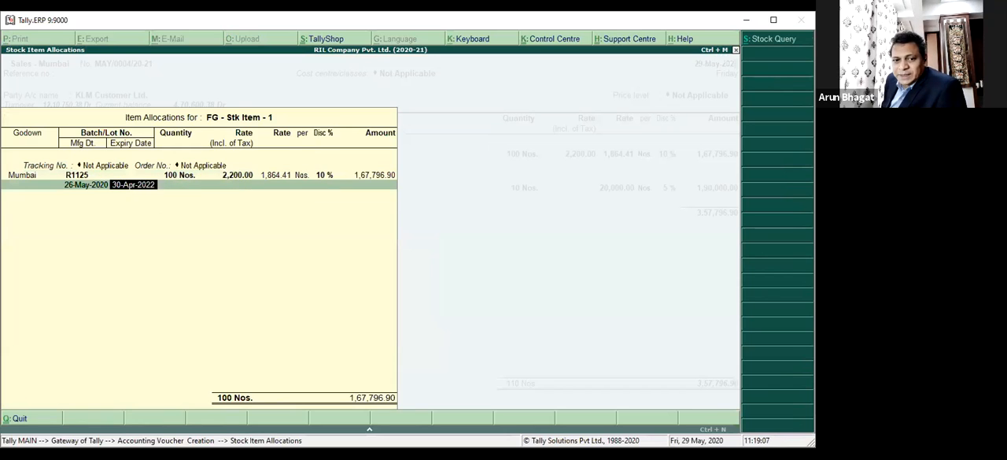
key(Return)
key(Return)
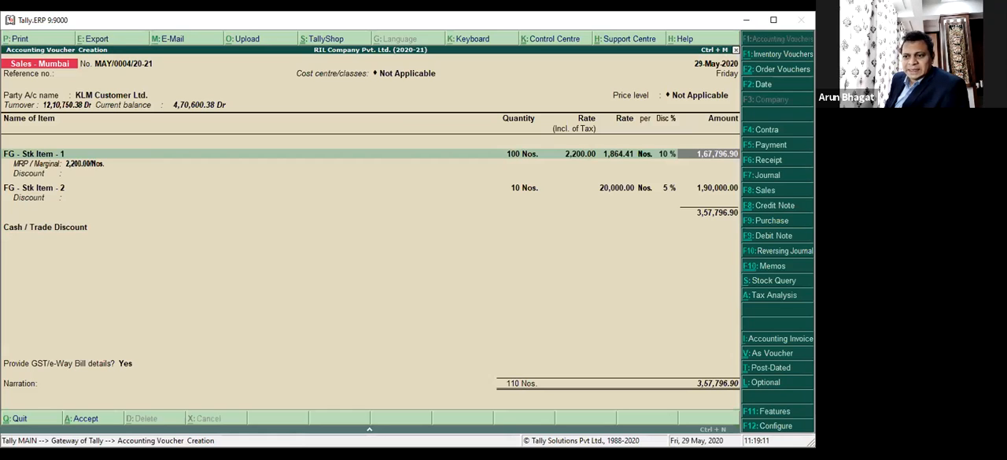
Review the accounting allocation and GST classification of FG - Stk Item - 1, keeping all entries, and return to its discount amount.
key(Return)
key(Return)
key(Return)
key(Return)
key(Return)
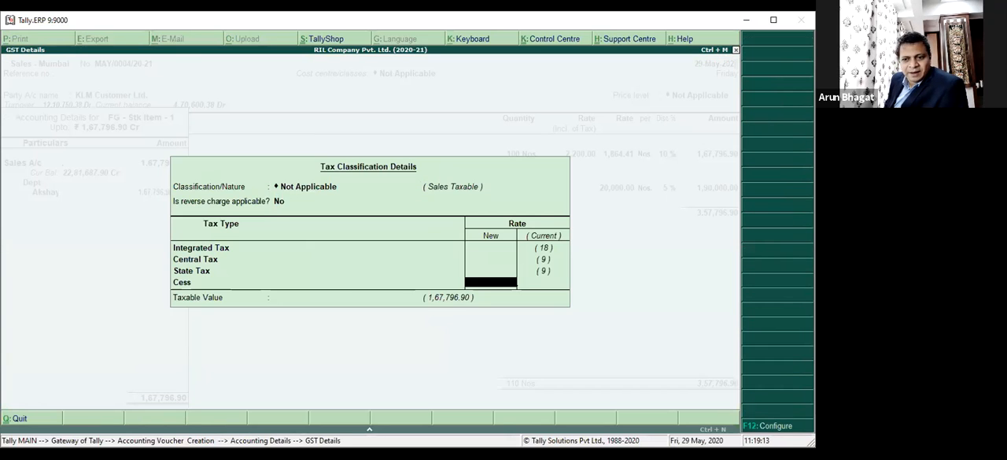
key(Return)
key(Return)
key(Return)
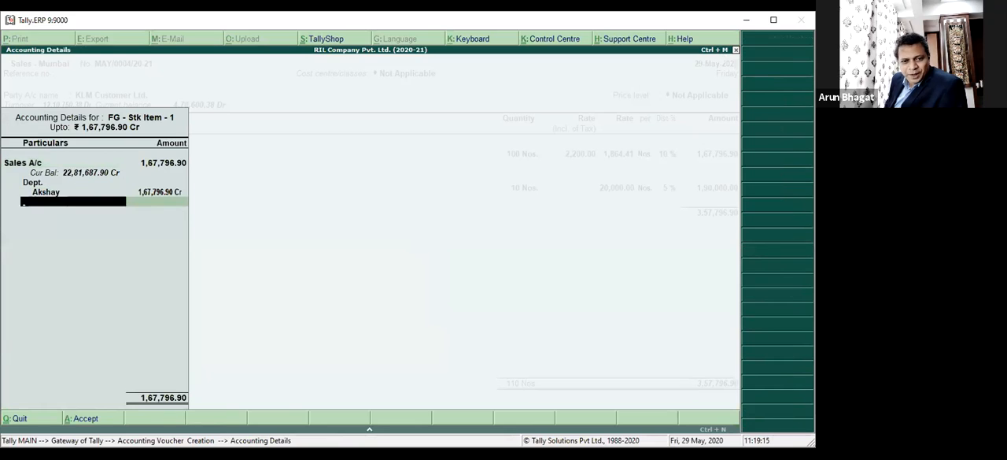
key(Return)
key(Return)
key(Return)
key(Return)
key(Return)
key(BackSpace)
key(BackSpace)
key(BackSpace)
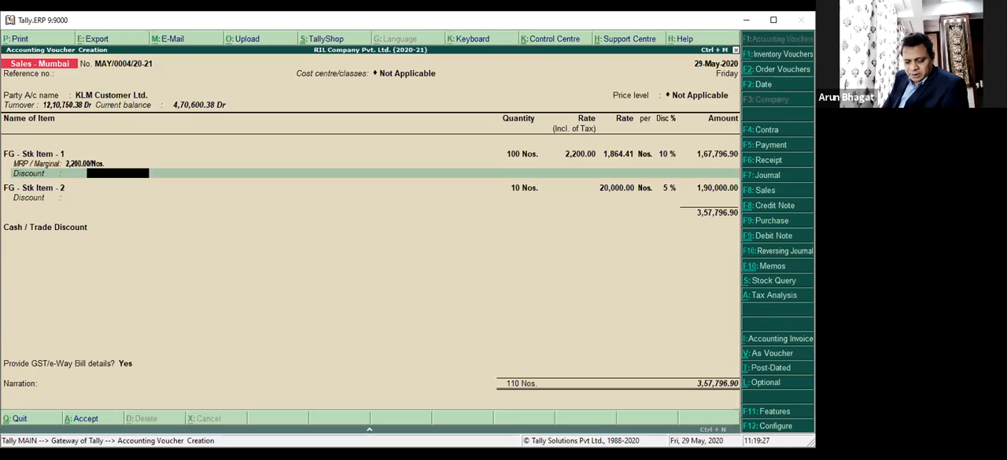
Calculate 200000 minus 167796.9 with the built-in calculator.
key(ctrl+n)
text(200000)
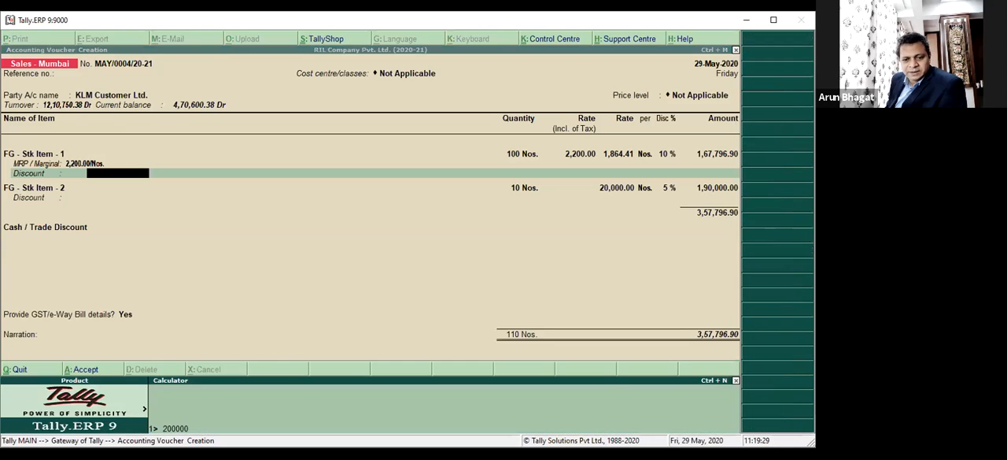
text(-167796.9)
key(Return)
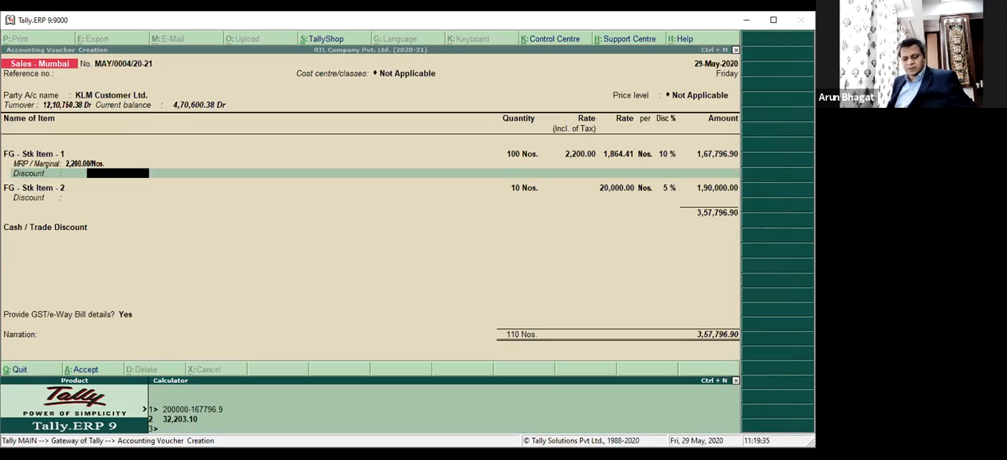
Enter 32203 as the discount amount of FG - Stk Item - 1.
key(ctrl+n)
text(32203)
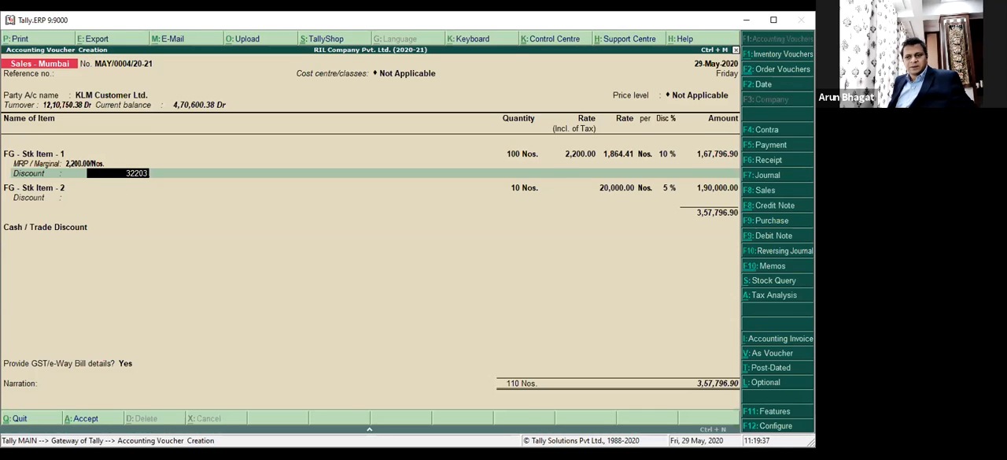
key(Return)
key(Return)
key(Return)
key(Return)
key(Return)
key(Return)
key(Return)
key(Return)
key(Return)
key(Return)
key(Return)
key(Return)
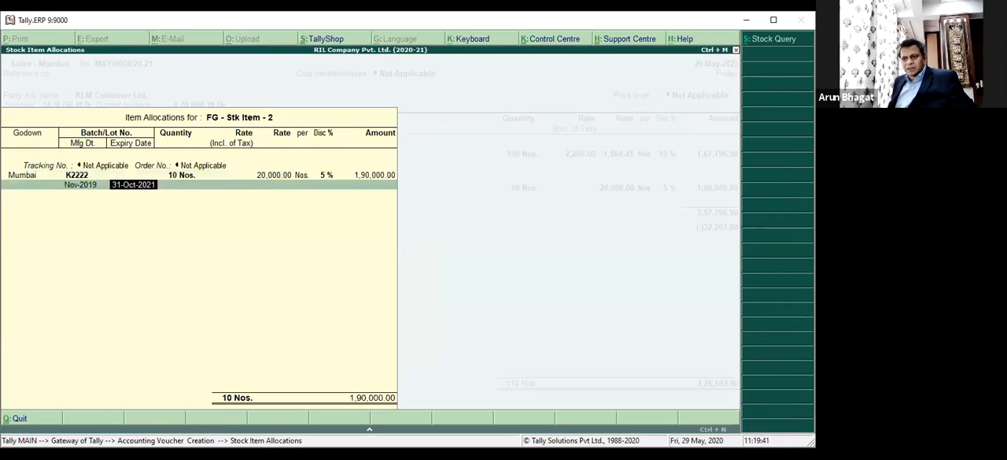
Review the K2222 batch allocation of FG - Stk Item - 2 in the Mumbai godown, keeping all entries.
key(Return)
key(Return)
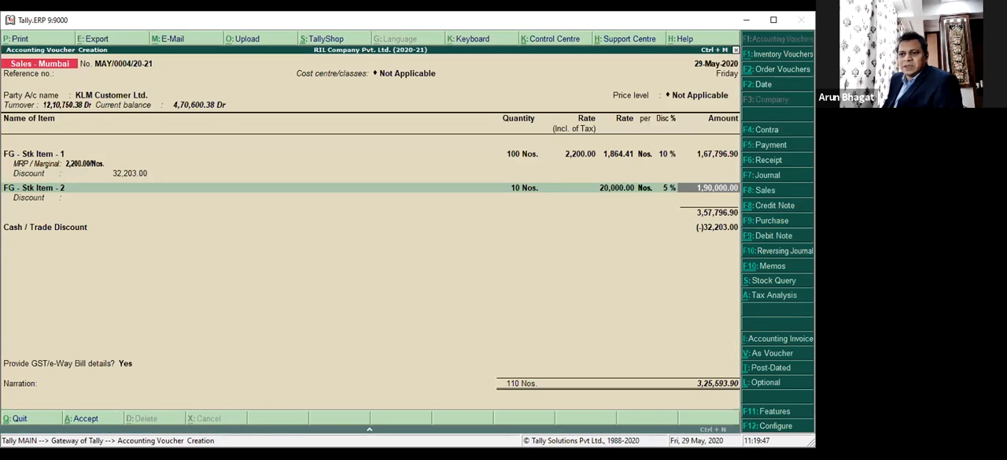
Keep the accounting and tax details of FG - Stk Item - 2 and enter a 10 % discount on its discount line.
key(Return)
key(Return)
key(Return)
key(Return)
key(Return)
key(Return)
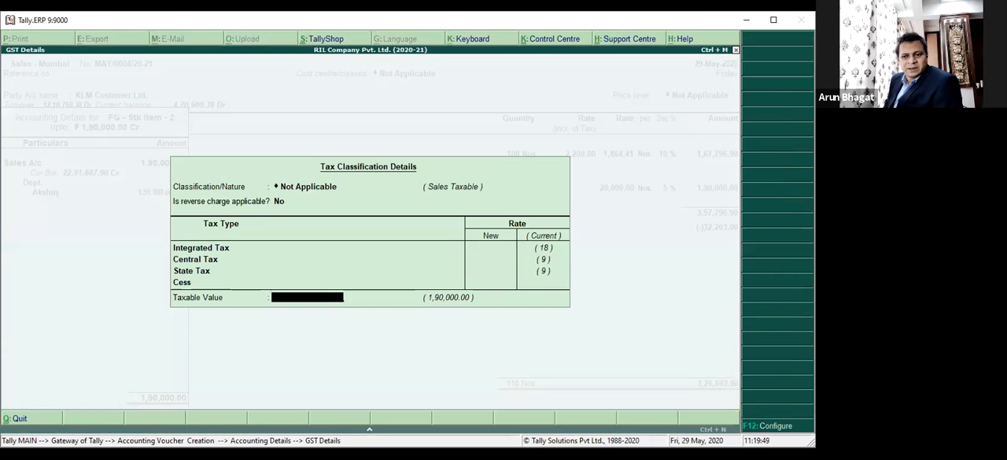
key(Return)
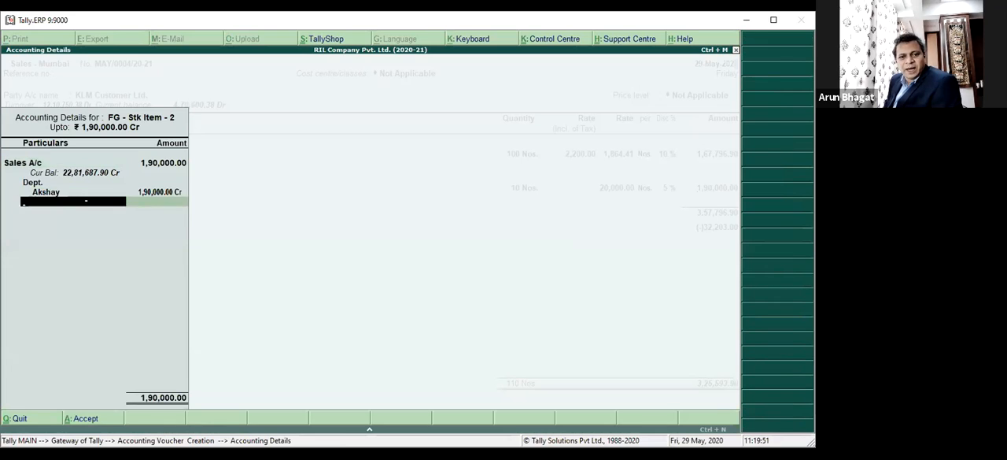
key(Return)
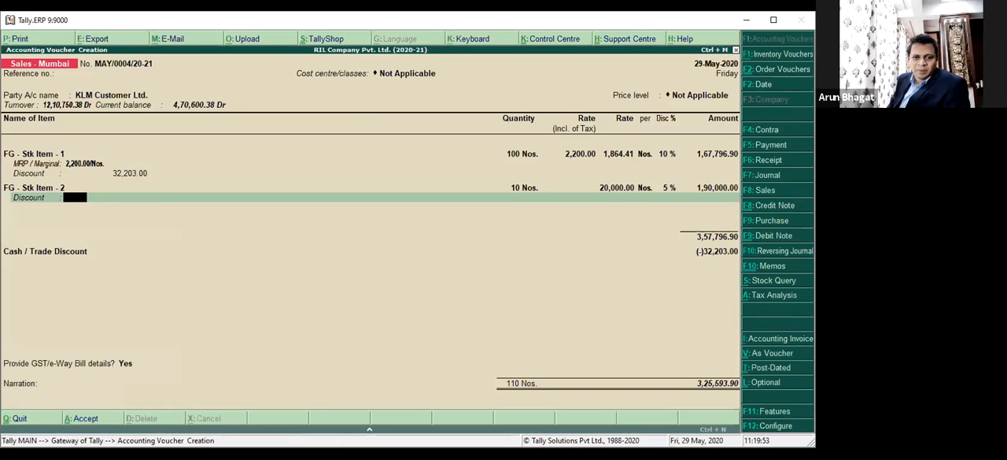
text(10)
key(Return)
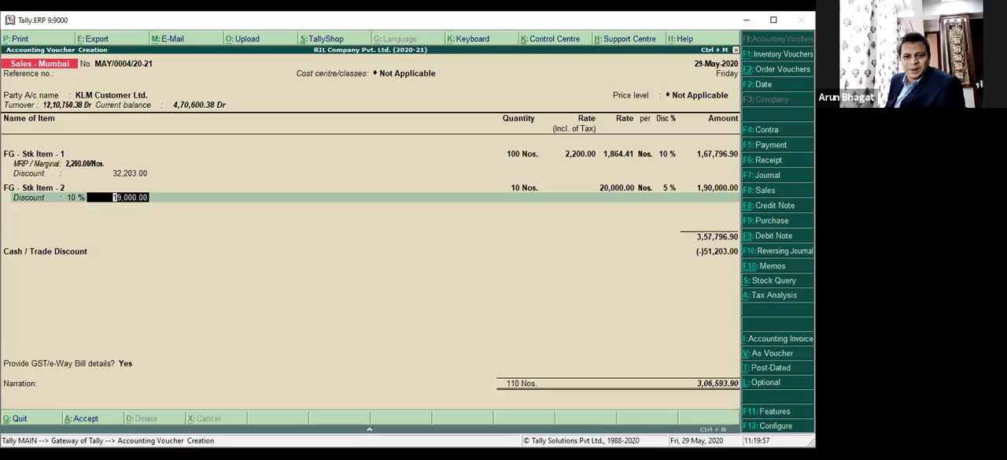
Go back to the discount line of FG - Stk Item - 1 and set its percentage to 10 %.
key(BackSpace)
key(BackSpace)
key(BackSpace)
key(BackSpace)
key(BackSpace)
text(10)
key(Return)
Set the discount line of FG - Stk Item - 2 to 5 %, keeping its batch allocation and accounting details.
key(Return)
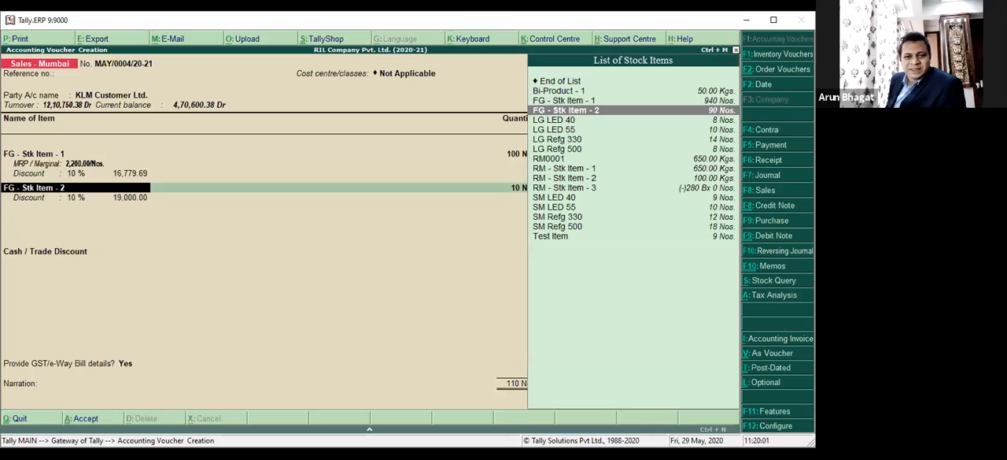
key(Return)
key(Return)
key(Return)
key(Return)
key(Return)
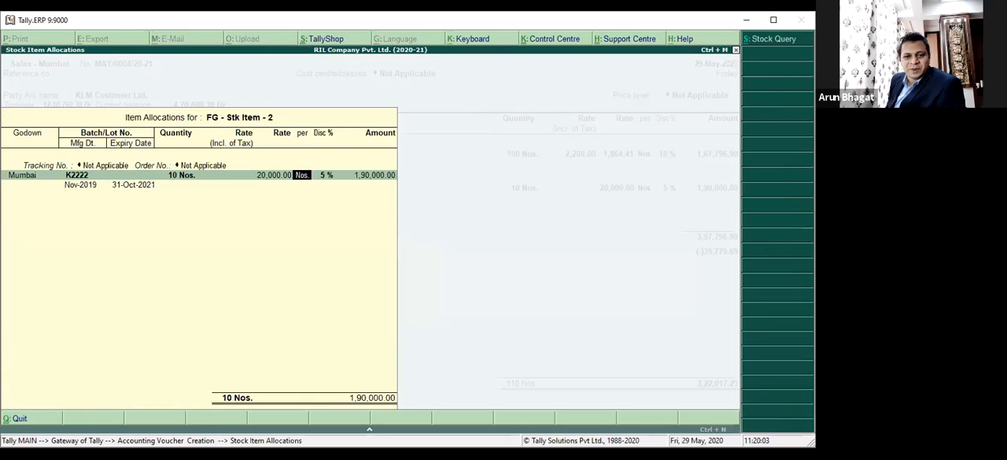
key(Return)
key(Return)
key(Return)
key(Return)
key(Return)
key(Return)
key(Return)
key(Return)
key(Return)
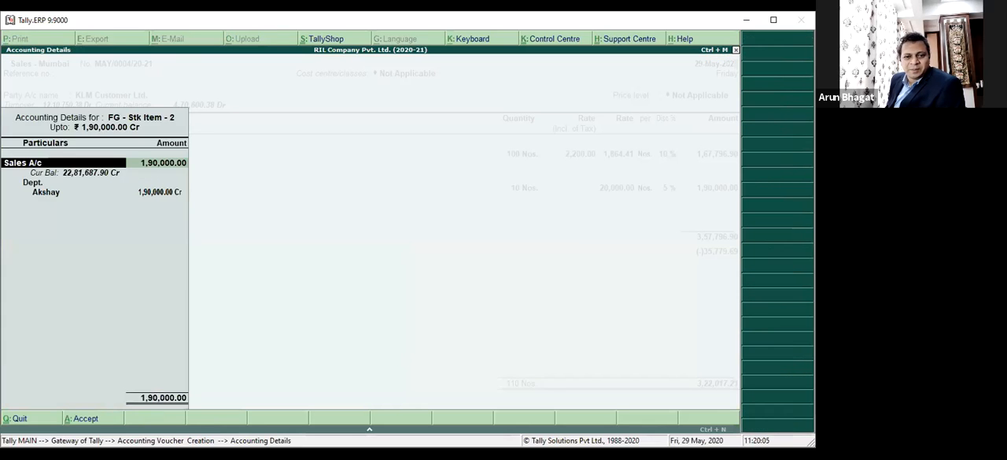
key(Return)
key(Return)
key(Return)
key(Return)
key(Return)
key(Return)
key(Return)
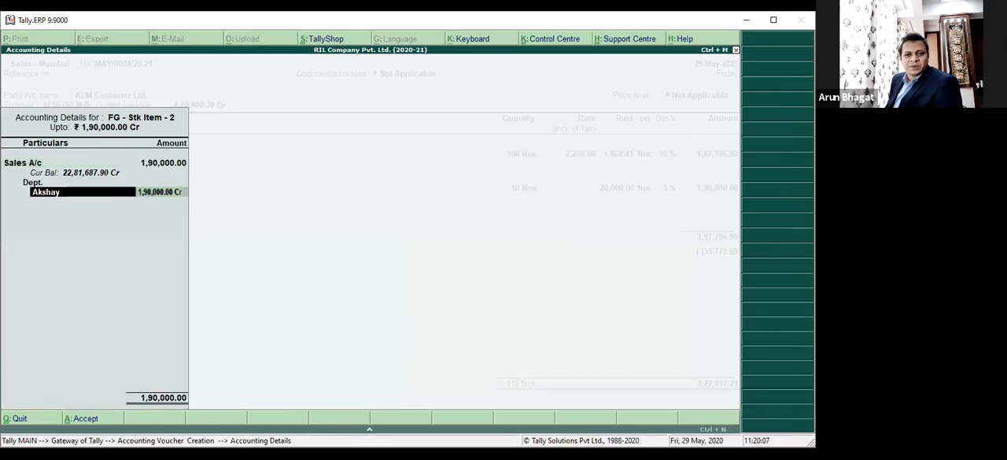
key(Return)
text(5)
key(Return)
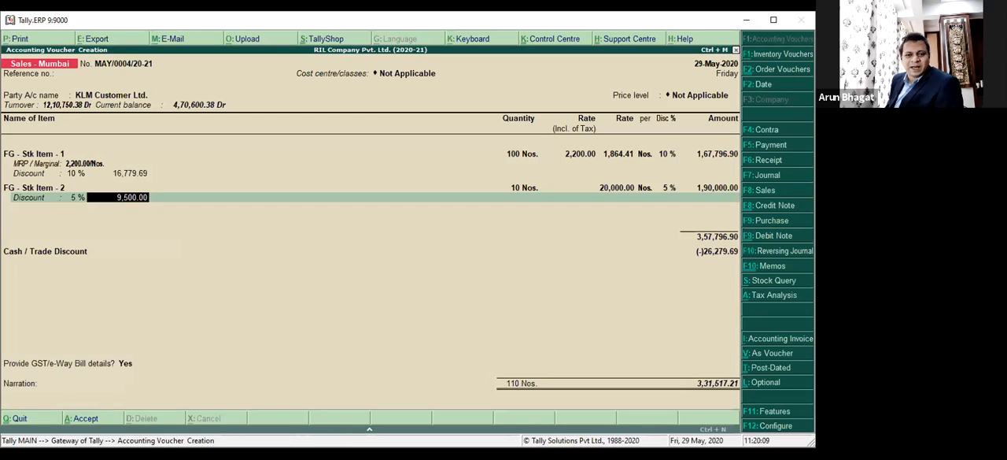
Return to FG - Stk Item - 1 and clear the Disc % of its R1125 batch allocation, keeping the MRP.
key(BackSpace)
key(BackSpace)
key(BackSpace)
key(BackSpace)
key(BackSpace)
key(BackSpace)
key(BackSpace)
key(BackSpace)
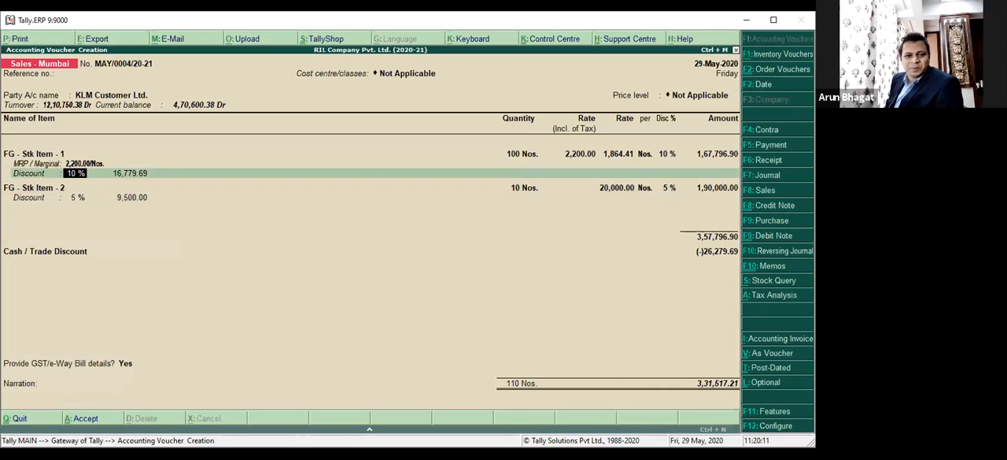
key(Return)
key(Return)
key(Return)
key(Return)
key(Return)
key(Return)
key(Return)
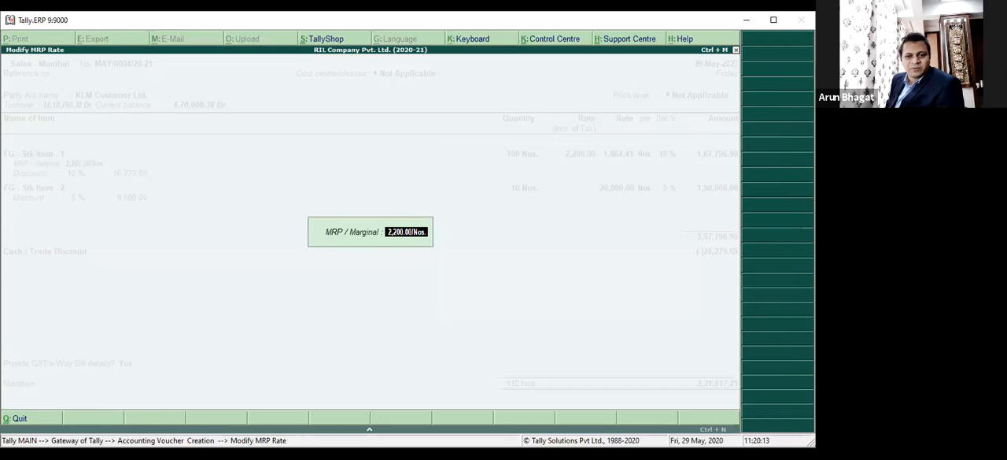
key(Return)
key(Return)
key(Return)
key(BackSpace)
Accept the allocation, accounting and tax details of FG - Stk Item - 1, keeping the 10 % on its discount line.
key(Return)
key(Return)
key(Return)
key(Return)
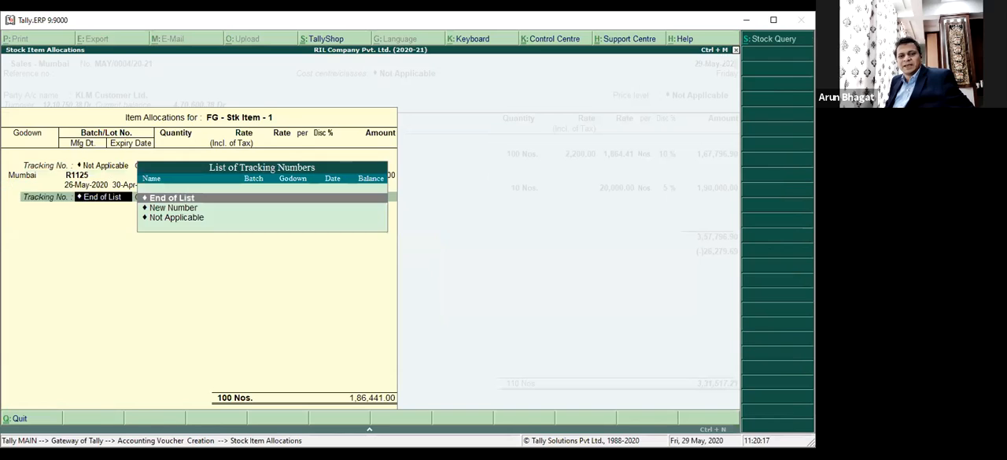
key(Return)
key(Return)
Clear the Disc % of the K2222 batch allocation for FG - Stk Item - 2.
key(Return)
key(Return)
key(Return)
key(Return)
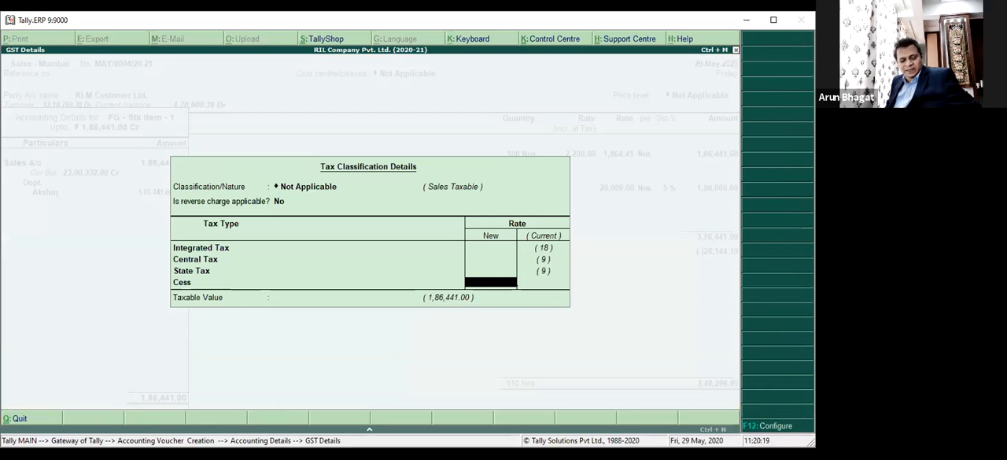
key(Return)
key(Return)
key(Return)
key(Return)
key(Return)
key(Return)
key(Return)
key(Return)
key(Return)
key(Return)
key(Return)
key(Return)
Accept the allocation and accounting details of FG - Stk Item - 2 with its 5 % discount line, and end the item list.
key(Return)
key(BackSpace)
key(Return)
key(Return)
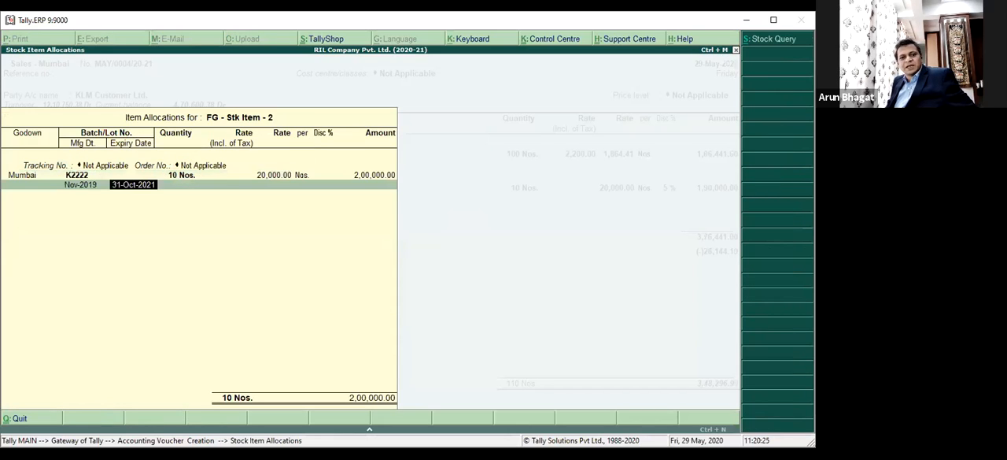
key(Return)
key(Return)
key(Return)
key(Return)
key(Return)
key(Return)
key(Return)
key(Return)
key(Return)
key(Return)
key(Return)
key(Return)
key(Return)
key(Return)
key(Return)
key(Return)
key(Return)
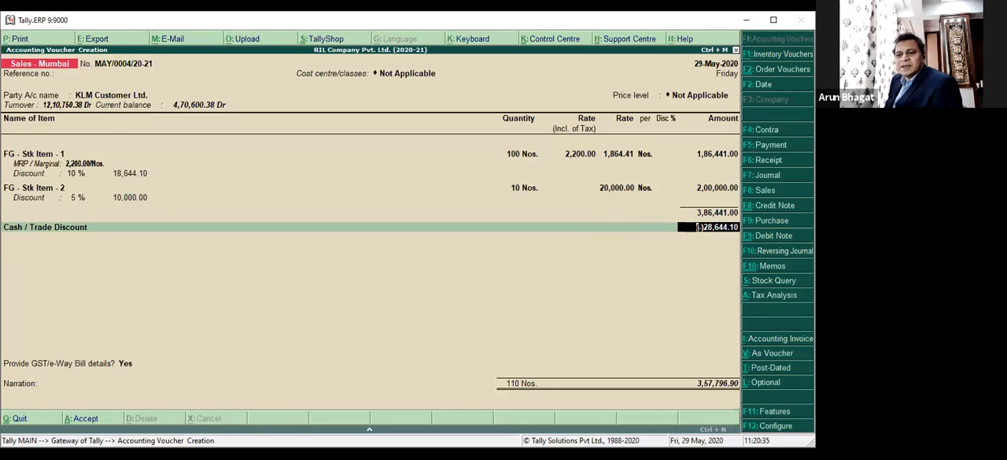
Accept the Cash / Trade Discount amount and add the CGST 9% A/c and SGST 9% A/c ledgers to the invoice.
key(Return)
key(Return)
key(Return)
key(Return)
text(Cgs)
key(Down)
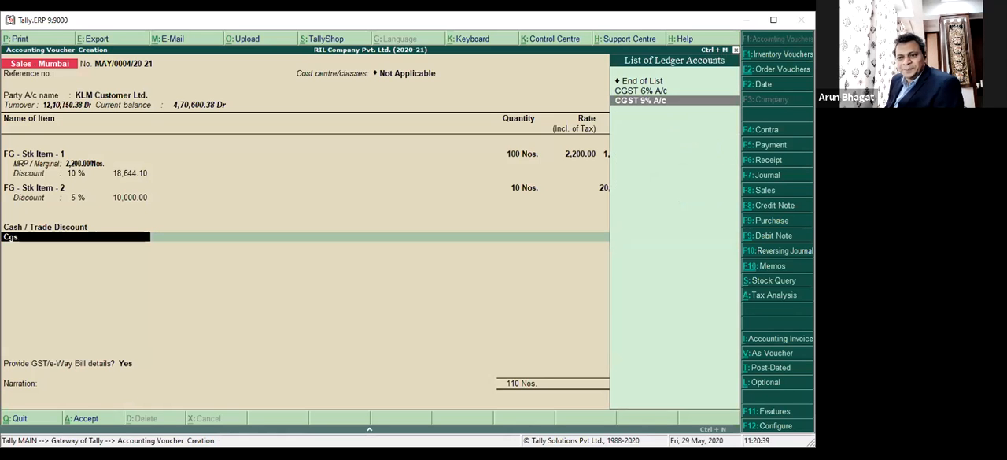
key(Return)
key(Return)
text(Sgst)
key(Return)
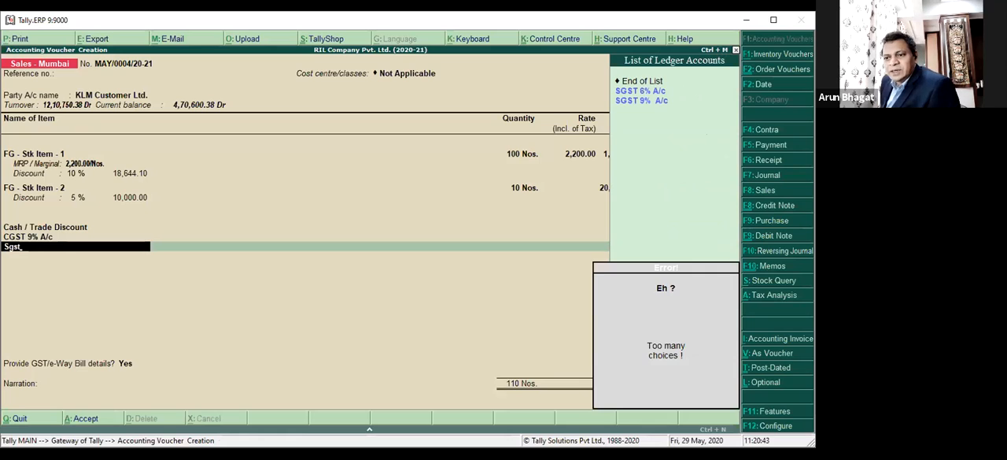
key(Down)
key(Return)
key(Return)
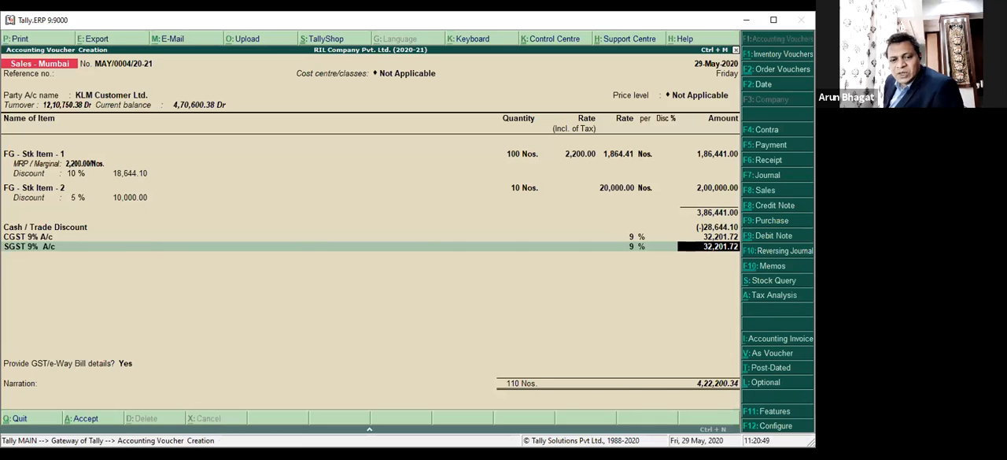
Open the Cash / Trade Discount ledger to check its Type of Ledger setting, and close it without changes.
key(Up)
key(Up)
key(BackSpace)
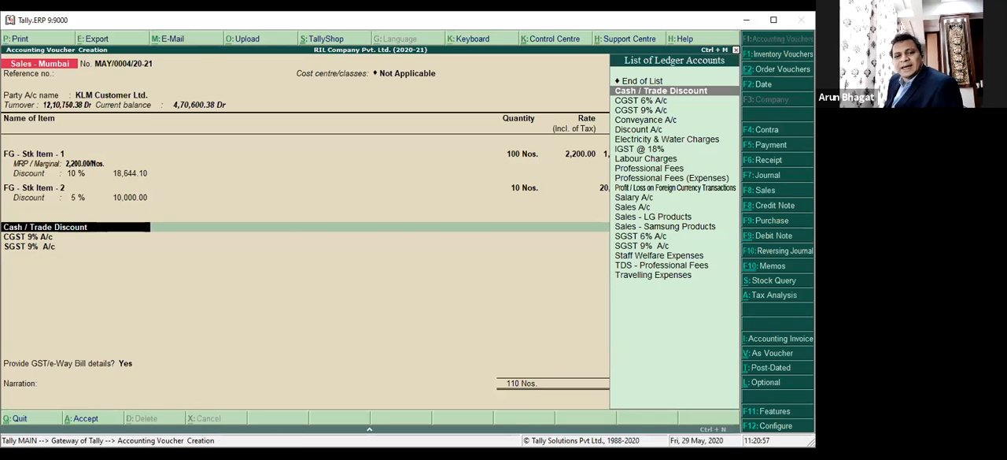
key(ctrl+Return)
key(Return)
key(Return)
key(Return)
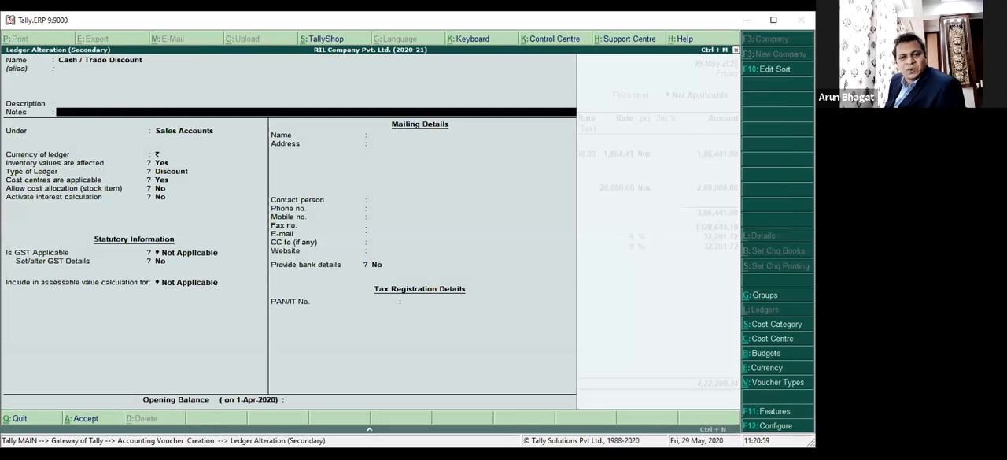
key(Return)
key(Return)
key(Return)
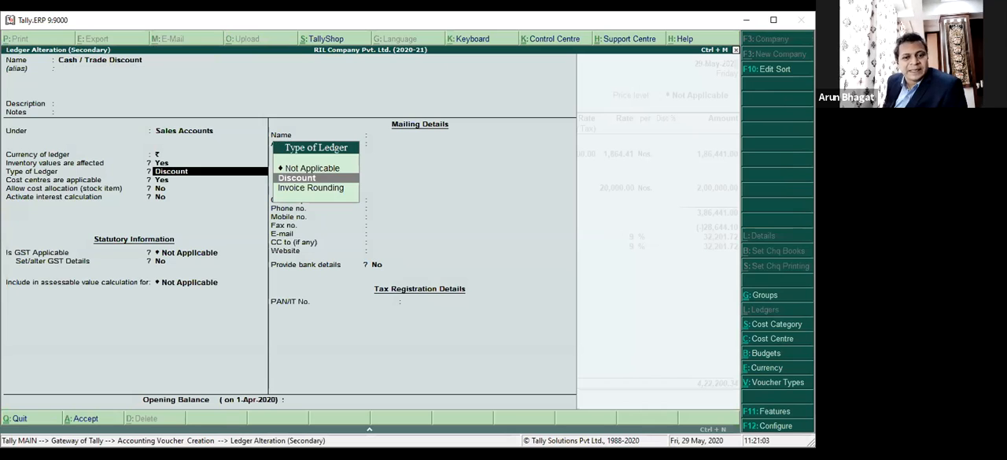
key(Escape)
key(Return)
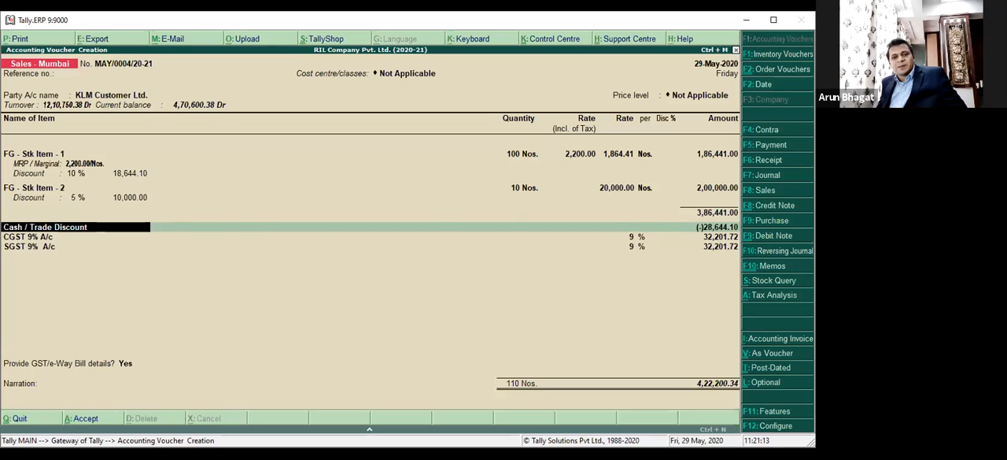
Keep the discount and tax ledger lines and accept the default e-Way Bill details of the voucher.
key(Return)
key(Return)
key(Return)
key(Return)
key(Return)
key(Return)
key(Return)
key(Return)
key(Return)
key(Return)
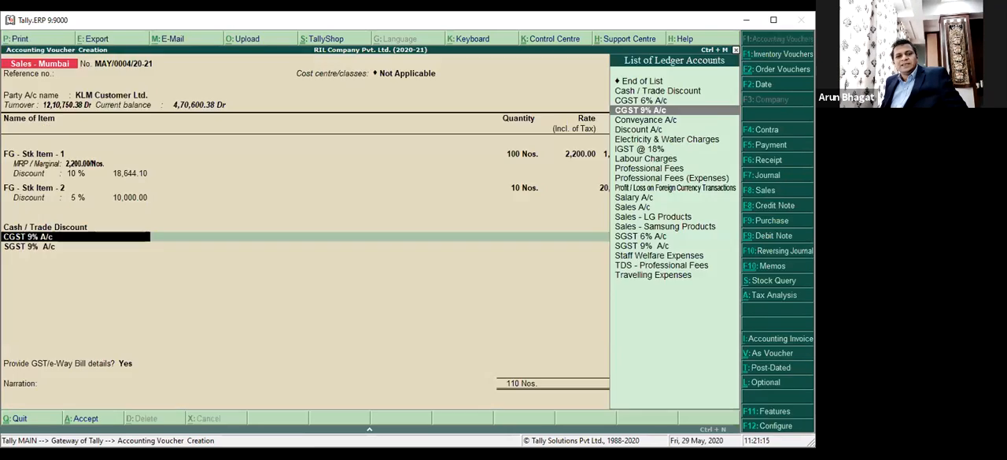
key(Return)
key(Return)
key(Return)
key(Return)
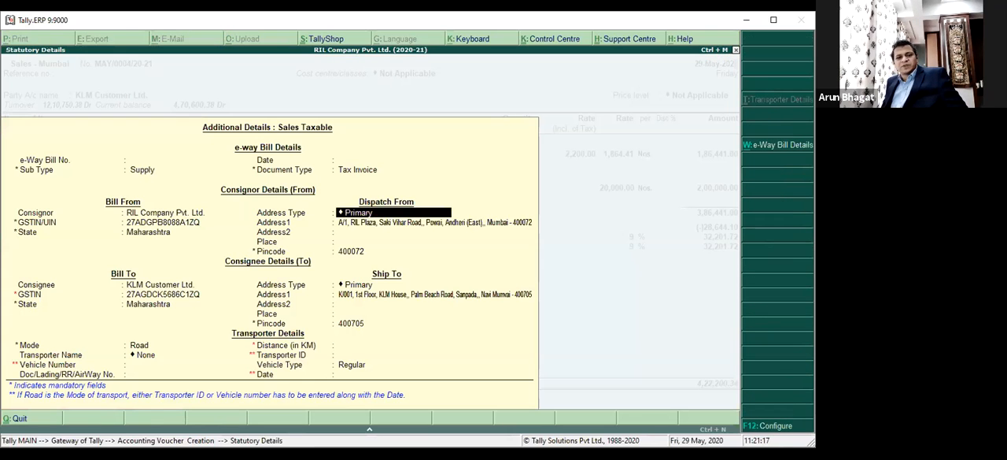
key(Return)
key(Return)
key(Return)
key(Return)
key(Return)
key(Return)
key(Return)
key(Return)
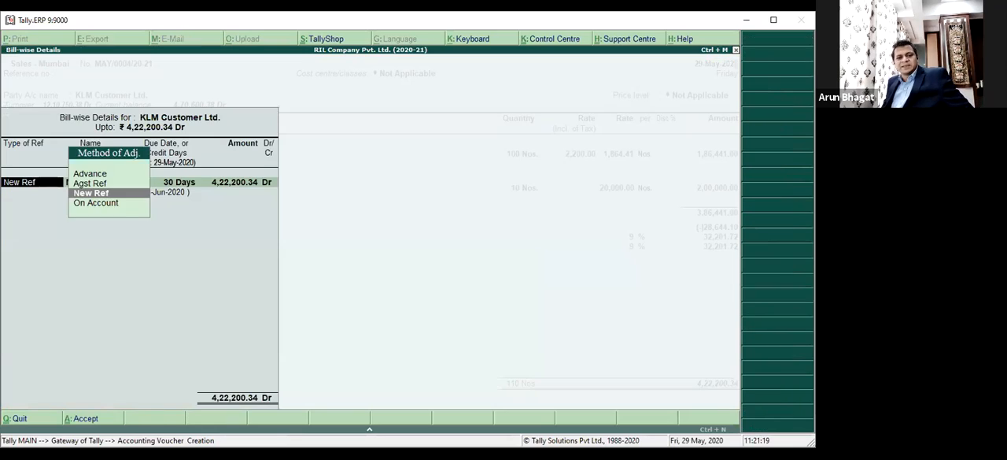
Accept the 30-day New Ref bill-wise allocation for KLM Customer Ltd. and save the sales voucher without a narration.
key(Return)
key(Return)
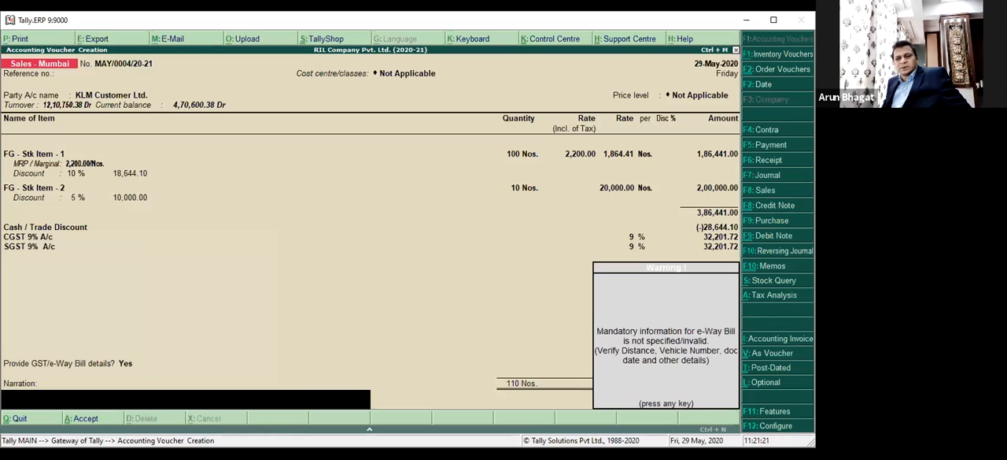
key(Return)
key(Return)
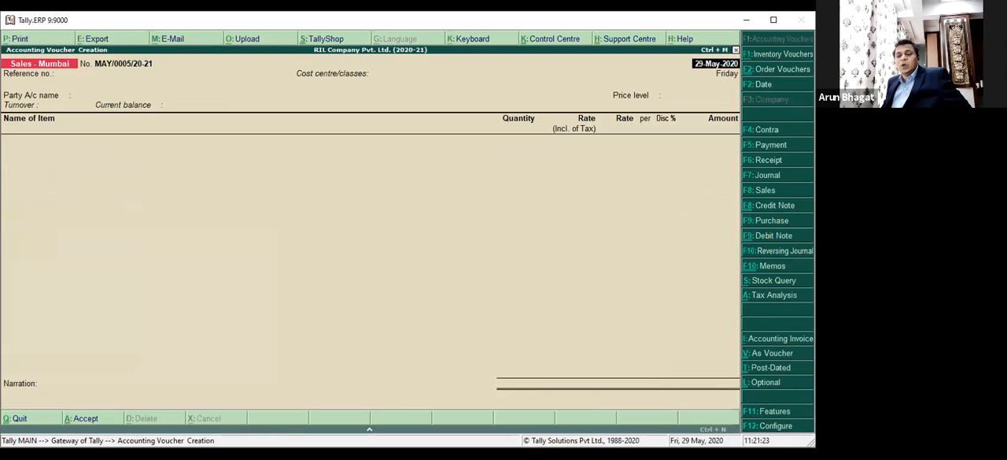
Quit and reopen accounting voucher entry, and view the Sales Invoice configuration without changing it.
key(Escape)
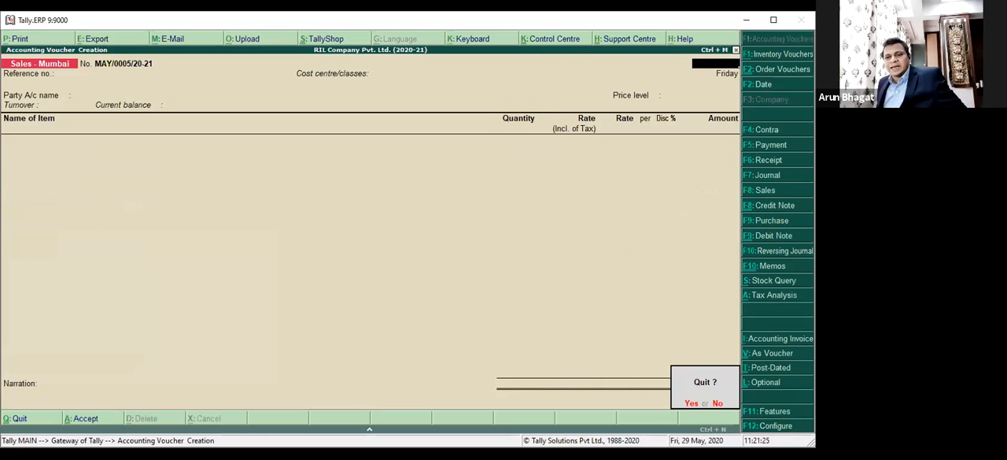
key(Return)
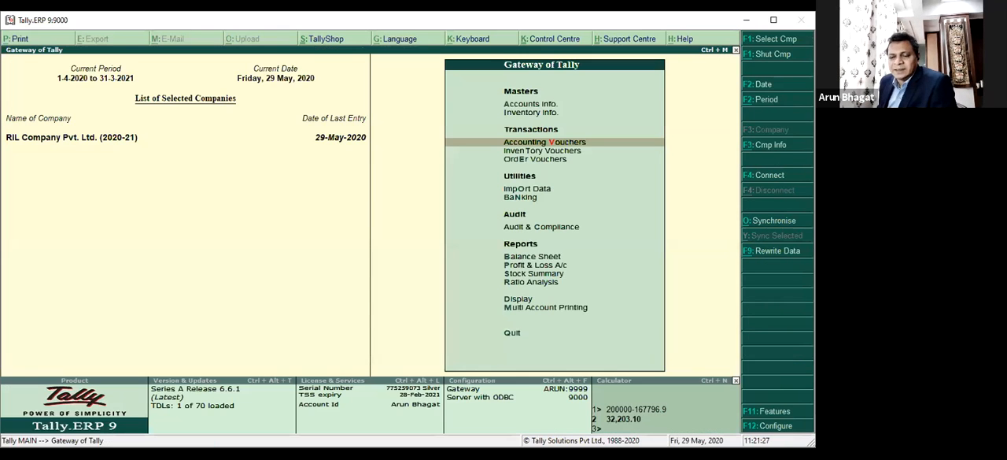
key(Return)
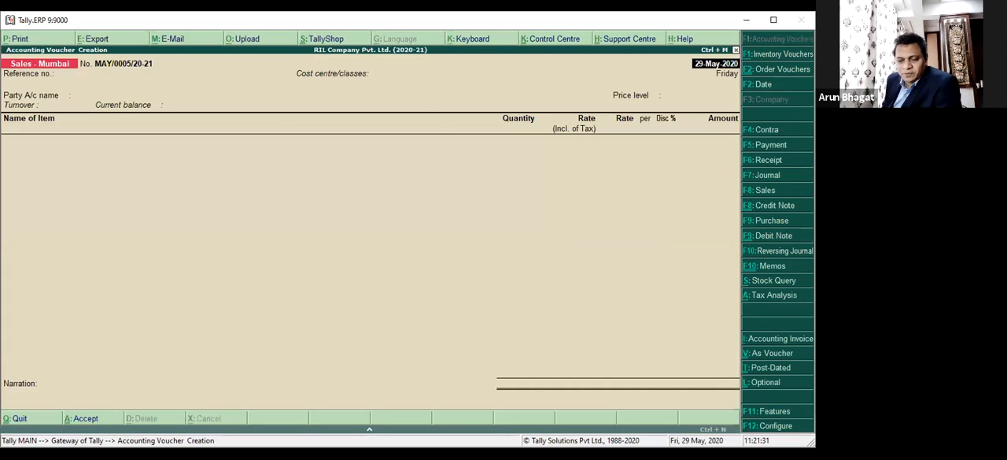
key(F12)
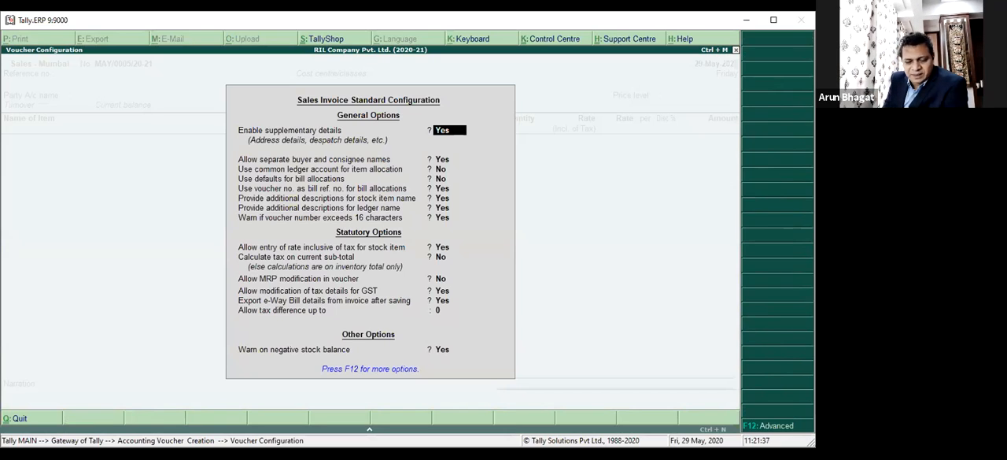
key(Escape)
key(Escape)
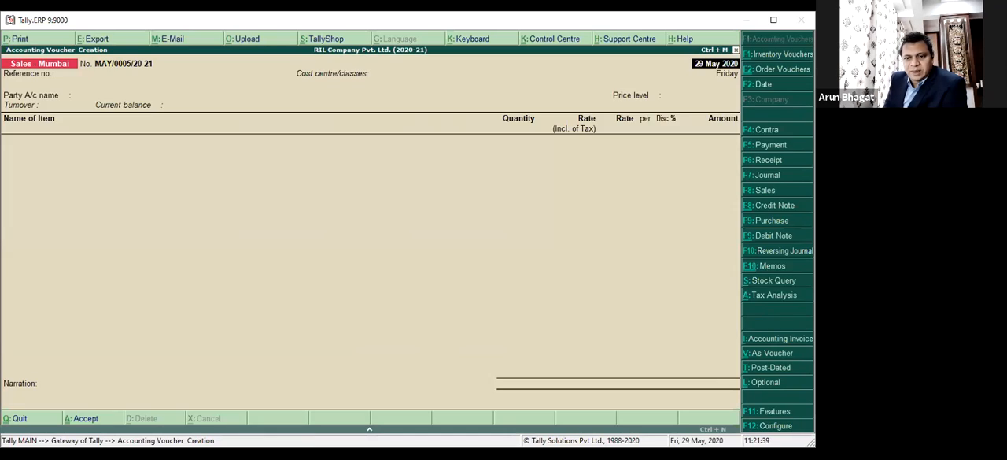
Browse the Payment, Receipt and Contra voucher screens, and open the Journal voucher type selection before cancelling it.
key(F5)
key(Return)
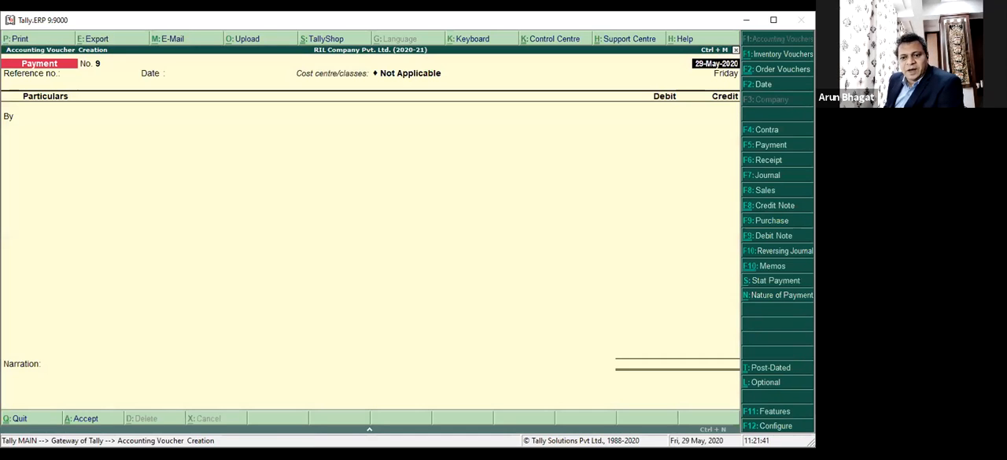
key(F6)
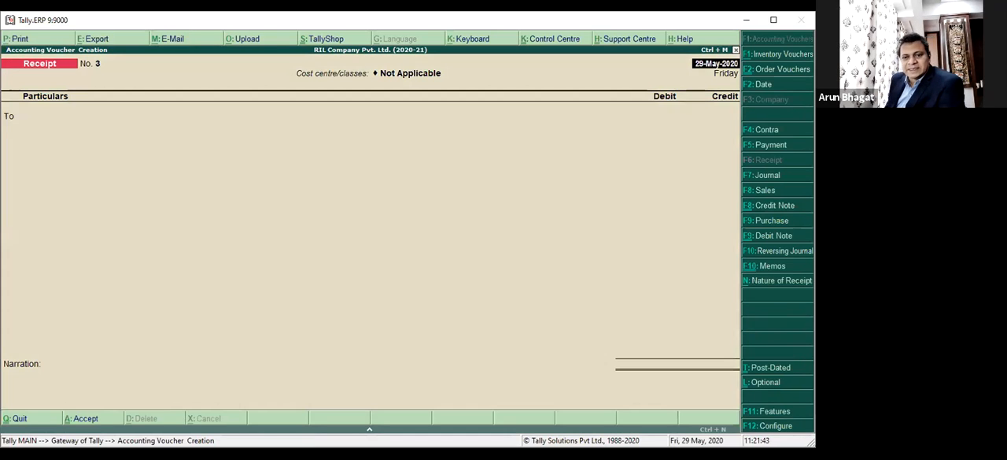
key(F4)
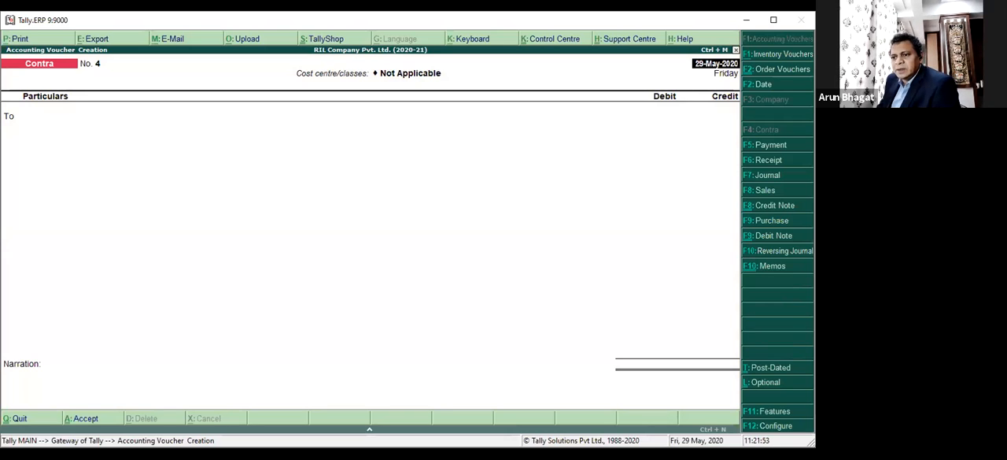
click(768, 174)
key(Return)
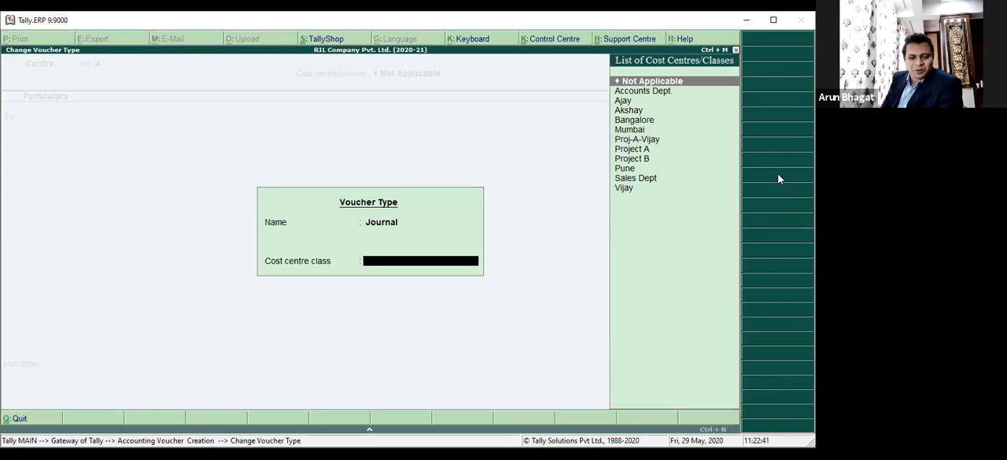
key(Escape)
Start a Payment voucher and look up the cash ledgers for its debit line.
key(F5)
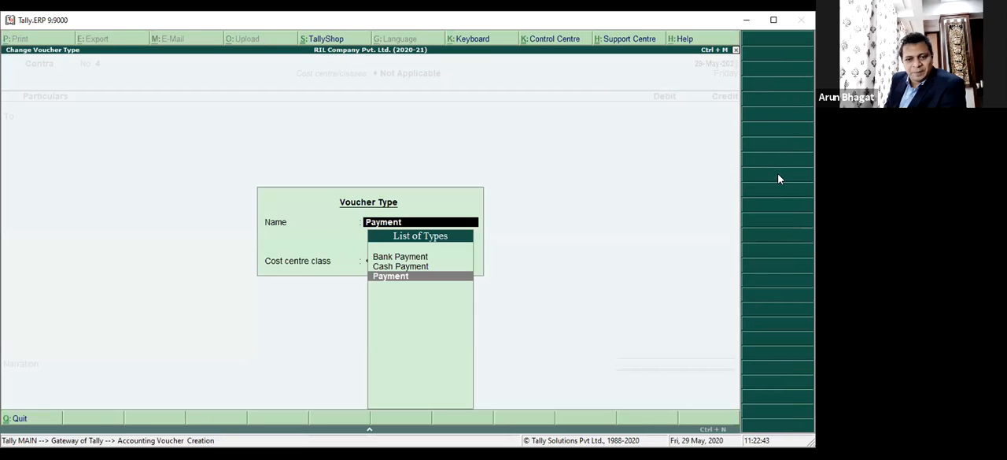
key(Return)
key(Return)
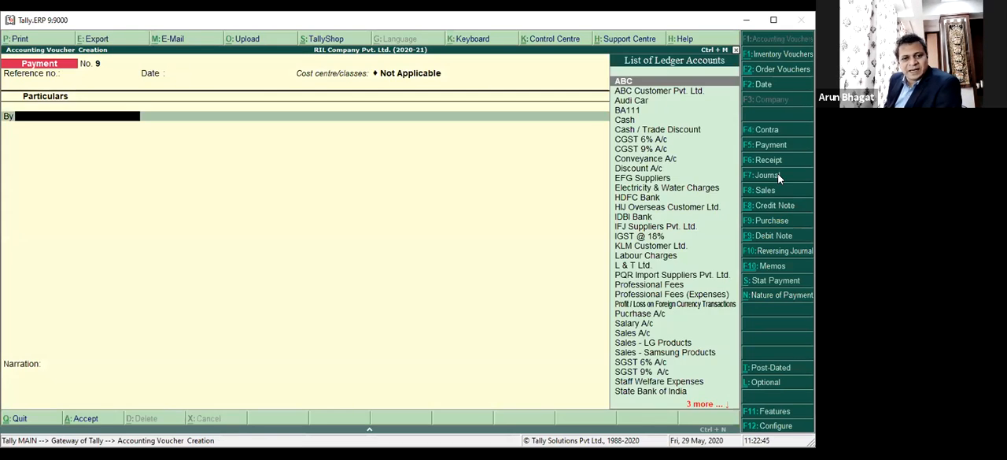
text(Cas)
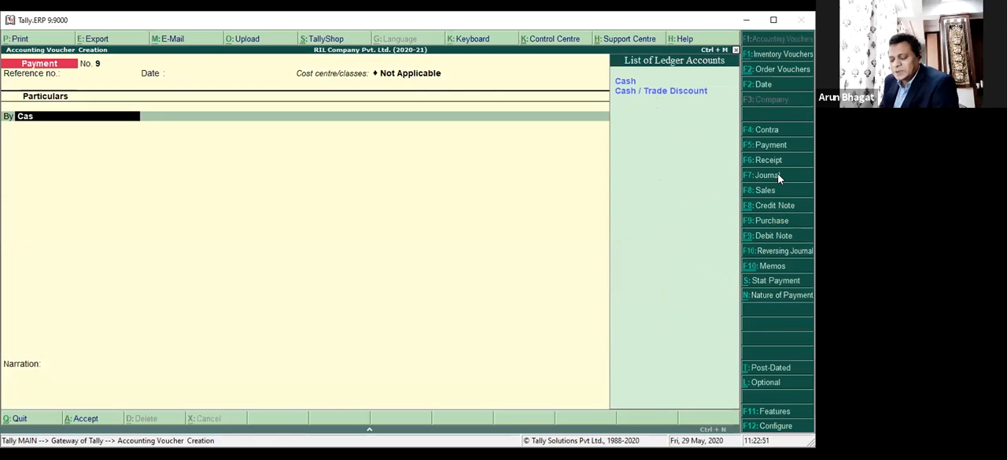
Set "Use payment/receipt as contra voucher" to No in the Payment configuration and save it.
key(F12)
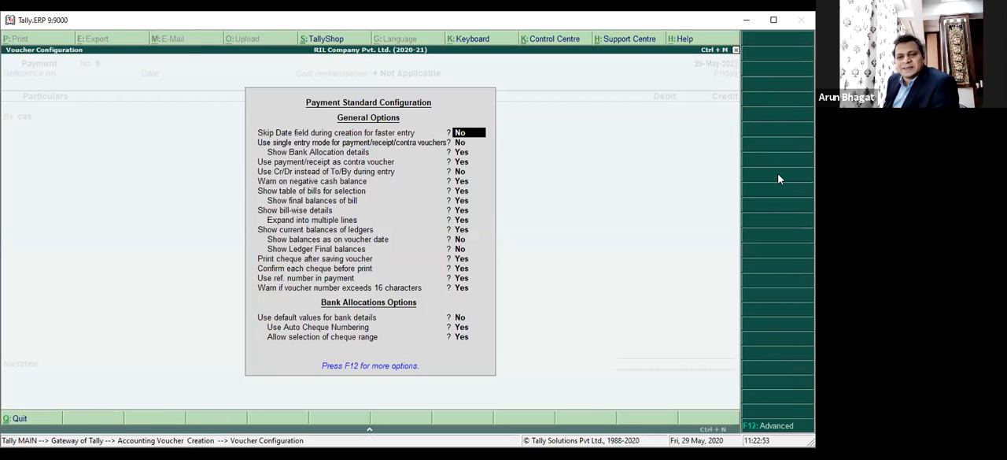
key(Down)
key(Down)
key(Down)
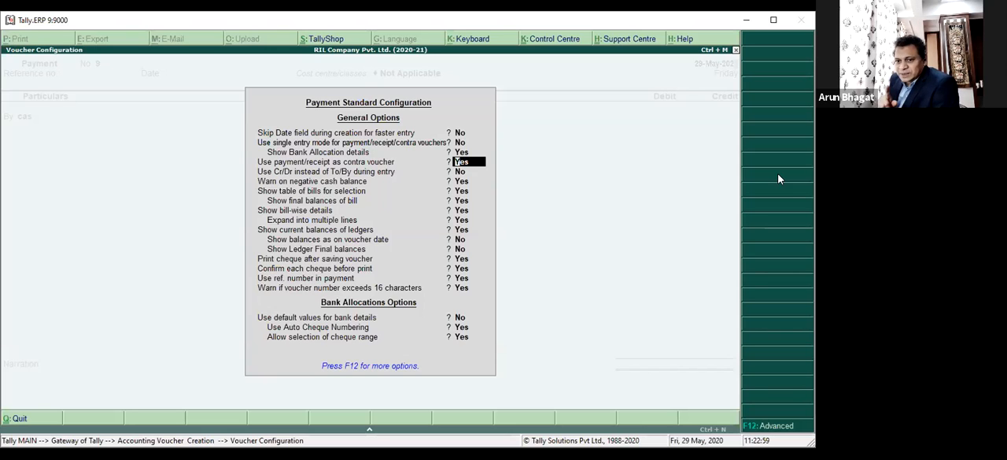
text(n)
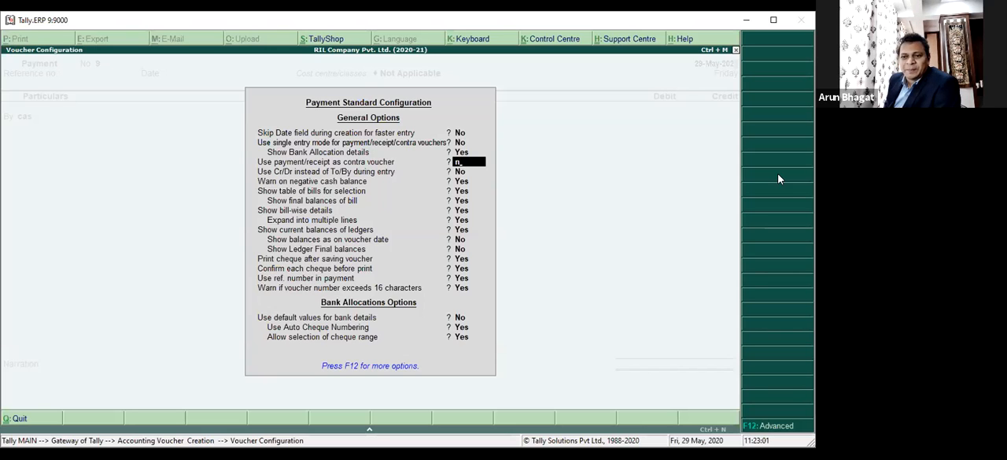
key(Return)
key(ctrl+a)
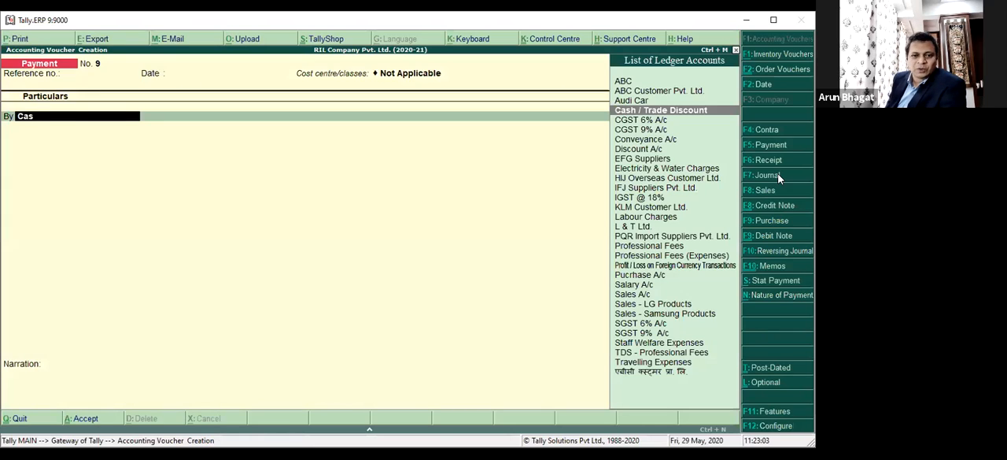
Try to find the Cash ledger for the payment's debit line, and clear the search text.
text(h)
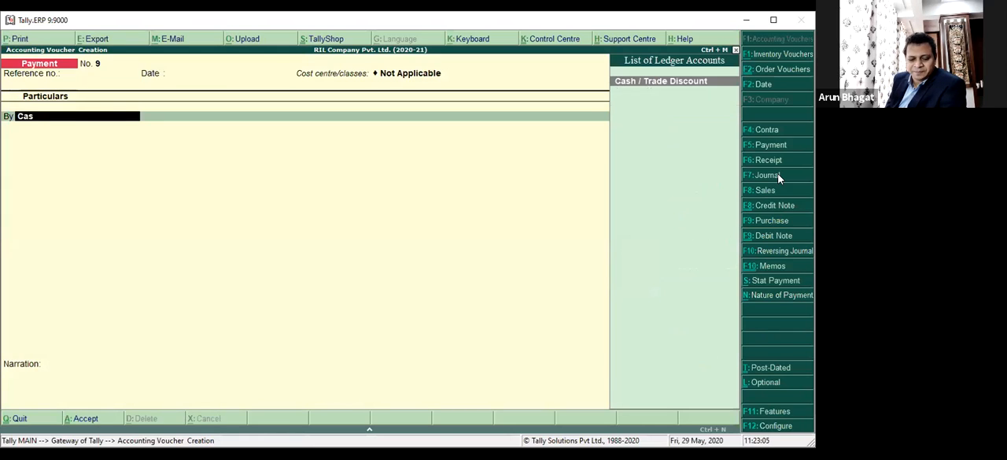
text(h)
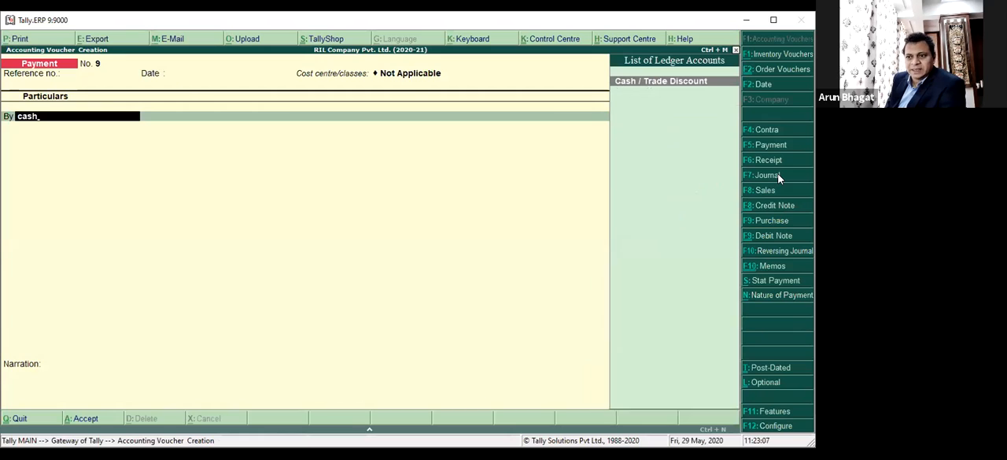
key(Escape)
text(i)
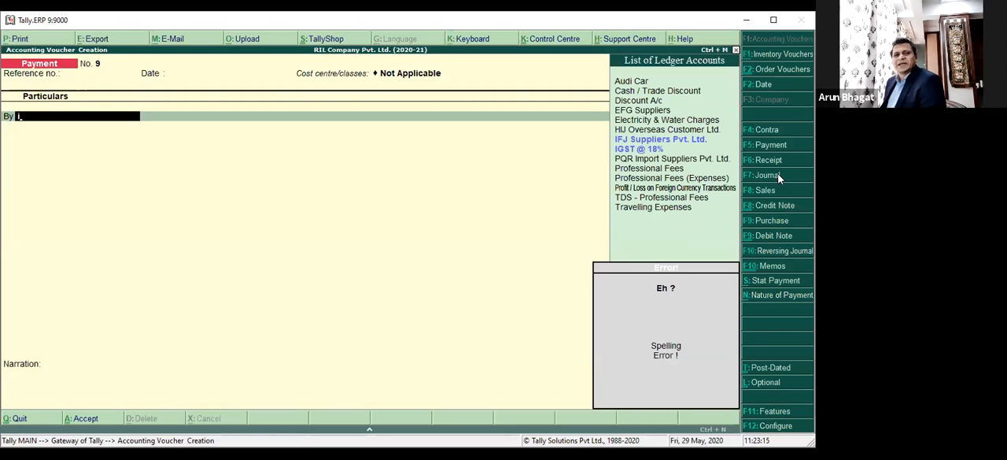
key(BackSpace)
Debit Conveyance A/c with 500 in the payment voucher and accept the default cost centre under Dept.
key(Down)
text(con)
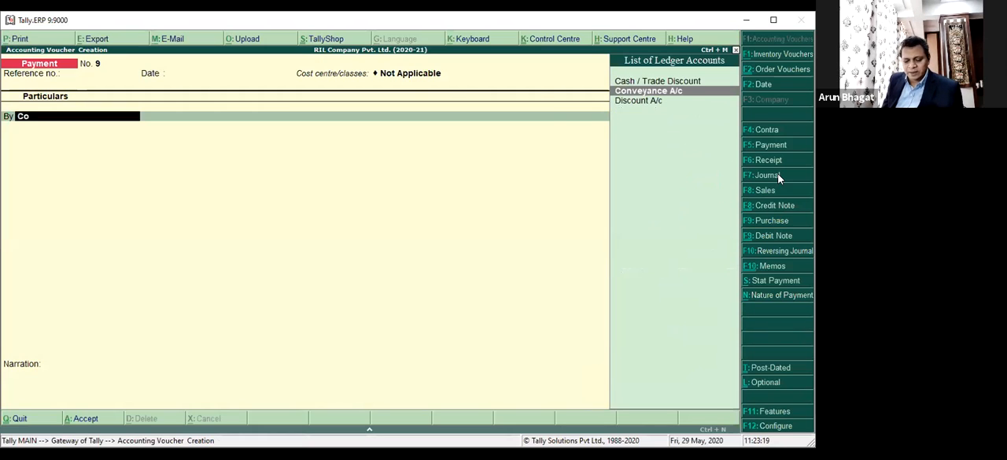
key(Return)
text(500)
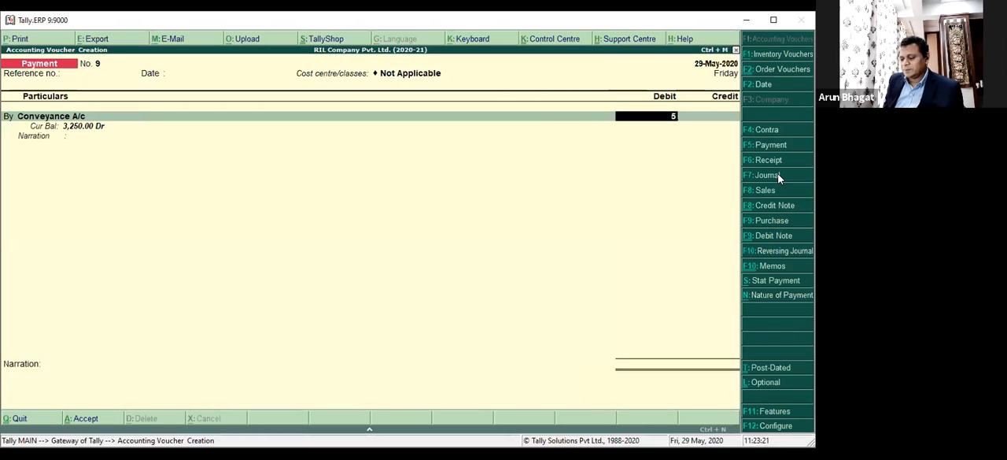
key(Return)
key(Return)
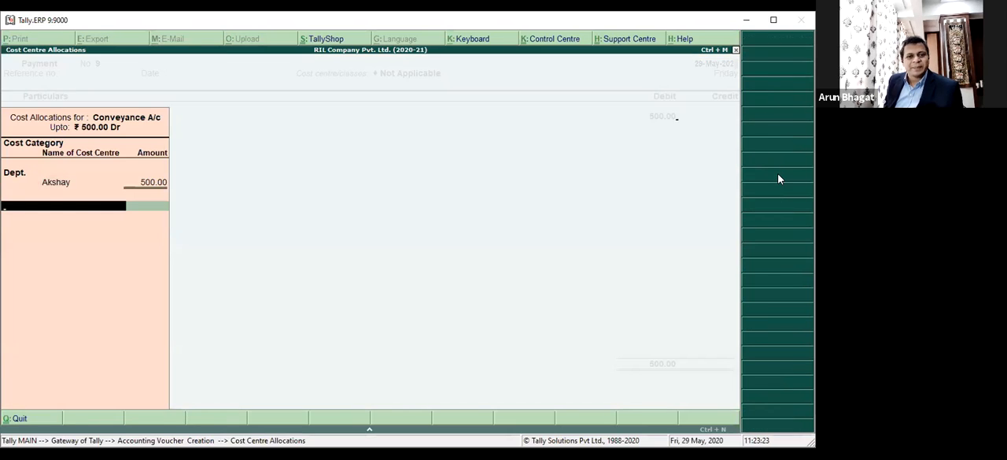
key(Return)
key(Return)
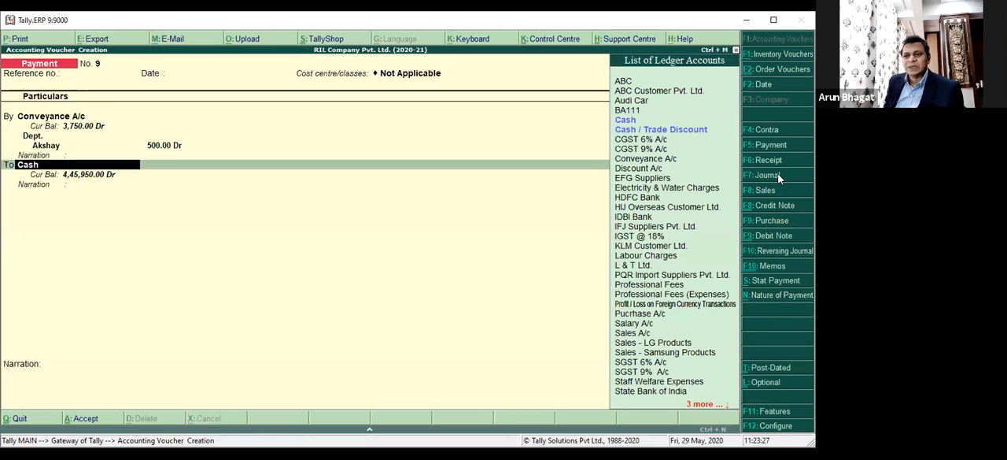
Credit Discount A/c with 500, skip its inventory allocation and allocate the amount to the Bangalore branch.
key(Down)
key(Down)
key(Down)
key(Down)
key(Down)
key(Return)
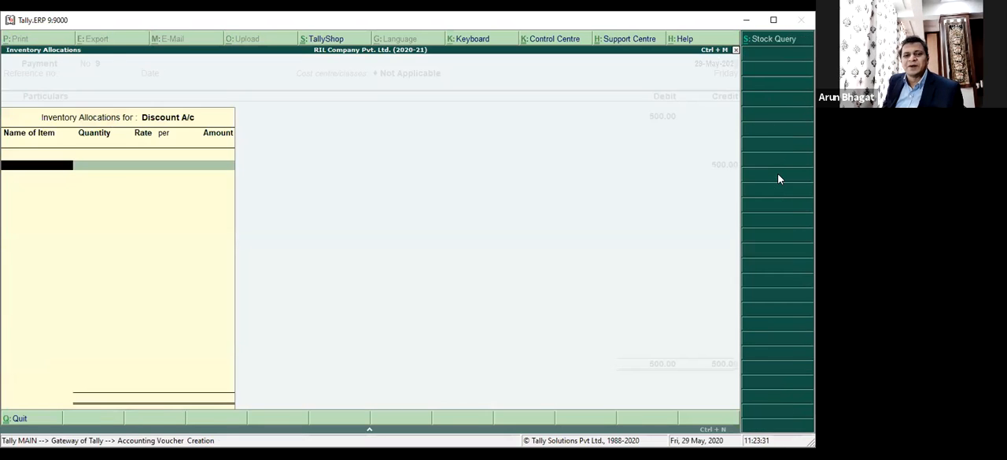
key(Return)
key(Return)
key(Return)
key(Return)
key(Return)
key(Return)
key(Return)
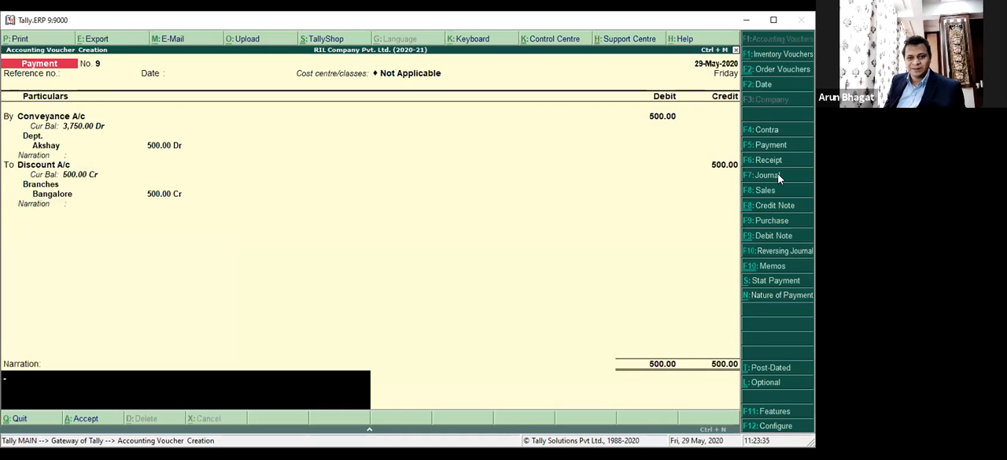
Try to save the payment voucher without a narration, and quit it unsaved.
key(Return)
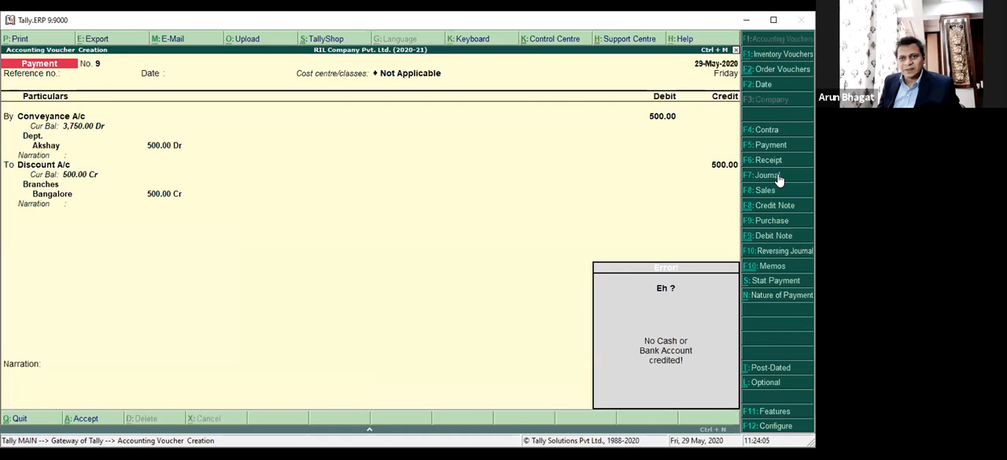
click(779, 178)
key(Escape)
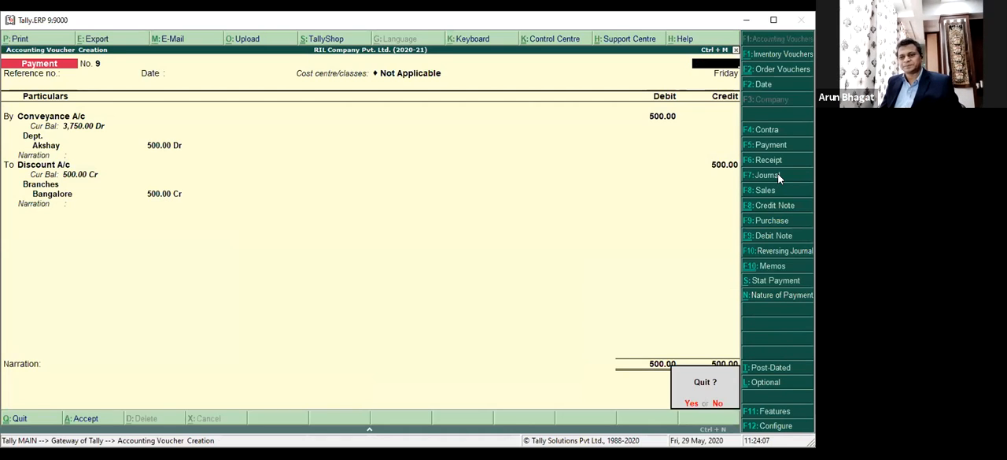
key(y)
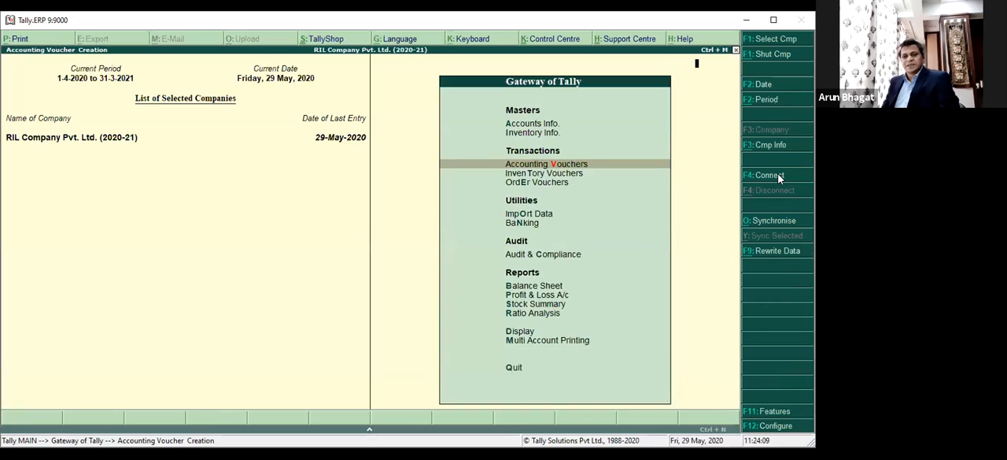
Reopen accounting voucher entry and start a Journal voucher with cost centre class Not Applicable.
key(Return)
click(778, 179)
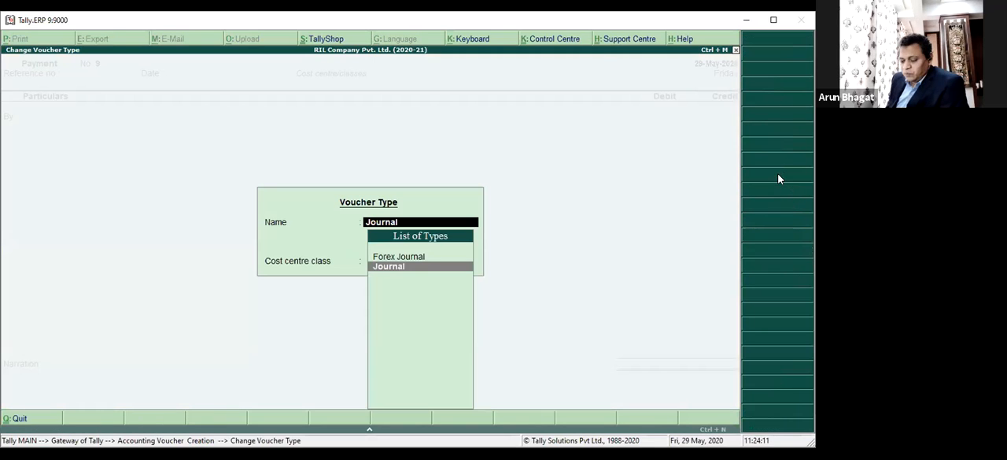
key(Return)
key(Return)
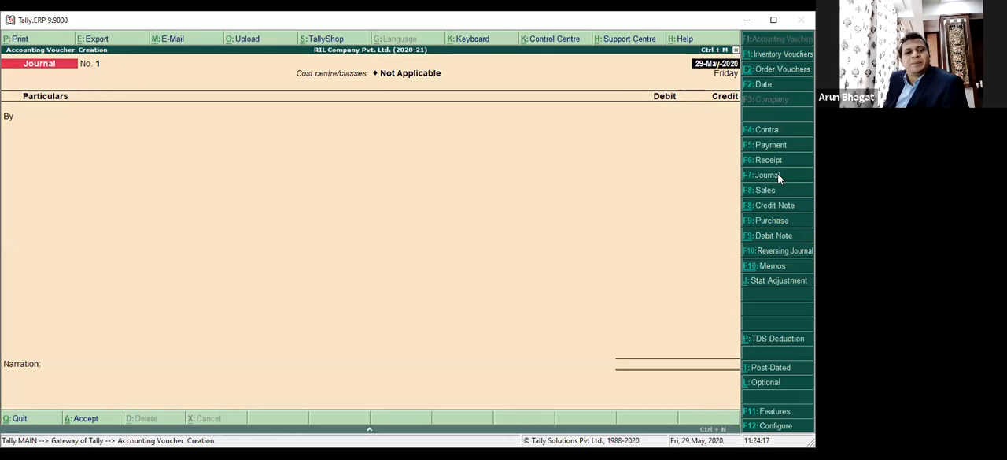
Set "Use Cr/Dr instead of To/By during entry" to Yes in the Journal configuration and save it.
key(F12)
key(Down)
key(Down)
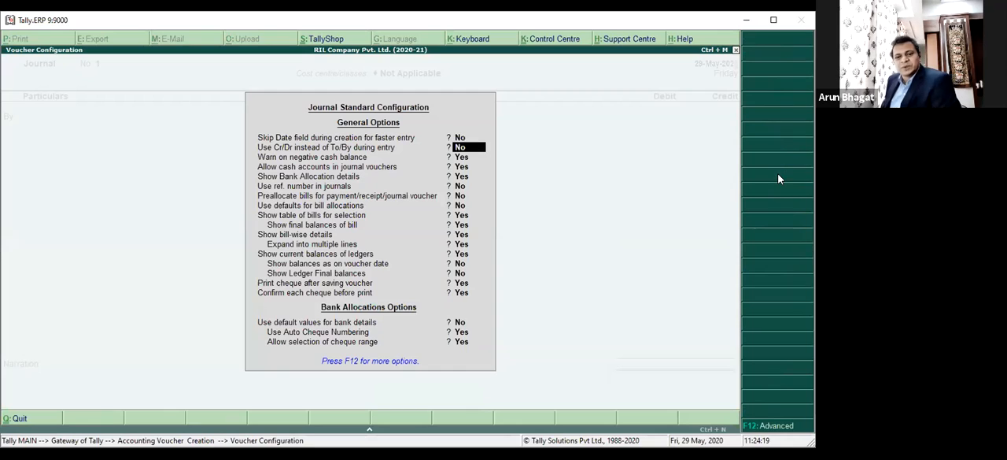
key(Down)
key(Down)
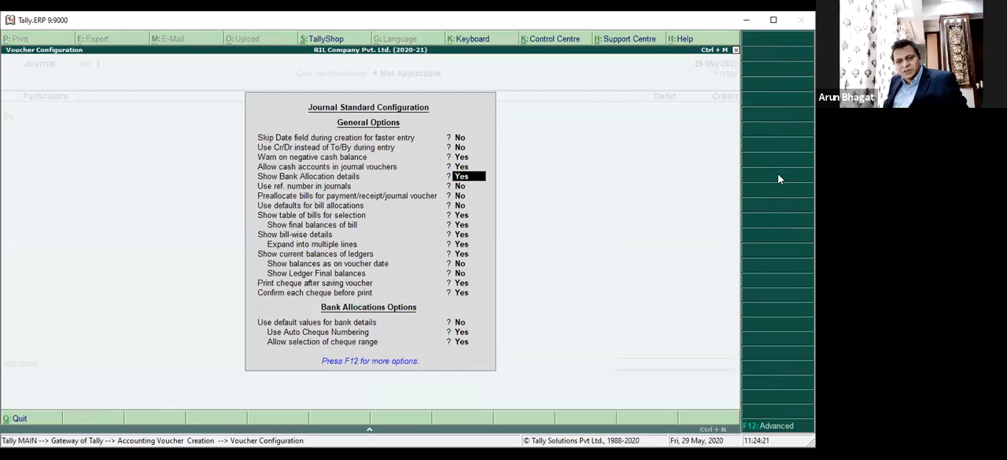
key(Up)
key(Up)
key(Up)
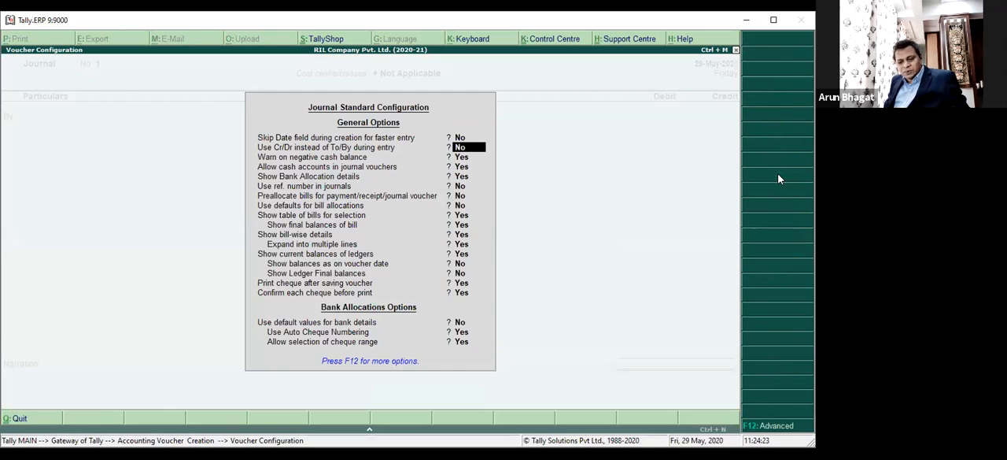
key(y)
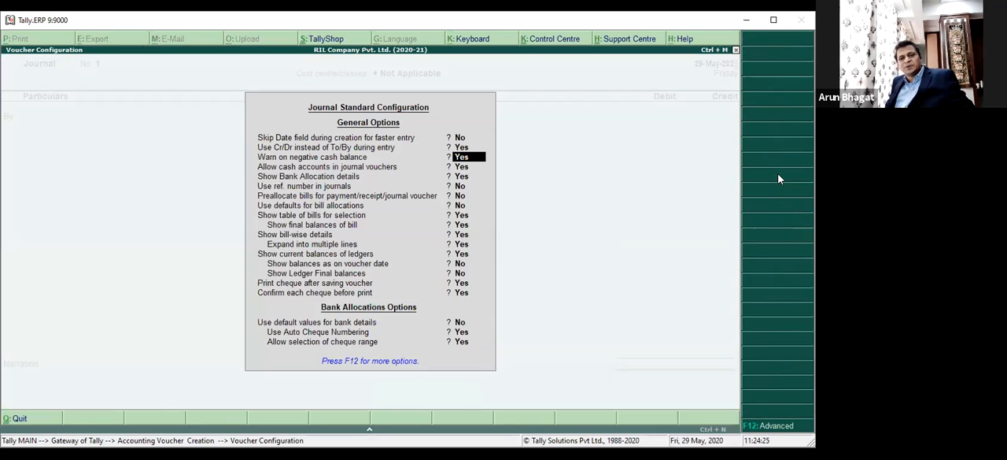
key(ctrl+a)
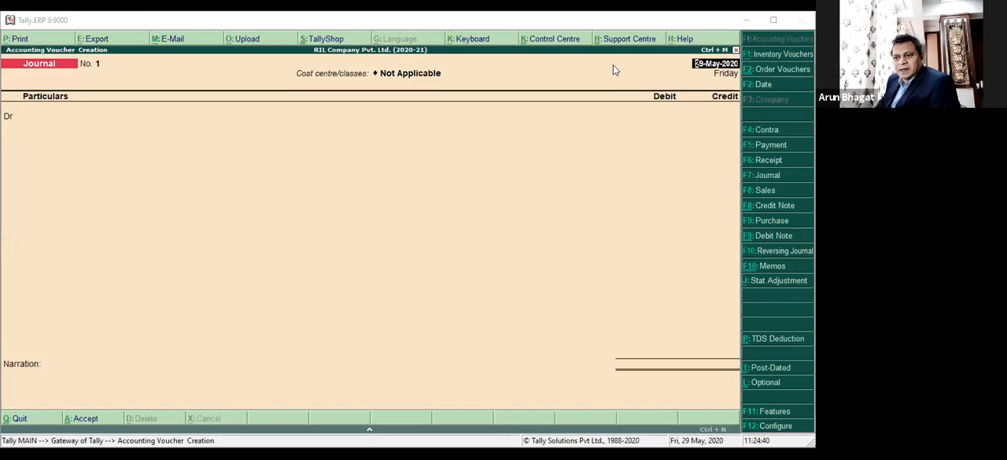
Filter the journal's debit ledger list by "Cas", clear the entry and filter it by "Ban".
key(Return)
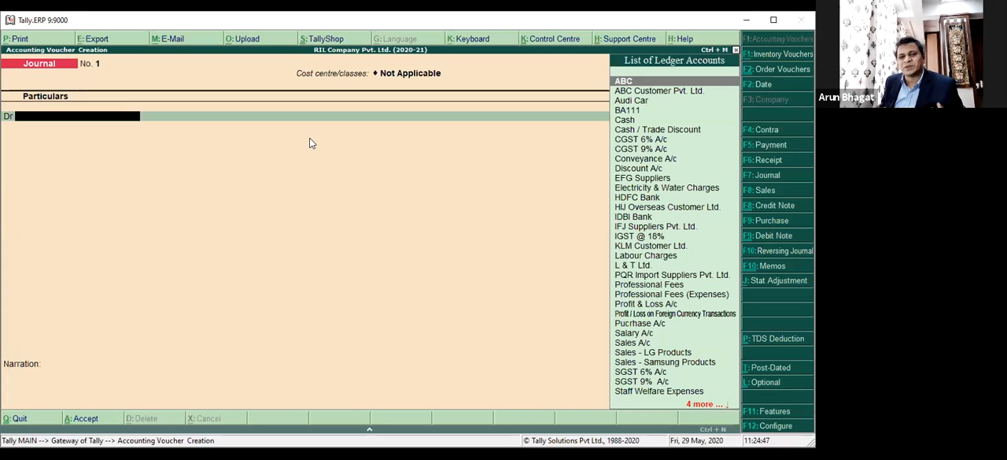
text(Cas)
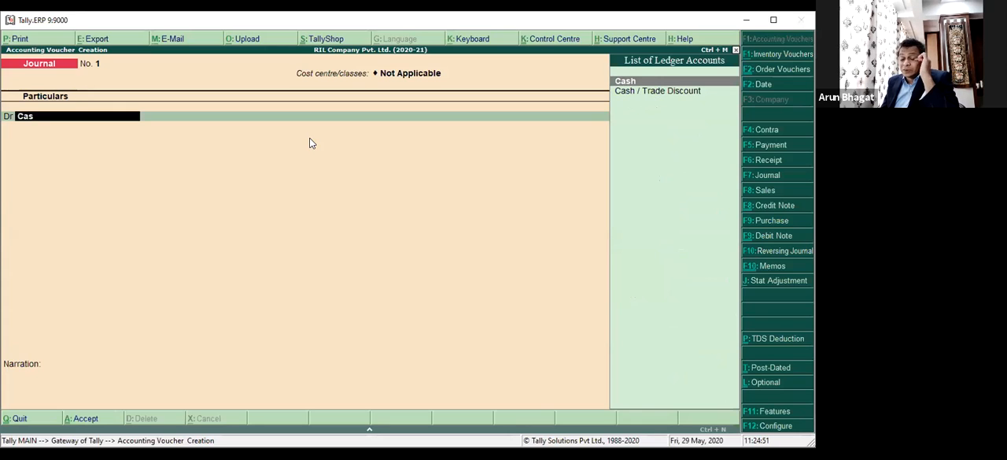
key(BackSpace)
key(BackSpace)
key(BackSpace)
text(Ban)
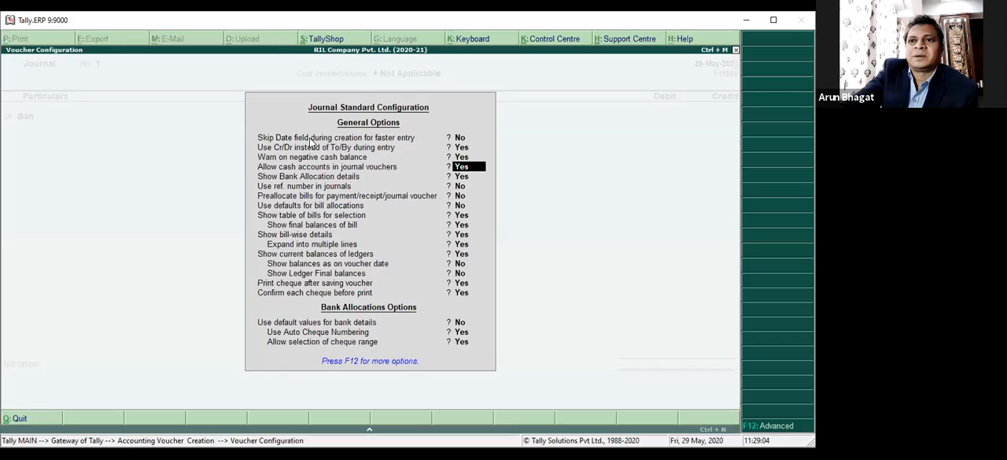
Close the Journal configuration, quit the unfinished voucher and reopen a blank Journal voucher.
key(Escape)
key(Escape)
key(Escape)
key(Return)
key(Return)
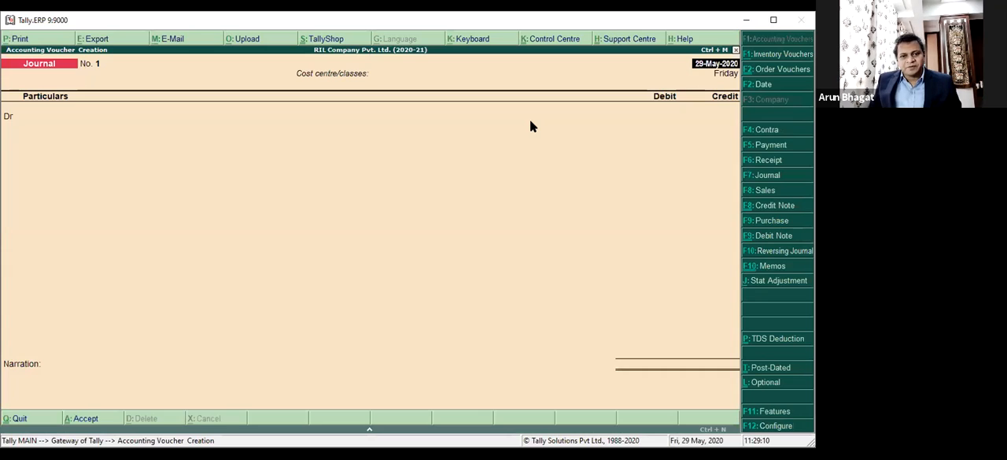
Set "Allow cash accounts in journal vouchers" to No in the Journal configuration and save it.
key(F12)
key(Down)
key(Down)
key(Down)
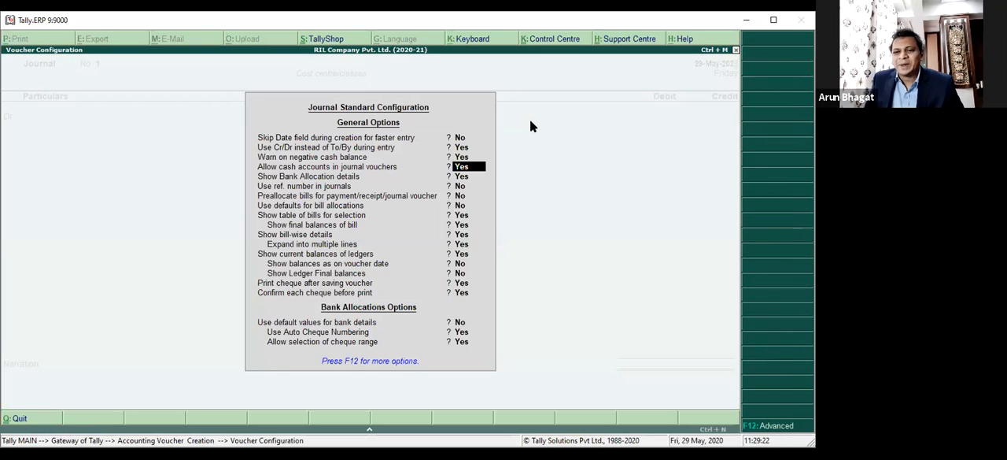
text(n)
key(Return)
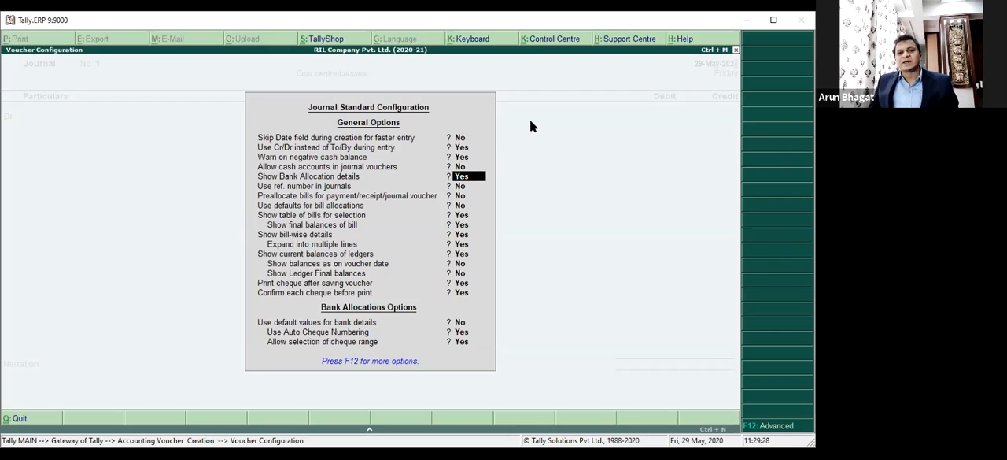
key(ctrl+a)
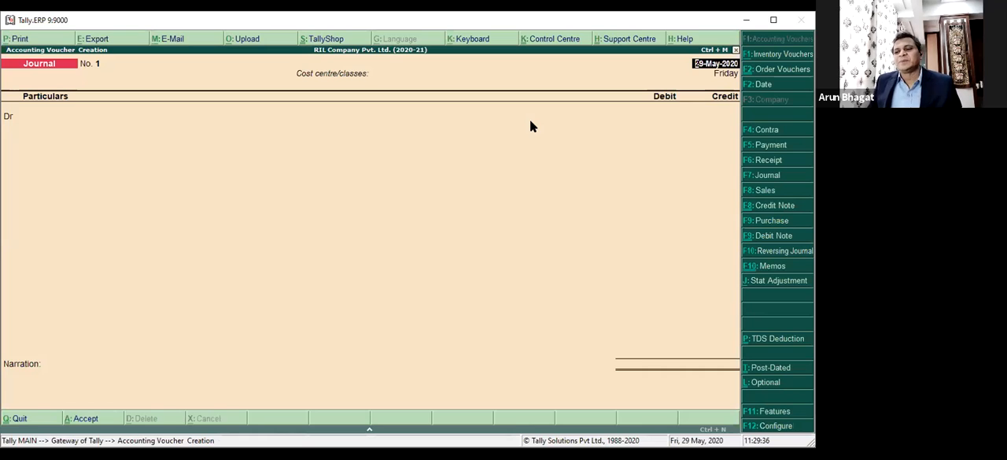
With cost centre class Not Applicable, search the debit ledger list for Cash, clear the search and maximize the window.
key(Return)
key(Return)
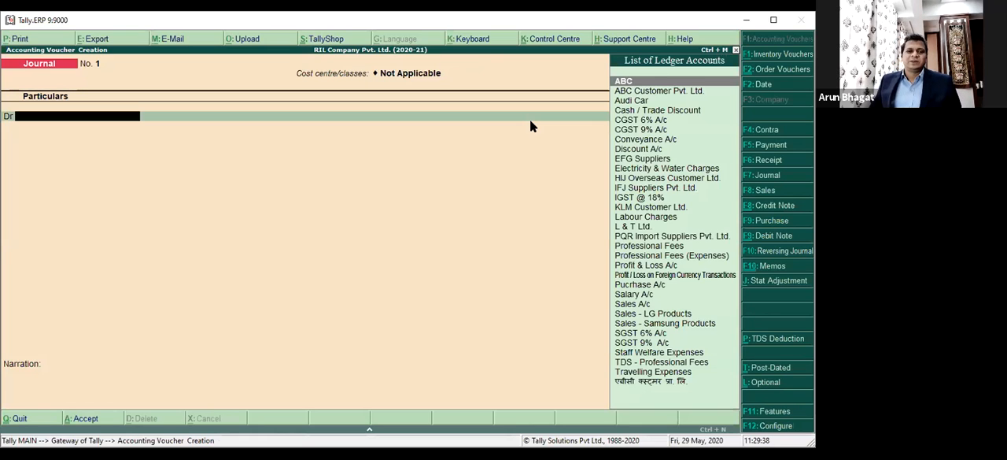
text(Cash)
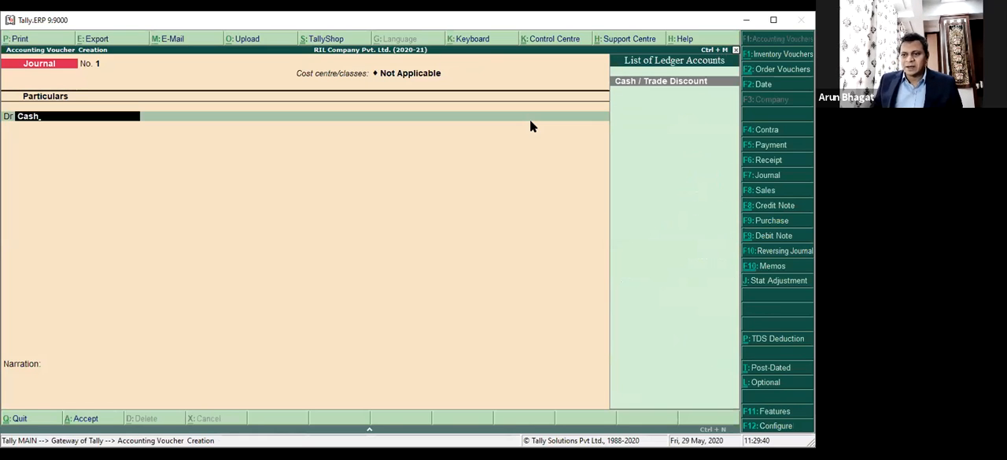
key(BackSpace)
key(BackSpace)
key(BackSpace)
key(BackSpace)
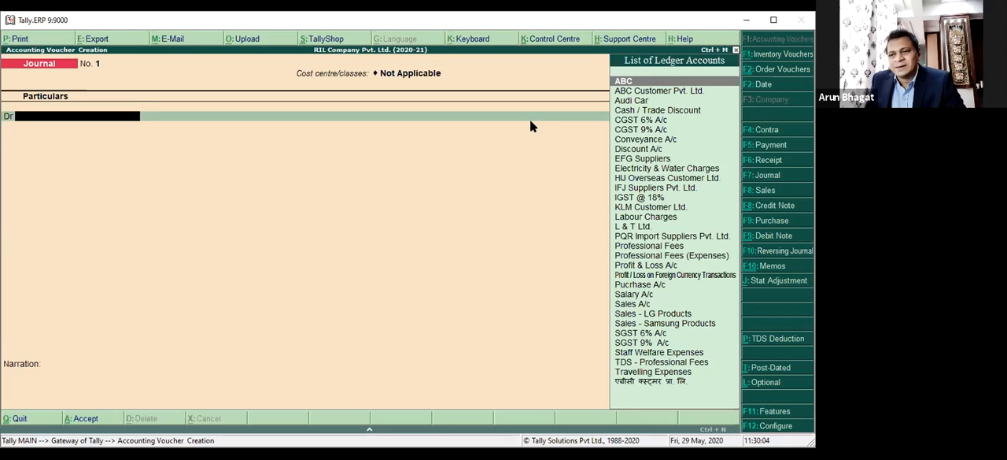
click(775, 21)
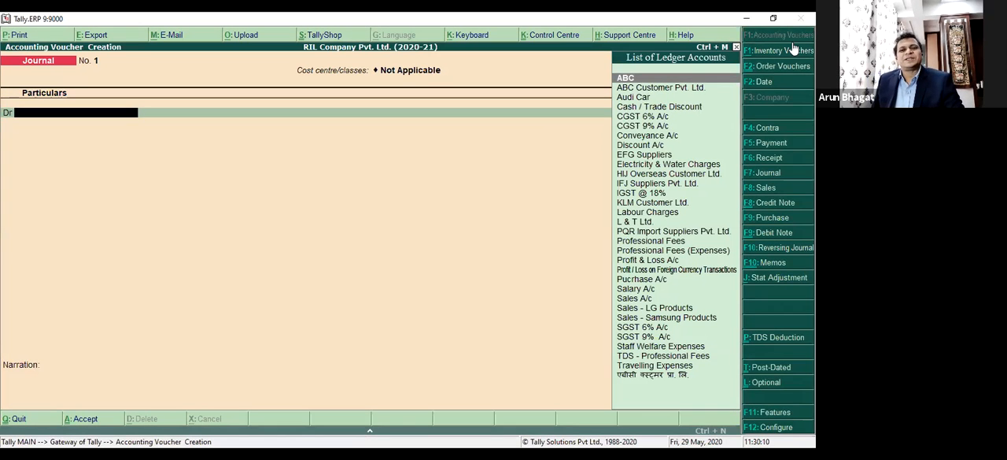
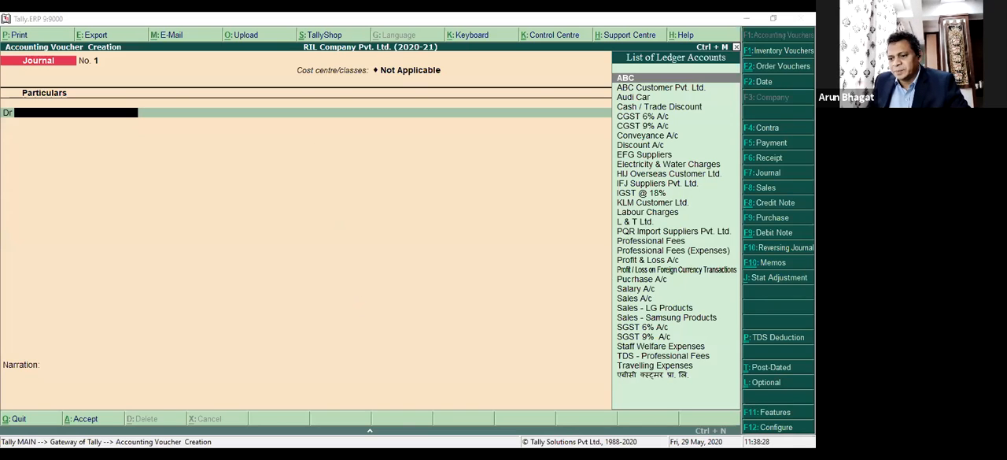
Set "Use ref. number in journals" to Yes in the Journal configuration and save it.
key(F12)
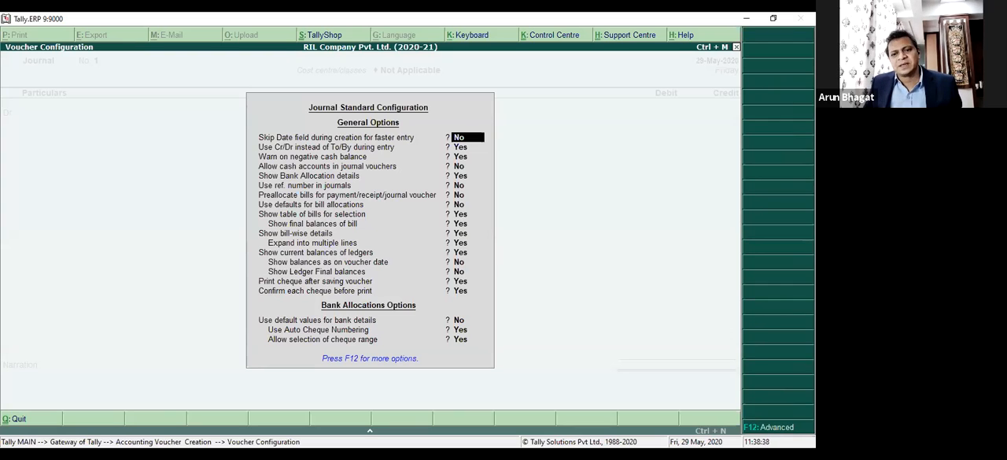
key(Return)
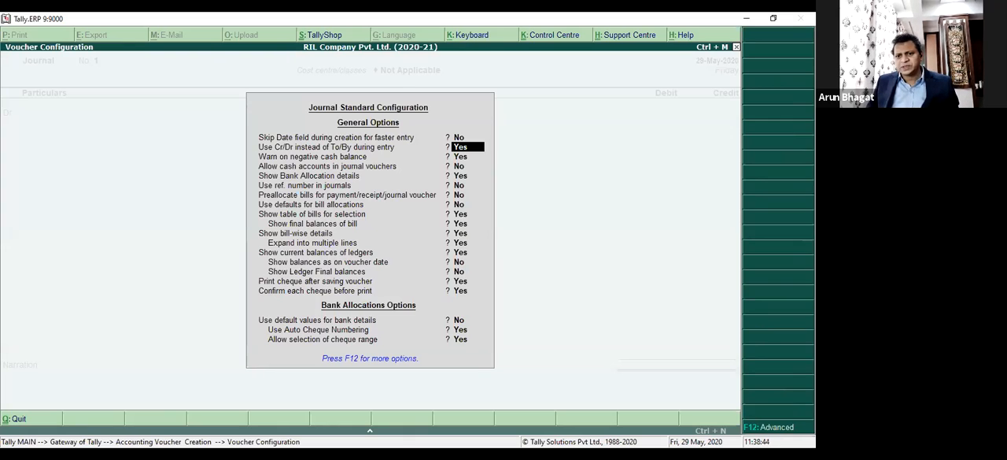
key(Return)
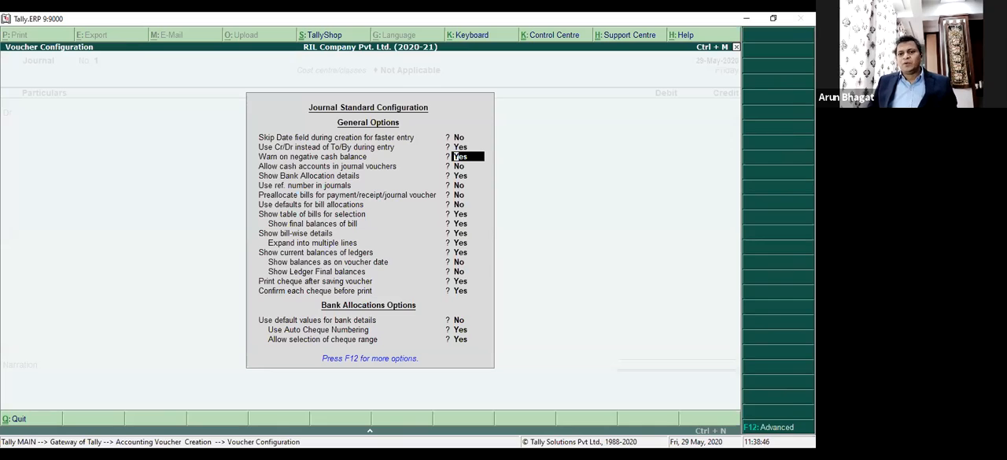
key(Return)
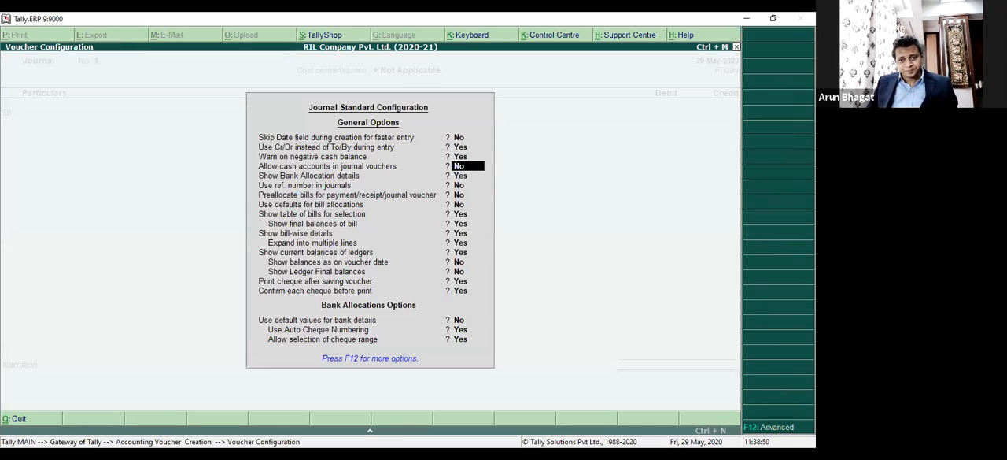
key(Return)
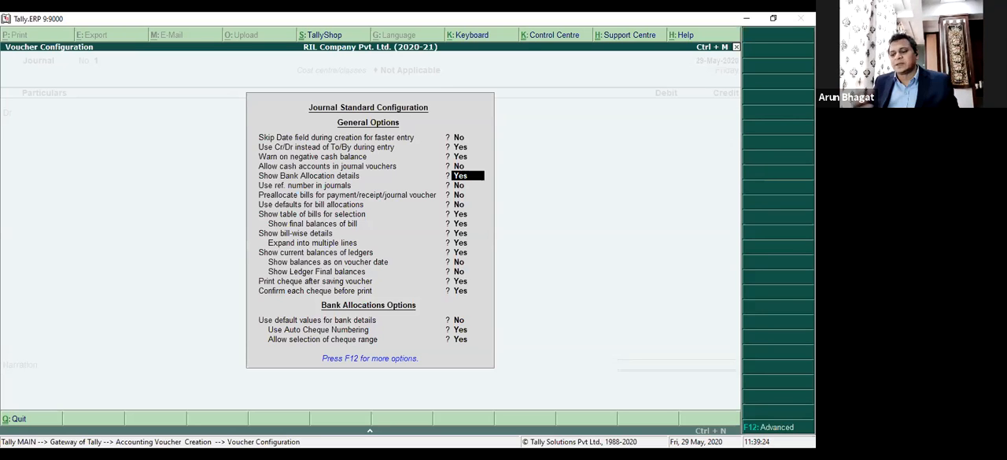
key(Return)
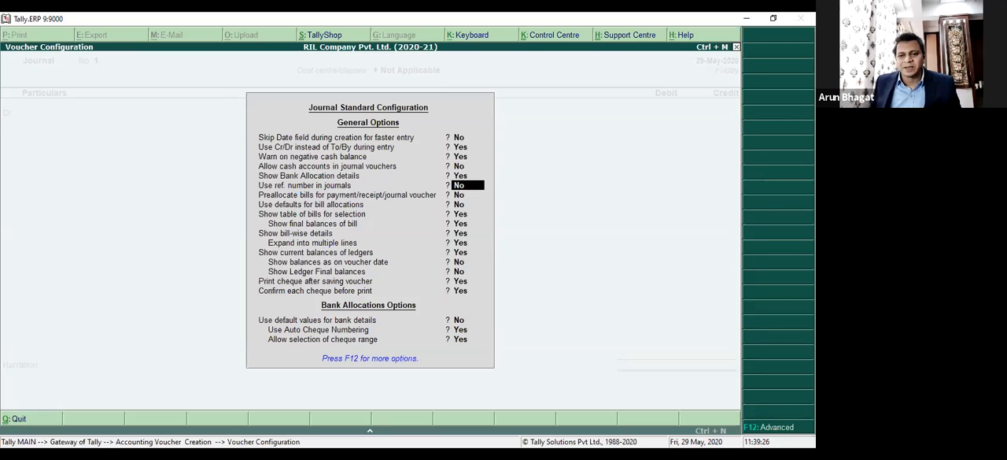
key(y)
key(Return)
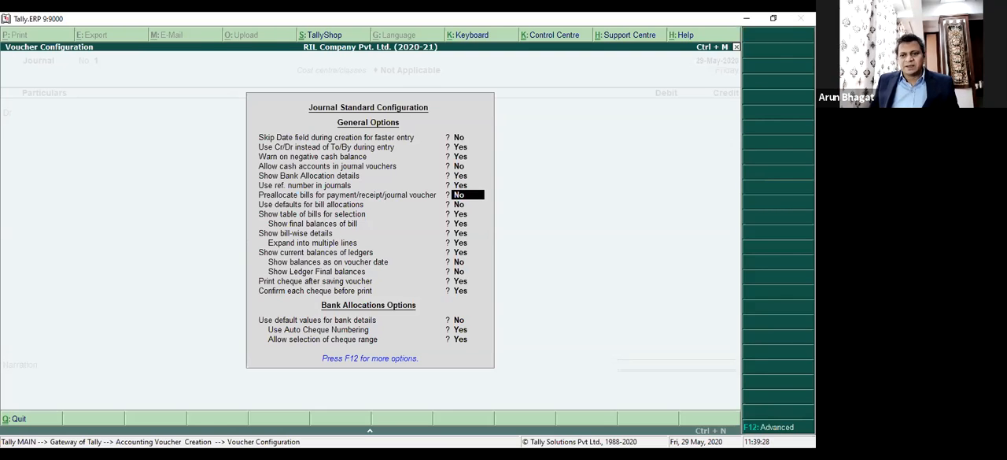
key(ctrl+a)
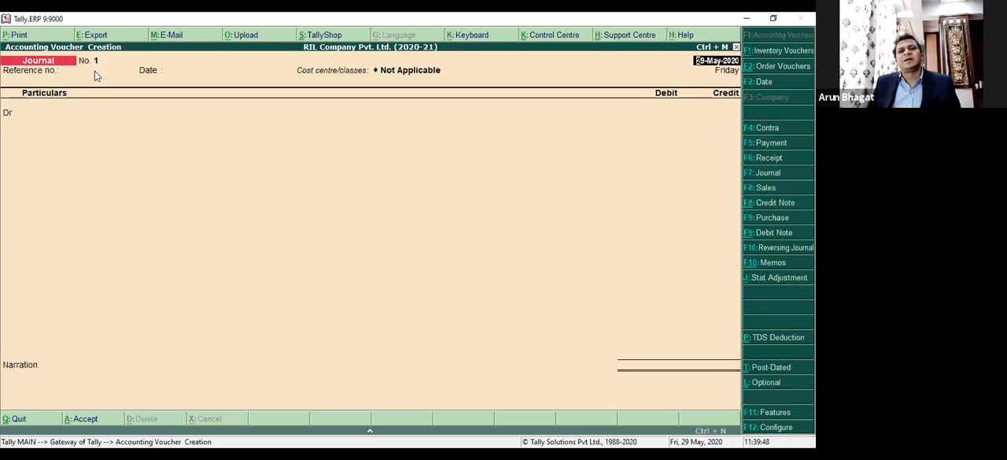
Reopen the Journal configuration and review the bill preallocation, default bill allocation and table-of-bills options.
key(F12)
key(Down)
key(Down)
key(Down)
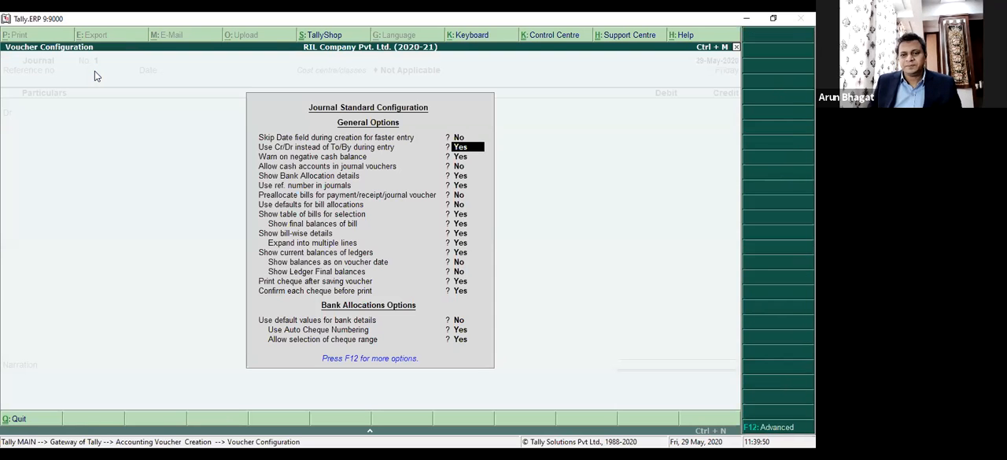
key(Down)
key(Down)
key(Down)
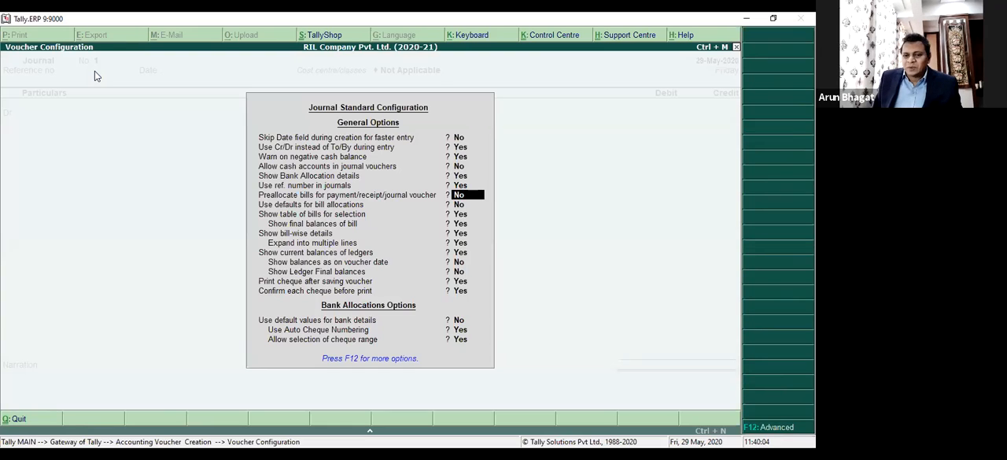
key(Return)
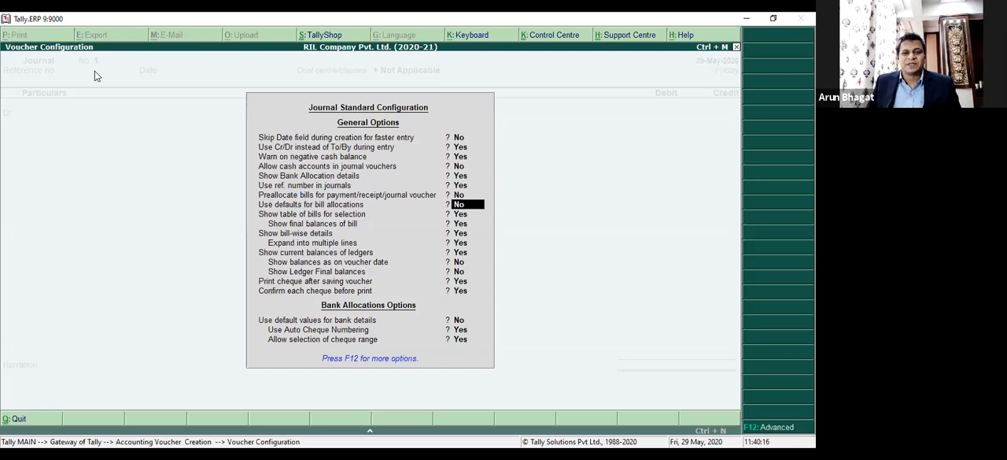
key(Return)
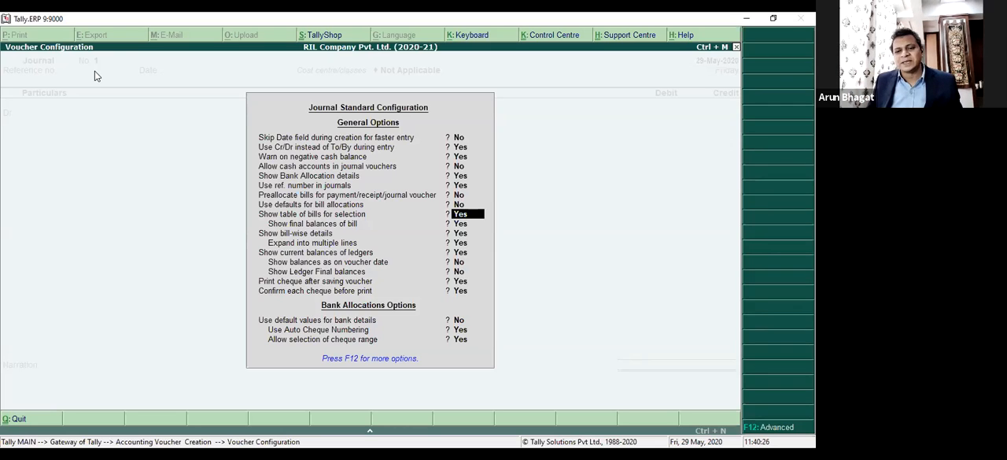
key(Return)
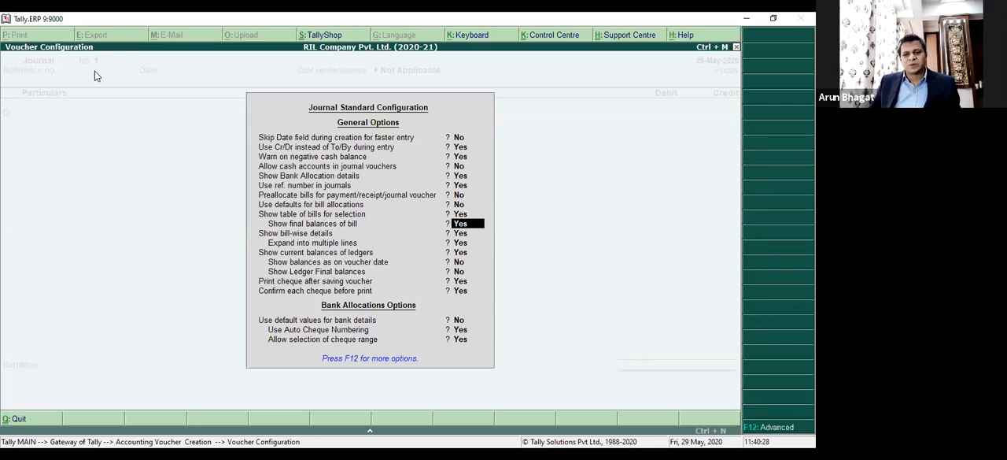
key(Return)
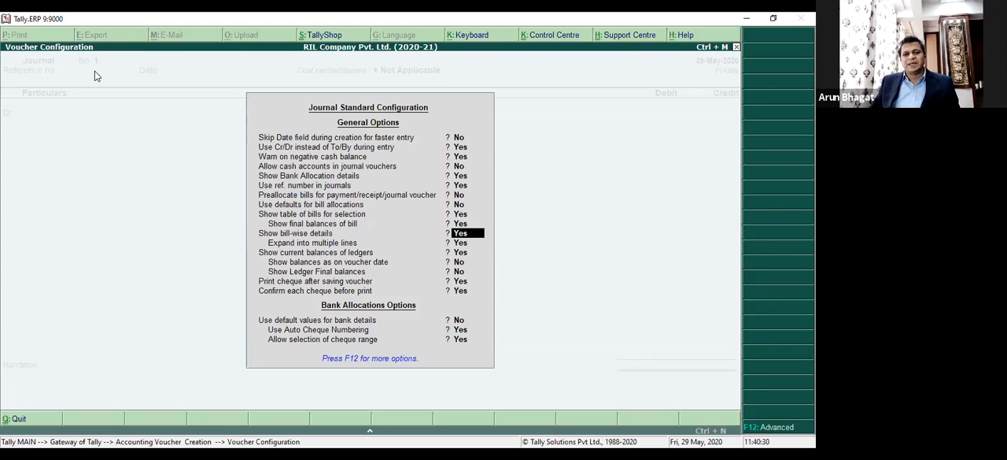
Review the remaining ledger balance, cheque and bank allocation options plus the Journal advanced configuration, and accept both configurations.
key(Return)
key(Return)
key(Return)
key(Return)
key(Return)
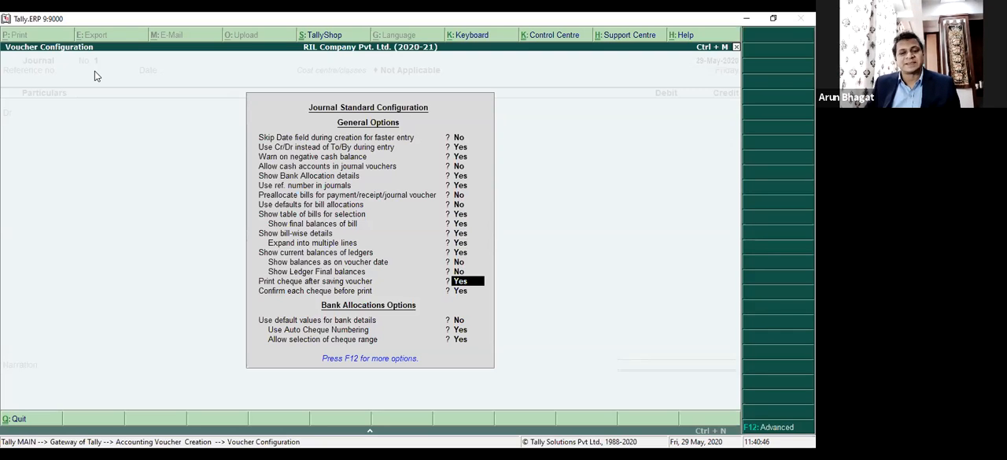
key(Down)
key(Down)
key(Down)
key(Down)
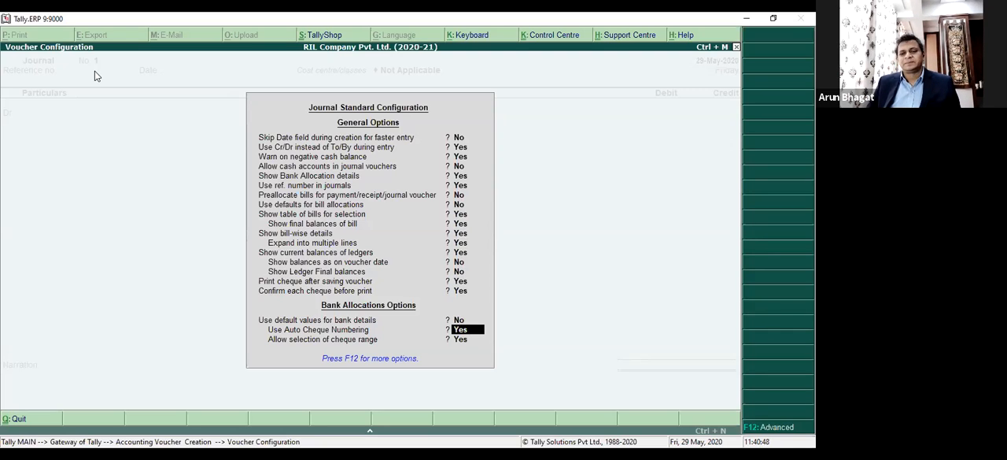
key(F12)
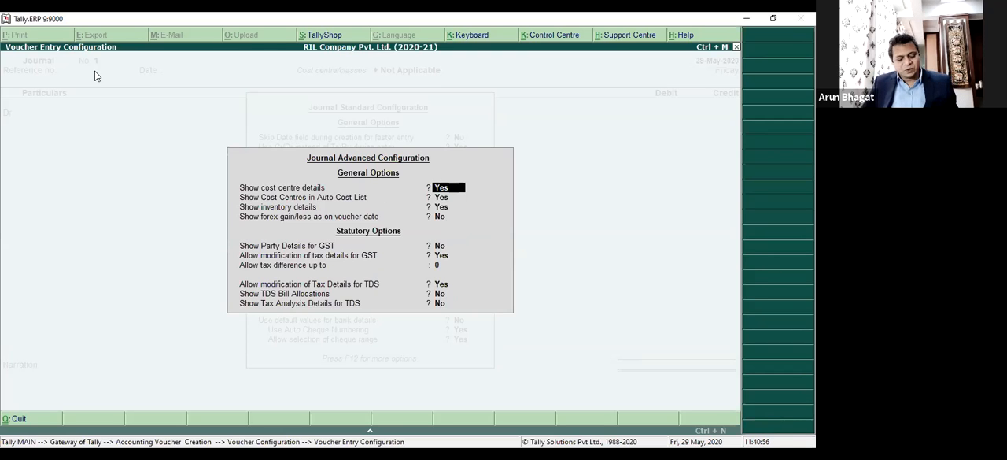
key(ctrl+a)
key(ctrl+a)
Debit Conveyance A/c with 500 in the journal and accept its Dept. cost centre allocation.
key(Return)
key(Return)
key(Return)
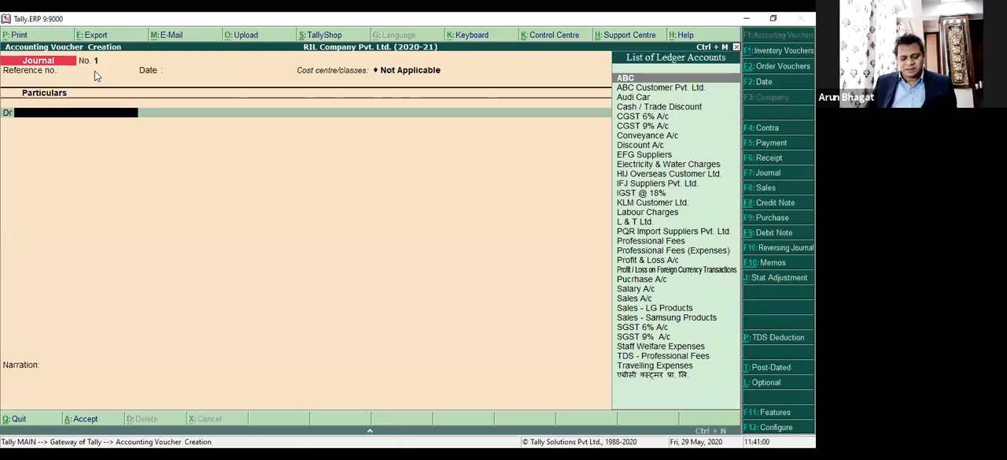
text(con)
key(Return)
text(500)
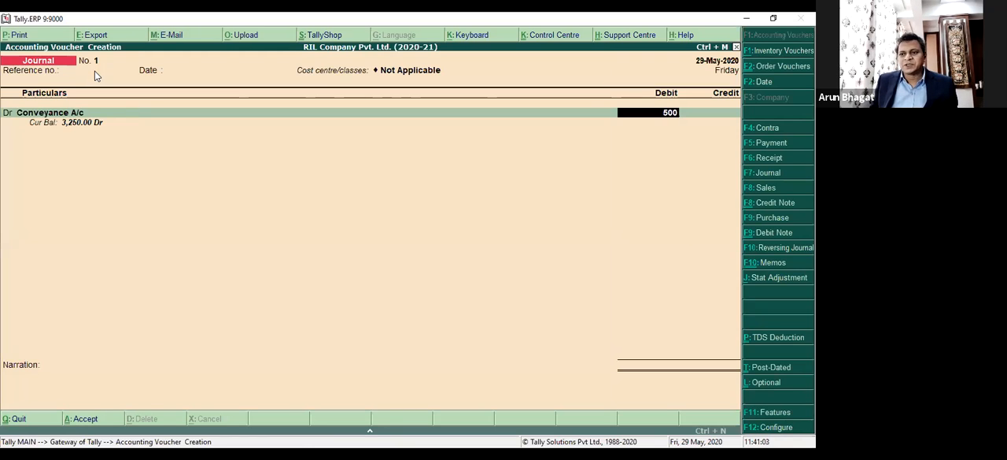
key(Return)
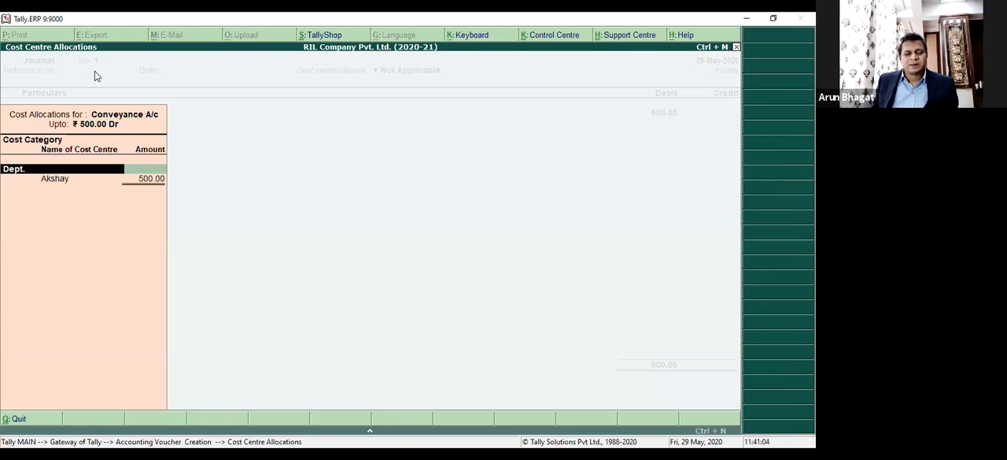
key(Return)
key(Return)
key(Return)
key(Return)
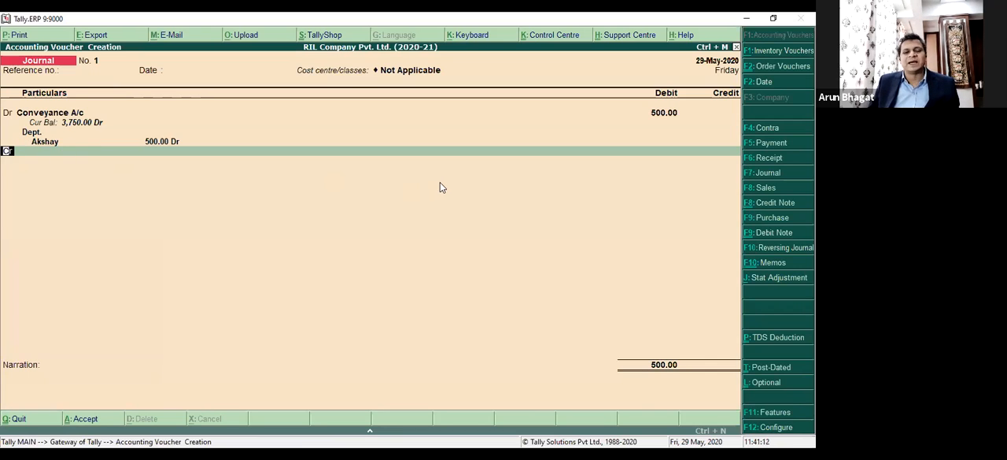
Return to the journal's debit line and start creating a new ledger named Depreciation A/c.
key(BackSpace)
key(BackSpace)
key(BackSpace)
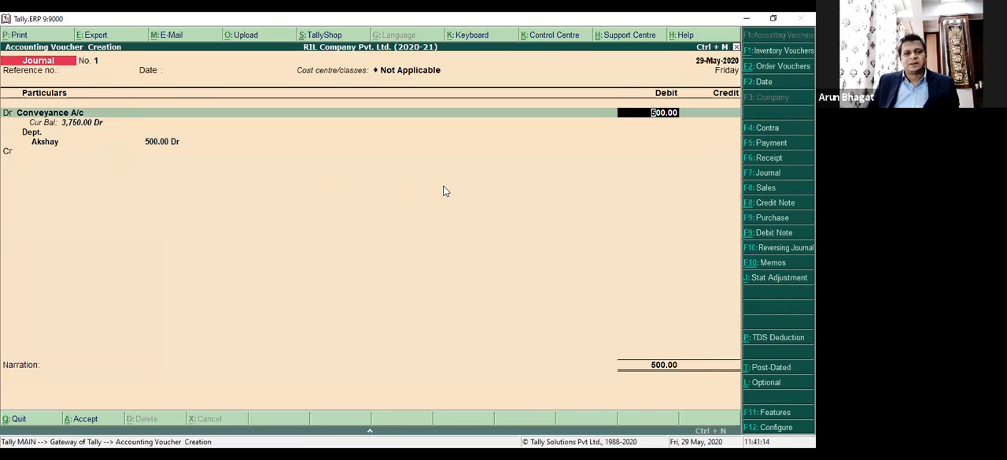
key(alt+c)
text(Dep)
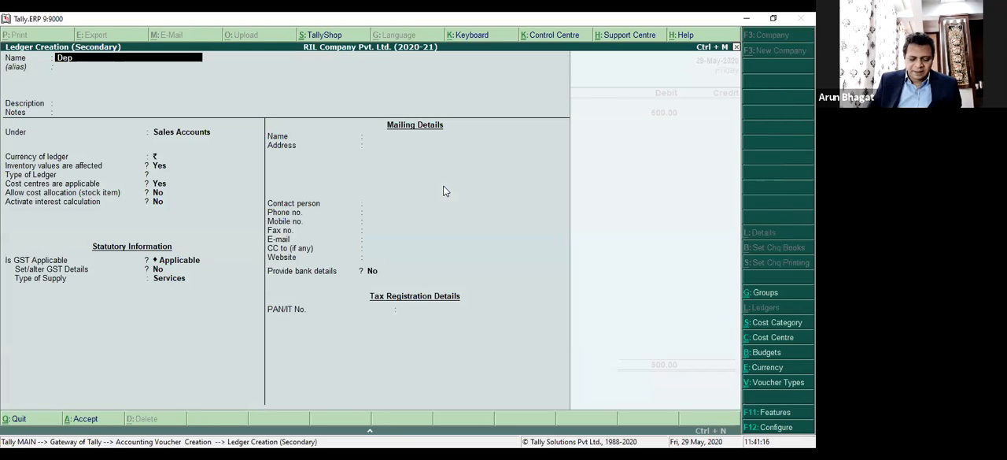
text(reciation A/c)
key(Return)
key(Return)
key(Return)
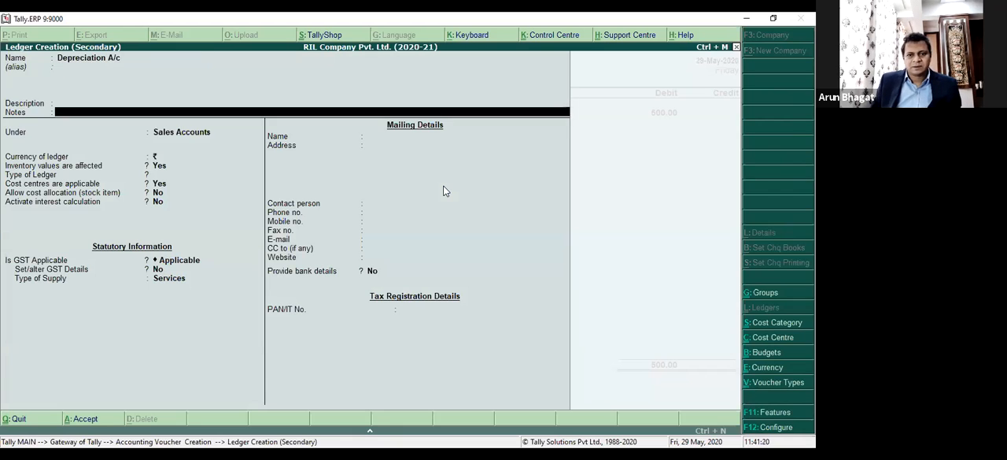
Place the Depreciation A/c ledger under the Indirect Expenses group.
key(Return)
text(Expe)
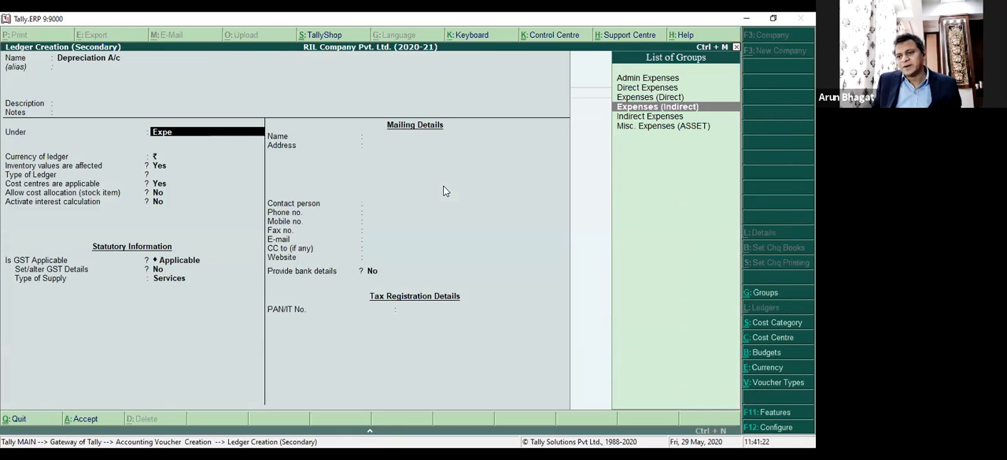
key(Return)
key(BackSpace)
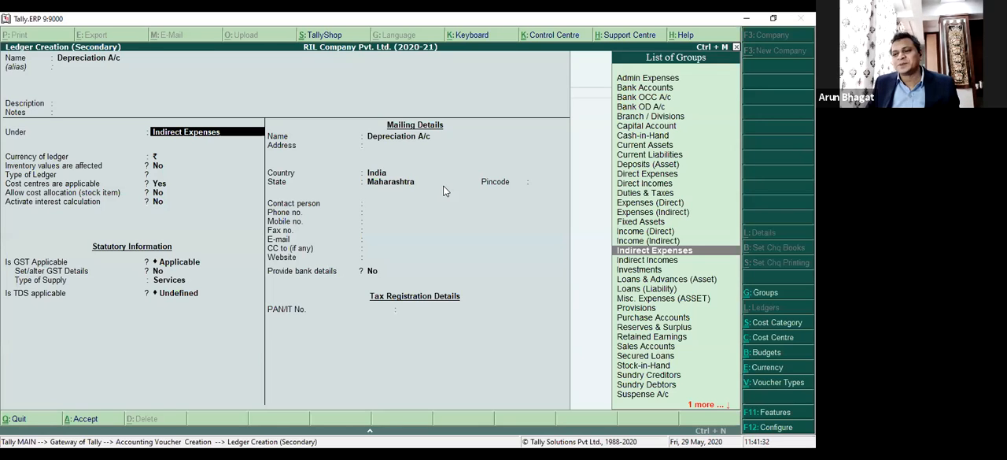
key(Return)
Set GST and TDS to Not Applicable for the Depreciation A/c ledger and save it.
key(Return)
key(Return)
key(Return)
key(Return)
key(Return)
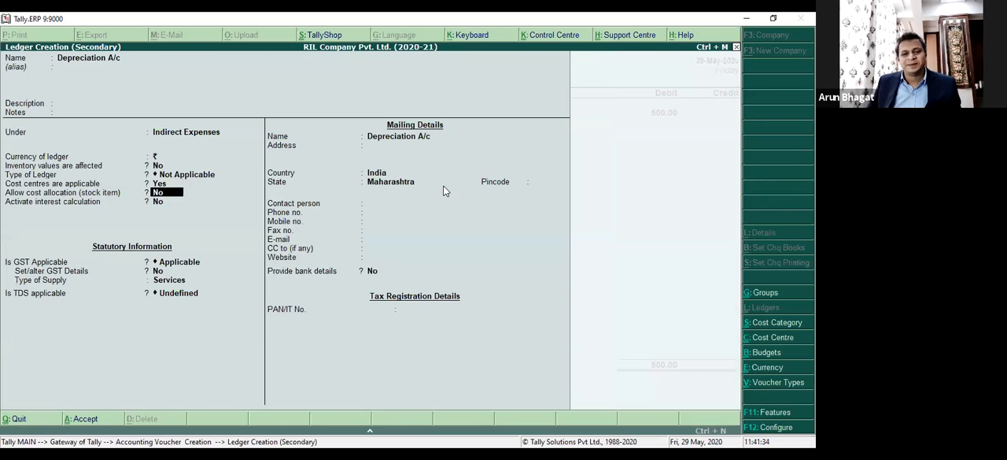
key(Down)
key(Return)
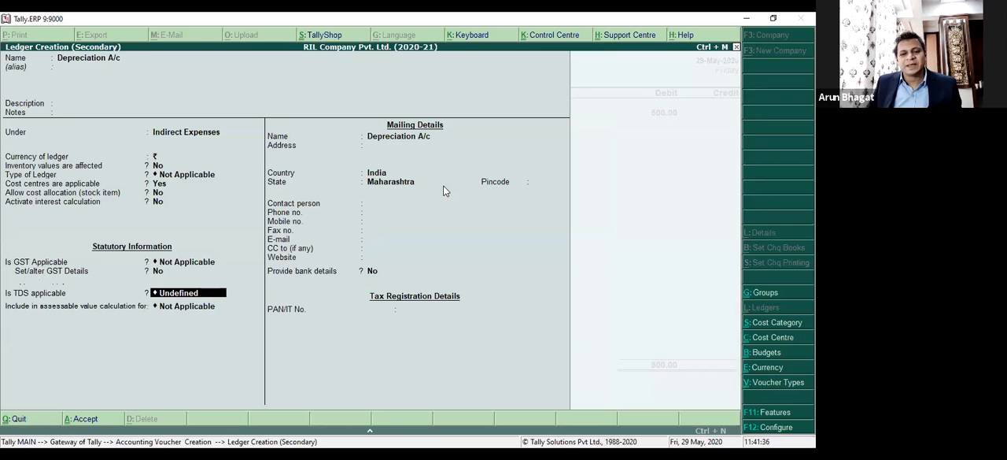
key(Up)
Set the debit amount of Depreciation A/c in the journal to 5,000.
key(Return)
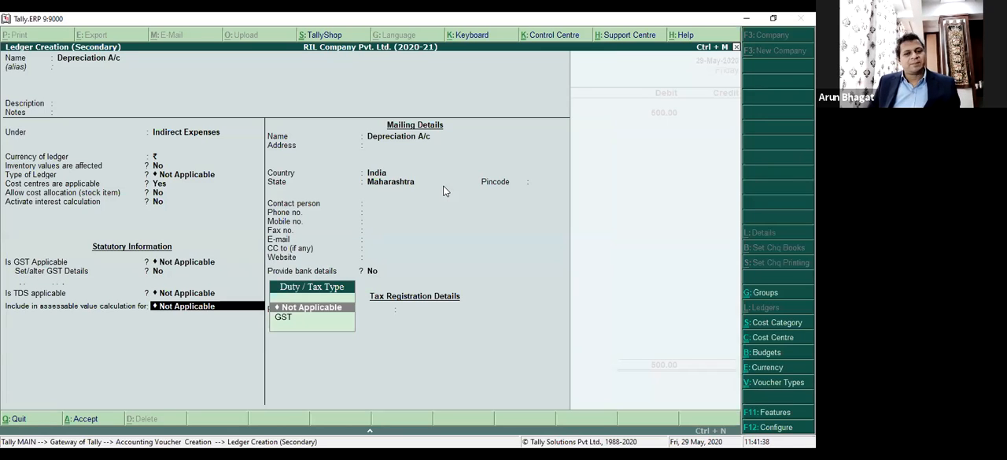
key(ctrl+a)
key(Return)
key(Return)
key(Return)
key(Return)
key(BackSpace)
key(BackSpace)
key(BackSpace)
key(BackSpace)
key(BackSpace)
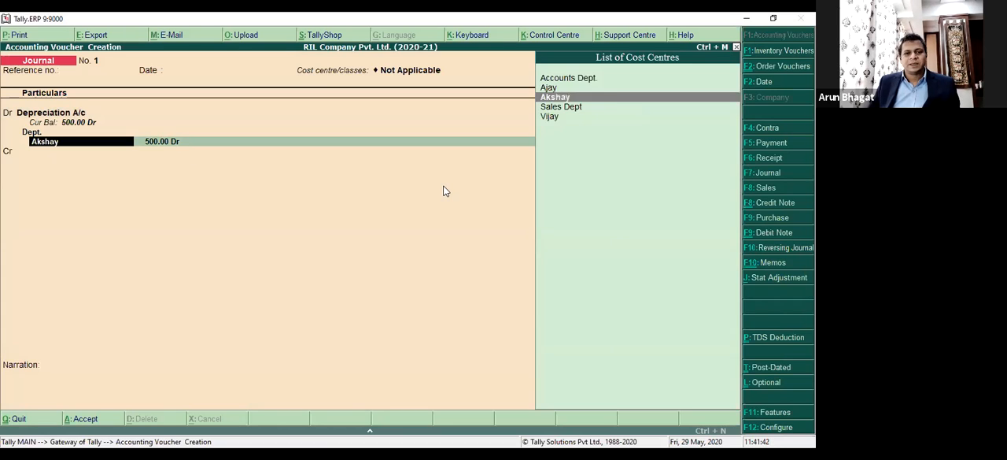
key(Return)
text(5000)
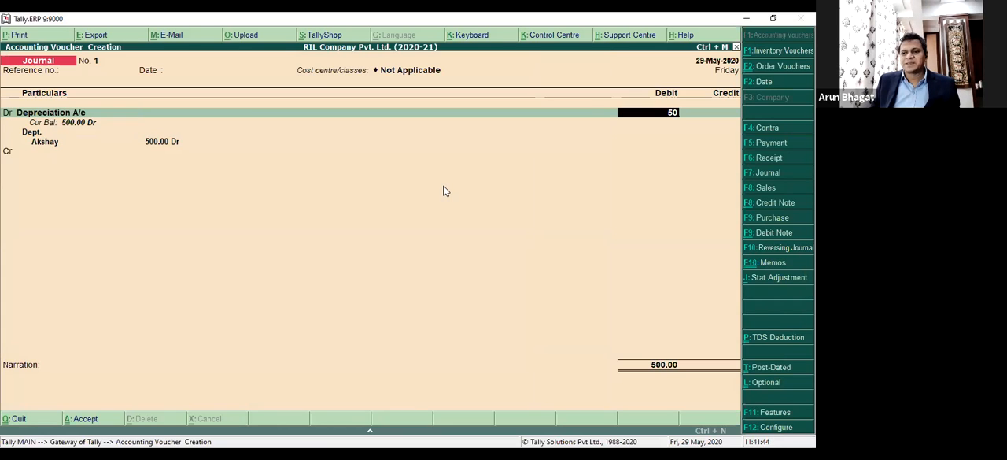
key(Return)
key(Return)
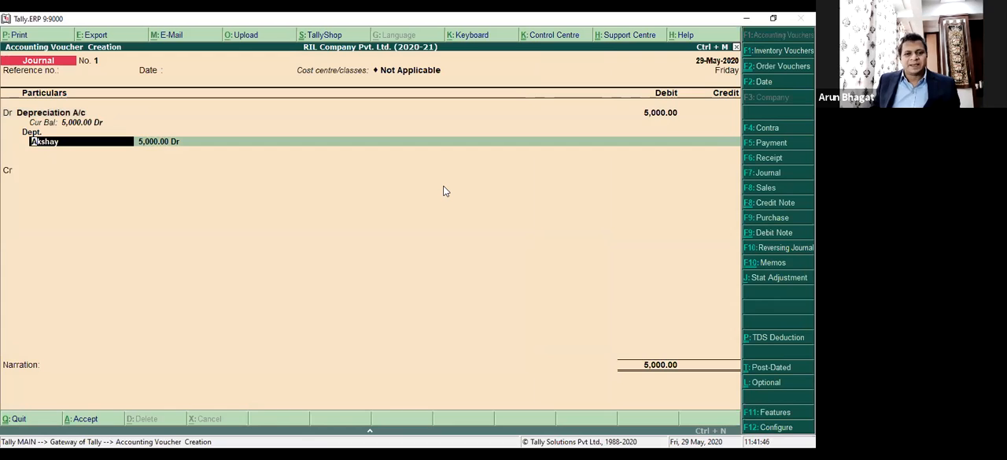
Reallocate the full Depreciation A/c debit to the Mumbai cost centre in the Branches category.
key(BackSpace)
key(BackSpace)
key(BackSpace)
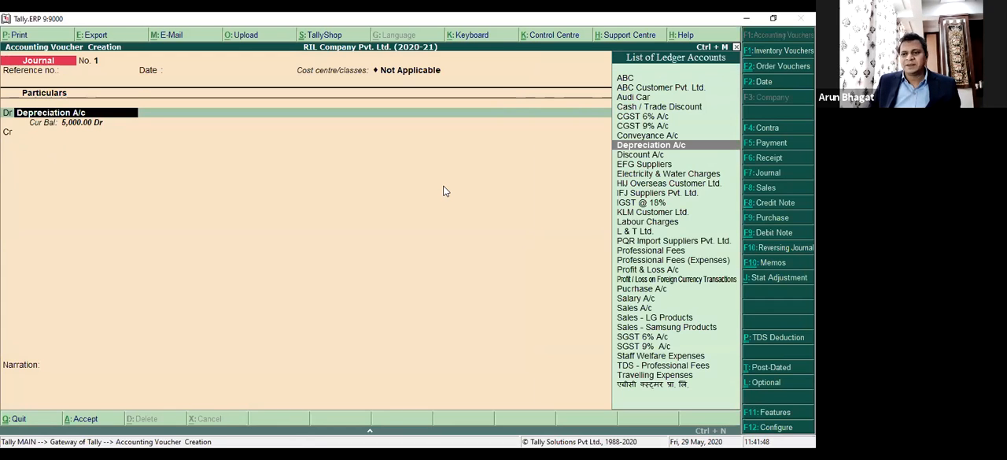
key(Return)
key(Down)
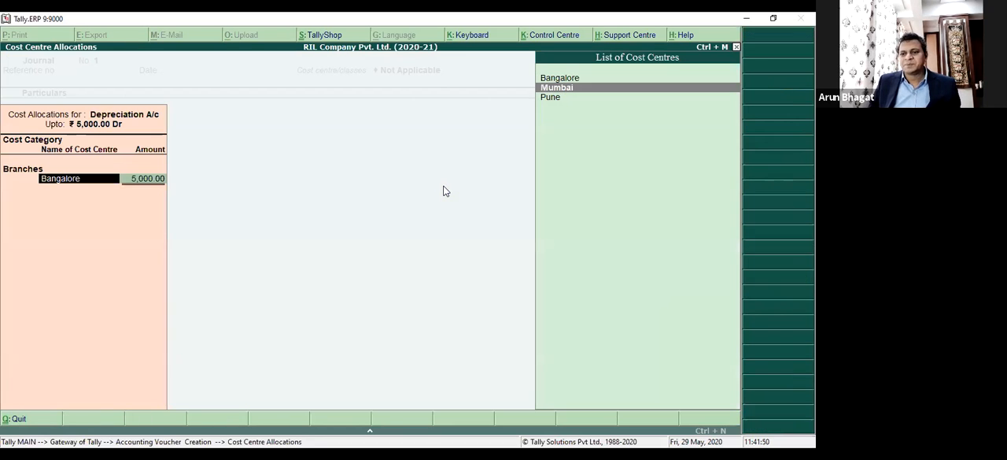
key(Return)
key(Return)
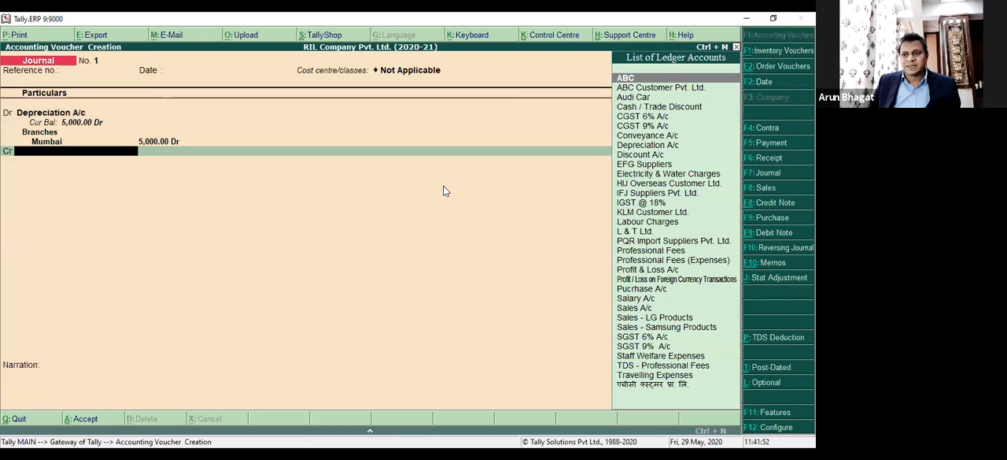
Select Audi Car as the credit ledger in the depreciation journal.
text(Fi)
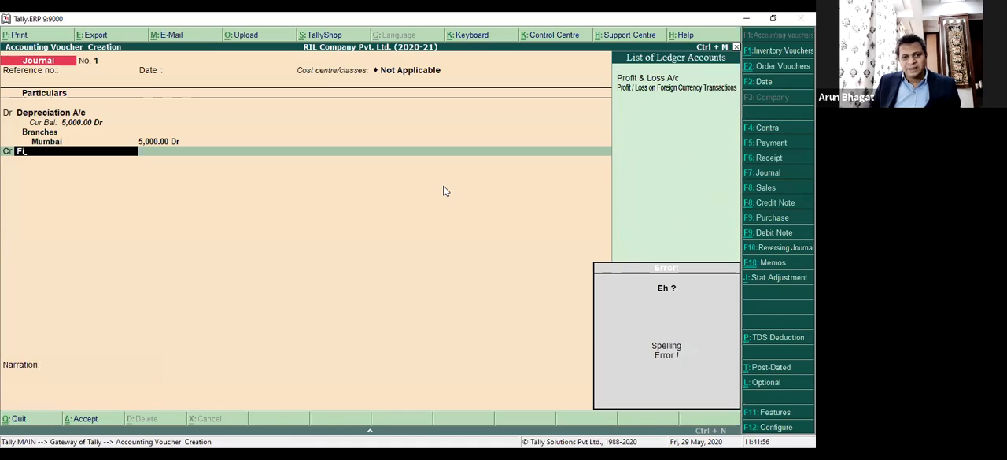
key(BackSpace)
key(BackSpace)
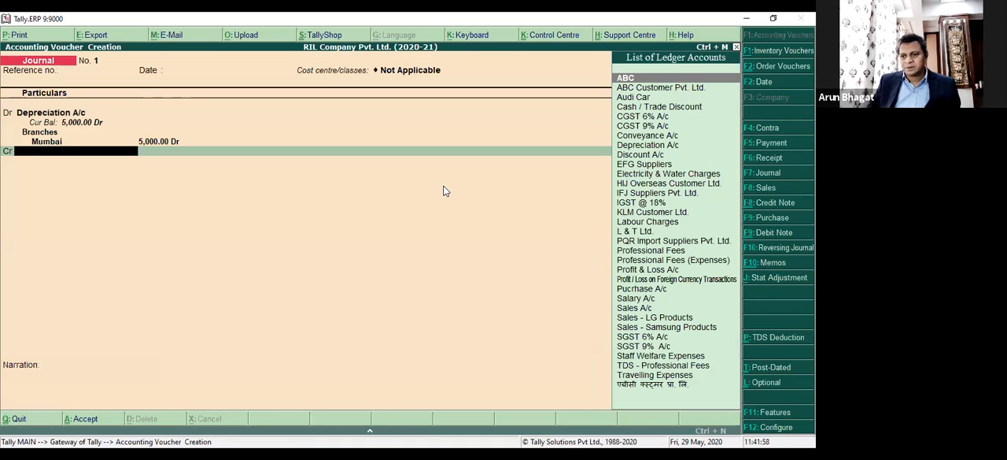
text(Car)
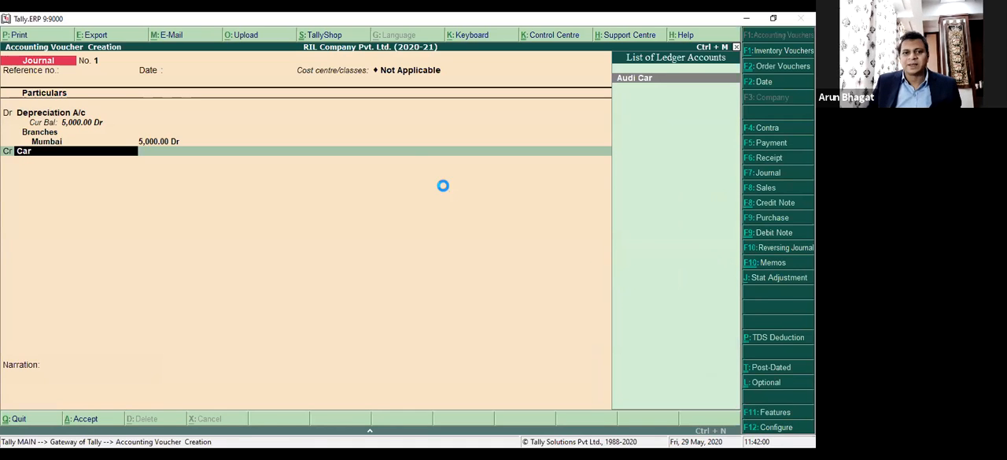
key(Return)
Set the Audi Car ledger's opening balance to 20,00,000 Dr and save the altered ledger.
key(BackSpace)
key(BackSpace)
key(BackSpace)
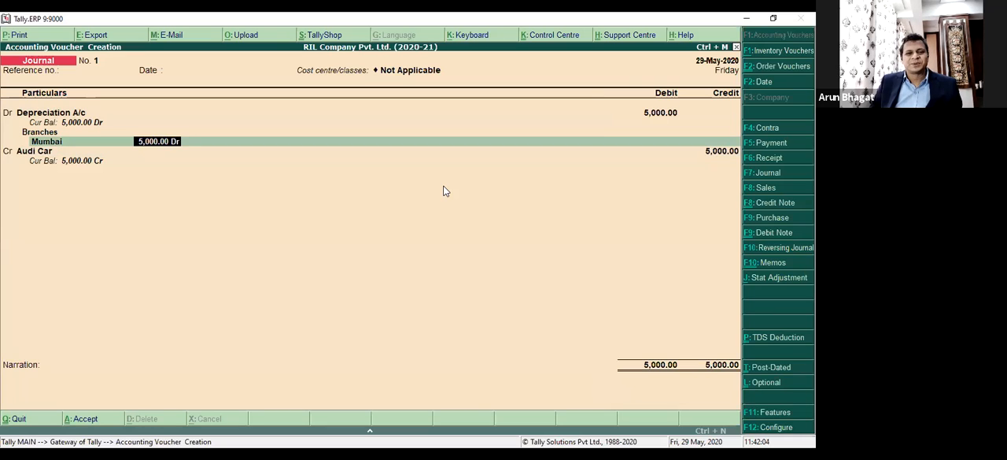
key(Return)
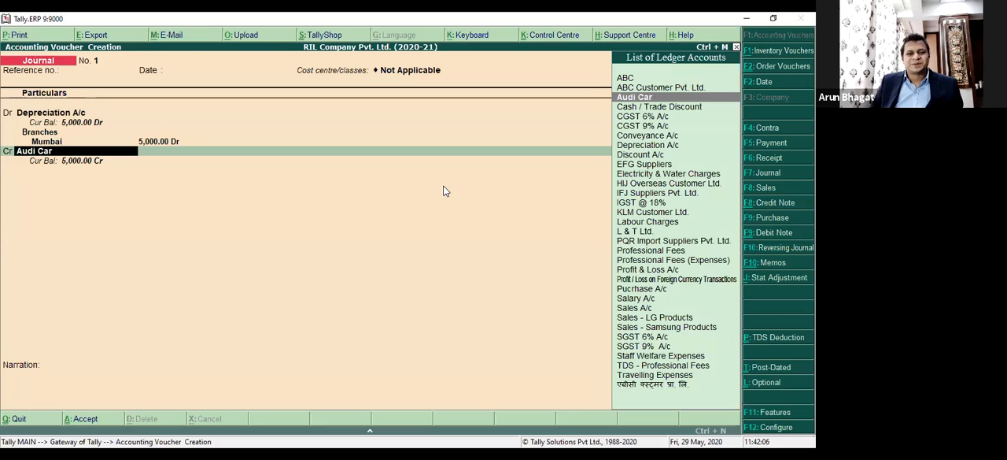
key(ctrl+Return)
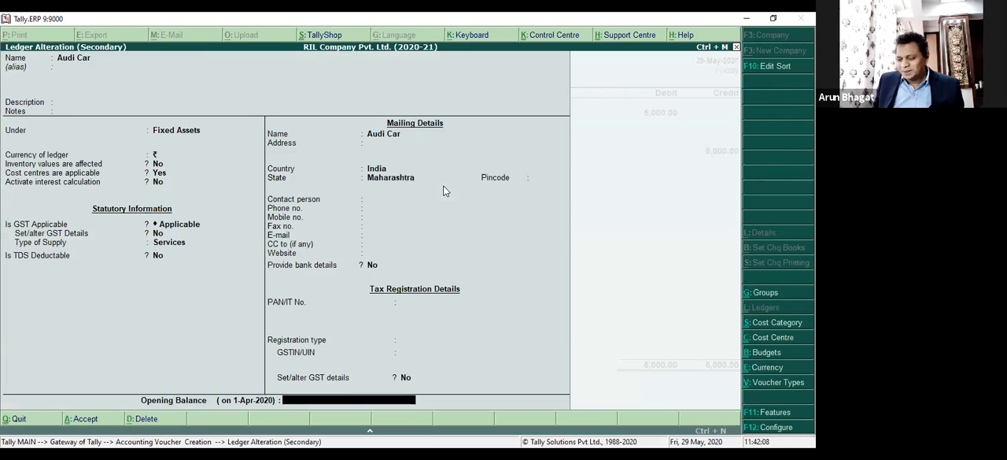
text(20,00,000)
key(Return)
key(Return)
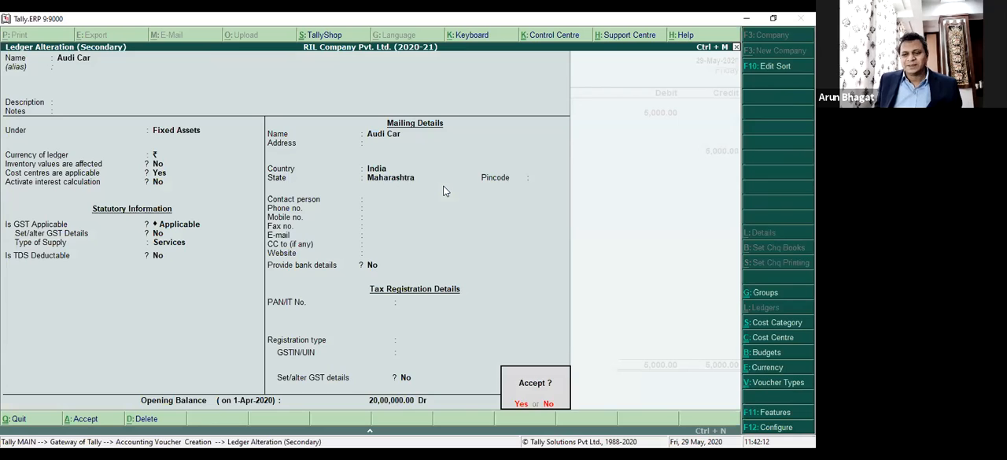
key(Return)
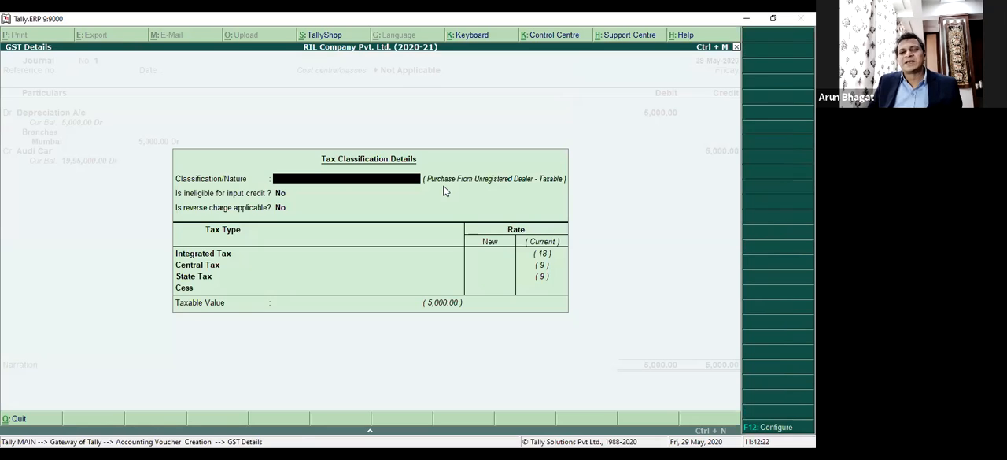
key(space)
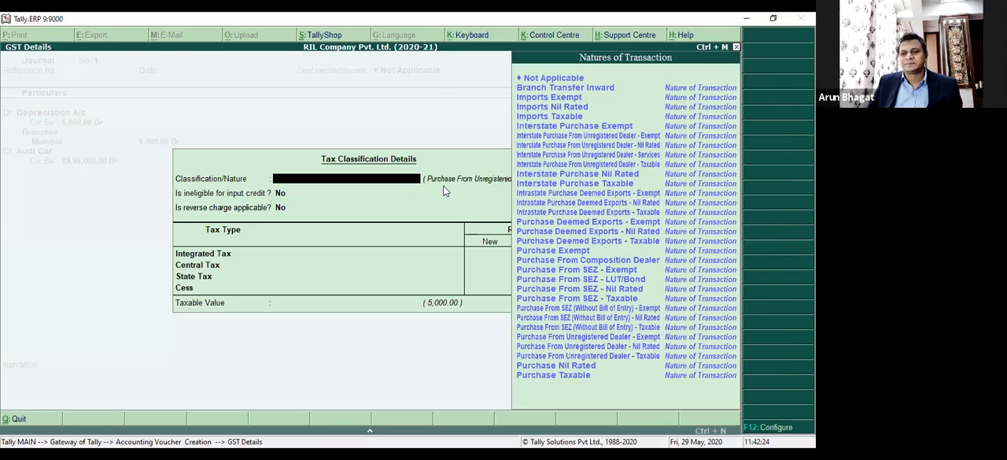
key(Down)
key(Down)
key(Down)
key(Down)
key(Down)
key(Down)
key(Down)
key(Down)
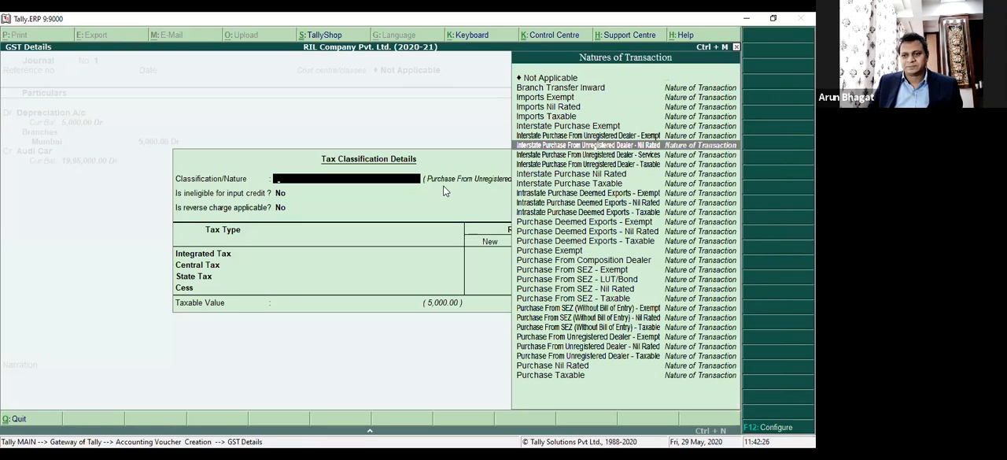
key(Up)
key(Up)
key(Up)
key(Up)
key(Up)
key(Up)
key(Up)
key(Return)
key(Return)
key(Return)
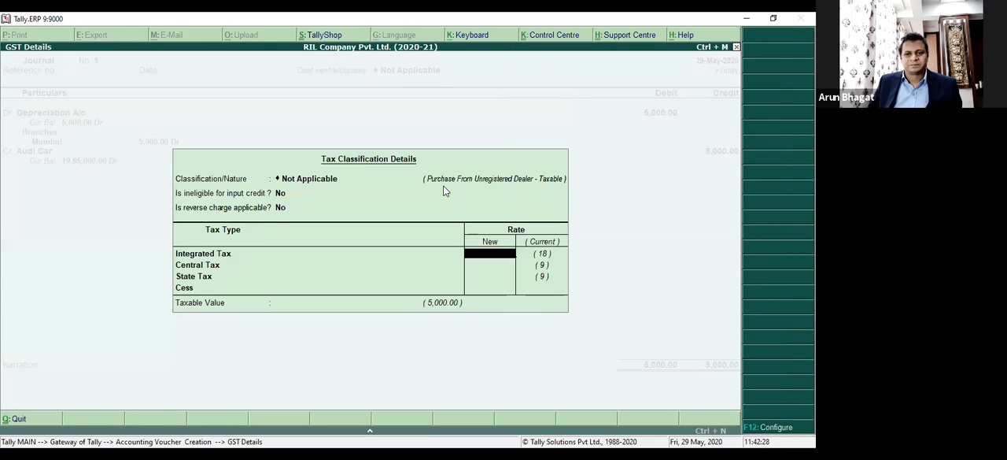
key(Escape)
key(BackSpace)
key(BackSpace)
key(BackSpace)
key(BackSpace)
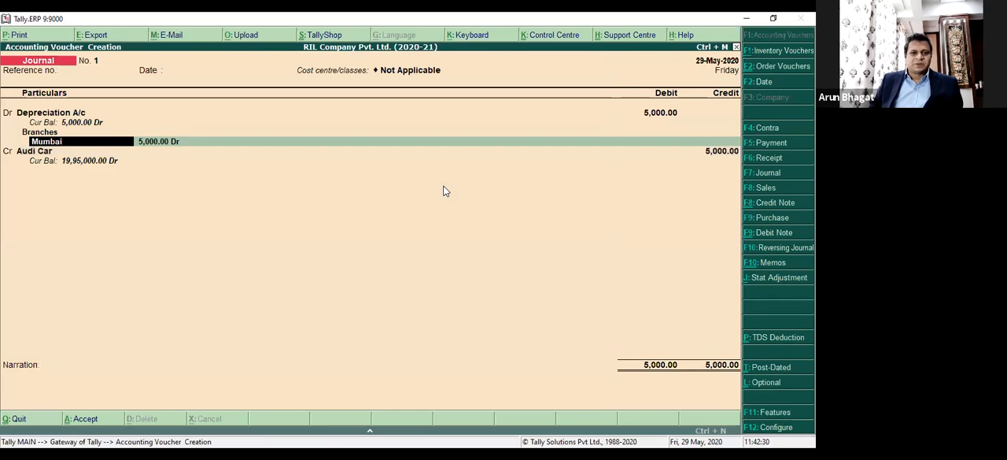
key(BackSpace)
key(BackSpace)
key(BackSpace)
Set the GST classification of the Audi Car credit to Not Applicable, leaving the new tax rates blank.
key(Return)
key(Return)
key(Return)
key(Return)
key(Return)
key(Return)
key(Return)
key(Return)
key(Return)
key(Return)
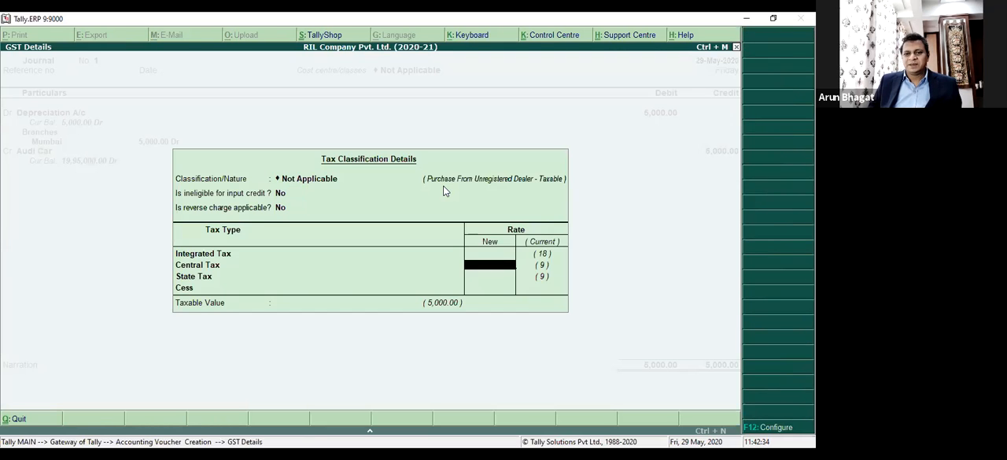
key(Return)
key(Return)
key(Return)
Allocate the full 5,000 Audi Car credit to the Mumbai cost centre in the Branches category.
key(Return)
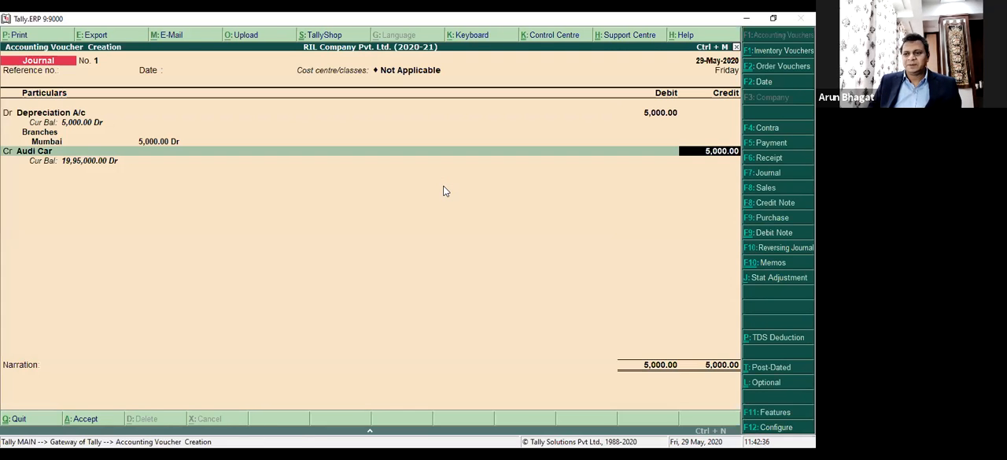
key(Return)
key(Down)
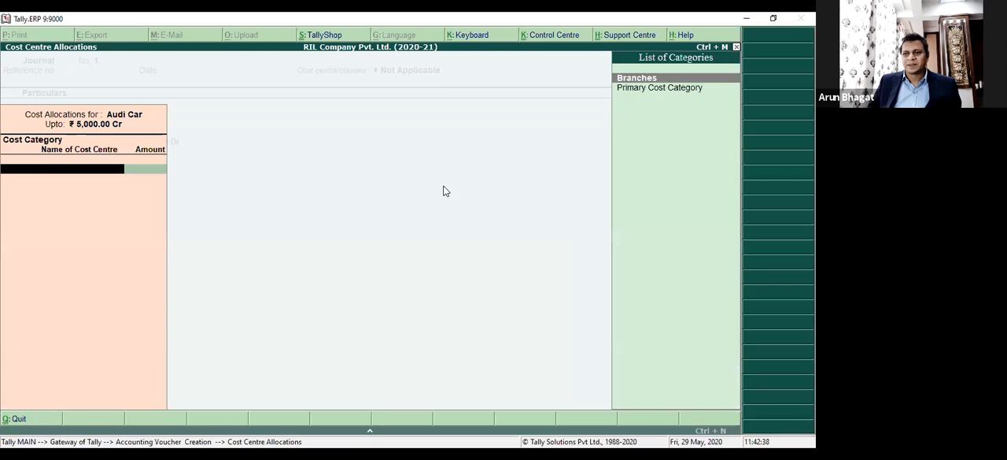
key(Return)
key(Down)
key(Down)
key(Return)
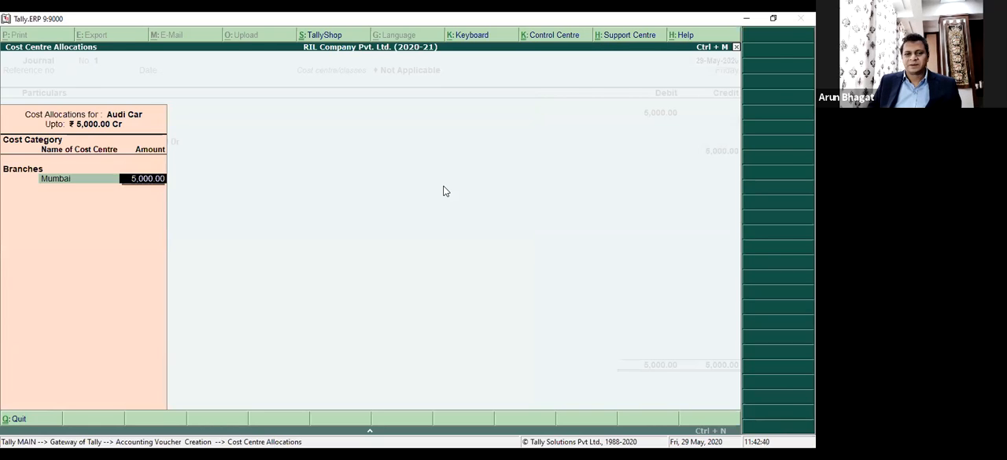
key(Return)
key(Return)
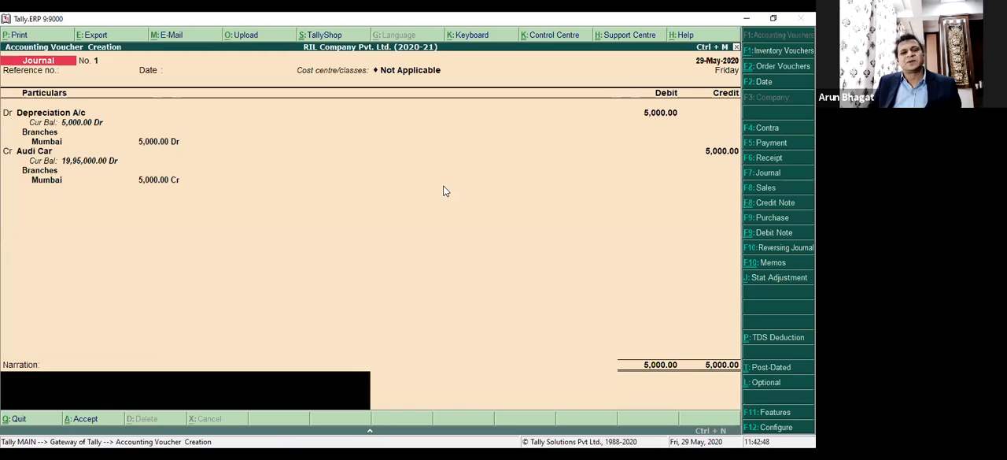
Set the debit amount of Depreciation A/c in the journal to 1,00,000, keeping the Mumbai allocation.
key(BackSpace)
key(BackSpace)
key(BackSpace)
key(BackSpace)
key(BackSpace)
key(BackSpace)
key(BackSpace)
key(BackSpace)
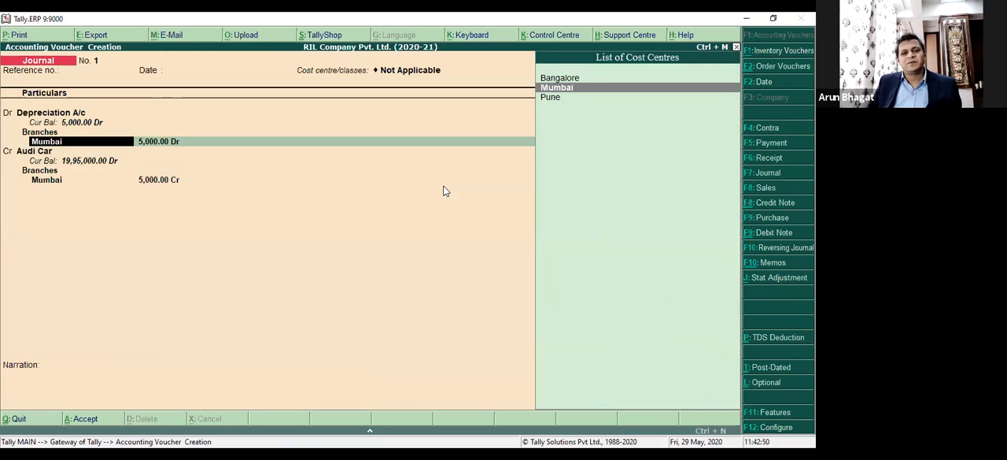
key(Return)
key(BackSpace)
key(BackSpace)
key(BackSpace)
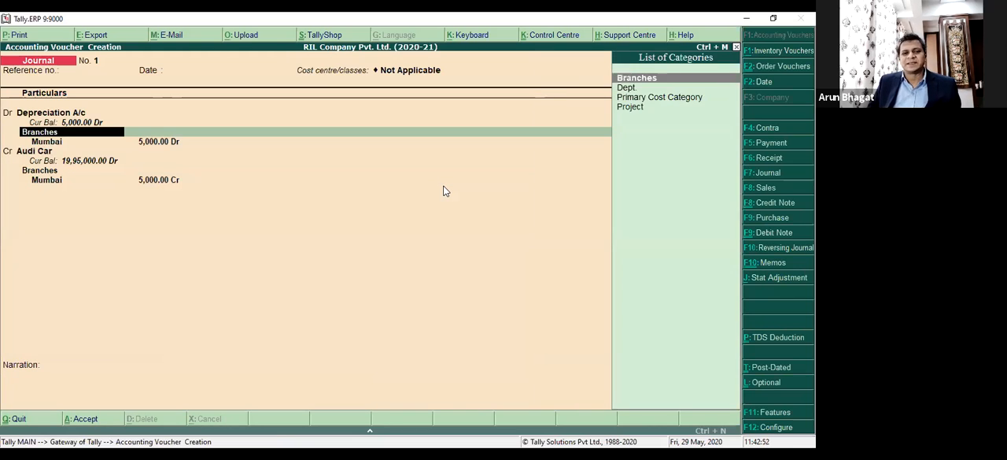
text(100000)
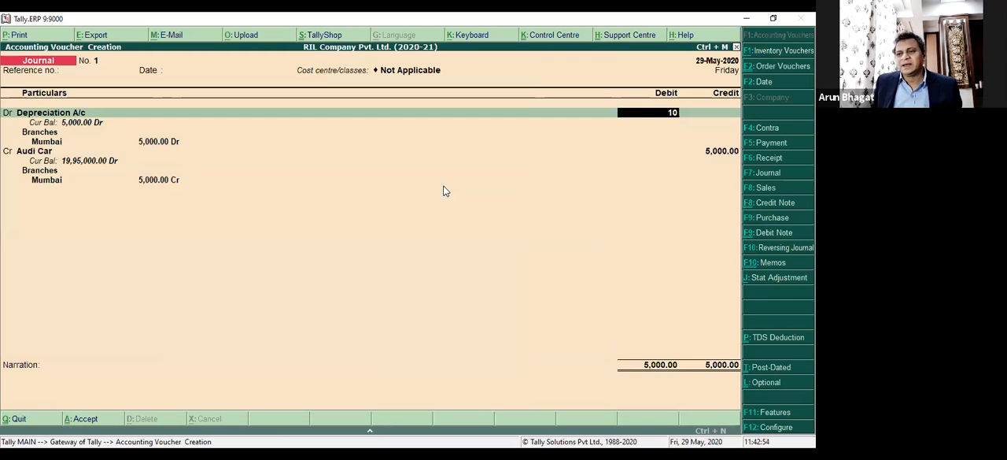
key(Return)
Confirm the 1,00,000 Audi Car credit and its Mumbai allocation, then save the journal without a narration.
key(Return)
key(Return)
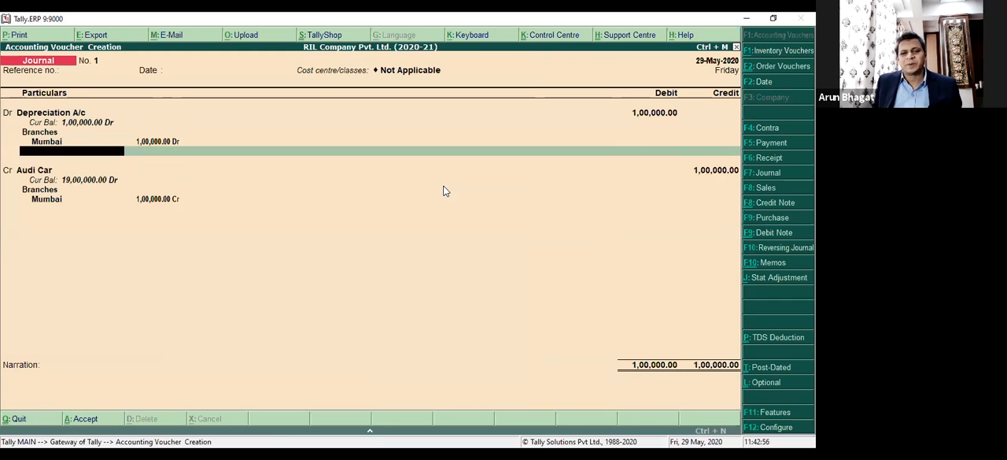
key(Return)
key(Return)
key(Return)
key(Return)
key(Return)
key(Return)
key(Return)
key(Return)
key(Return)
key(Return)
key(Return)
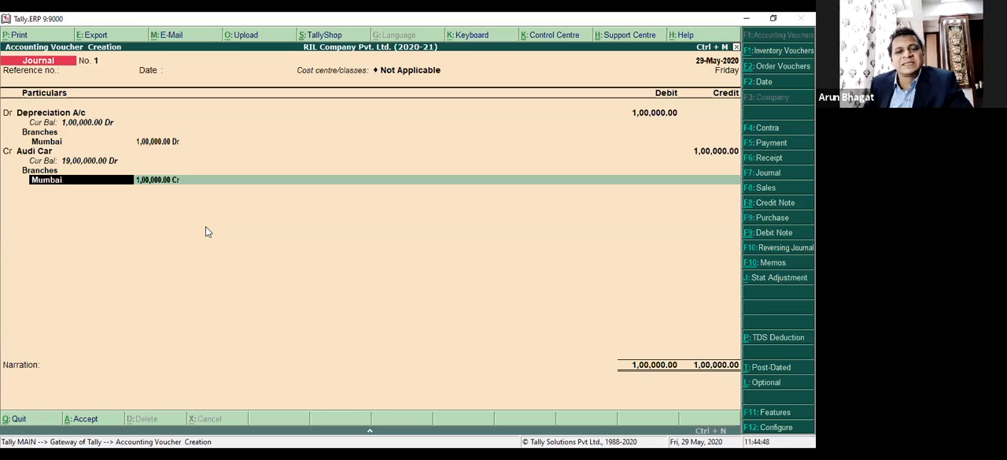
key(Return)
key(Return)
key(Return)
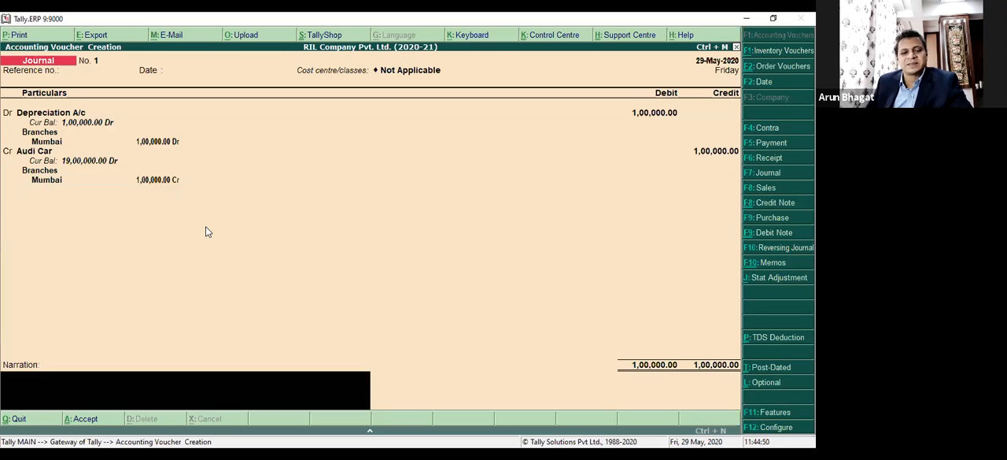
key(Return)
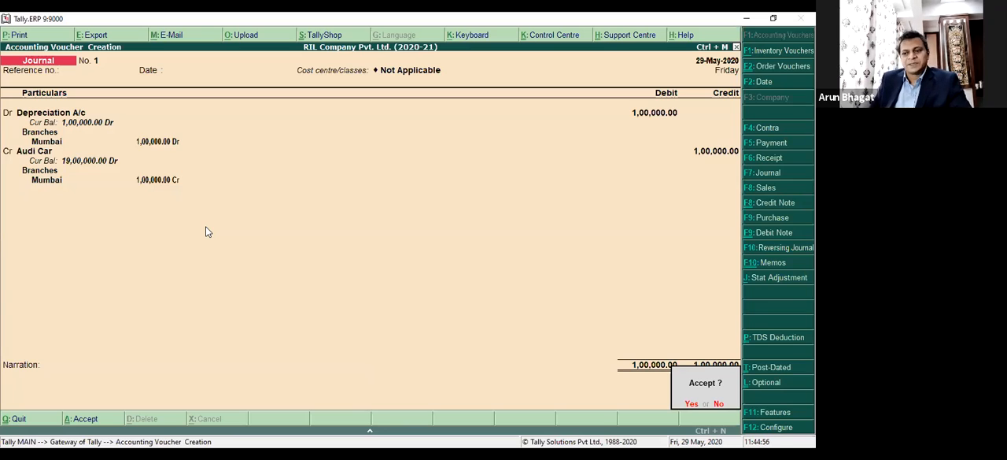
key(y)
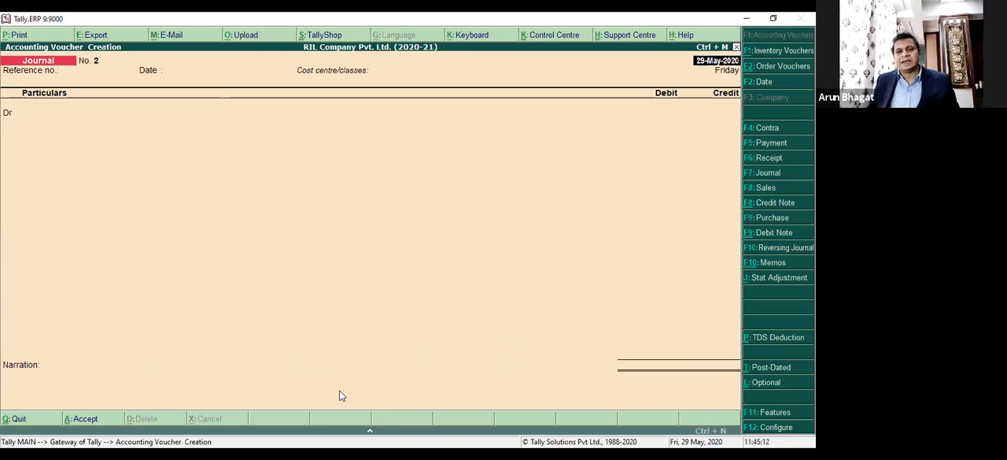
Leave the blank journal, view the Memorandum voucher entry screen, and return to the Gateway of Tally.
key(Escape)
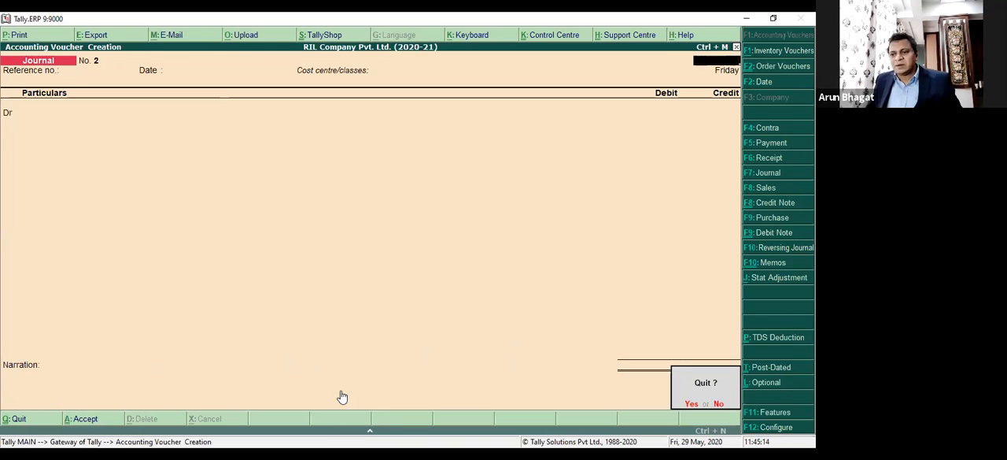
key(Return)
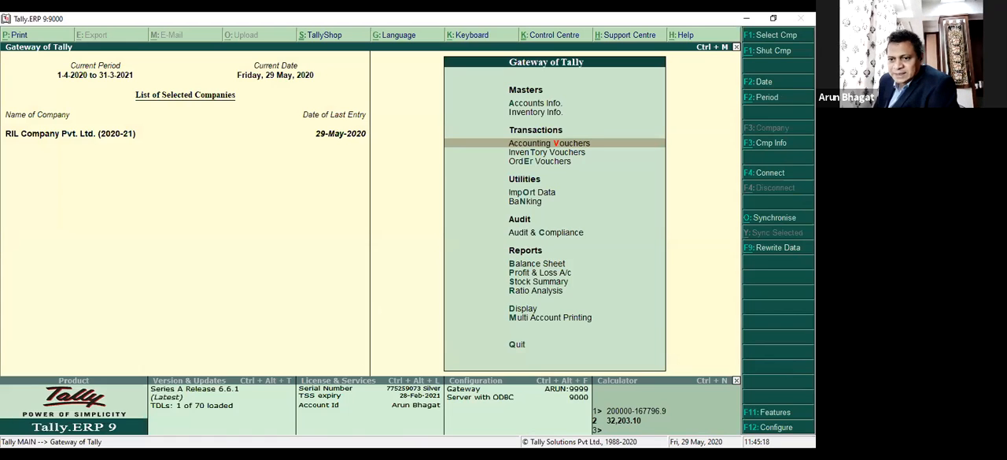
key(Return)
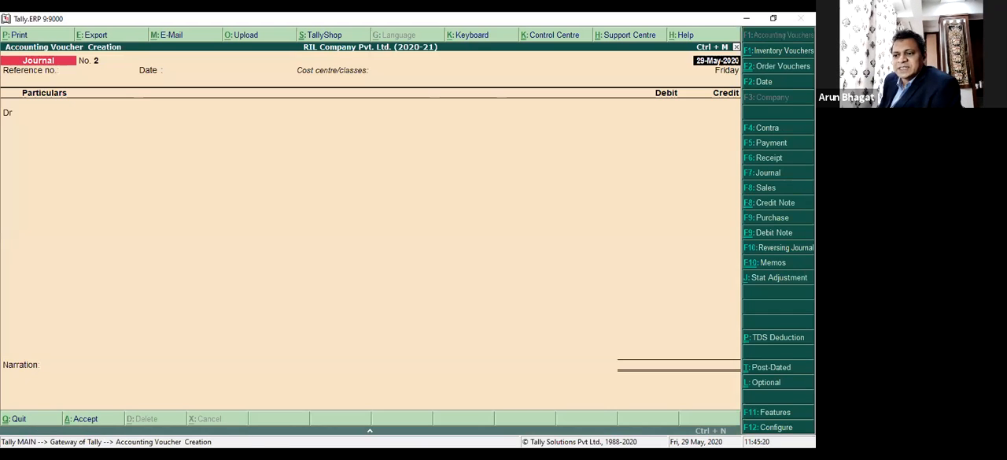
click(774, 263)
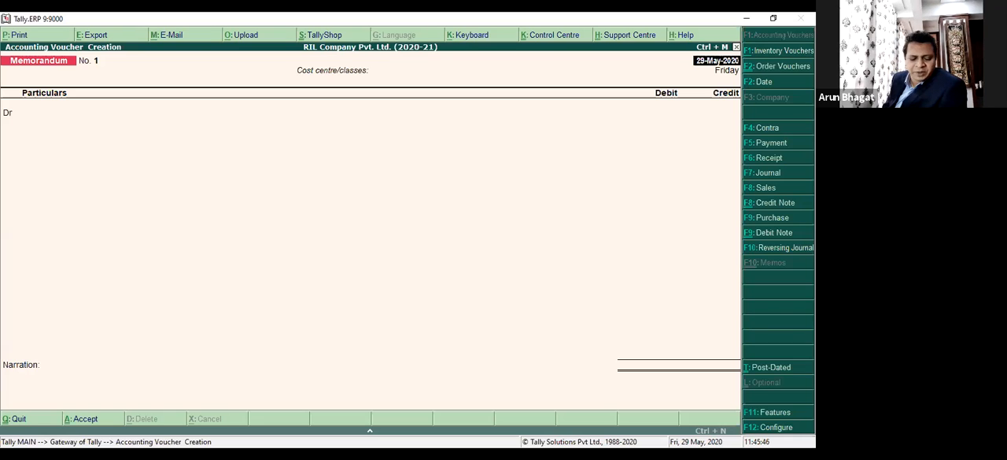
key(Escape)
key(Return)
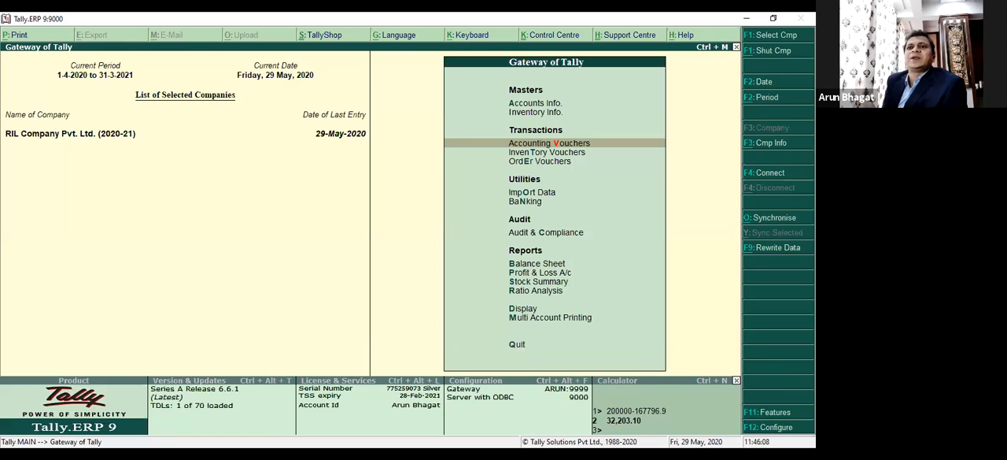
Examine the Scenarios option among the Accounts Info. masters and return to the Gateway of Tally.
key(Up)
key(Up)
key(Return)
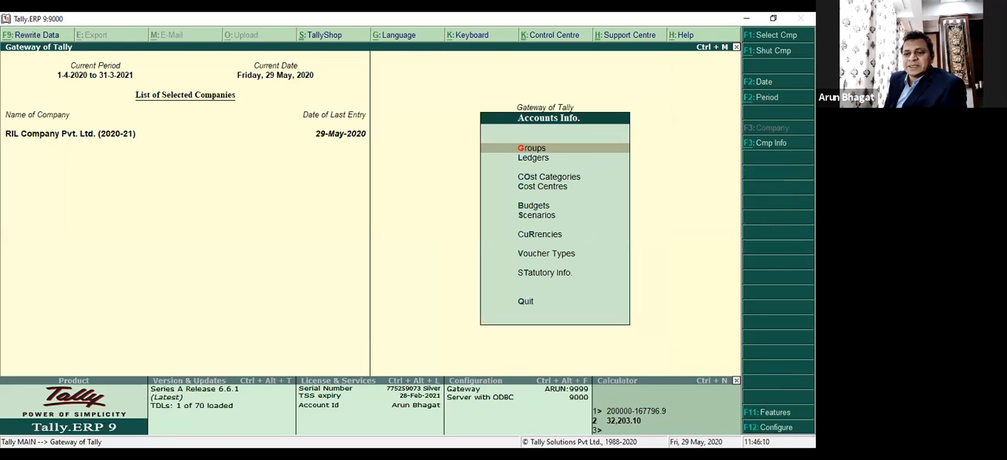
key(Down)
key(Down)
key(Down)
key(Down)
key(Down)
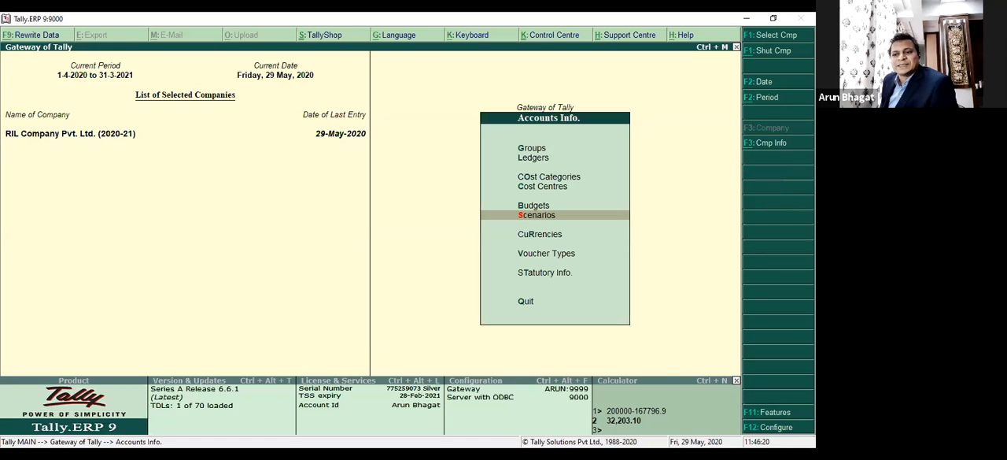
key(Escape)
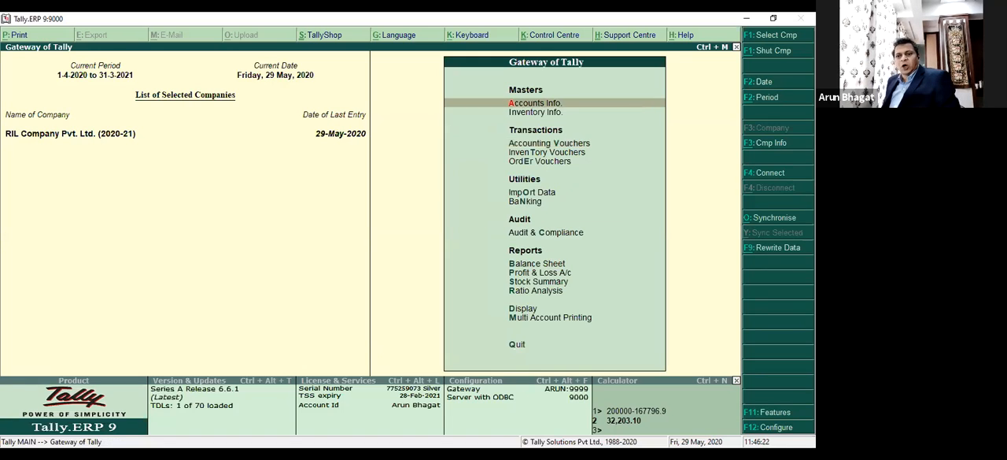
Start a new inventory voucher and set its voucher type to Mfg. Journal.
key(Down)
key(Down)
key(Down)
key(Return)
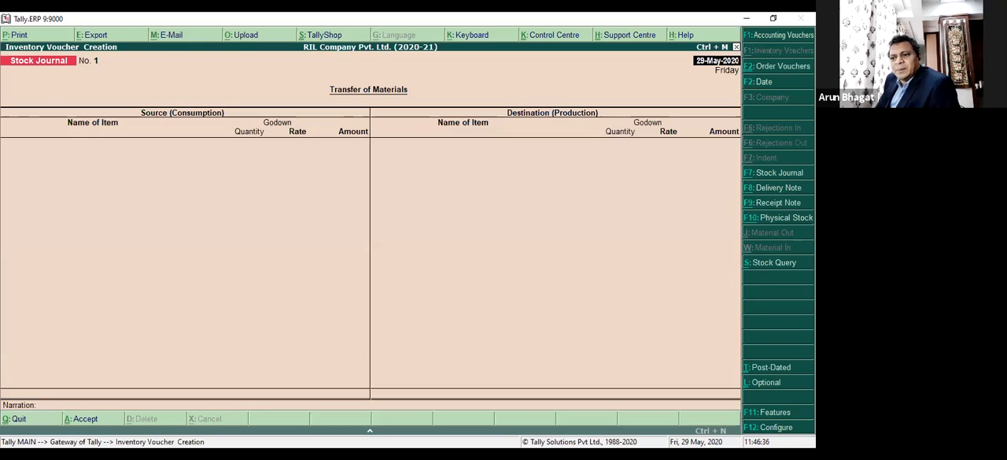
click(783, 177)
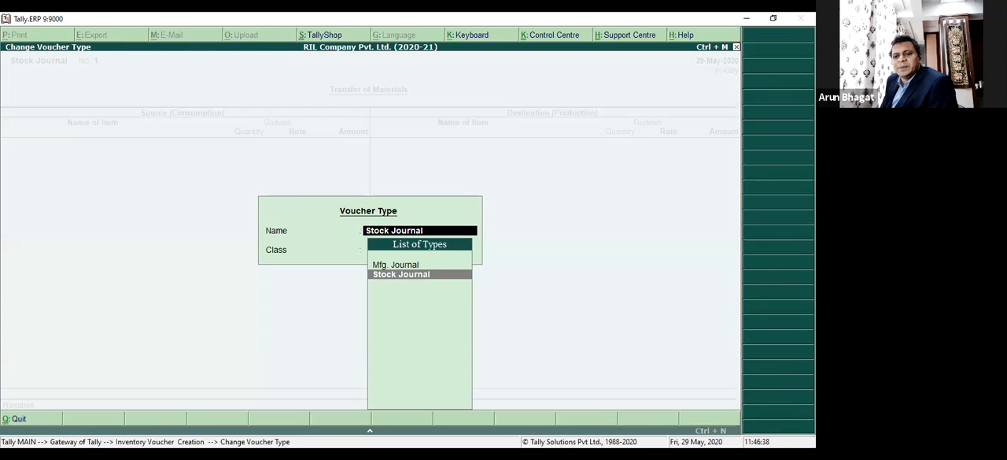
key(Up)
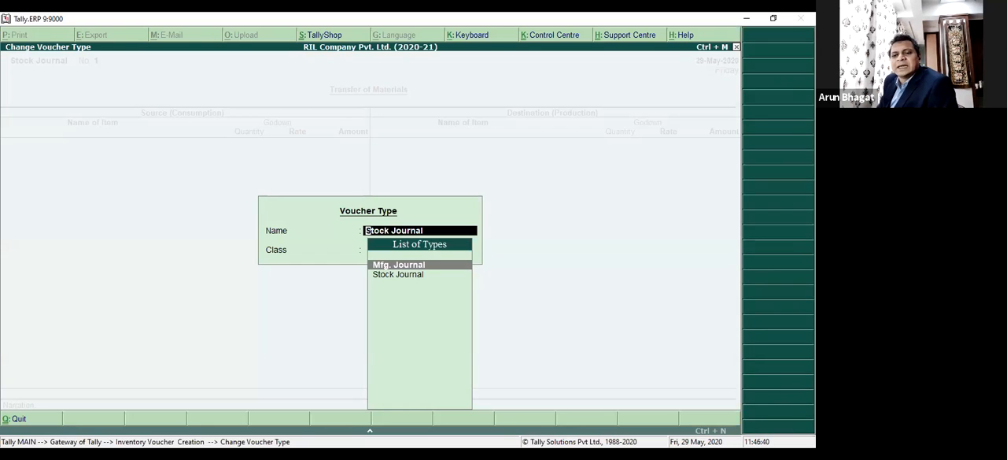
key(Return)
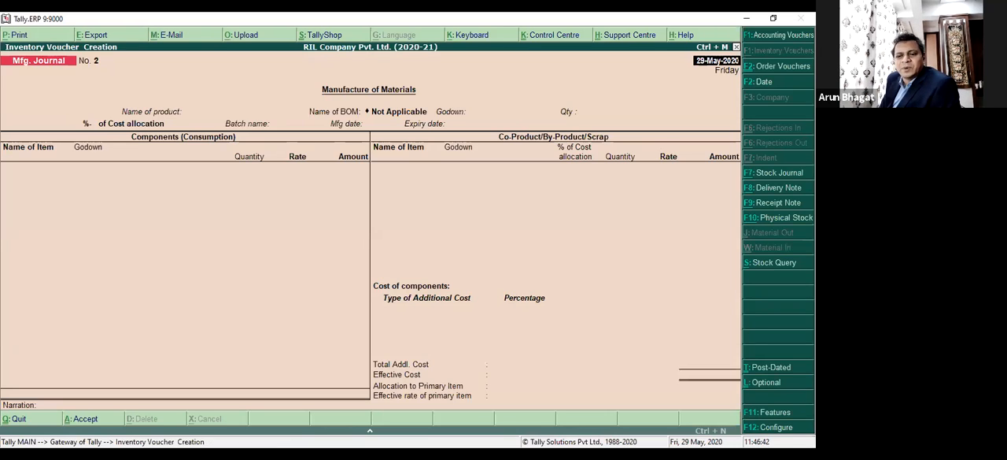
Examine the settings of the Mfg. Journal voucher type, including its use as a manufacturing journal.
key(F7)
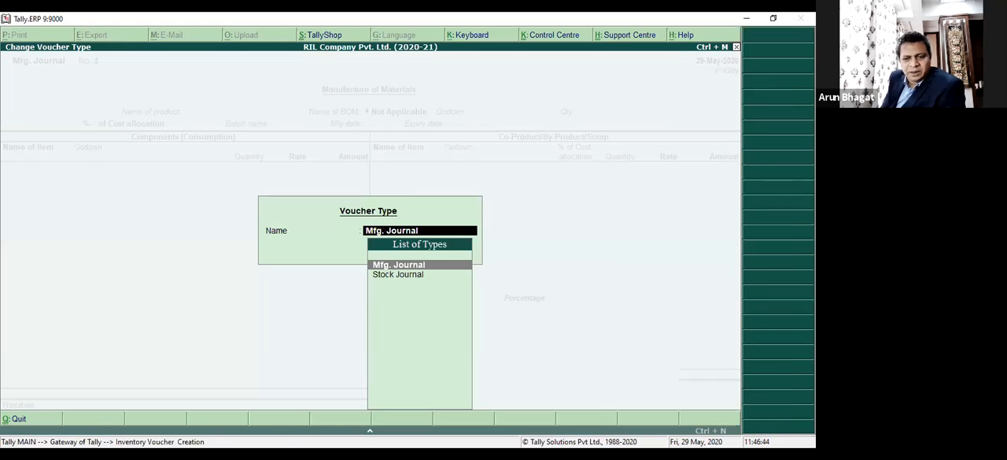
key(ctrl+Return)
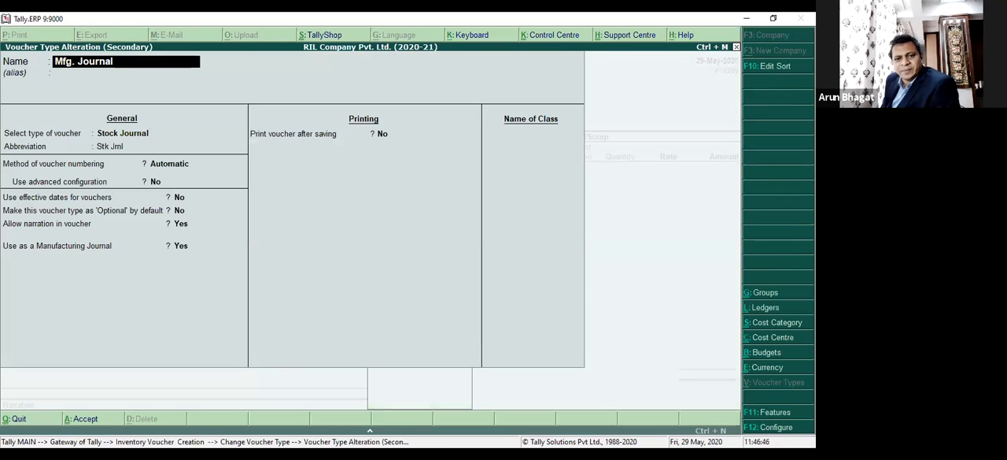
key(Return)
key(BackSpace)
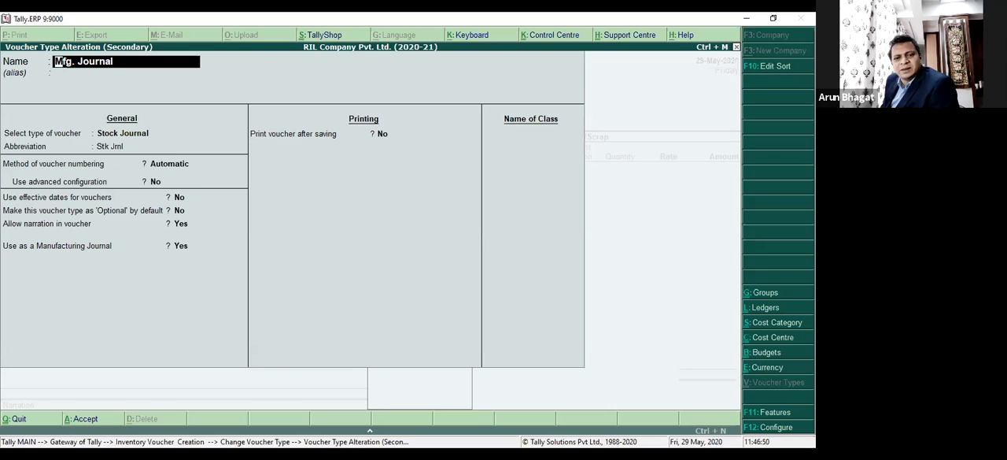
key(Return)
key(Return)
key(Return)
key(Return)
key(Return)
key(Return)
key(Return)
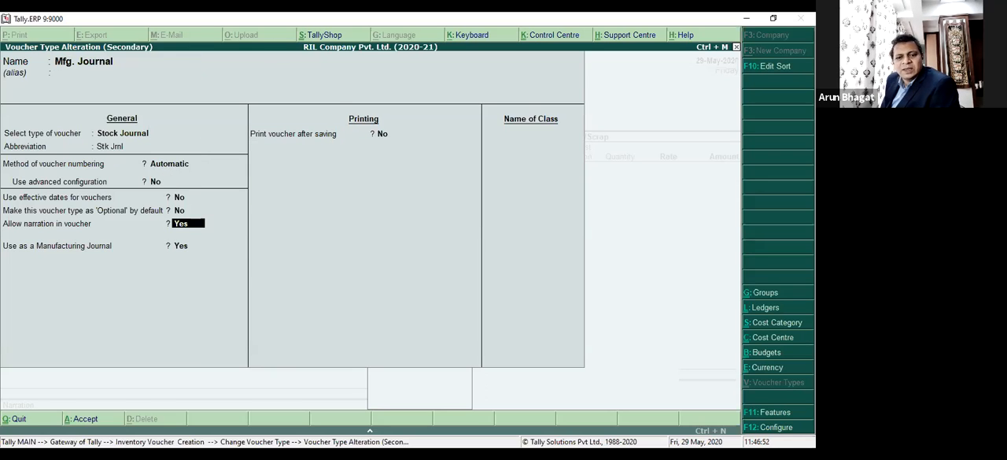
key(Return)
key(Return)
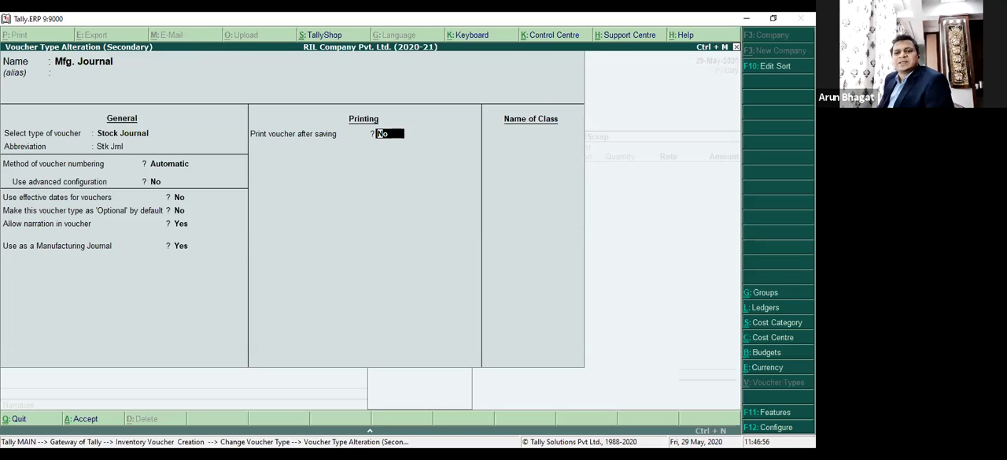
click(537, 76)
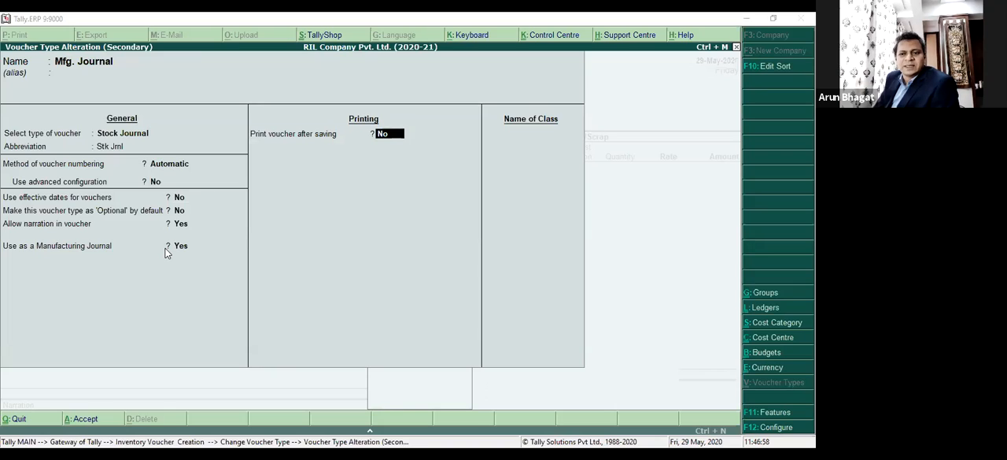
key(Up)
key(Up)
key(Up)
key(Up)
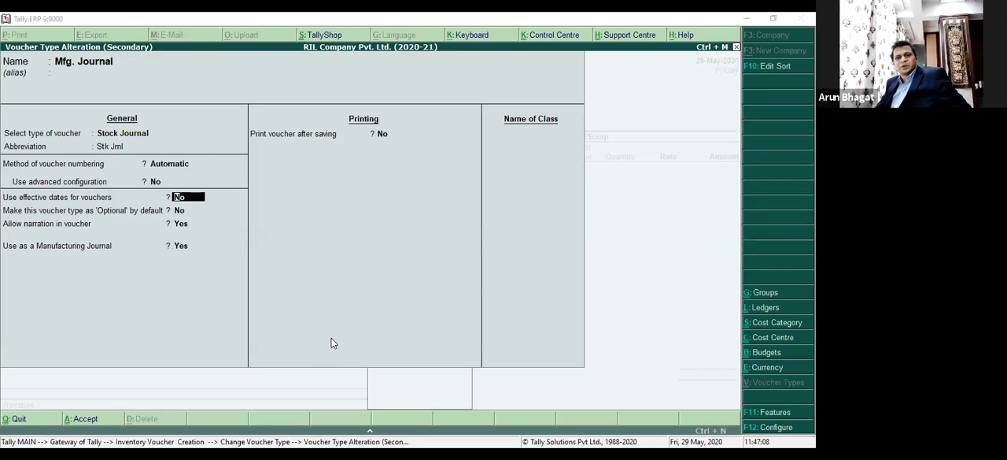
Accept the voucher type settings as they are and reselect Mfg. Journal for the voucher.
key(Return)
key(Return)
key(Return)
key(Return)
key(Return)
key(Return)
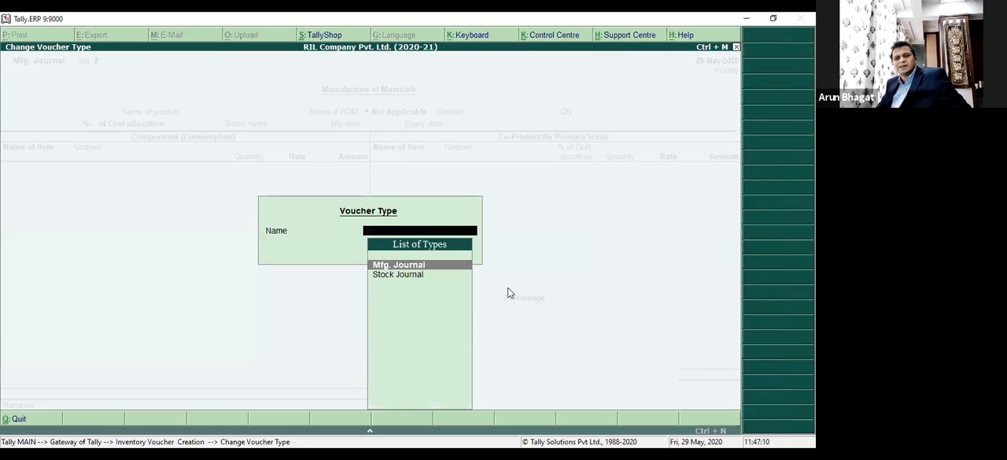
key(Return)
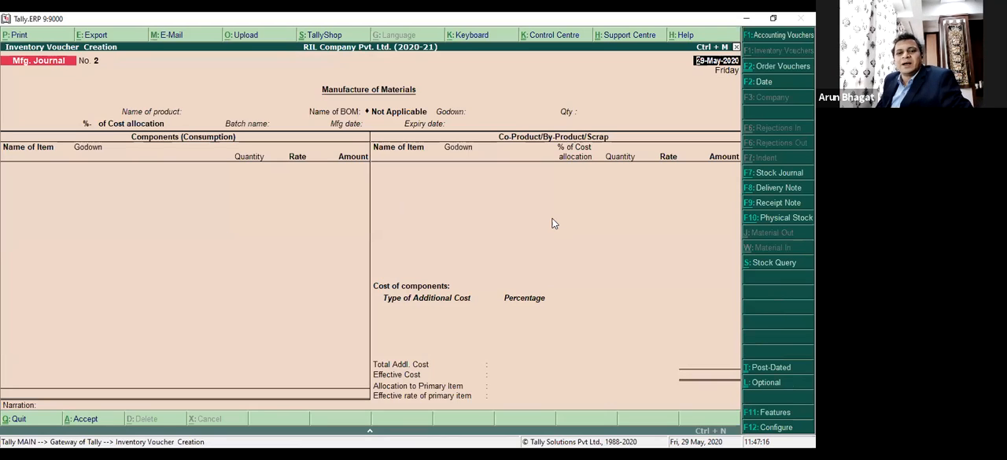
Set the manufactured product to FG - Stk Item - 1 with the FG1-BOM1 bill of materials.
key(Return)
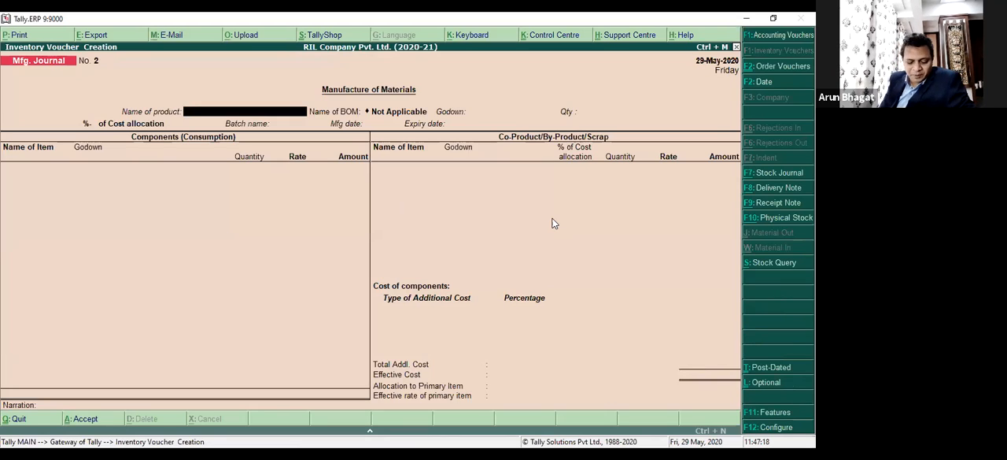
text(Fg)
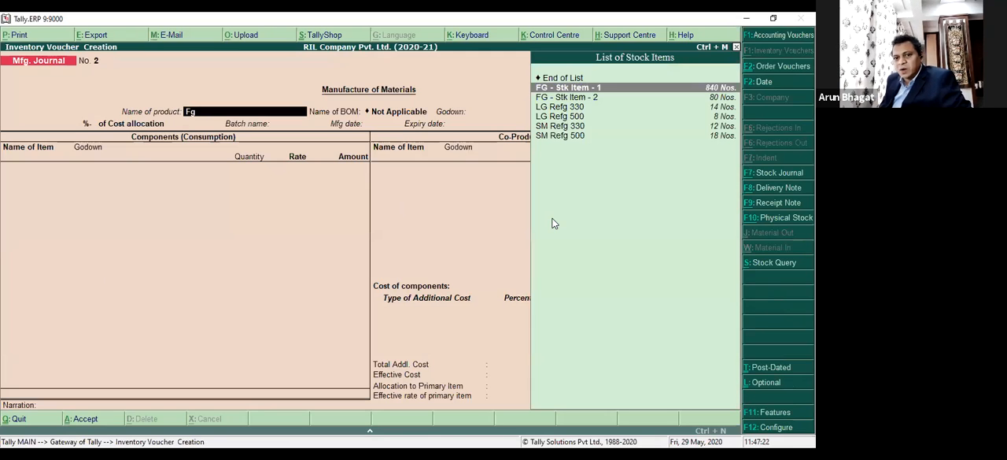
key(Return)
View the FG1-BOM1 components in the master of FG - Stk Item - 1 and return to the voucher without saving.
key(Return)
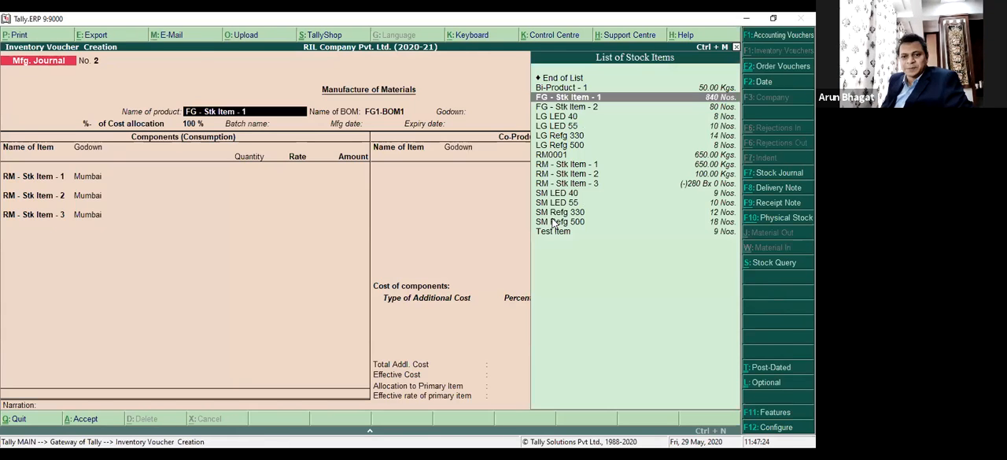
key(ctrl+Return)
key(Return)
key(Return)
key(Return)
key(Return)
key(Return)
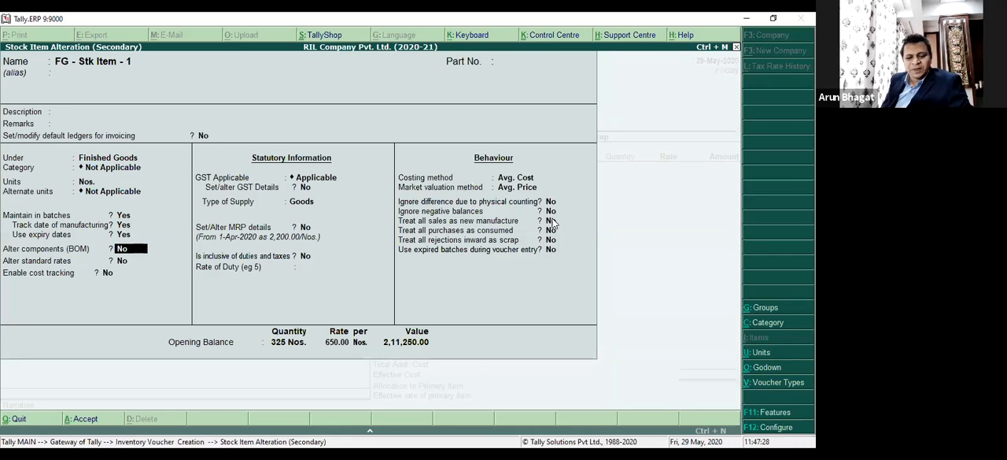
key(y)
key(Return)
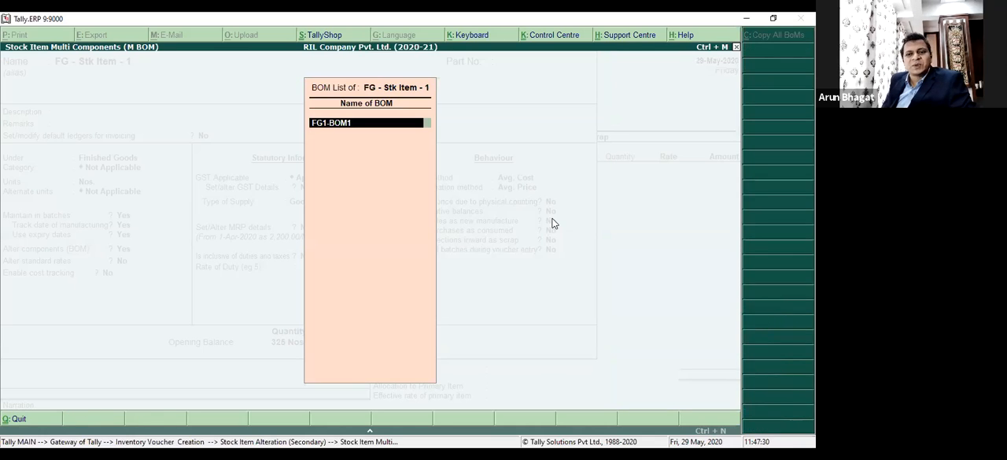
key(Return)
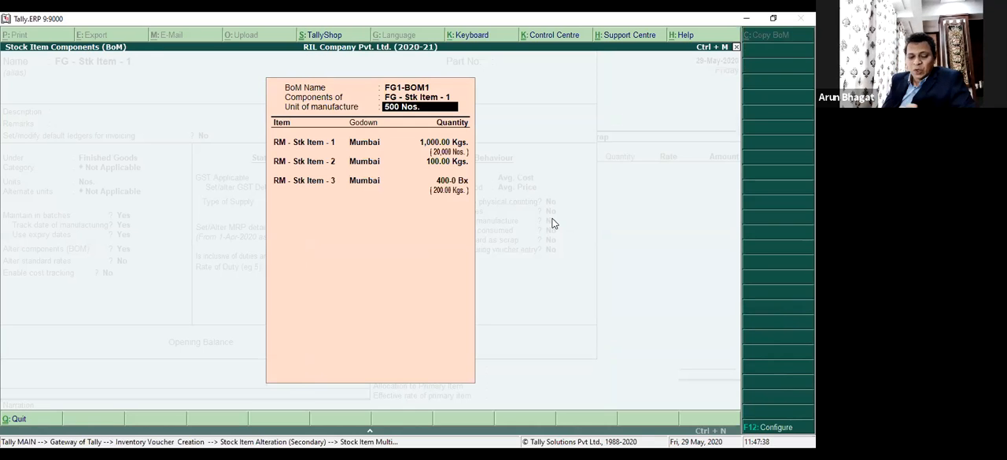
key(Escape)
key(Escape)
key(Return)
key(Escape)
key(Escape)
key(Return)
key(Escape)
key(Return)
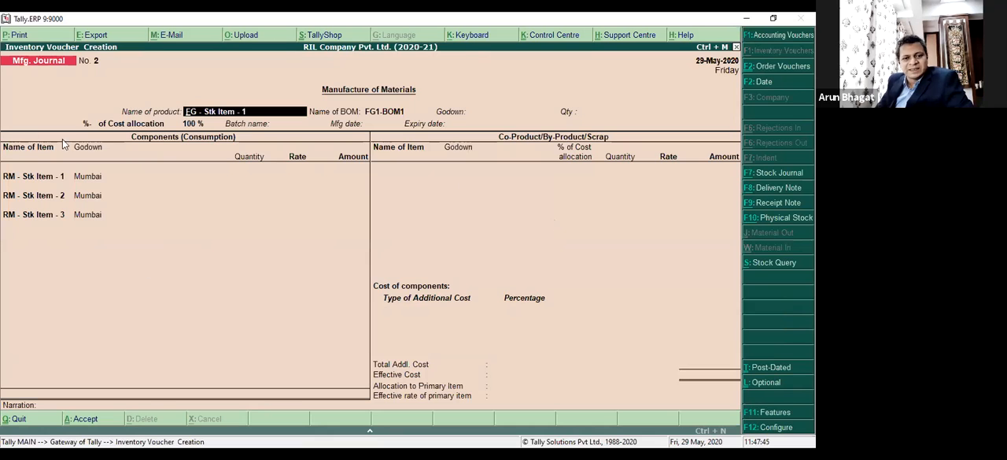
Set the product's godown to Main Location and its new batch to A1232, manufactured 29-May-2020 and expiring 29-May-2022.
key(Return)
key(Return)
key(Return)
key(Return)
key(Return)
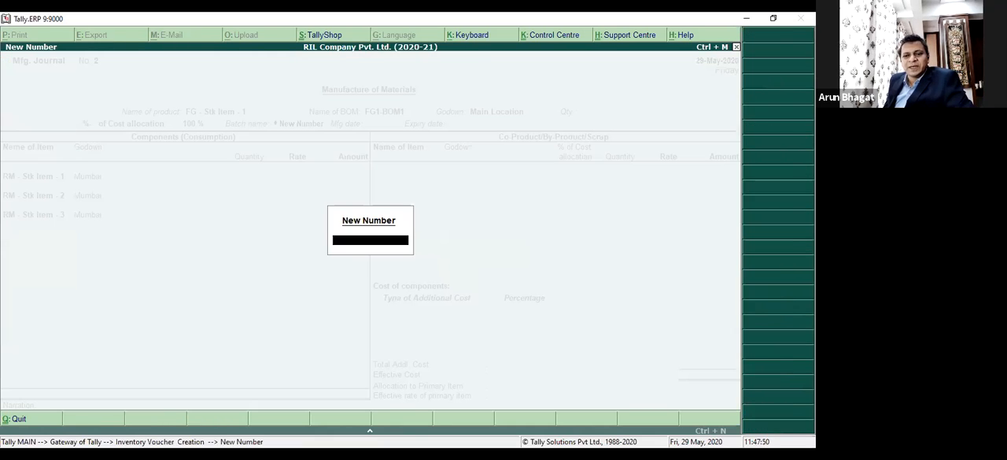
key(Escape)
key(Return)
text(A1232)
key(Return)
key(Return)
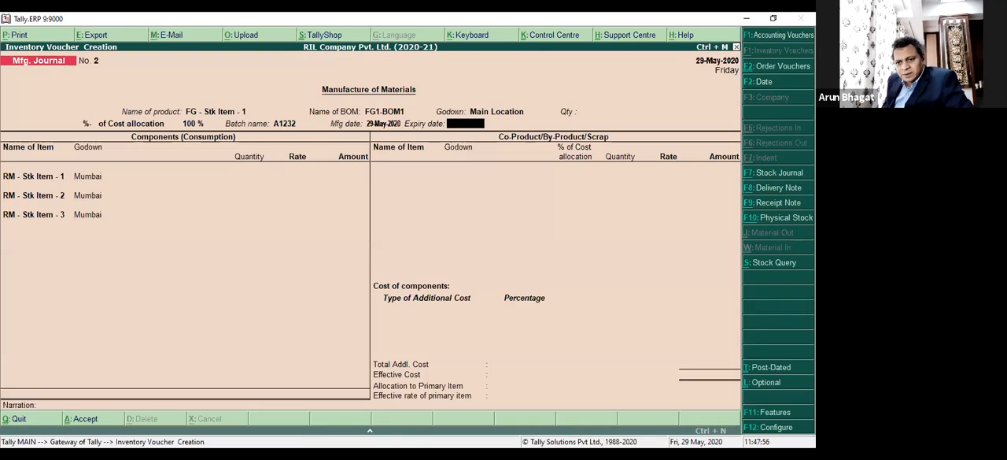
text(29)
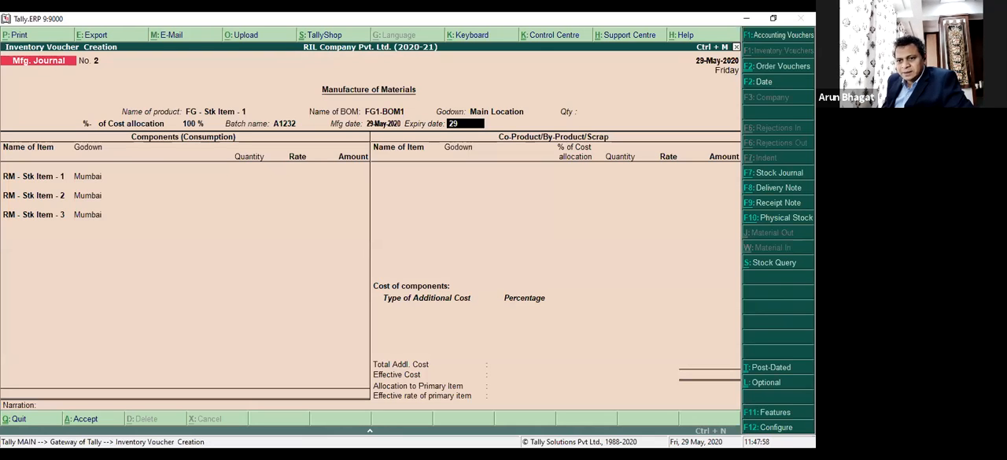
text(.5.22)
key(Return)
Leave the quantities blank and keep the three raw material components in the Mumbai godown.
key(Return)
key(Return)
key(Return)
key(Return)
key(Return)
key(Return)
key(Return)
key(Return)
key(Return)
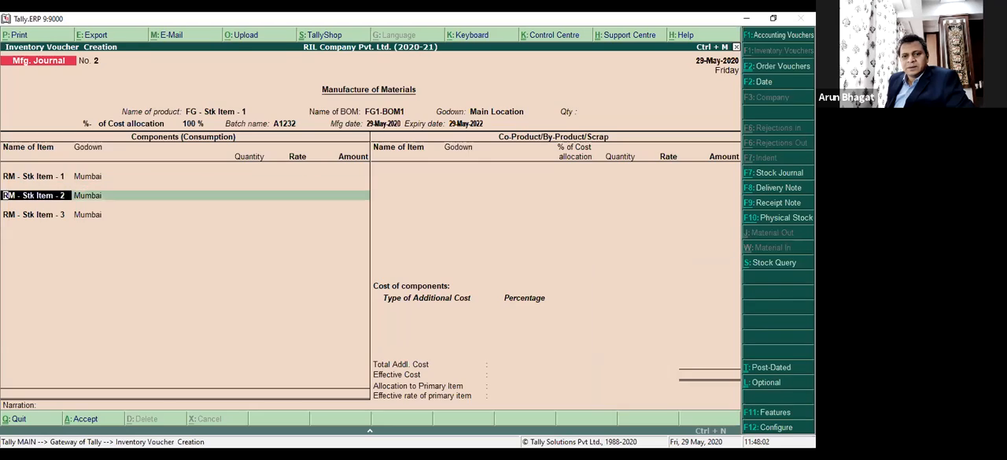
key(Return)
key(Return)
key(Return)
key(Return)
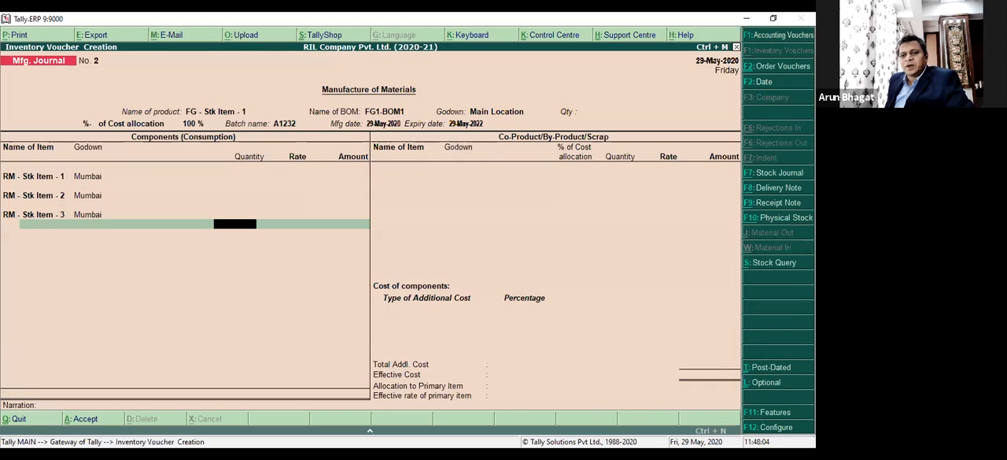
key(Return)
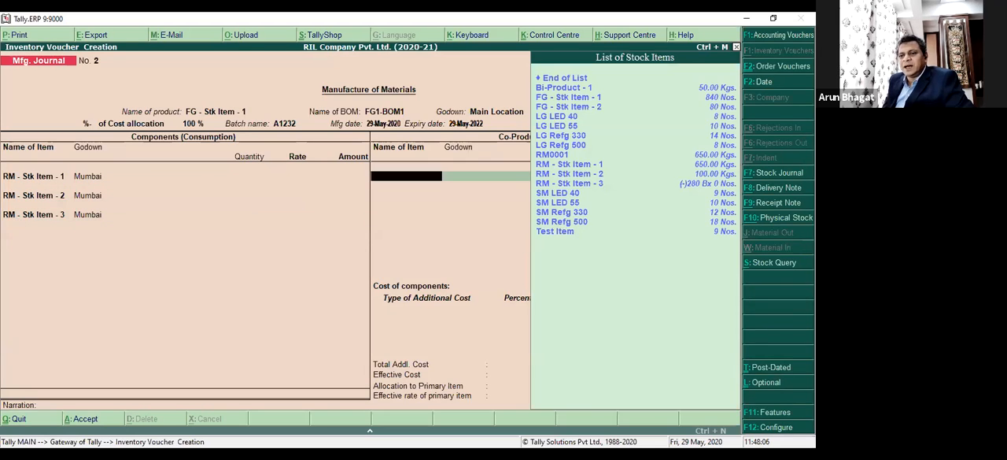
Add Bi-Product - 1 as a by-product of the manufacturing journal, without a description.
key(Down)
key(Down)
key(Down)
key(Down)
key(Down)
key(Down)
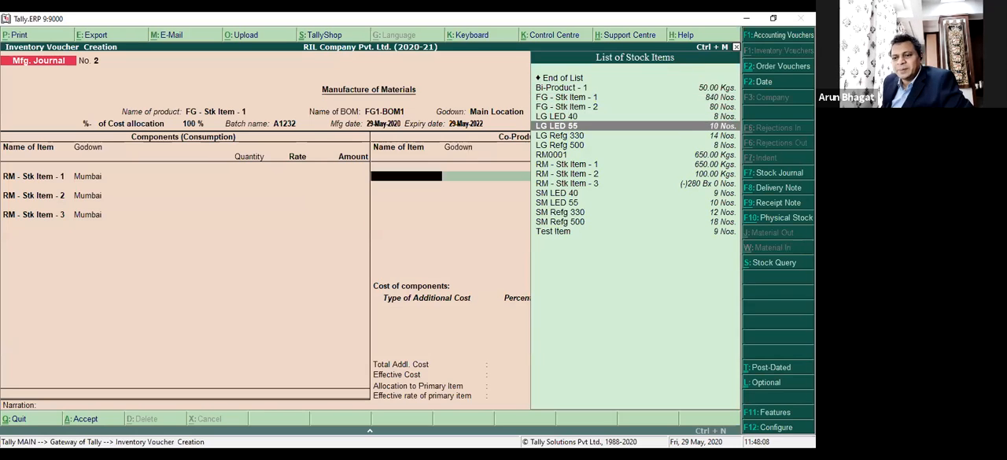
key(Down)
key(Down)
key(Up)
key(Up)
key(Up)
key(Up)
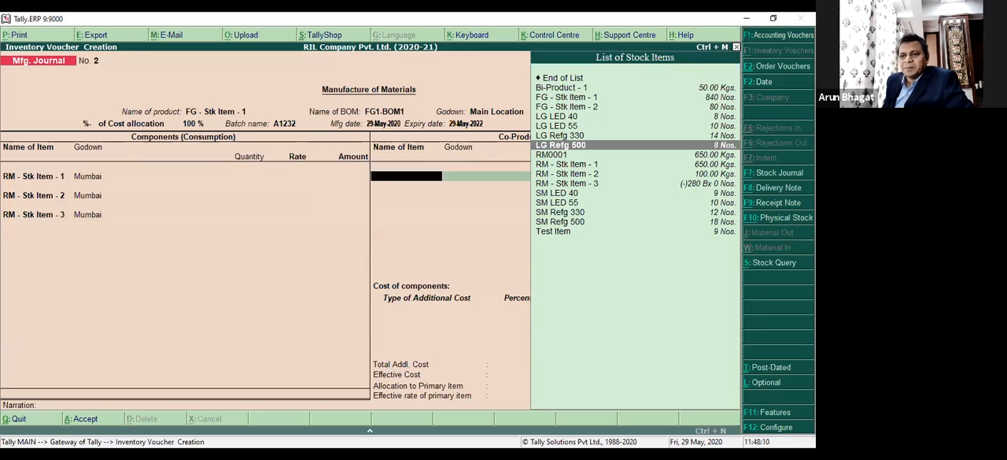
key(Up)
key(Up)
key(Up)
key(Return)
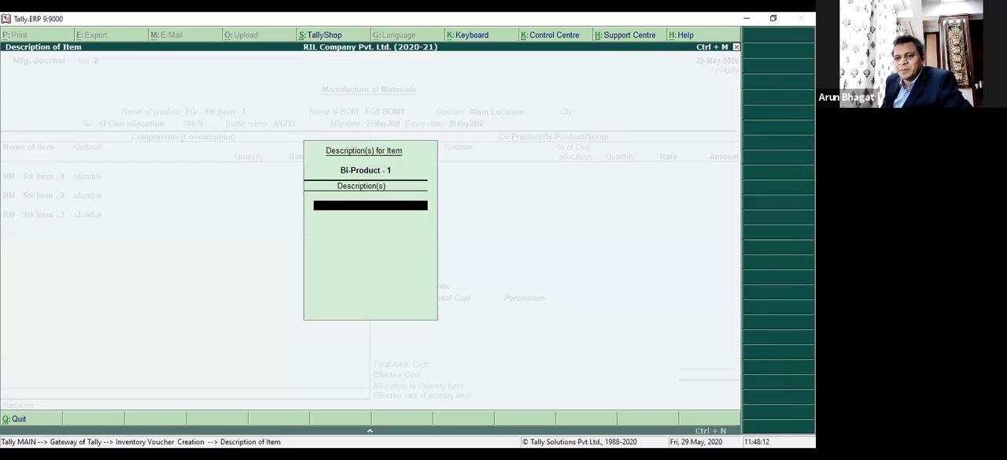
key(Return)
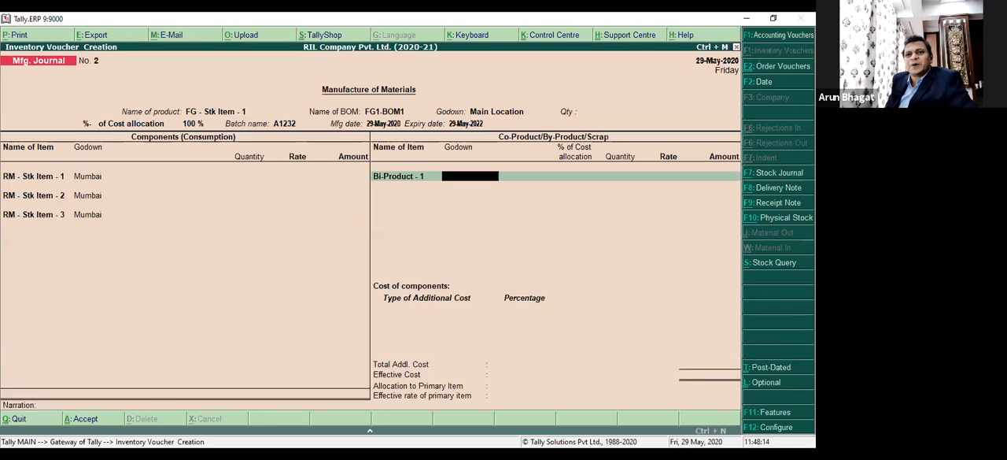
Allocate 1,000 Kgs of Bi-Product - 1 to the Mumbai godown in batch R1130 and finish the by-product list.
key(Down)
key(Return)
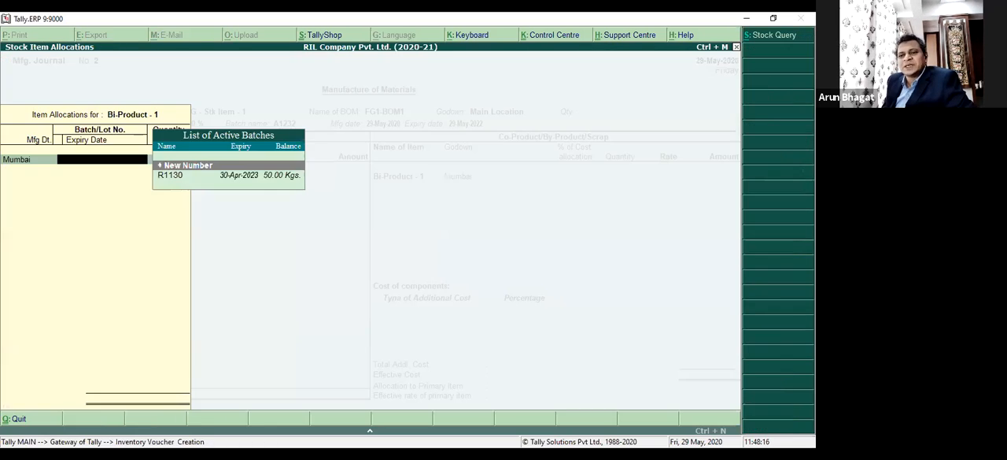
key(Down)
key(Return)
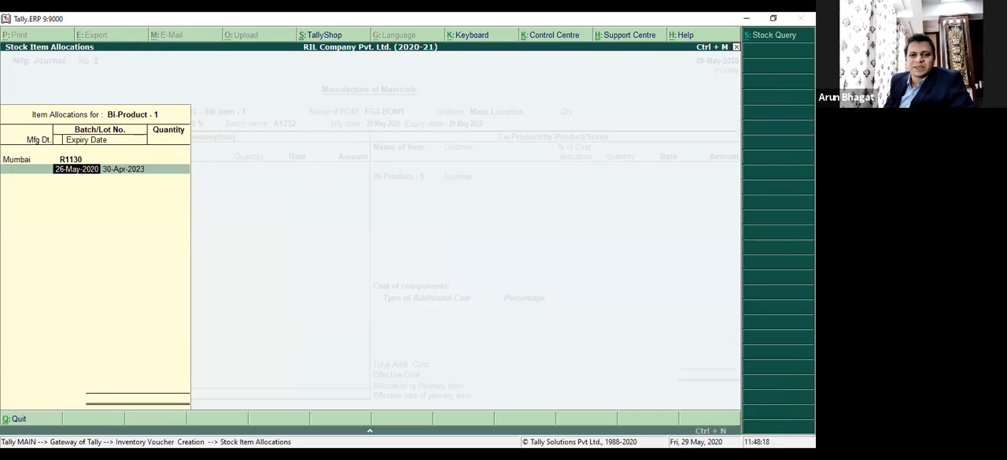
text(1,000)
key(Return)
key(Return)
key(Return)
key(Return)
key(Return)
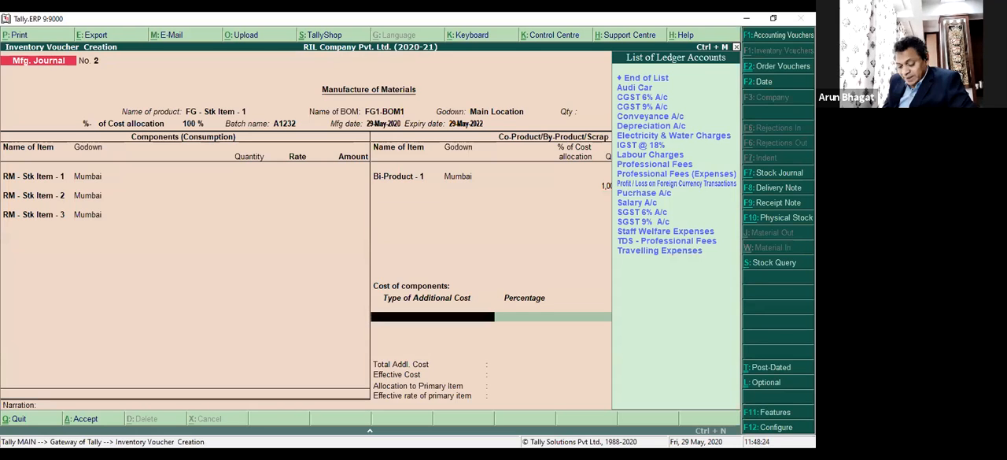
Add Labour Charges as an additional cost of components at 10 %.
text(Lab)
key(Return)
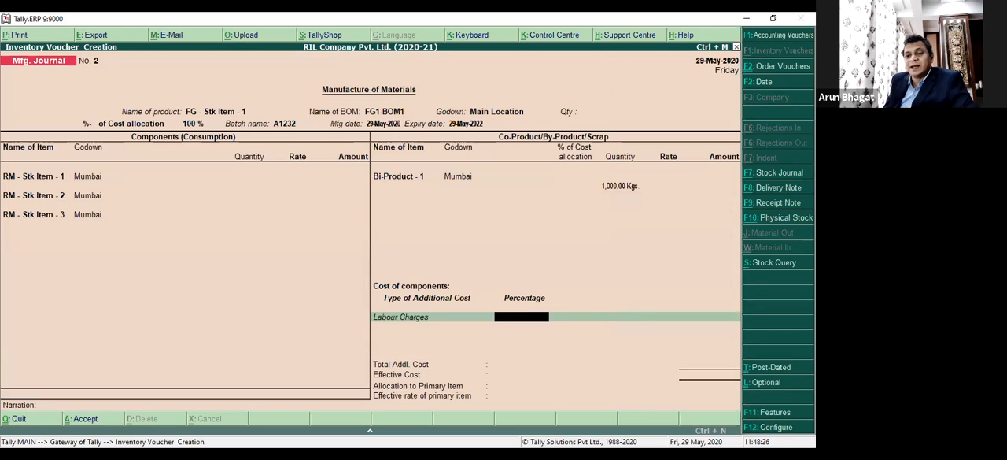
text(10)
key(Return)
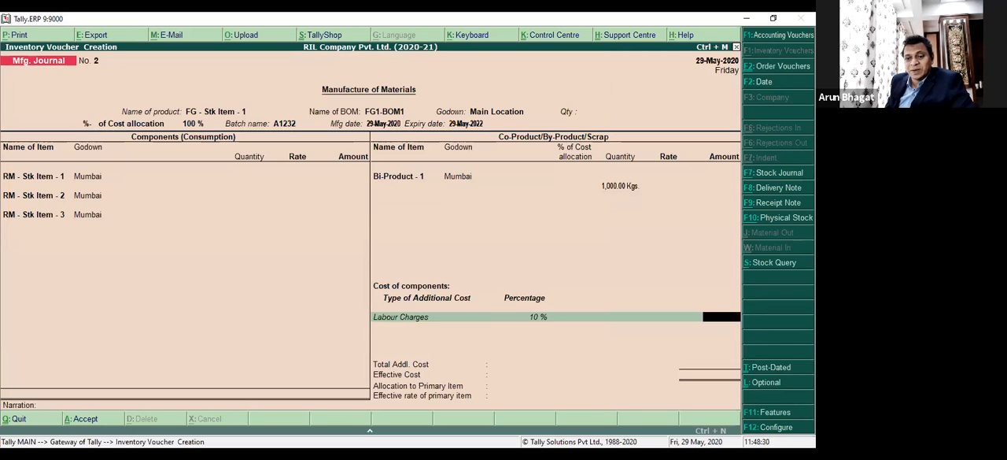
Set the quantity of FG - Stk Item - 1 to manufacture to 500 Nos, keeping the batch details.
key(Return)
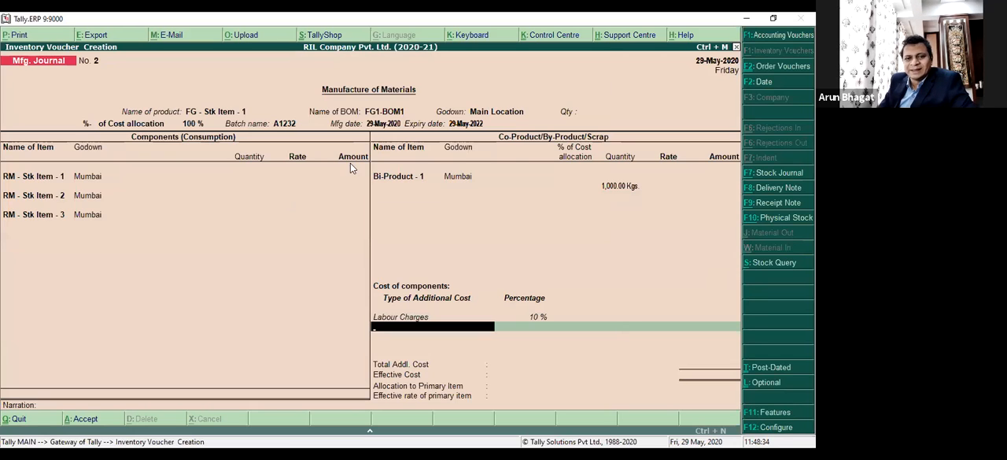
click(581, 111)
text(500)
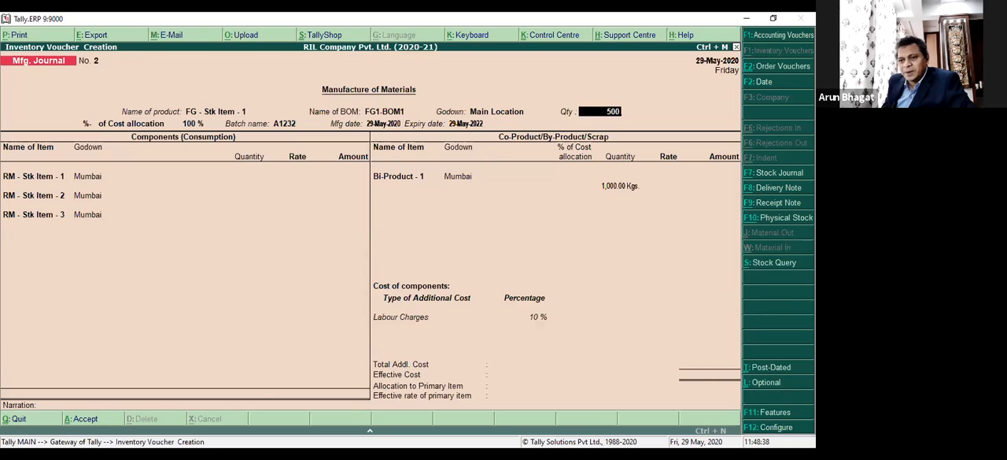
key(Return)
Keep the three raw material components with their BOM quantities and rates in the Mumbai godown.
key(Return)
key(Return)
key(Return)
key(Return)
key(Return)
key(Return)
key(Return)
key(Return)
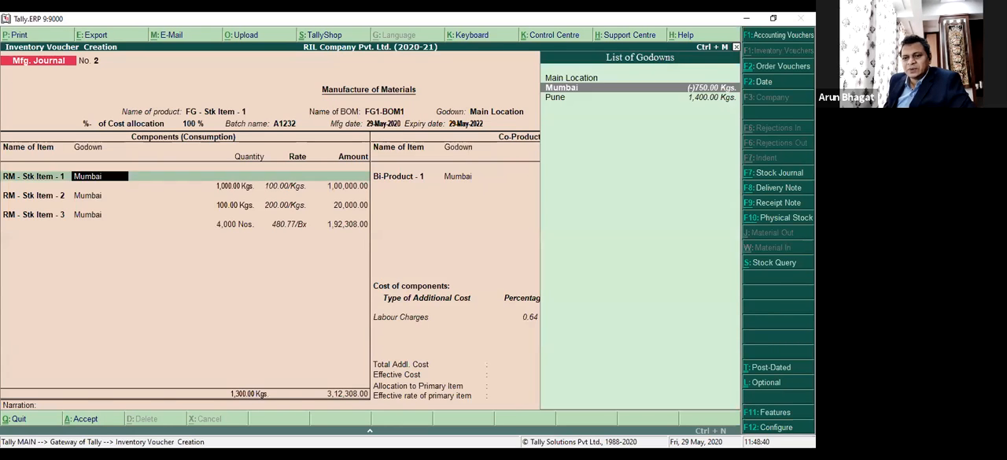
key(Return)
key(Return)
key(Return)
key(Return)
key(Return)
key(Return)
key(Return)
key(Return)
key(Return)
key(Return)
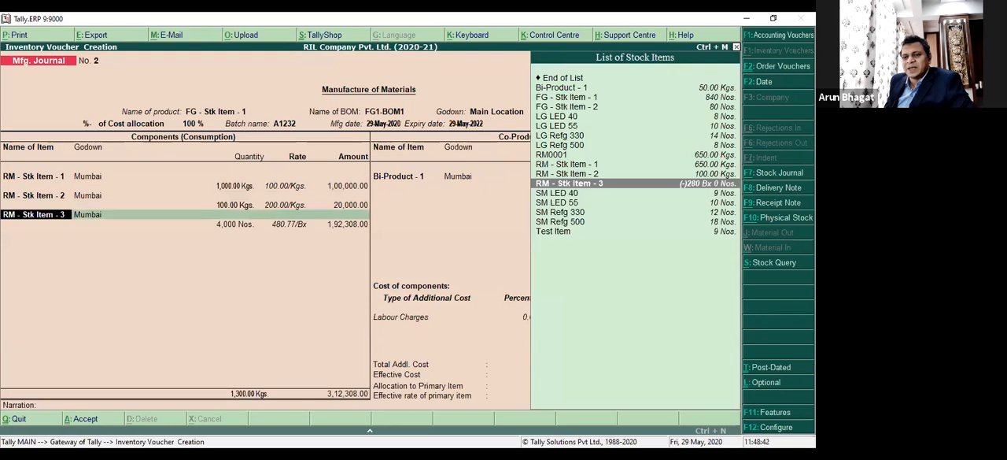
Allocate 10 % of the cost to by-product Bi-Product - 1, keeping its Mumbai godown and quantity.
key(Return)
key(Return)
key(Return)
key(Return)
key(Return)
key(Return)
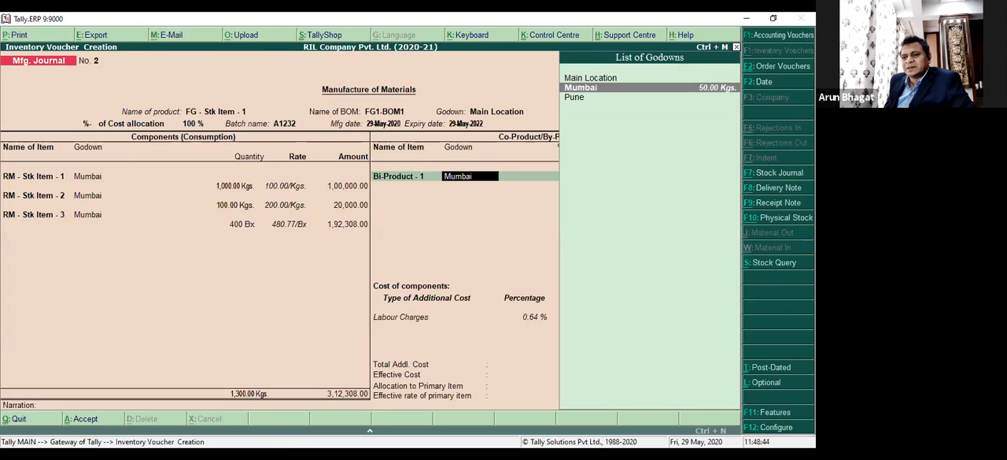
key(Return)
key(Return)
key(Return)
key(Return)
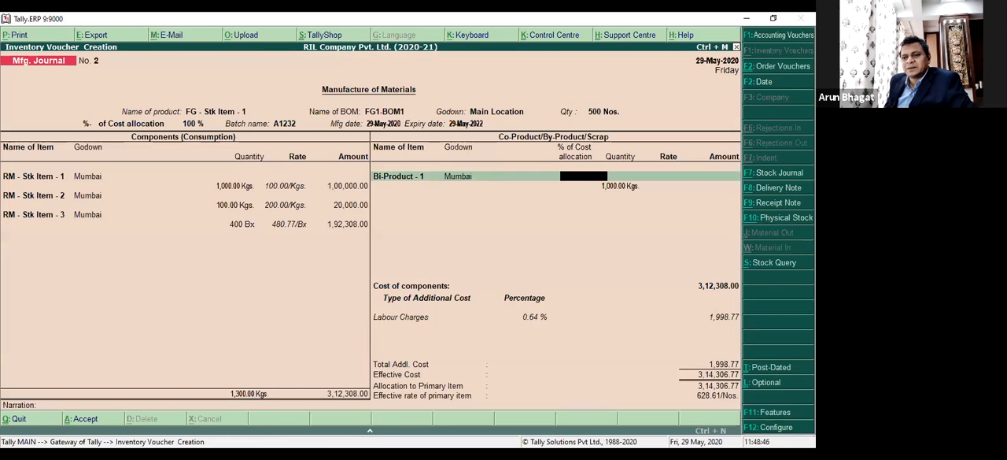
key(Return)
key(Return)
key(BackSpace)
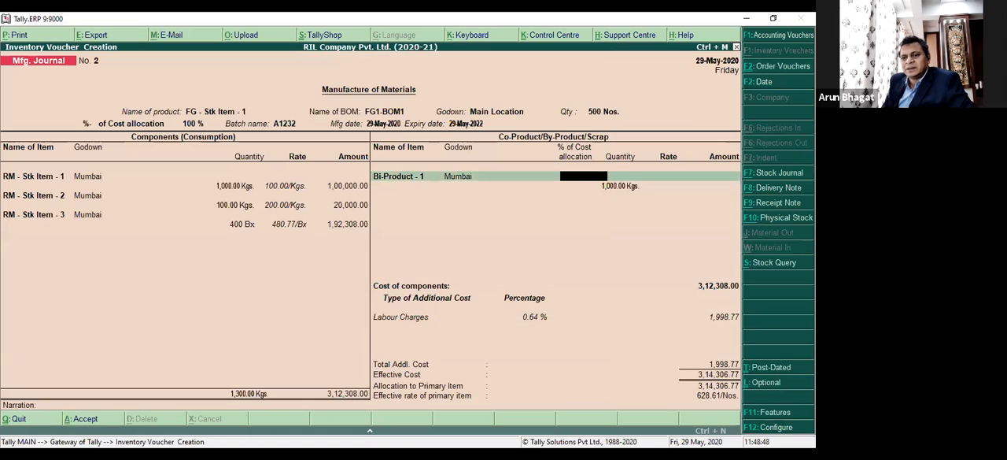
text(10)
key(Return)
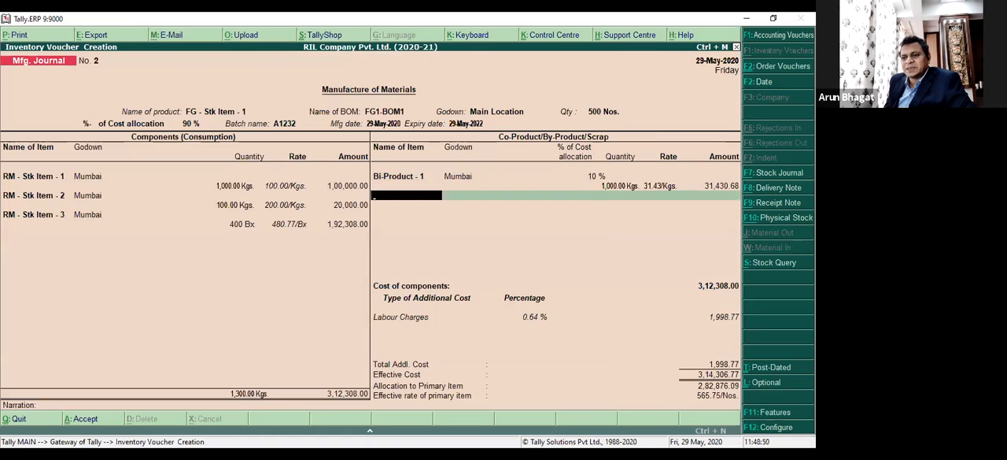
Add Electricity & Water Charges as a second additional cost of components at 5 %.
key(Return)
key(Return)
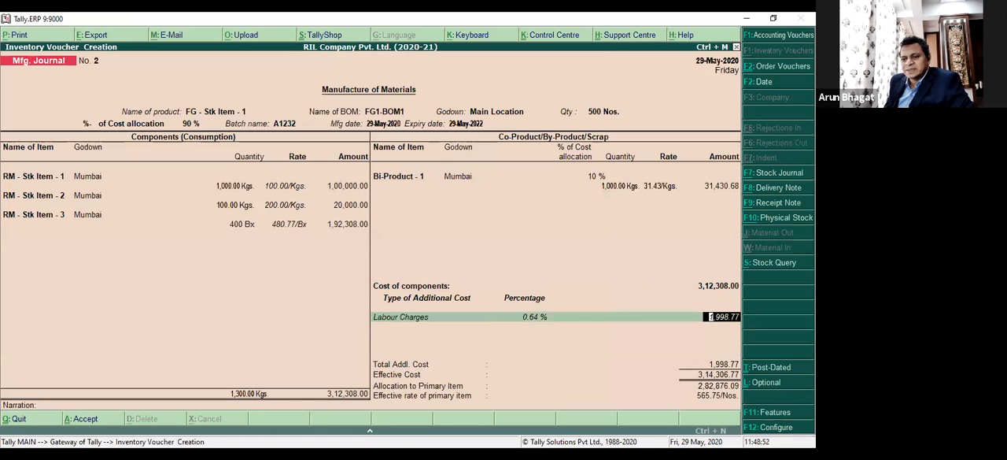
key(Return)
text(el)
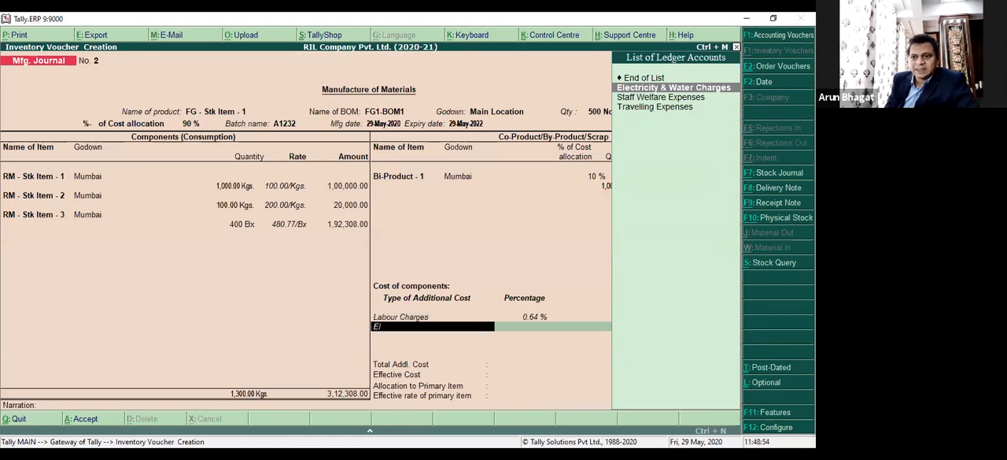
key(Return)
text(5)
key(Return)
Change the Labour Charges additional cost percentage to 10 %.
key(BackSpace)
key(BackSpace)
key(BackSpace)
key(BackSpace)
text(10)
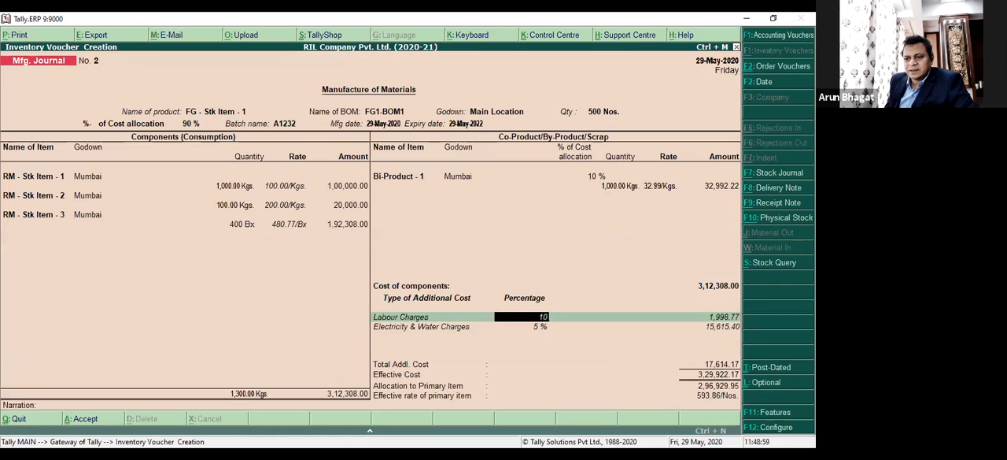
key(Return)
key(Return)
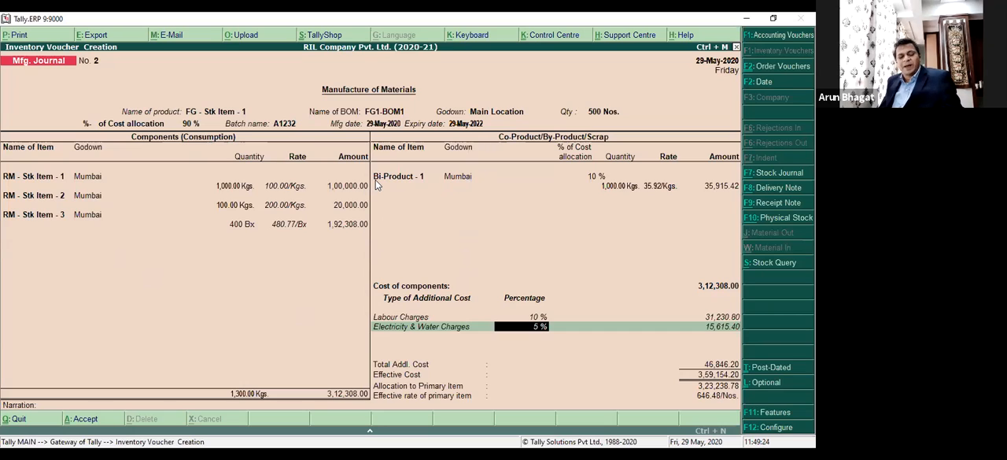
Discard the manufacturing journal and open a new inventory voucher of type Stock Journal.
key(Escape)
key(y)
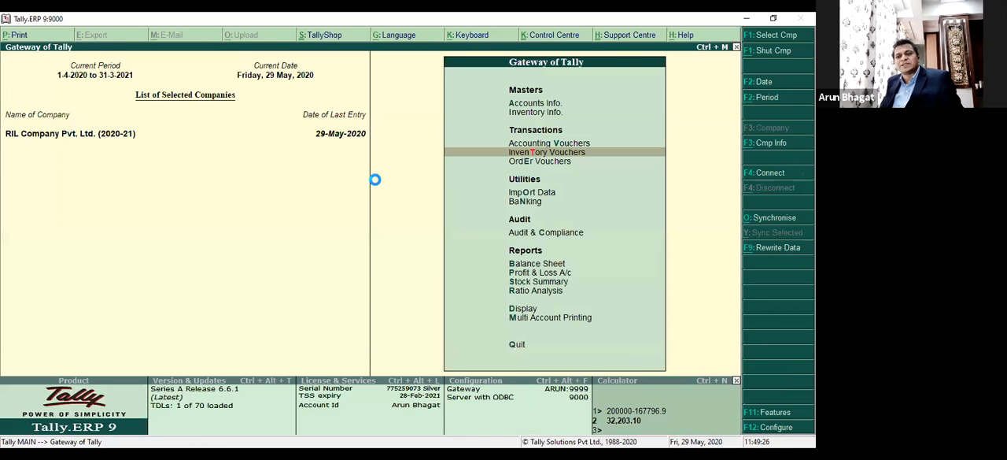
key(Return)
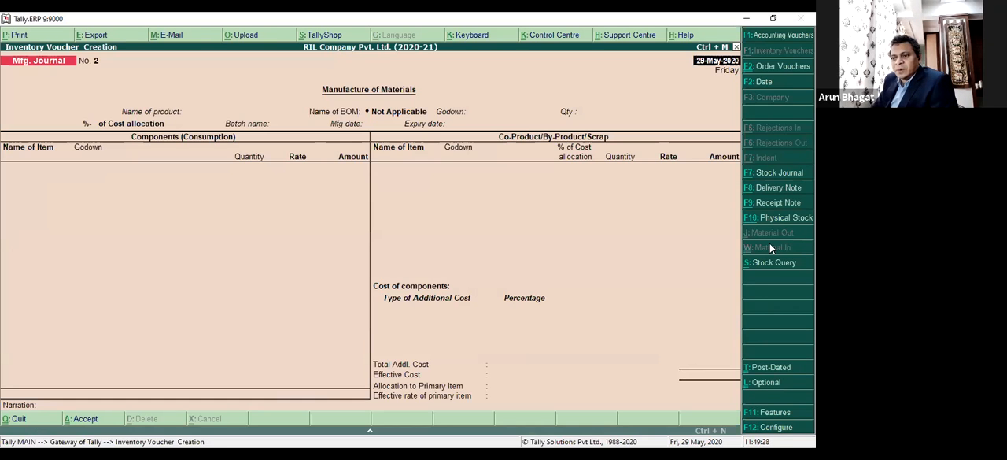
click(775, 173)
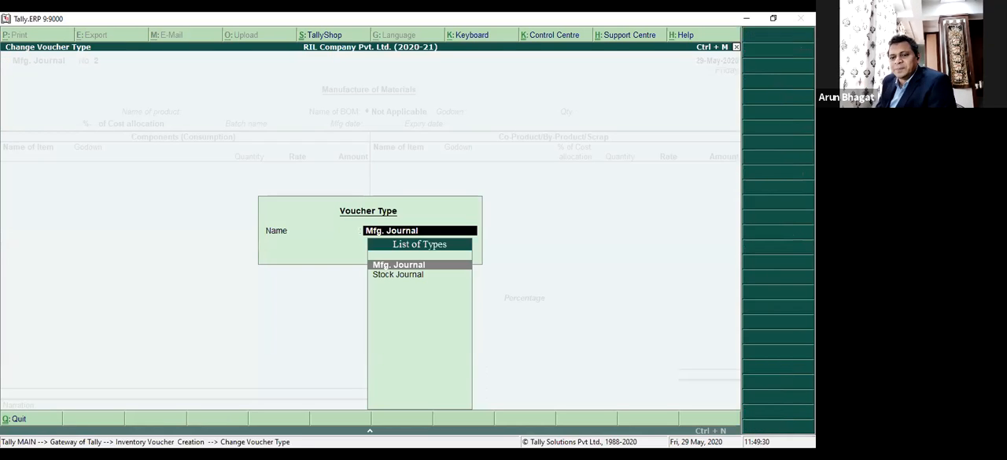
key(Down)
key(Return)
key(Return)
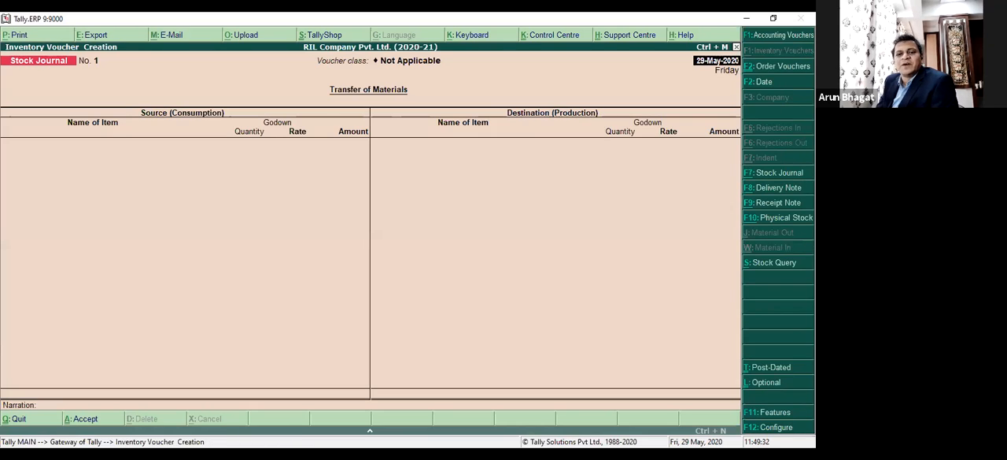
Add RM - Stk Item - 1 from Main Location as a source item of the stock journal.
key(Down)
key(Down)
key(Down)
key(Down)
key(Down)
key(Down)
key(Down)
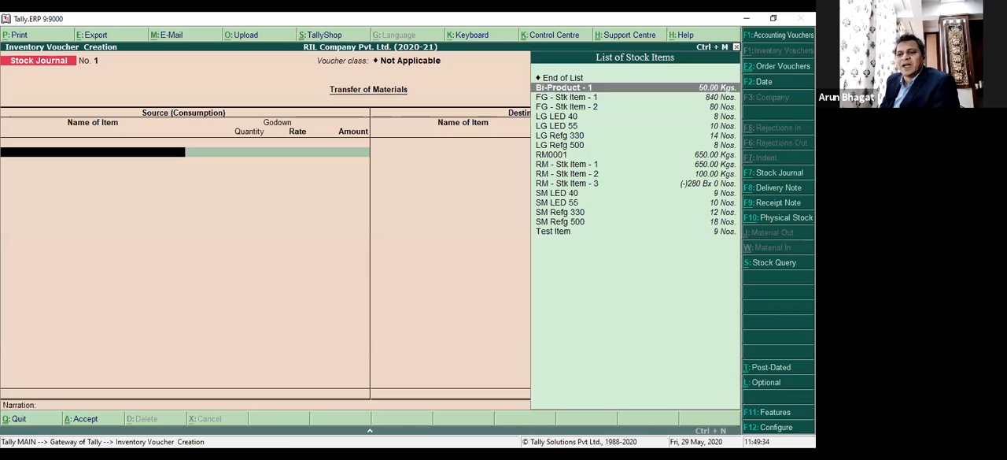
key(Down)
key(Down)
key(Return)
key(Return)
key(Return)
key(Return)
key(Return)
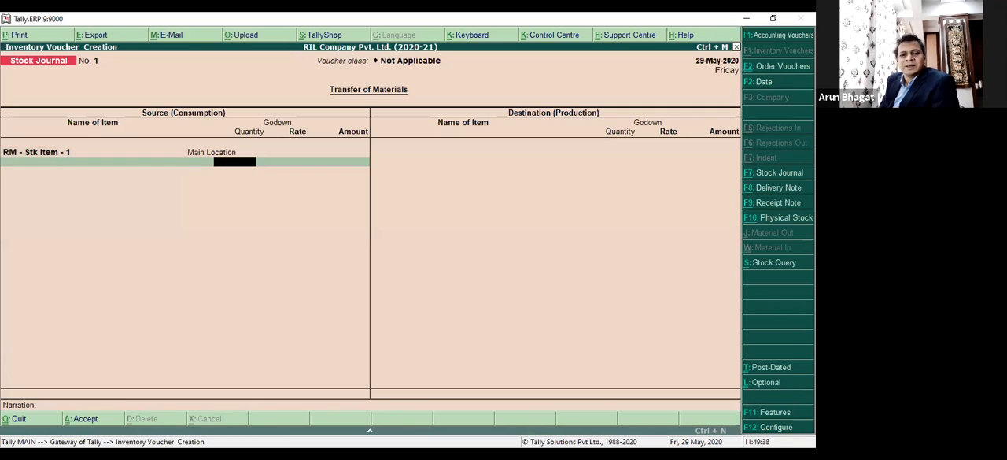
Leave the first item's quantity blank and add RM - Stk Item - 2 from Main Location as a source item.
key(Down)
key(Down)
key(Down)
key(Down)
key(Down)
key(Down)
key(Down)
key(Down)
key(Down)
key(Down)
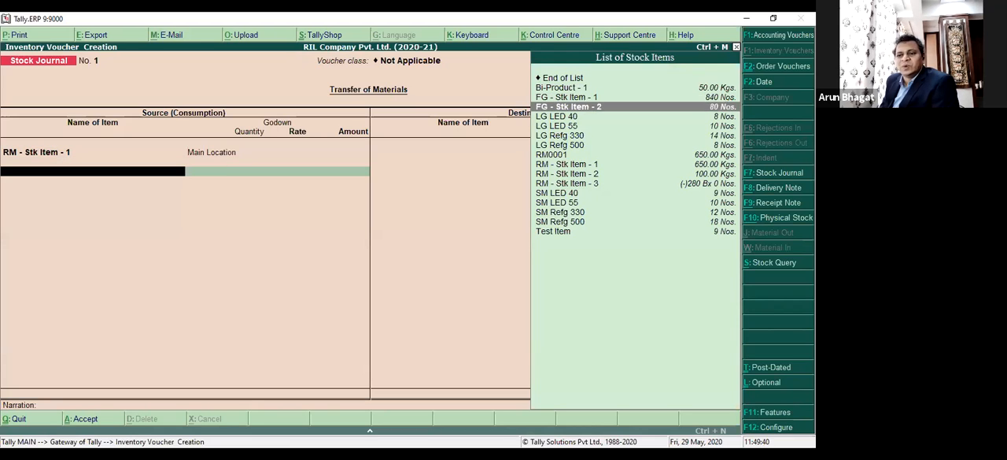
key(Return)
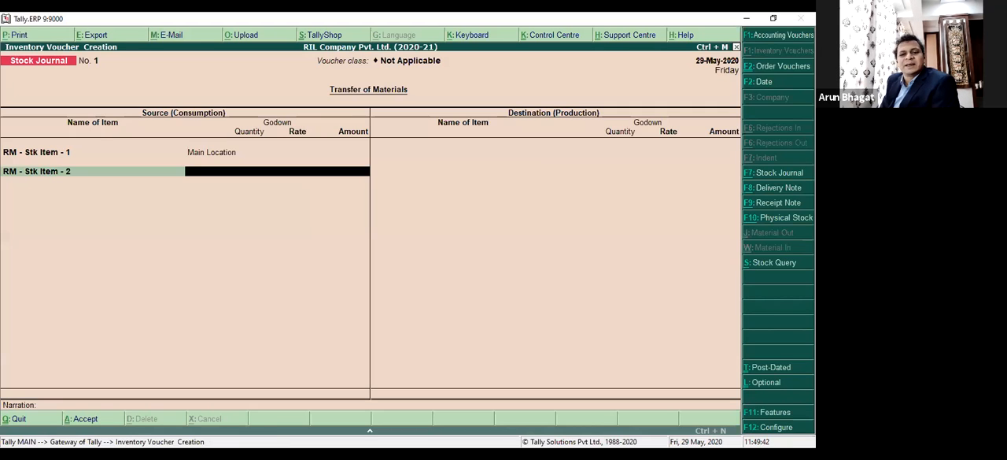
text(M)
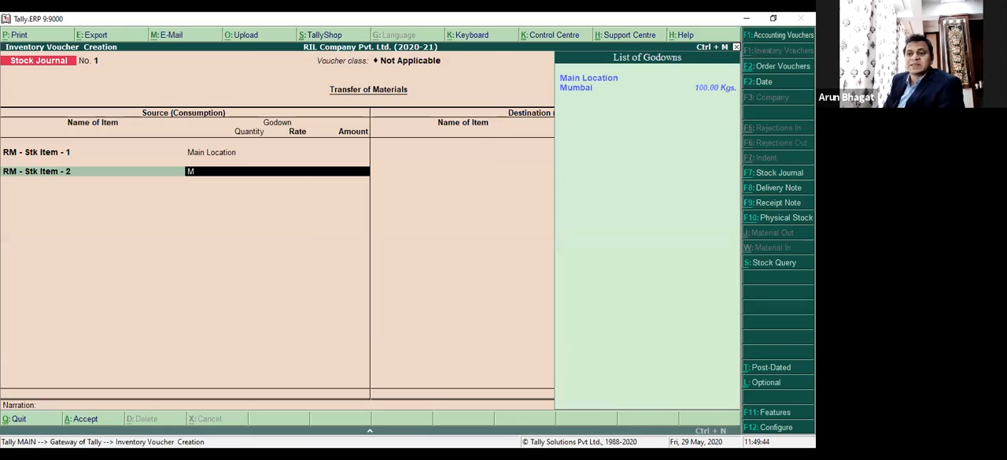
key(Return)
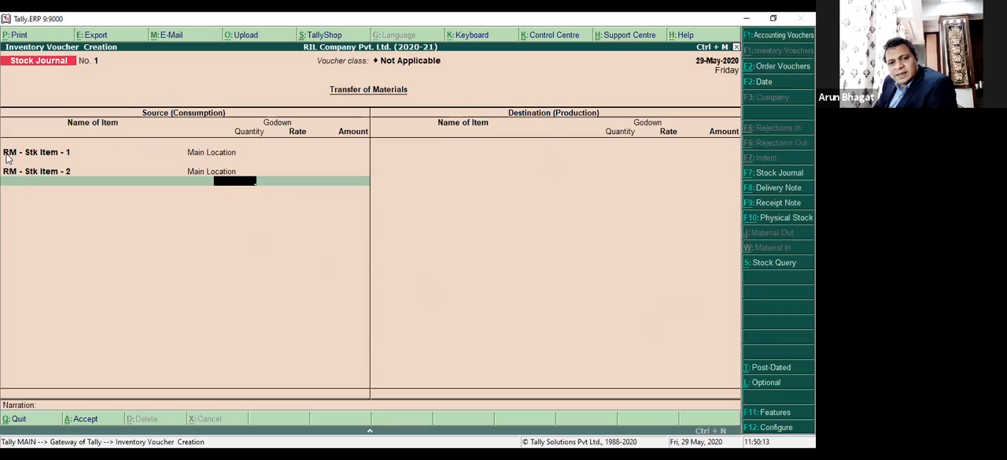
Discard the unfinished stock journal and start a blank one.
key(Escape)
key(y)
key(Return)
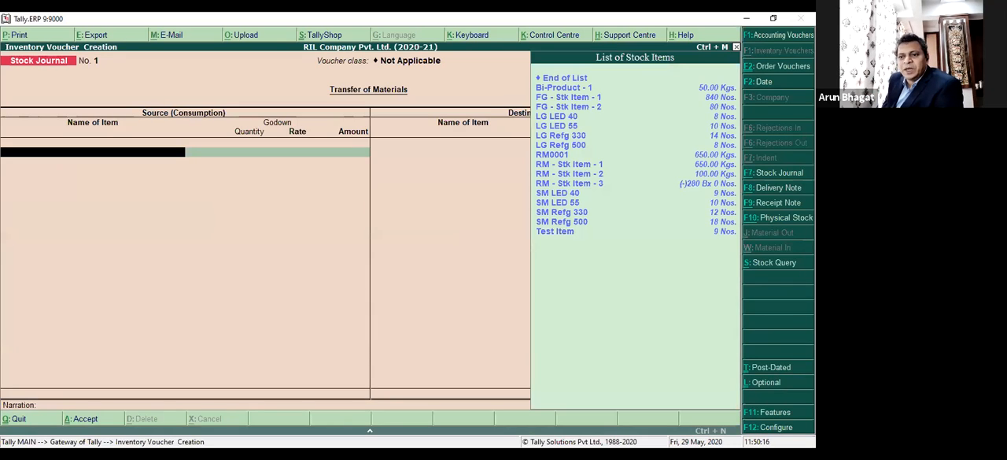
Select LG LED 55 as the source item of the stock journal, without a description.
key(Down)
key(Down)
key(Down)
key(Down)
key(Down)
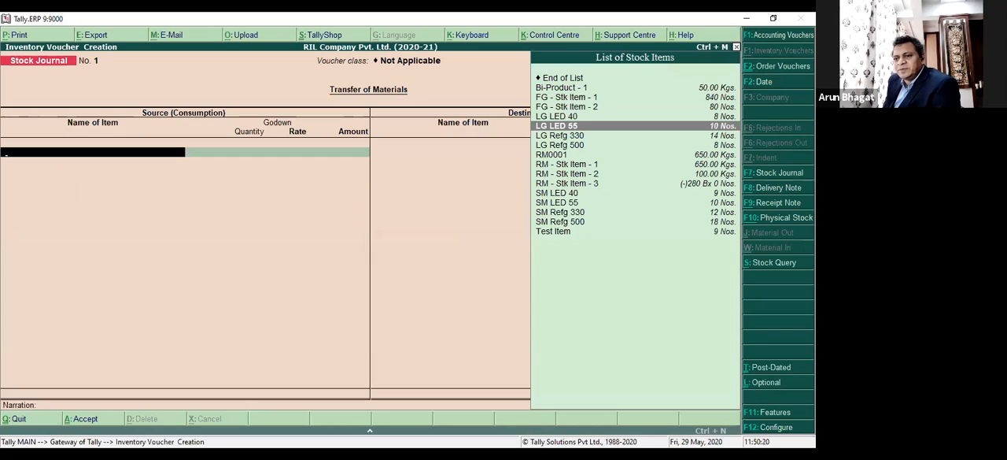
key(Return)
key(Return)
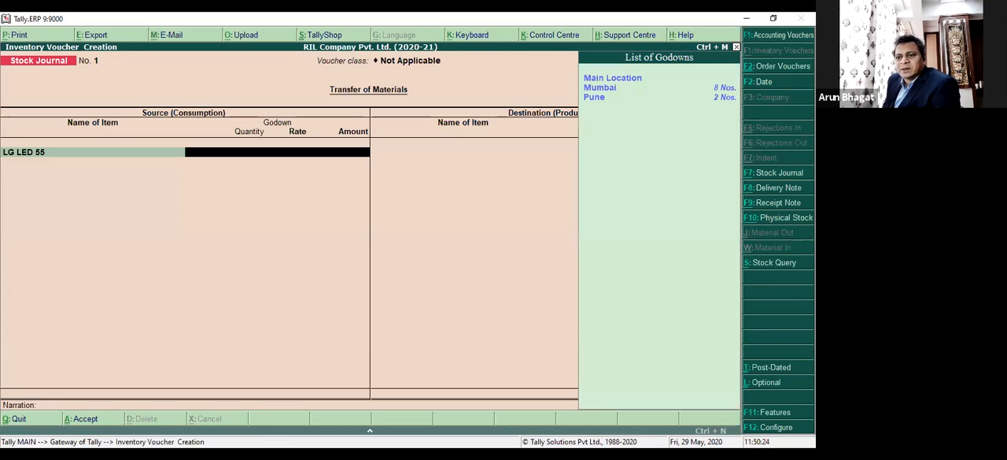
Take 3 Nos of LG LED 55 from the Mumbai godown at the default rate and finish the source list.
key(Down)
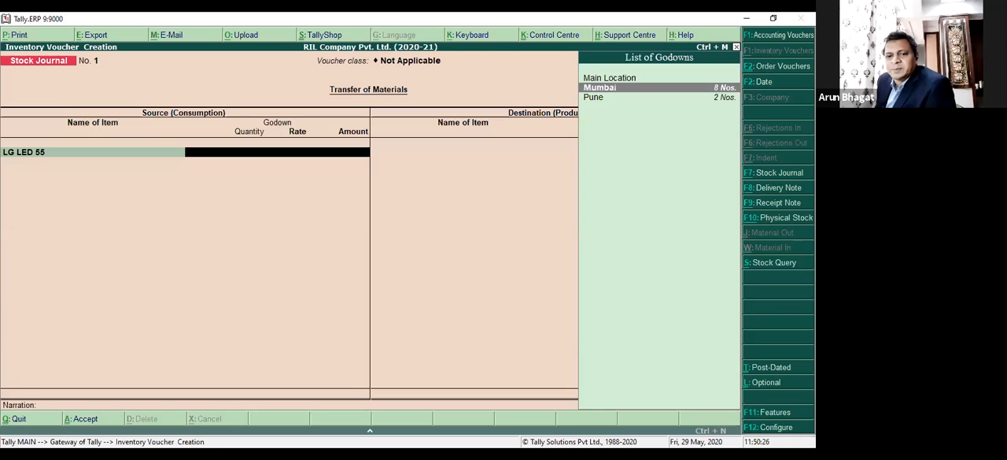
key(Return)
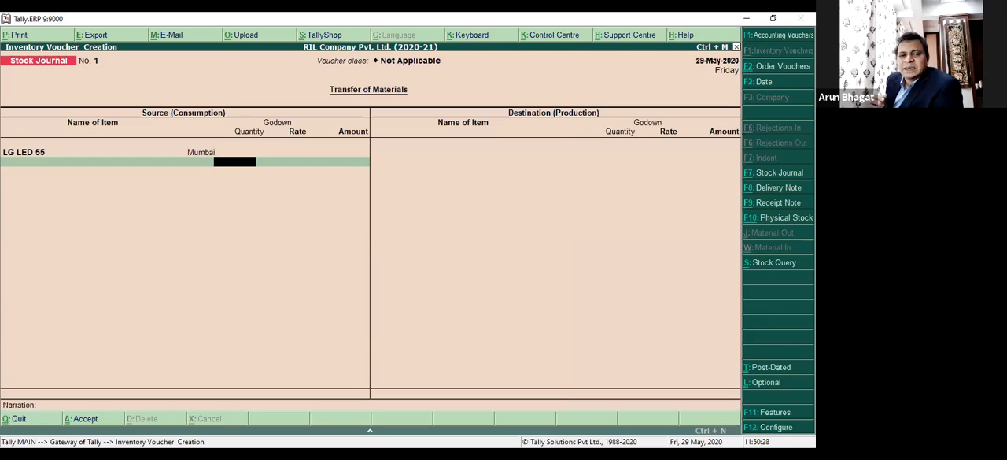
text(3)
key(Return)
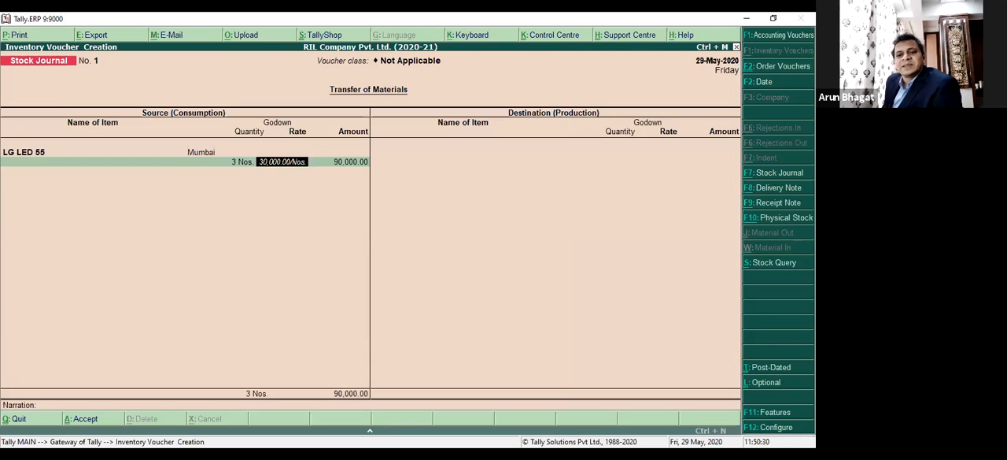
key(Return)
key(Return)
Select LG LED 55 as the destination item of the stock journal, without a description.
key(Return)
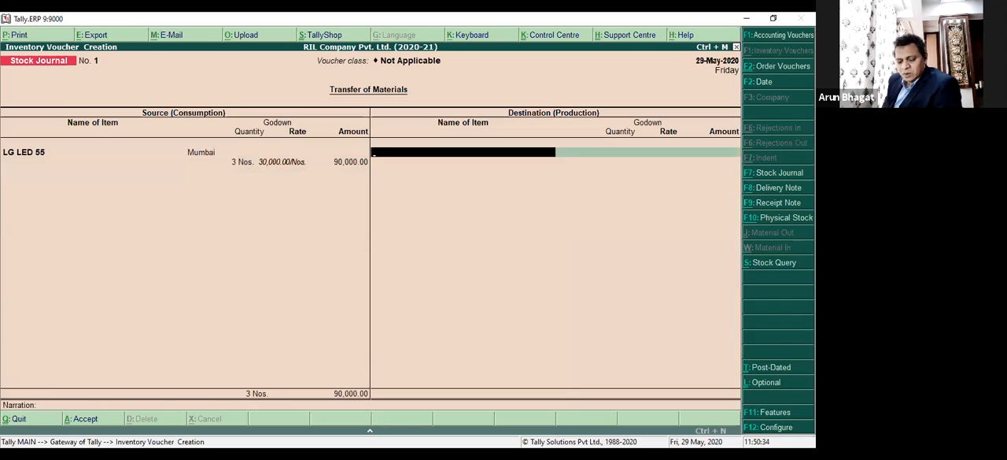
text(Lg)
key(Down)
key(Down)
key(Return)
key(Return)
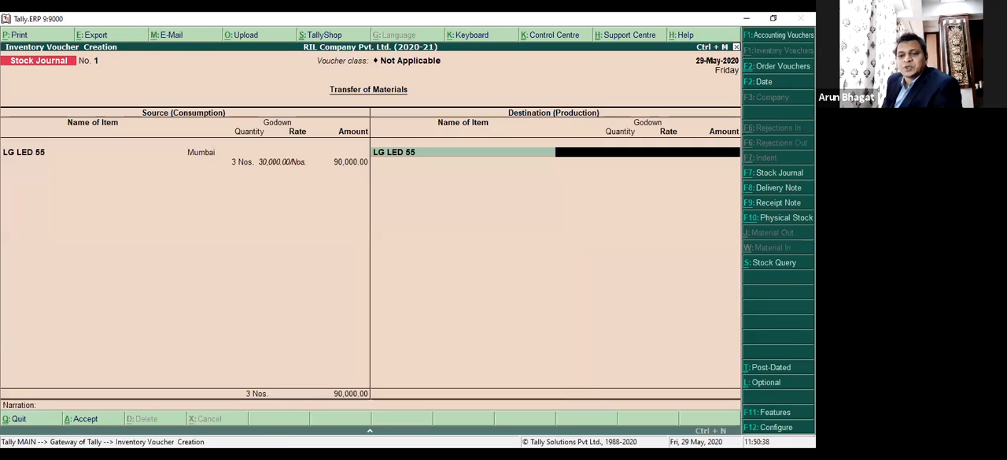
Allocate 3 Nos of the destination item to the Pune godown at the default rate.
key(Down)
key(Down)
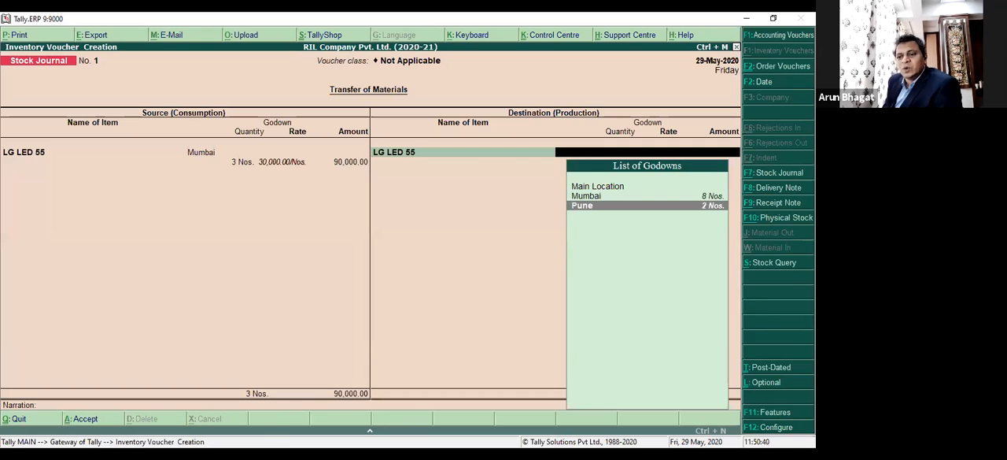
key(Return)
text(3)
key(Return)
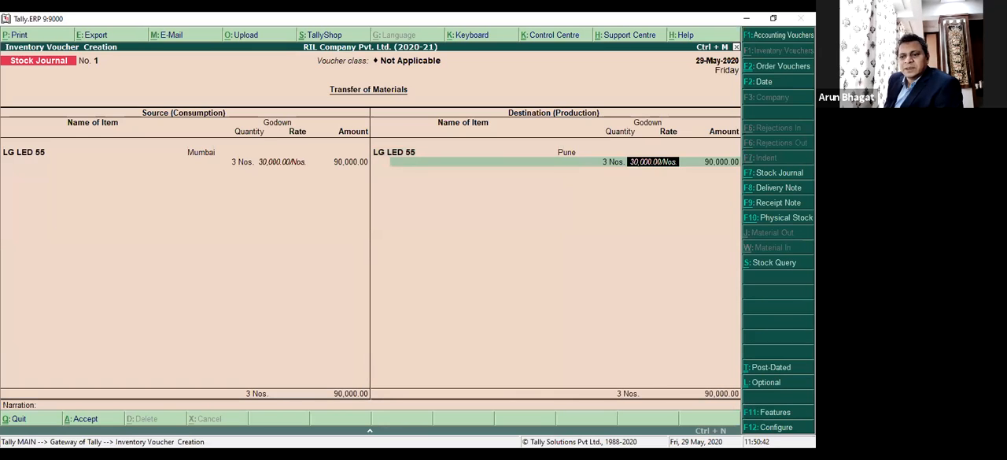
key(Return)
key(Return)
key(Return)
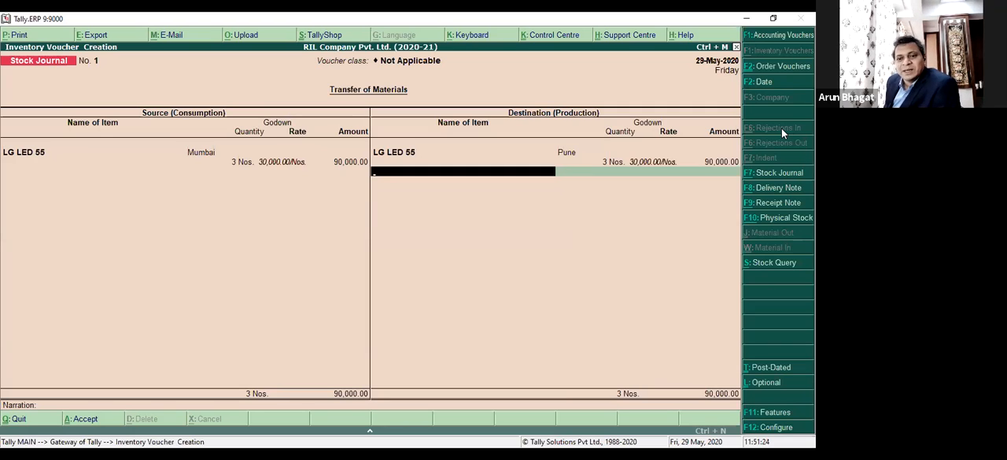
Replace the destination item with LG LED 40, keeping its description.
key(BackSpace)
key(BackSpace)
key(BackSpace)
key(BackSpace)
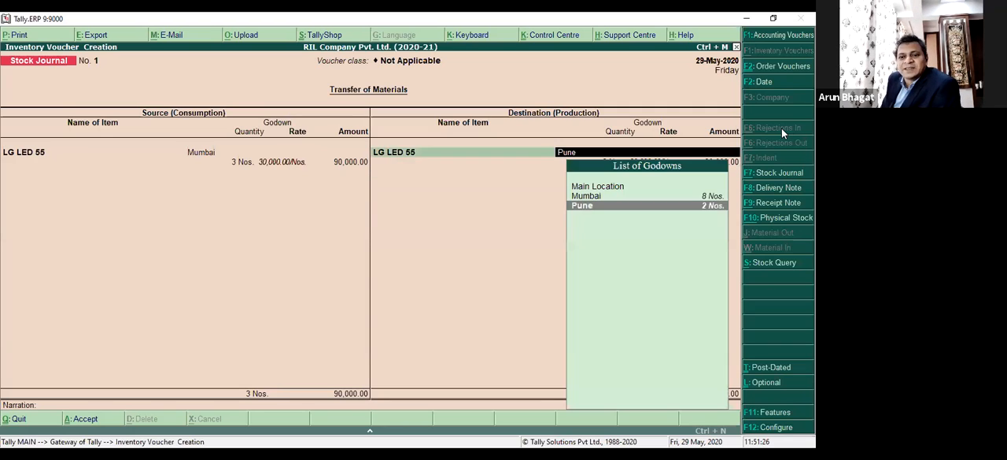
key(BackSpace)
key(Down)
key(Return)
key(Return)
key(Return)
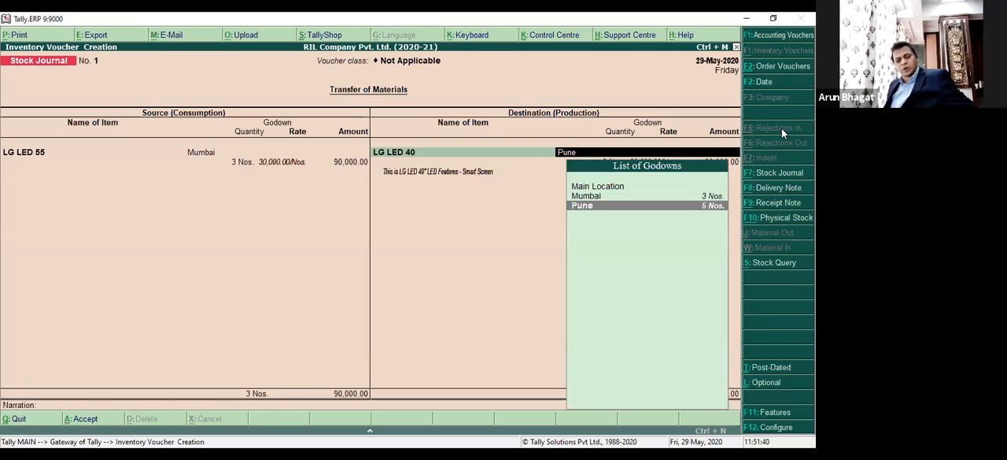
Discard the unfinished stock journal without saving it.
key(Escape)
key(y)
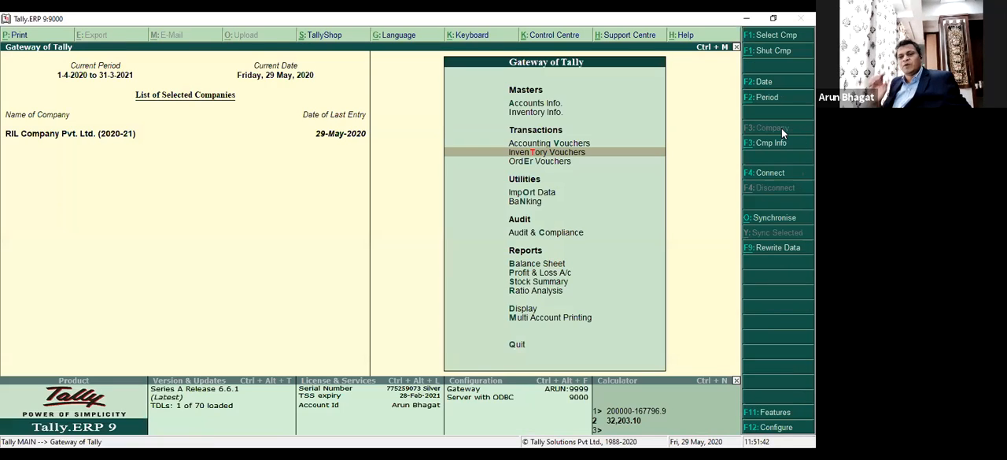
Open the Stock Journal voucher type for alteration from the account masters.
key(Up)
key(Up)
key(Up)
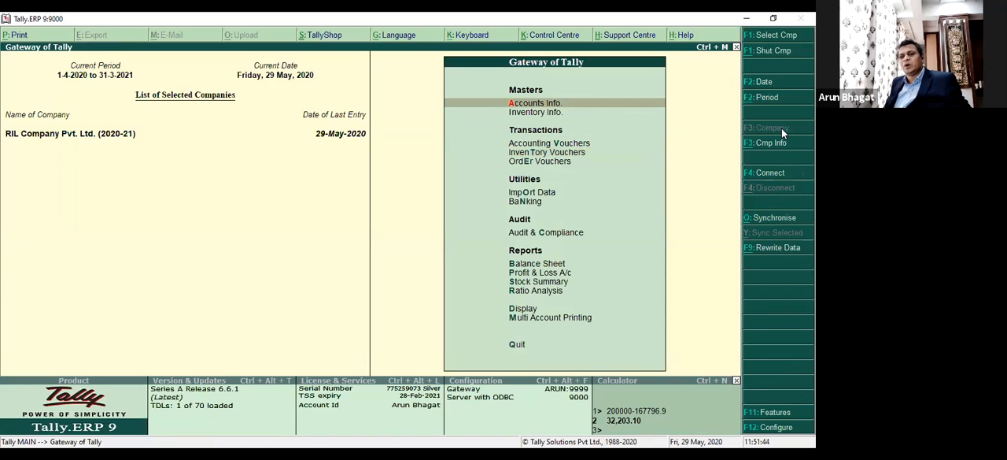
key(Return)
key(Down)
key(Down)
key(Down)
key(Down)
key(Down)
key(Down)
key(Up)
key(Return)
key(Down)
key(Down)
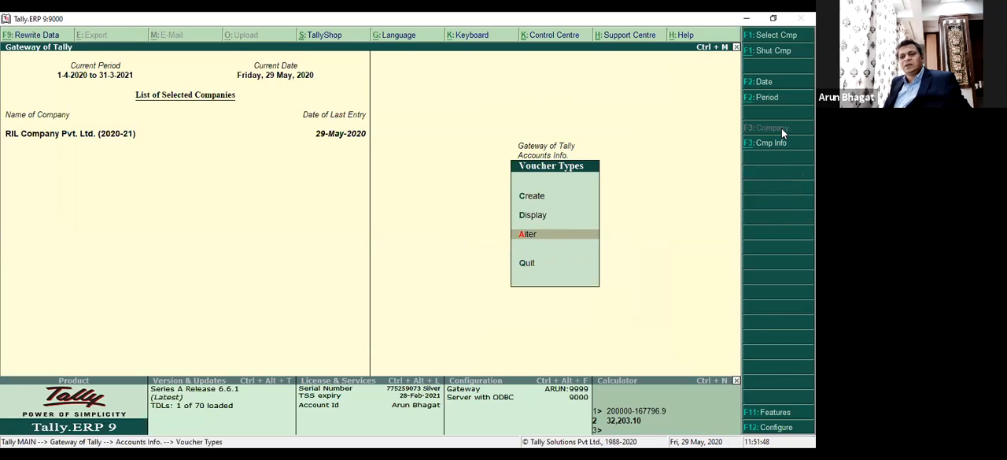
key(Return)
text(Stoc)
key(Return)
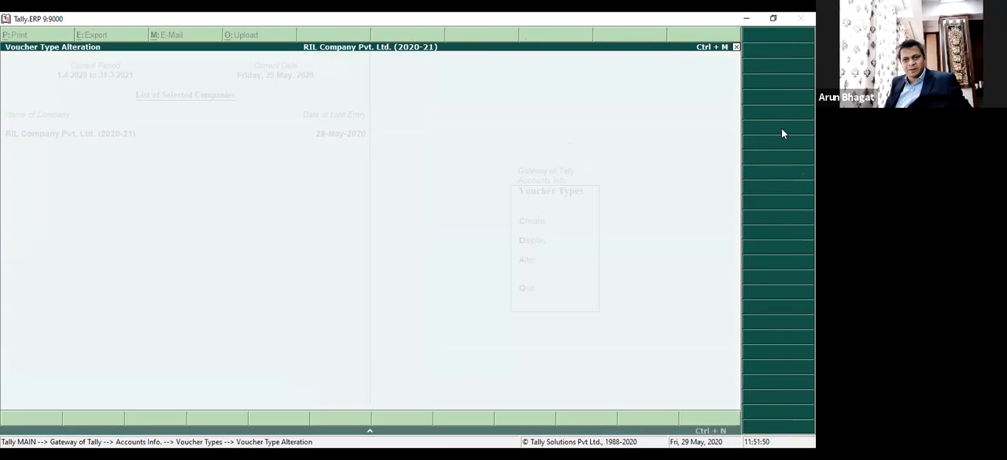
Examine the inter-godown transfer setting of the Stk Trf class, and leave the voucher type without saving changes.
key(Return)
key(Return)
key(Return)
key(Return)
key(Return)
key(Return)
key(Return)
key(Return)
key(Return)
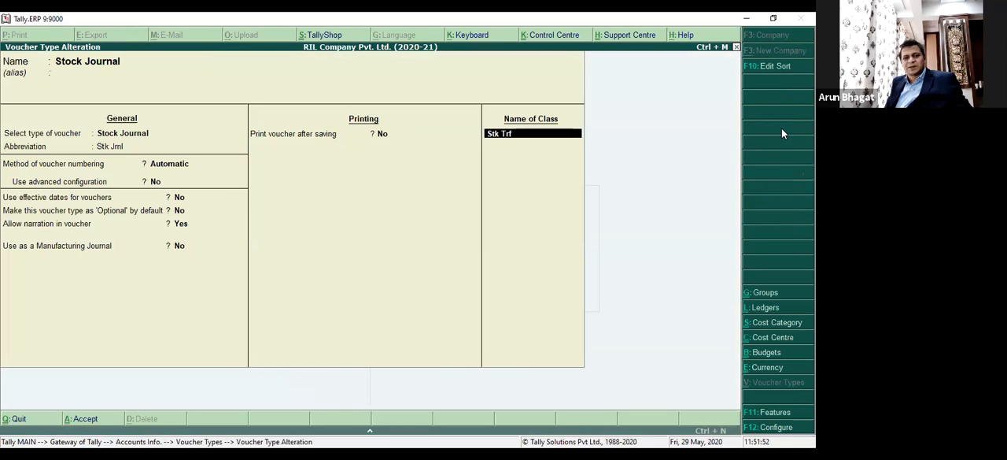
key(Return)
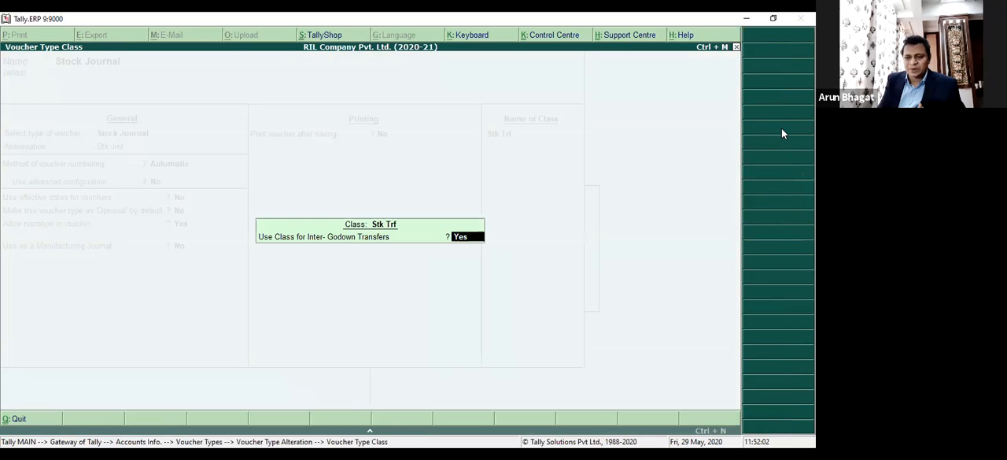
key(Escape)
key(Return)
key(Escape)
key(Return)
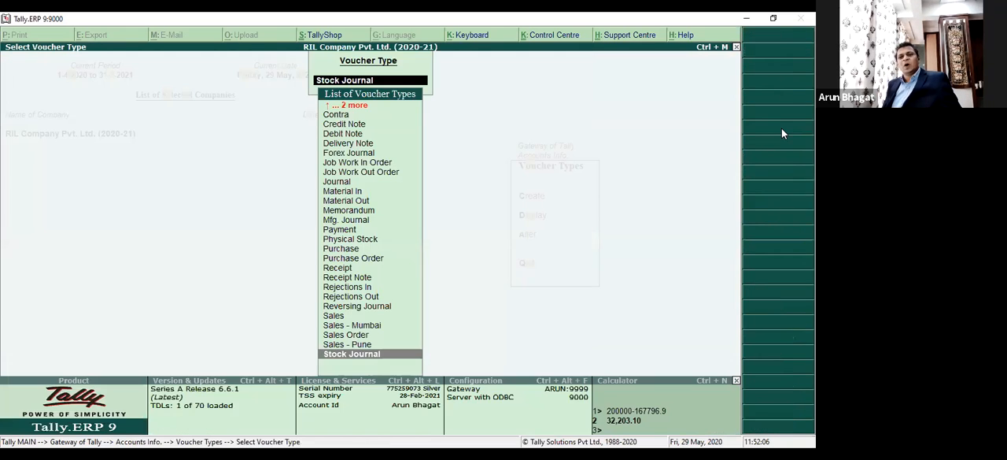
key(Escape)
key(Escape)
key(Down)
key(Down)
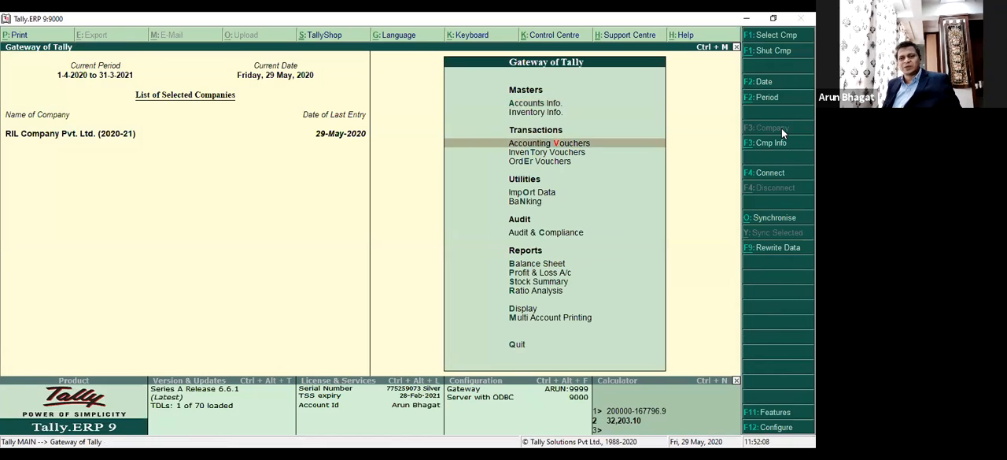
key(Return)
key(Escape)
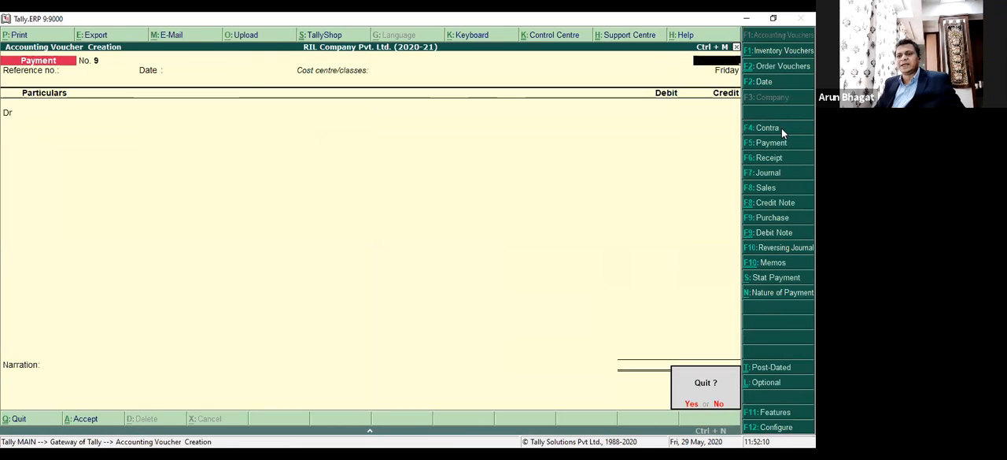
key(Return)
Start a new stock journal inventory voucher using the voucher class Stk Trf.
key(Down)
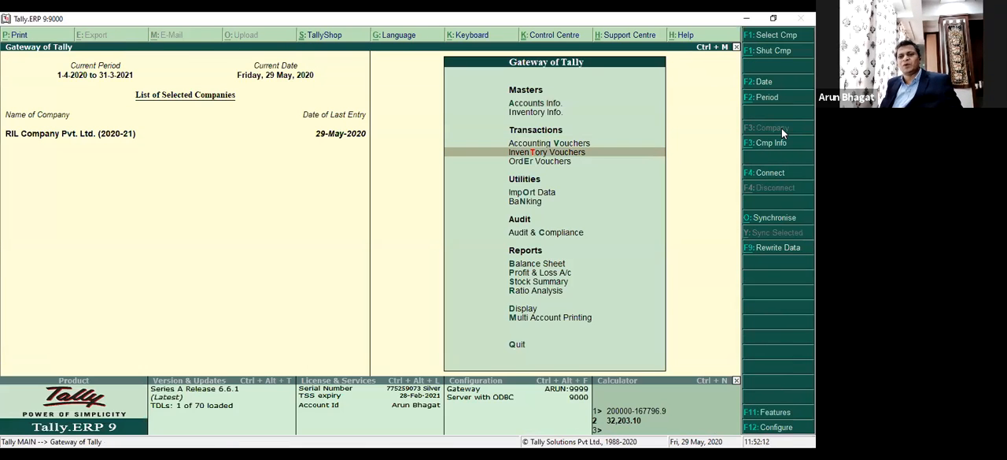
key(Return)
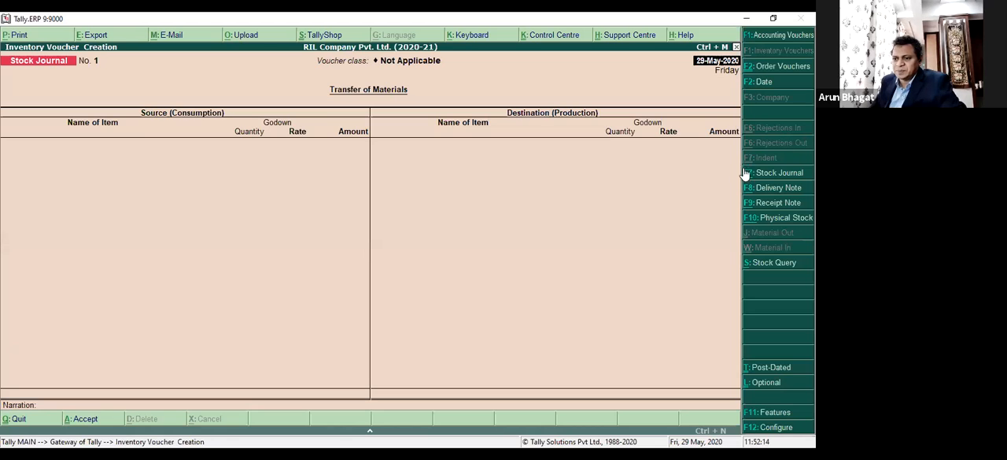
click(778, 175)
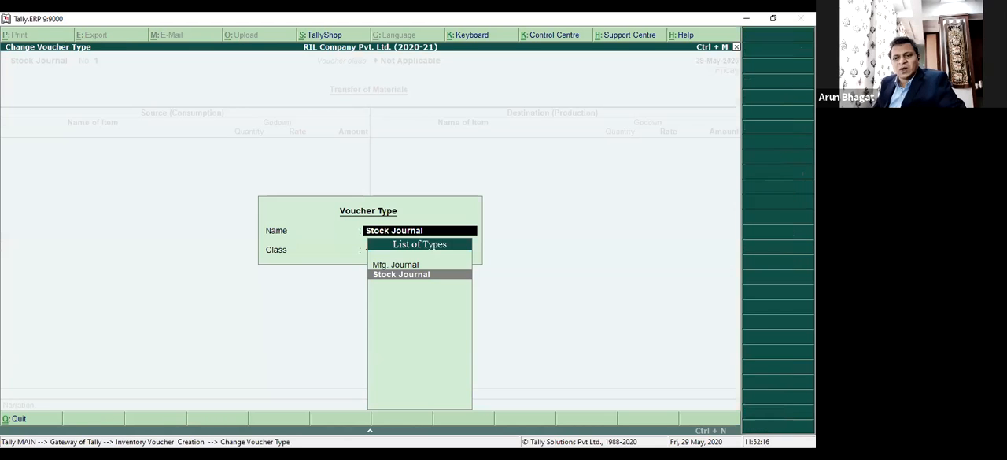
key(Return)
key(Down)
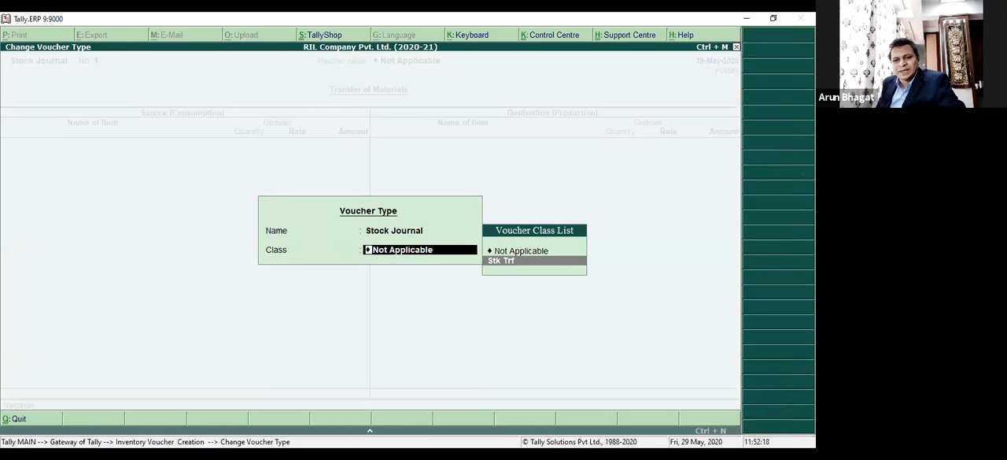
key(Return)
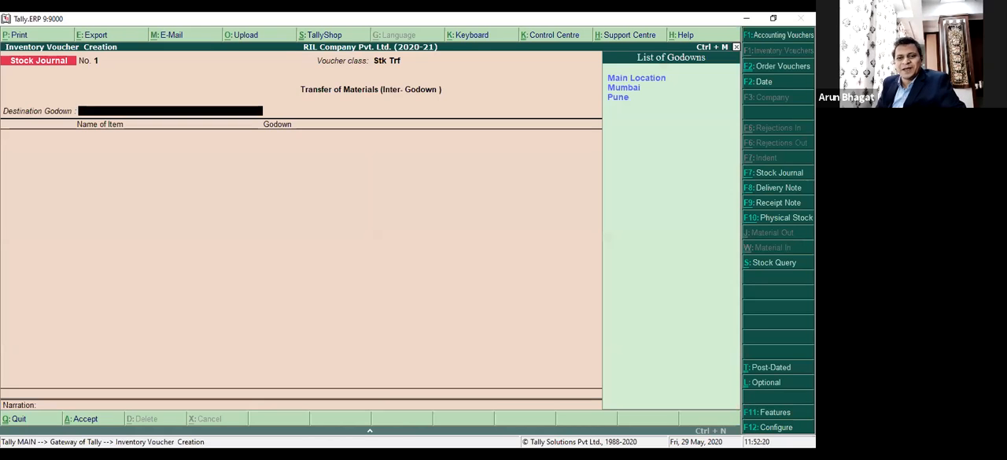
Set Pune as the destination godown and select LG LED 55 as the item to transfer.
key(Down)
key(Down)
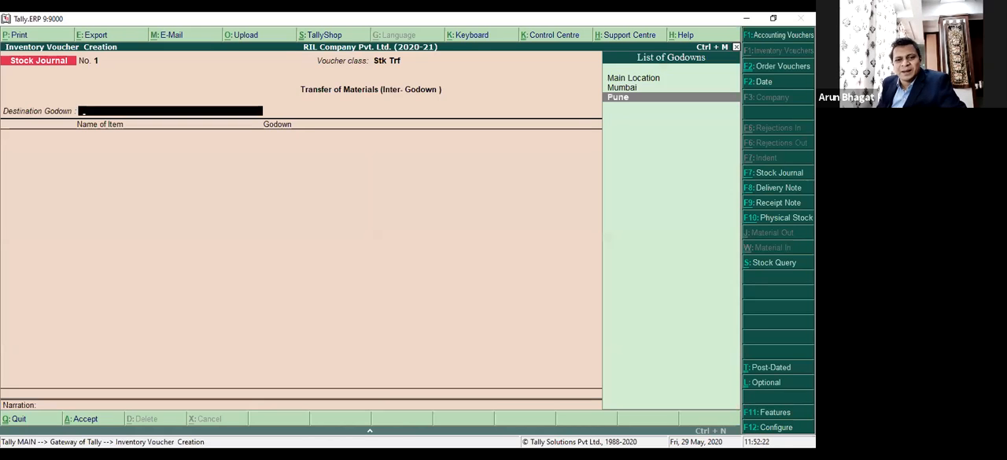
key(Return)
key(Down)
key(Down)
key(Down)
key(Down)
key(Down)
key(Down)
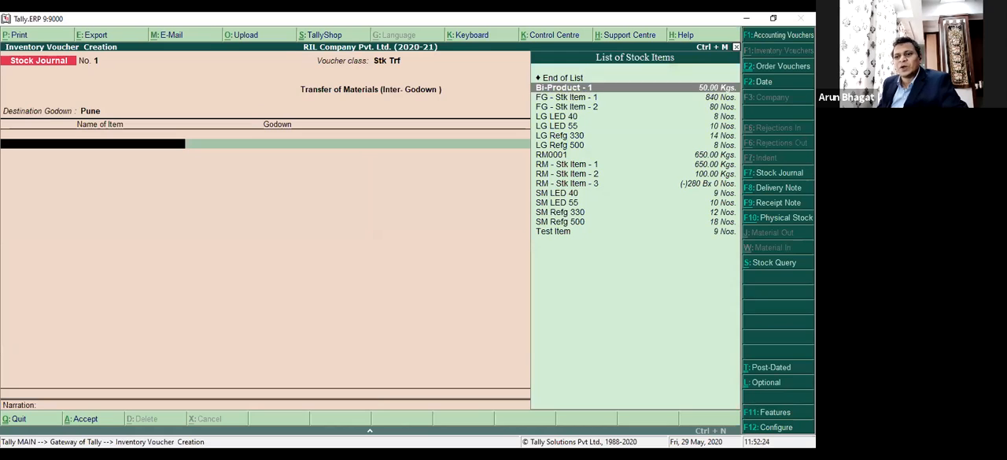
key(Up)
key(Up)
key(Return)
key(Return)
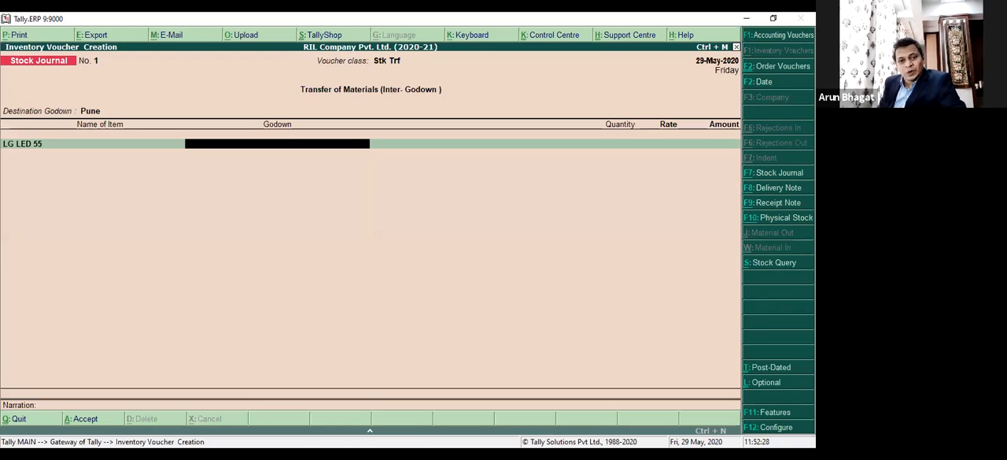
Take 3 Nos of LG LED 55 from the Mumbai godown at the default rate and save the stock journal.
key(Down)
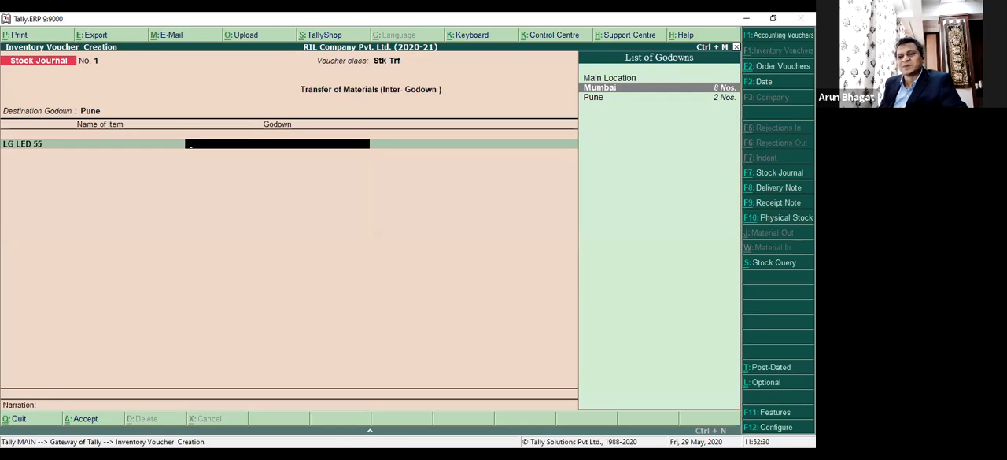
key(Return)
text(3)
key(Return)
key(Return)
key(Return)
key(Return)
key(Return)
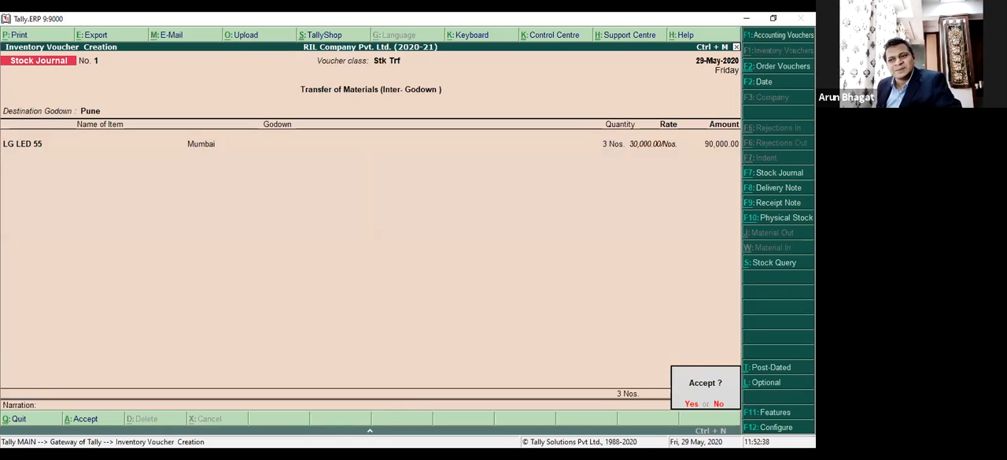
key(Return)
Leave voucher entry and open the Stock Summary report.
key(Escape)
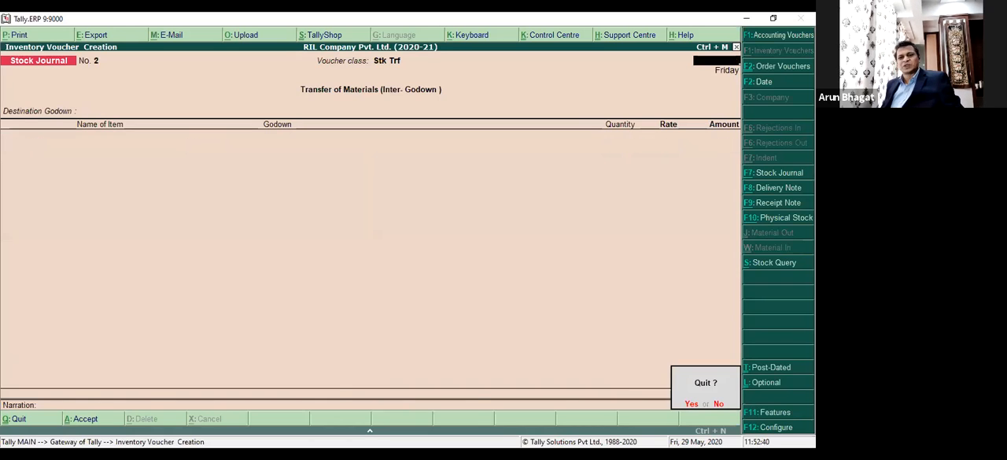
key(Return)
key(Down)
key(Down)
key(Down)
key(Down)
key(Down)
key(Down)
key(Down)
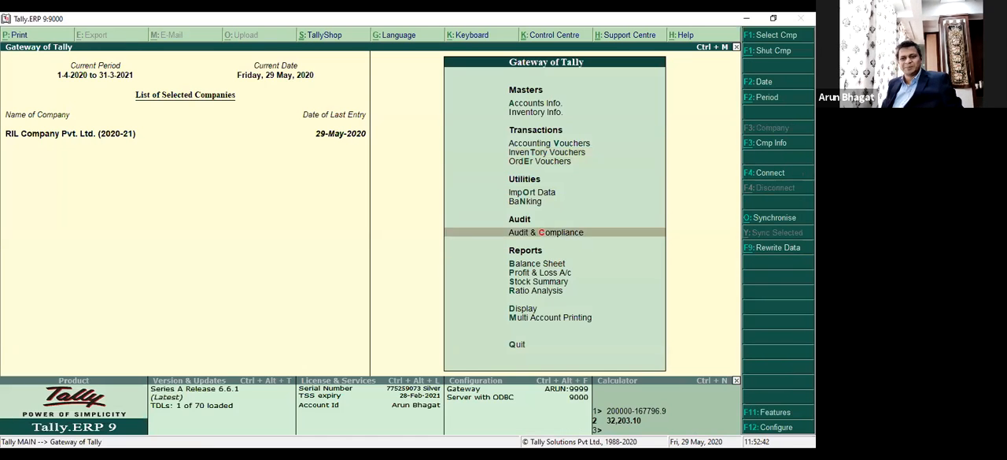
key(Return)
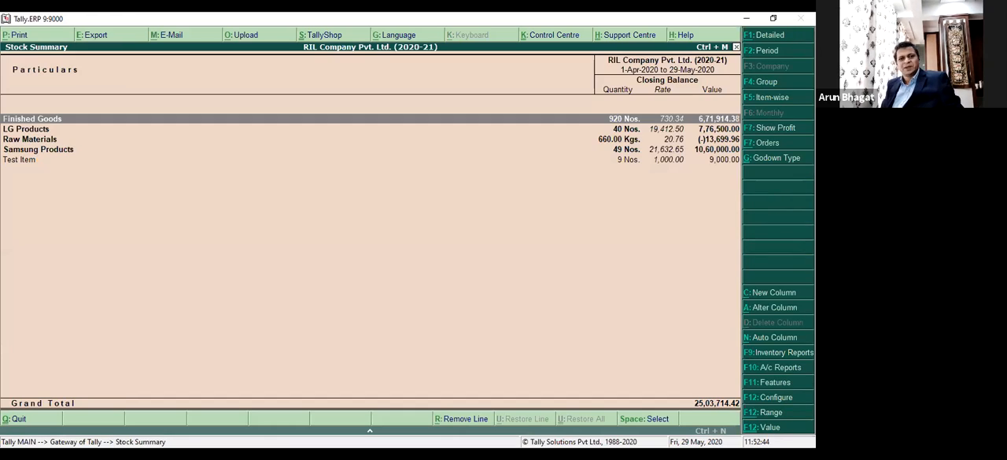
Expand LG Products in the stock summary and open its LG TVs group.
key(Down)
key(shift+Return)
key(Down)
key(Down)
key(shift+Return)
key(Down)
key(Down)
key(F12)
key(Escape)
key(Up)
key(Up)
key(Return)
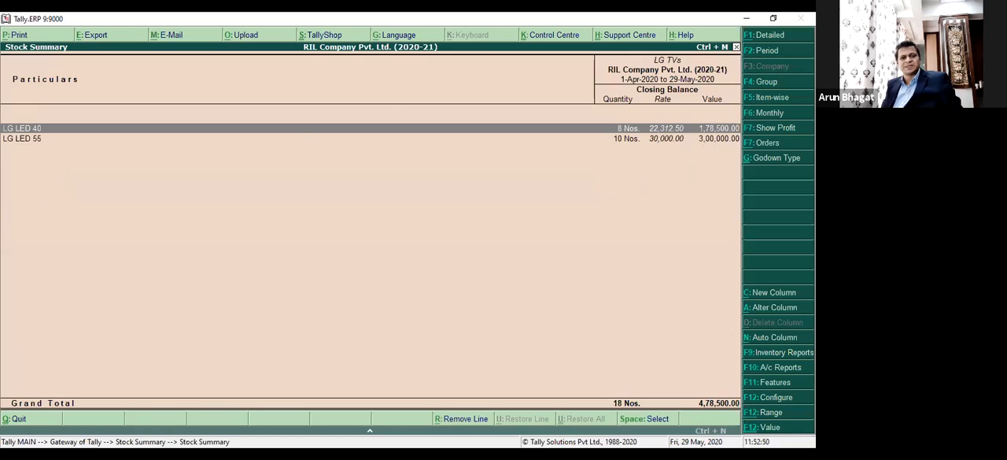
Configure the LG TVs stock summary to show the opening balance, goods inwards and goods outwards.
key(F12)
key(Down)
key(Down)
key(Down)
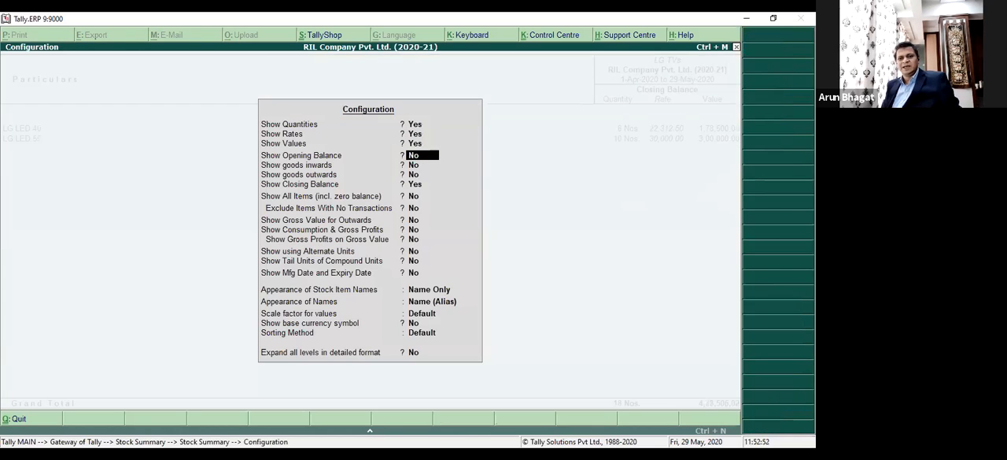
key(y)
key(y)
key(y)
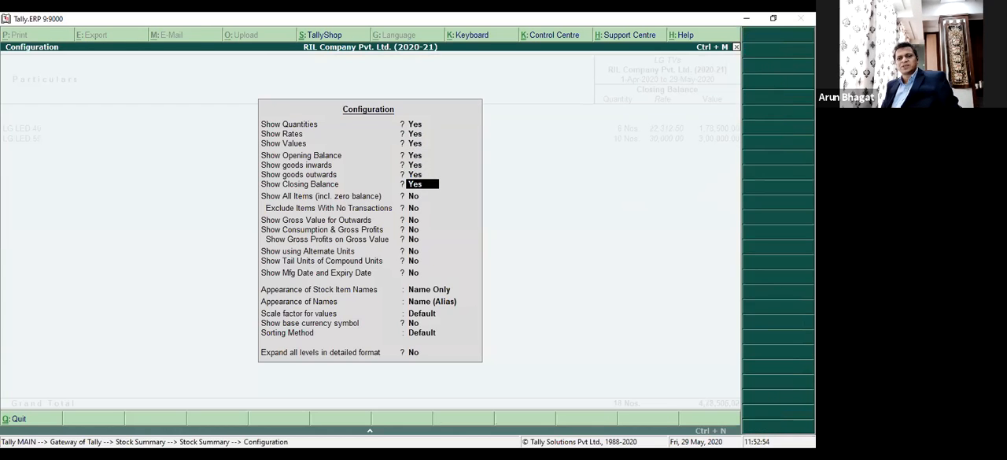
key(ctrl+a)
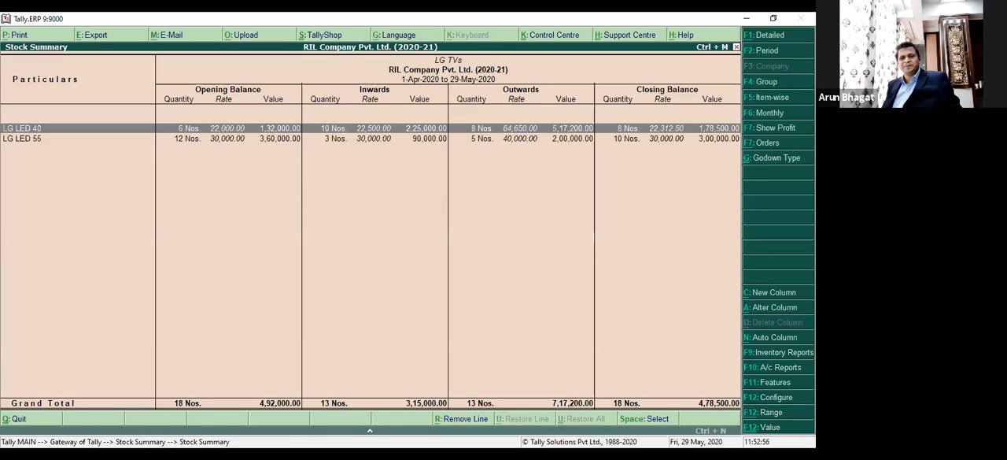
Drill down to the May stock vouchers of LG LED 55 and examine the stock journal entry's inward and outward quantities.
key(Down)
key(Up)
key(Down)
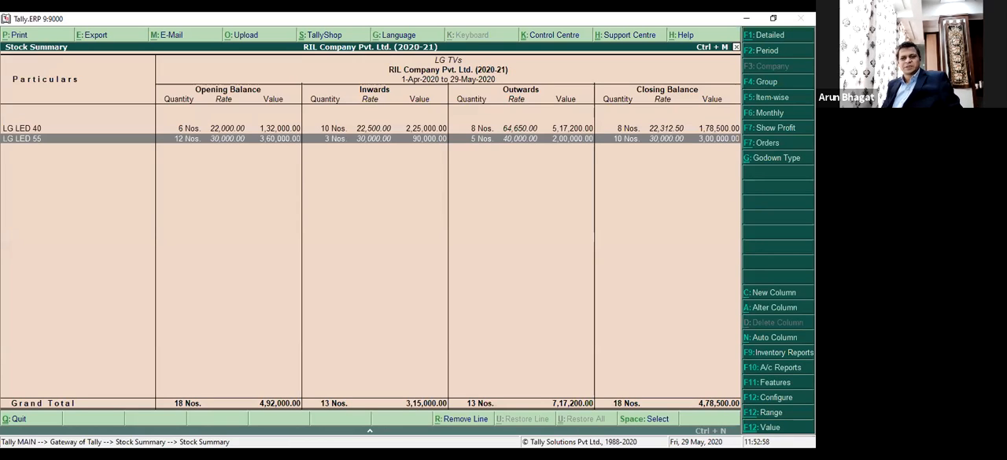
key(Return)
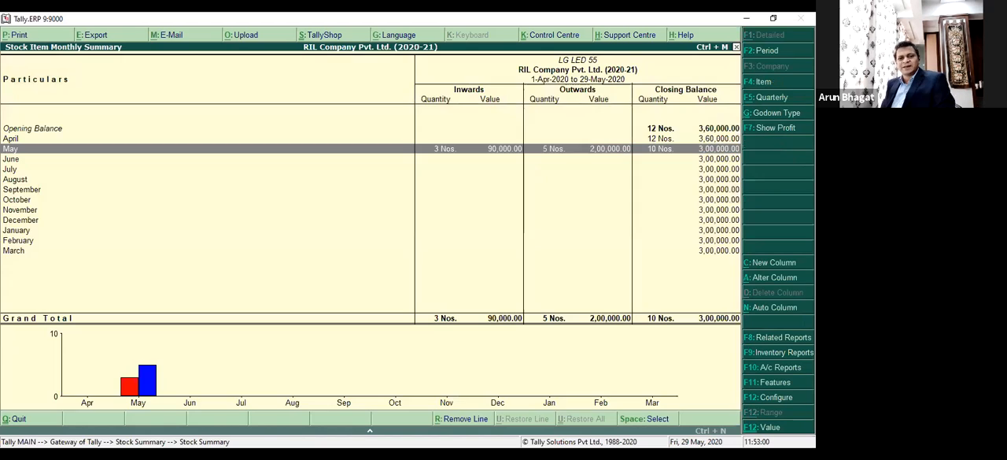
key(Return)
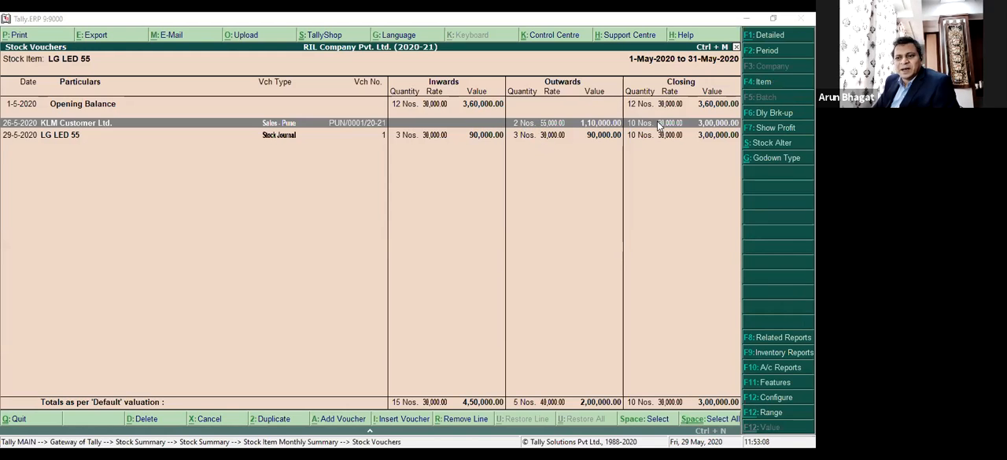
click(71, 138)
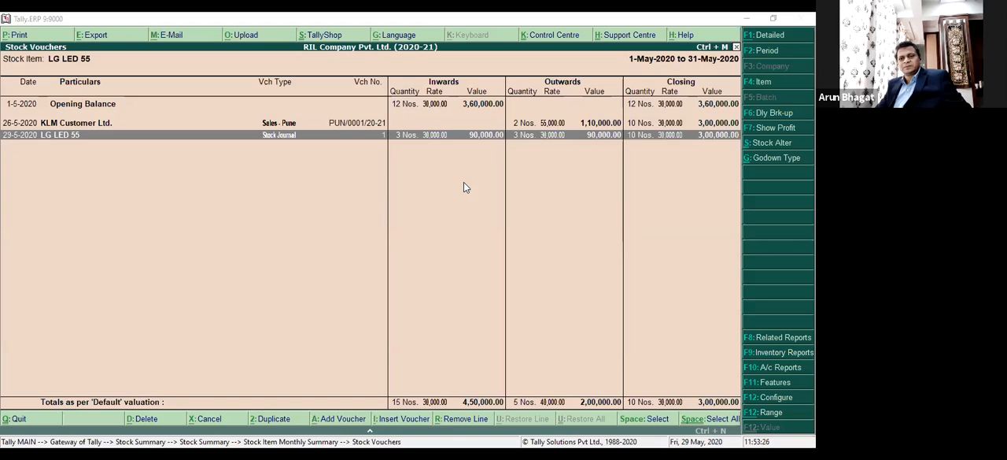
Close the stock reports, return to inventory voucher entry and view the blank Delivery Note and Receipt Note vouchers.
key(Escape)
key(Escape)
key(Escape)
key(Escape)
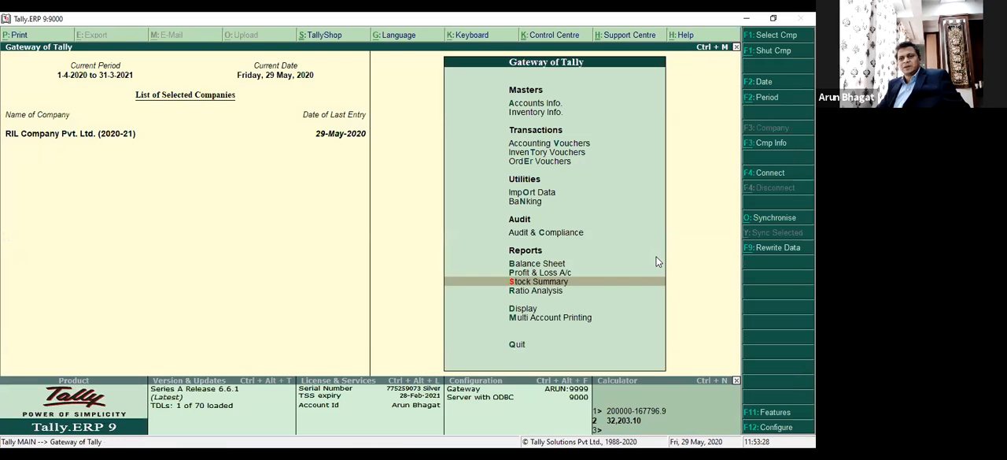
key(Up)
key(Up)
key(Up)
key(Up)
key(Up)
key(Up)
key(Up)
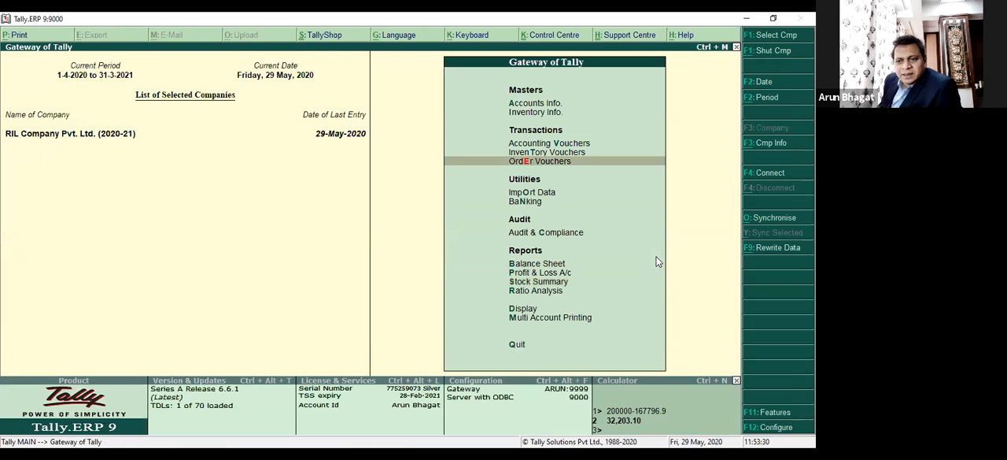
key(Return)
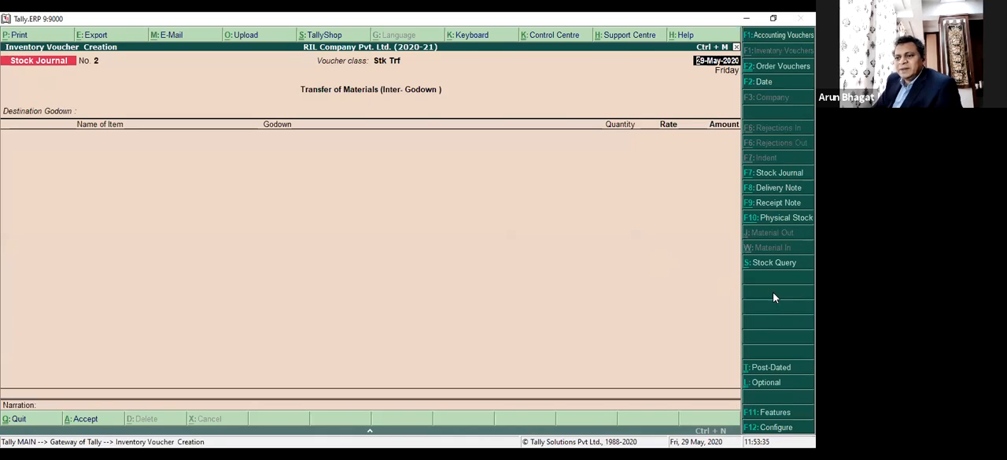
click(781, 195)
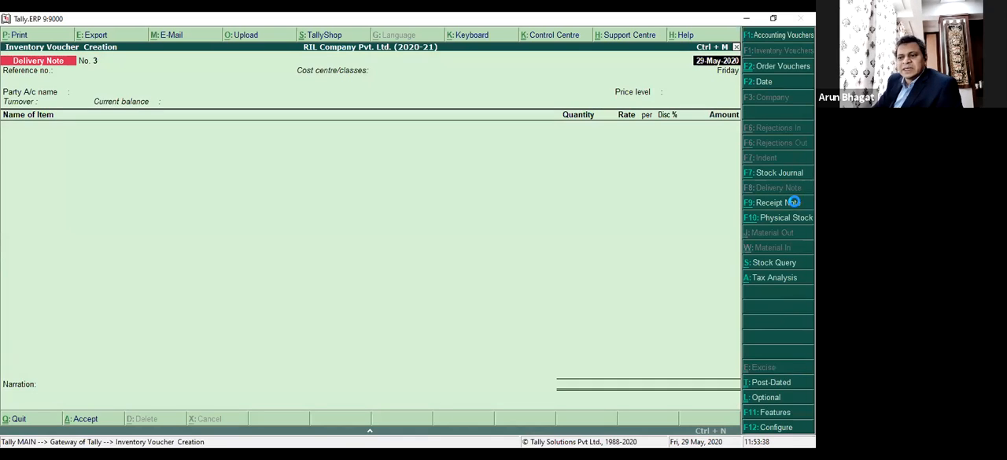
click(790, 204)
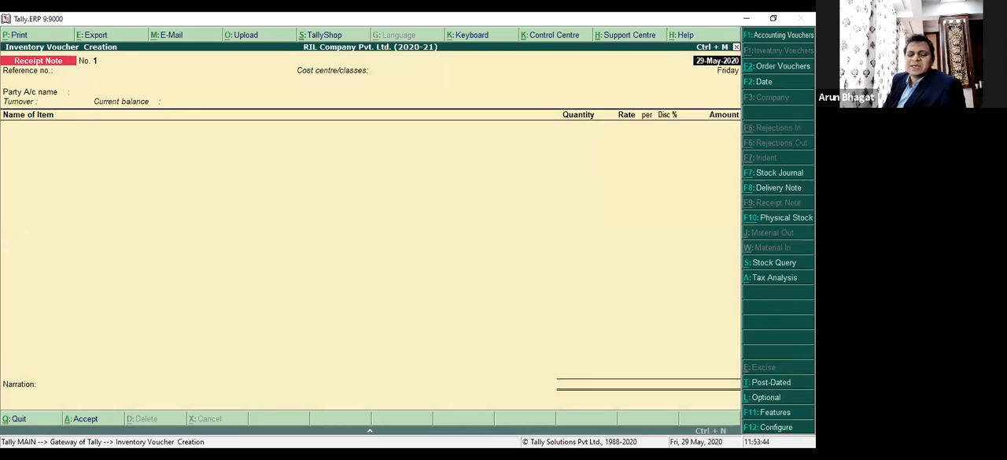
Switch from the Receipt Note to a Physical Stock voucher dated 29-May-2020 and select the stock item LG LED 55.
key(Return)
key(Return)
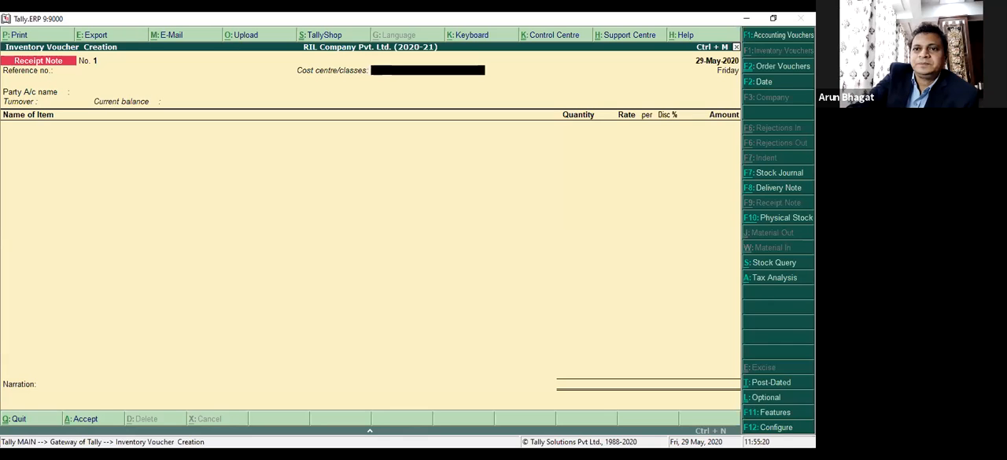
click(768, 222)
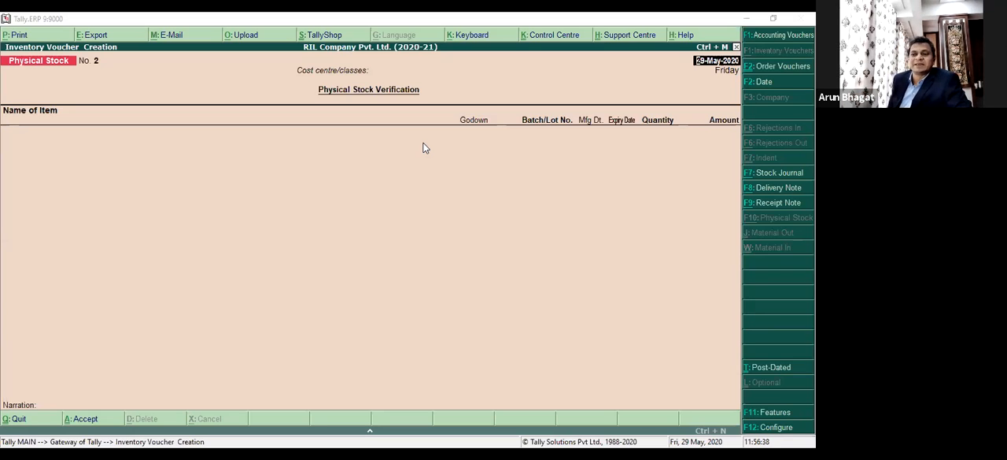
key(Return)
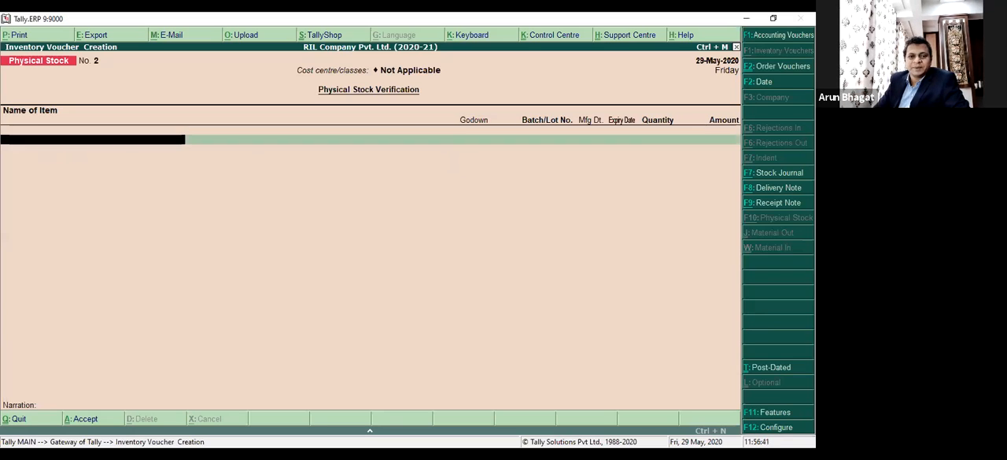
key(Down)
key(Down)
key(Down)
key(Down)
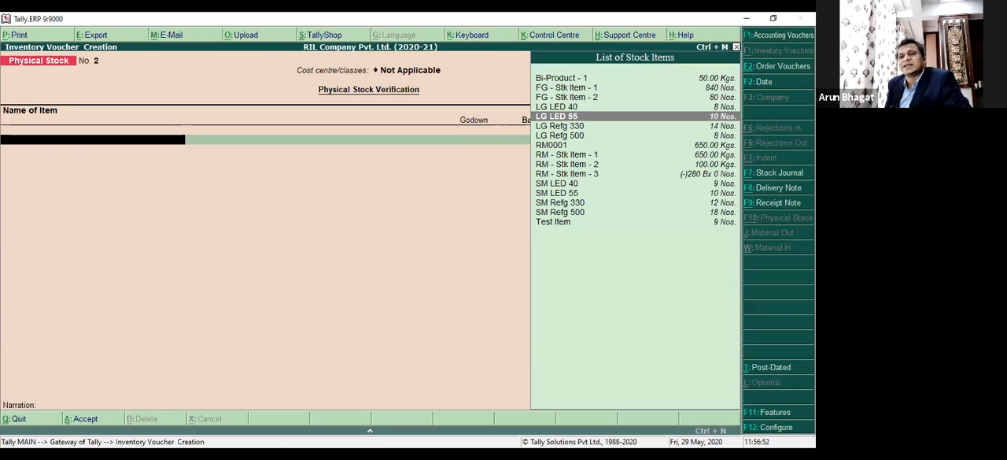
key(Return)
key(Return)
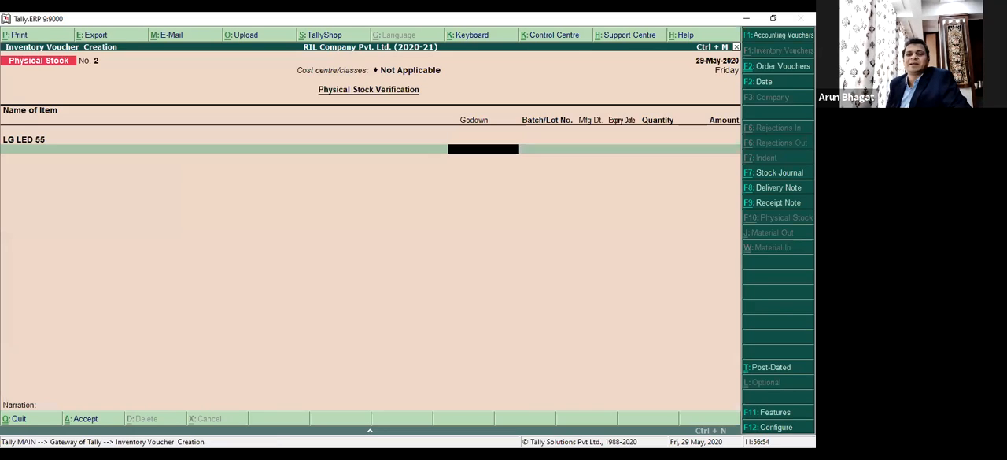
Record the physical stock of LG LED 55 as 4 Nos. in Mumbai and 5 Nos. in Pune, and save the voucher.
key(Down)
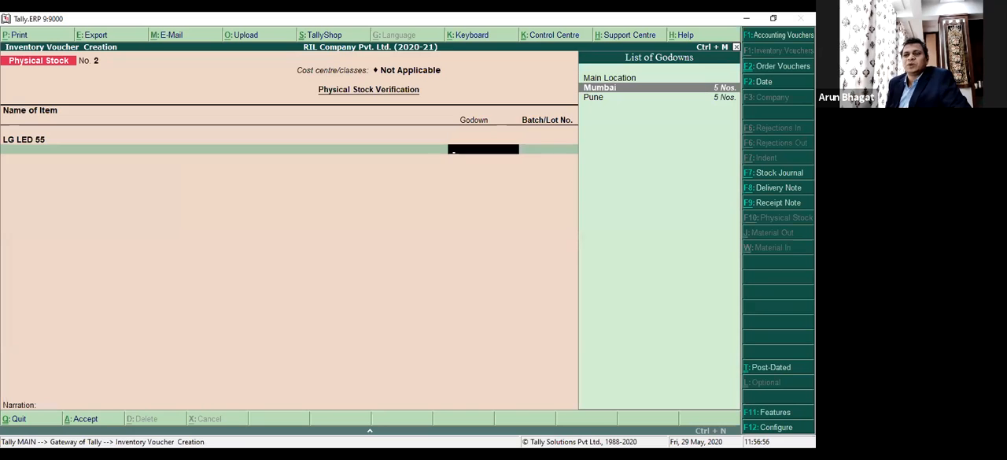
key(Return)
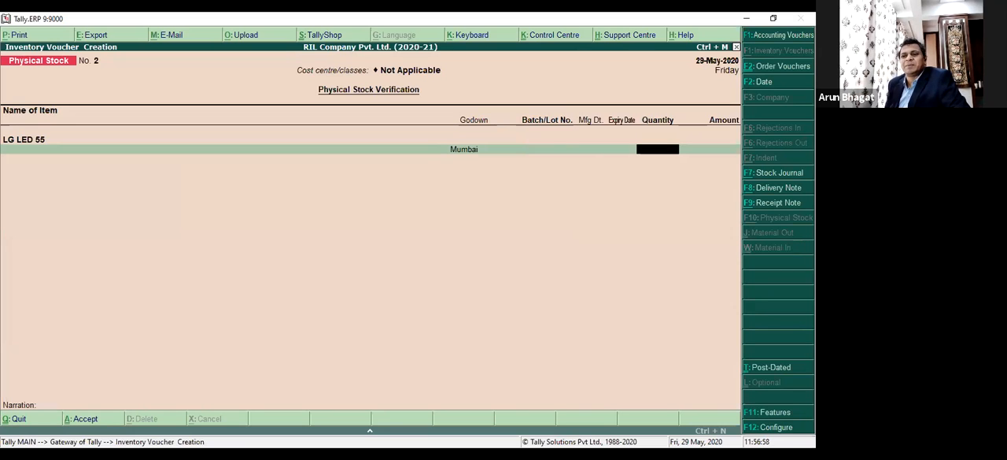
text(4)
key(Return)
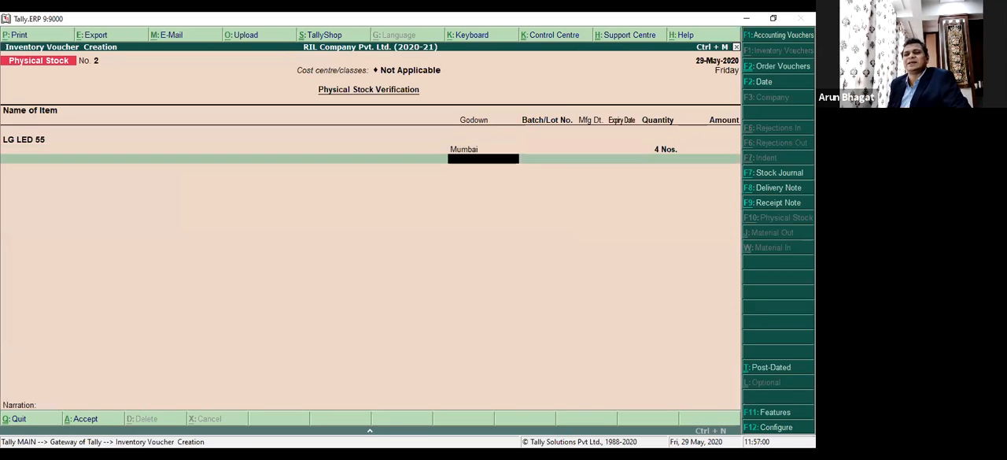
text(P)
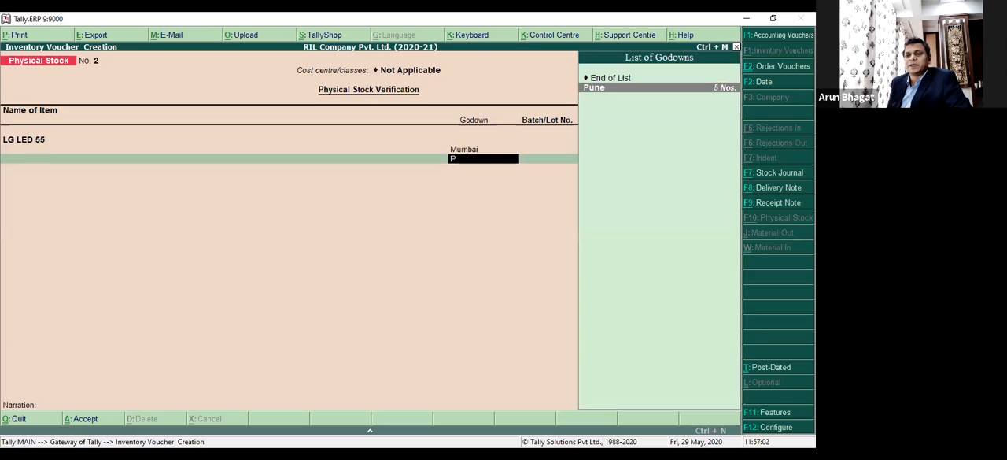
key(Return)
text(5)
key(Return)
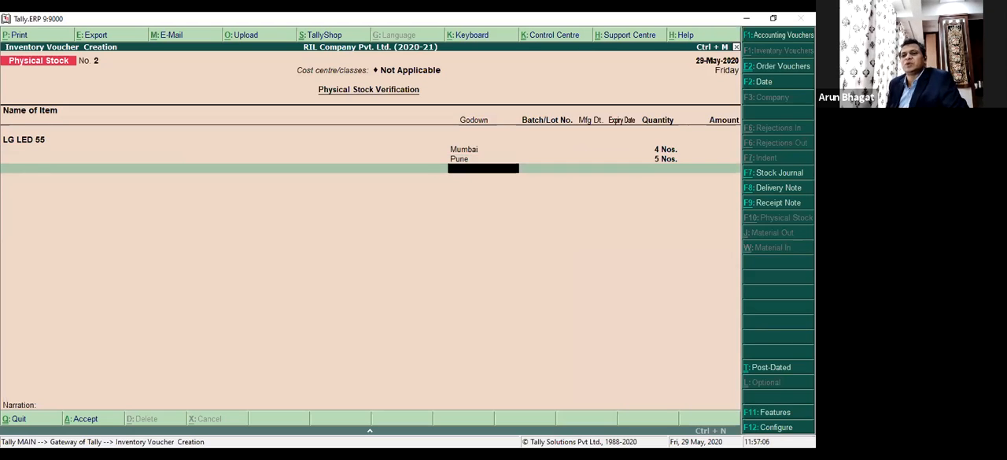
key(Return)
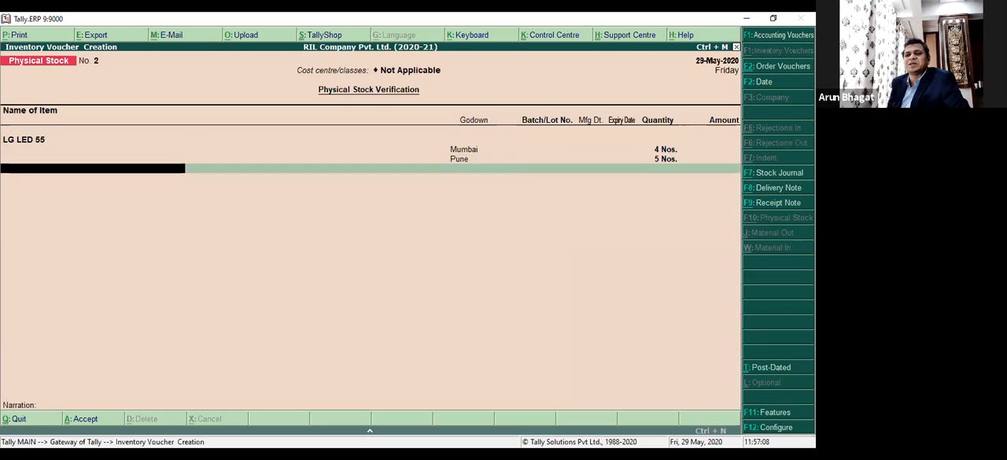
key(Return)
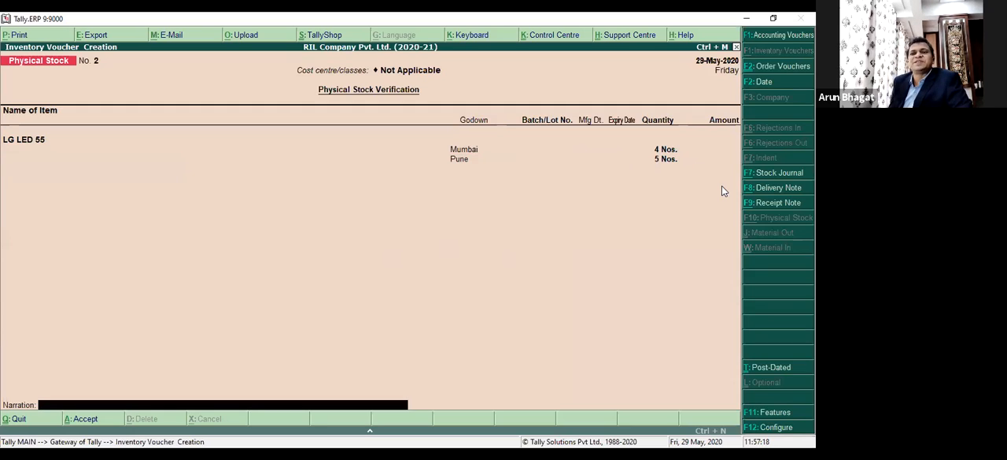
key(Return)
key(y)
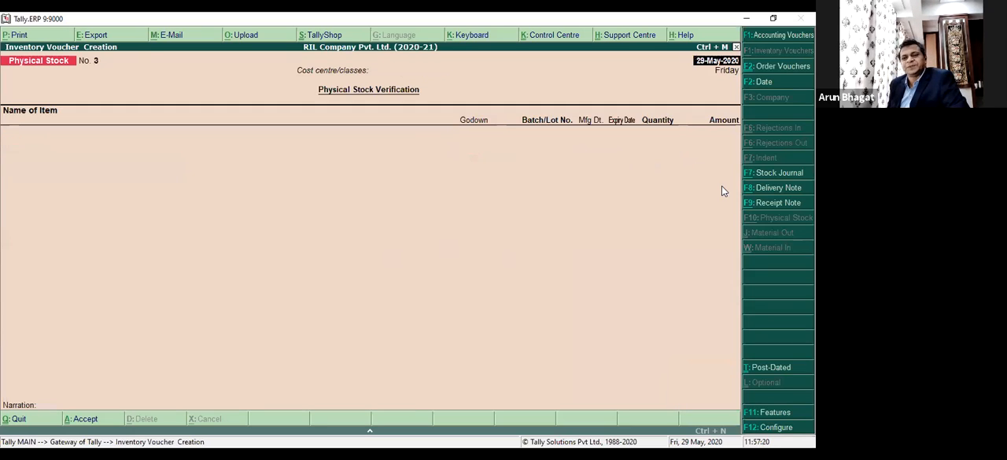
Leave voucher entry and open the LG TVs group under LG Products in the stock summary, selecting LG LED 55.
key(Escape)
key(y)
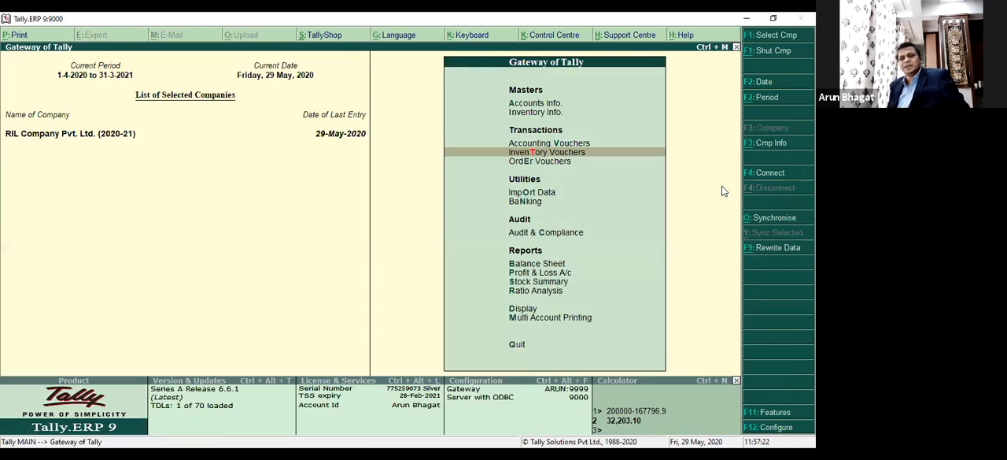
key(s)
key(Down)
key(Return)
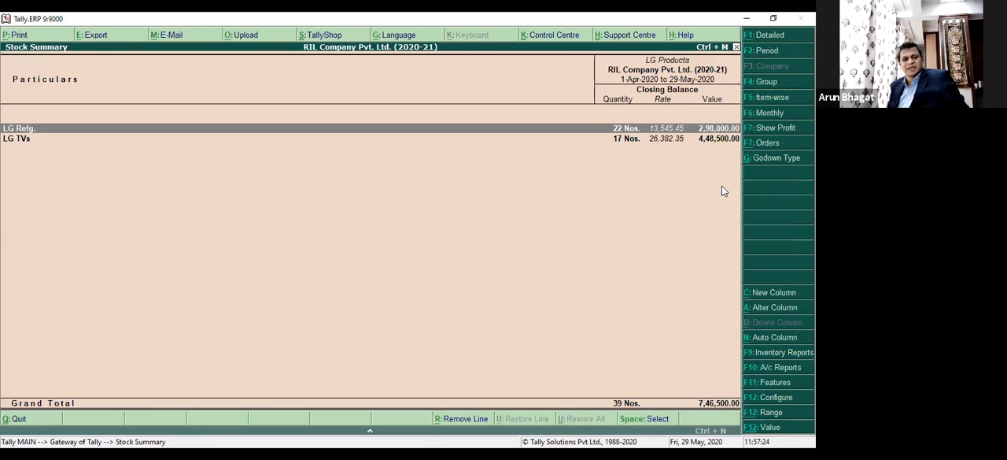
key(Down)
key(Return)
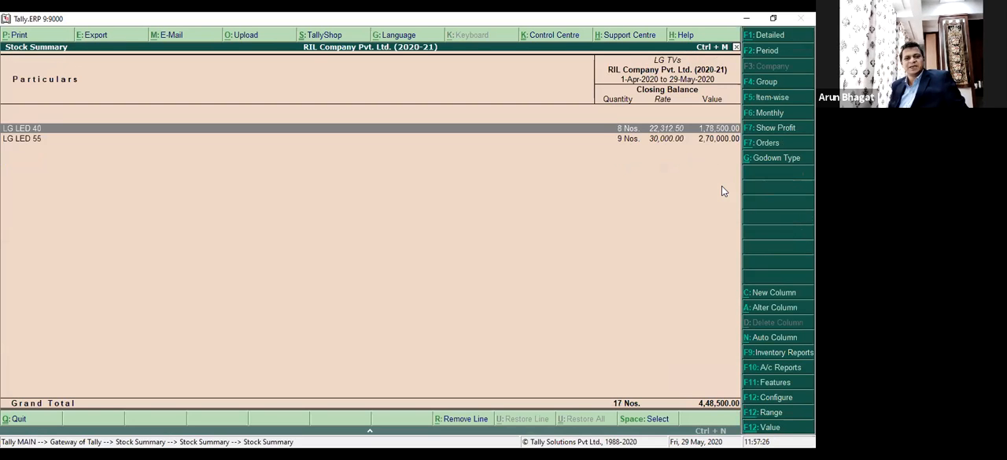
key(Down)
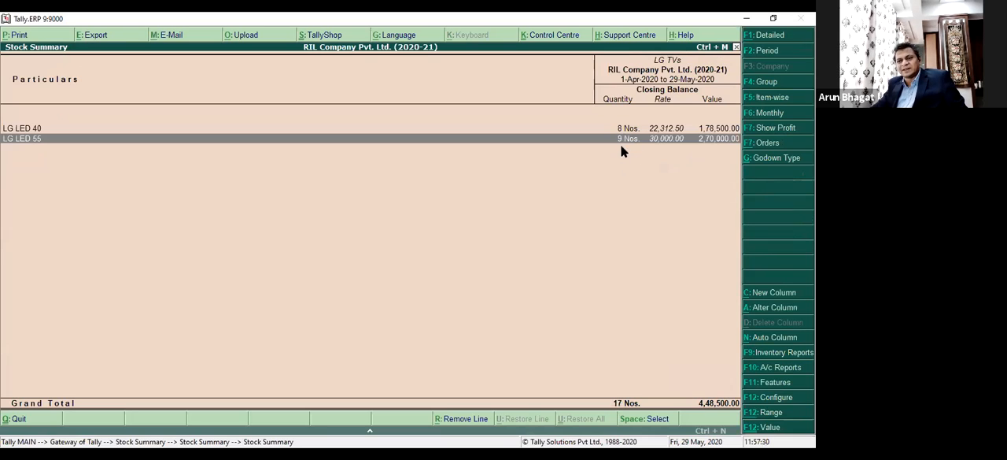
Compare the LG TVs closing balances by setting the report period's end to 28-5-2020 and back to 29-5-2020.
key(F2)
key(Return)
text(28.5)
key(Return)
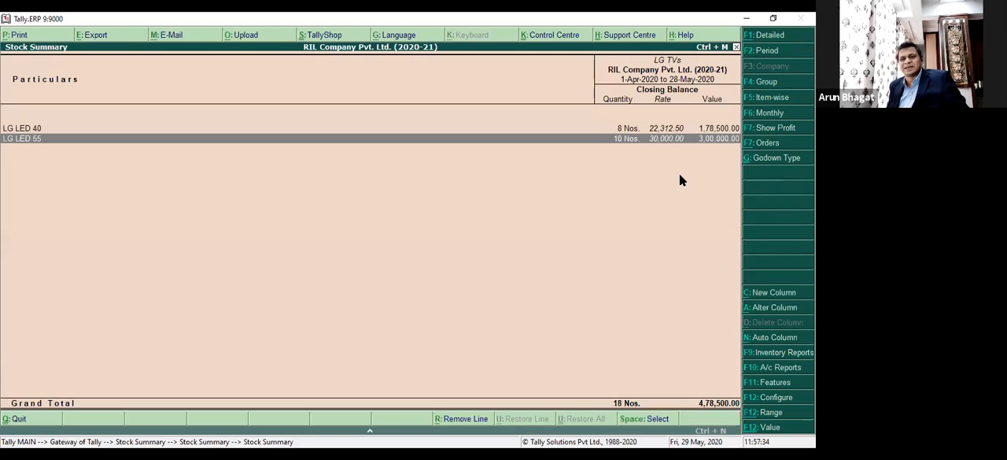
key(F2)
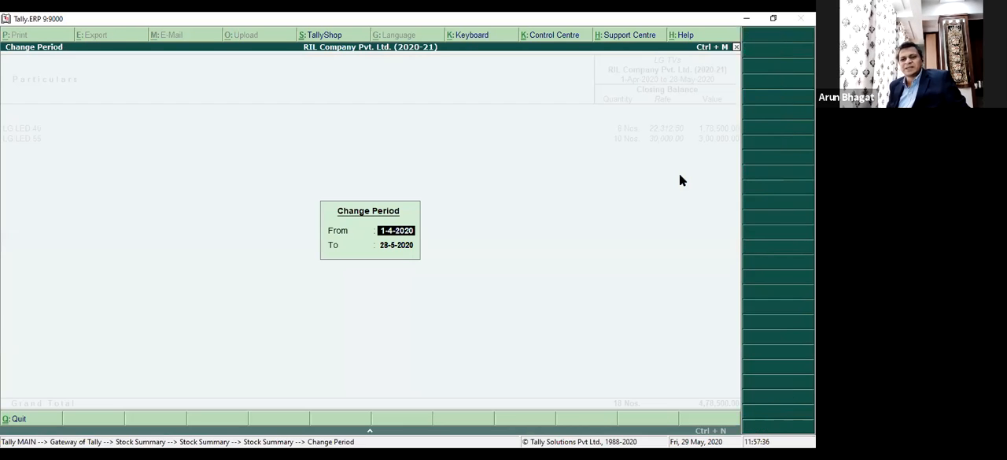
key(Return)
text(29)
key(Return)
key(Down)
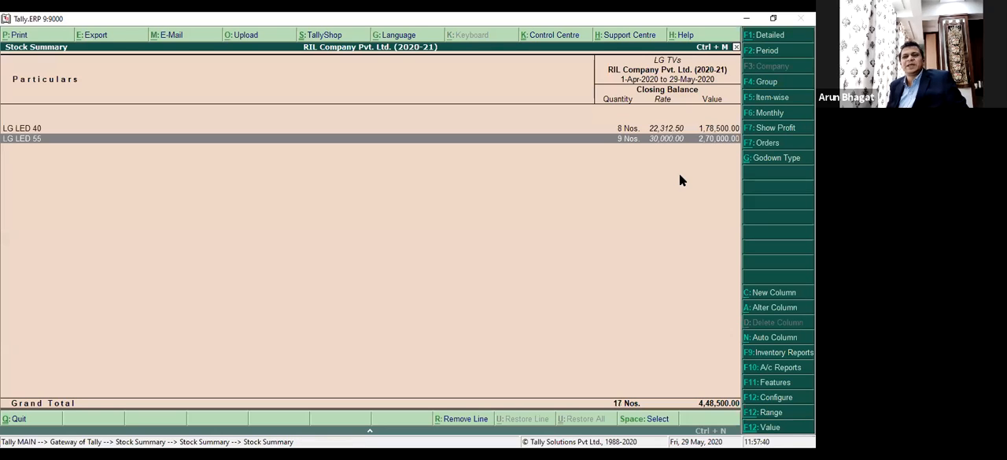
Drill down to the May stock vouchers of LG LED 55 and examine the Physical Stock entry.
key(Return)
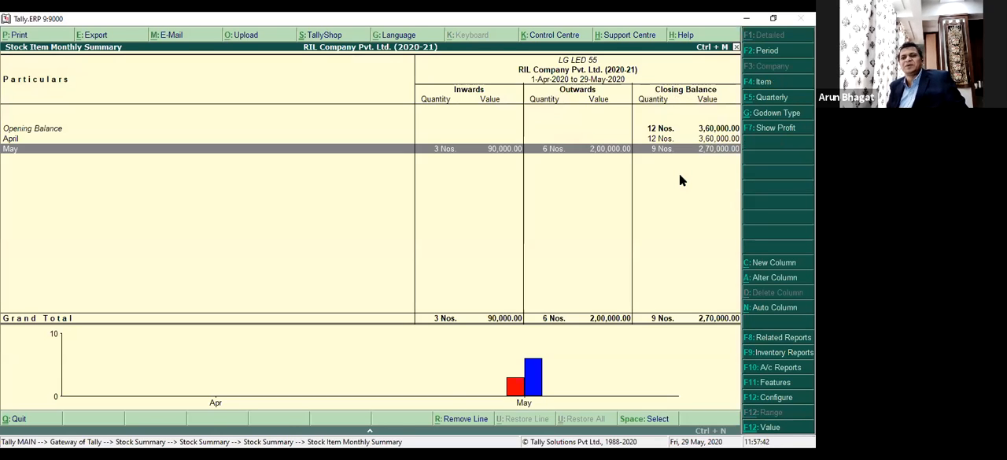
key(Return)
key(Down)
key(Down)
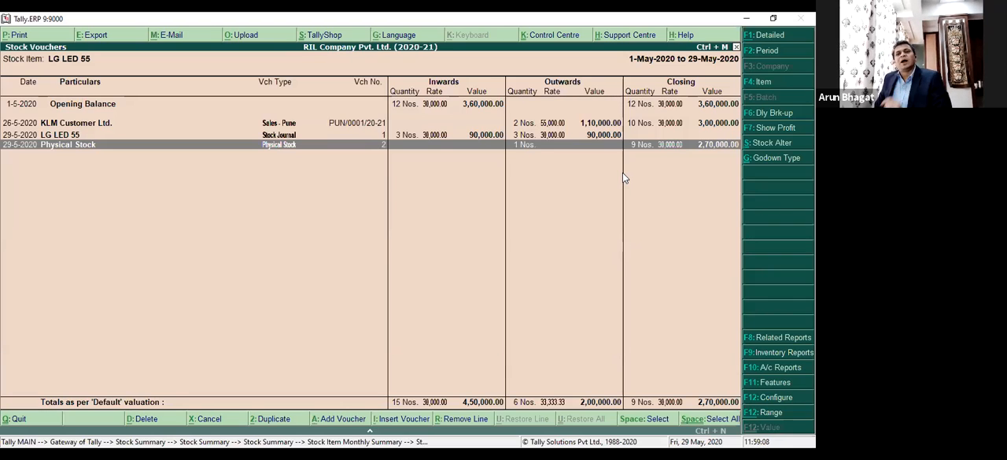
Close the LG LED 55 stock reports and return to the Gateway of Tally.
key(Escape)
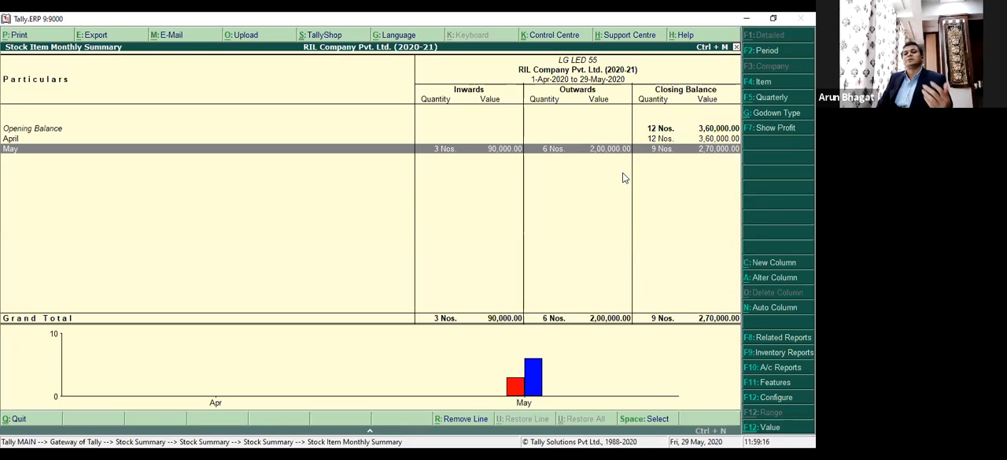
key(Escape)
key(Escape)
key(Escape)
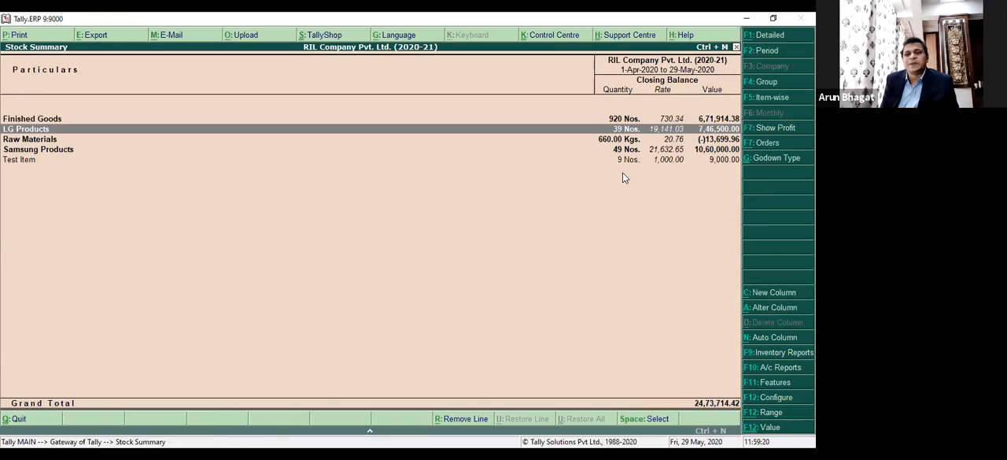
key(Escape)
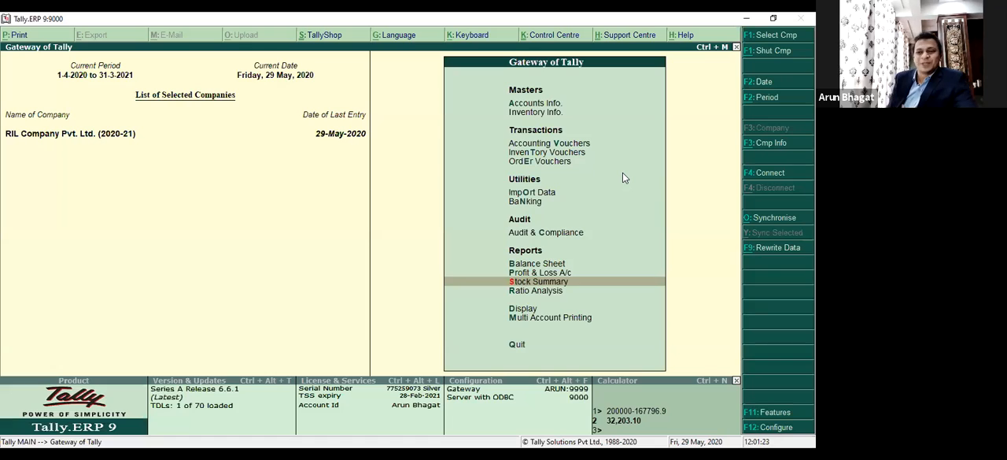
Open order voucher entry to view the blank Sales Order voucher, and return to the Gateway of Tally.
key(Up)
key(Up)
key(Up)
key(Up)
key(Up)
key(Up)
key(Up)
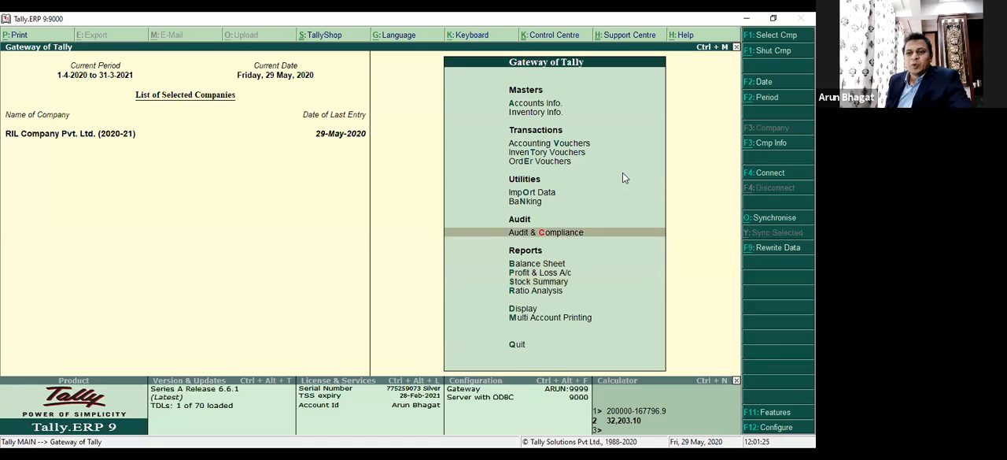
key(Down)
key(Return)
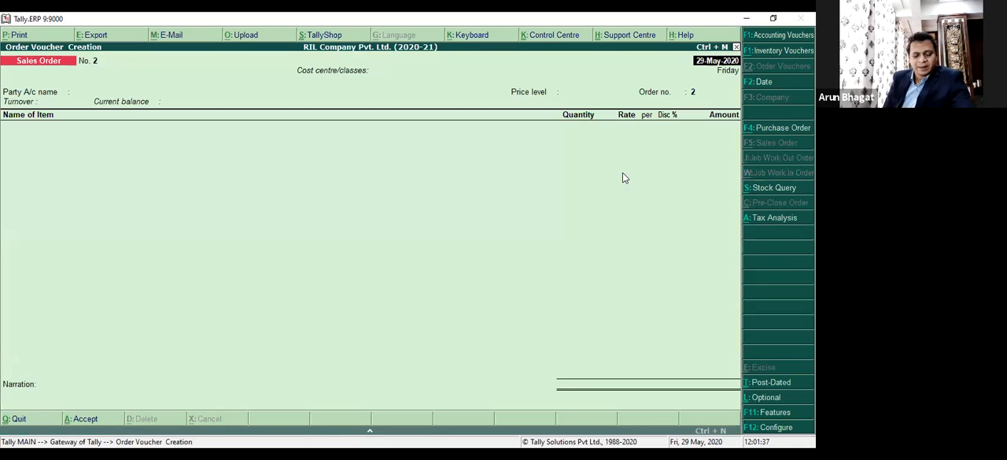
key(Escape)
key(Return)
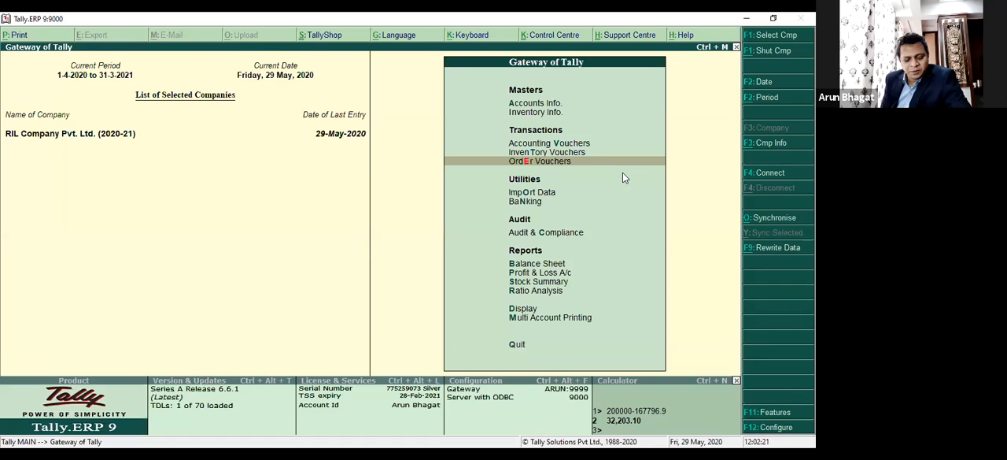
Drill down from the stock summary through LG TVs to the May vouchers of LG LED 55 and open the Physical Stock voucher for alteration.
key(s)
key(Down)
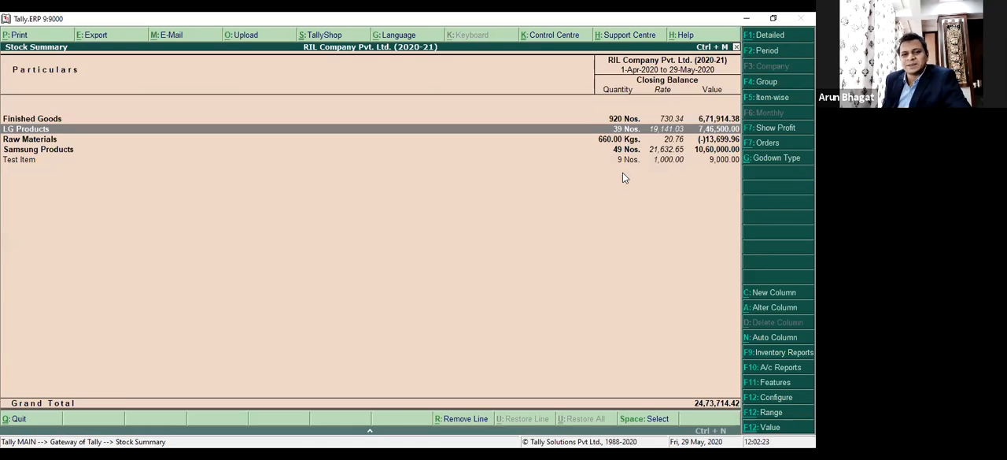
key(Return)
key(Return)
key(Down)
key(Return)
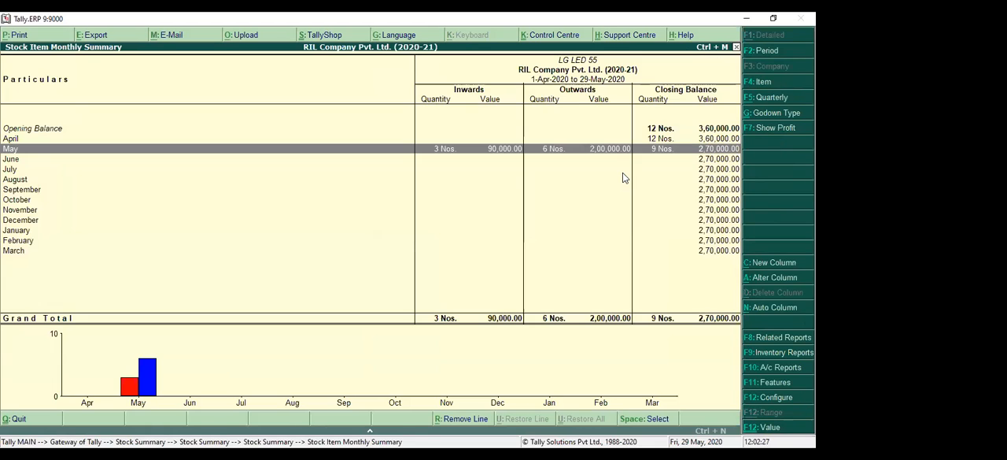
key(Return)
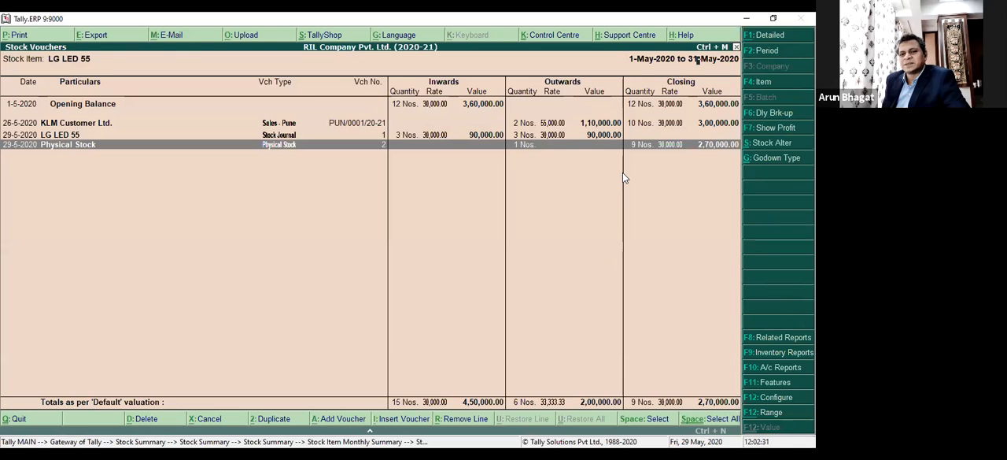
key(Return)
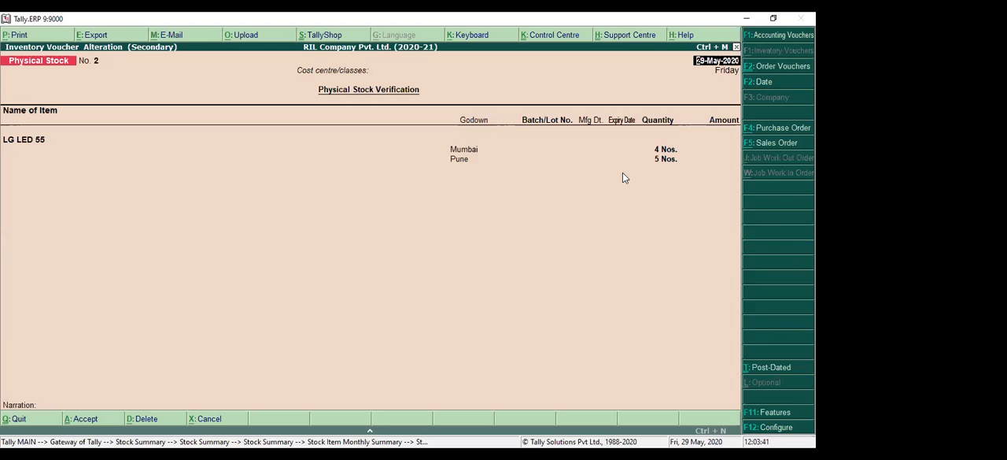
Enter the narration "To be investigated..." in the Physical Stock voucher and accept the alteration.
click(41, 404)
text(To be)
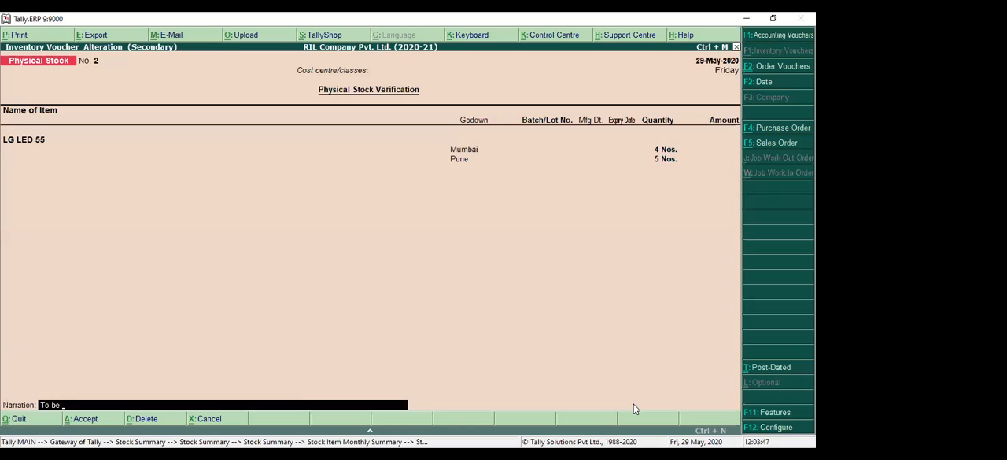
text( investigated)
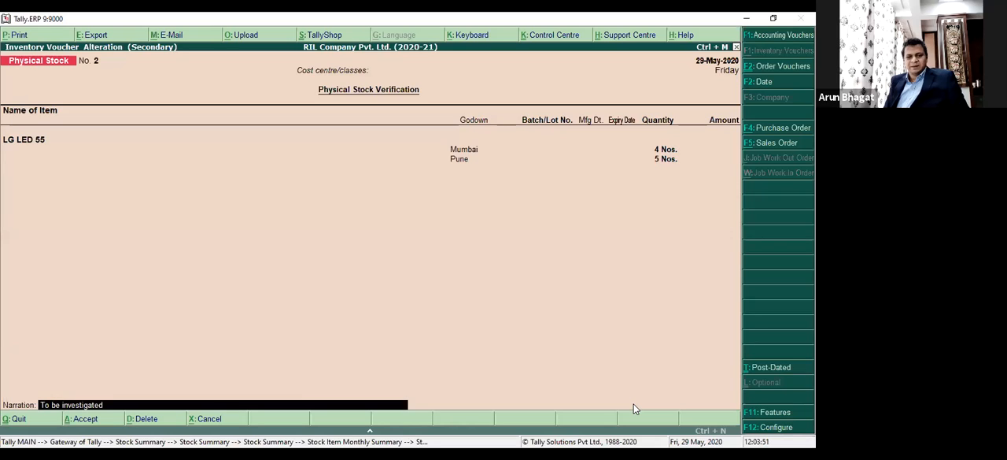
key(Return)
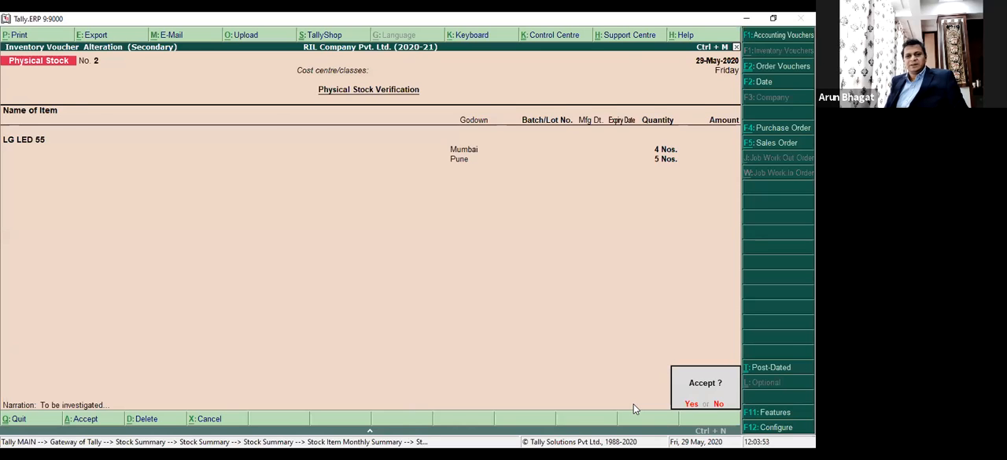
key(Return)
key(Return)
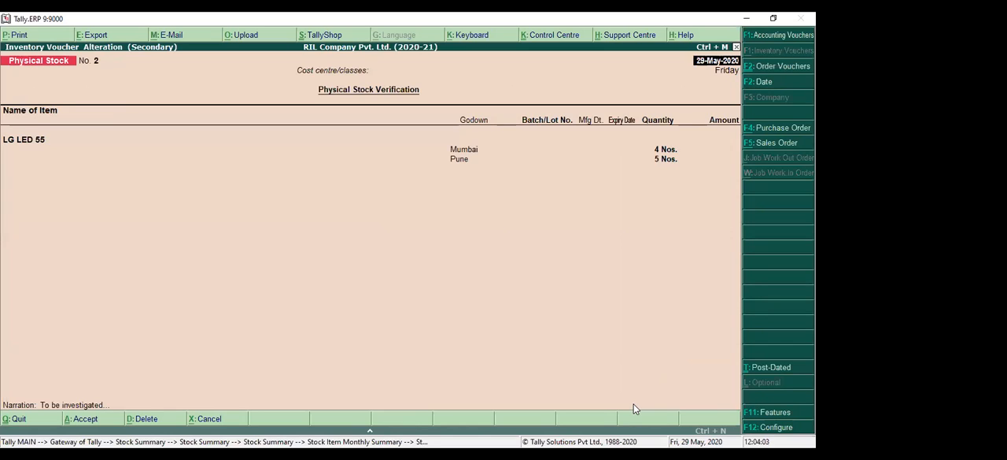
Reopen the Physical Stock voucher of LG LED 55 and review its configuration options for date skipping and additional item descriptions.
key(F12)
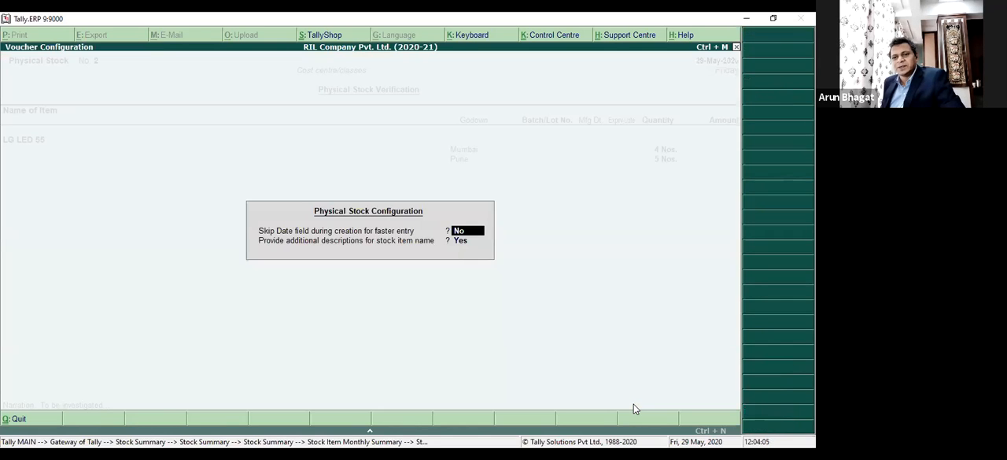
key(Return)
Try adding five lines of random sample text as descriptions of LG LED 55 in the Physical Stock voucher.
key(Return)
key(Return)
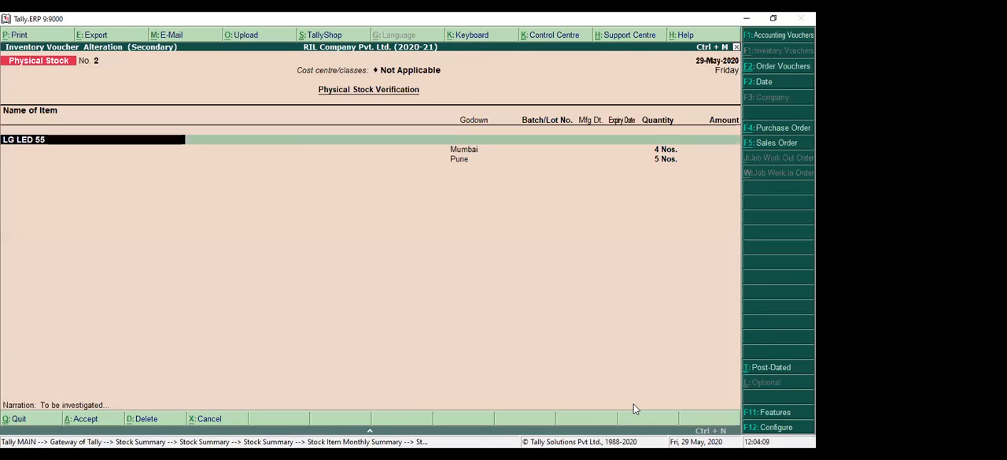
key(Return)
text(Cbwhjcwbfjhwbfrw)
key(Return)
text(Wefjbewfjbwefj\)
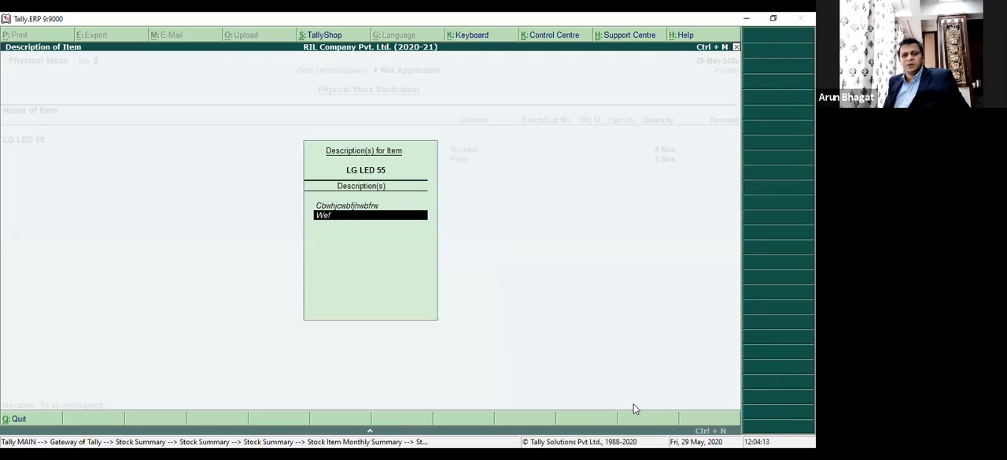
key(Return)
text(Bwejkfbewfjkewbnf)
key(Return)
text(Sfnbwejfbe4wjkfwn4)
key(Return)
text(Abnfjkwebfjkwebf4f)
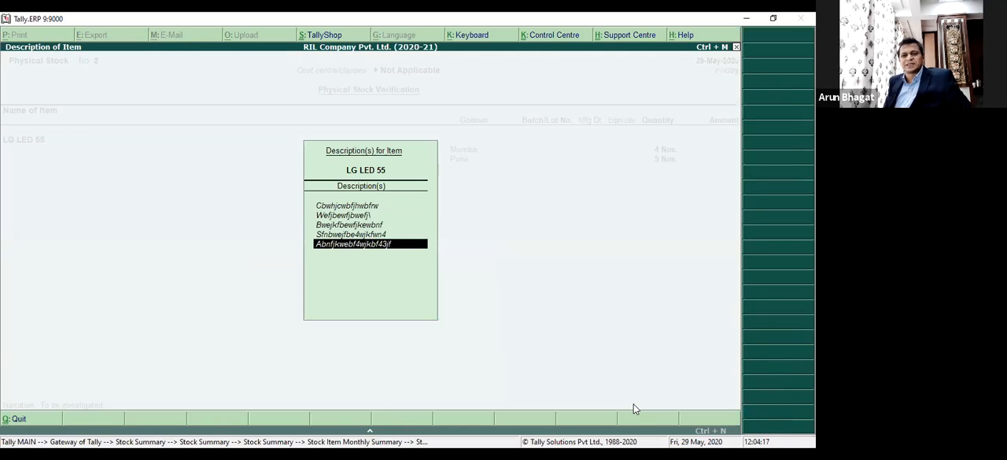
key(Return)
key(Return)
key(BackSpace)
Try adding three more sample description lines to LG LED 55, and quit the voucher without saving.
key(Return)
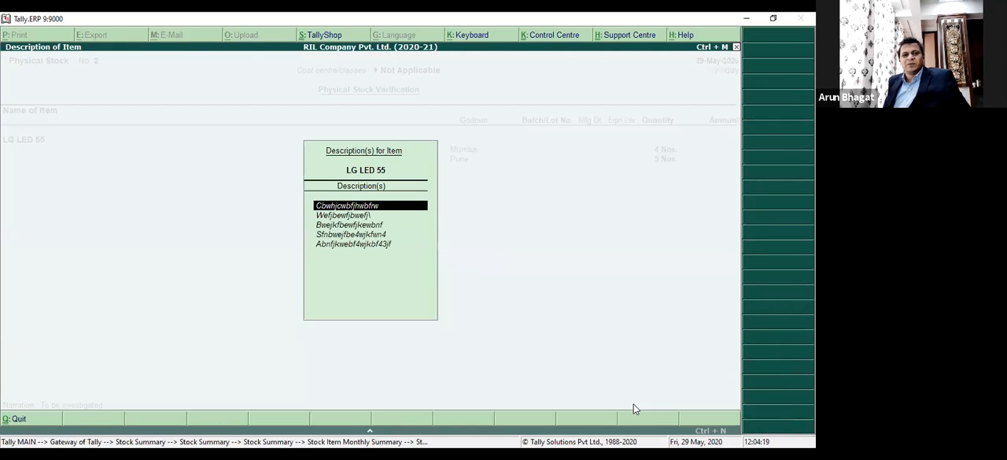
key(Return)
key(Return)
key(Return)
key(Return)
key(Return)
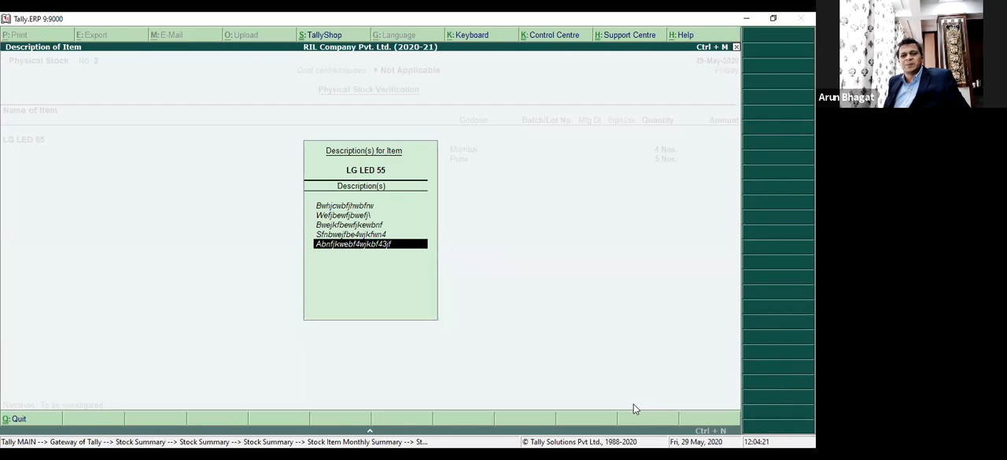
text(Qewfdneqjfnqwebjf)
key(Return)
text(Bewqjdbcwejfbewjf)
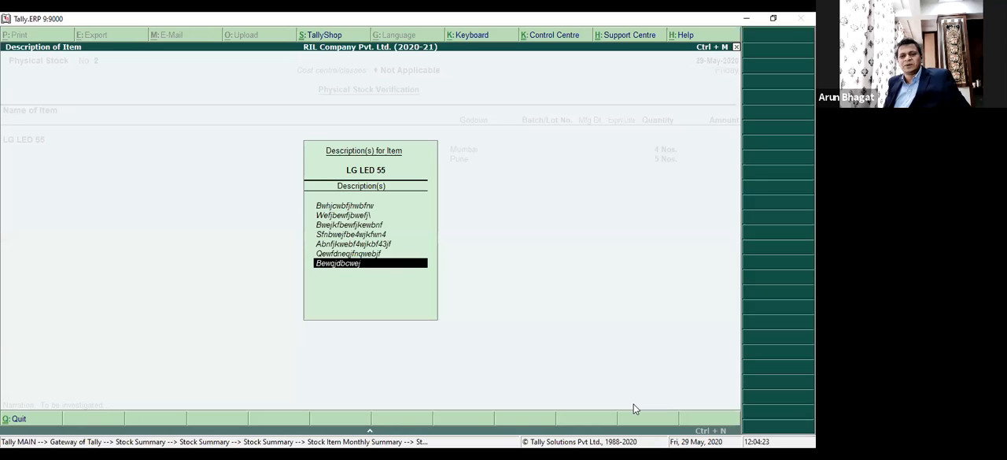
key(Return)
text(Dneqwjdfnwebjfwn4)
key(Return)
key(Return)
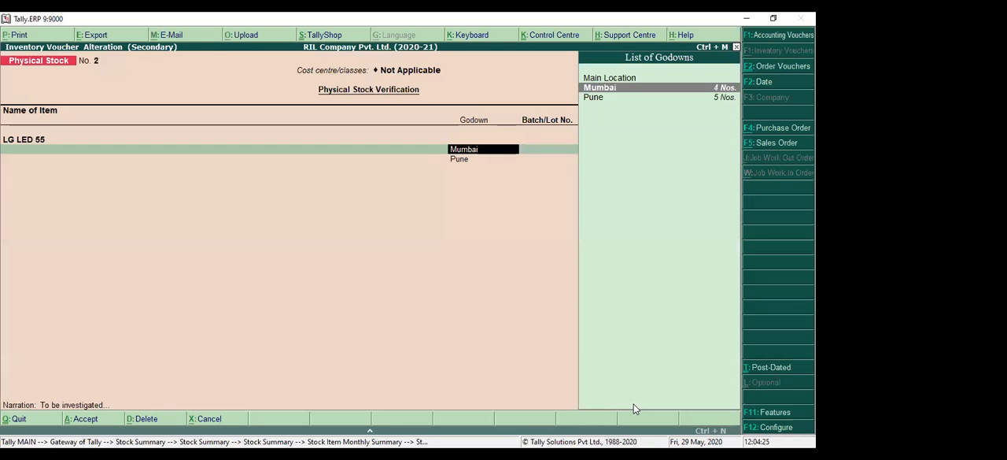
key(Escape)
key(Escape)
key(y)
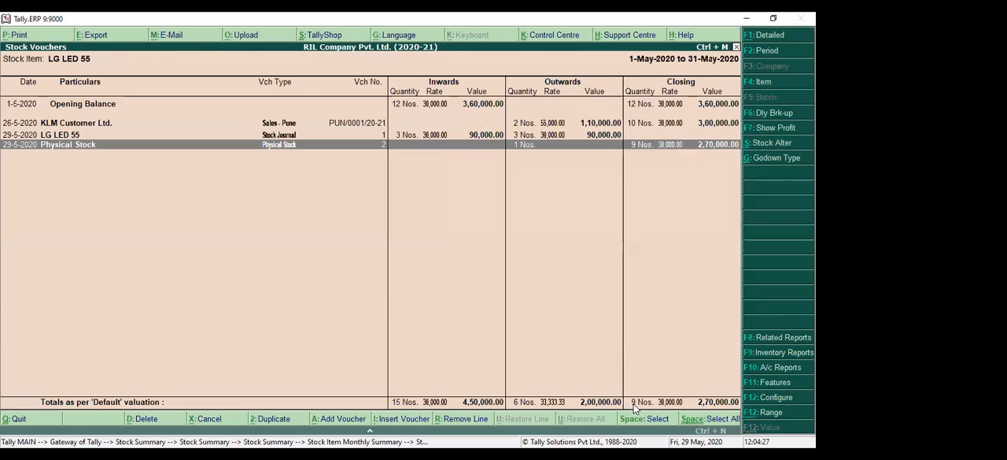
Close the LG LED 55 stock reports and return to the Gateway of Tally.
key(Escape)
key(Escape)
key(Escape)
key(Escape)
key(Escape)
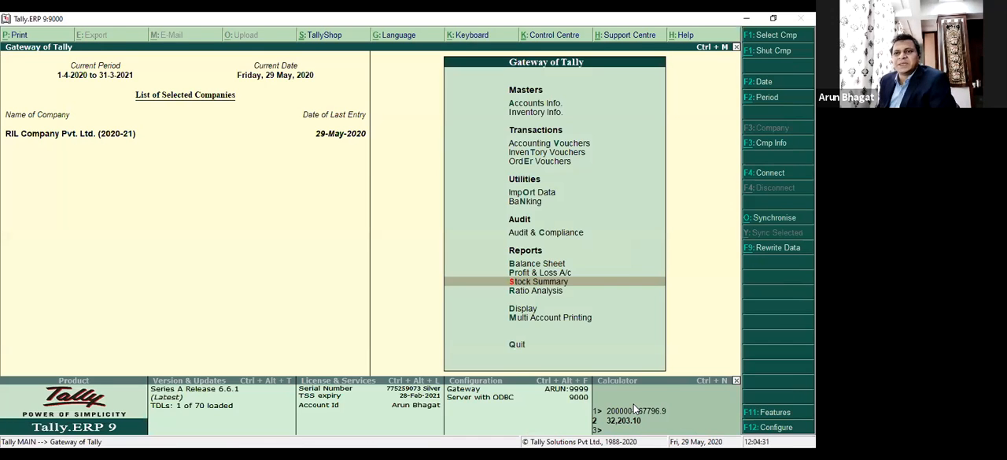
Open order voucher entry twice to view the blank Sales Order voucher, returning to the Gateway of Tally each time.
key(Up)
key(Up)
key(Up)
key(Up)
key(Up)
key(Up)
key(Up)
key(Up)
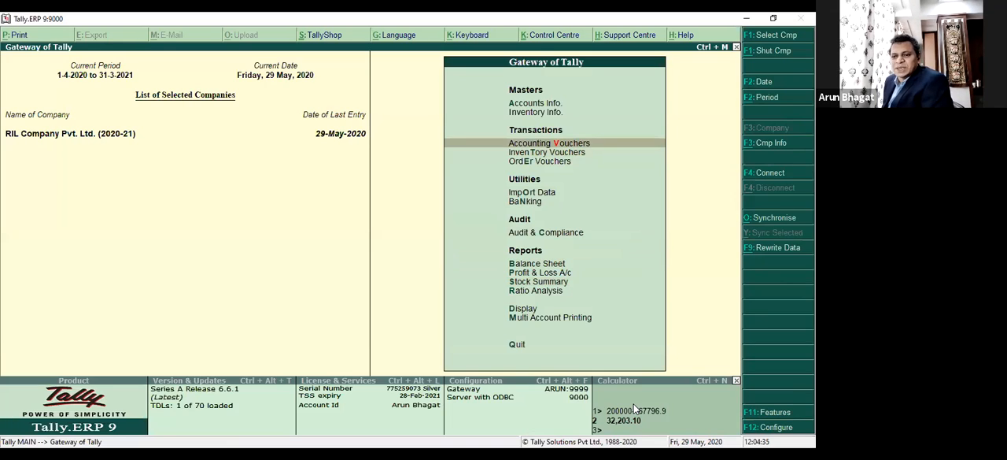
key(Down)
key(Down)
key(Return)
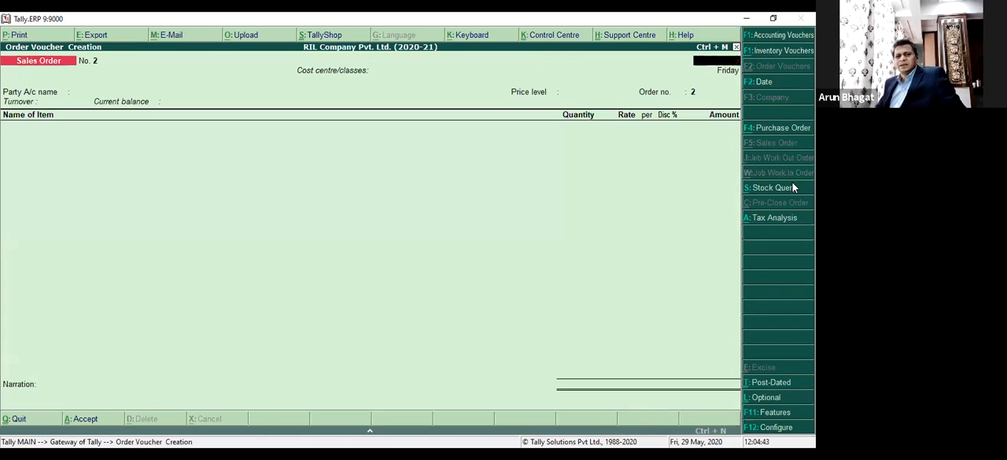
key(Escape)
key(y)
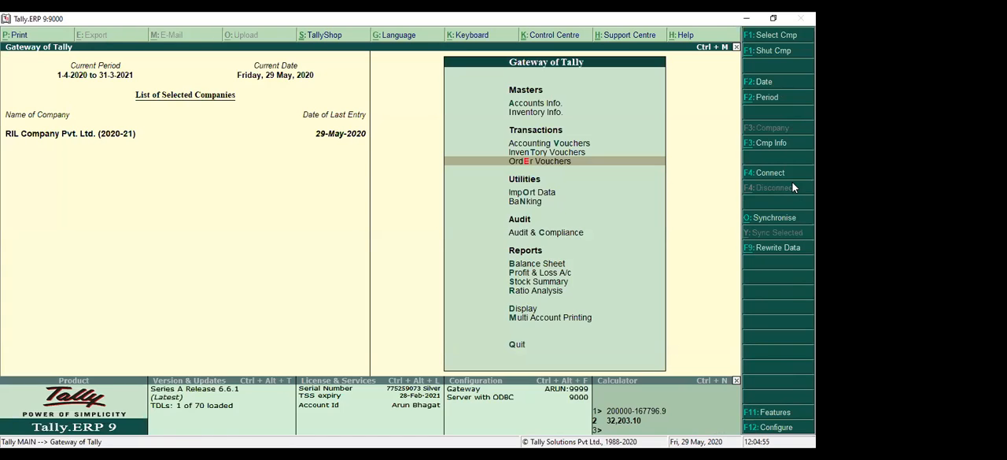
key(Return)
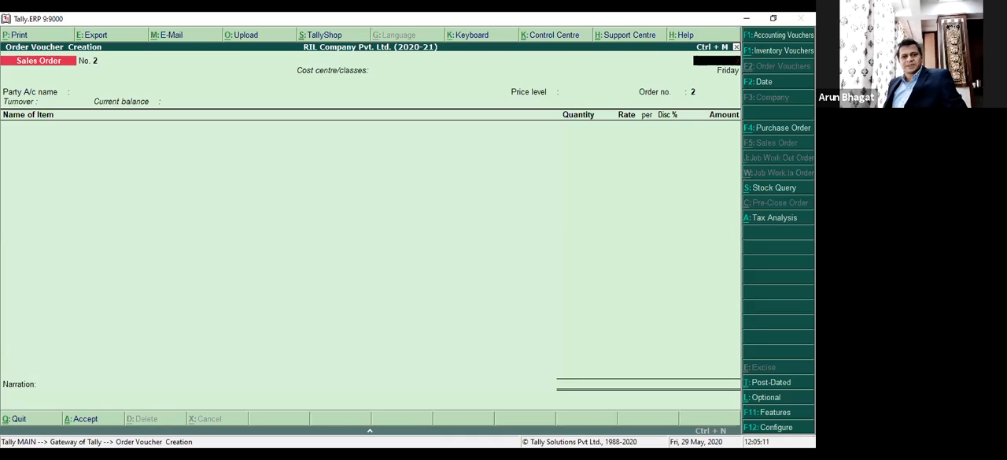
key(Escape)
key(Return)
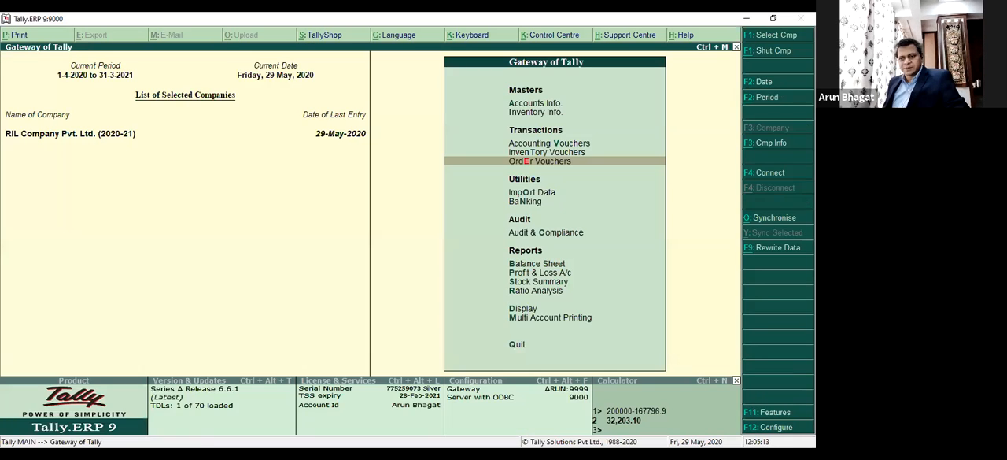
Open the Import Masters form to view its XML file and existing-entry options, and return to the Gateway of Tally.
key(Down)
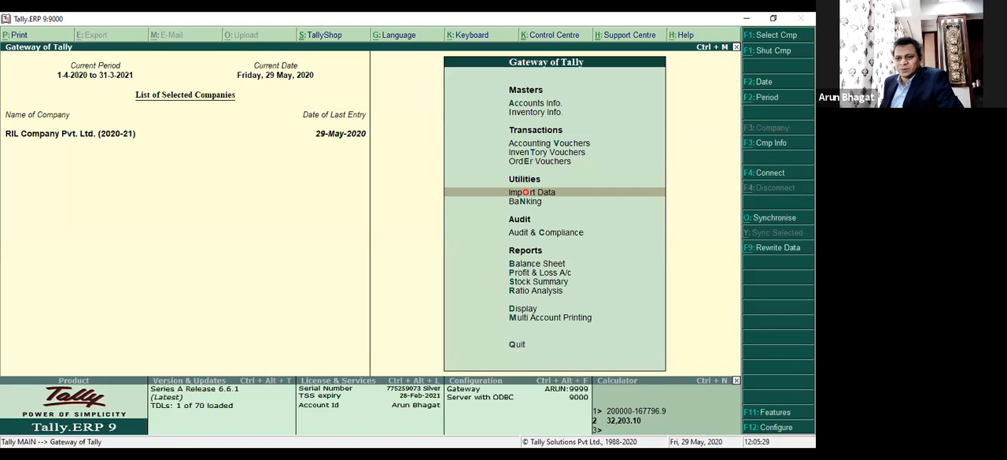
key(Return)
key(Return)
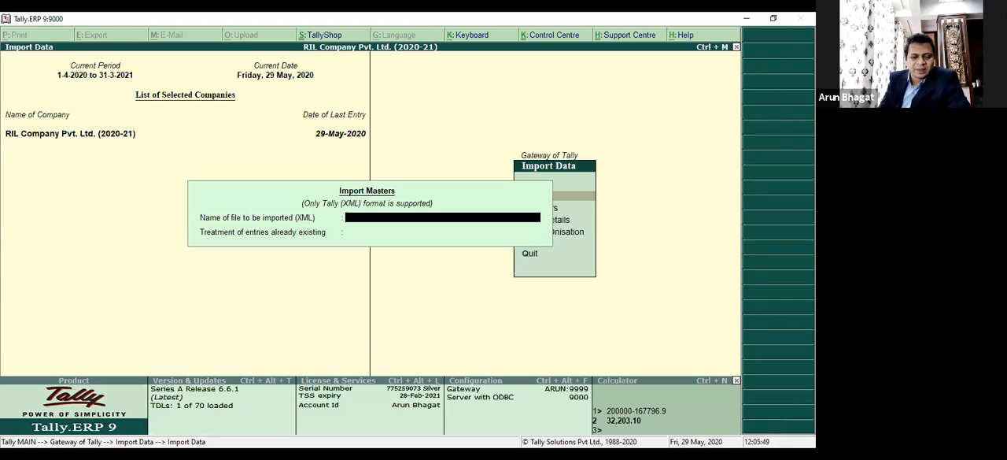
key(Escape)
key(Escape)
Display the list of accounts of RIL Company Pvt. Ltd. showing its groups and ledgers.
key(Down)
key(Down)
key(Down)
key(Down)
key(Down)
key(Down)
key(Down)
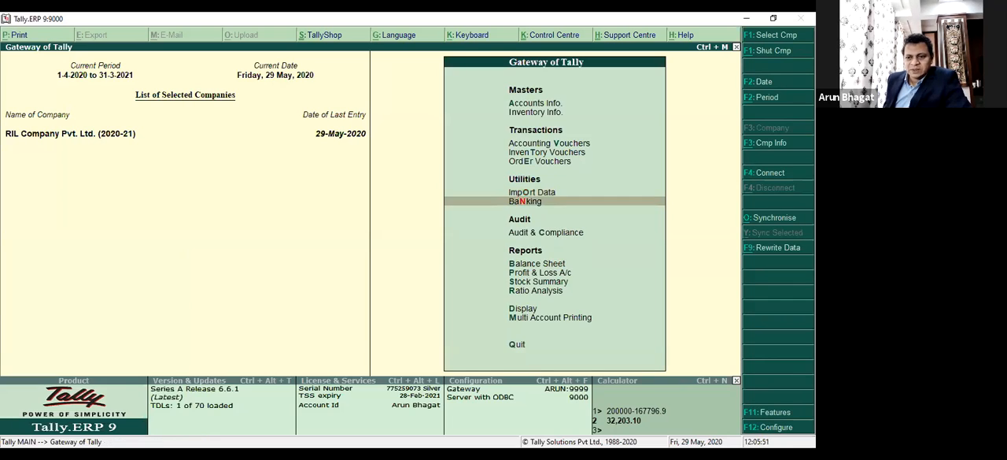
key(Return)
key(Down)
key(Down)
key(Down)
key(Down)
key(Down)
key(Down)
key(Down)
key(Down)
key(Down)
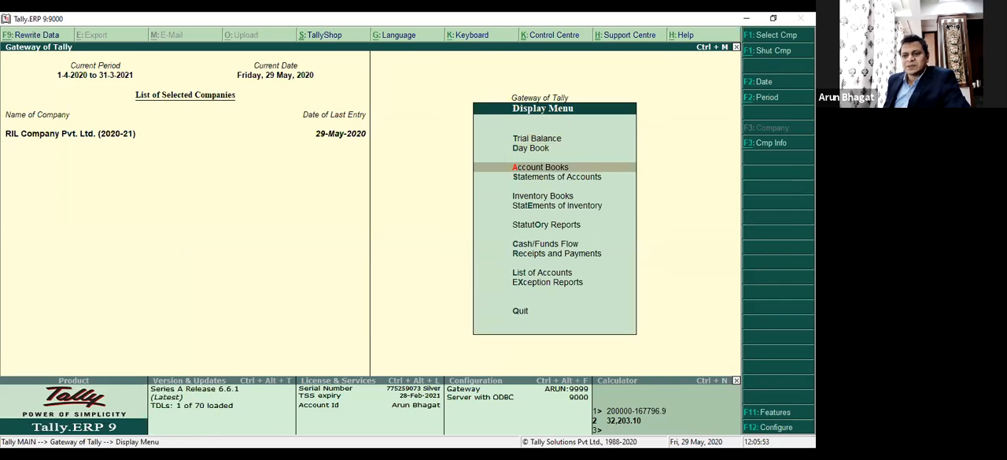
key(Return)
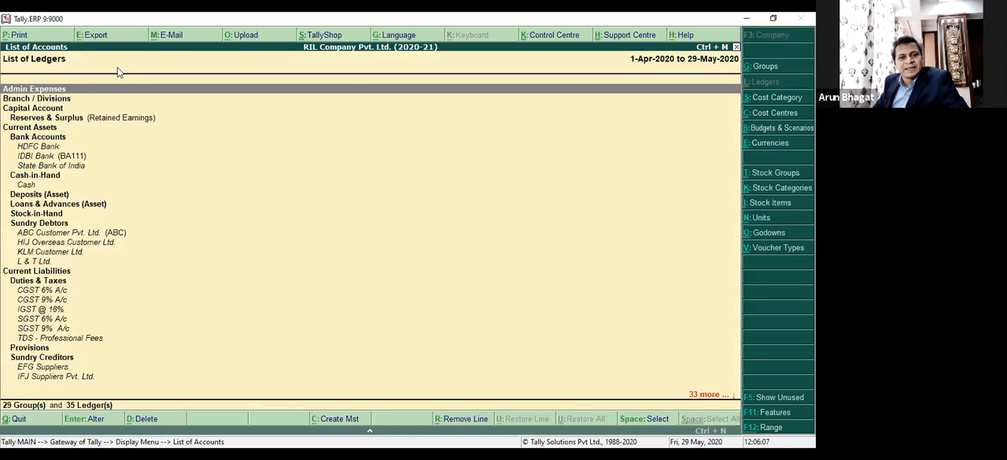
Start exporting the list of ledgers, choose to change the export settings, and keep the language as Default (All Languages).
click(100, 35)
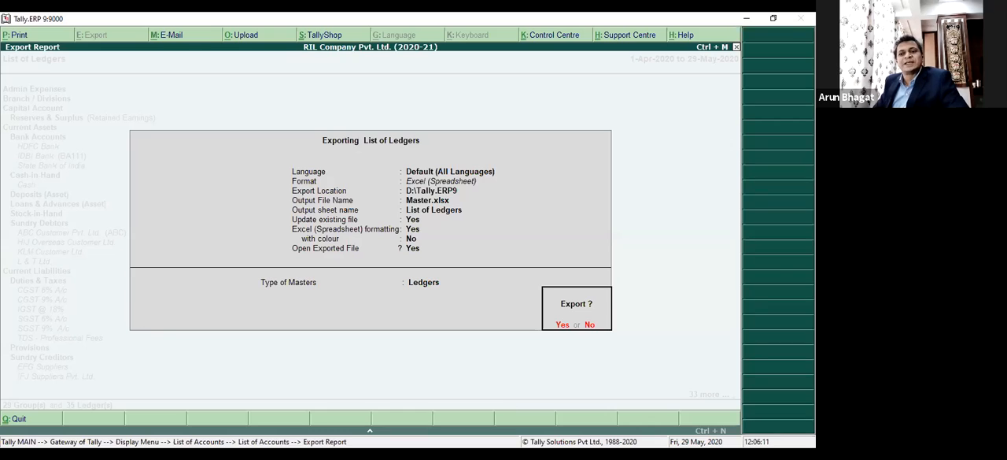
key(n)
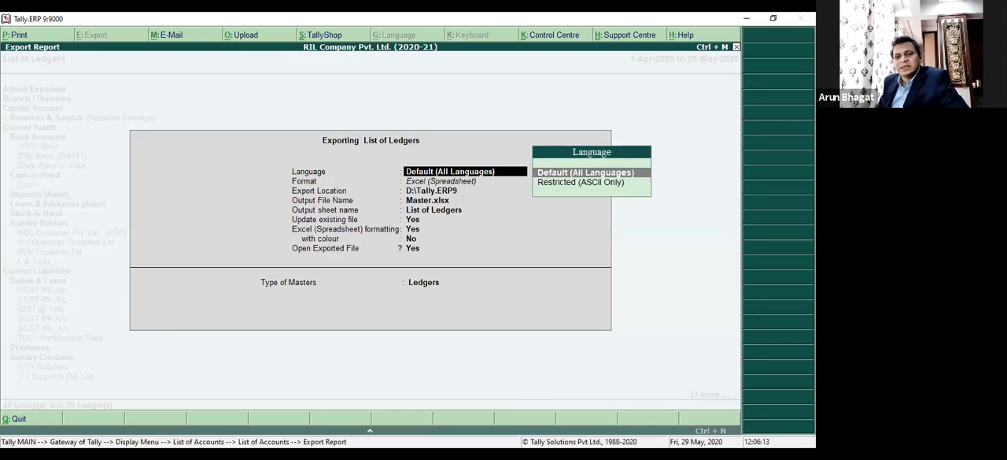
key(Return)
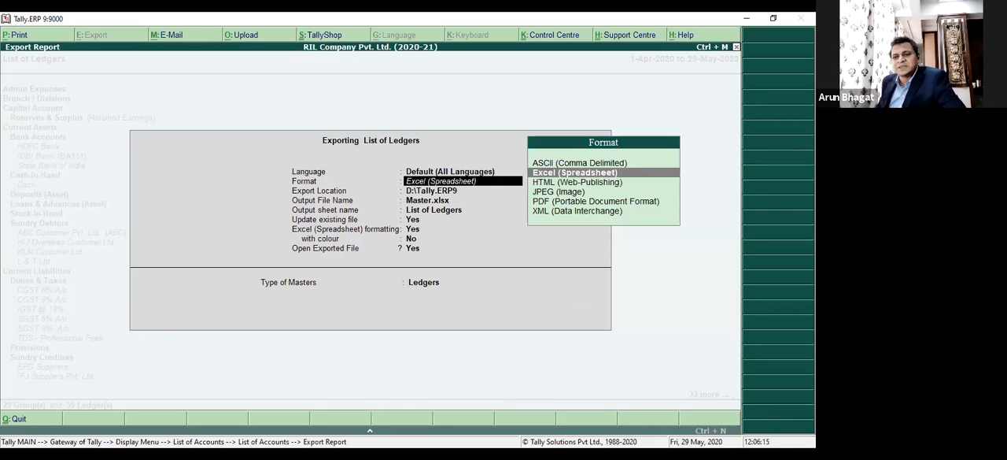
Examine the available export formats for the list of ledgers, from ASCII (Comma Delimited) to XML (Data Interchange).
key(Up)
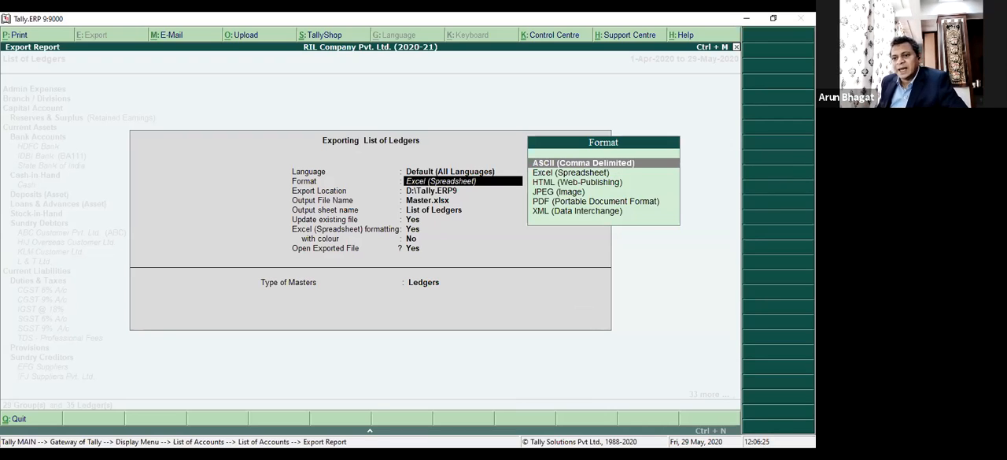
key(Down)
key(Down)
key(Down)
key(Down)
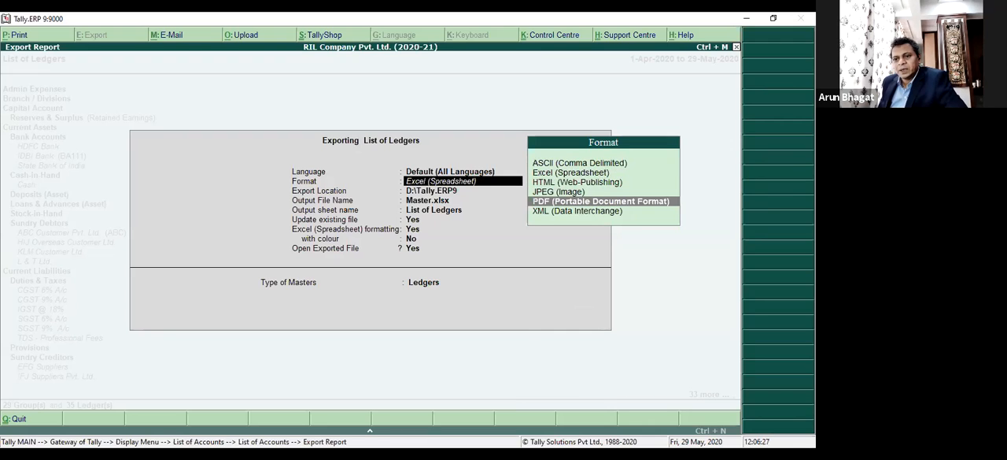
key(Down)
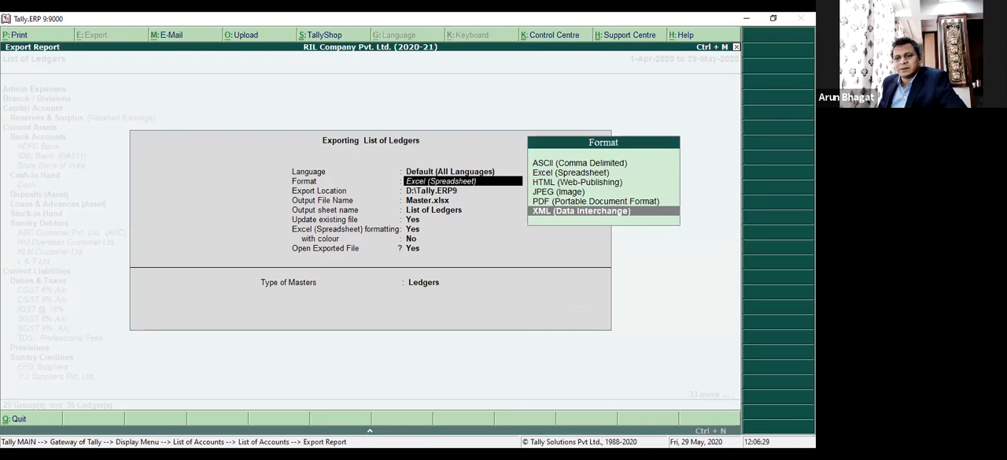
key(Up)
key(Up)
key(Up)
key(Up)
key(Up)
key(Down)
key(Down)
key(Down)
key(Down)
key(Down)
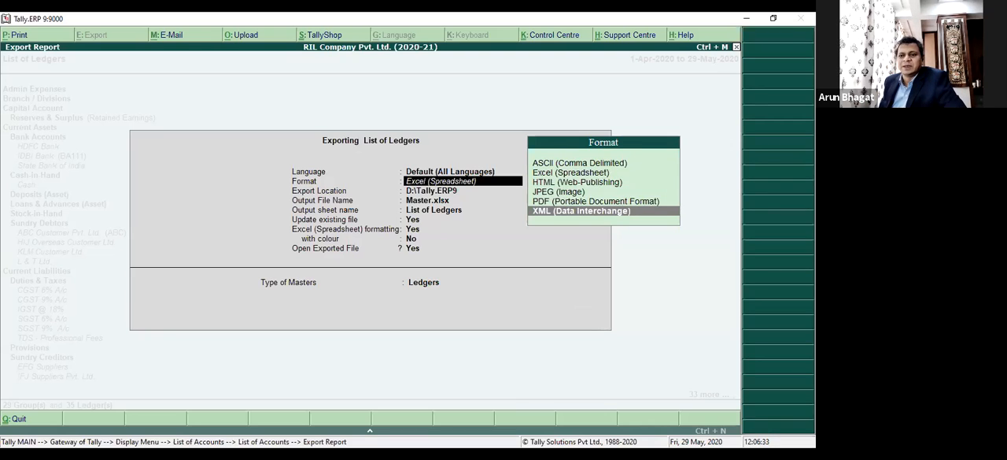
key(Up)
key(Up)
key(Up)
key(Up)
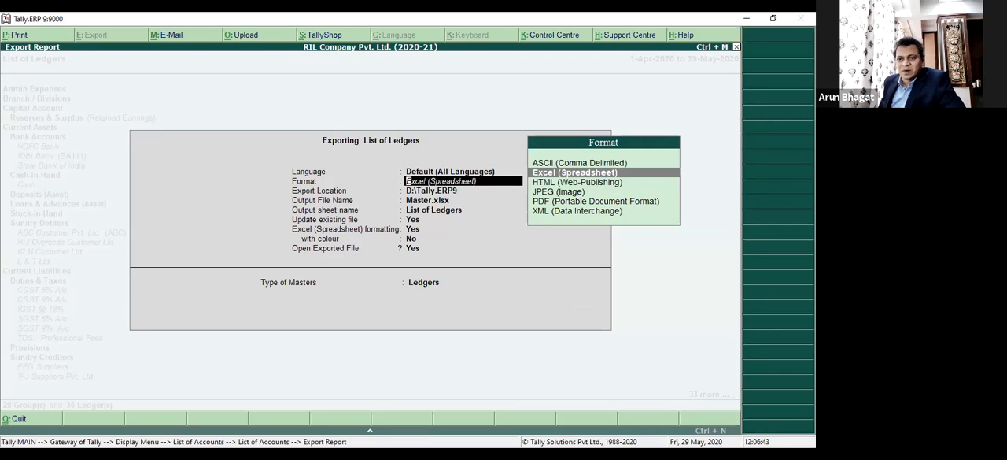
Set the export format to XML (Data Interchange), keeping the location D:\Tally.ERP9, the file name Master.xml and opening of the exported folder.
key(Down)
key(Down)
key(Down)
key(Down)
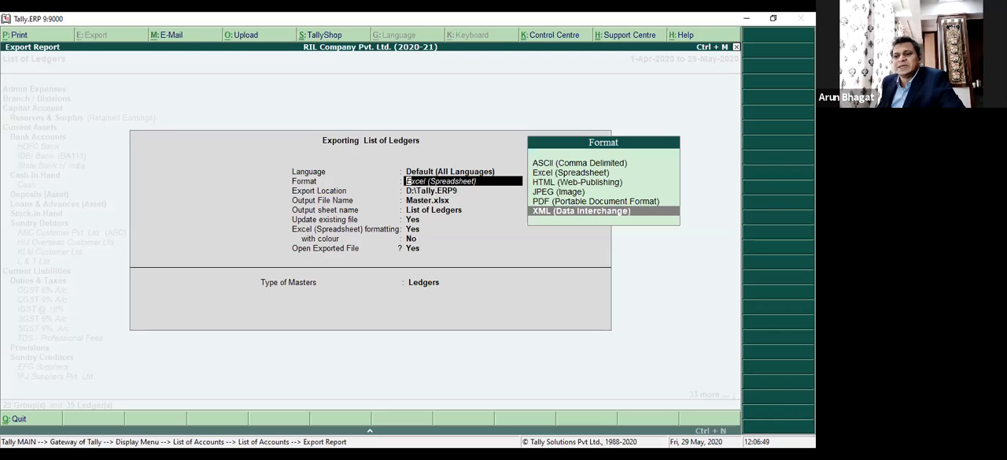
key(Return)
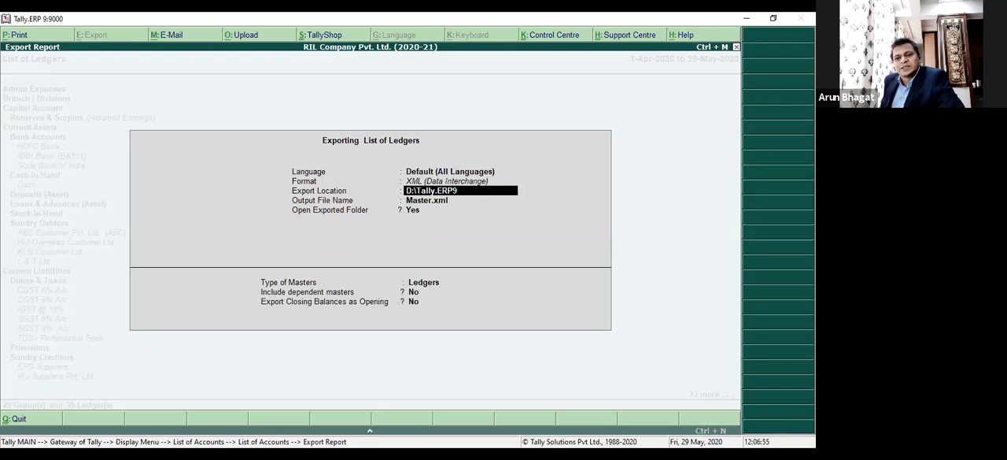
key(Return)
key(Return)
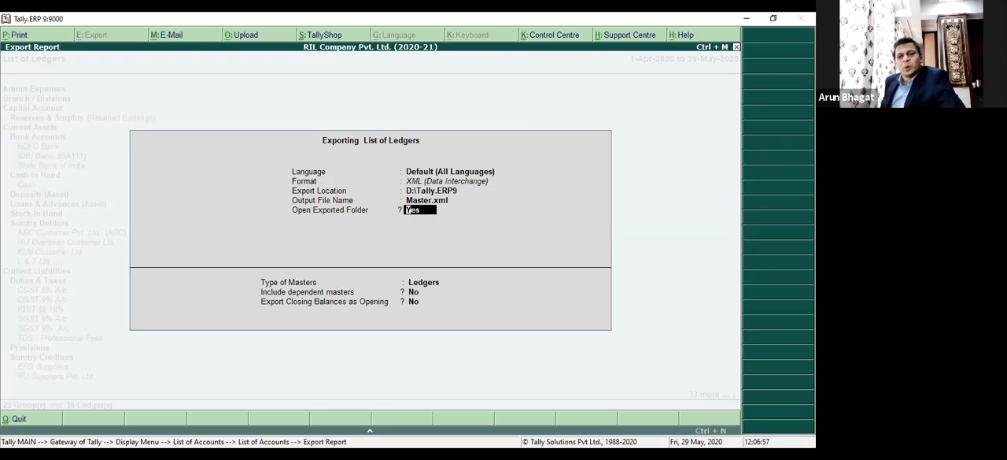
key(Return)
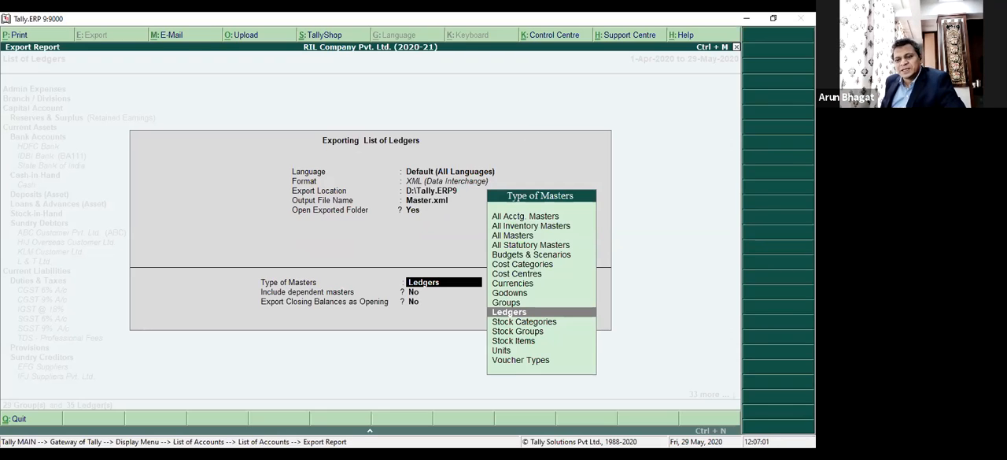
Set the type of masters to export to All Masters.
key(Up)
key(Up)
key(Up)
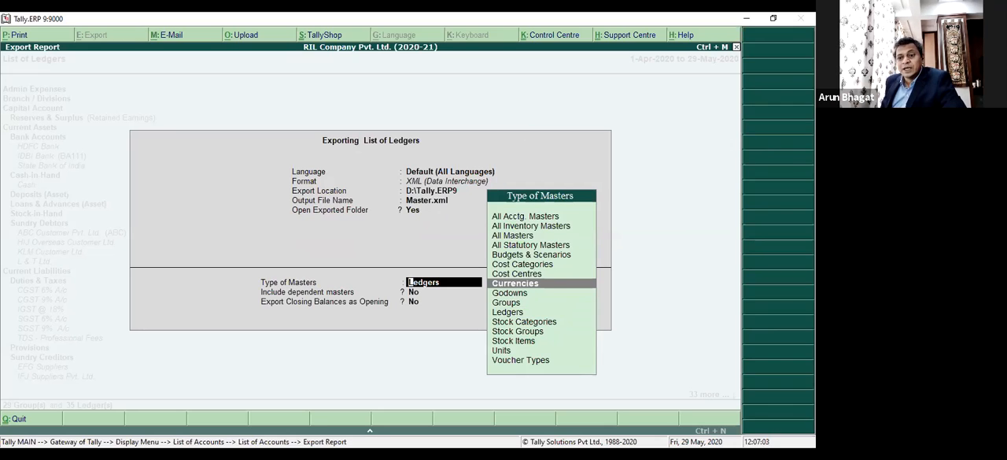
key(Up)
key(Up)
key(Up)
key(Up)
key(Up)
key(Up)
key(Up)
key(Down)
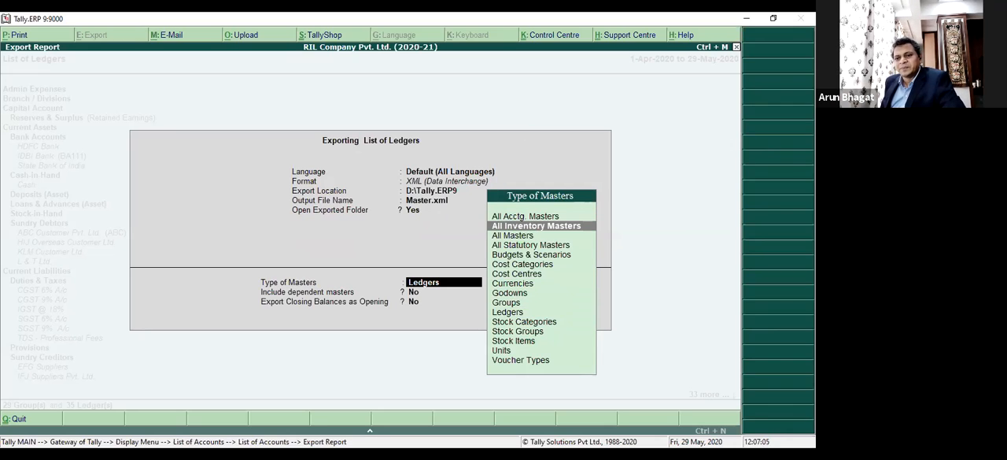
key(Down)
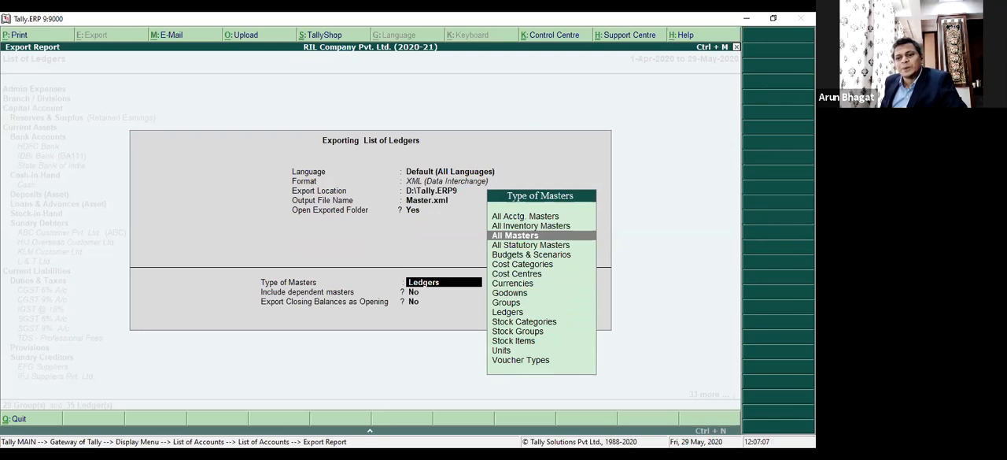
key(Return)
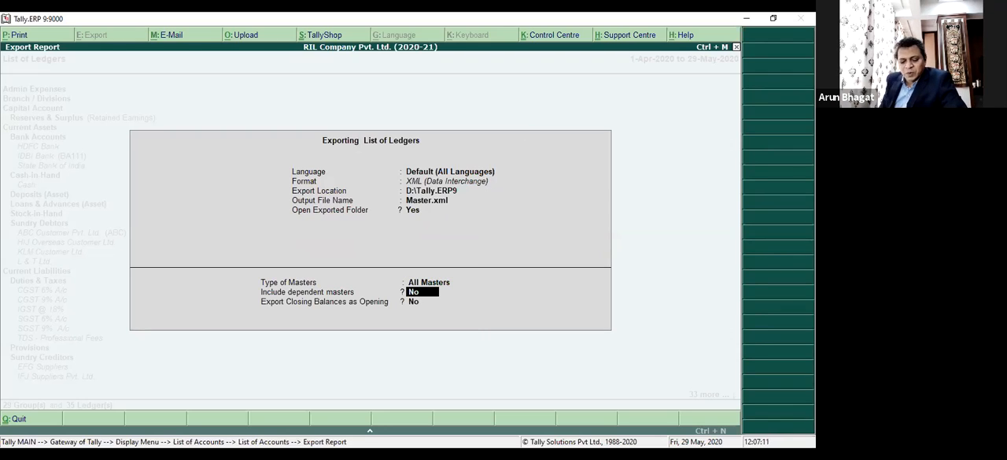
Set both the inclusion of dependent masters and the export of closing balances as opening to Yes.
text(y)
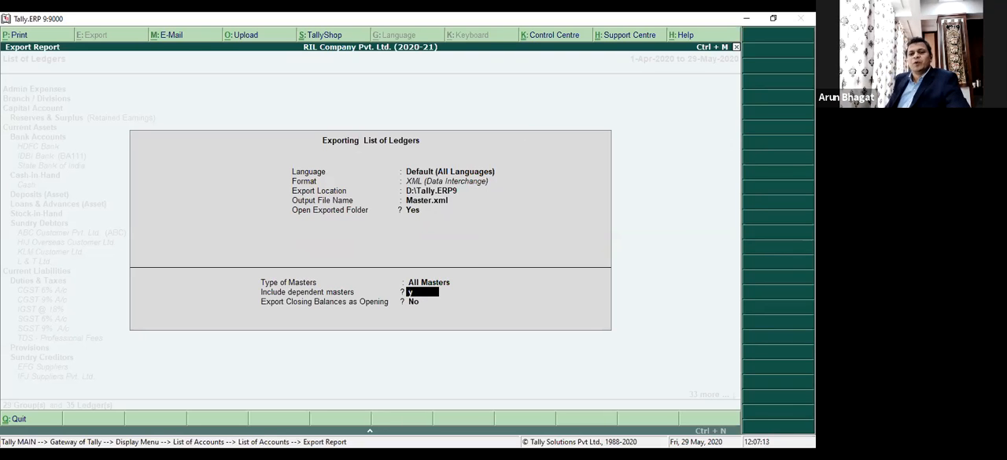
key(Return)
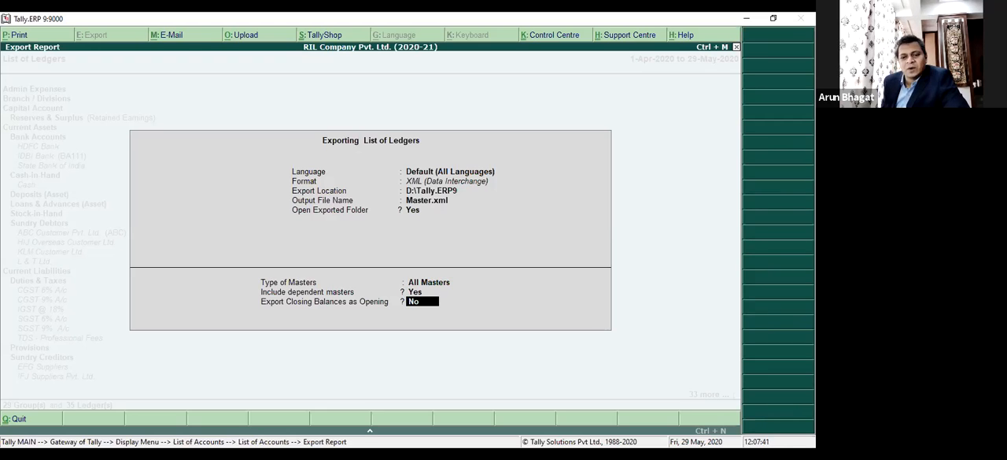
text(y)
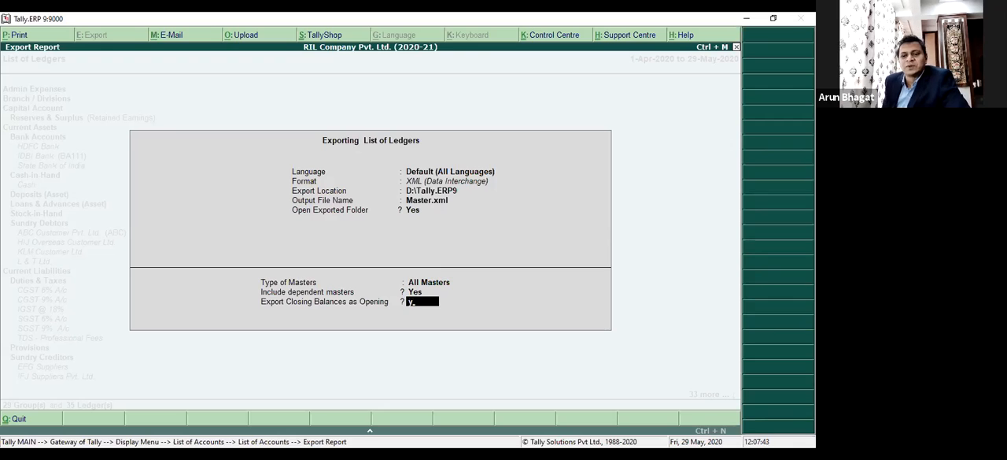
key(Return)
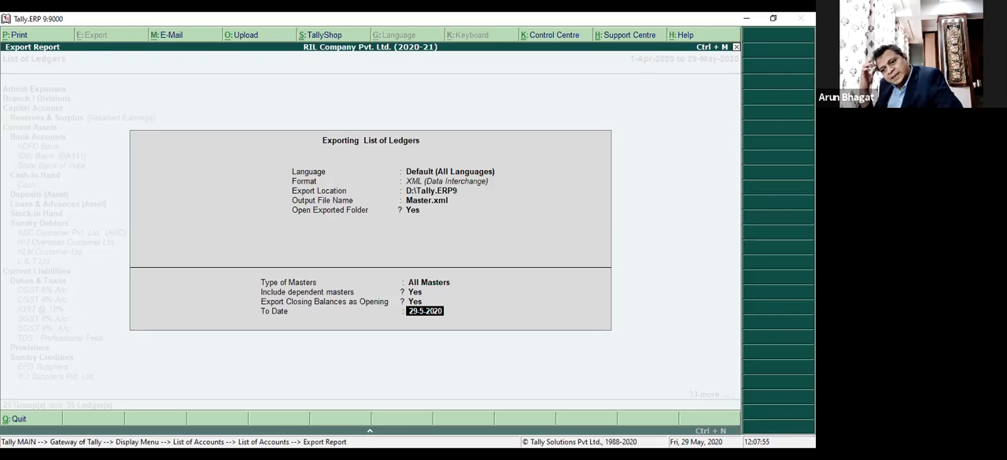
Set the export's To Date to 31-3-2021 and decline the export to revise the settings.
text(31)
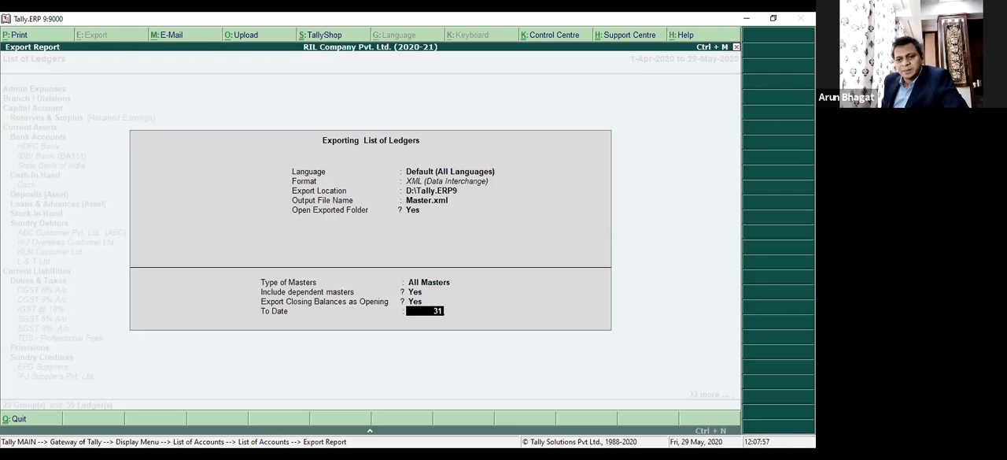
text(.3.)
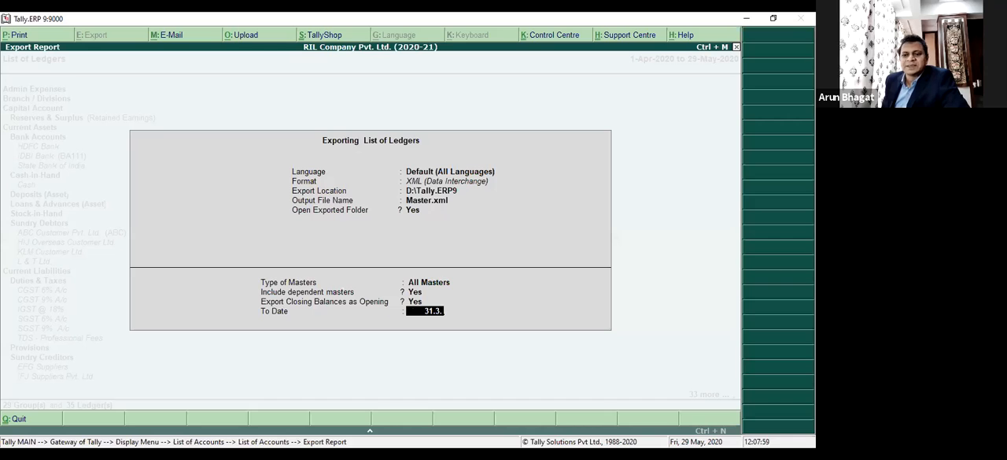
key(Return)
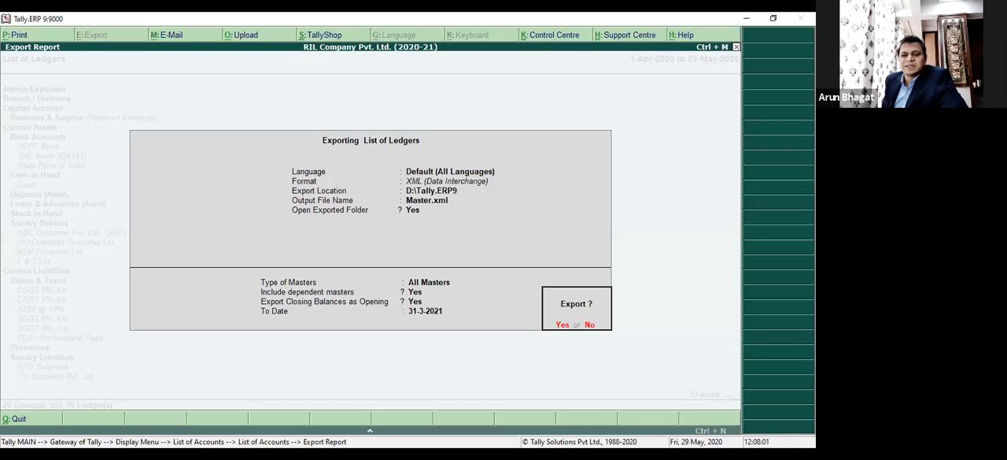
key(n)
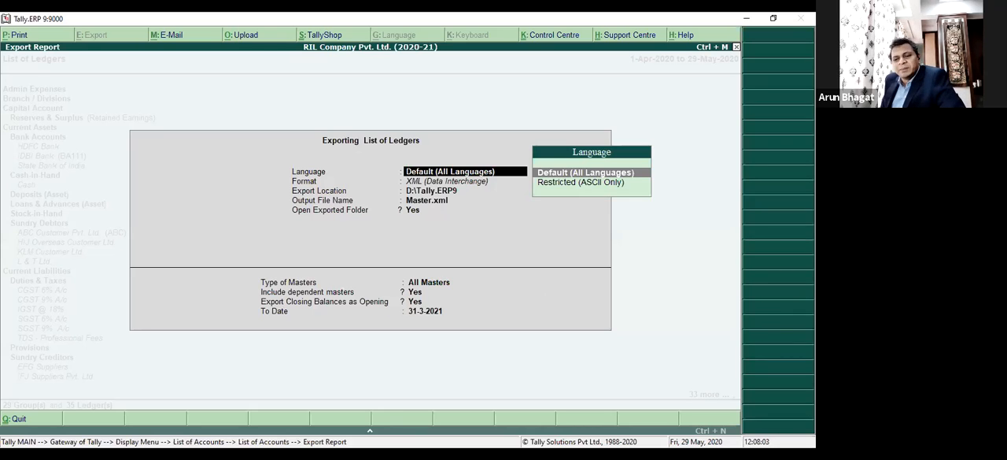
Set the export's To Date to 28-3-2020, keep the other settings, and export the masters.
key(Return)
key(Return)
key(Return)
key(Return)
key(Return)
key(Return)
key(Return)
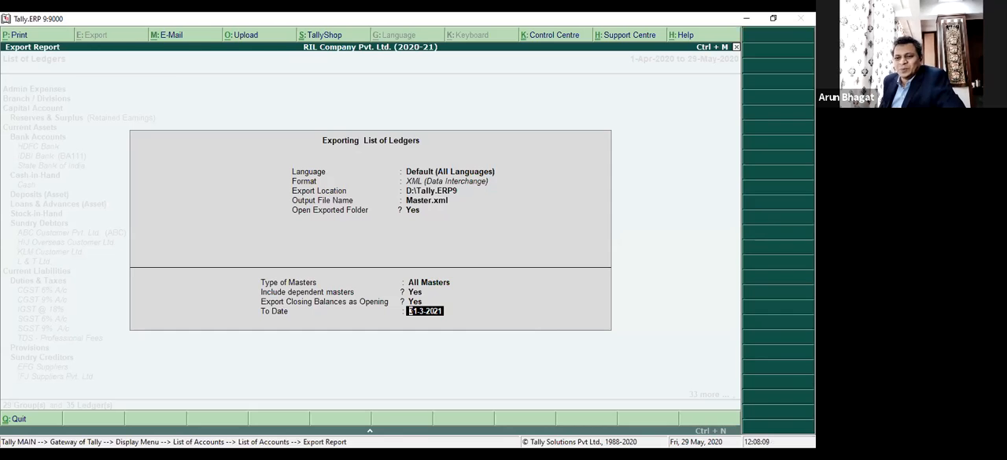
text(2)
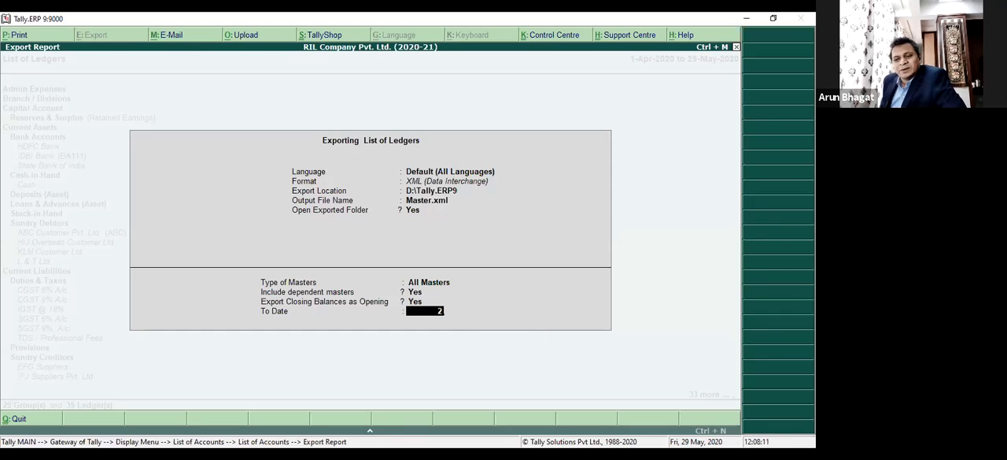
text(8.3.)
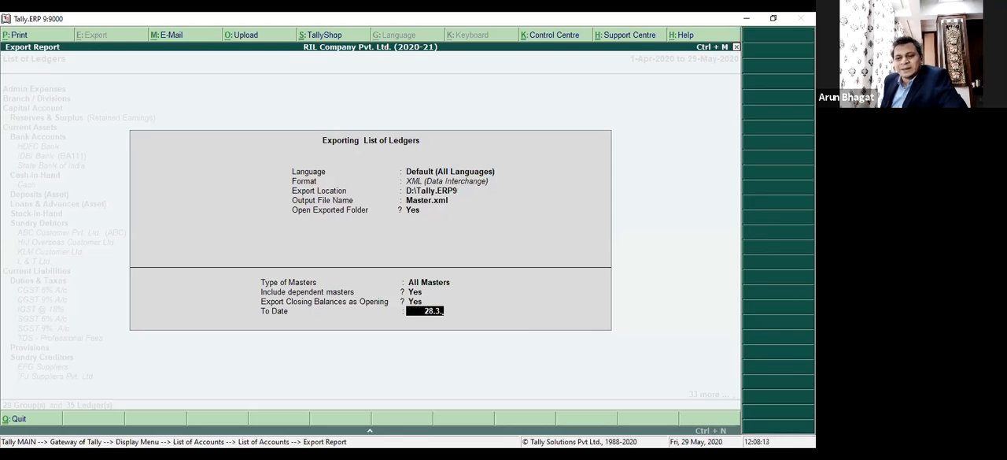
text(2020)
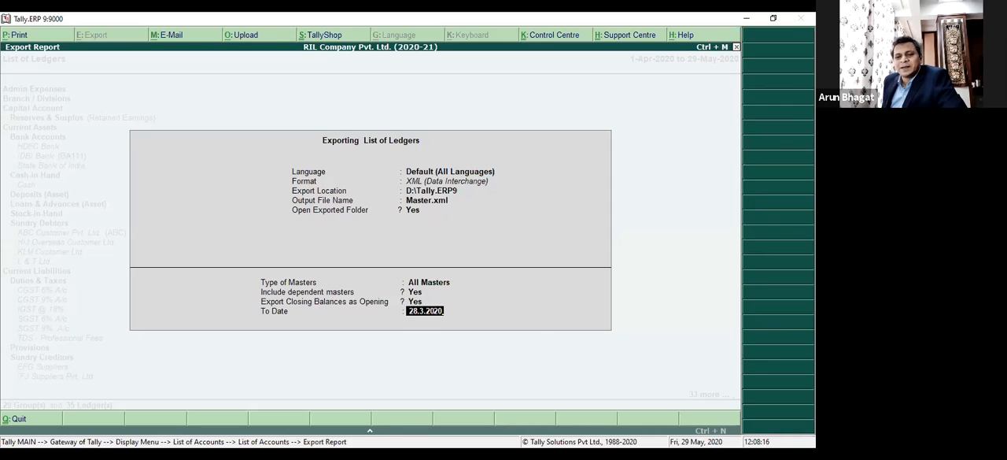
key(Return)
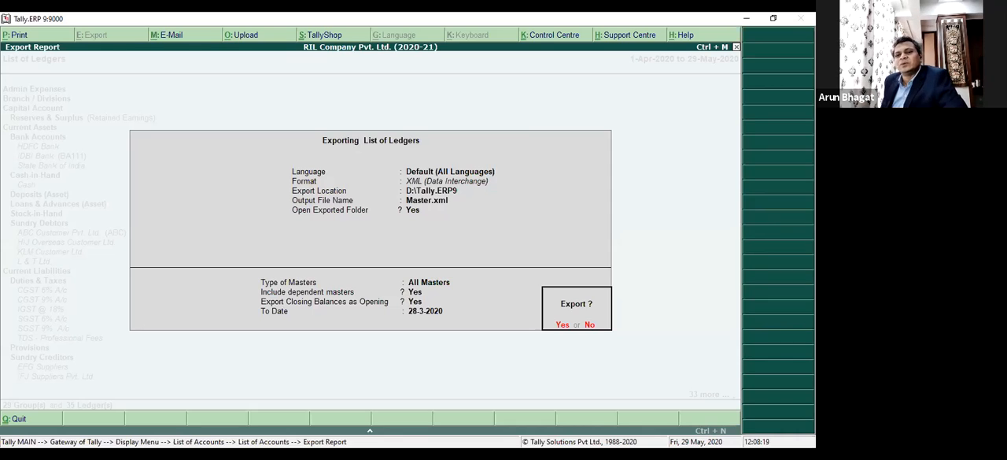
key(y)
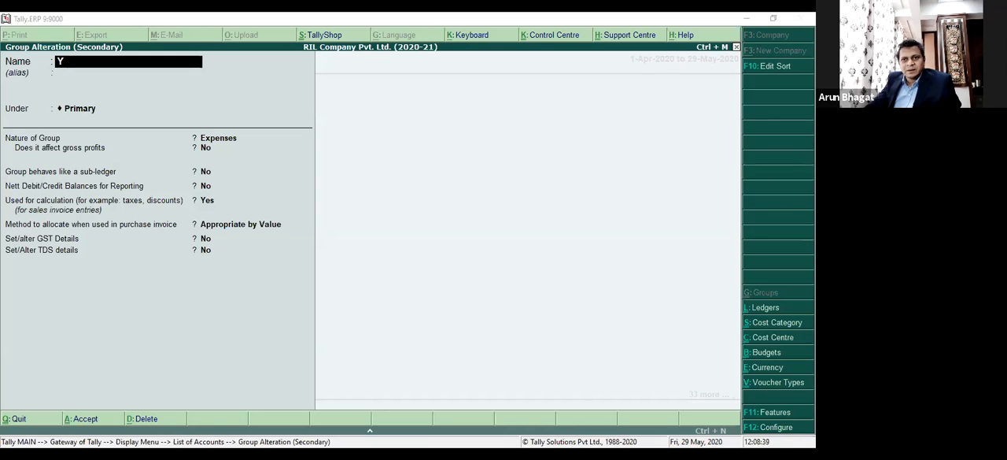
Switch to File Explorer and check the exported Master.xml file and its folder path.
key(alt+Tab)
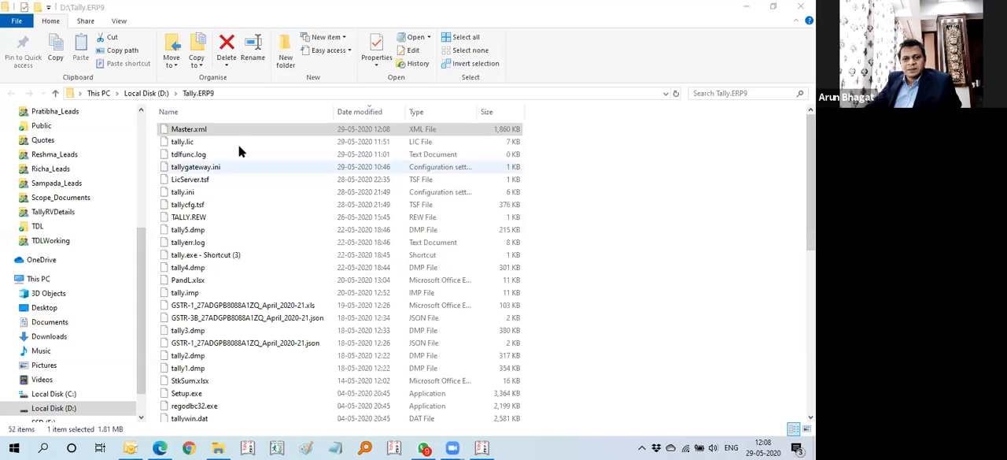
click(201, 130)
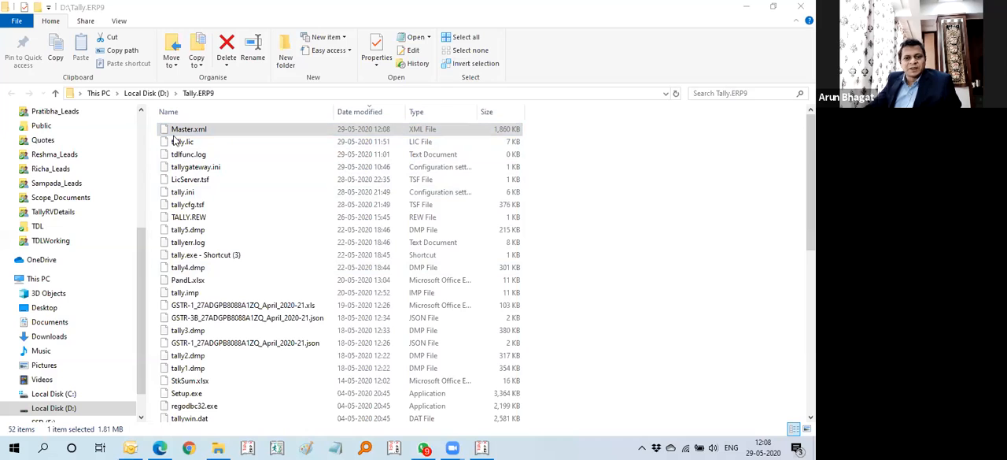
click(236, 93)
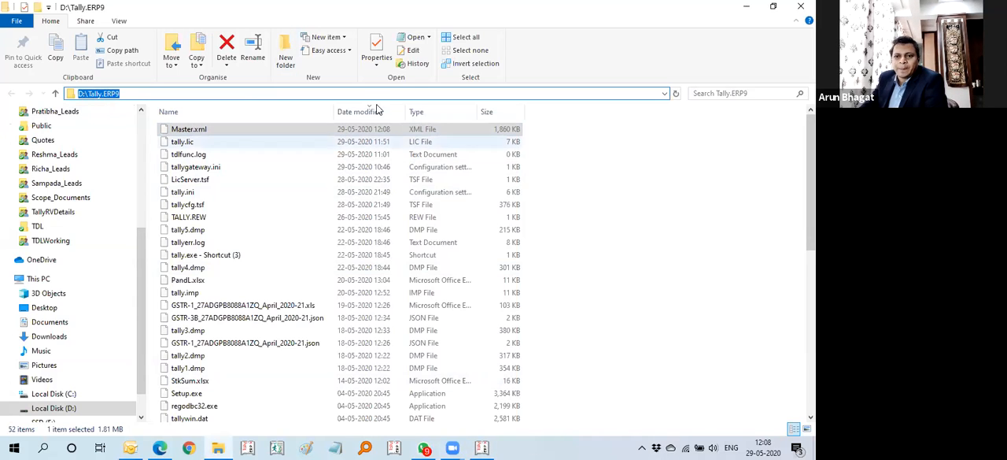
key(alt+Tab)
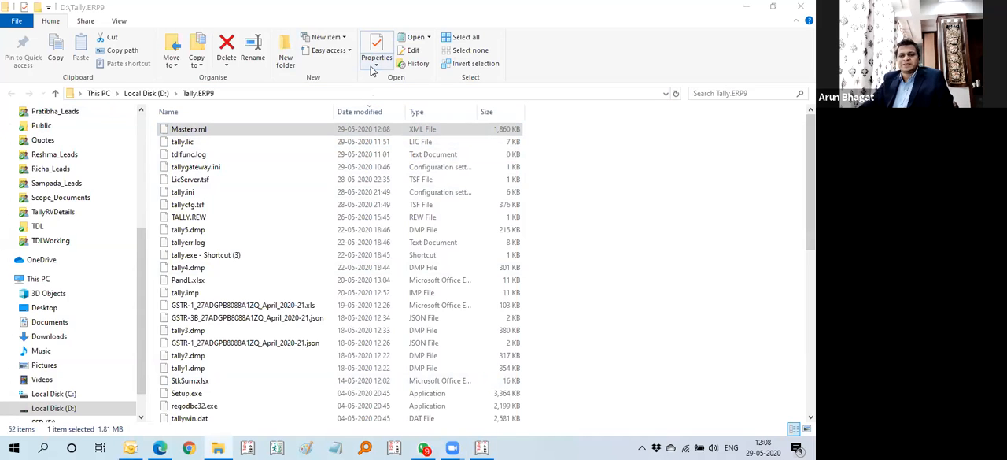
Switch back to Tally.ERP 9, leave the group alteration without saving, and return to the Gateway of Tally.
key(alt+Tab)
key(Escape)
key(y)
key(Escape)
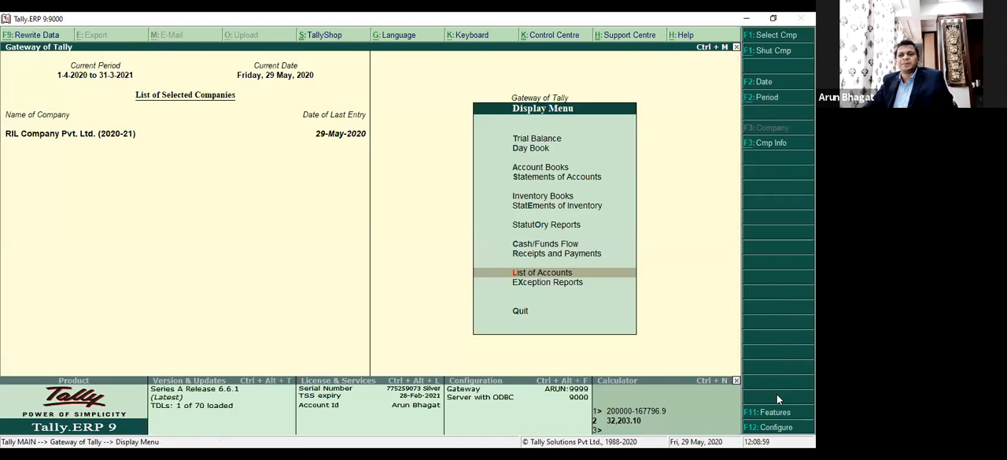
key(Escape)
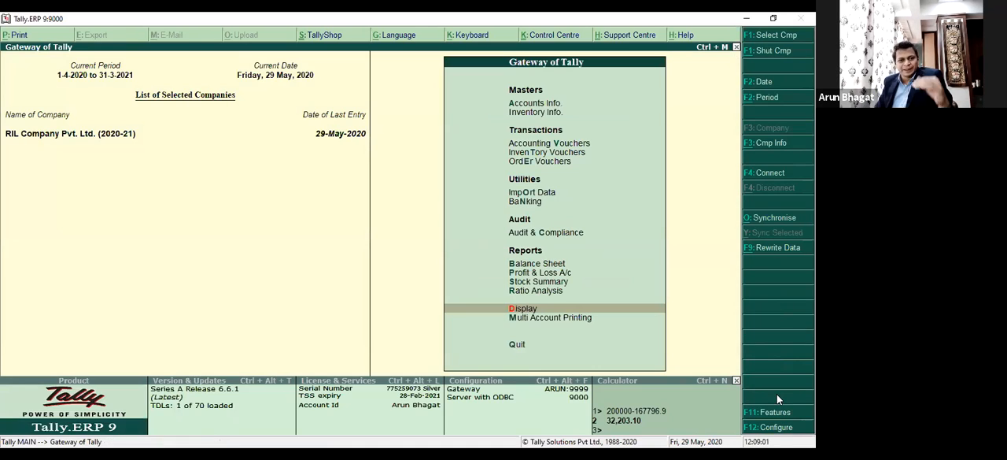
Import masters from the file Dddff.xml, with entries already existing treated as Modify with new data.
key(Down)
key(Down)
key(Down)
key(Down)
key(Down)
key(Down)
key(Down)
key(Down)
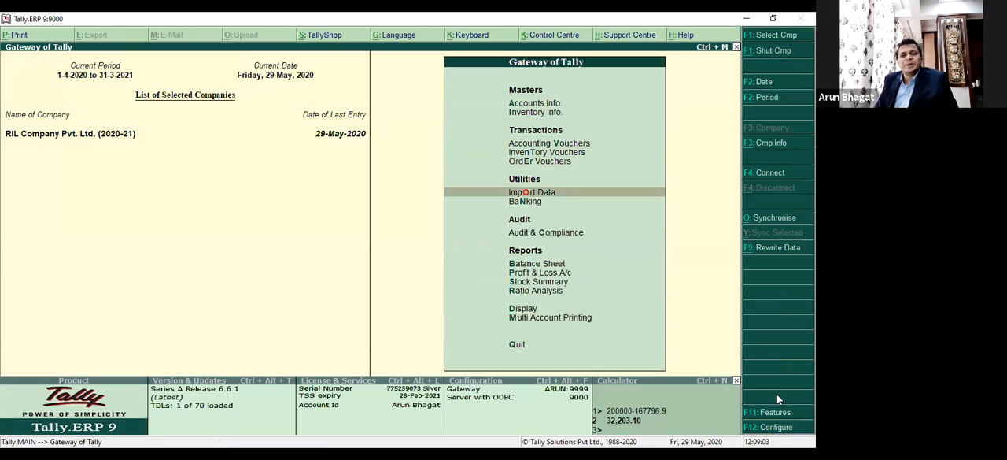
key(Return)
key(Return)
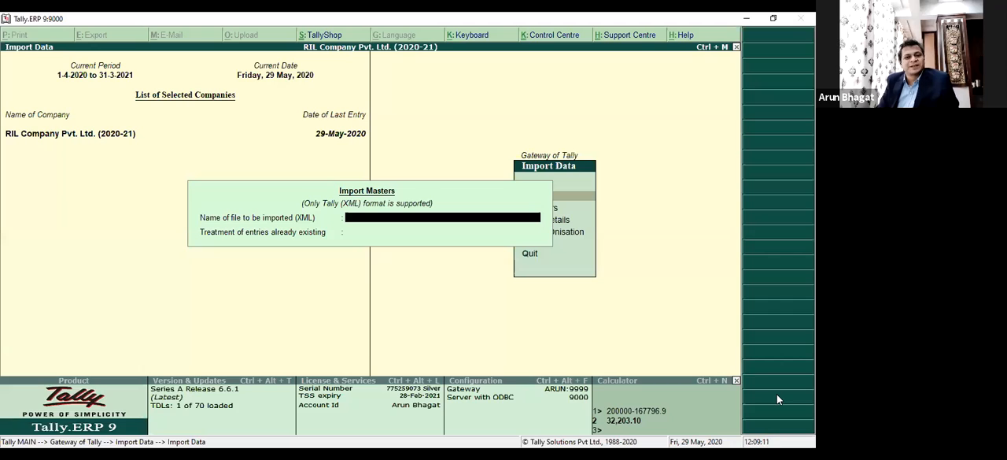
text(Dddff.xml)
key(Return)
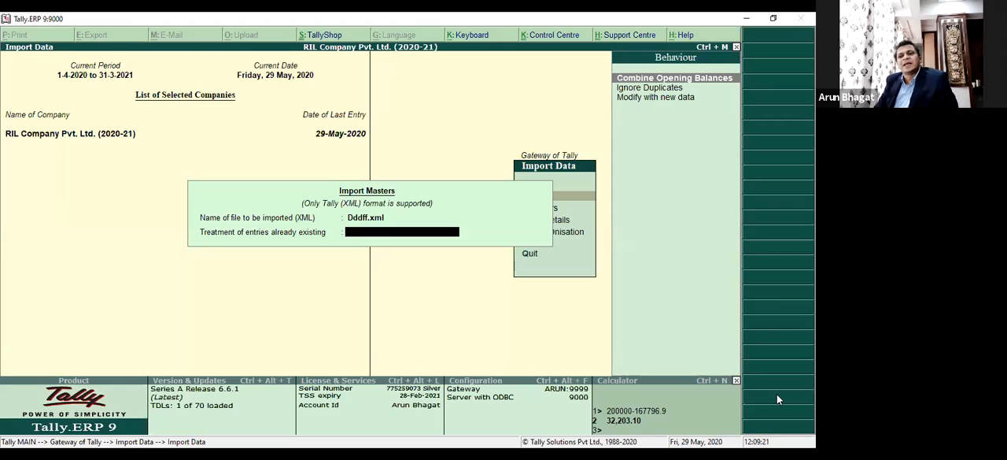
key(Down)
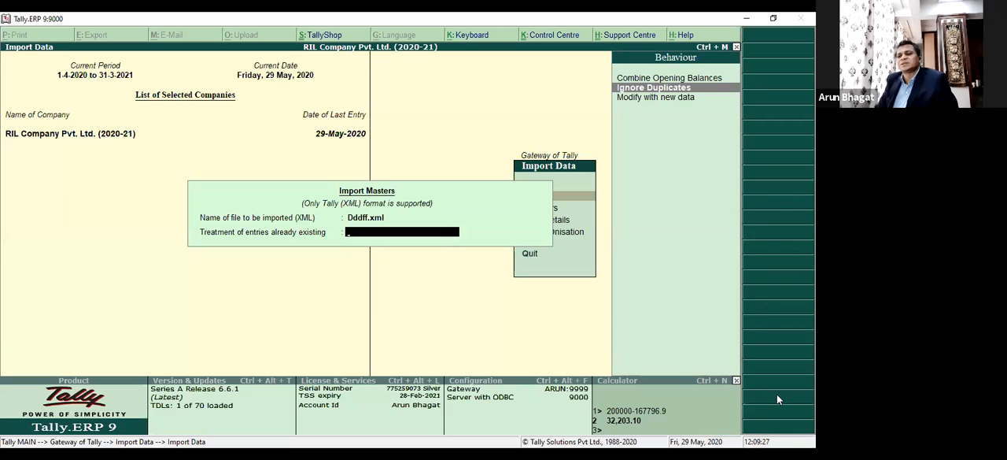
key(Down)
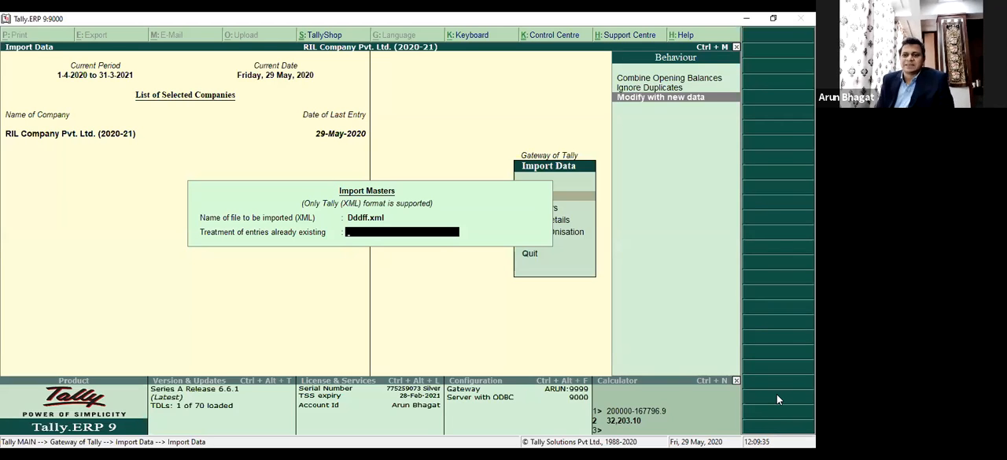
key(Return)
Look through the remaining data import options from Vouchers to Synchronisation.
key(Down)
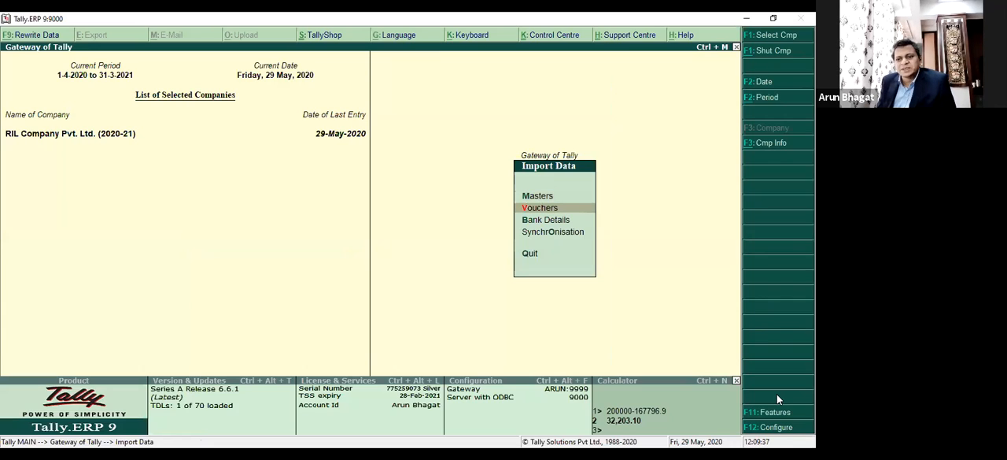
key(Down)
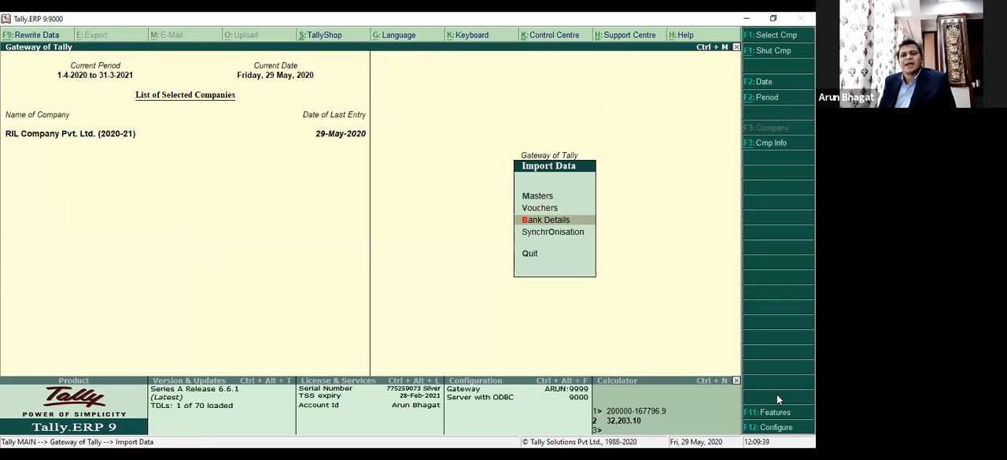
key(Down)
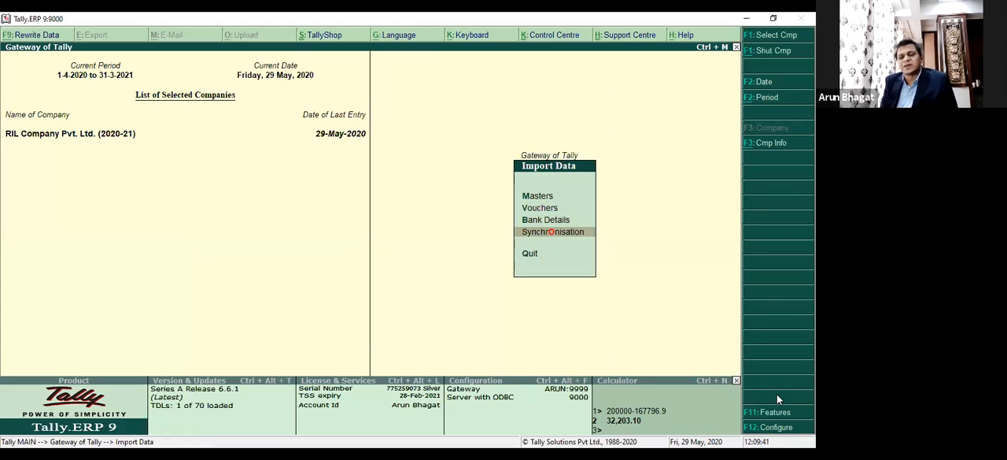
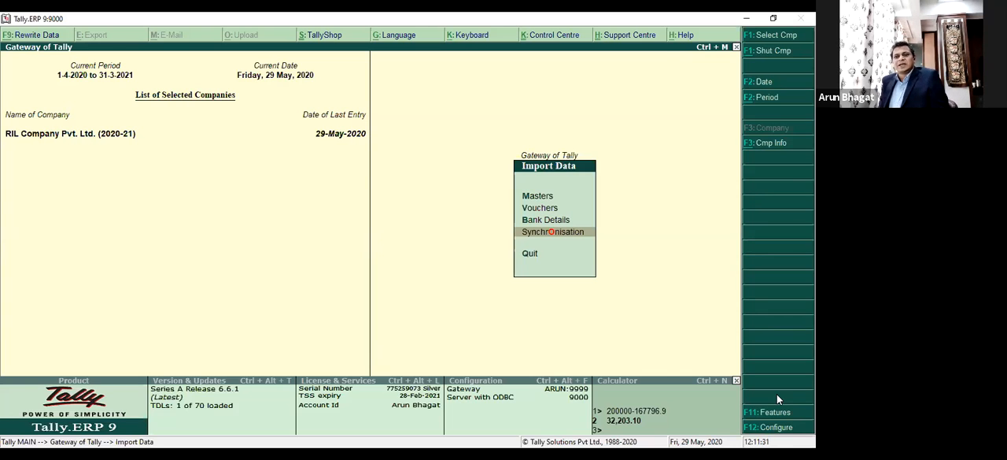
Leave the data import options and open the Day Book report for RIL Company Pvt. Ltd.
key(Escape)
key(Down)
key(Down)
key(Down)
key(Down)
key(Down)
key(Down)
key(Down)
key(Down)
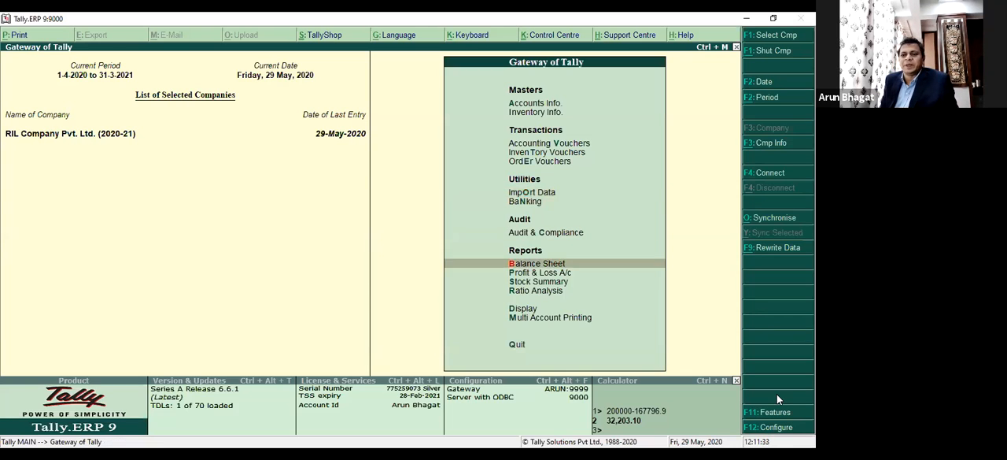
key(Up)
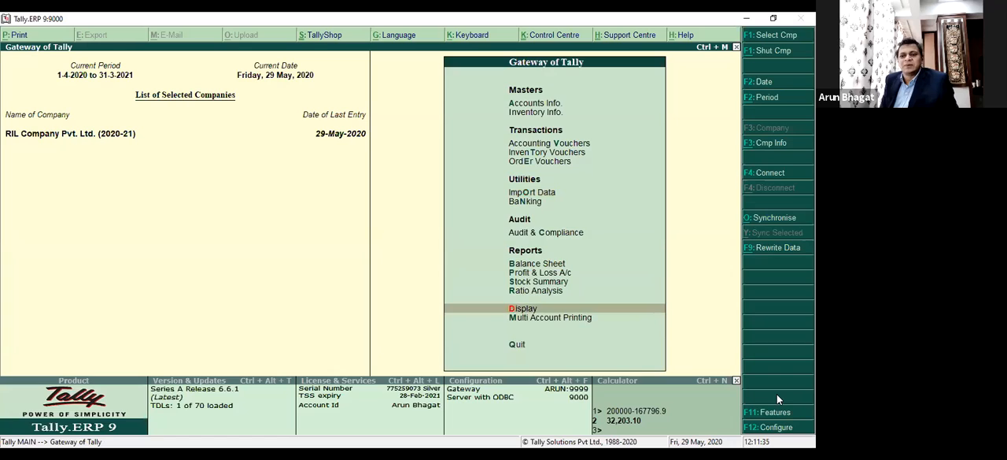
key(Return)
key(Down)
key(Return)
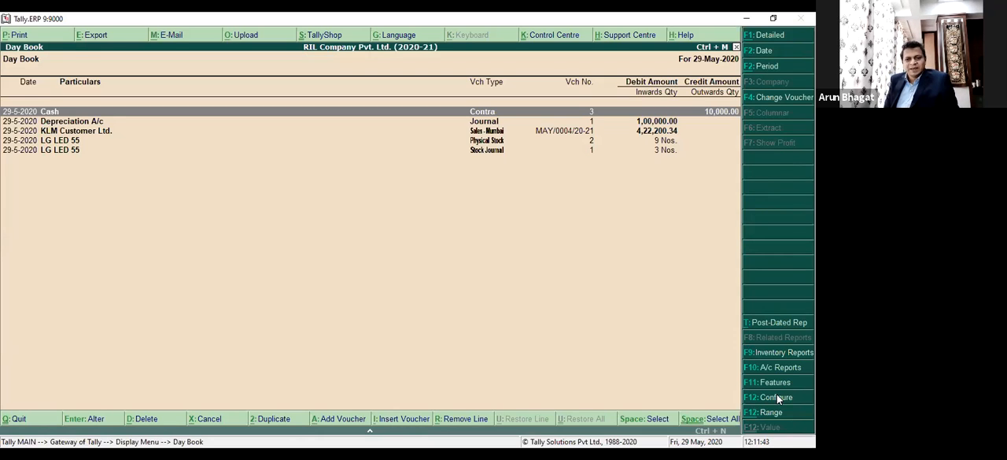
key(alt+2)
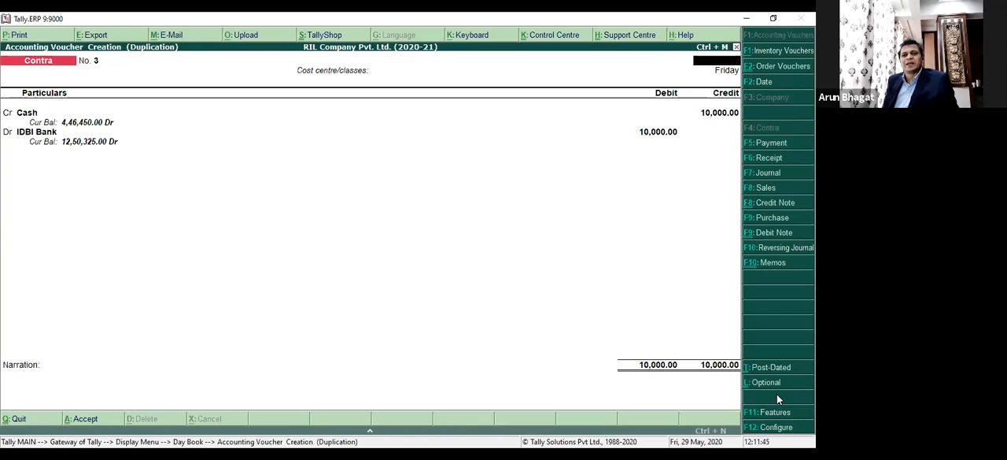
key(Escape)
key(Return)
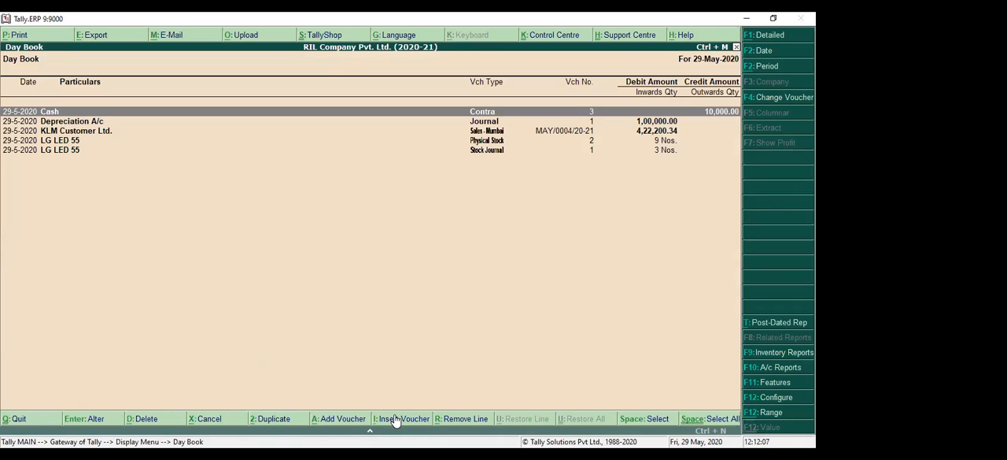
Duplicate the Cash contra voucher with the date 28-May-2020, and accept its existing IDBI Bank allocation and cash denominations.
click(268, 423)
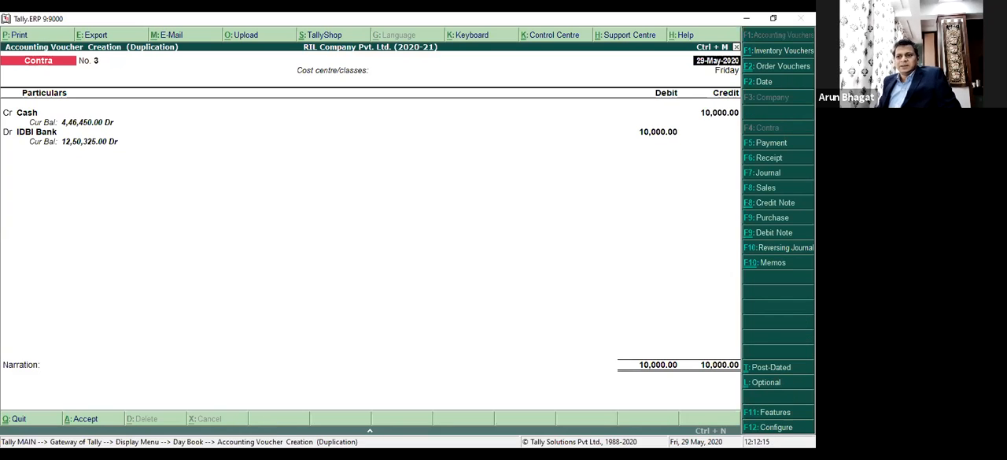
text(28.5)
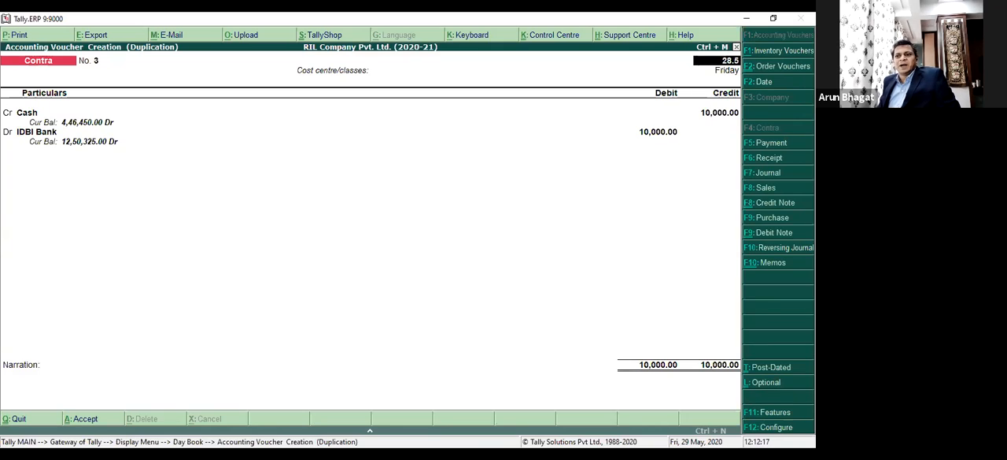
key(Return)
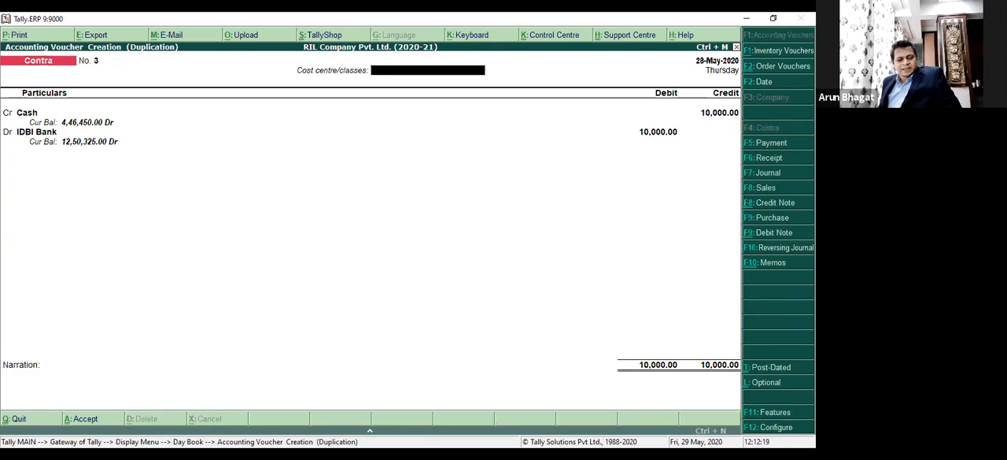
key(ctrl+a)
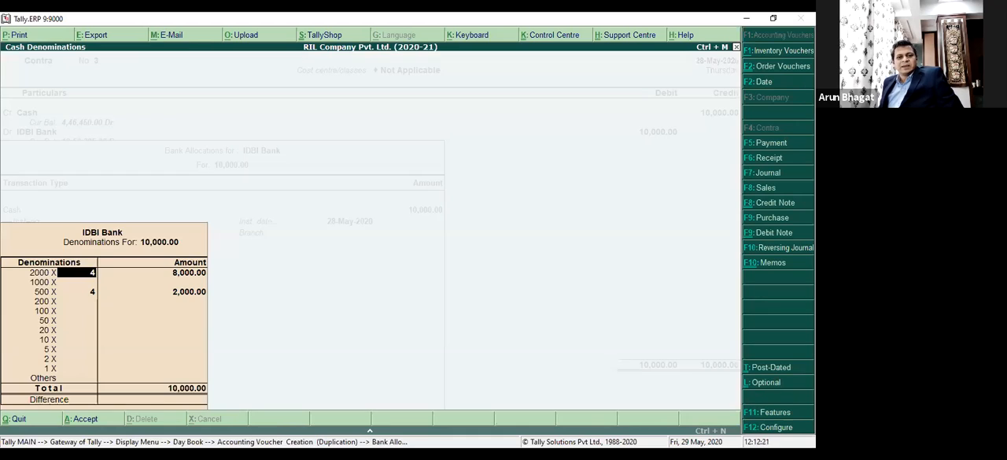
key(Return)
key(ctrl+a)
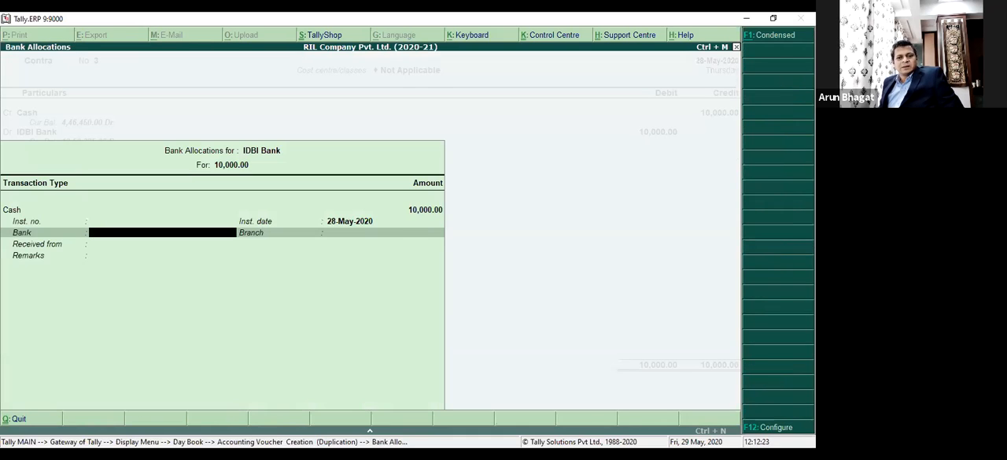
key(ctrl+a)
key(ctrl+a)
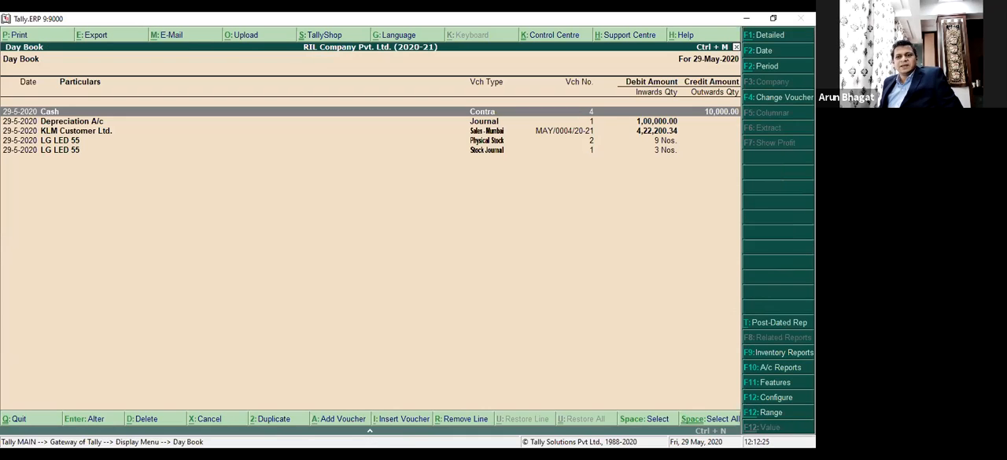
Set the Day Book period to run from 28-May-2020 to 29-May-2020.
key(alt+F2)
key(BackSpace)
text(28.)
key(Return)
key(Return)
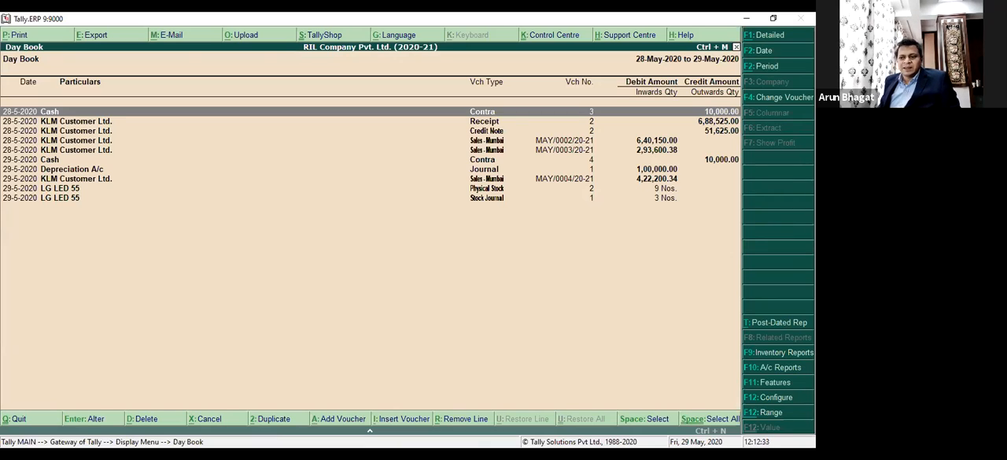
Examine the dates, voucher types and voucher numbers of the Day Book entries for both days.
key(Down)
key(Down)
key(Down)
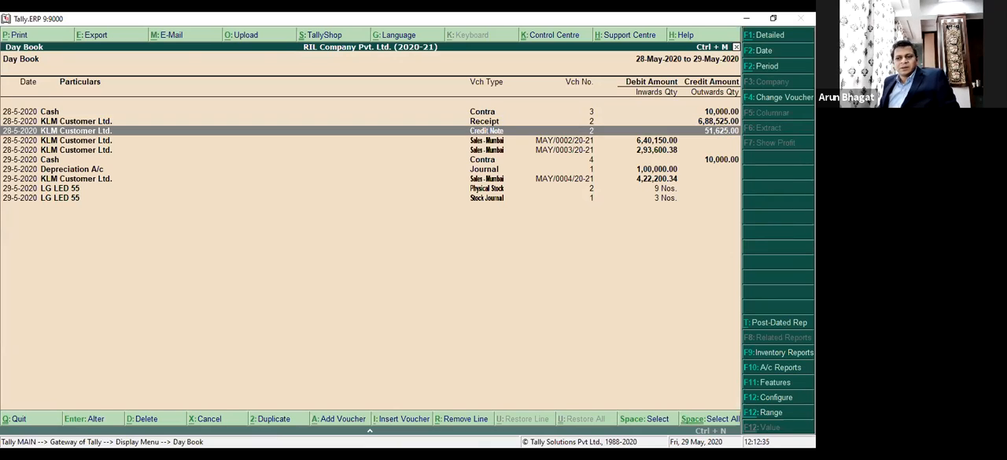
key(Up)
key(Up)
key(Up)
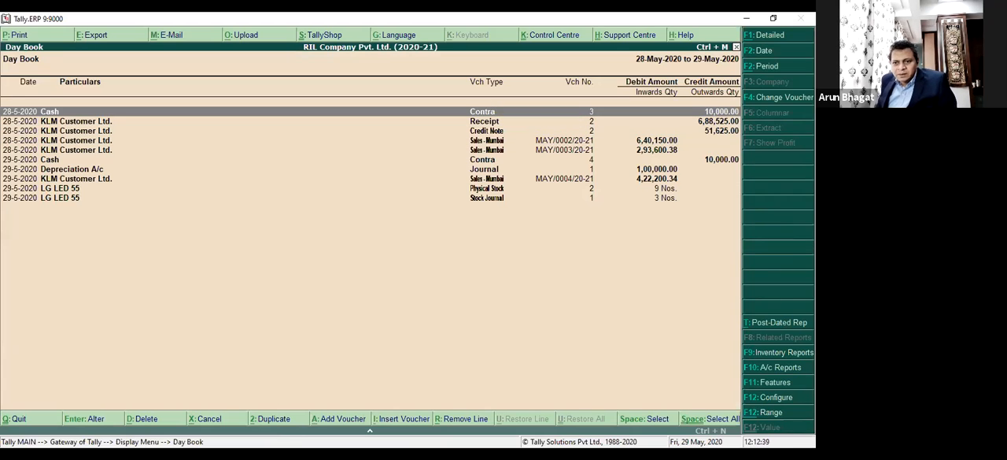
key(Down)
key(Down)
key(Down)
key(Down)
key(Down)
key(Down)
key(Down)
key(Down)
key(Down)
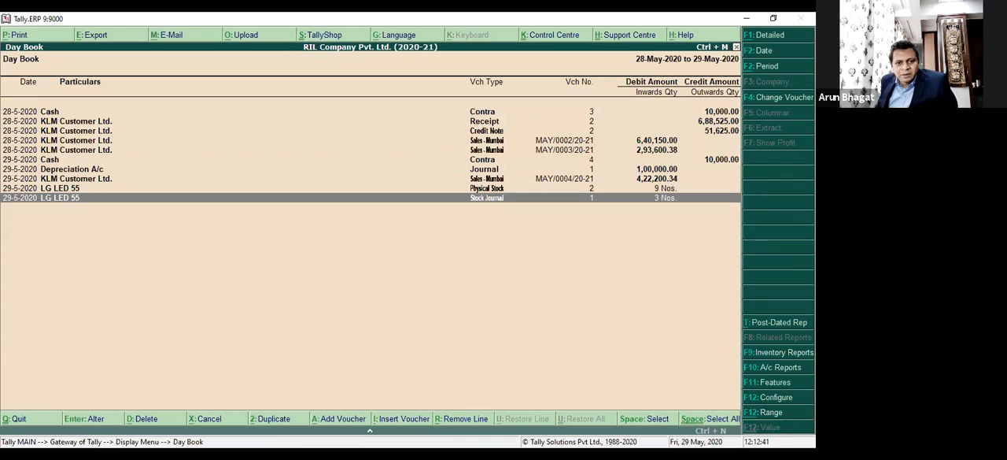
key(Up)
key(Up)
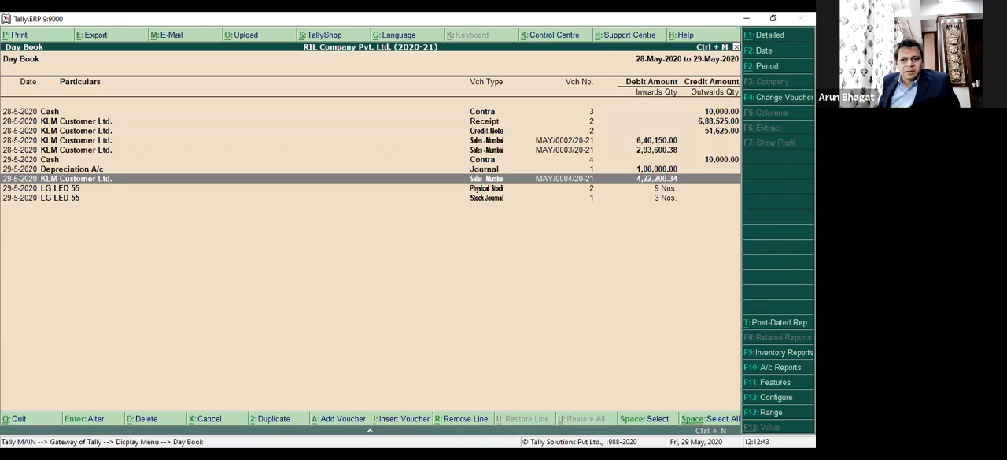
Close and reopen the Day Book, and display it again for 28-May-2020 to 29-May-2020.
key(Escape)
key(Return)
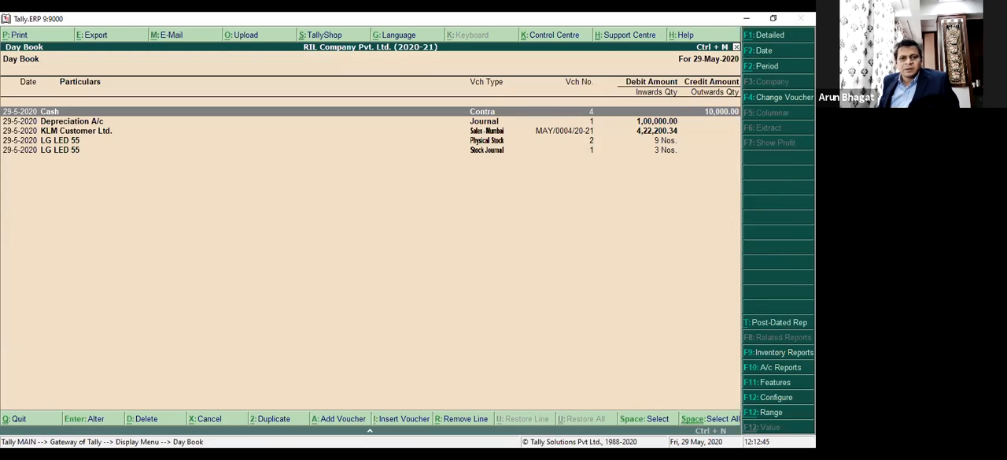
key(F2)
text(28.5)
key(Return)
key(Return)
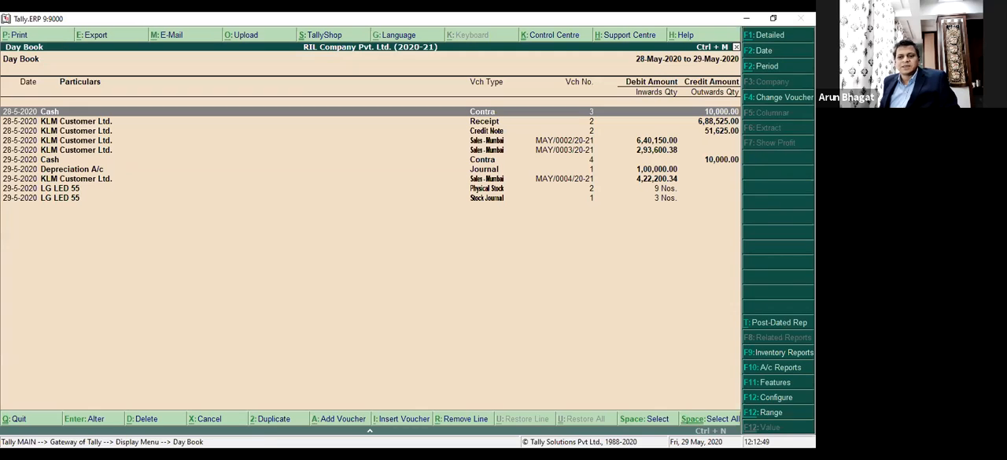
Mark the two Cash contra vouchers in the Day Book to compare their numbering, and return to the Gateway of Tally.
key(space)
key(Down)
key(Down)
key(Down)
key(Down)
key(Down)
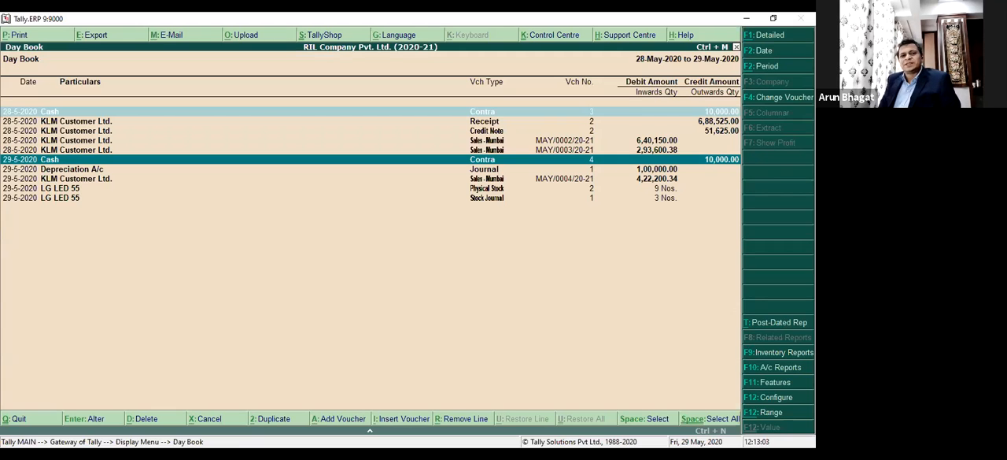
key(Escape)
key(Escape)
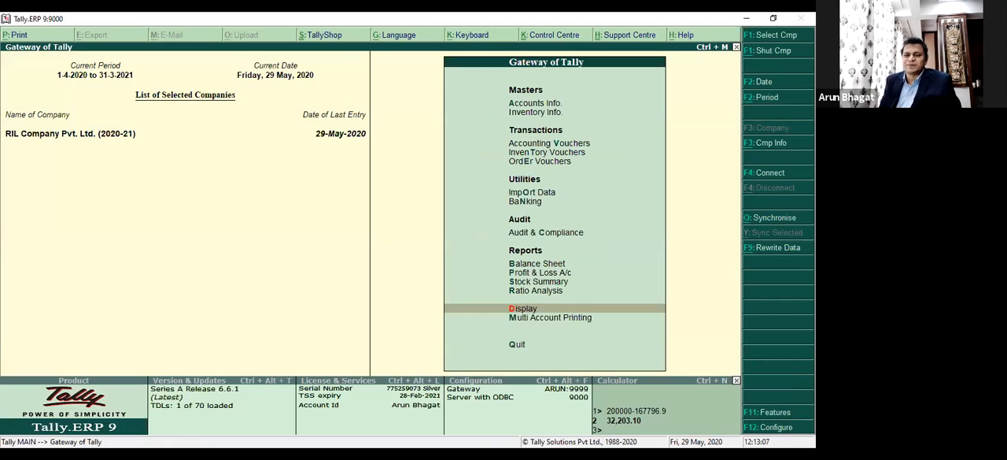
Open the company Tally Software Demo Company Pvt. Ltd. (2020-21), entering its user name and password.
key(F1)
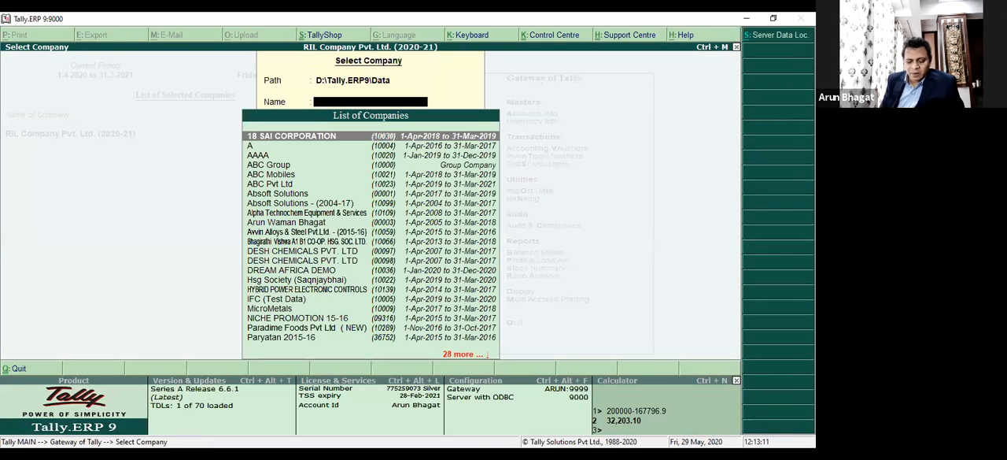
text(Tally So)
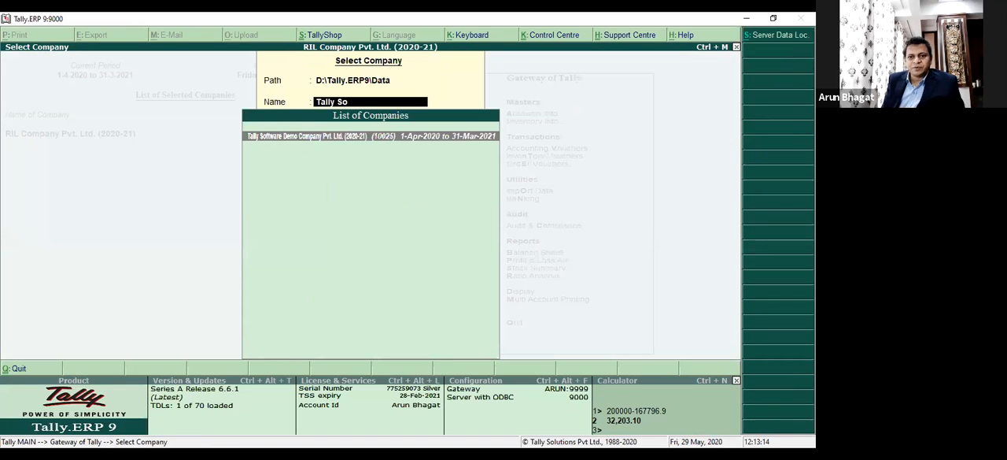
key(Return)
text(a)
key(Return)
key(Return)
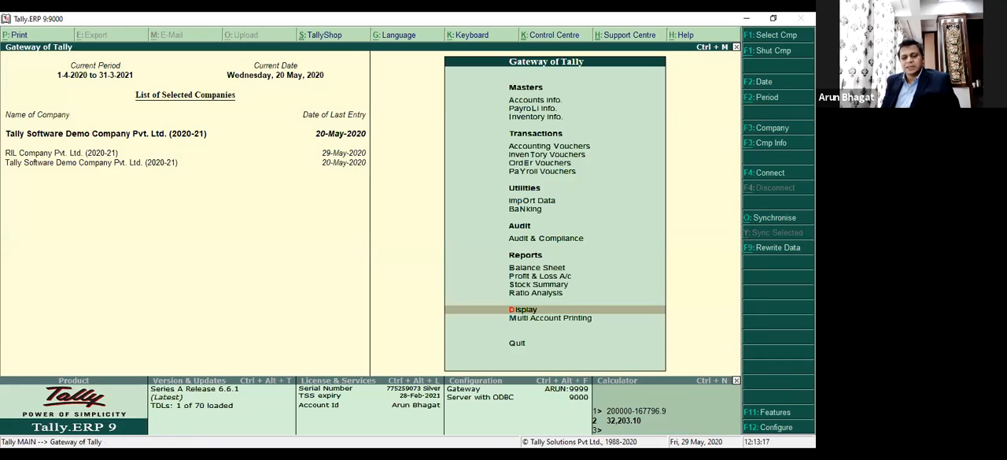
Open the ledger list for altering a single ledger and look through the demo company's ledgers.
key(a)
key(l)
key(d)
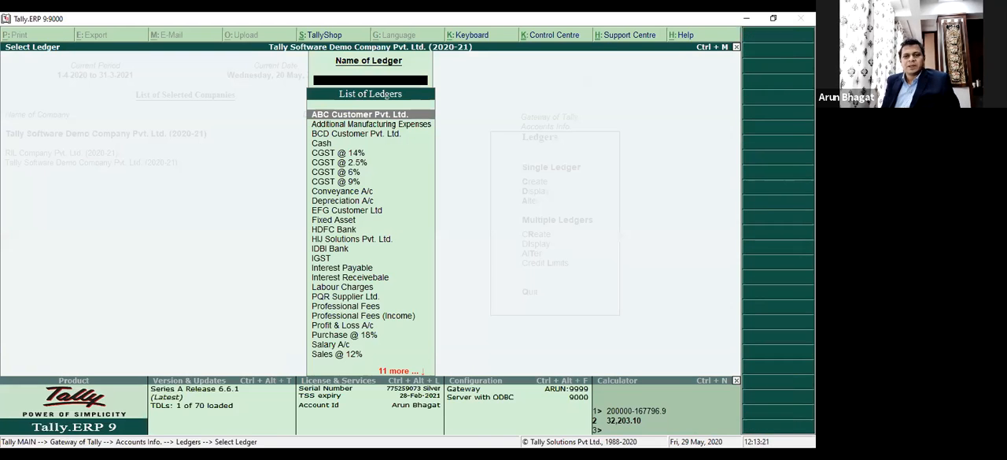
key(Down)
key(Down)
key(Down)
key(Down)
key(Down)
key(Down)
key(Down)
key(Down)
key(Down)
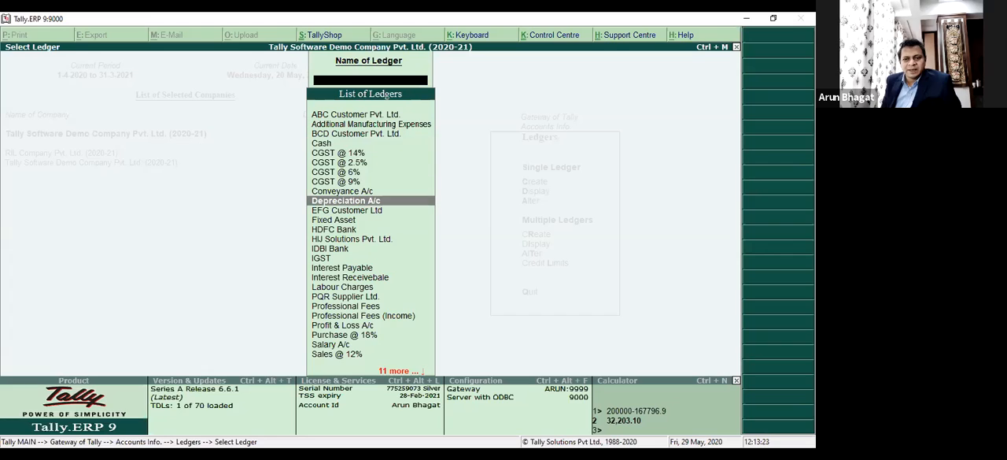
key(Down)
key(Down)
key(Up)
key(Up)
key(Up)
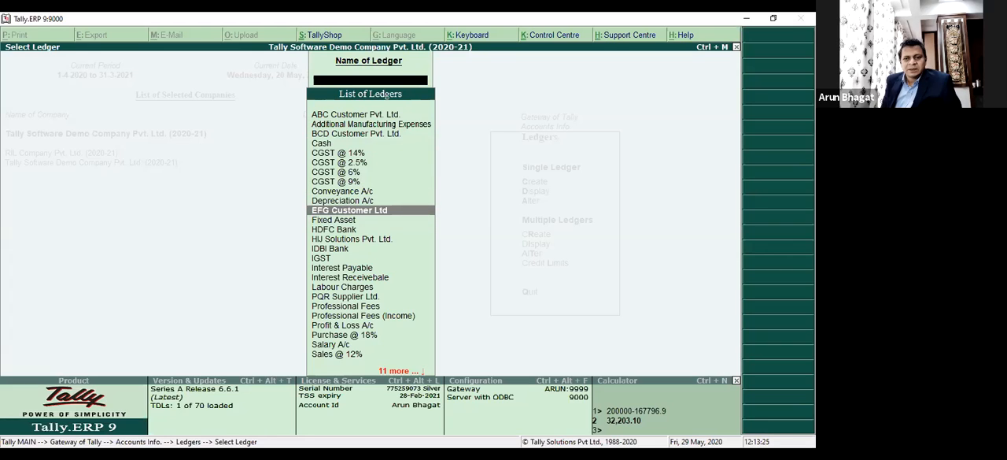
key(Up)
key(Down)
key(Down)
key(Down)
key(Down)
key(Down)
key(Down)
key(Down)
key(Down)
key(Down)
key(Down)
key(Down)
key(Down)
key(Down)
key(Down)
key(Down)
key(Down)
key(Down)
key(Down)
key(Down)
key(Down)
key(Down)
key(Down)
key(Down)
key(Down)
key(Down)
key(Down)
key(Down)
key(Down)
key(Up)
key(Up)
key(Up)
key(Up)
key(Up)
key(Up)
key(Up)
key(Up)
key(Up)
key(Up)
key(Up)
key(Up)
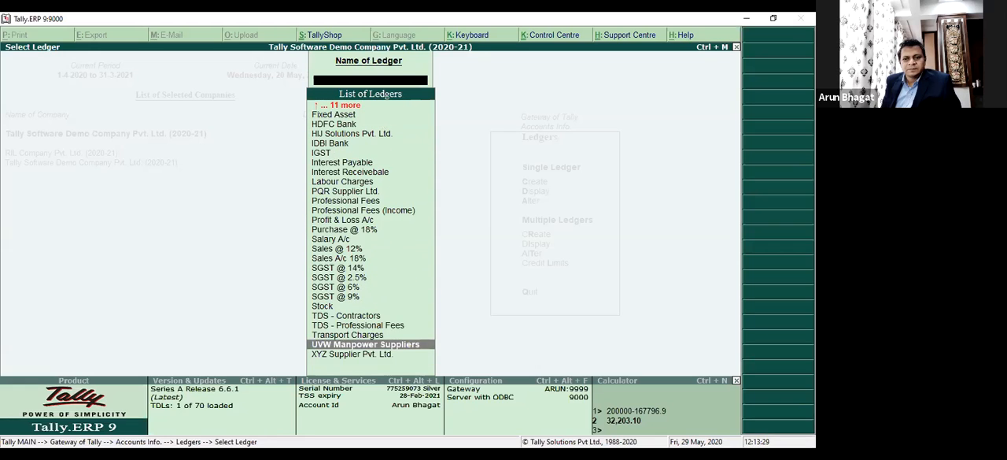
key(Up)
key(Up)
key(Up)
key(Up)
key(Up)
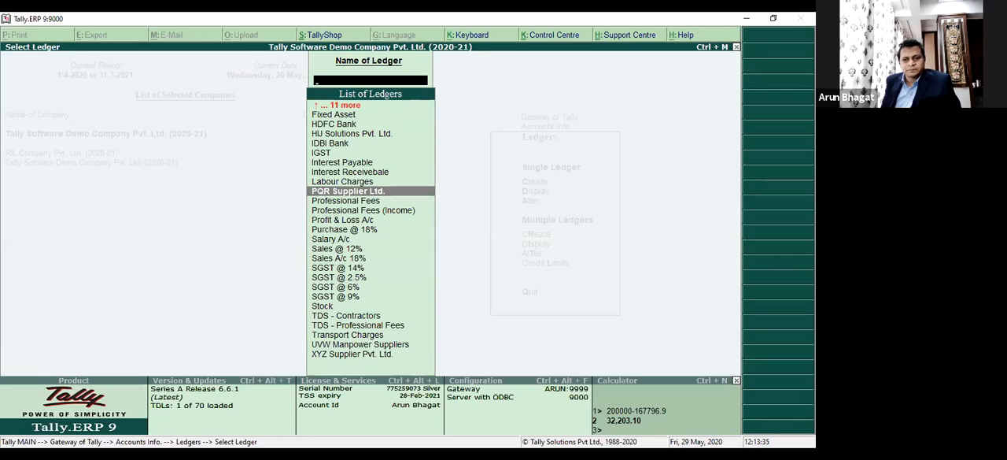
Open the TDS - Professional Fees ledger of the demo company for alteration.
key(Down)
key(Down)
key(Down)
key(Down)
key(Down)
key(Down)
key(Down)
key(Down)
key(Down)
key(Down)
key(Down)
key(Down)
key(Down)
key(Down)
key(Down)
key(Up)
key(Up)
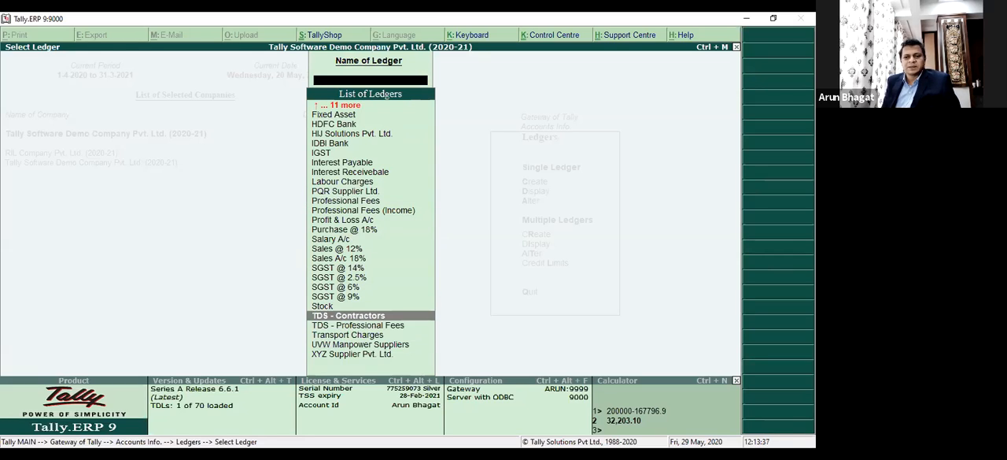
key(Down)
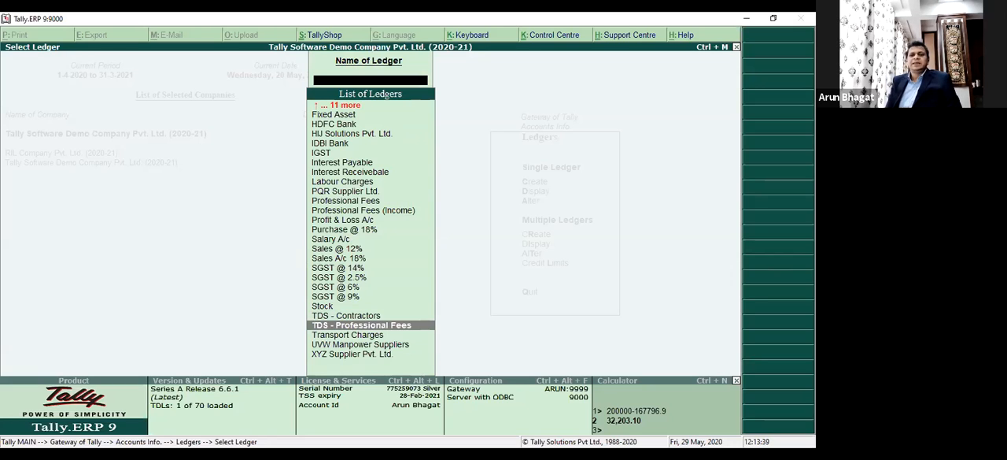
key(Return)
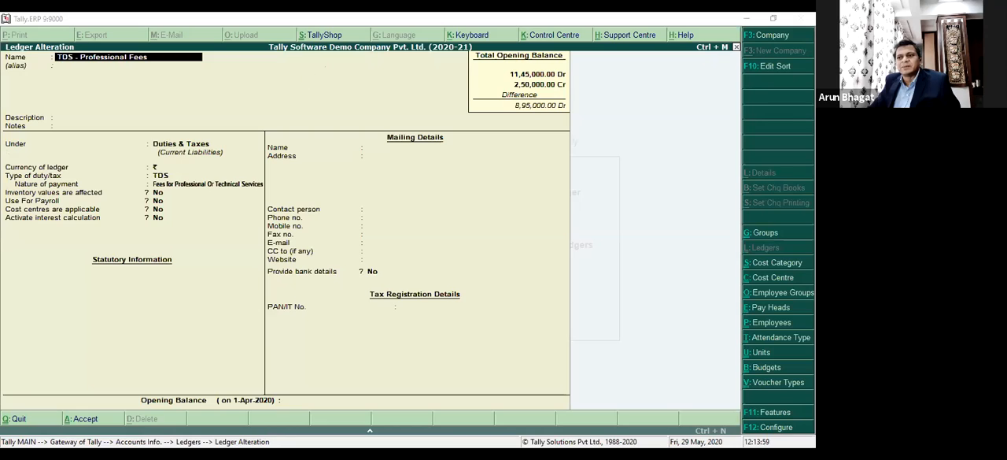
Change the current company to RIL Company Pvt. Ltd. (2020-21) from within the ledger alteration.
click(772, 36)
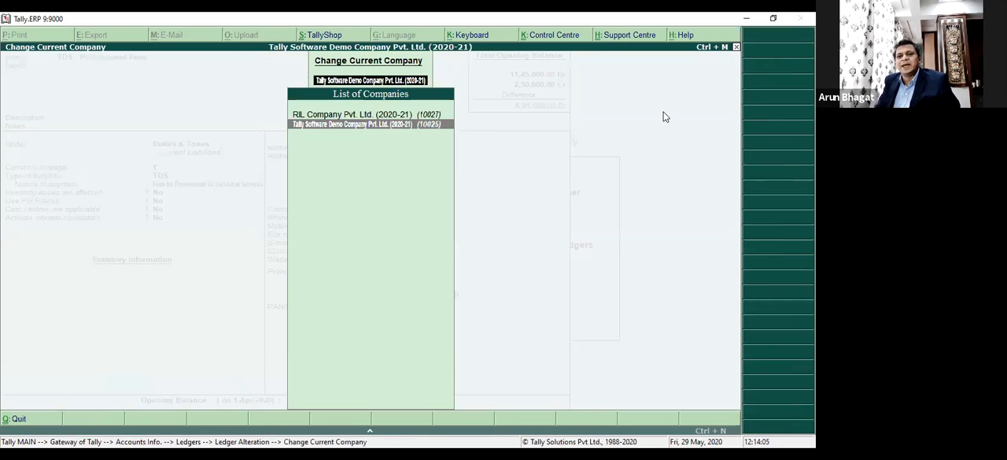
key(Up)
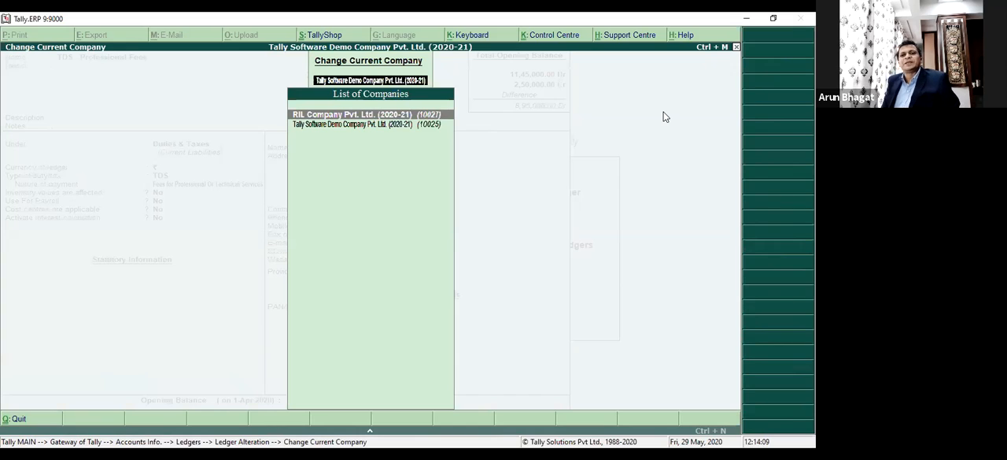
key(Return)
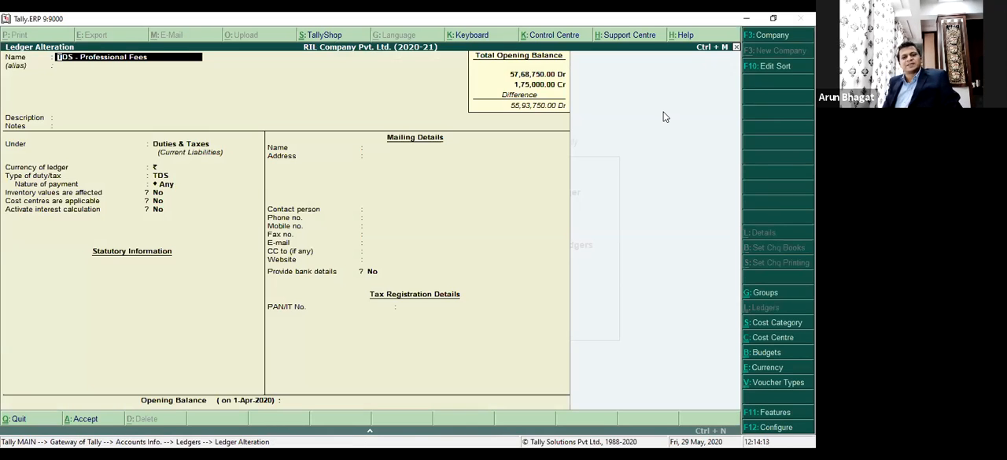
Try to save the TDS - Professional Fees ledger into RIL Company Pvt. Ltd. (2020-21), and leave the ledger alteration.
key(Return)
key(Return)
key(Return)
key(Return)
key(Return)
key(Return)
key(Return)
key(Return)
key(Return)
key(Return)
key(Return)
key(Return)
key(Return)
key(Return)
key(Return)
key(Return)
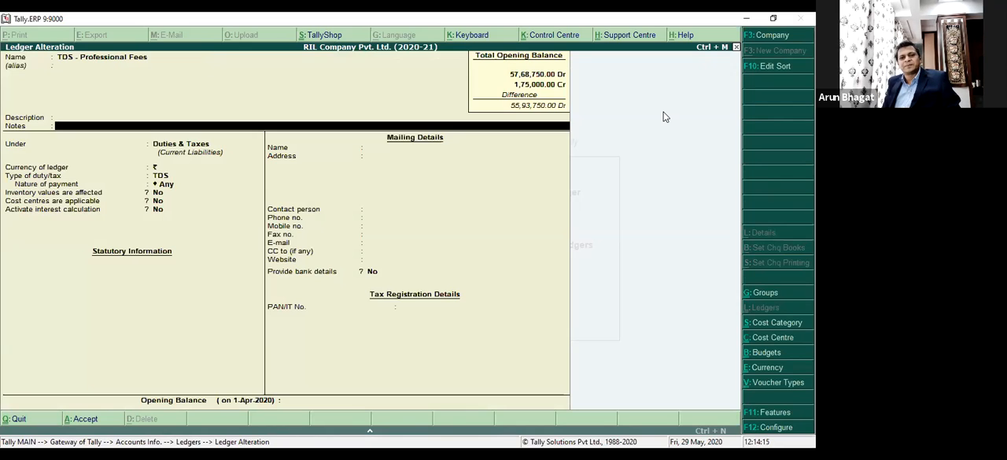
key(Return)
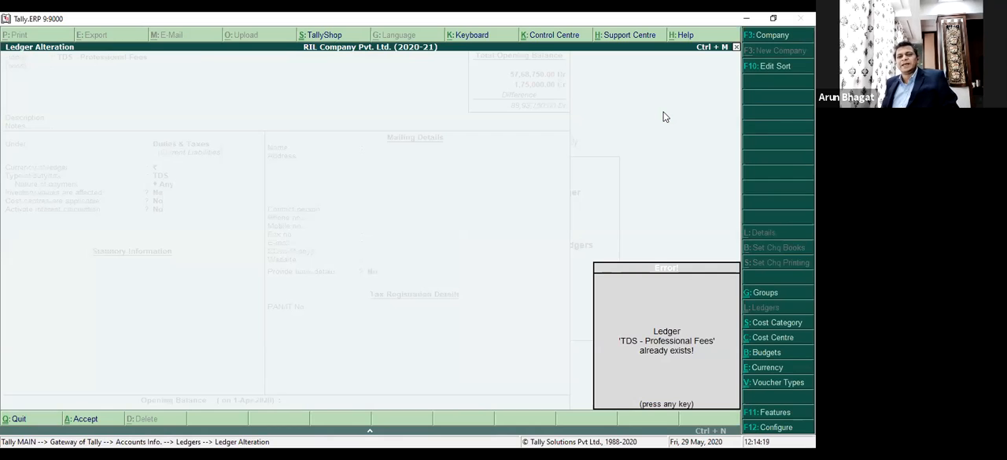
key(Return)
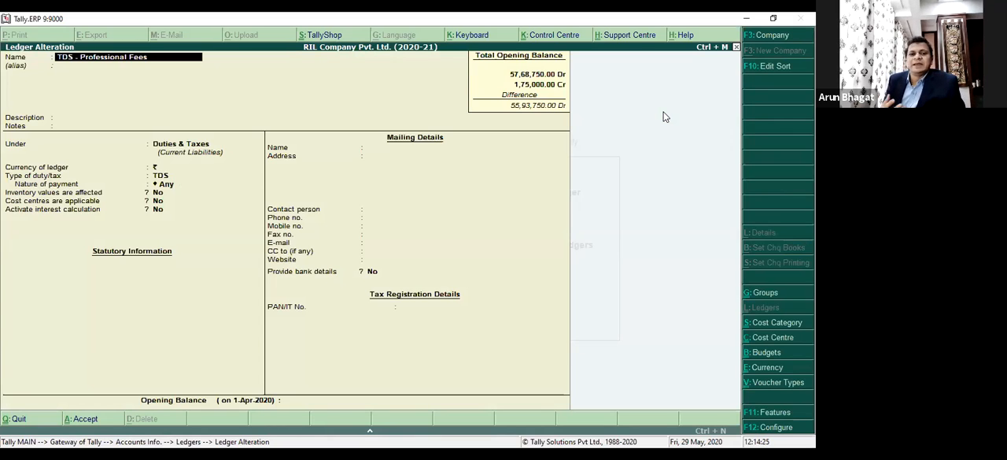
key(Escape)
key(Return)
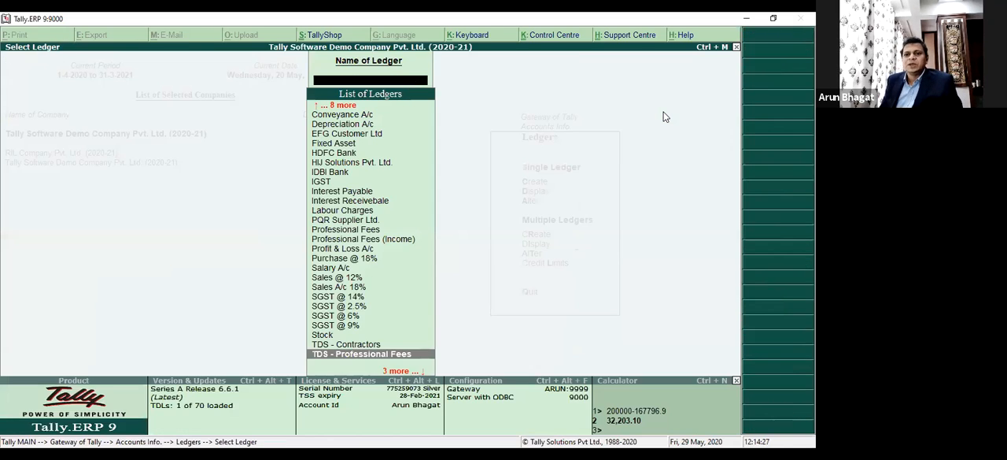
Leave the ledger selection and open the Day Book of Tally Software Demo Company Pvt. Ltd. (2020-21).
key(Escape)
key(Escape)
key(d)
key(y)
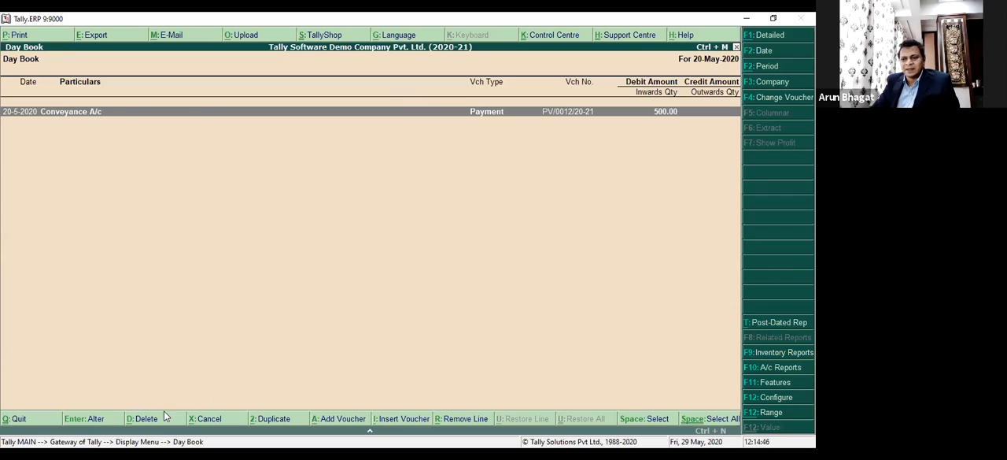
Duplicate the 500.00 Conveyance A/c payment voucher, changing the company to RIL Company Pvt. Ltd. (2020-21) during the duplication.
click(283, 418)
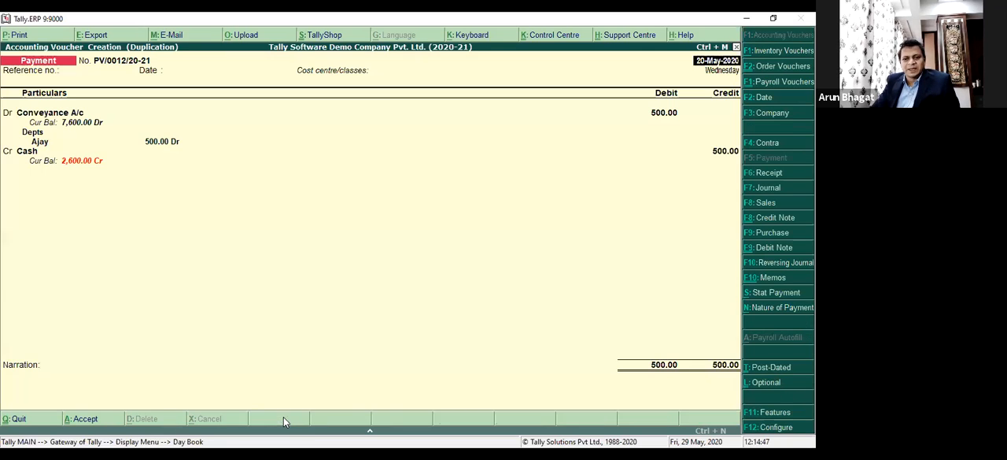
key(Return)
key(Return)
key(Return)
key(Return)
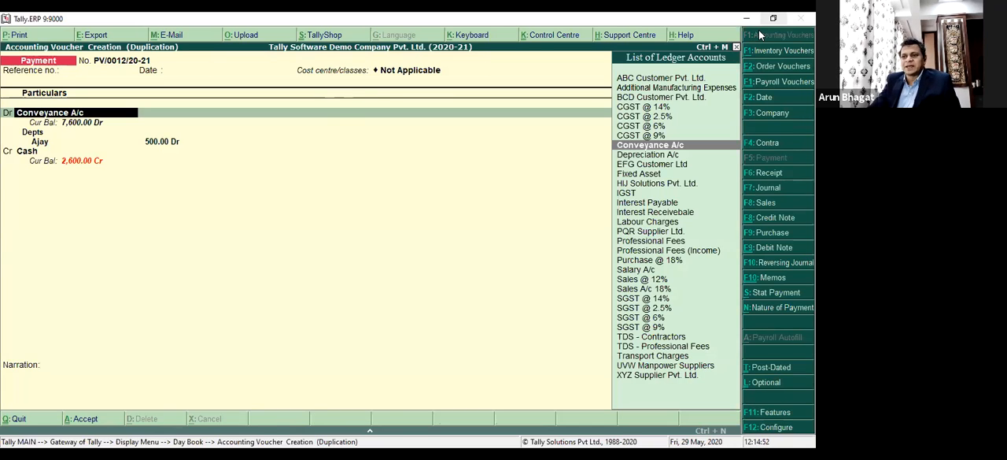
click(773, 115)
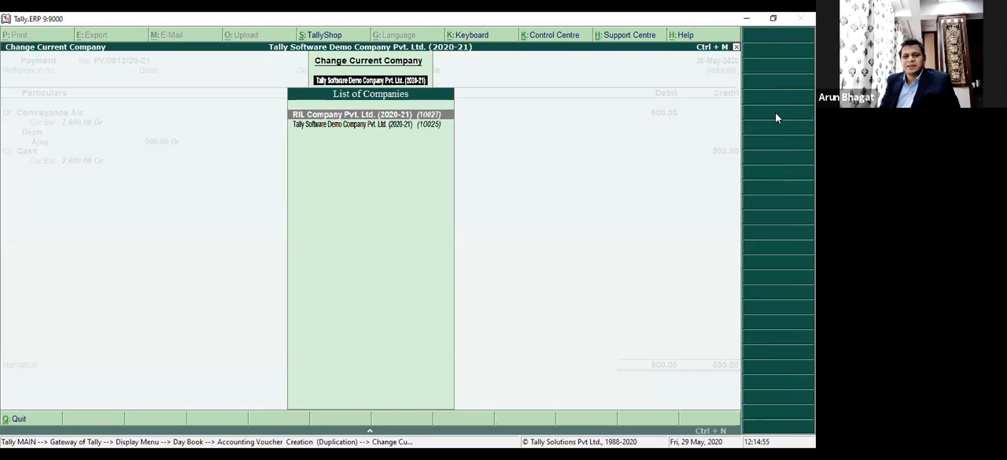
key(Return)
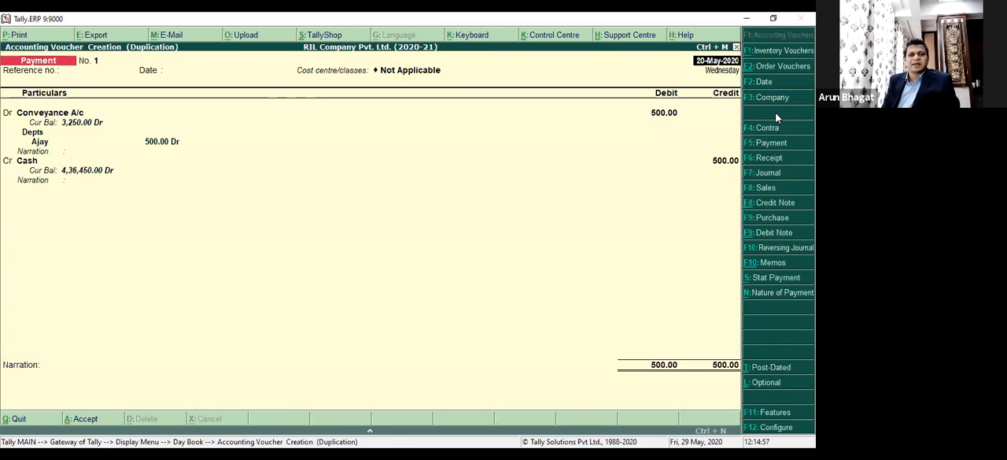
key(Escape)
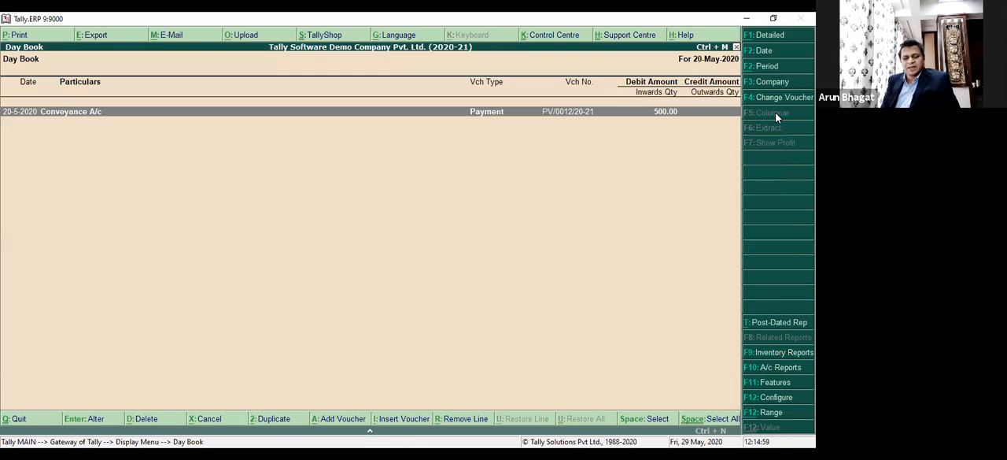
Switch the Day Book to RIL Company Pvt. Ltd. (2020-21) and locate the 500.00 Conveyance A/c payment voucher.
key(F3)
key(Up)
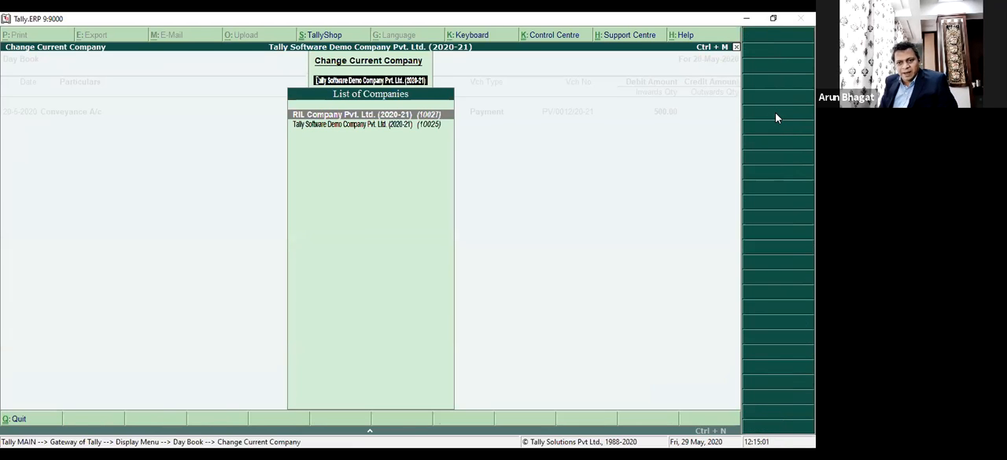
key(Return)
key(Down)
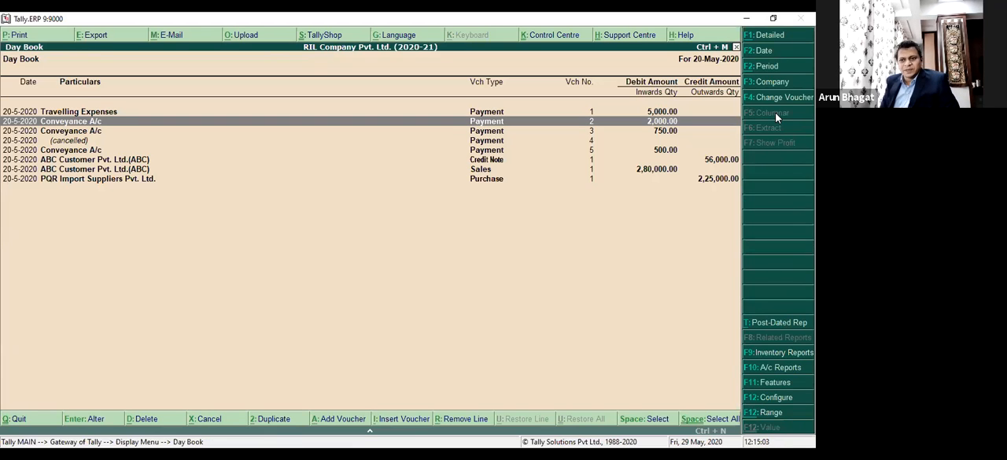
key(Down)
key(Down)
key(Down)
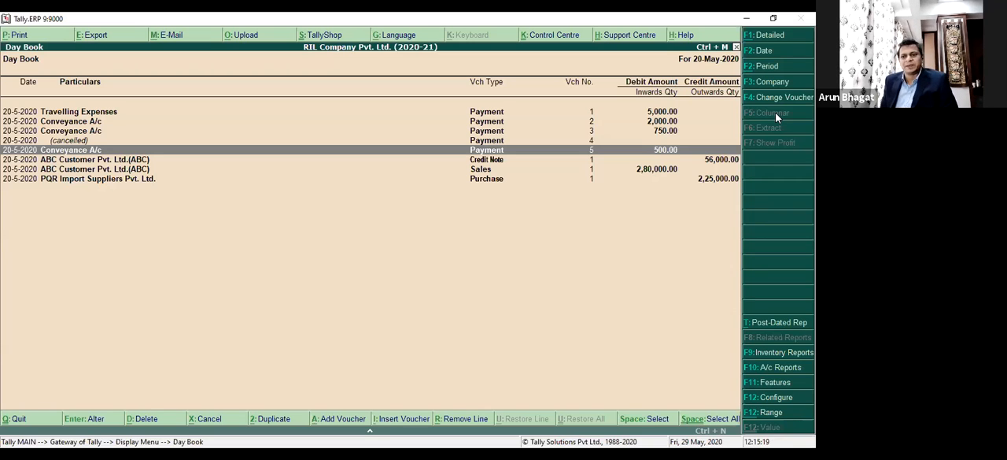
Return to the Gateway of Tally and make RIL Company Pvt. Ltd. (2020-21) the current company.
key(Escape)
key(Escape)
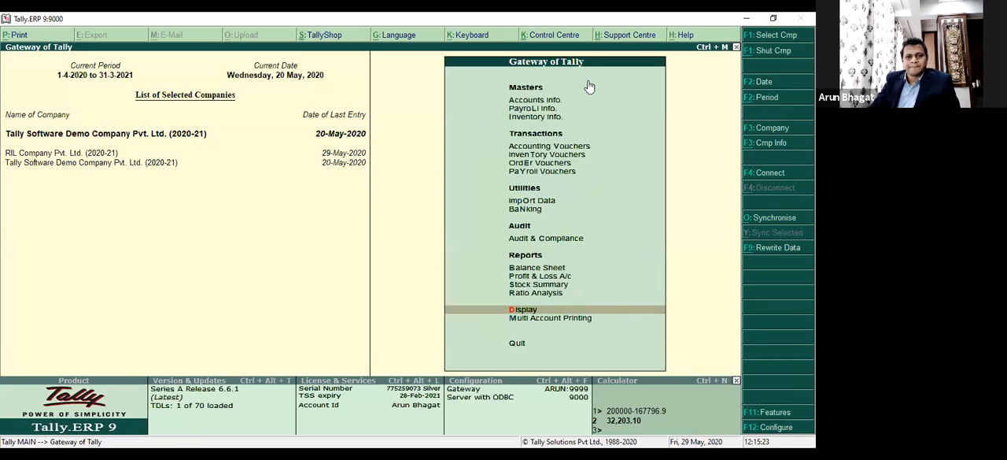
click(51, 154)
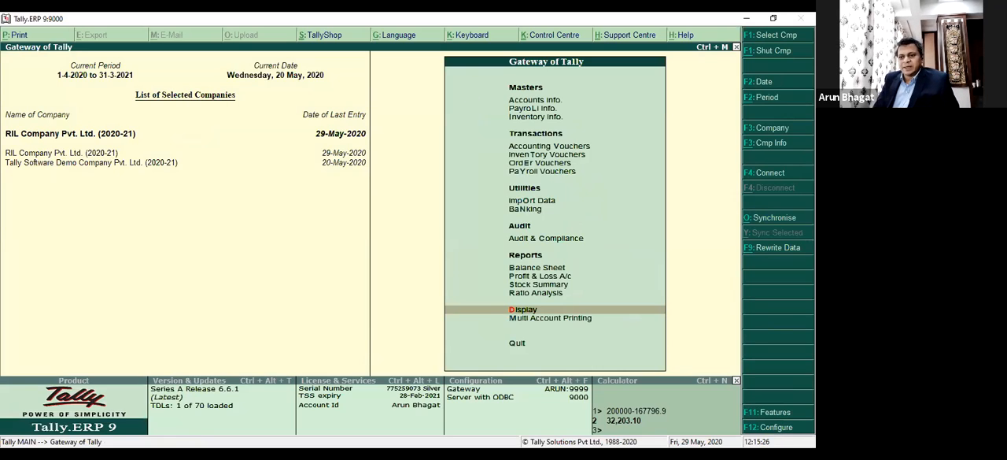
Look over the options for importing data into RIL Company Pvt. Ltd. (2020-21).
key(Up)
key(Up)
key(Up)
key(Up)
key(Up)
key(Up)
key(Up)
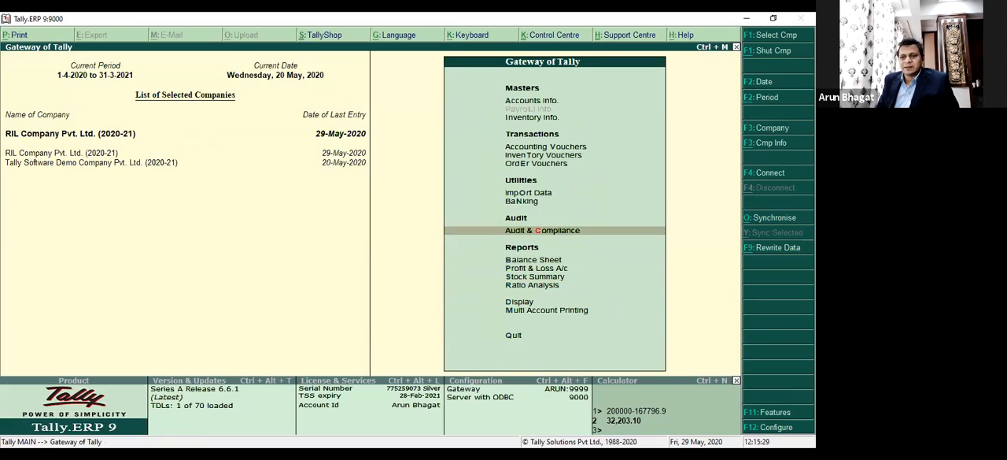
key(Return)
key(Escape)
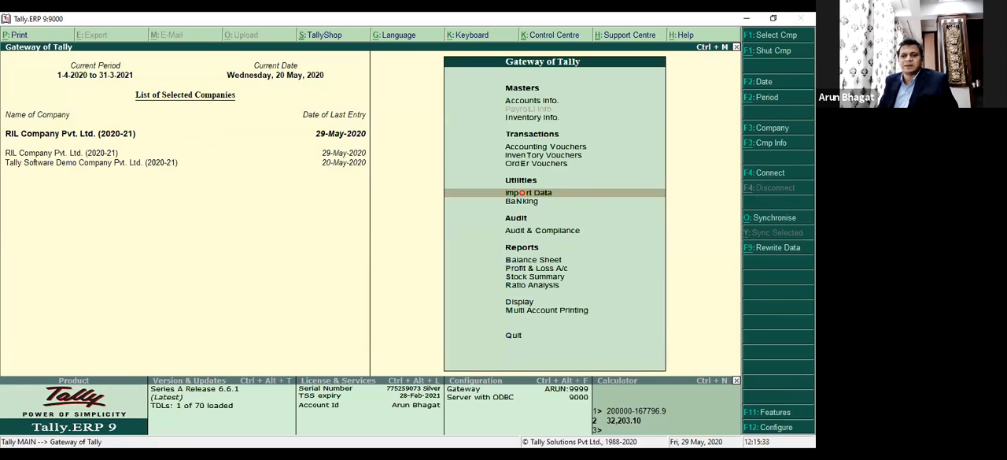
click(521, 192)
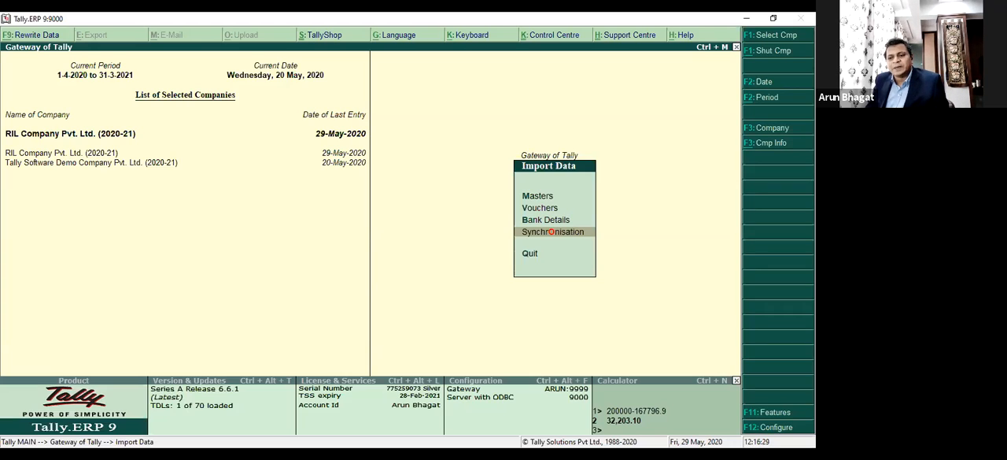
key(Escape)
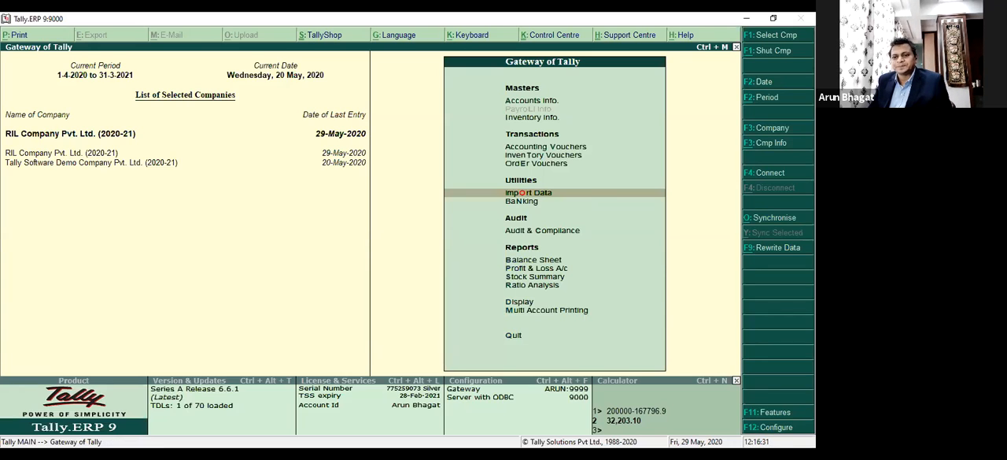
Look over the banking features, such as cheque printing and bank reconciliation.
key(Down)
key(Return)
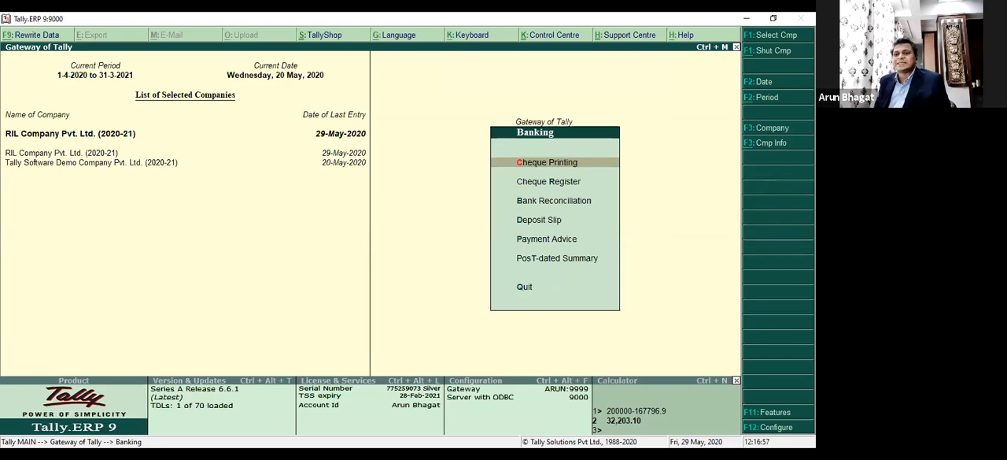
key(Escape)
Go through the Audit & Compliance features and view the Audit & Analysis report of RIL Company Pvt. Ltd.
key(Down)
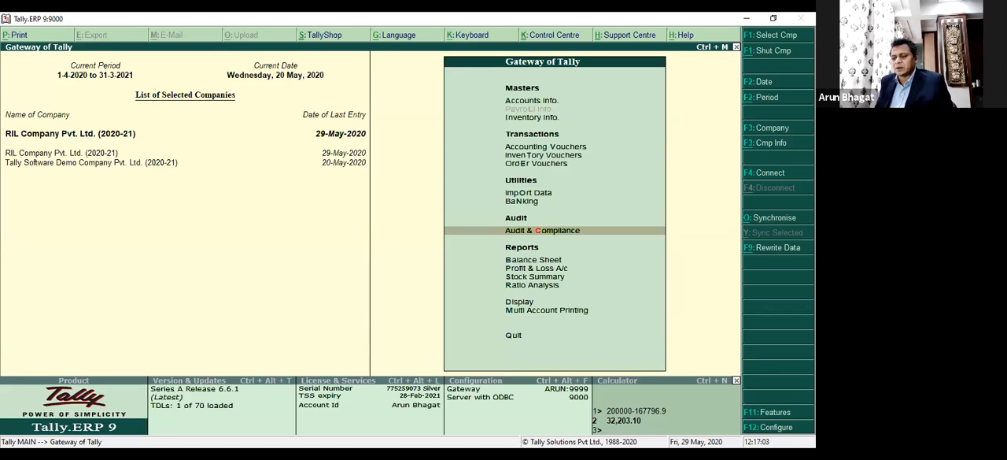
key(Return)
key(Down)
key(Down)
key(Down)
key(Up)
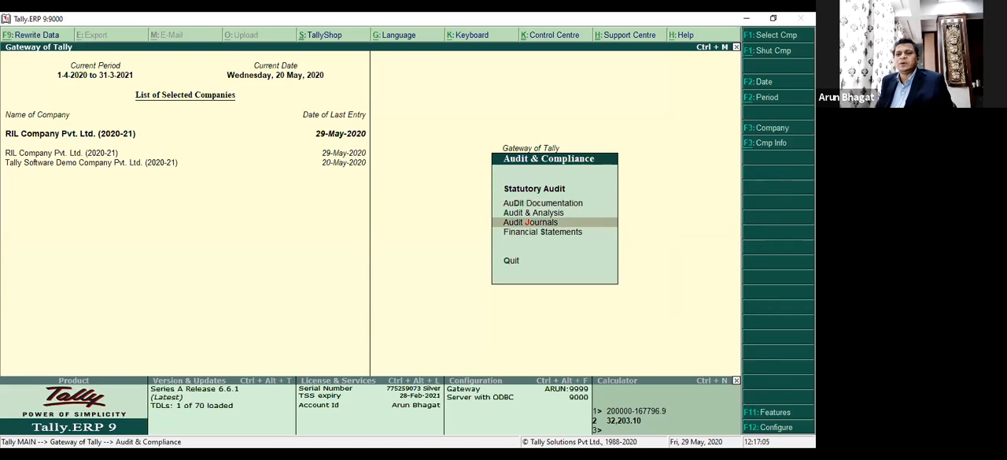
key(Up)
key(Up)
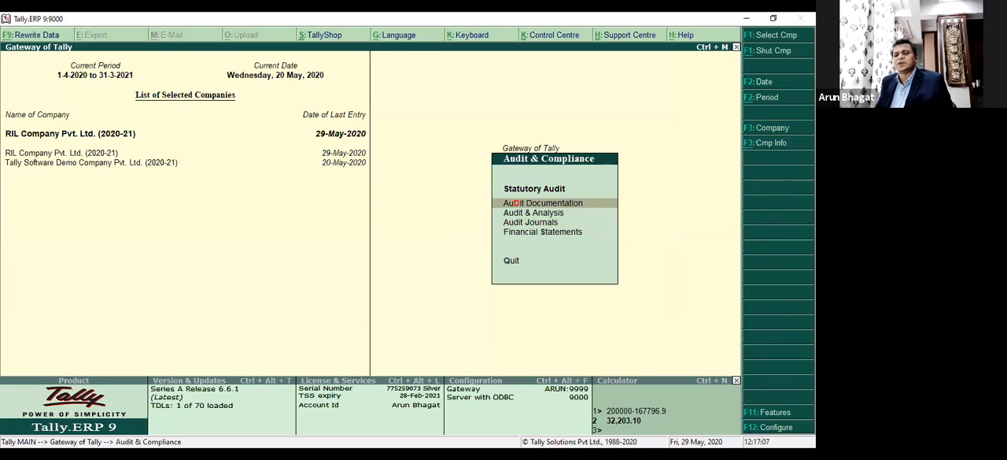
key(Down)
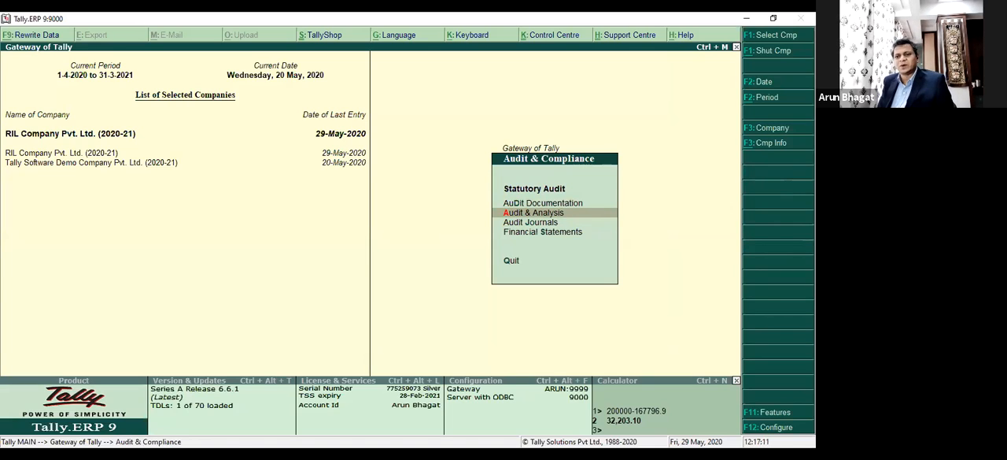
key(Return)
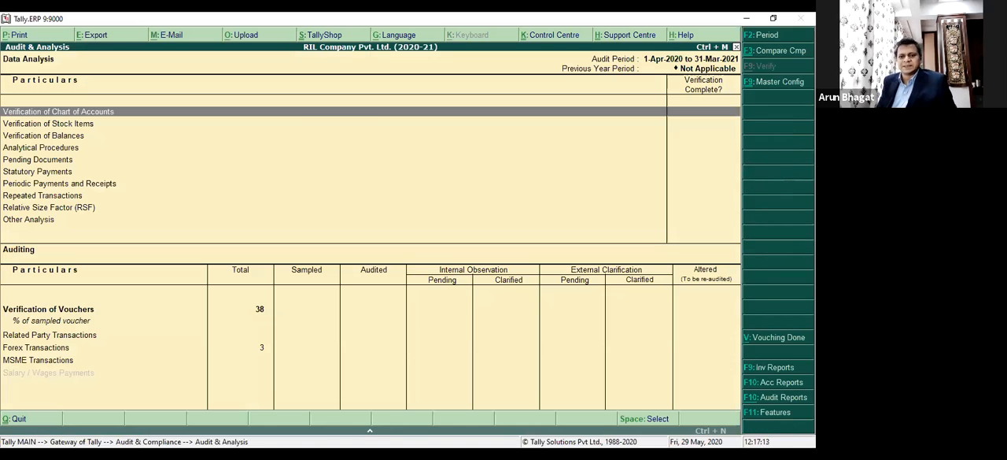
key(Escape)
View the Audit Journals and Financial Statements features of the statutory audit.
key(Down)
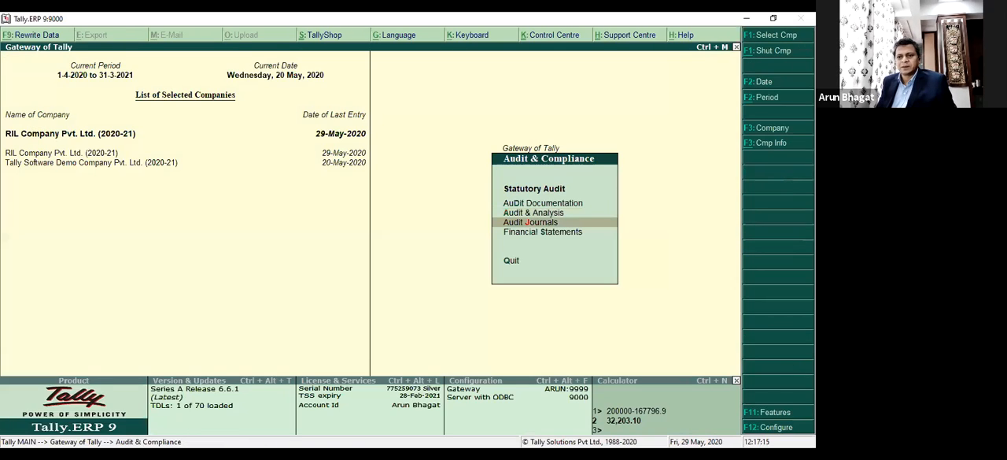
key(Return)
key(Escape)
key(Up)
key(Up)
key(Down)
key(Down)
key(Down)
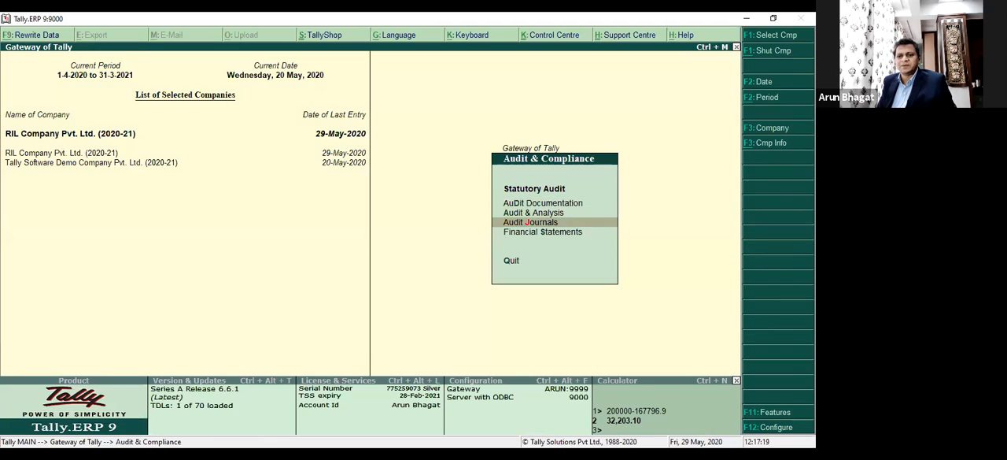
key(Return)
key(Escape)
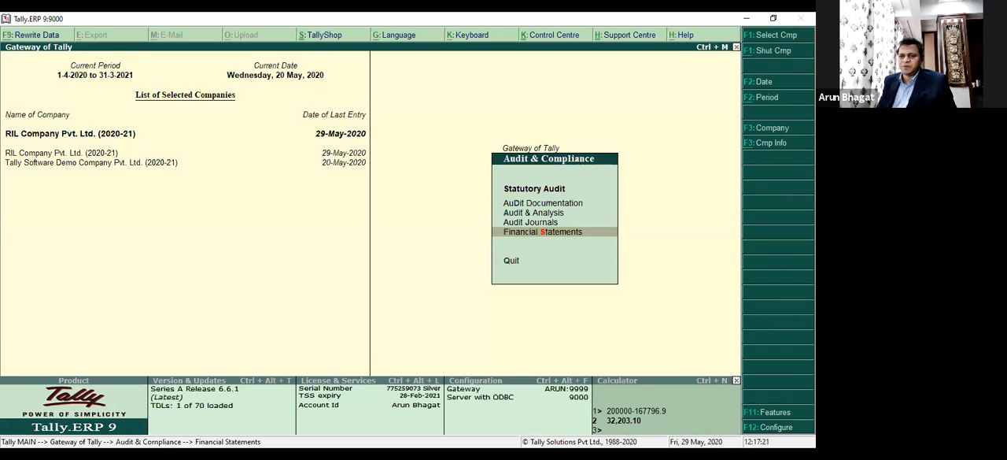
View the Audit Documentation report of RIL Company Pvt. Ltd. and close it.
key(Up)
key(Up)
key(Up)
key(Return)
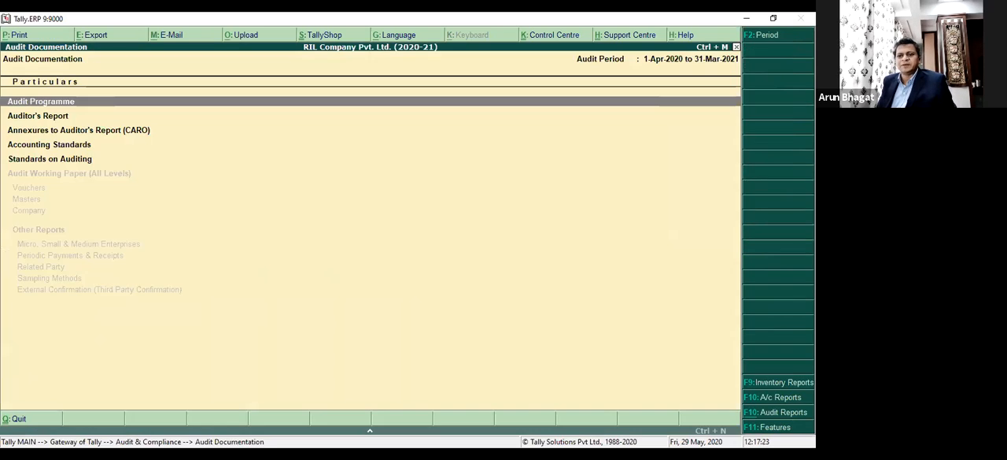
key(Escape)
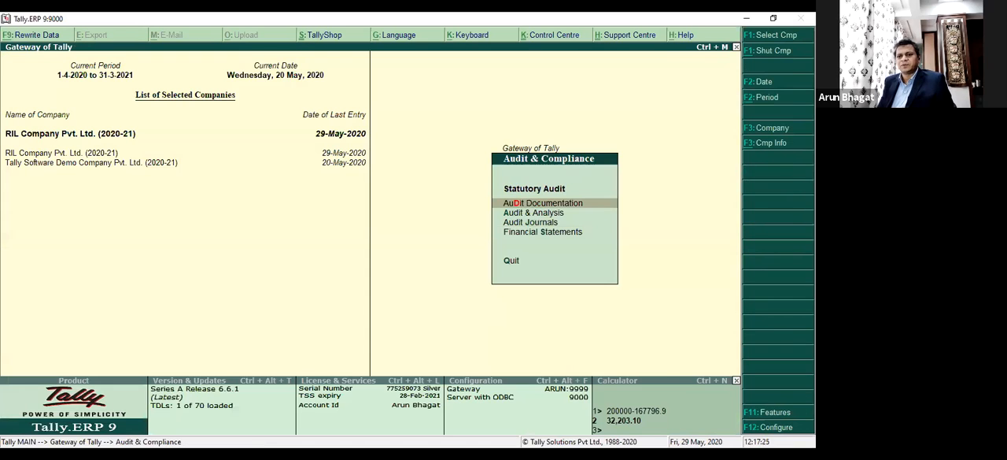
Leave Audit & Compliance and open the list of display reports for RIL Company Pvt. Ltd.
key(Escape)
key(Down)
key(Down)
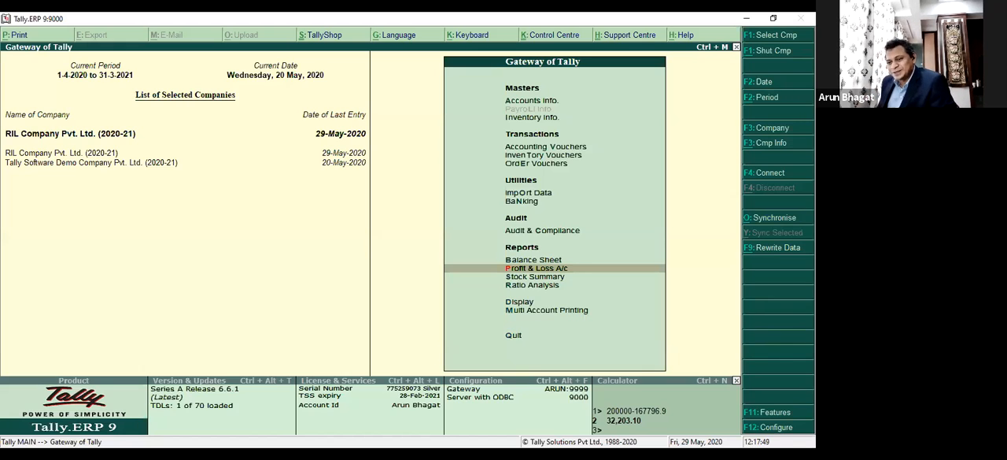
key(Down)
key(Down)
Look through the available display reports and open the Account Books.
key(Down)
key(Return)
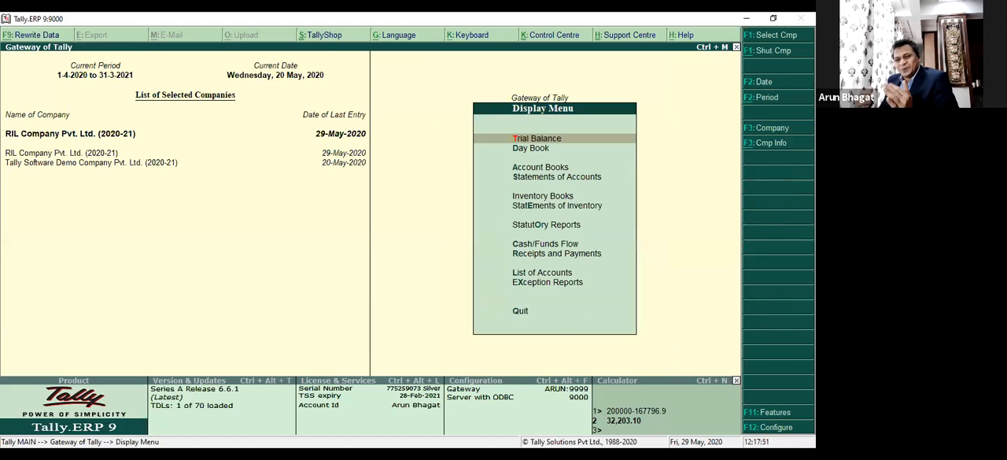
key(Down)
key(Down)
key(Down)
key(Down)
key(Down)
key(Down)
key(Down)
key(Down)
key(Down)
key(Down)
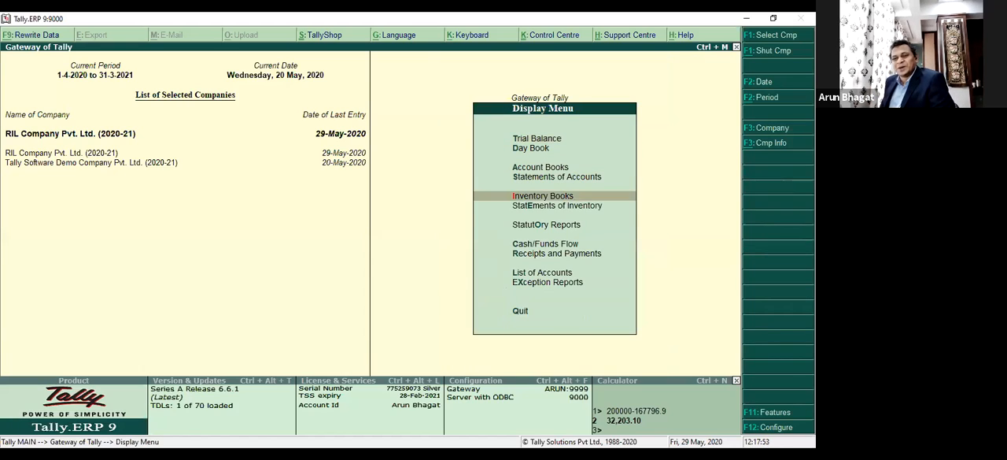
key(Up)
key(Up)
key(Up)
key(Up)
key(Up)
key(Up)
key(Up)
key(Up)
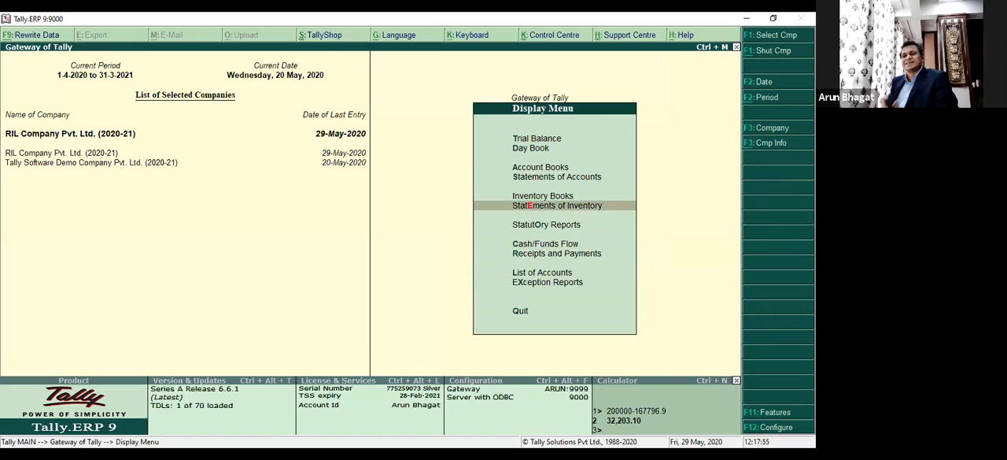
key(Return)
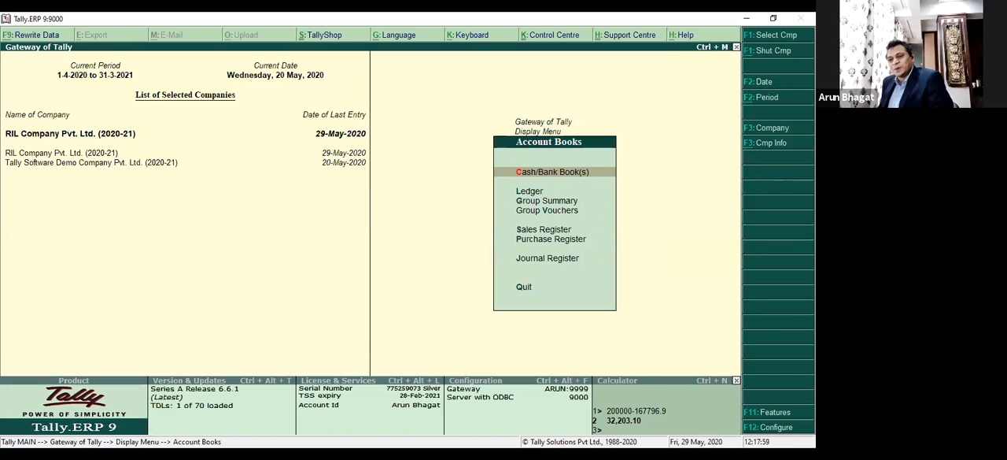
View the Statements of Accounts and Inventory Books report lists, and return to the Gateway of Tally.
key(Escape)
key(Down)
key(Return)
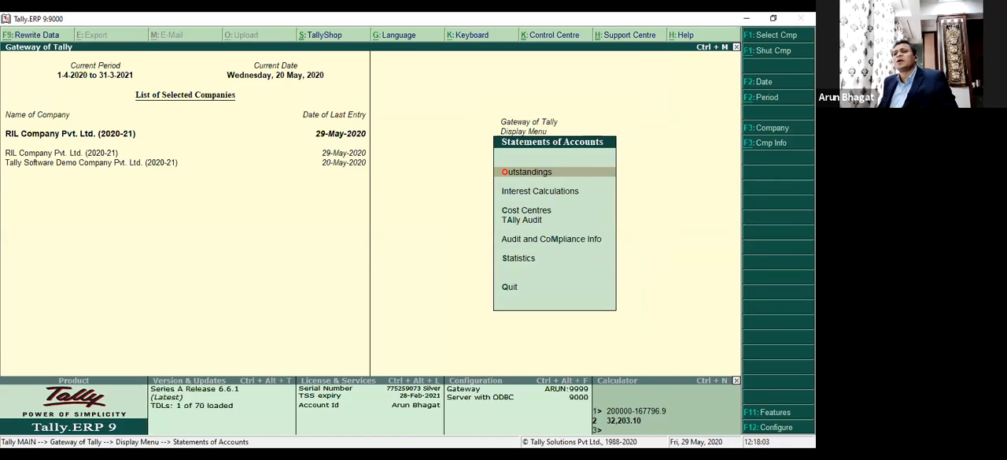
key(Escape)
key(Down)
key(Return)
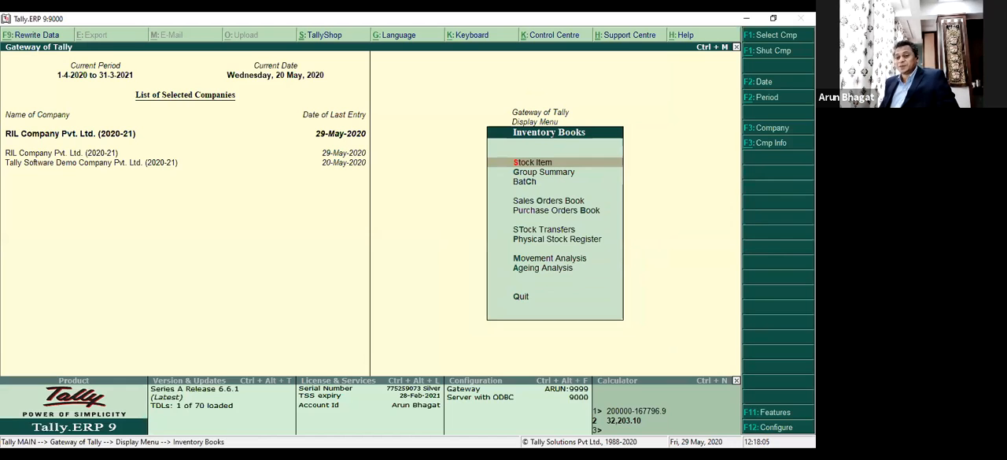
key(Escape)
key(Down)
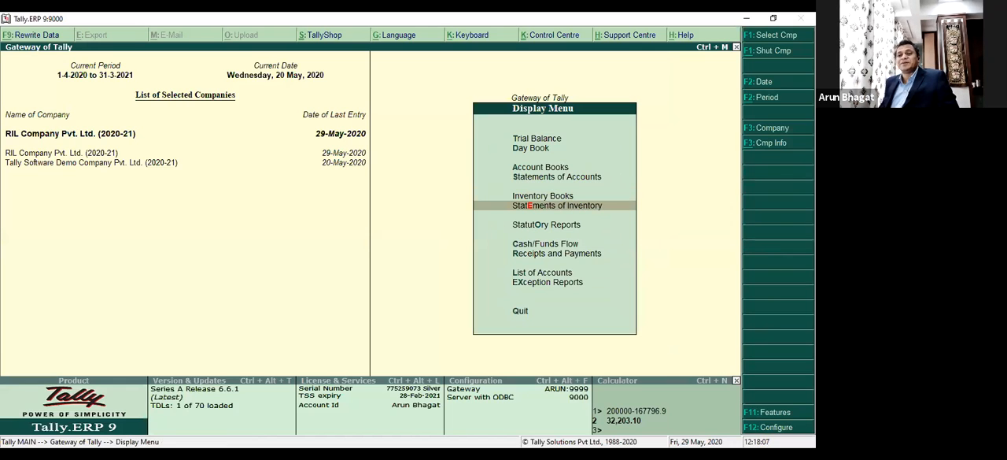
key(Escape)
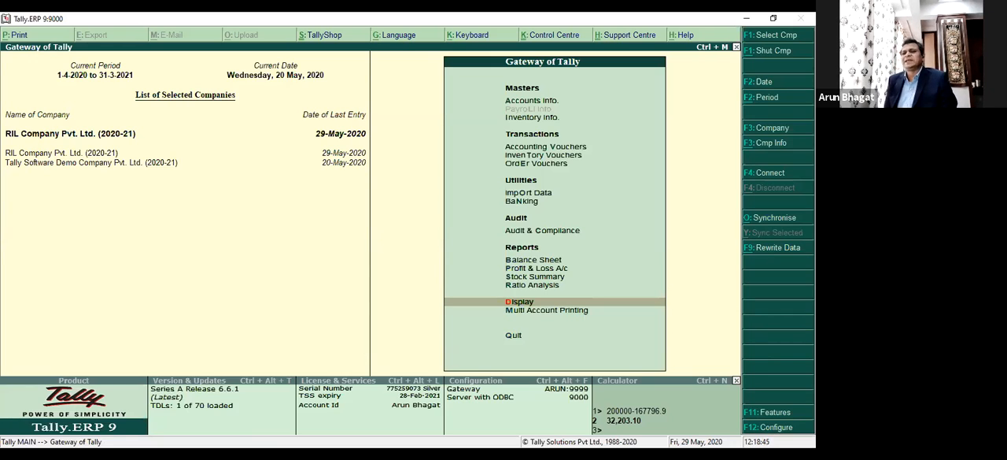
Open the Balance Sheet of RIL Company Pvt. Ltd. and show it in detailed form.
key(Up)
key(Up)
key(Up)
key(Up)
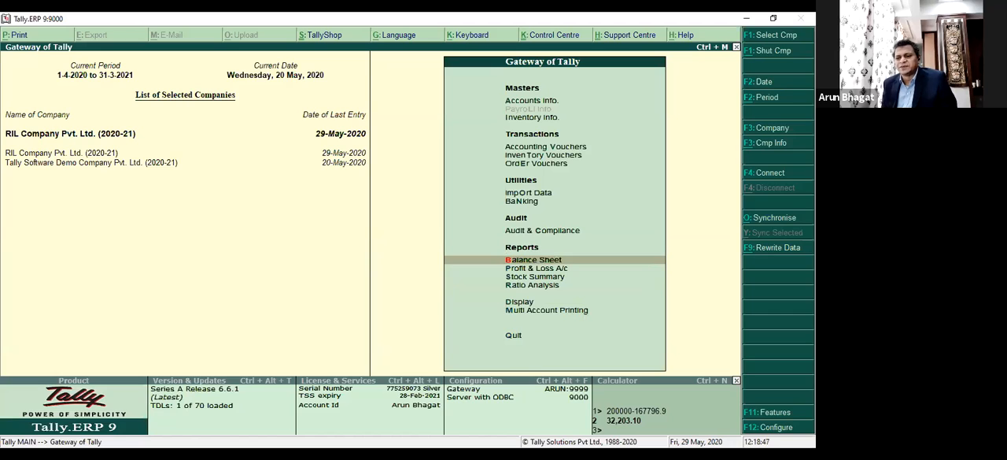
key(Return)
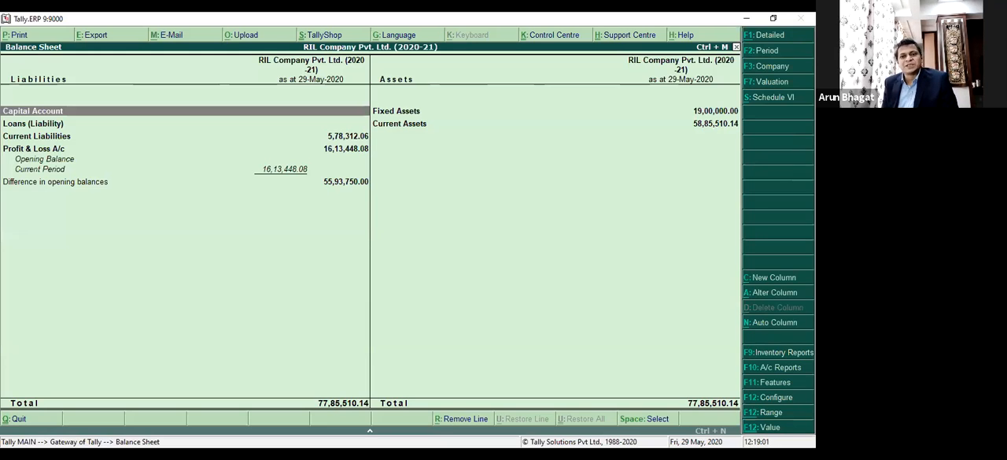
key(alt+F1)
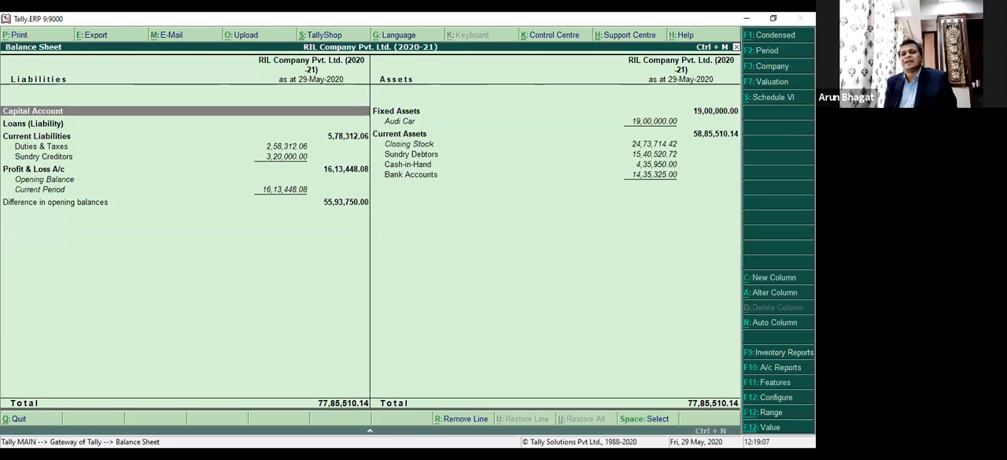
View the ledger master of Audi Car under Fixed Assets and close it without saving.
key(Right)
key(Down)
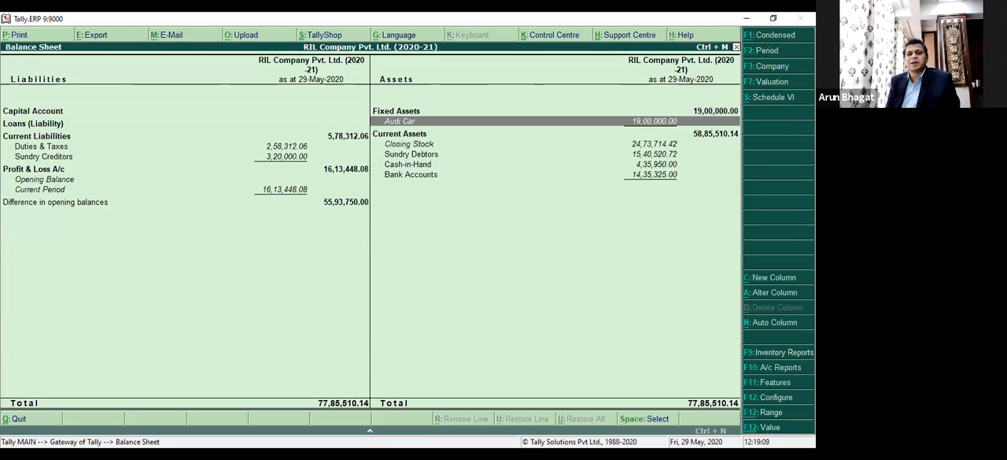
key(ctrl+Return)
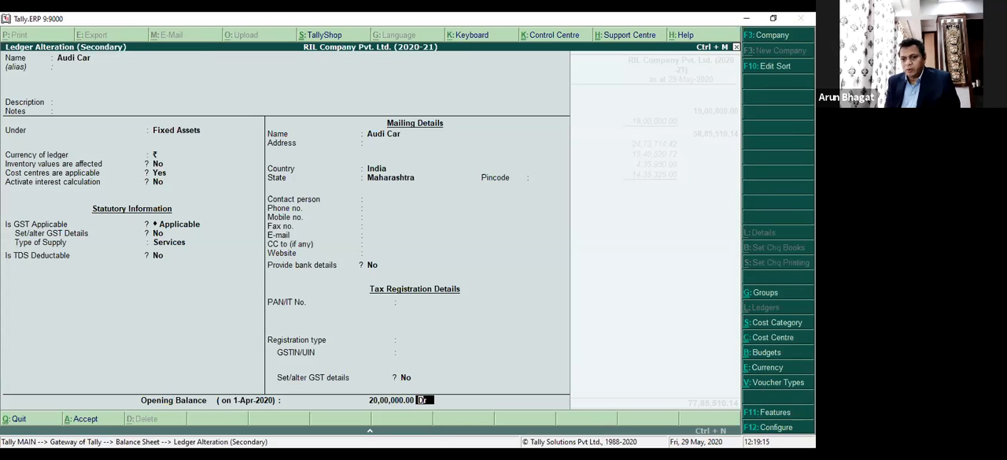
key(Escape)
key(Return)
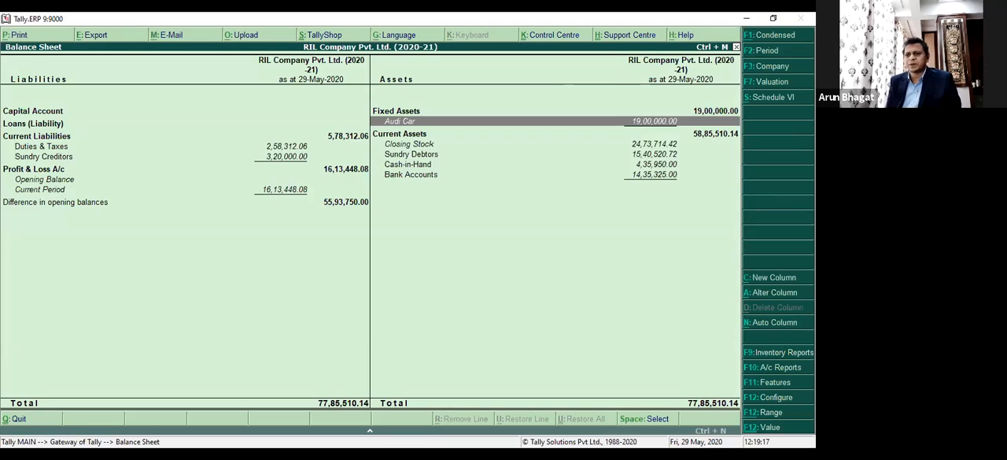
Drill down from Audi Car to its May 2020 ledger vouchers and return to the Balance Sheet.
key(Return)
key(Return)
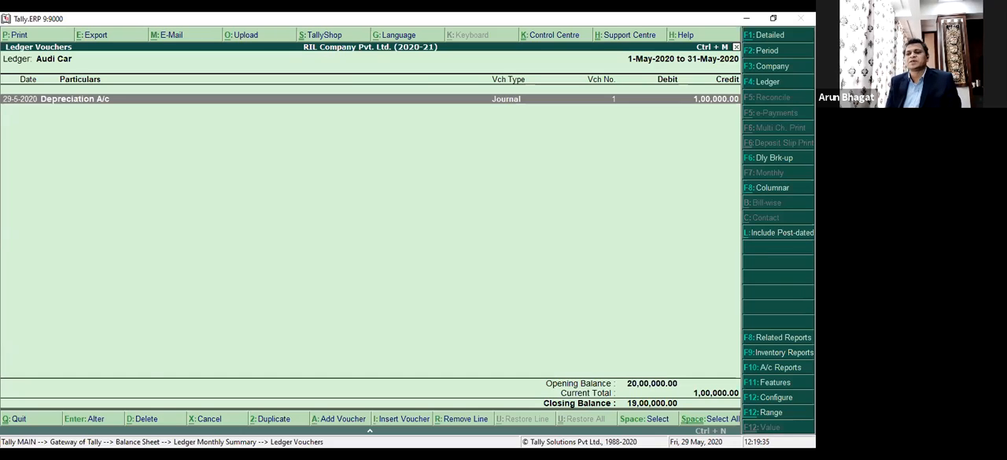
key(Escape)
key(Escape)
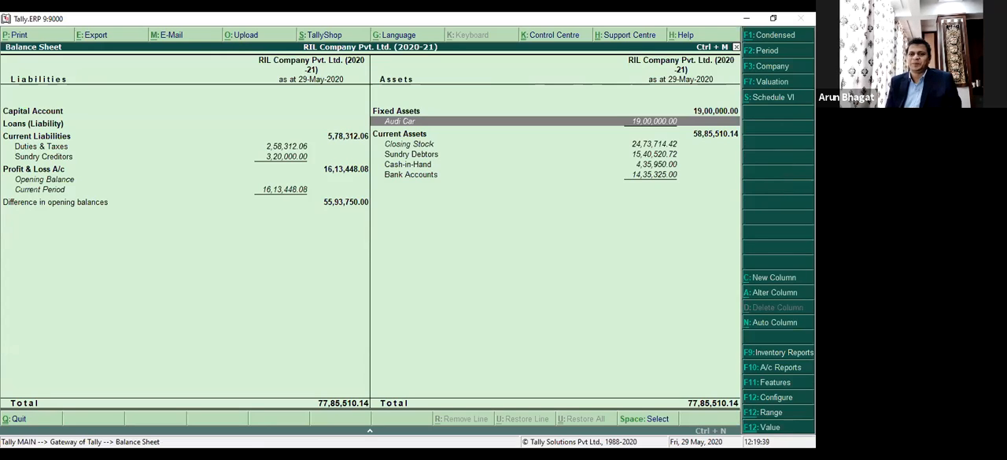
Configure the Balance Sheet to display in vertical format.
key(Left)
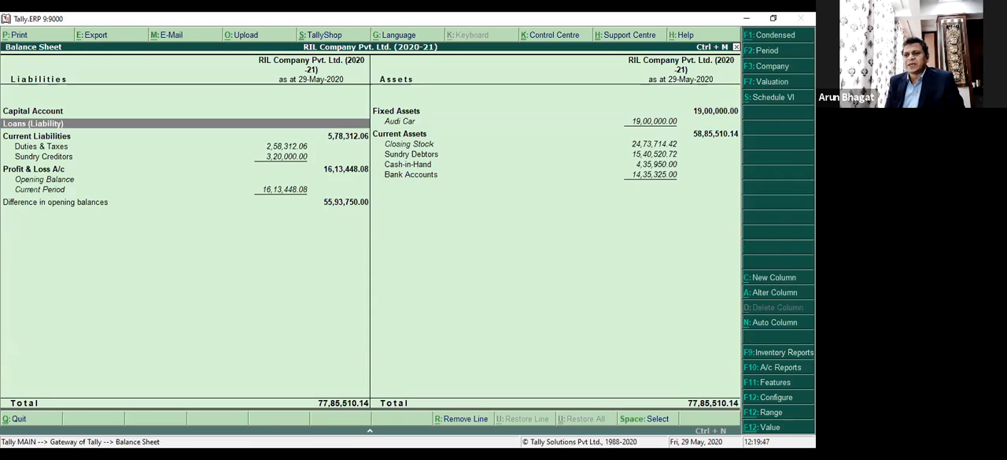
key(F12)
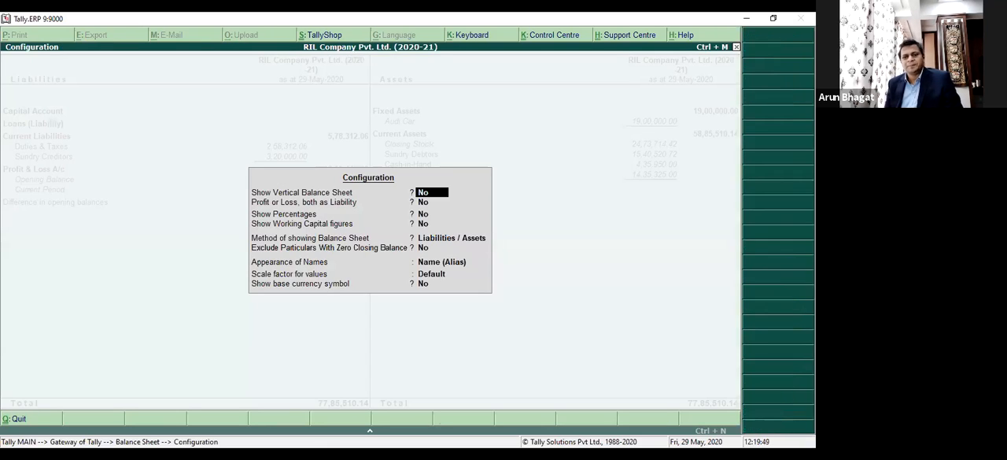
text(y)
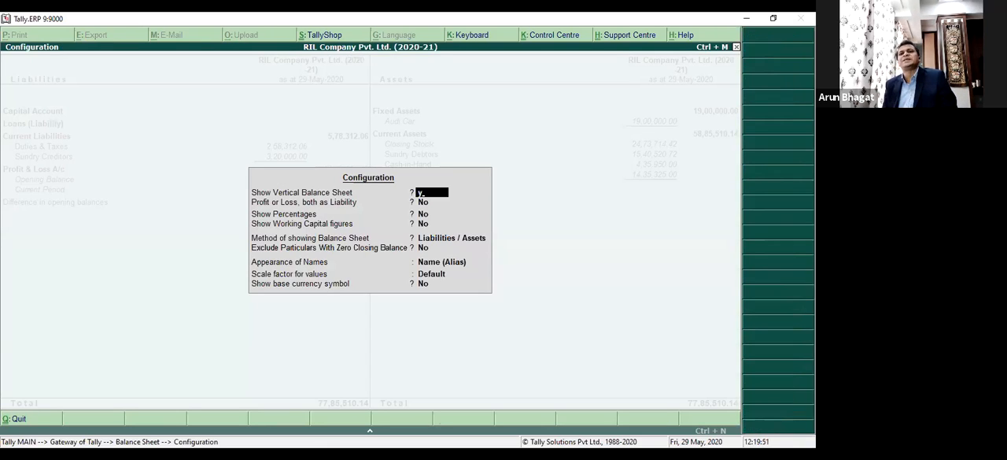
key(Return)
key(ctrl+a)
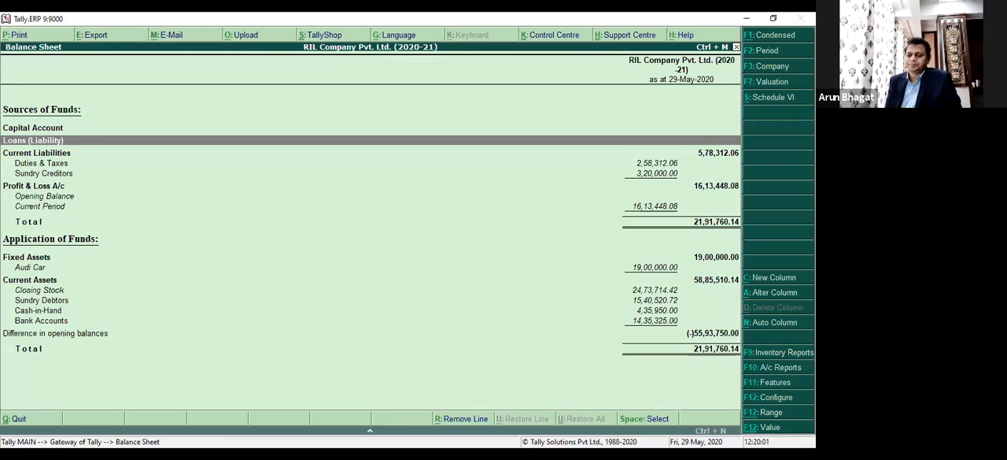
Configure the Balance Sheet to show percentages alongside its figures.
key(F12)
key(Return)
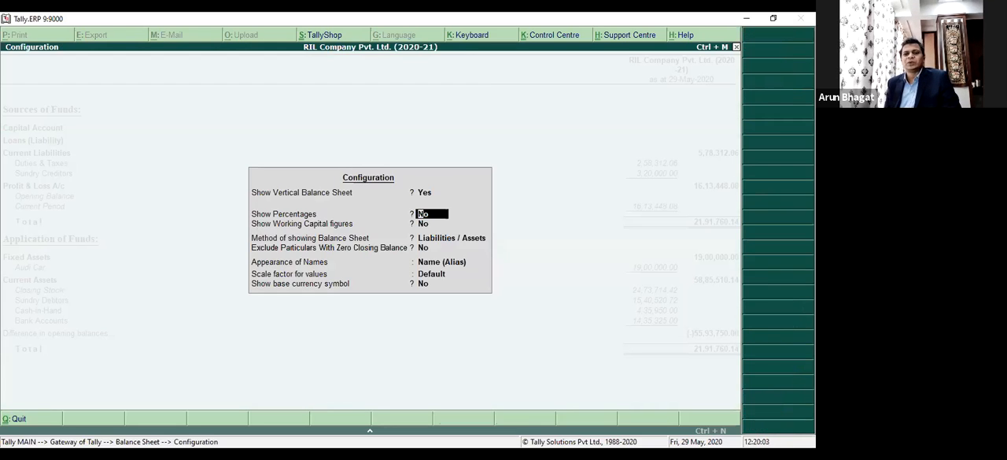
key(y)
key(Return)
key(Return)
key(Return)
key(Return)
key(Return)
key(Return)
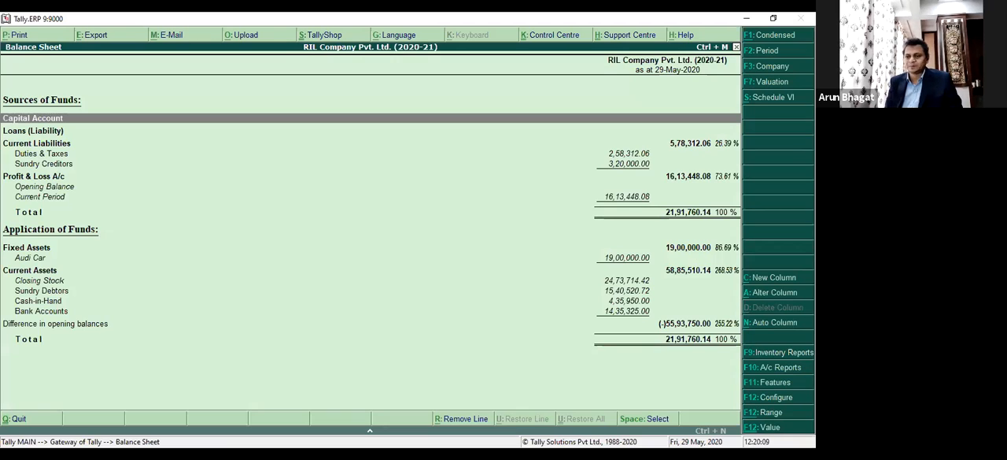
key(Down)
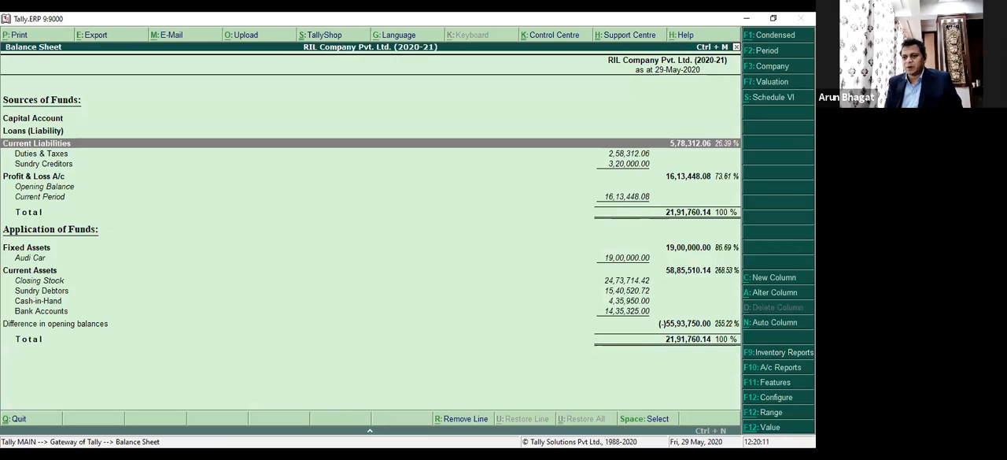
Configure the Balance Sheet to show working capital figures.
key(F12)
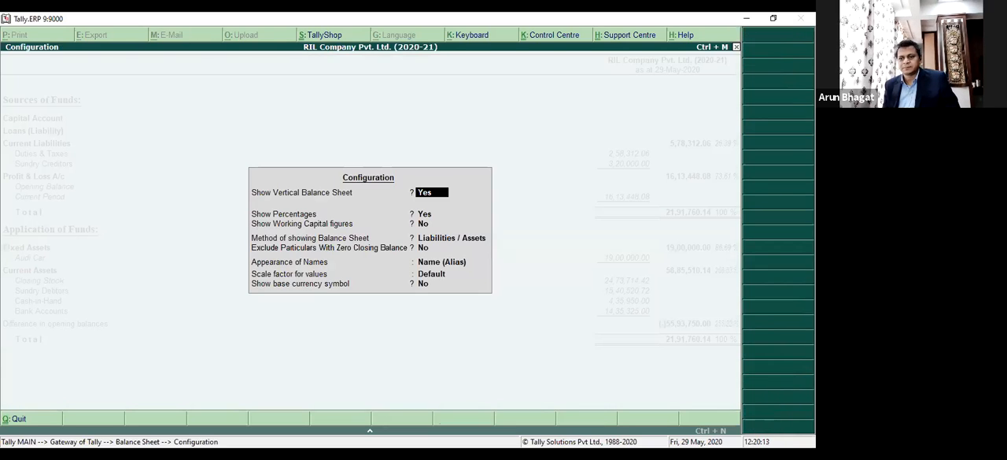
key(Return)
key(Return)
key(Return)
key(BackSpace)
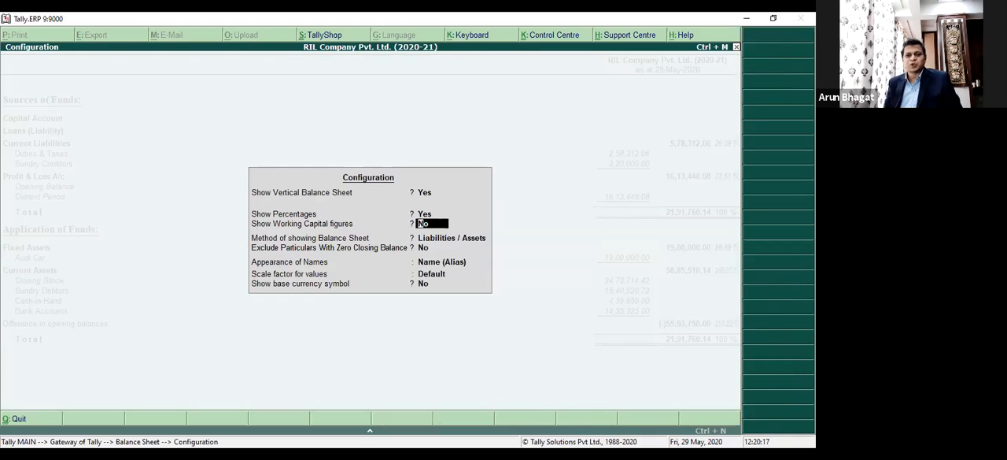
text(y)
key(Return)
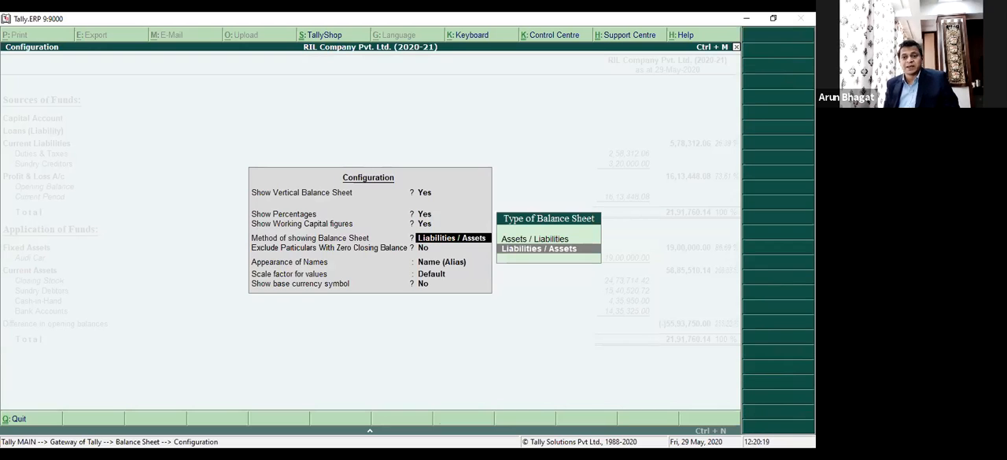
key(ctrl+a)
Examine the vertical Balance Sheet from Profit & Loss A/c through the Working Capital breakdown of current assets and liabilities.
key(Down)
key(Down)
key(Down)
key(Down)
key(Down)
key(Down)
key(Down)
key(Down)
key(Down)
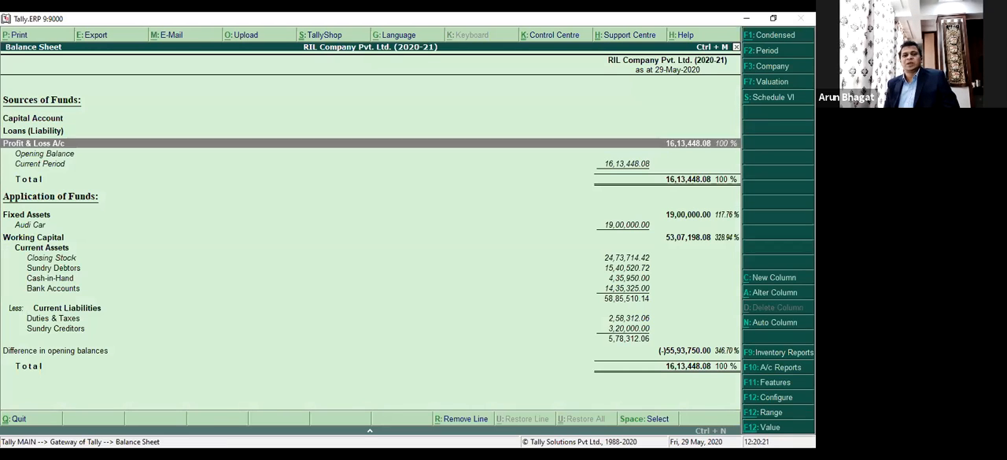
key(Down)
key(Down)
key(Down)
key(Down)
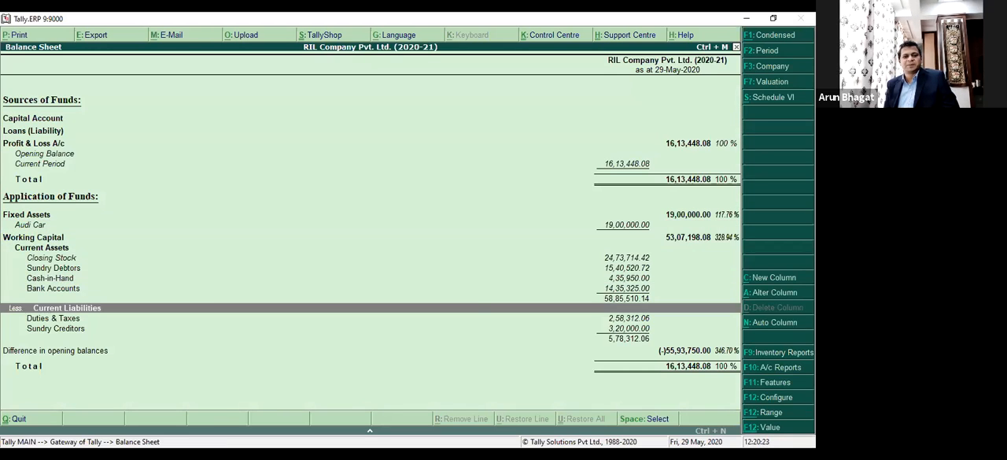
key(Up)
key(Up)
key(Up)
key(Up)
key(Up)
key(Up)
key(Up)
key(Up)
key(Up)
key(Up)
key(Up)
key(Up)
key(Up)
key(Up)
key(Up)
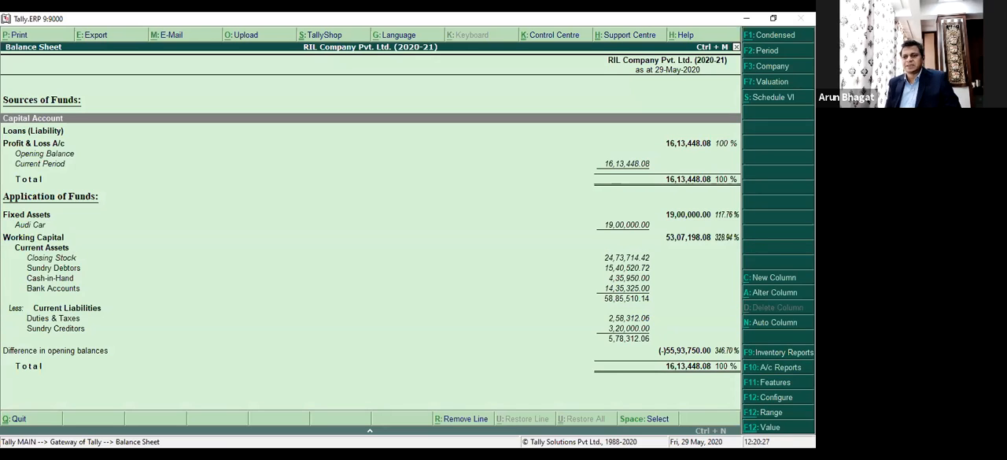
Turn off the vertical Balance Sheet and set profit or loss to appear both as liability.
key(F12)
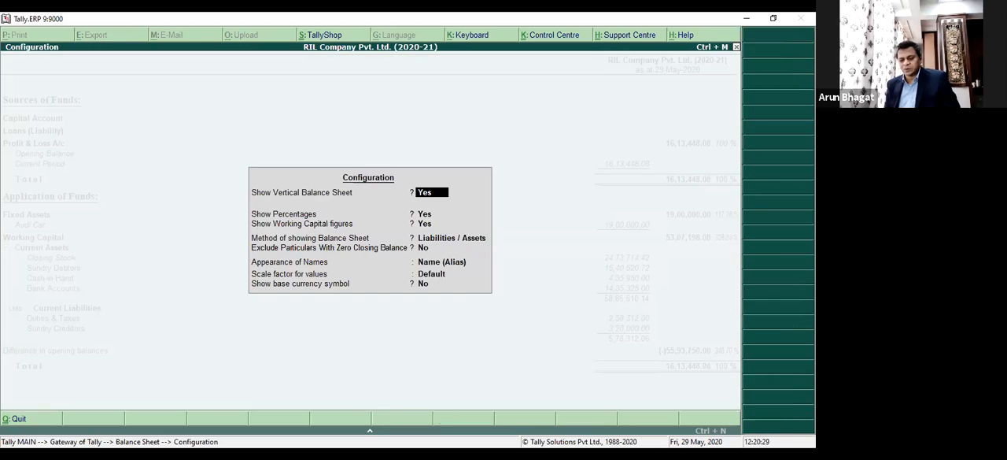
key(n)
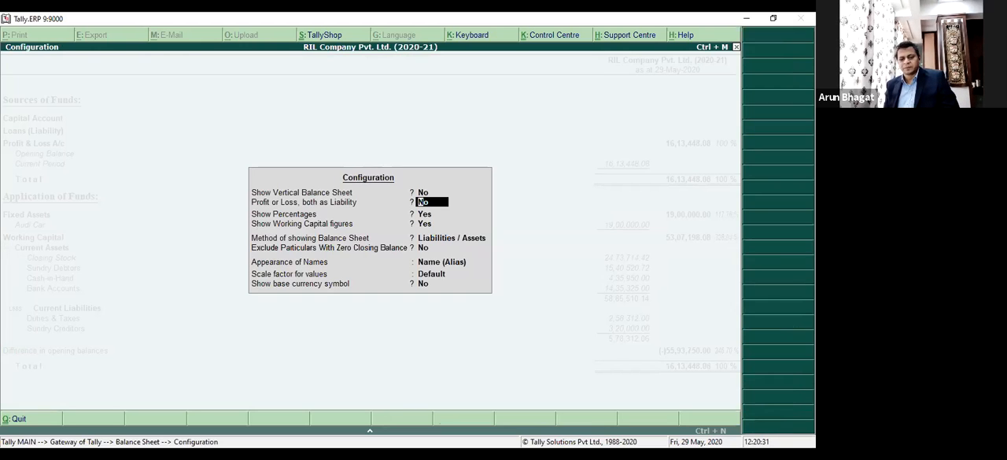
text(y)
key(ctrl+a)
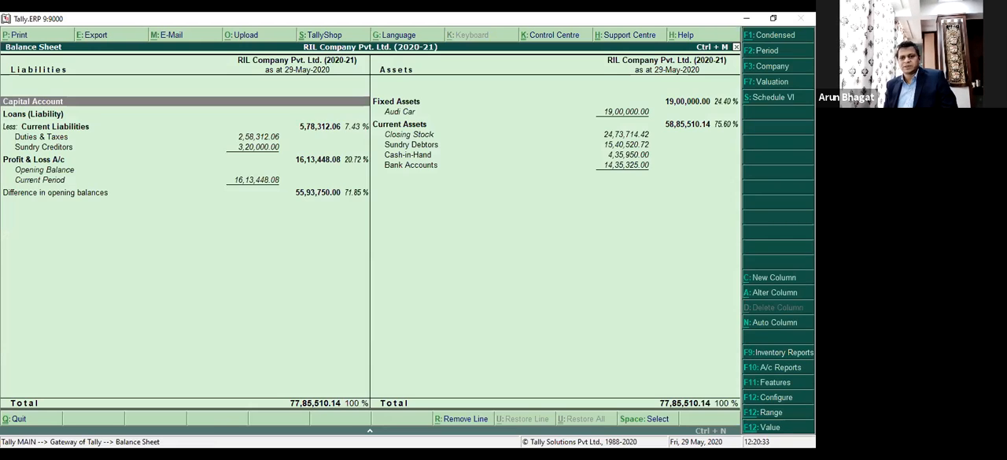
key(Down)
key(Down)
key(Down)
key(Down)
key(Down)
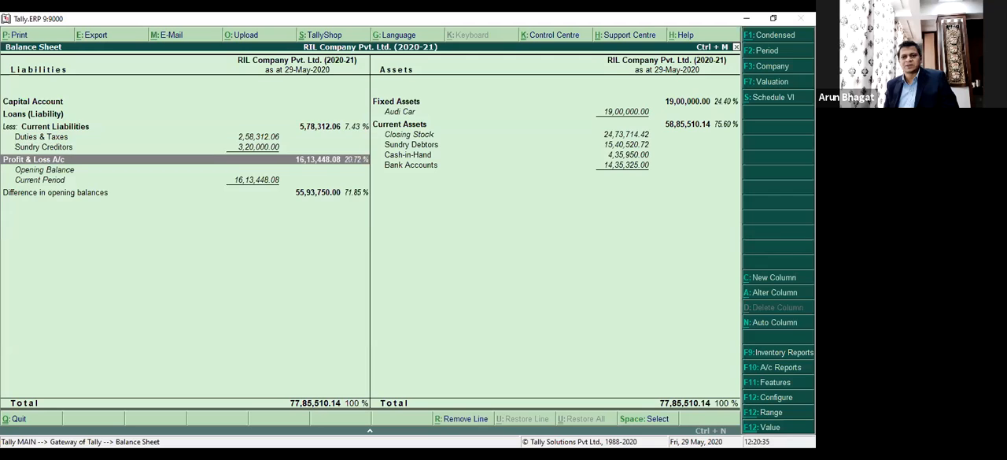
Change the method of showing the Balance Sheet to Assets / Liabilities.
key(F12)
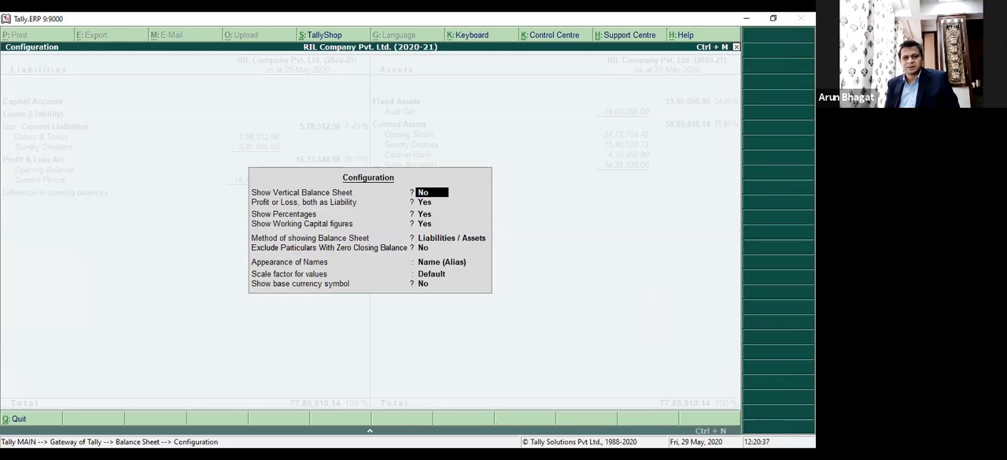
key(Return)
key(Return)
key(Return)
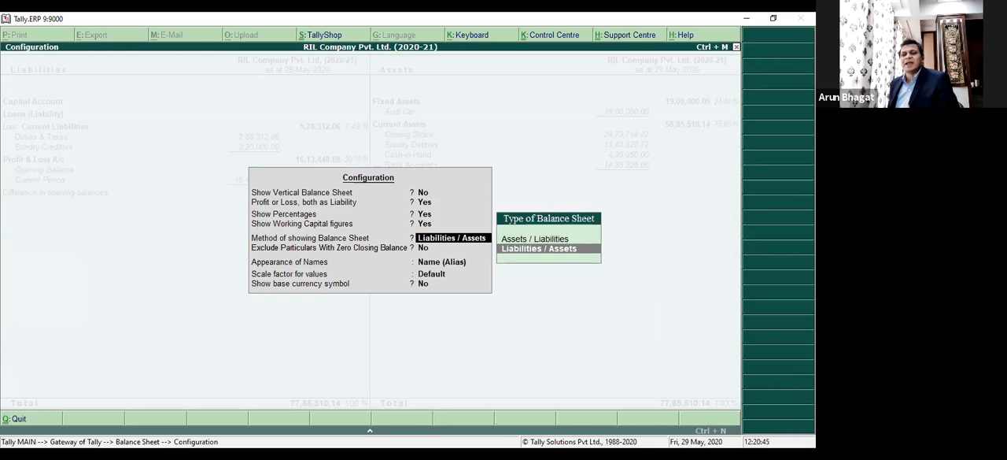
key(Up)
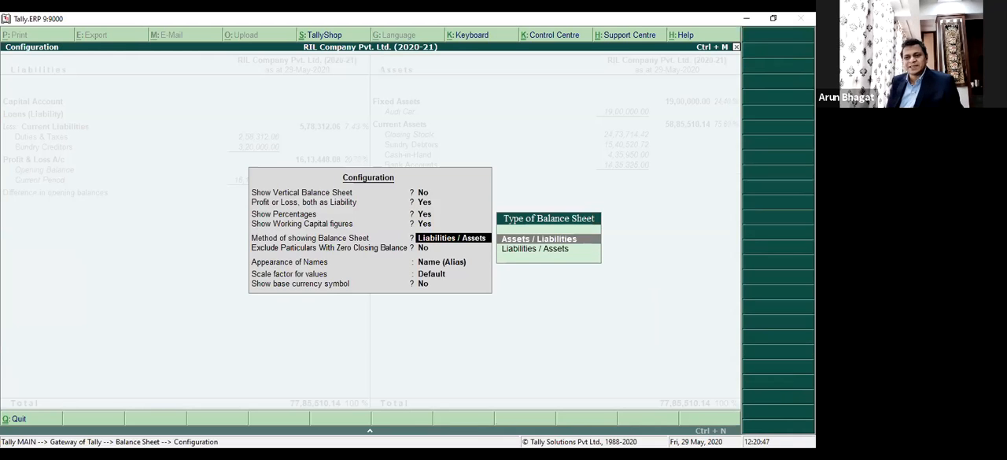
key(Return)
key(ctrl+a)
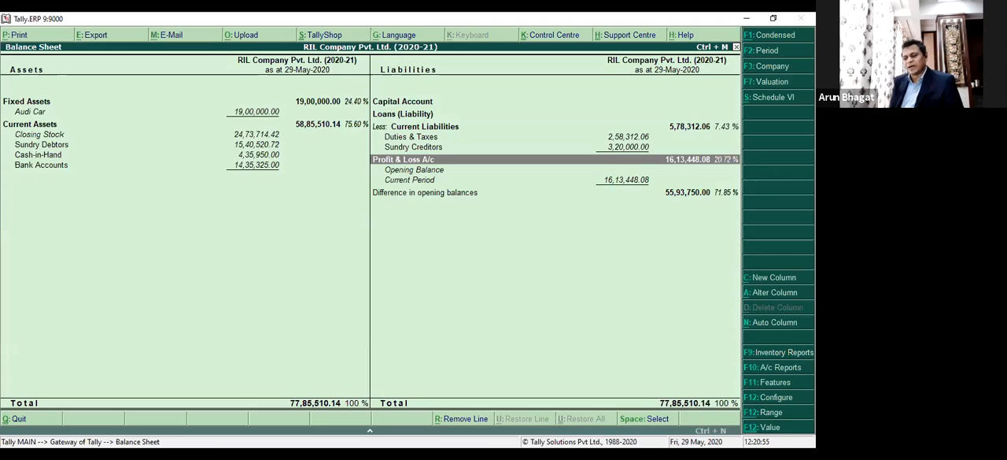
Set the method of showing the Balance Sheet back to Liabilities / Assets.
key(F12)
key(Return)
key(Return)
key(Return)
key(Return)
key(Down)
key(Return)
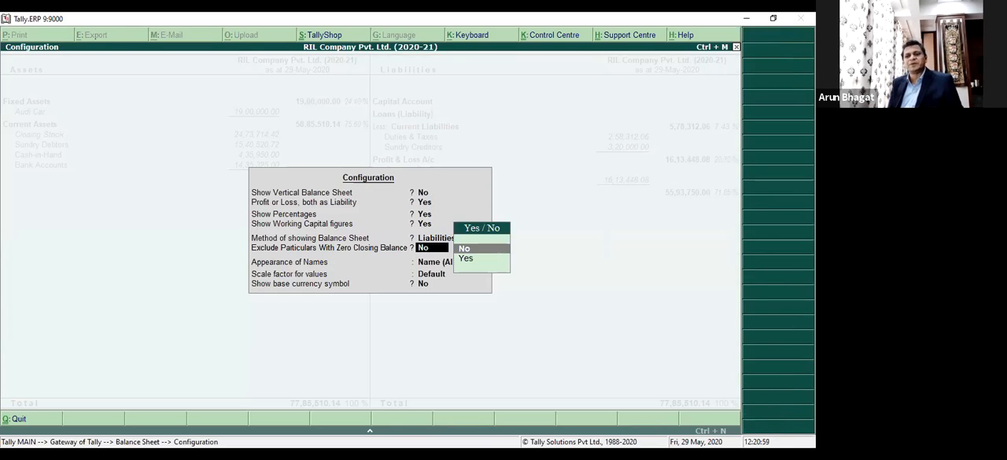
key(ctrl+a)
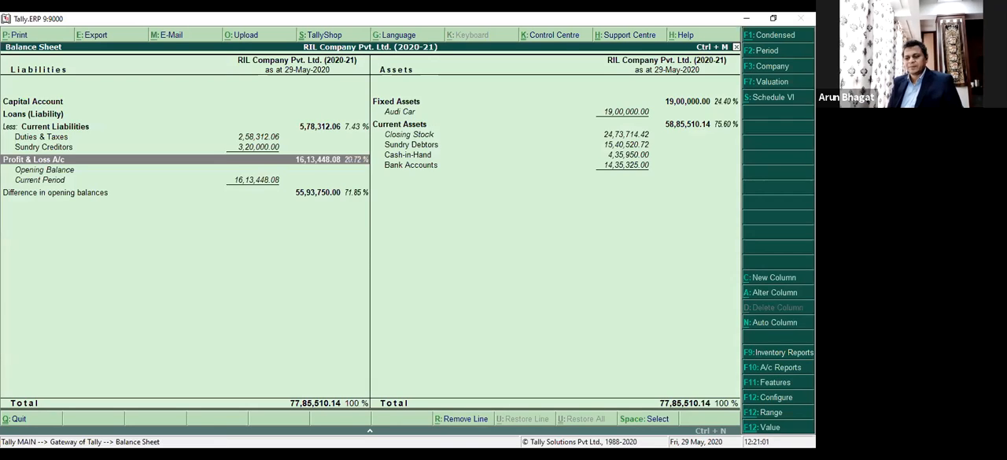
Review the Balance Sheet configuration options, including appearance of names, scale factor for values and base currency symbol, keeping all settings.
key(F12)
key(Return)
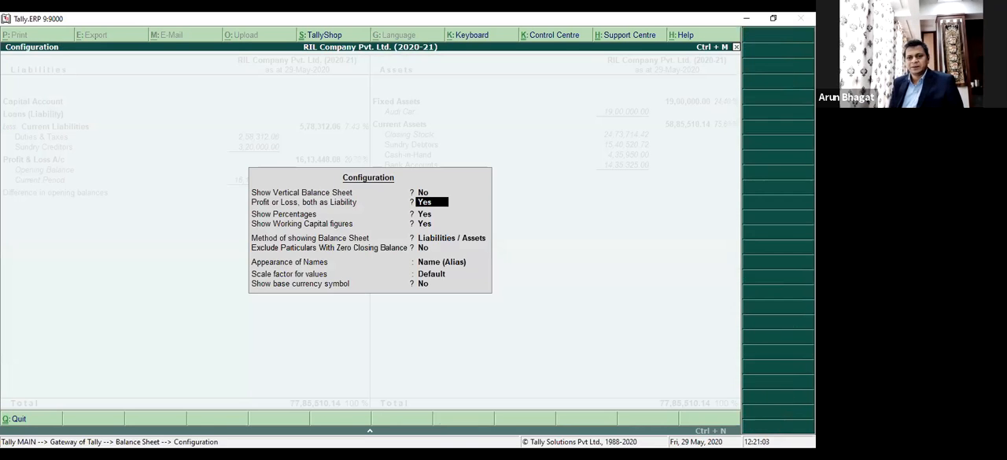
key(Return)
key(Return)
key(Return)
key(Return)
key(Return)
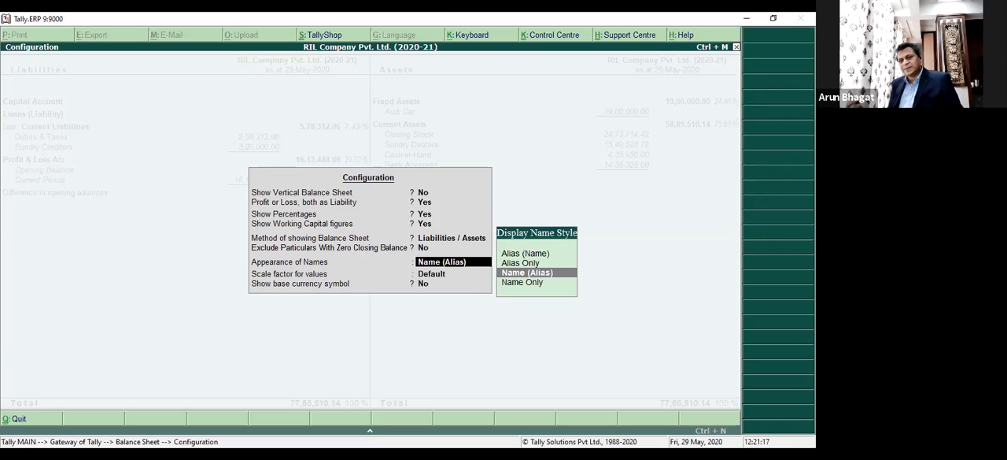
key(Return)
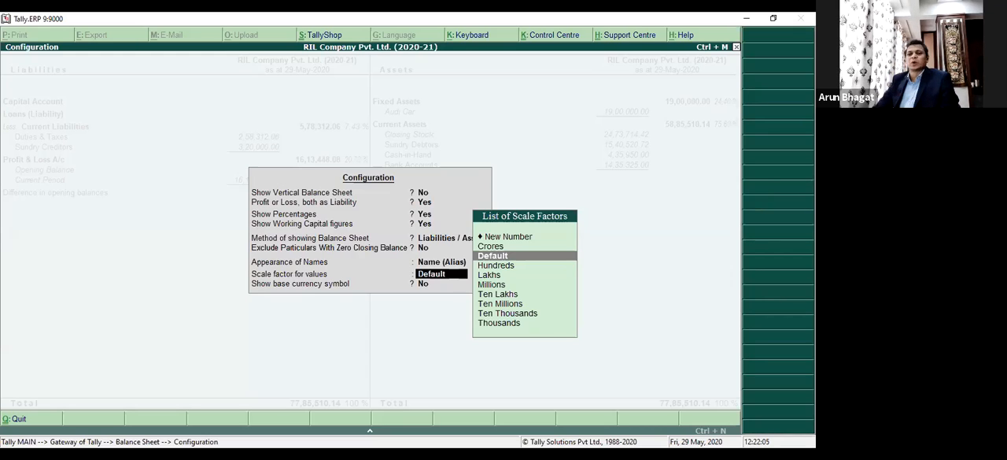
key(Return)
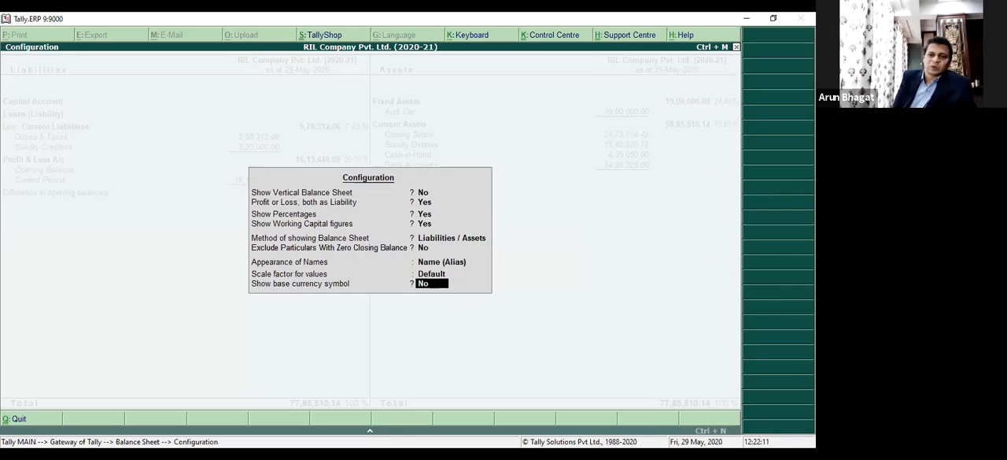
key(Return)
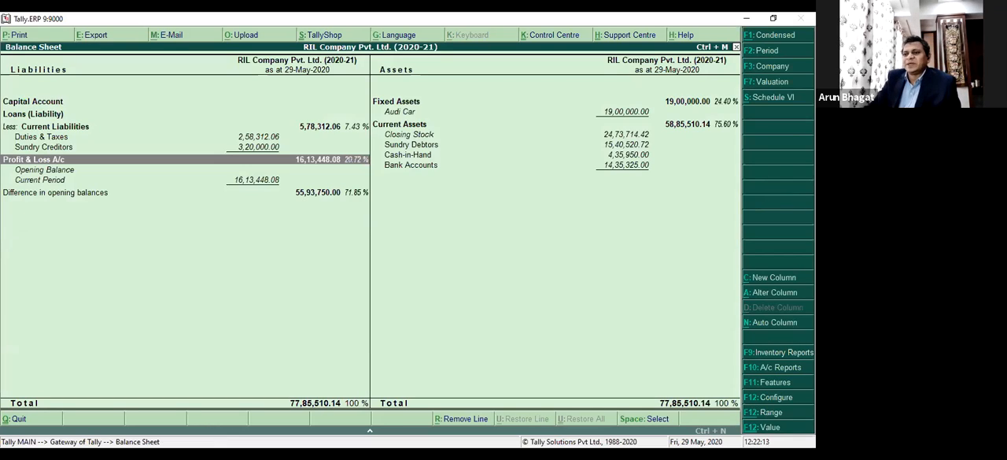
View the Balance Sheet of Tally Software Demo Company Pvt. Ltd. (2020-21) and return to RIL Company Pvt. Ltd. (2020-21).
click(774, 67)
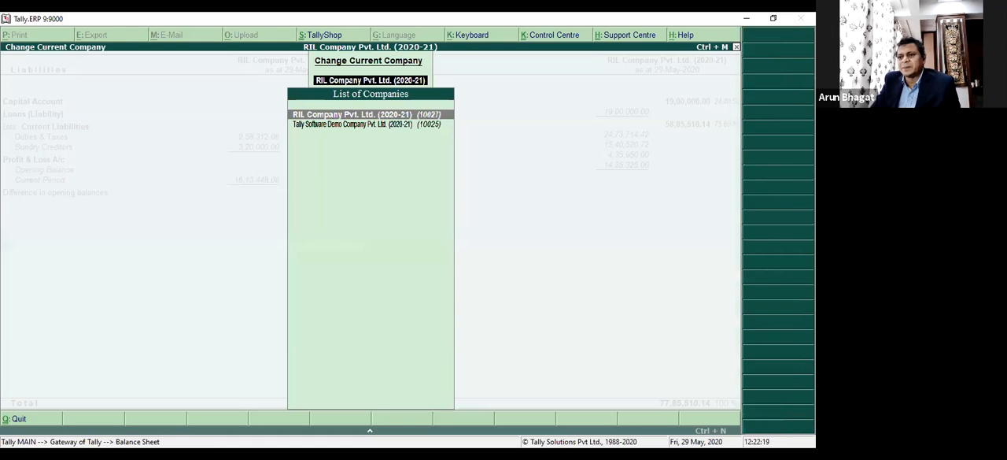
key(Down)
key(Return)
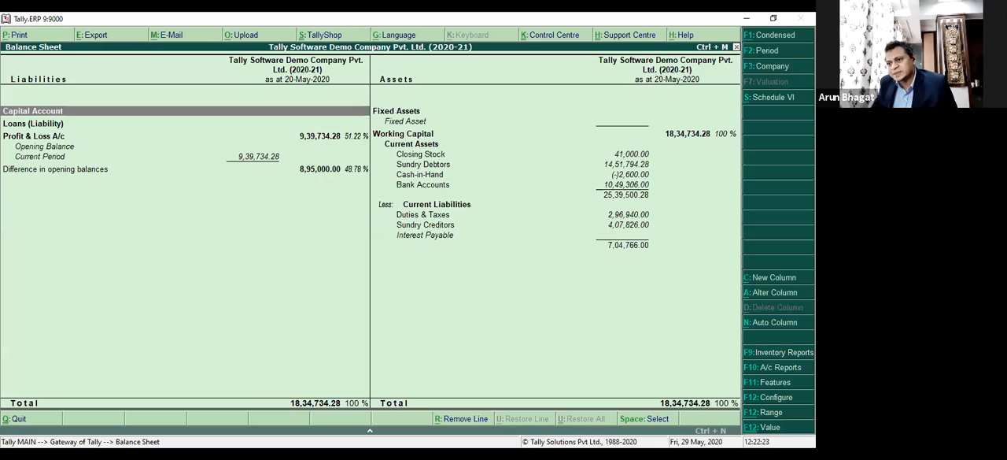
click(760, 66)
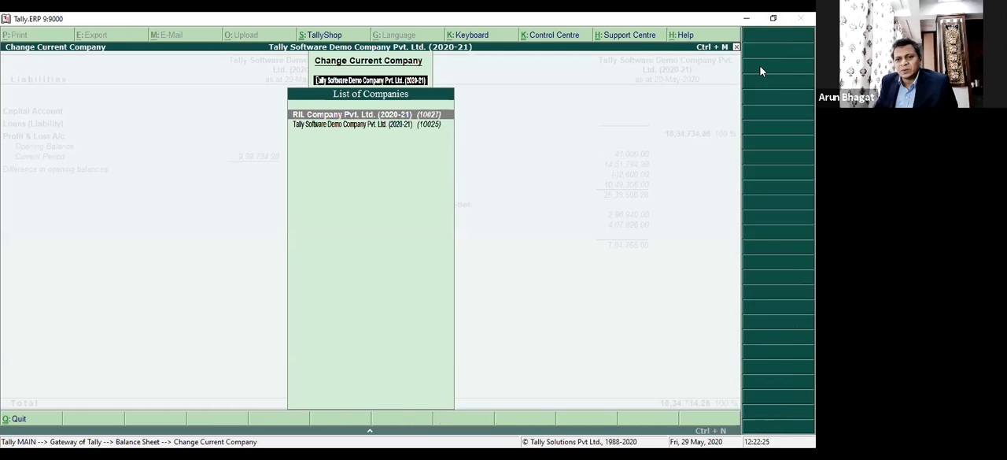
key(Return)
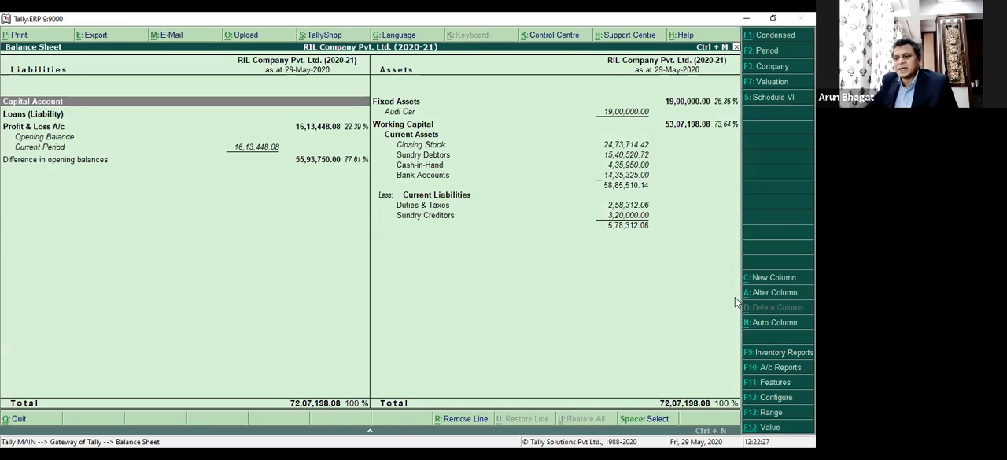
Keep the Default stock valuation method and examine the Closing Stock line under Current Assets.
click(771, 82)
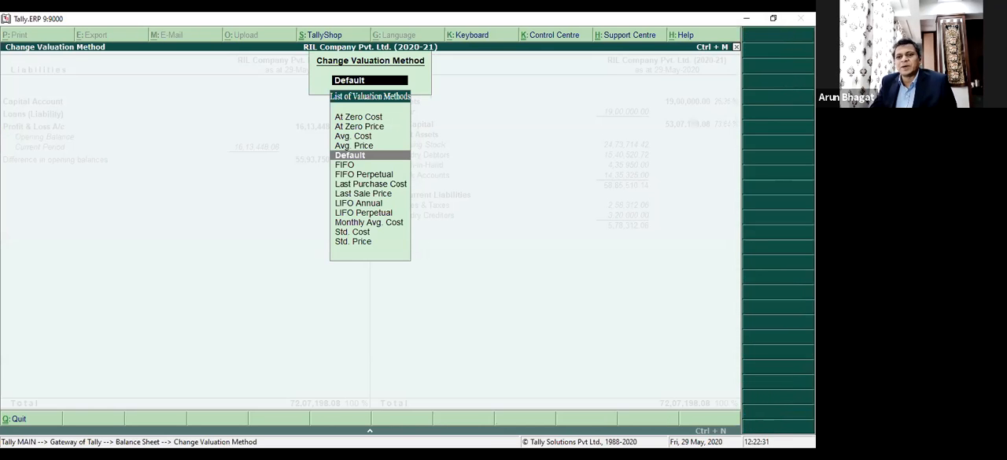
key(Return)
key(Down)
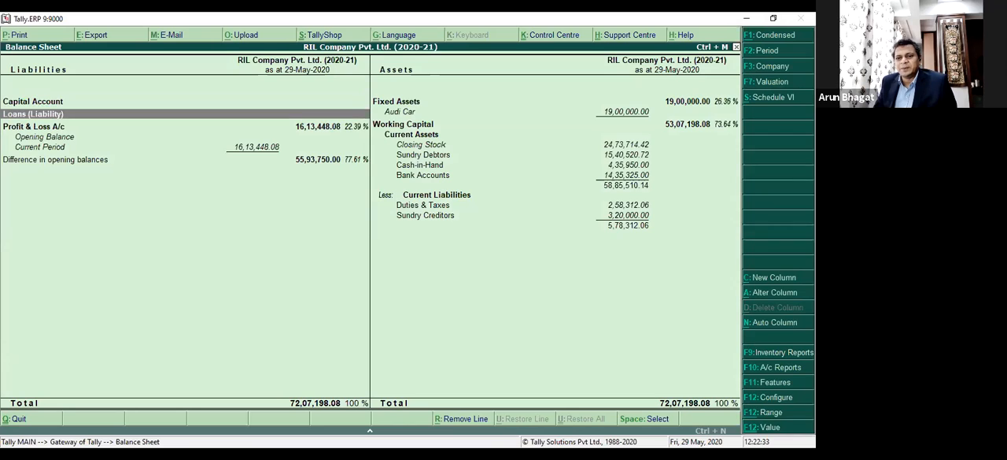
key(Right)
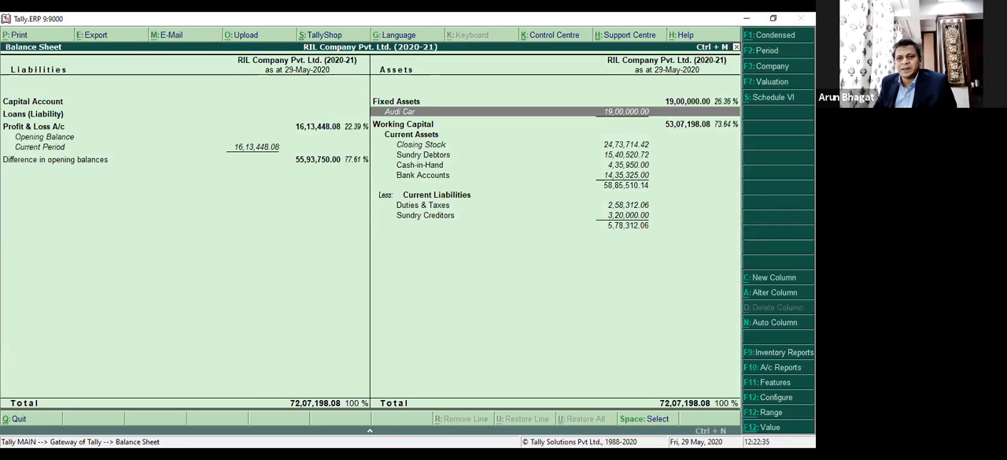
key(Down)
key(Down)
key(Down)
key(Down)
key(Down)
key(Down)
key(Up)
key(Up)
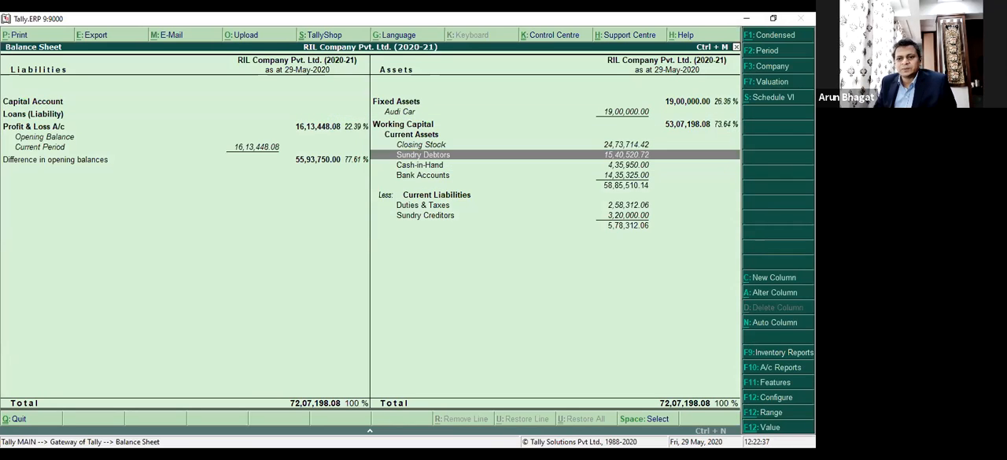
key(Up)
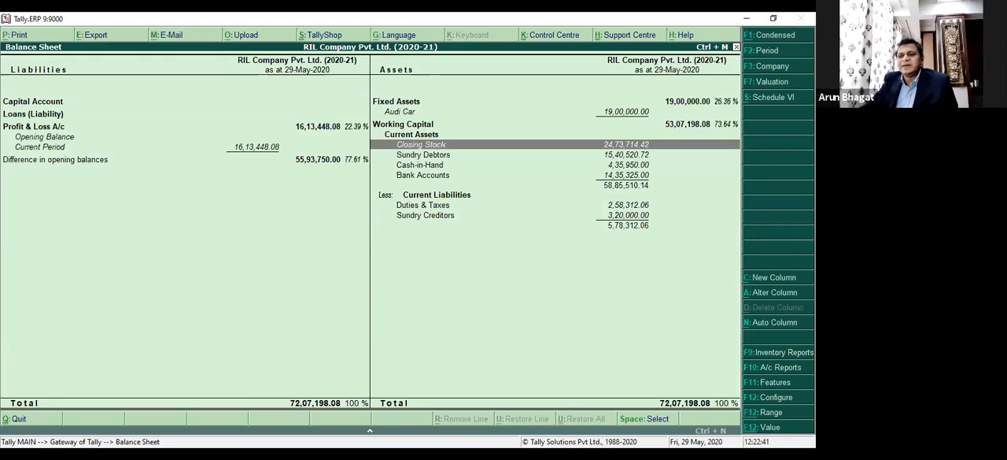
Change the stock valuation method to FIFO and check the Closing Stock line under Current Assets.
click(767, 82)
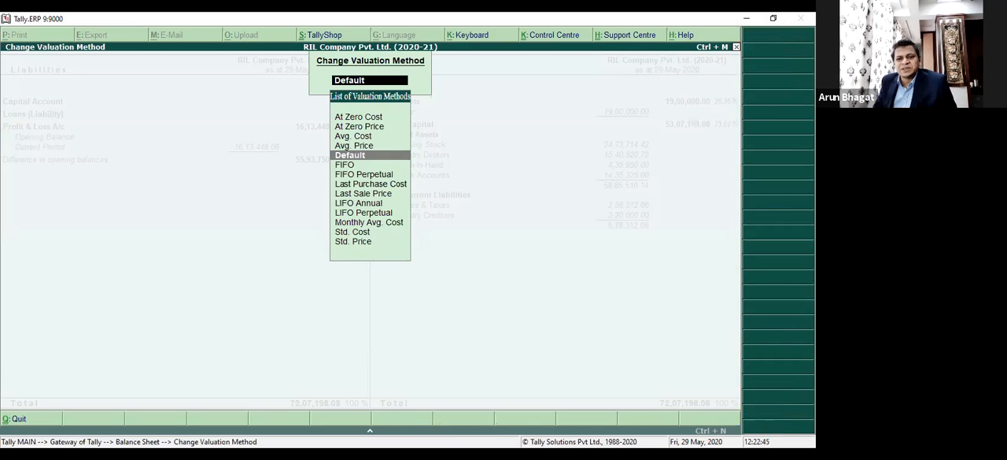
key(Down)
key(Down)
key(Down)
key(Up)
key(Up)
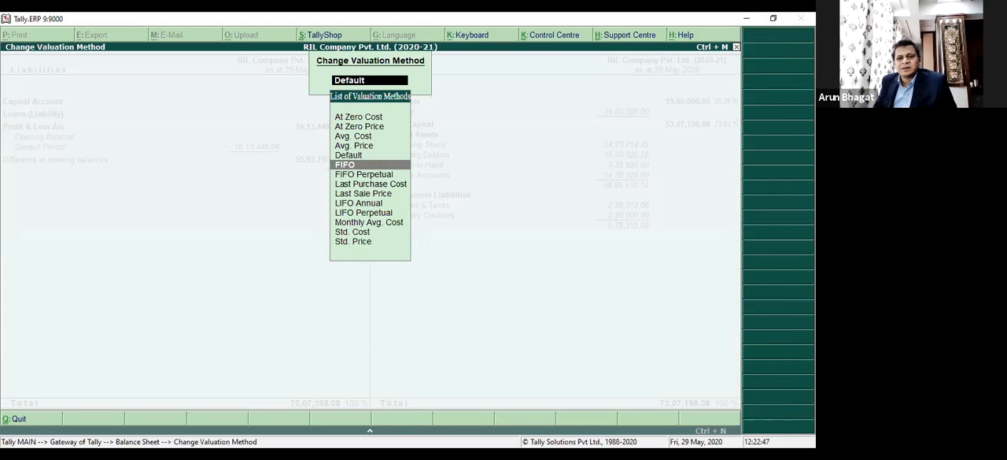
key(Return)
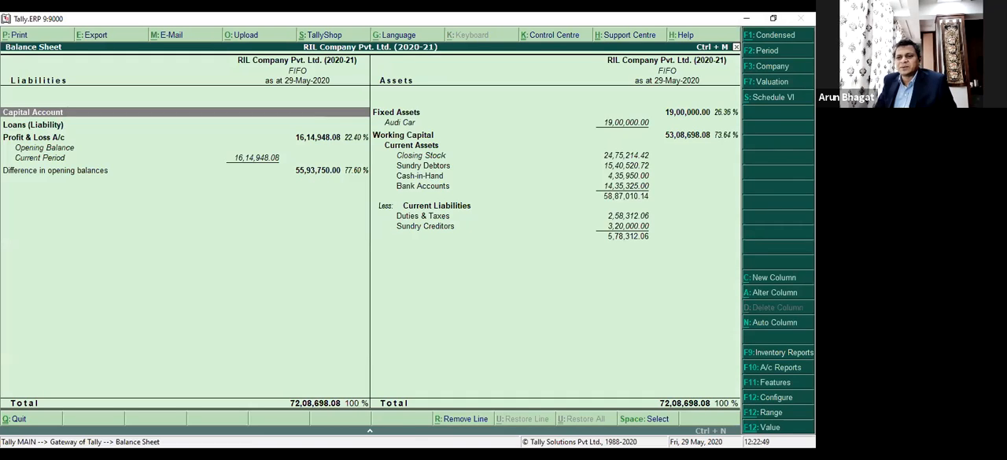
key(Down)
key(Down)
key(Right)
key(Down)
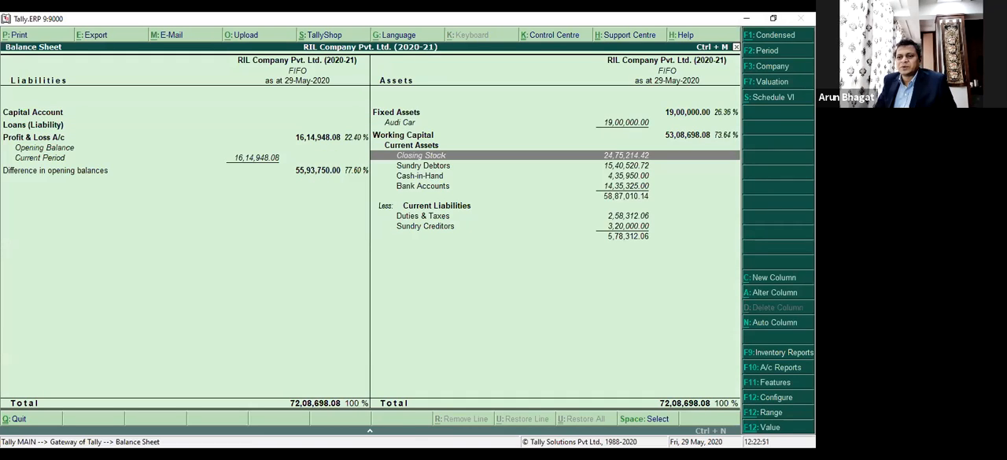
Change the stock valuation method to Std. Cost and check the Closing Stock line under Current Assets.
key(F7)
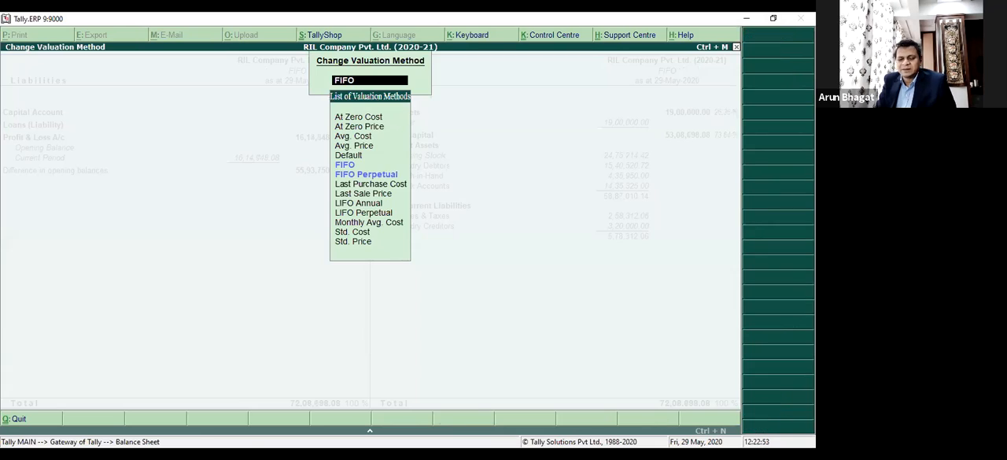
key(Up)
key(Up)
key(Up)
key(Up)
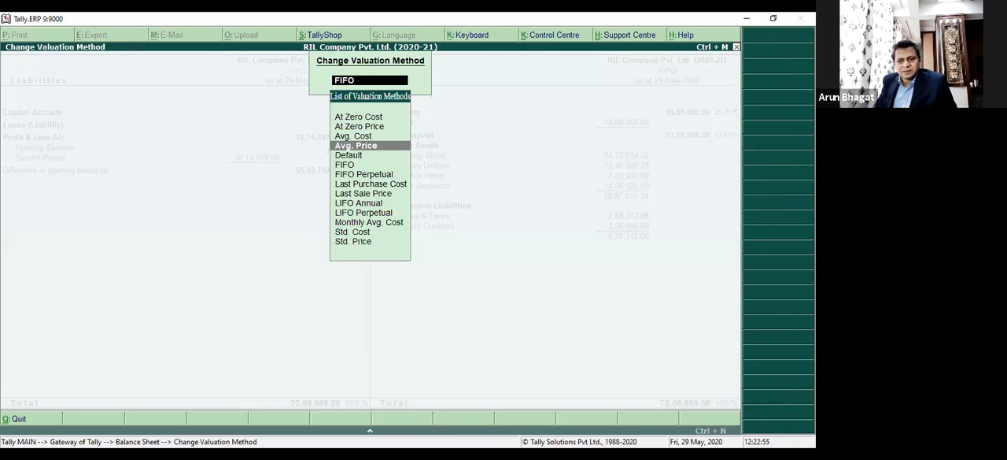
key(Down)
key(Down)
key(Down)
key(Down)
key(Down)
key(Down)
key(Down)
key(Down)
key(Down)
key(Down)
key(Down)
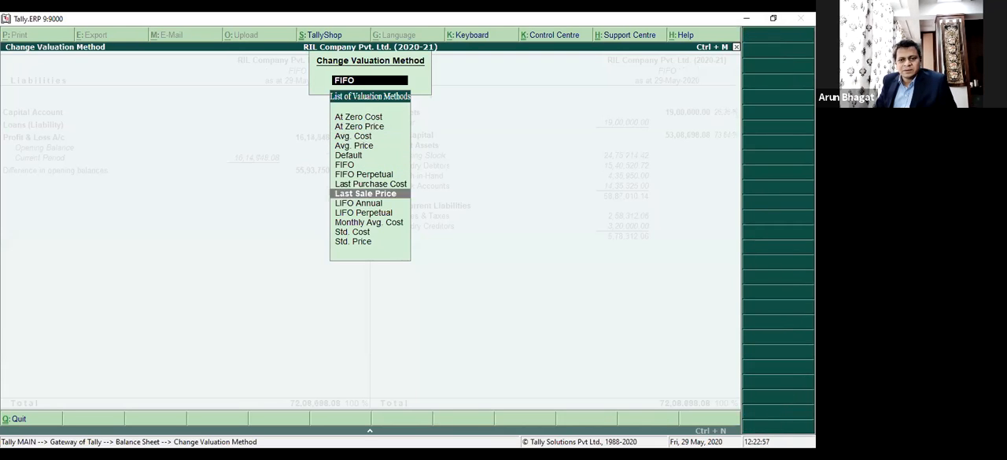
key(Return)
key(Down)
key(Right)
key(Down)
key(Down)
key(Down)
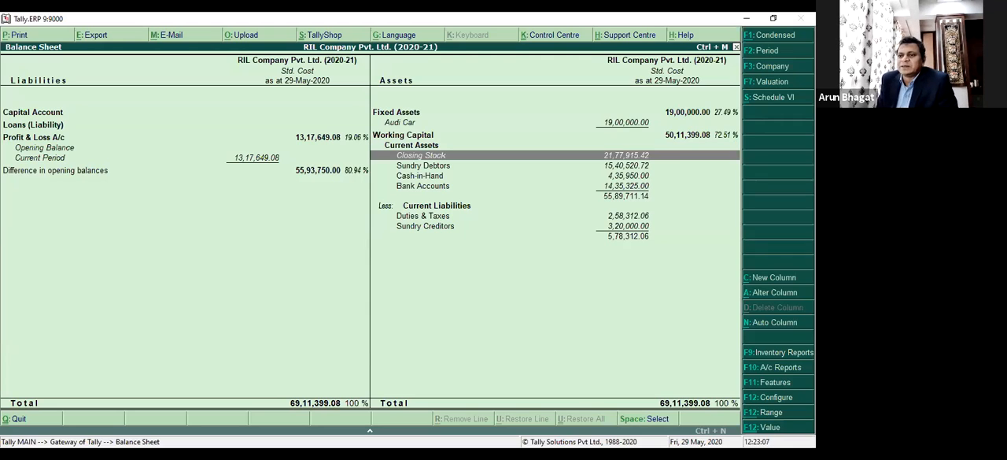
Display the Balance Sheet in Schedule VI format and go to Trade Payables under Current Liabilities.
click(765, 100)
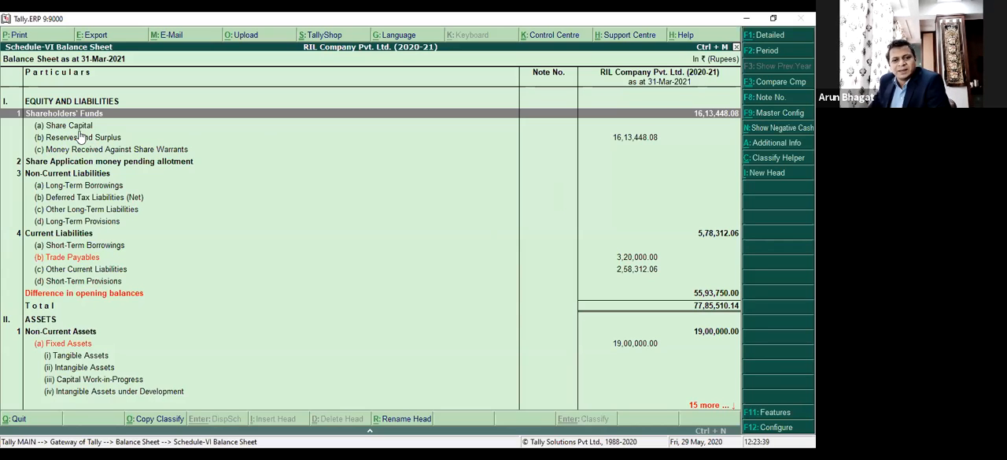
key(Down)
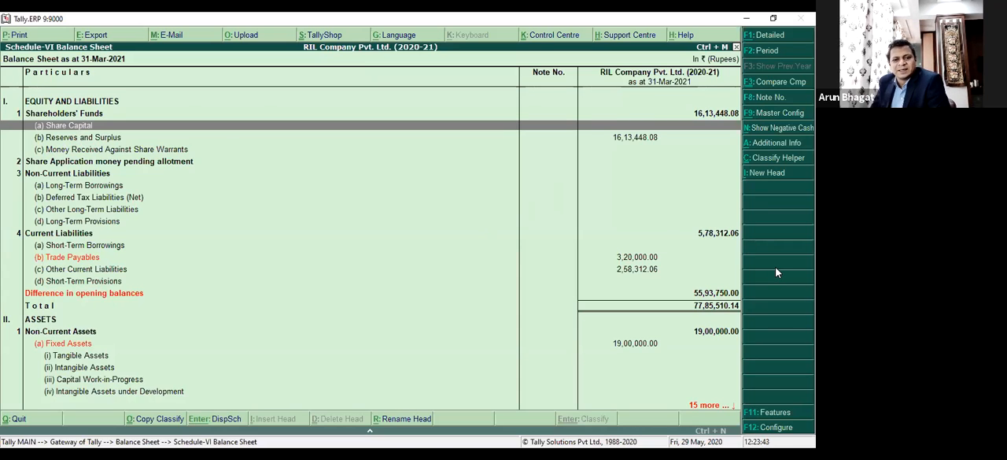
key(Down)
key(Down)
key(Down)
key(Up)
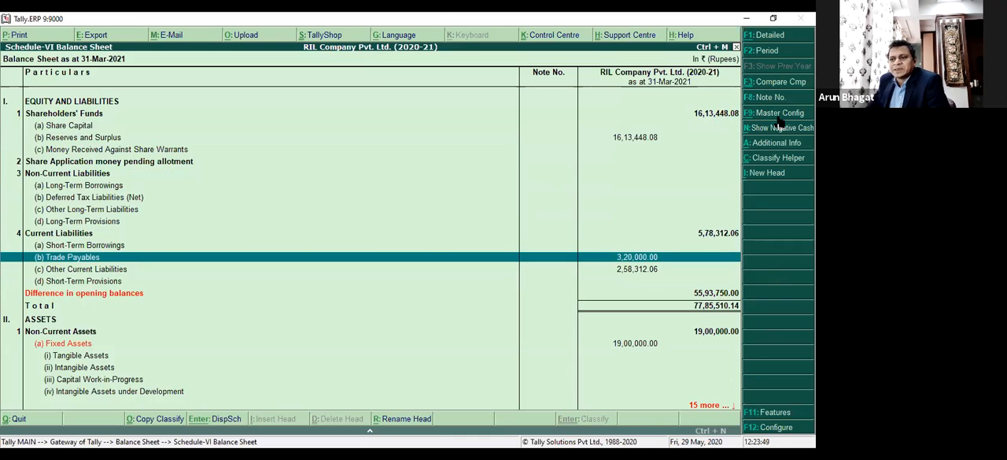
Examine the current and non-current classification of Trade Payables and its parameter types, then return to the Schedule VI Balance Sheet.
click(769, 160)
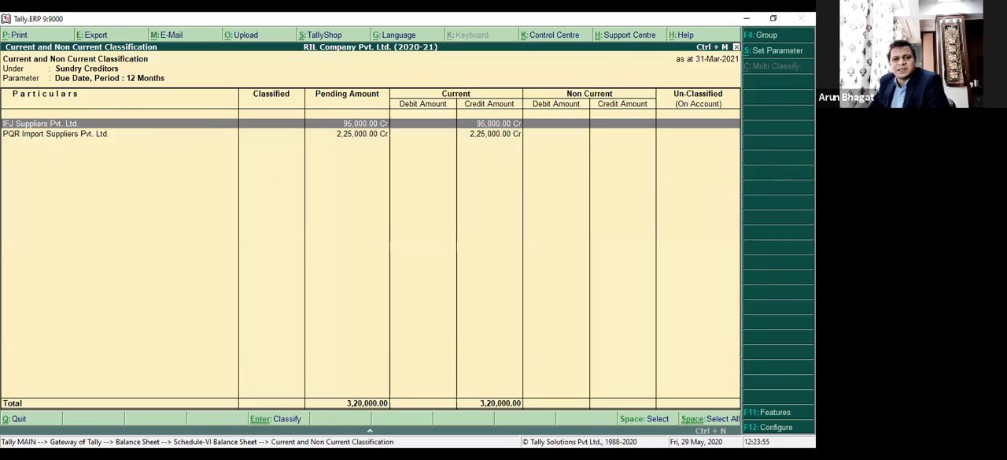
key(Escape)
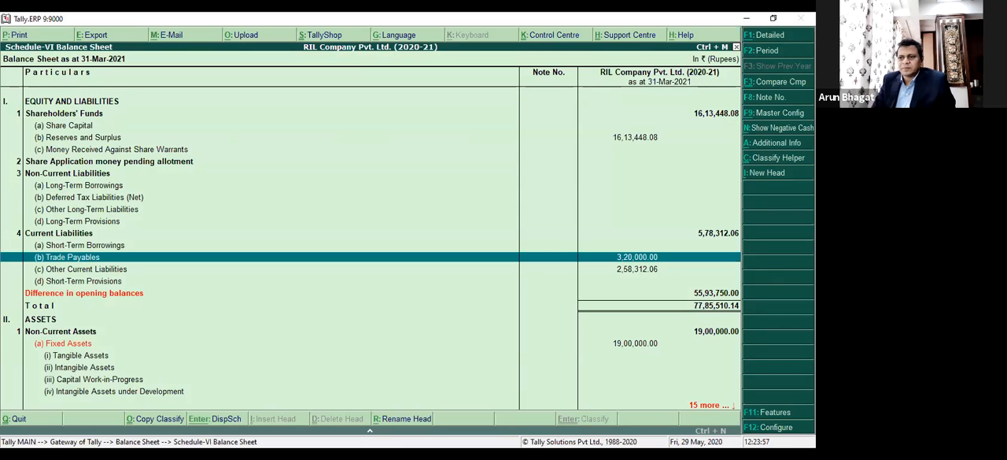
click(776, 161)
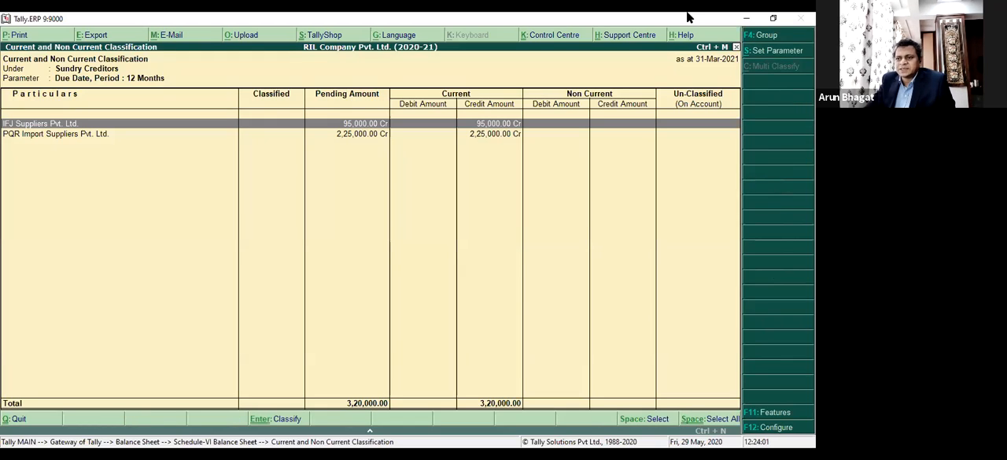
click(778, 52)
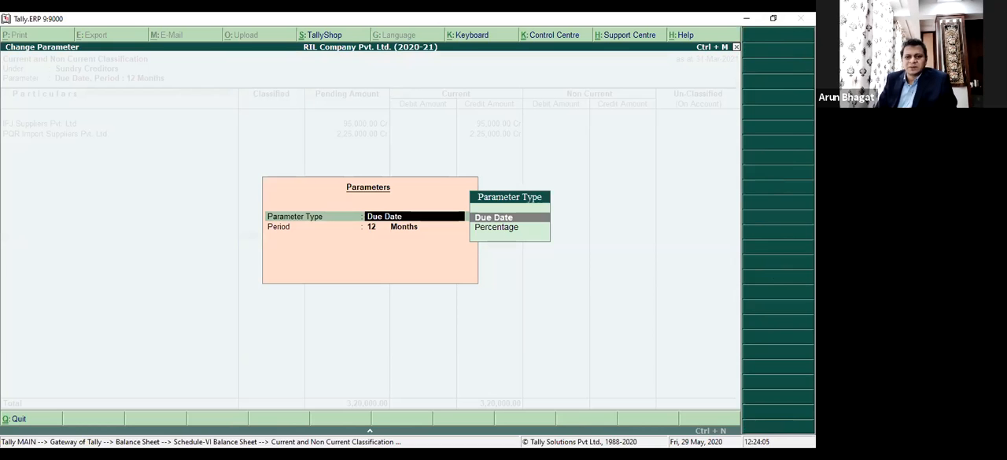
key(BackSpace)
key(Escape)
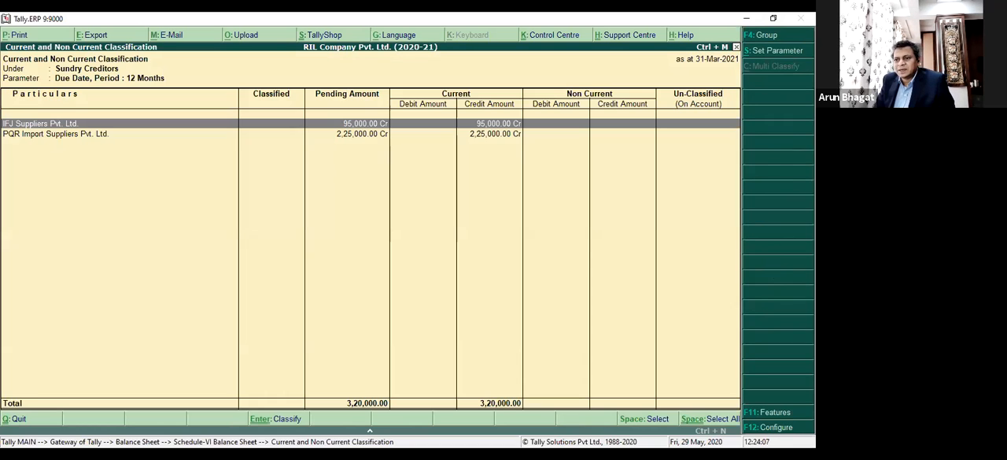
key(Escape)
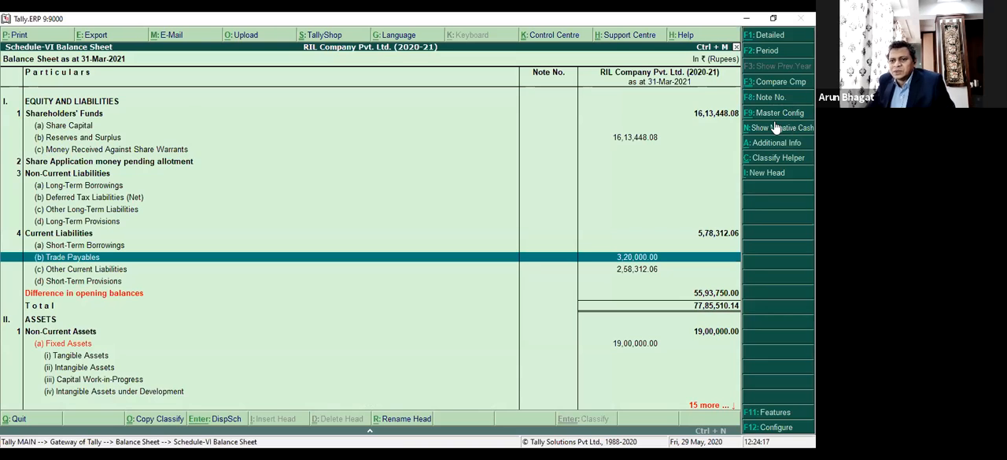
View the list of parent heads for creating a new Schedule VI head and leave without creating one.
click(768, 172)
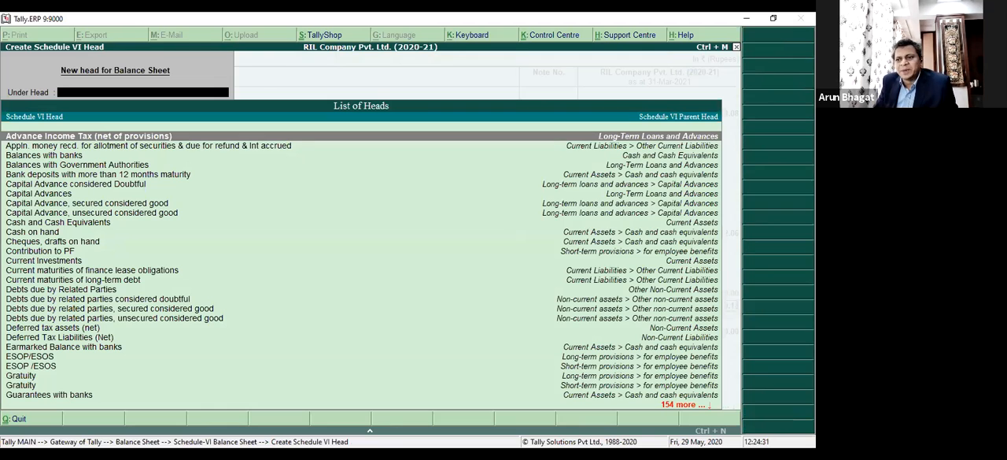
key(Escape)
key(Return)
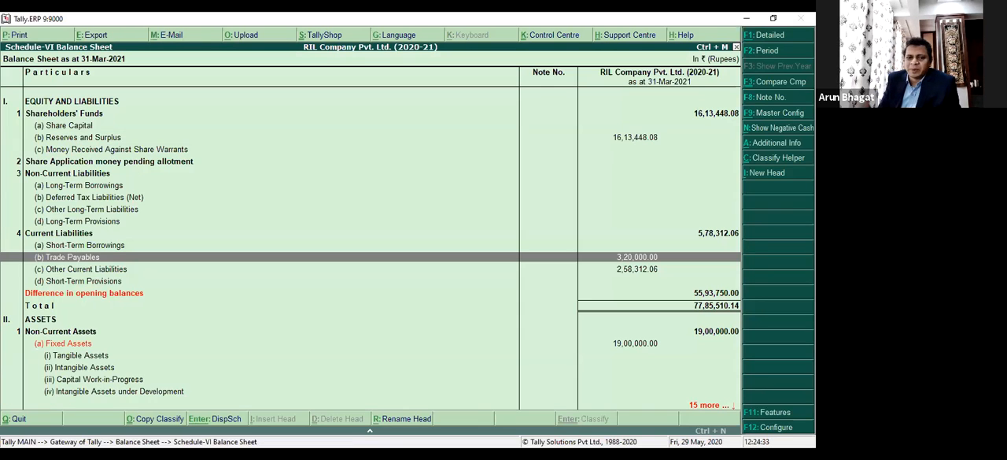
Open the note summary of Ungrouped Fixed Assets from the Non-Current Assets section of the Schedule VI Balance Sheet.
key(Down)
key(Down)
key(Down)
key(Down)
key(Down)
key(Down)
key(Down)
key(Down)
key(Down)
key(Down)
key(Down)
key(Down)
key(Down)
key(Down)
key(Down)
key(Down)
key(Down)
key(Down)
key(Down)
key(Down)
key(Down)
key(Up)
key(Up)
key(Up)
key(Up)
key(Up)
key(Up)
key(Up)
key(Up)
key(Up)
key(Up)
key(Up)
key(Up)
key(Up)
key(Up)
key(Up)
key(Up)
key(Down)
key(Down)
key(Down)
key(Down)
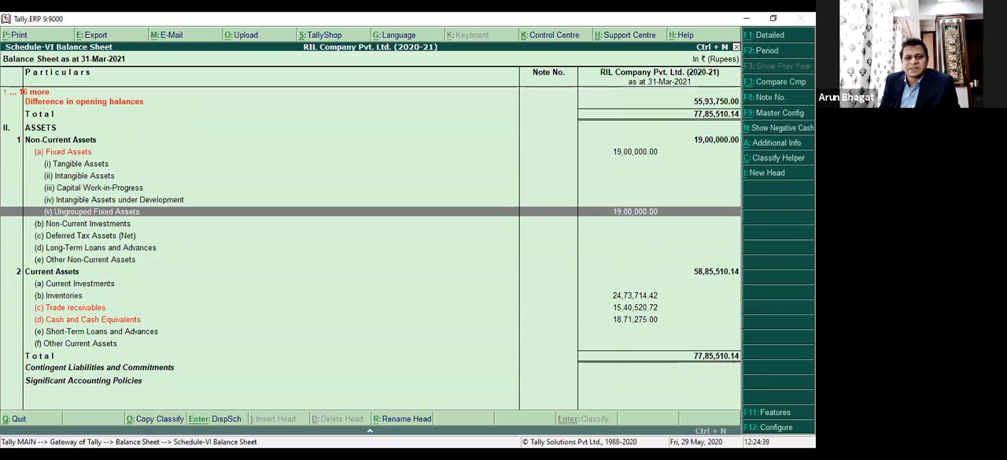
key(Return)
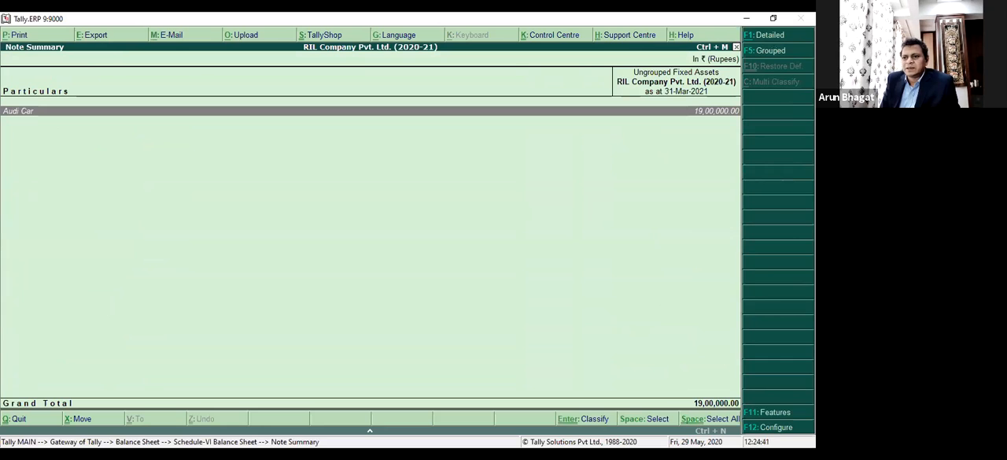
Leave the Ungrouped Fixed Assets note summary and return from the Schedule VI format to the regular Balance Sheet.
key(F5)
key(Escape)
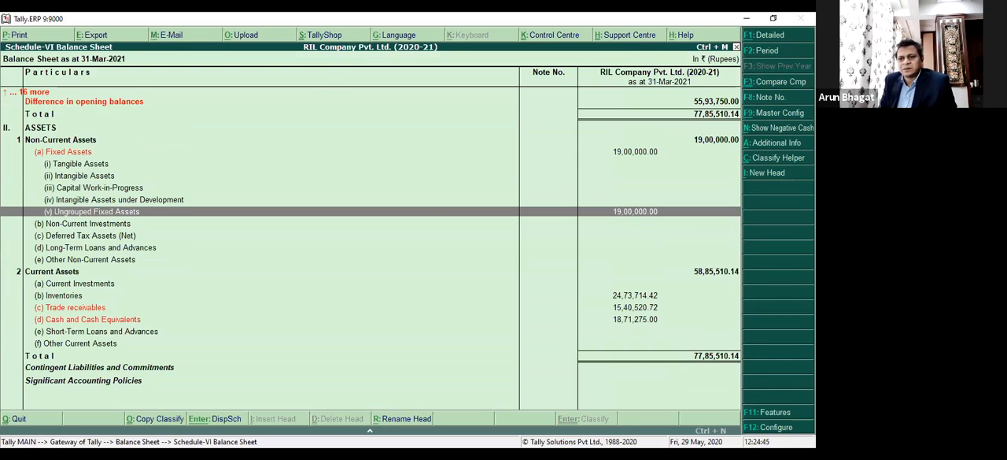
key(Escape)
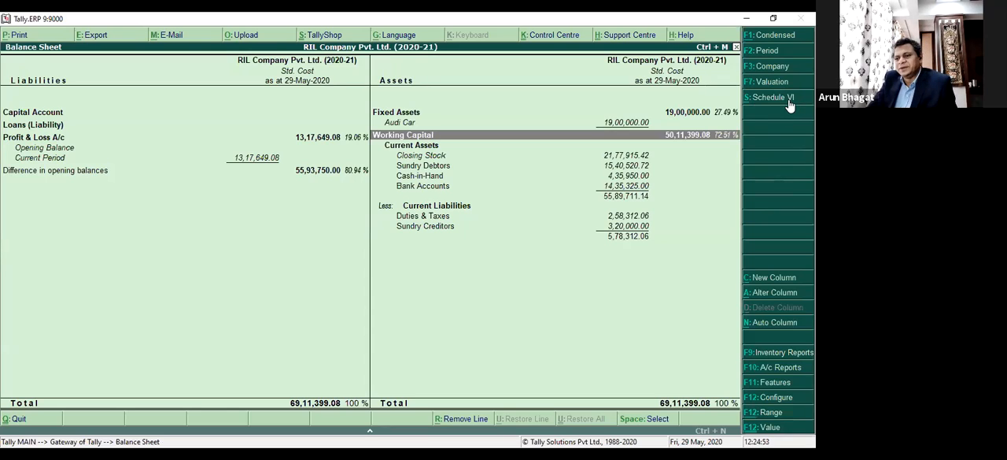
Add a Balance Sheet comparison column for Tally Software Demo Company Pvt. Ltd. (2020-21) in base currency, valued at Std. Cost.
click(783, 293)
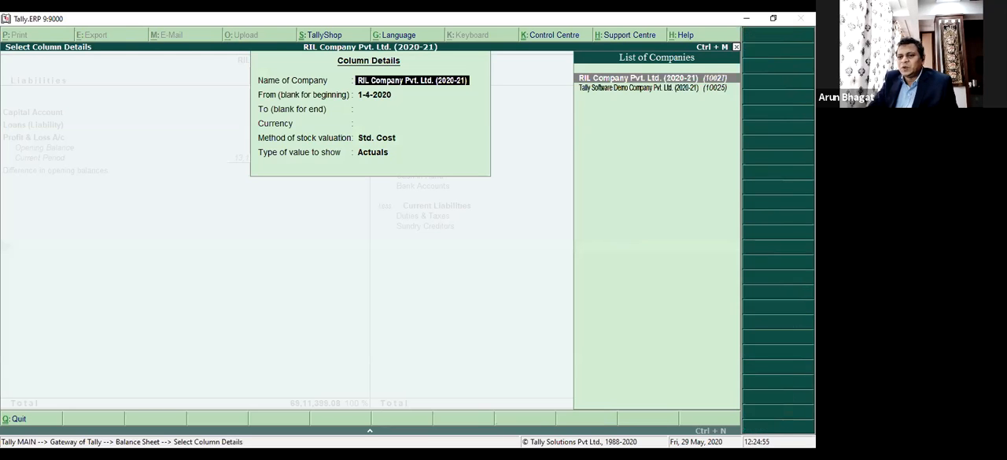
key(Down)
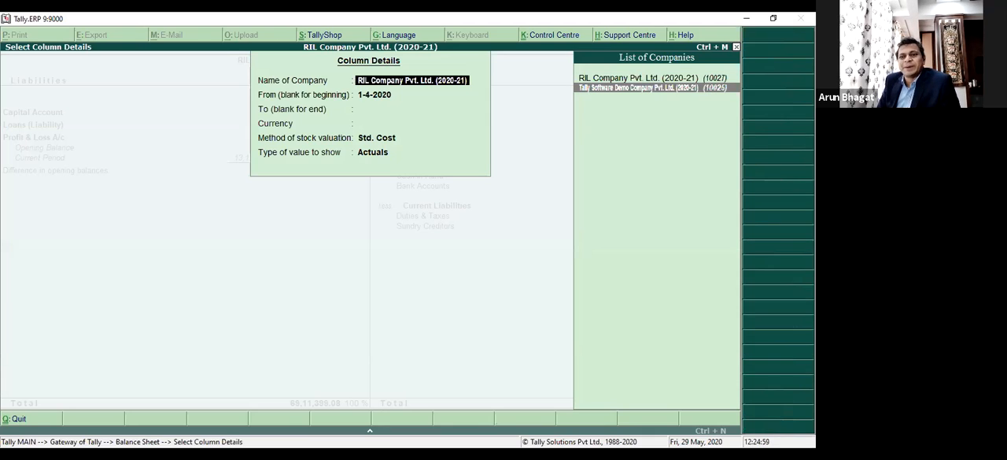
key(Return)
key(Return)
key(Return)
key(Return)
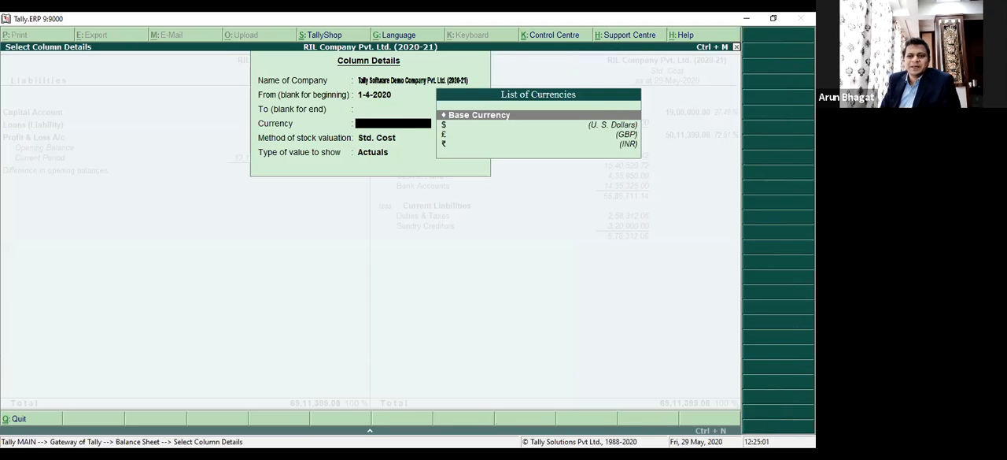
key(Return)
key(Return)
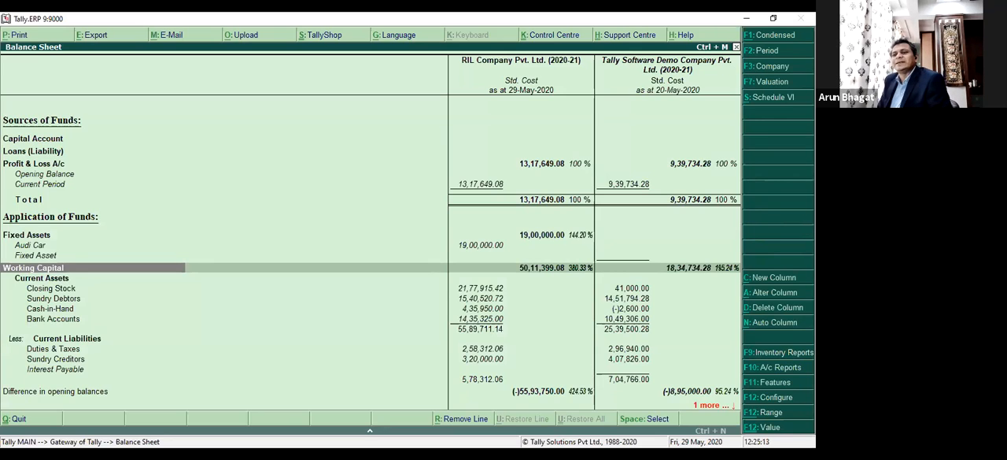
Reopen the Balance Sheet and add a column for RIL Company Pvt. Ltd. (2020-21) from 1-4-2020 to 30-4-2020 with Default stock valuation.
key(Escape)
key(Return)
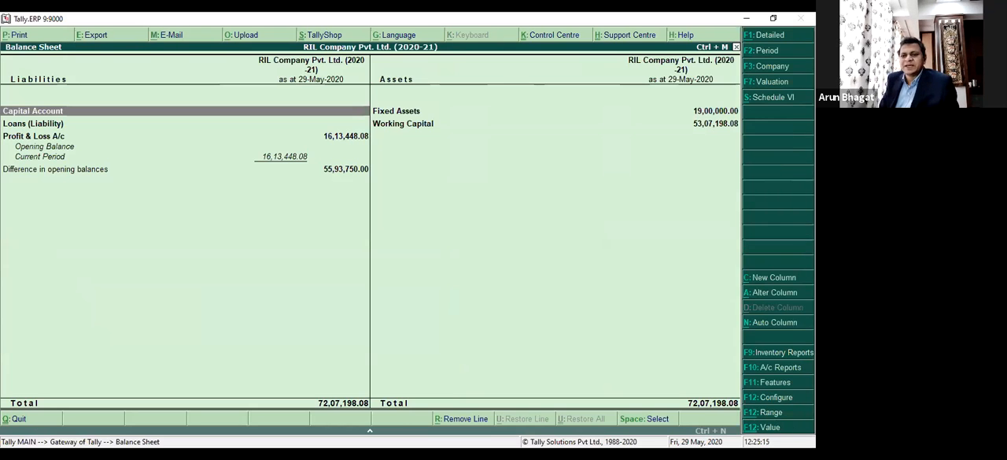
click(782, 283)
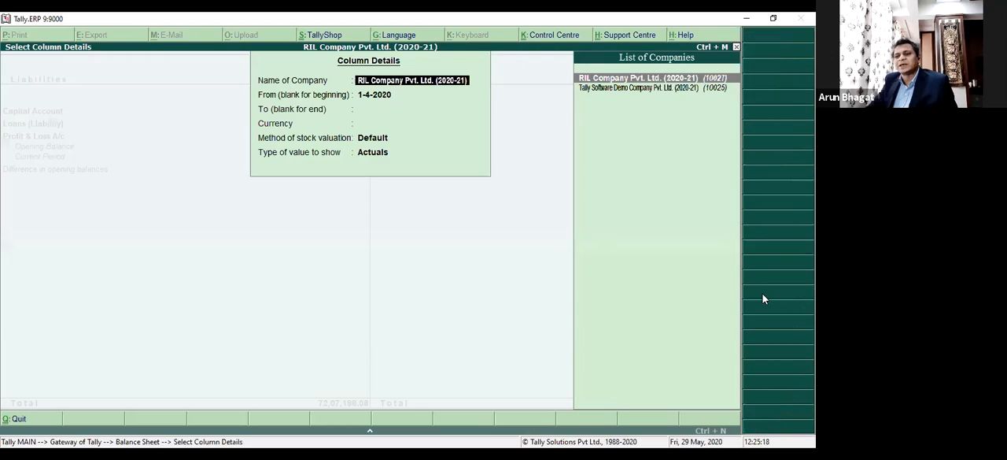
key(Return)
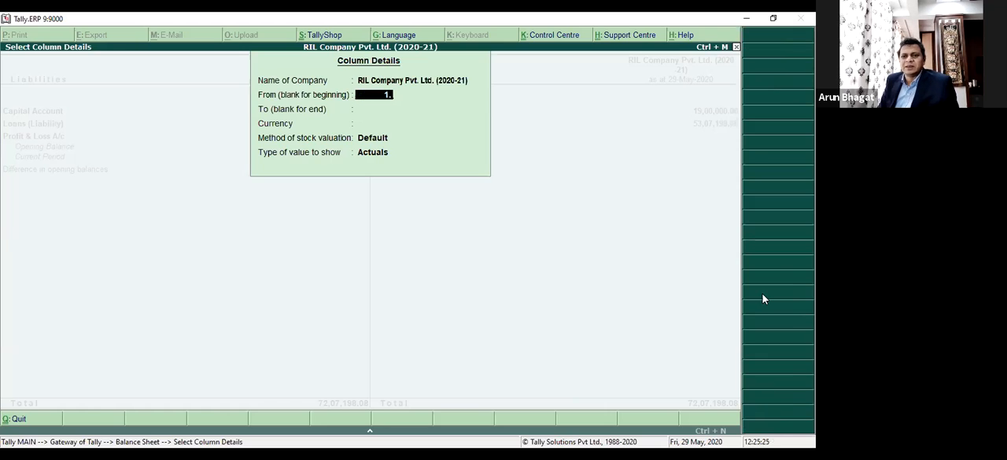
key(Return)
text(30-4)
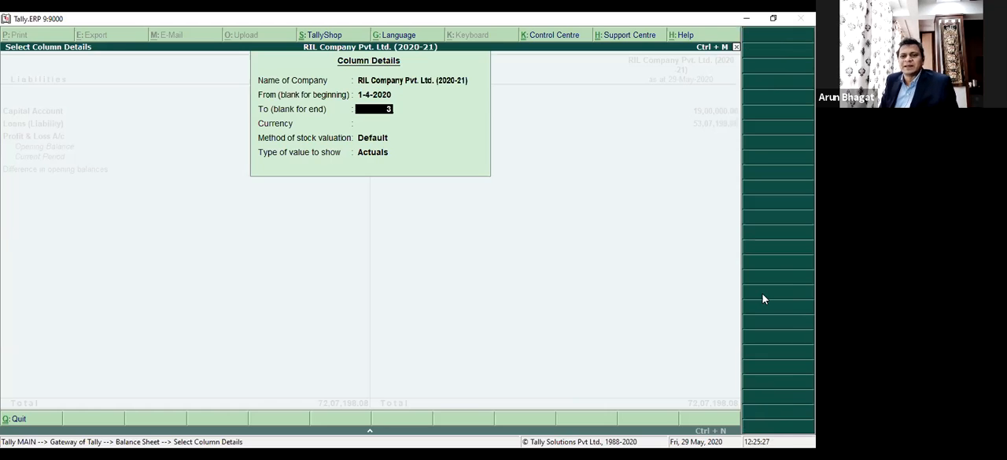
key(Return)
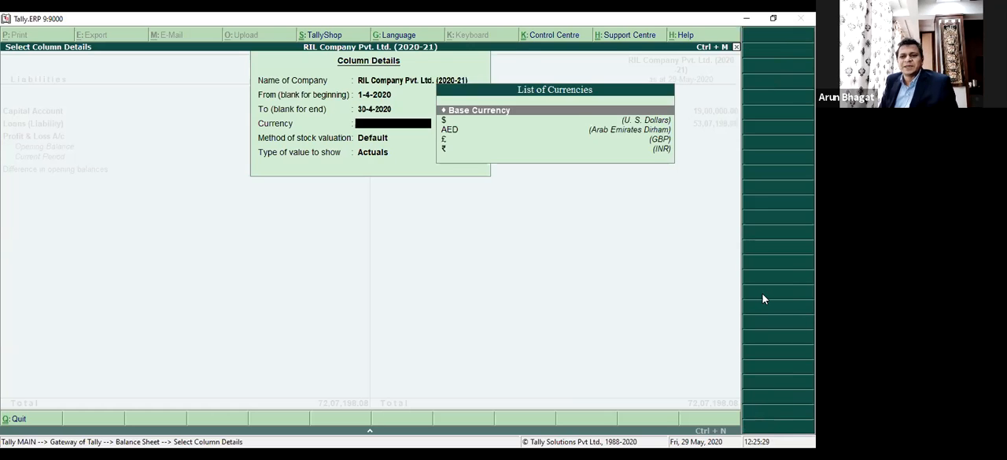
key(Return)
key(Return)
key(Return)
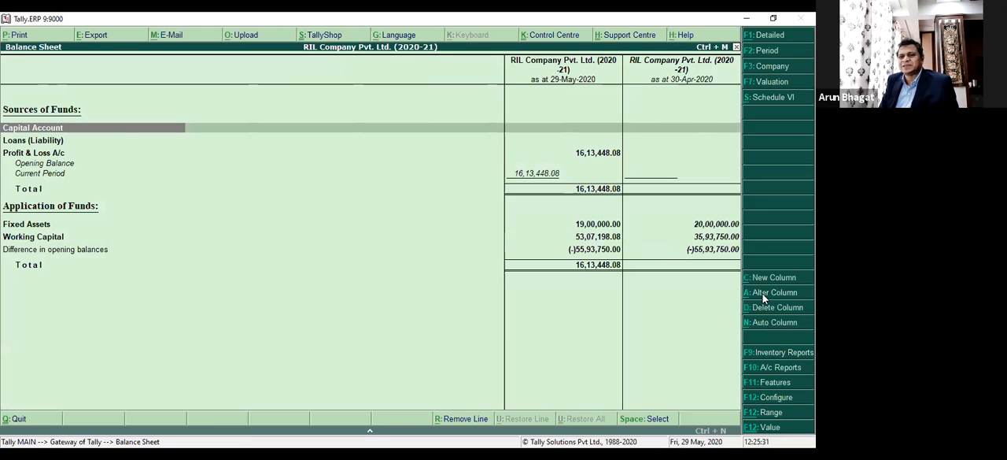
Change the period of the Balance Sheet's first column to 1-5-2020 through 29-5-2020.
key(F2)
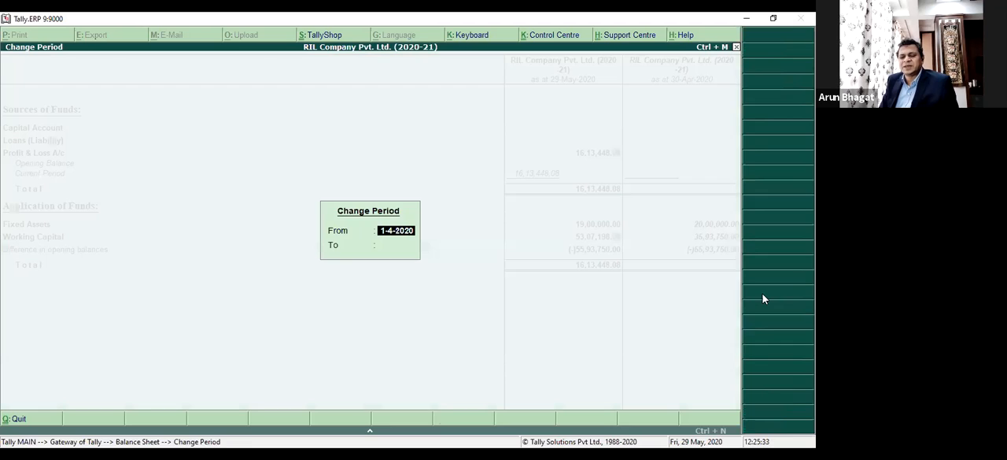
text(1-5)
key(Return)
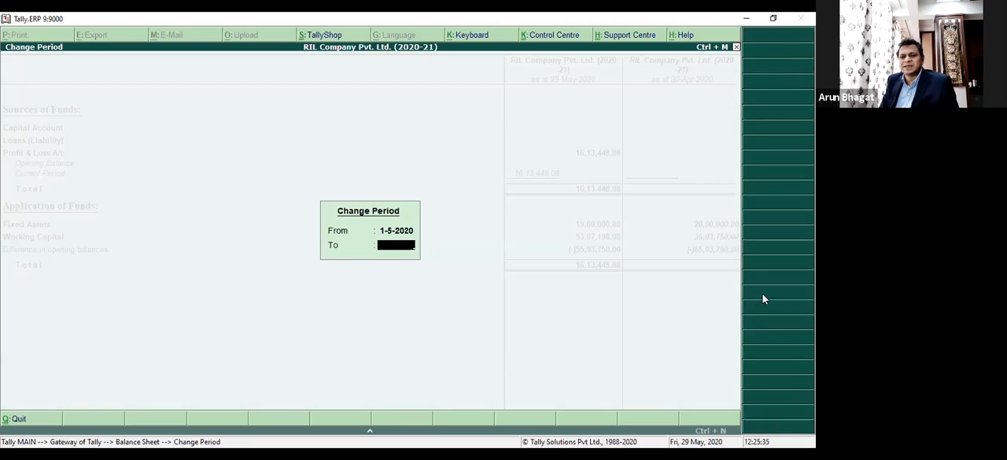
text(29.)
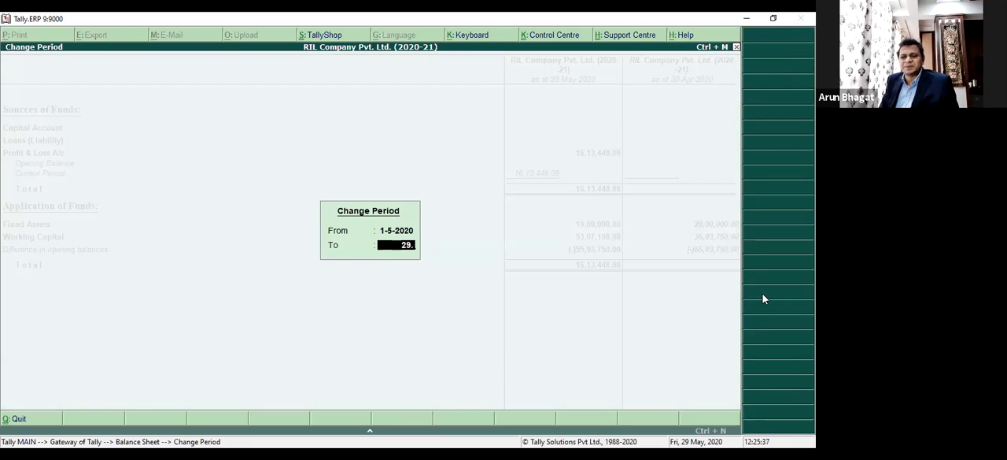
key(Return)
key(Down)
key(Down)
key(Down)
key(Down)
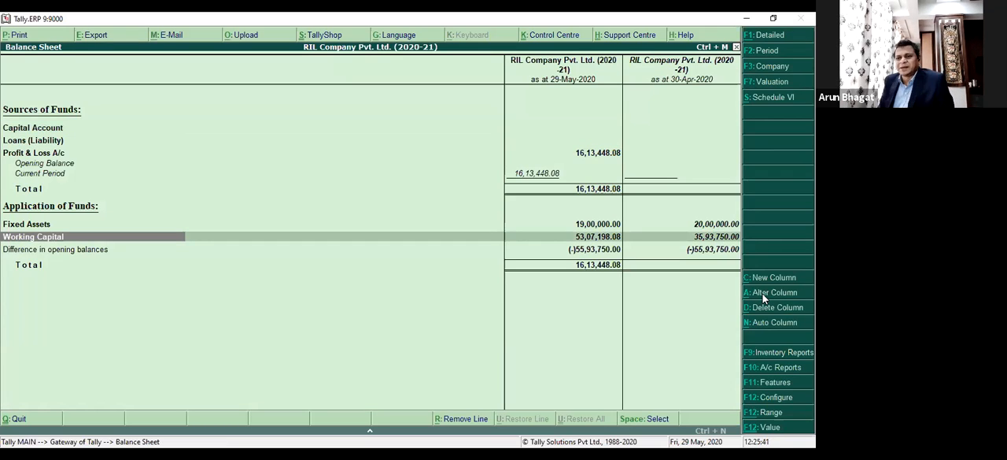
key(Up)
key(Up)
key(Up)
key(Up)
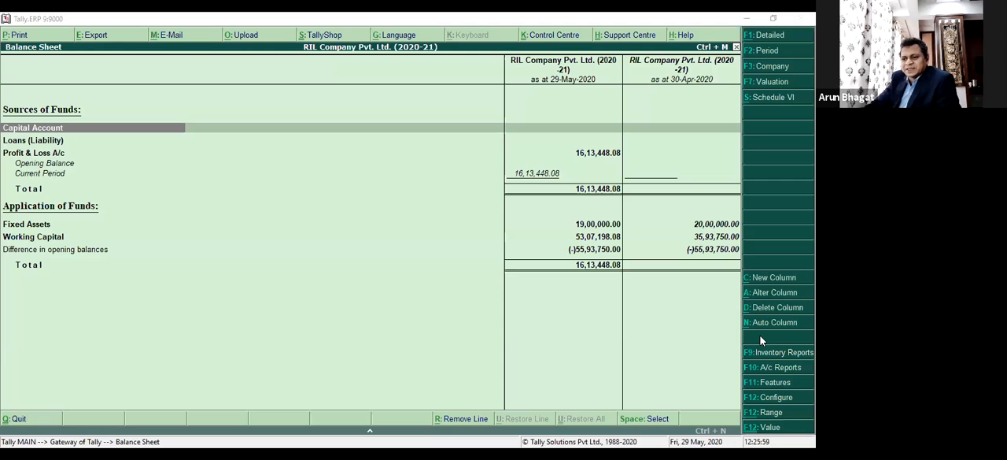
View the Cash/Bank Books accounting report from within the Balance Sheet, comparing both period columns, and return.
key(F10)
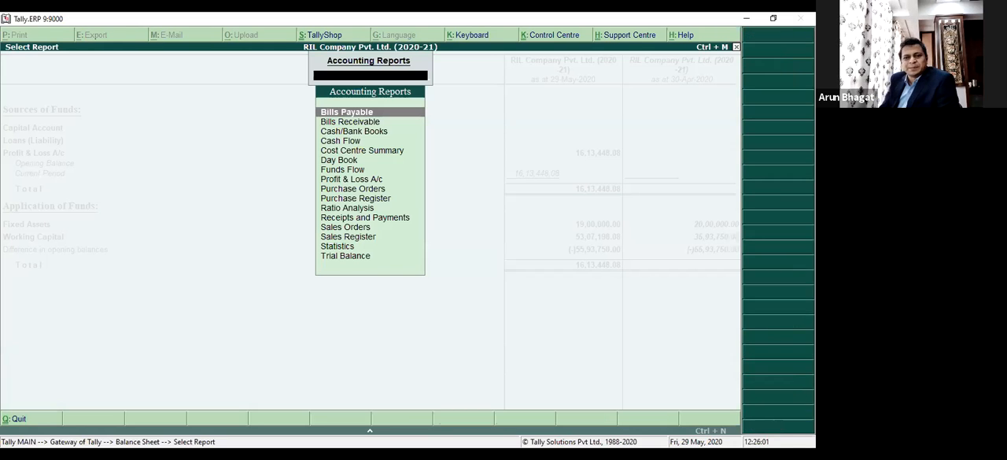
key(Down)
key(Down)
key(Return)
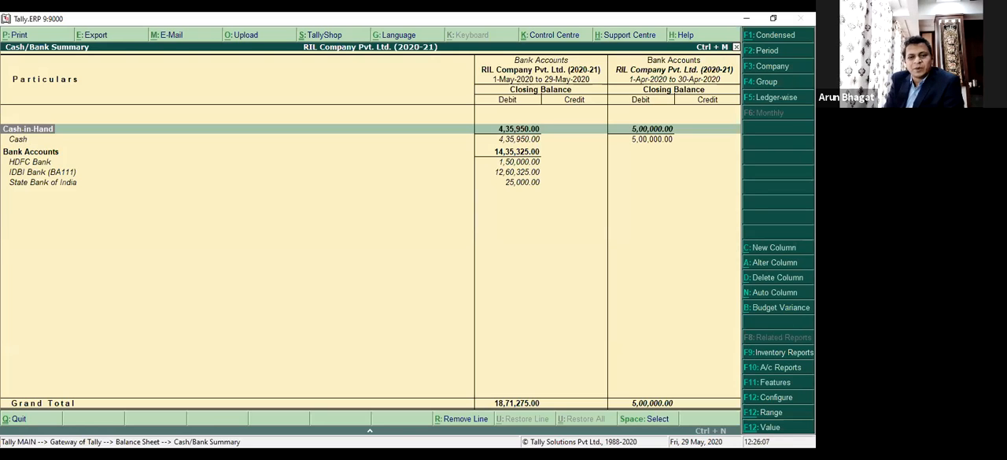
key(Escape)
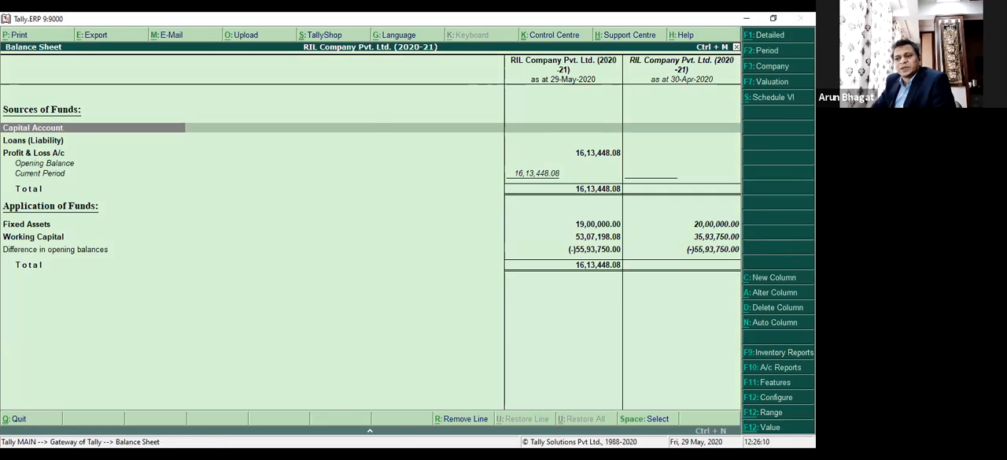
View the Statistics report from the inventory reports, comparing voucher types across both periods, and return to the Balance Sheet.
key(F9)
key(Down)
key(Down)
key(Down)
key(Down)
key(Down)
key(Down)
key(Down)
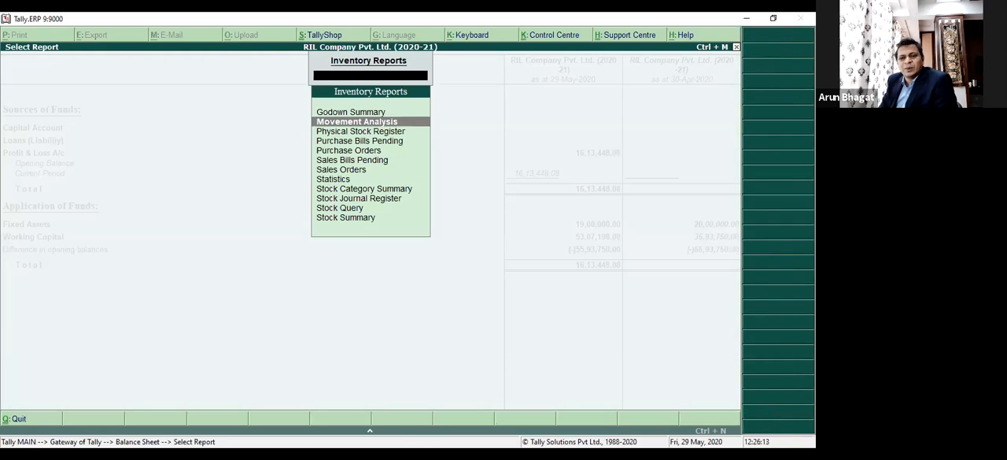
key(Return)
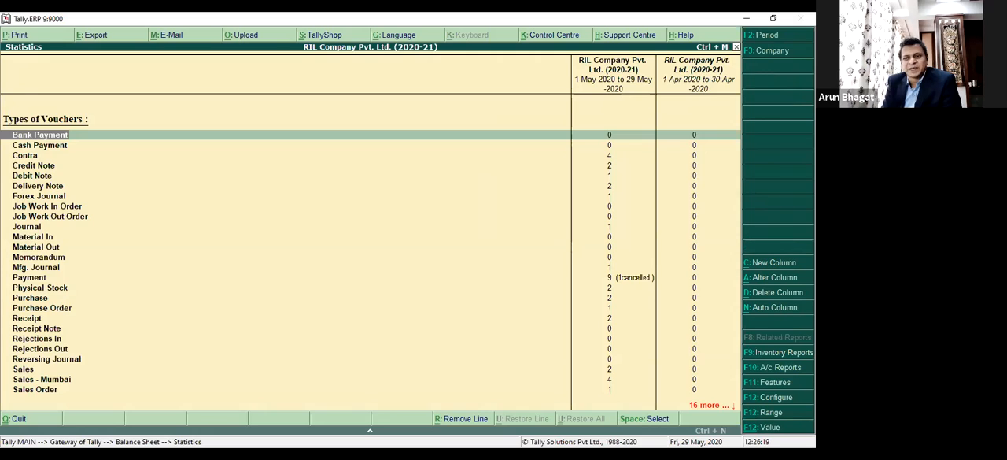
key(Escape)
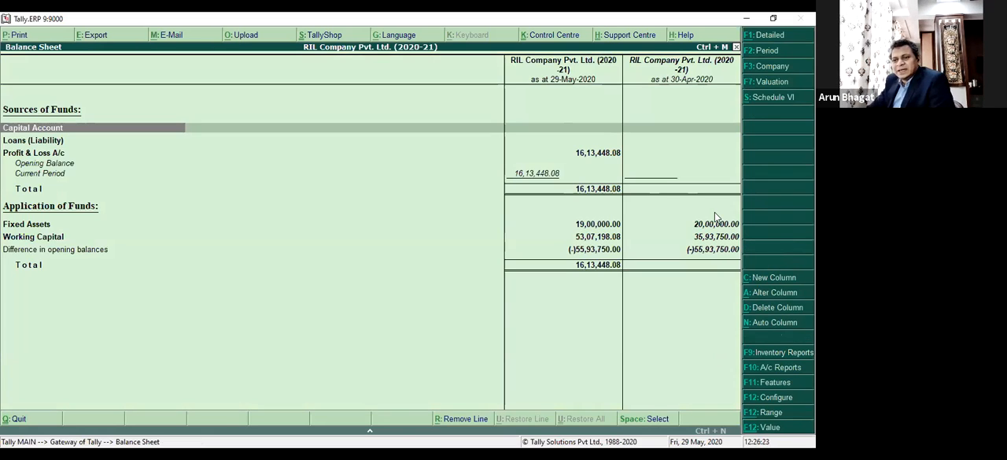
Delete the 30-Apr-2020 comparison column from the Balance Sheet.
click(674, 134)
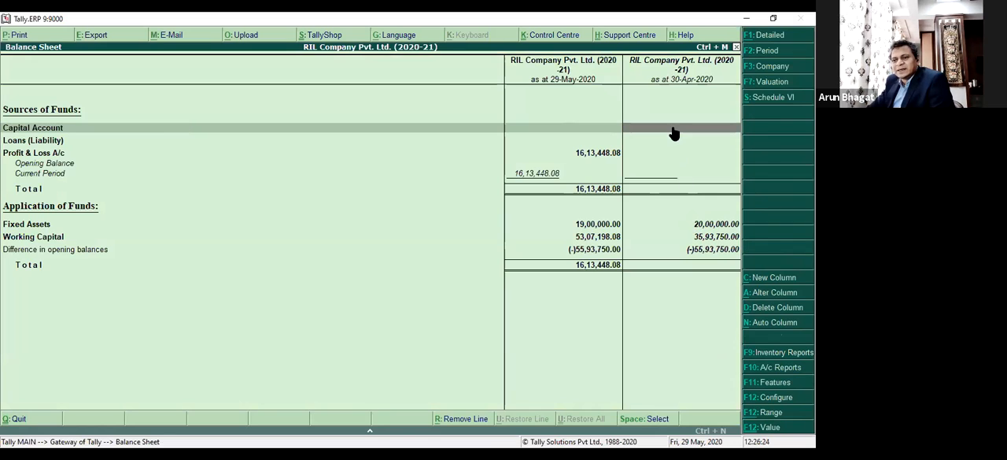
click(770, 307)
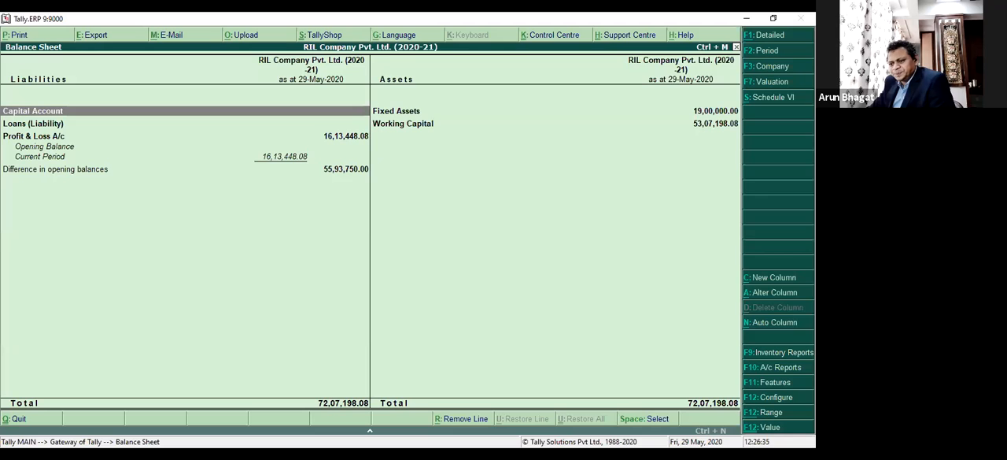
Filter the Balance Sheet by range to show only ledgers having a Name containing ABC.
key(alt+F12)
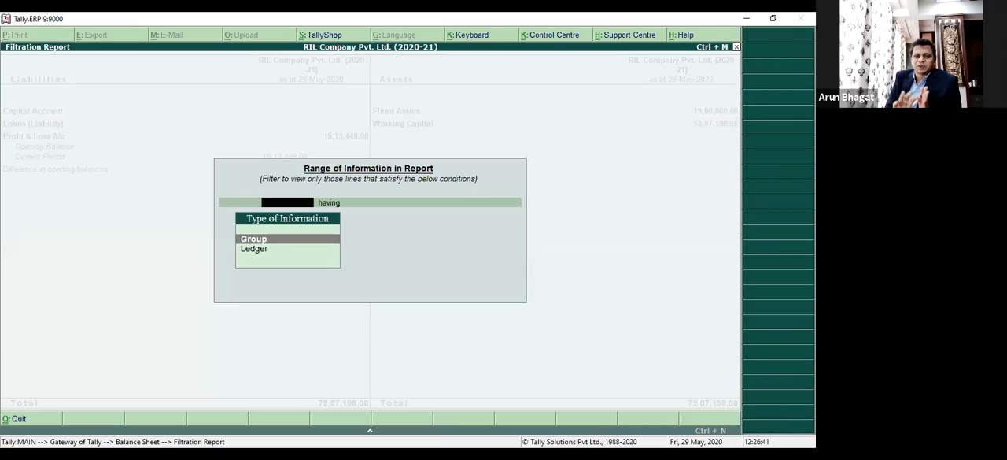
key(Down)
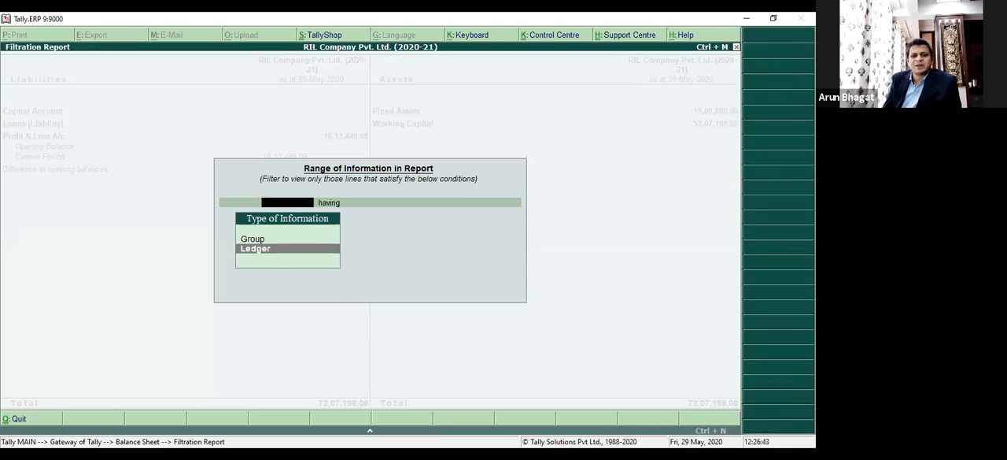
key(Return)
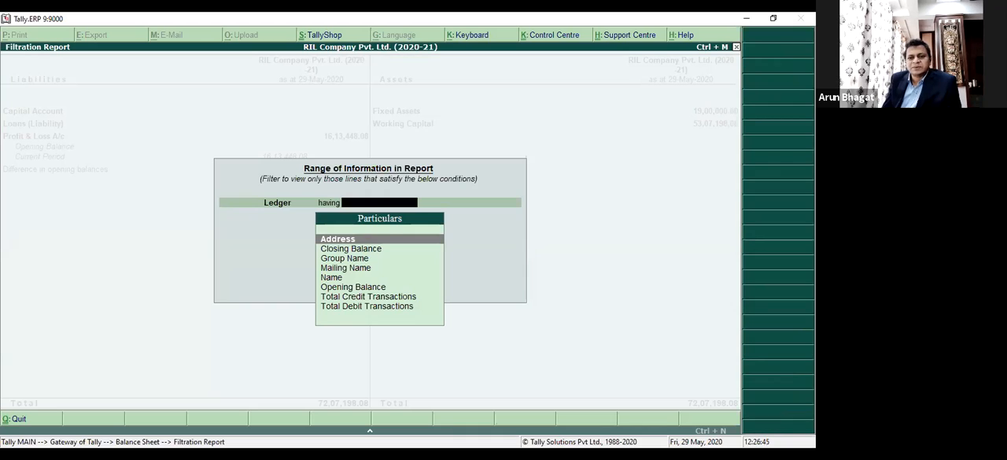
key(Down)
key(Down)
key(Down)
key(Down)
key(Down)
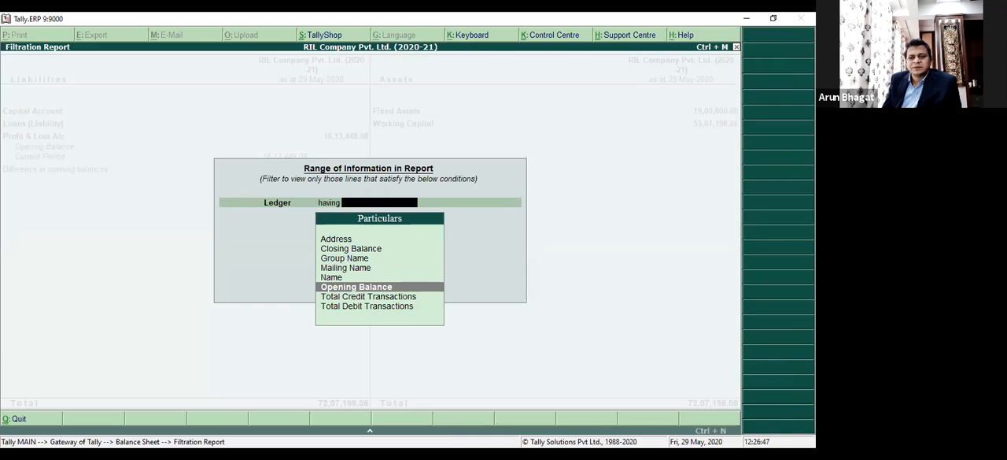
key(Up)
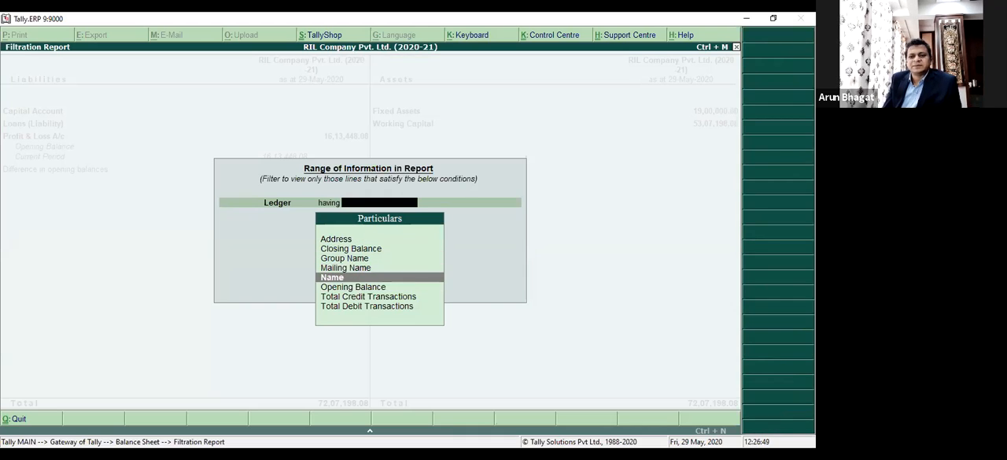
key(Return)
text(co)
key(Return)
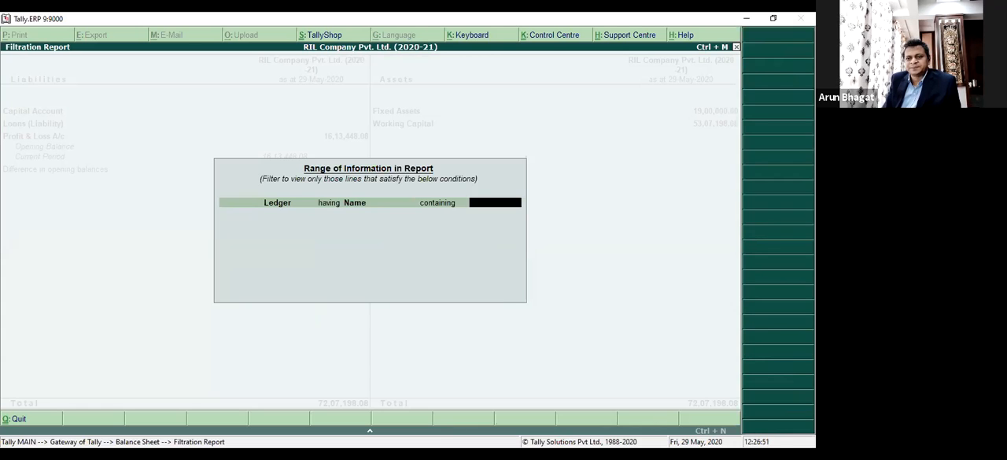
text(abc)
key(Return)
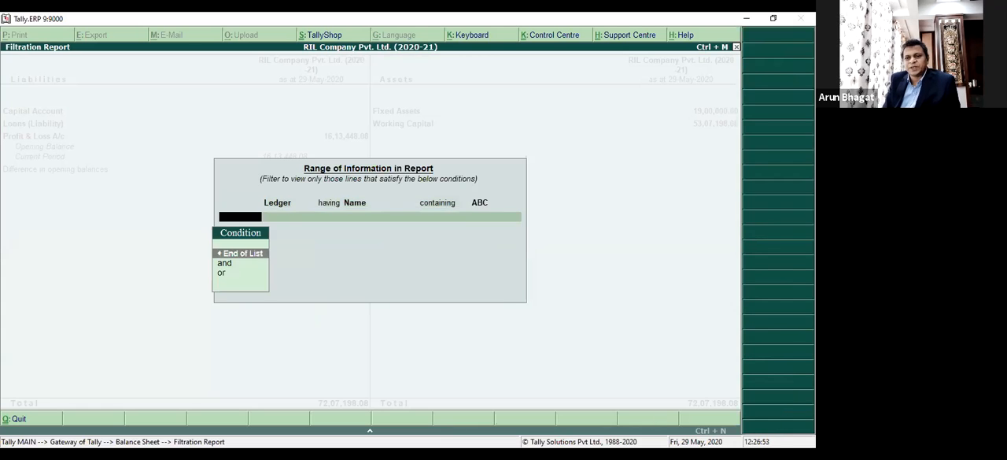
key(Return)
Expand Working Capital in the filtered Balance Sheet, look into Sundry Debtors, and return.
key(shift+Return)
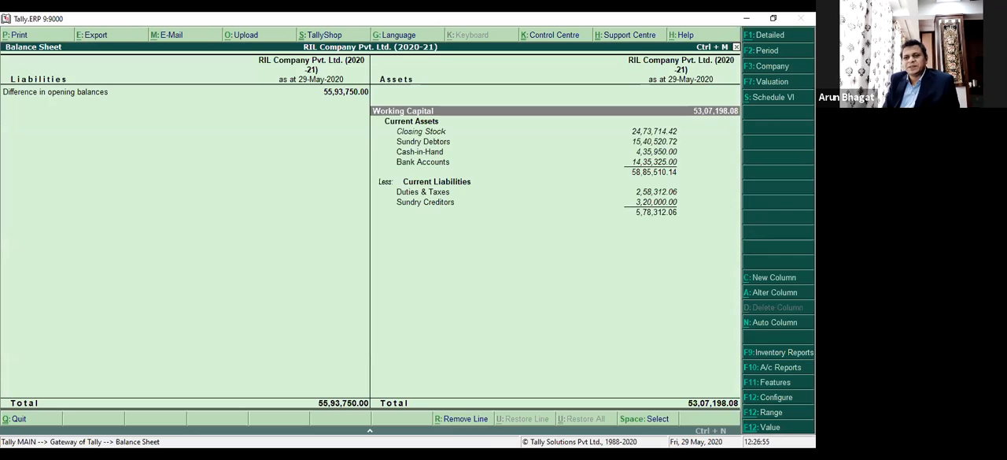
key(Down)
key(Down)
key(Down)
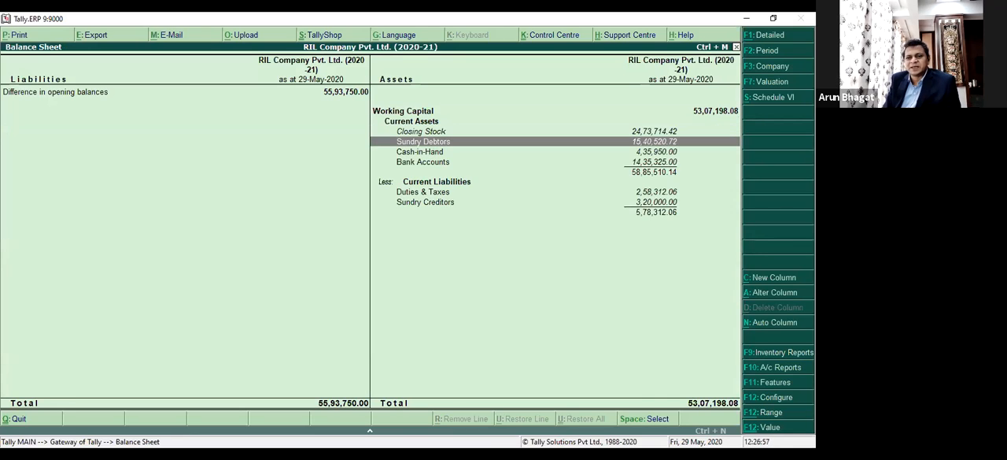
key(Return)
key(Down)
key(Up)
key(Escape)
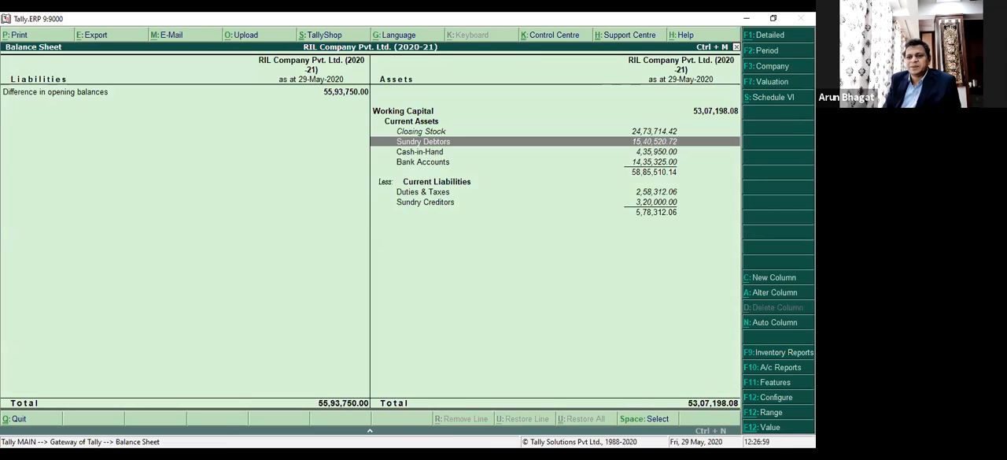
Clear the ledger filter, then filter the Balance Sheet by range to show only groups having a Name containing Sundry.
key(Return)
key(Escape)
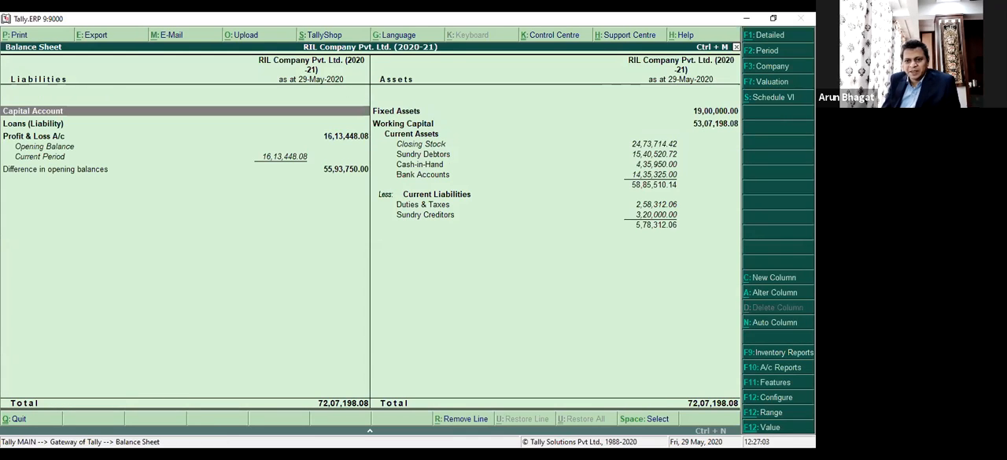
key(alt+F12)
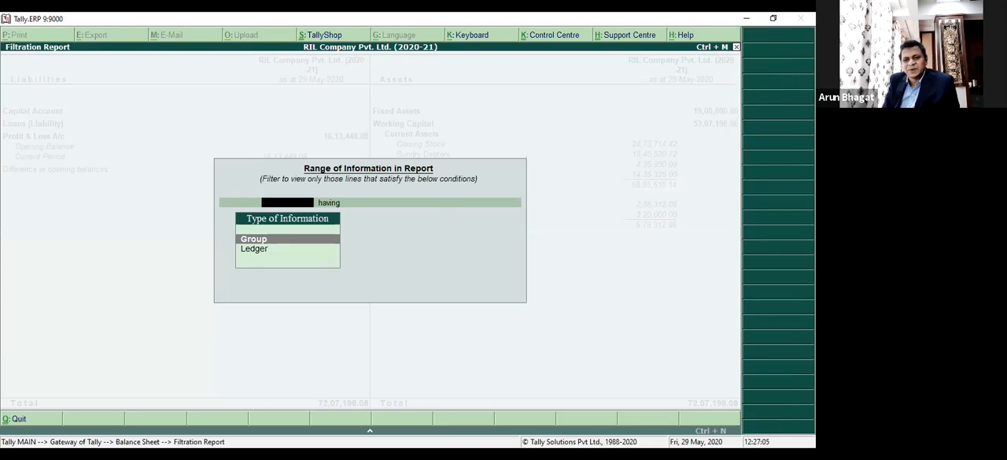
key(Return)
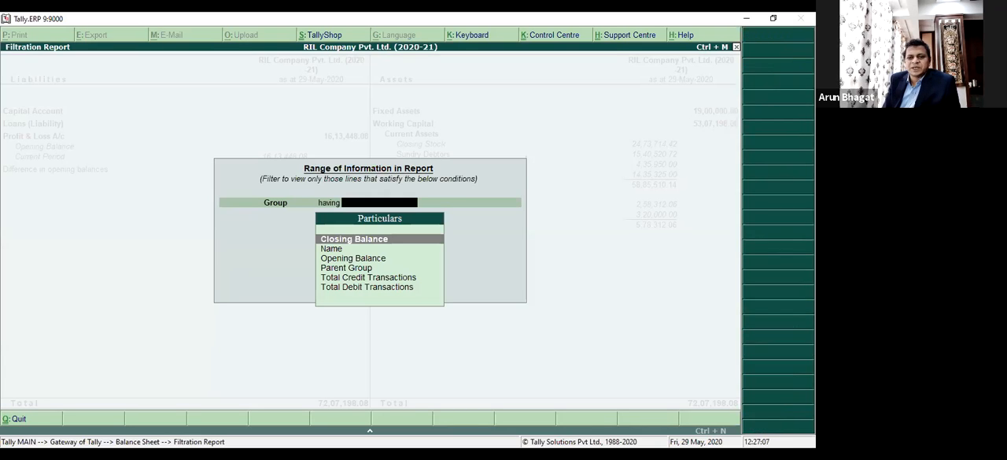
key(Down)
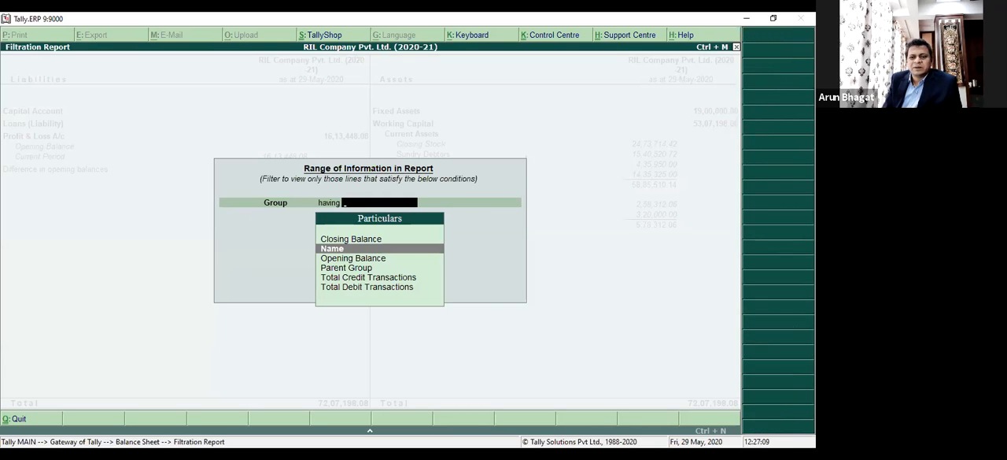
key(Return)
text(co)
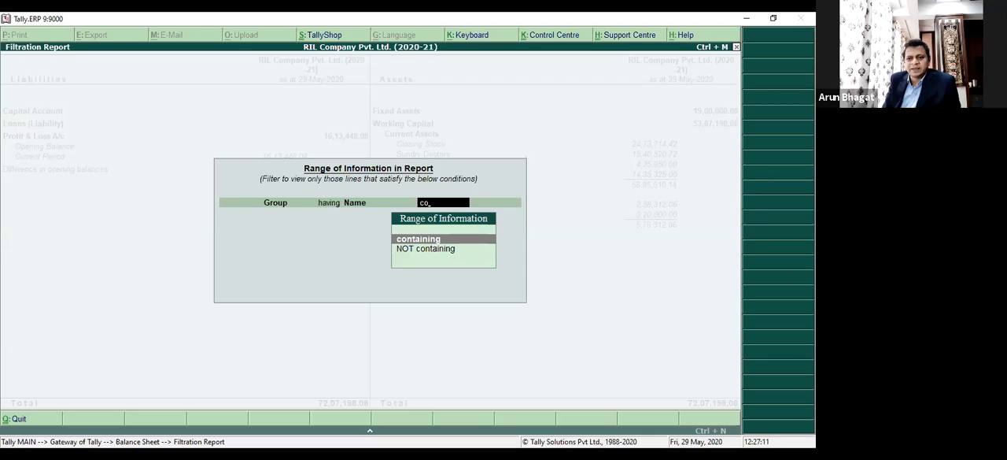
key(Return)
text(Sundry)
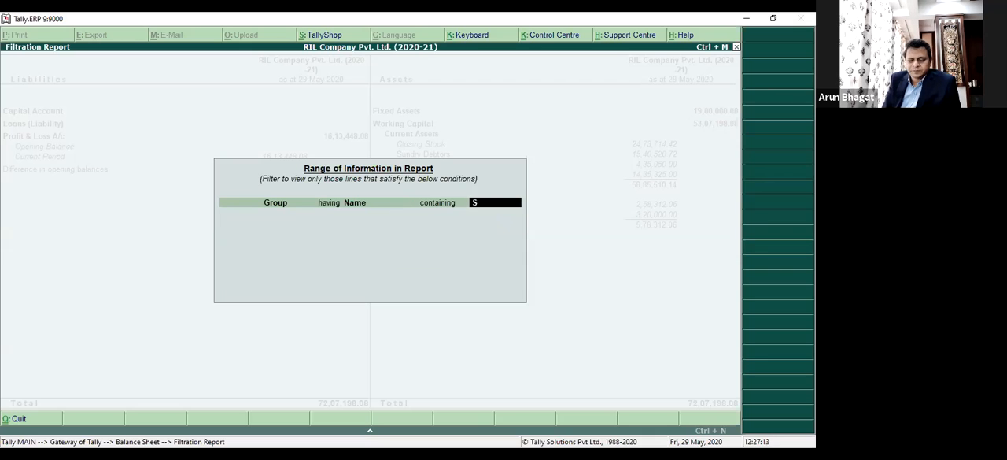
key(Return)
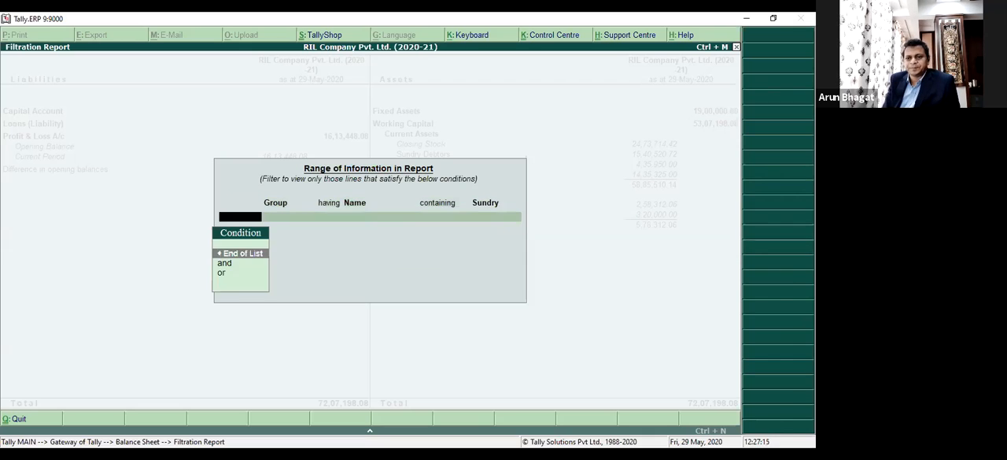
key(Return)
Browse the Current Assets and Current Liabilities lines of the filtered Balance Sheet, then restore the unfiltered report.
key(Down)
key(Down)
key(Down)
key(Down)
key(Down)
key(Down)
key(Up)
key(Up)
key(Up)
key(Up)
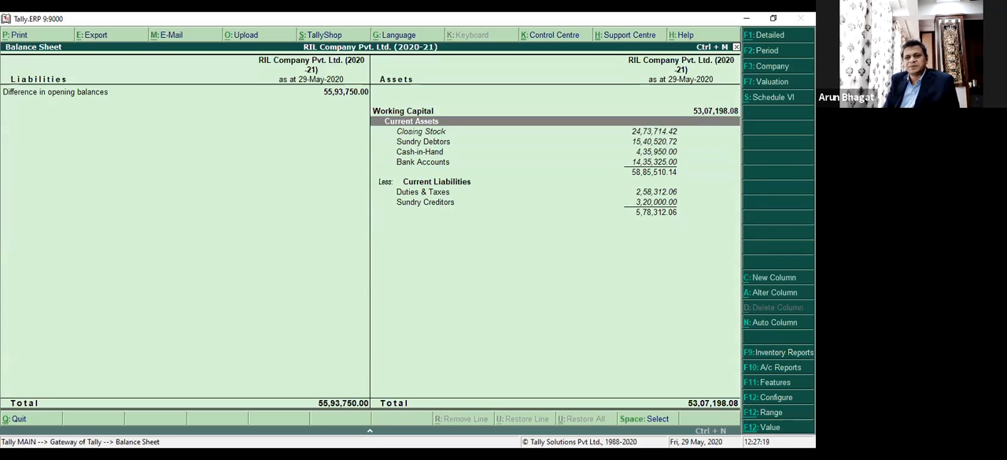
key(Down)
key(Down)
key(ctrl+u)
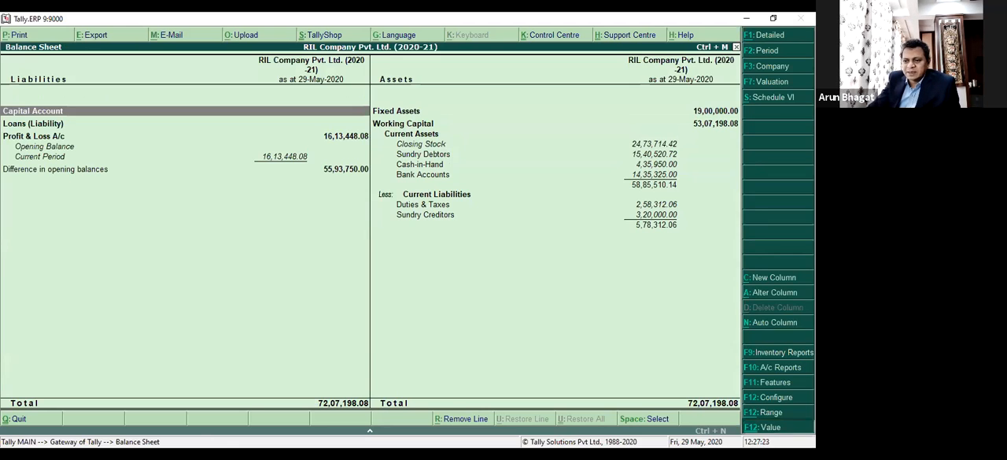
Look through the voucher particulars offered for the Balance Sheet's value filter, down to Voucher Type, without applying one.
key(ctrl+F12)
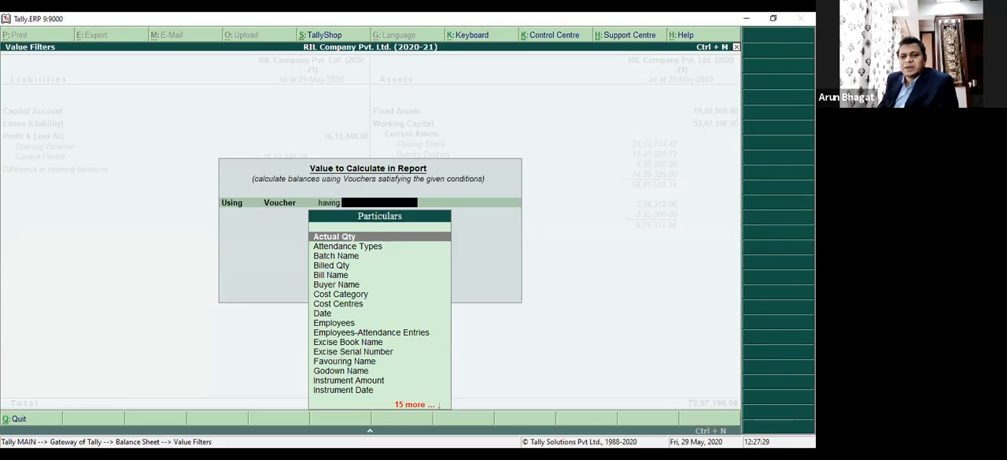
key(Down)
key(Down)
key(Down)
key(Down)
key(Down)
key(Down)
key(Down)
key(Down)
key(Down)
key(Down)
key(Down)
key(Down)
key(Down)
key(Down)
key(Down)
key(Down)
key(Down)
key(Down)
key(Down)
key(Down)
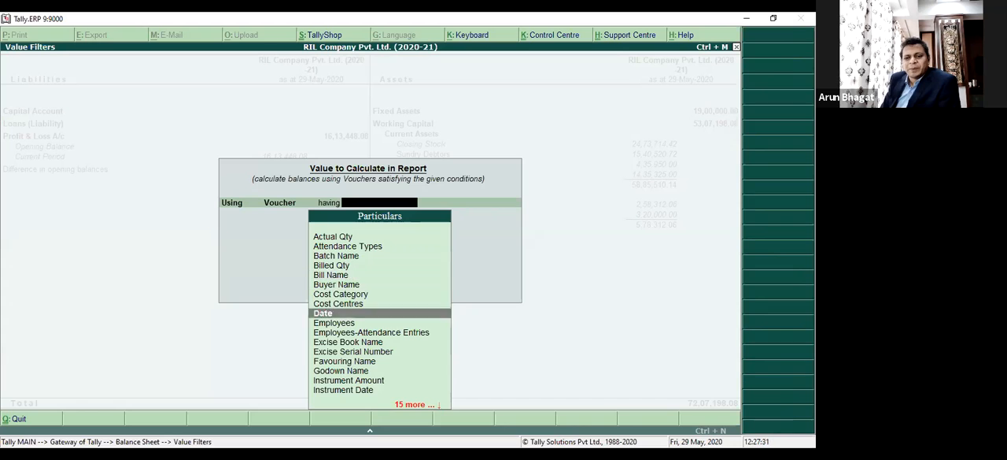
key(Down)
key(Down)
key(Down)
key(Down)
key(Down)
key(Down)
key(Down)
key(Down)
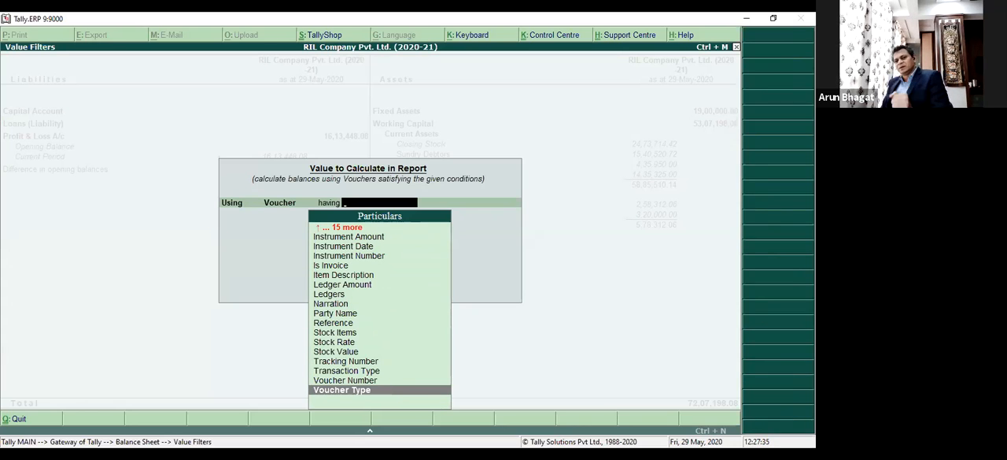
key(Escape)
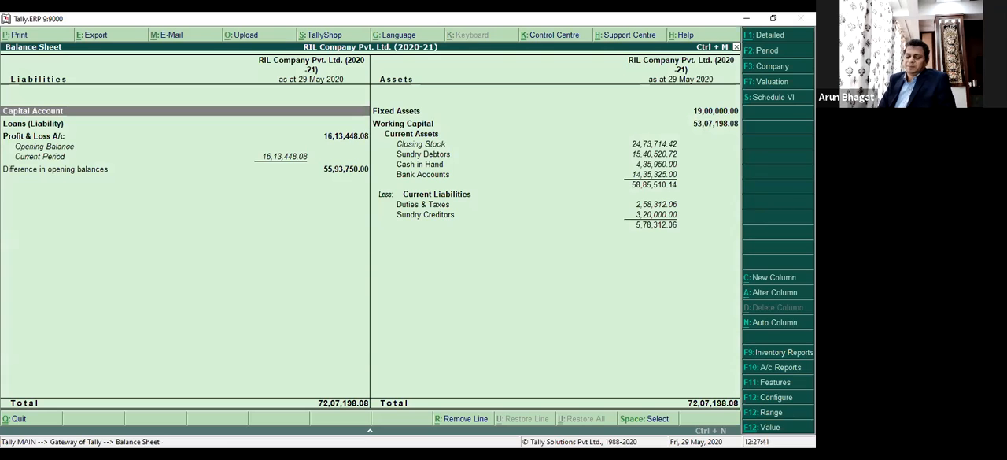
Leave the Balance Sheet, open the Profit & Loss A/c, view its Schedule VI statement and return.
key(Escape)
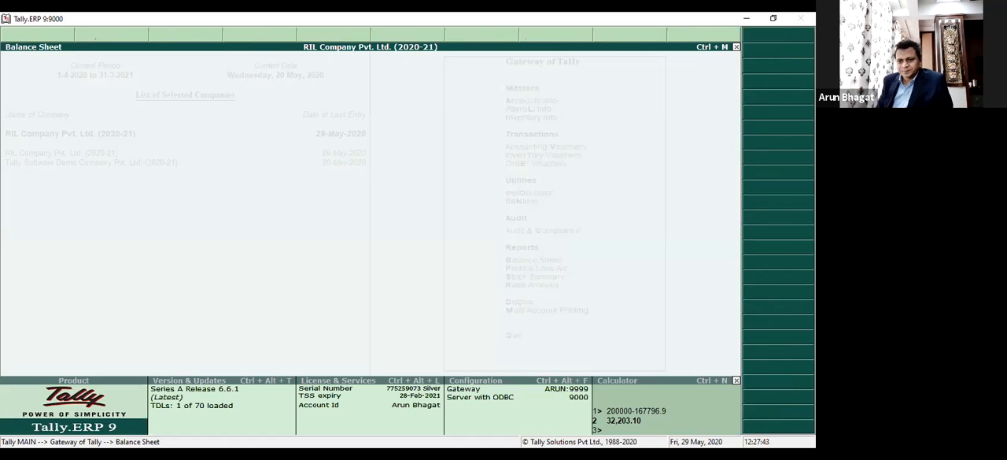
key(Down)
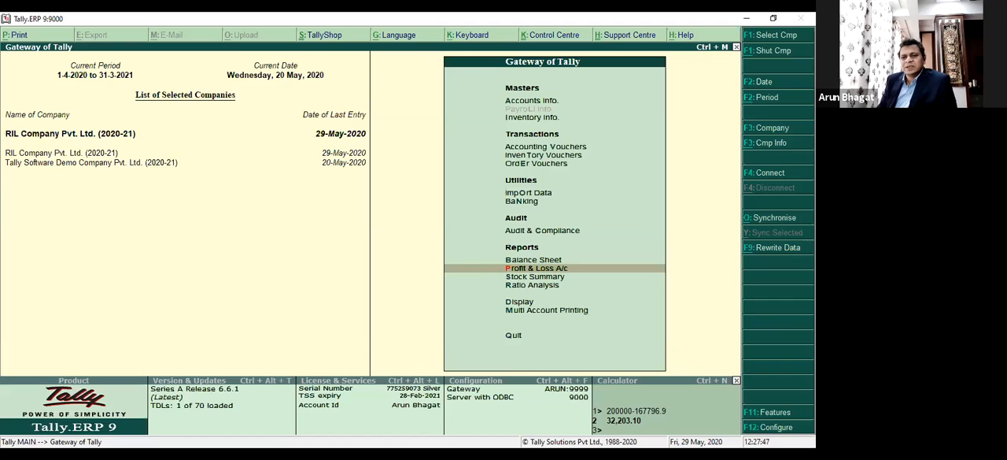
key(Return)
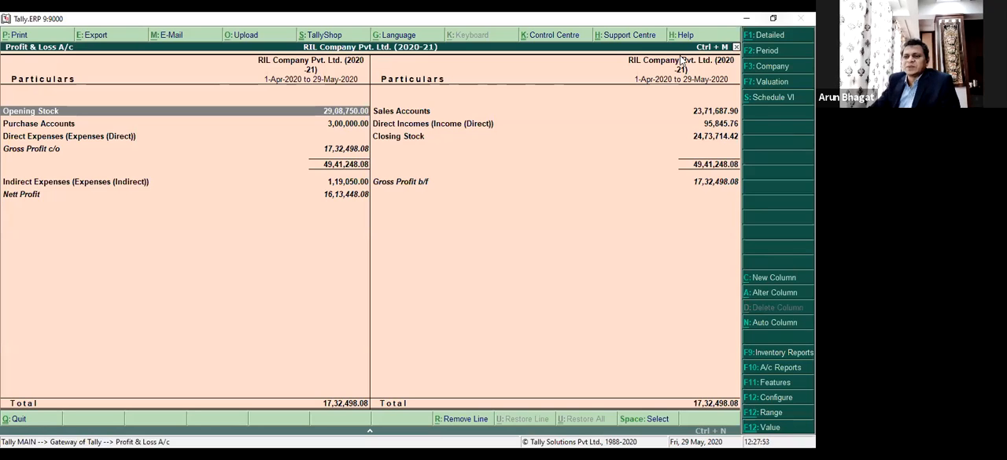
click(778, 96)
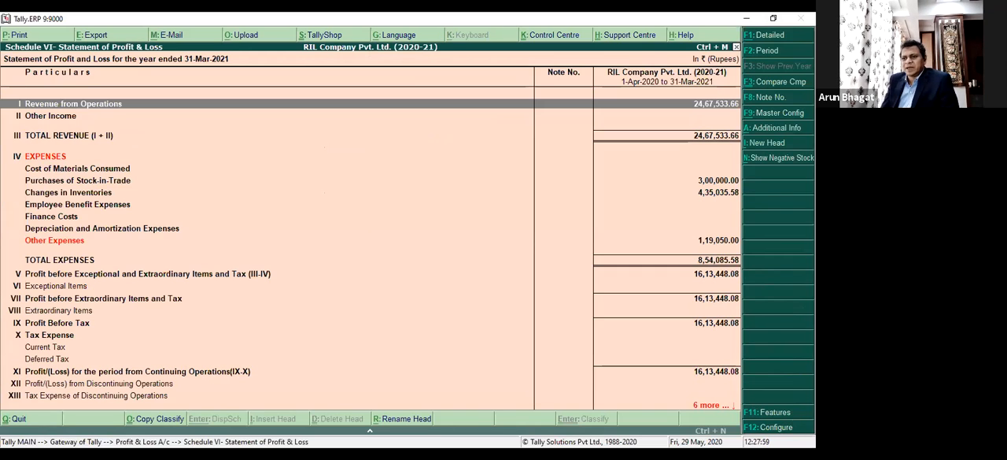
key(Escape)
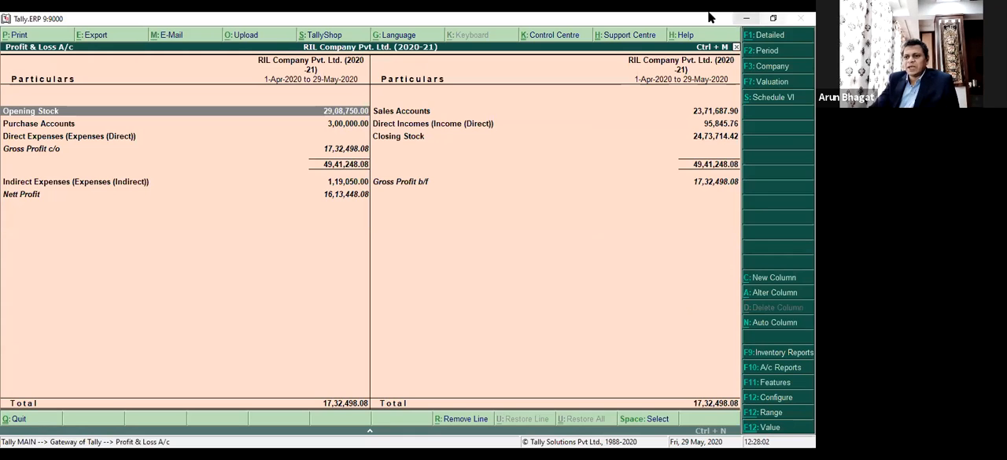
View the list of stock valuation methods available for the Profit & Loss A/c without changing the method.
key(Right)
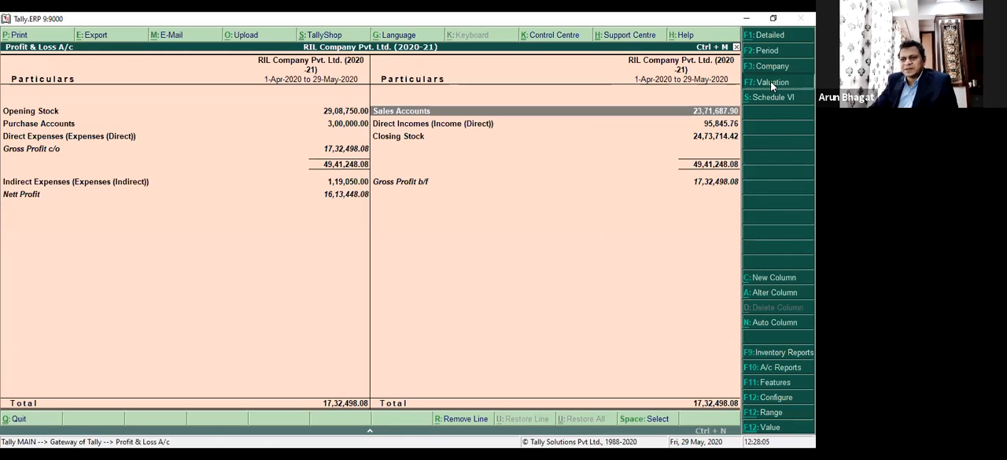
click(771, 82)
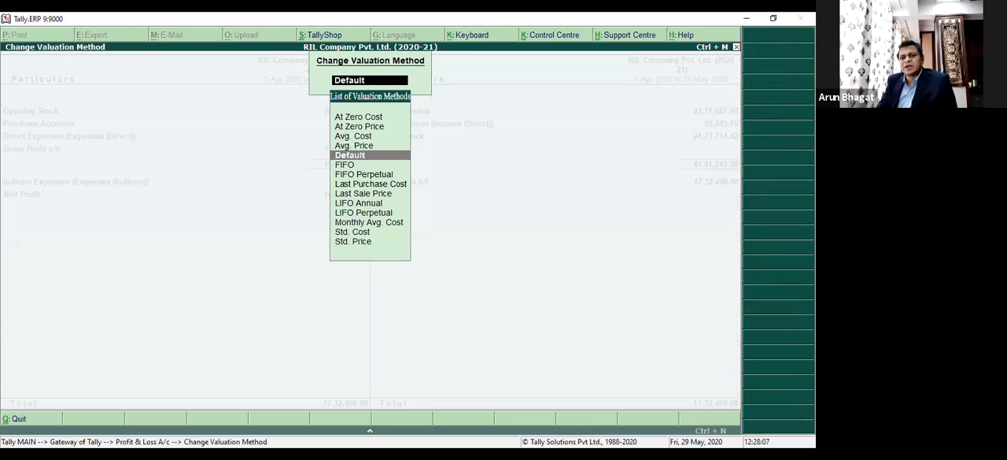
key(Escape)
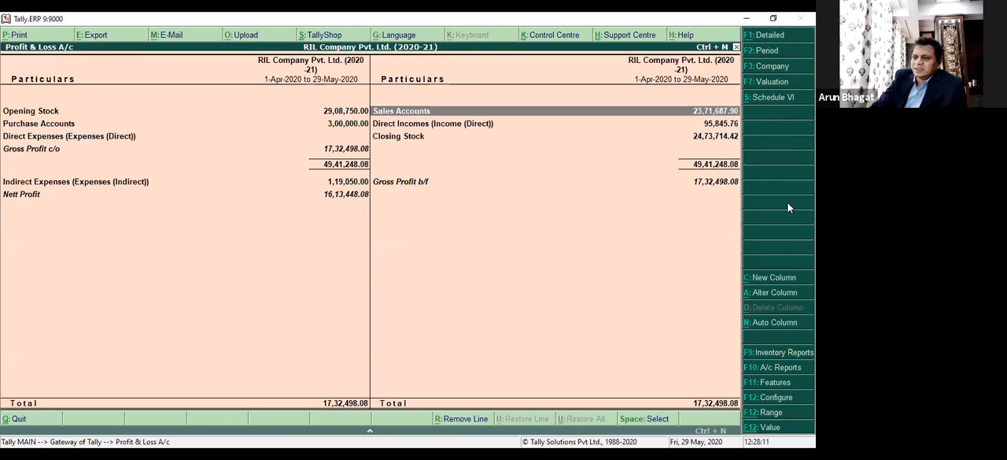
Show the Profit & Loss A/c in auto-repeated Monthly columns, examine the April and May figures, and close the report.
click(779, 323)
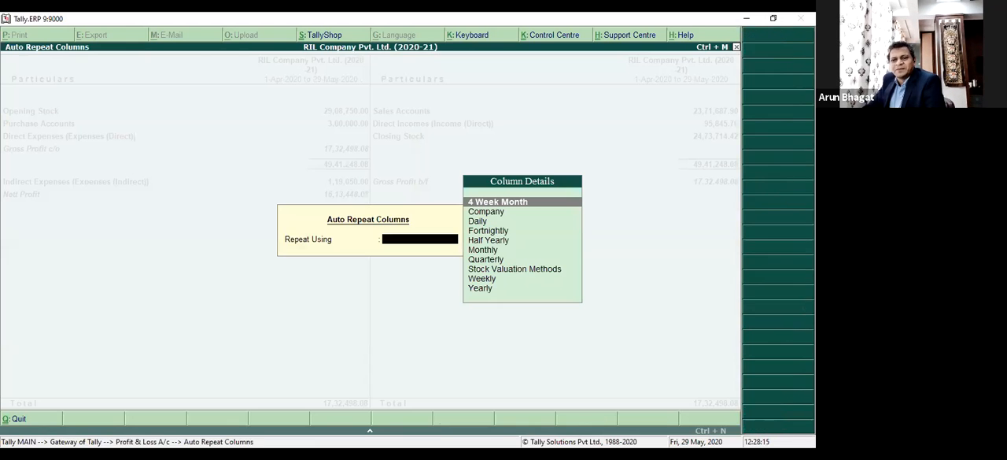
key(Down)
key(Down)
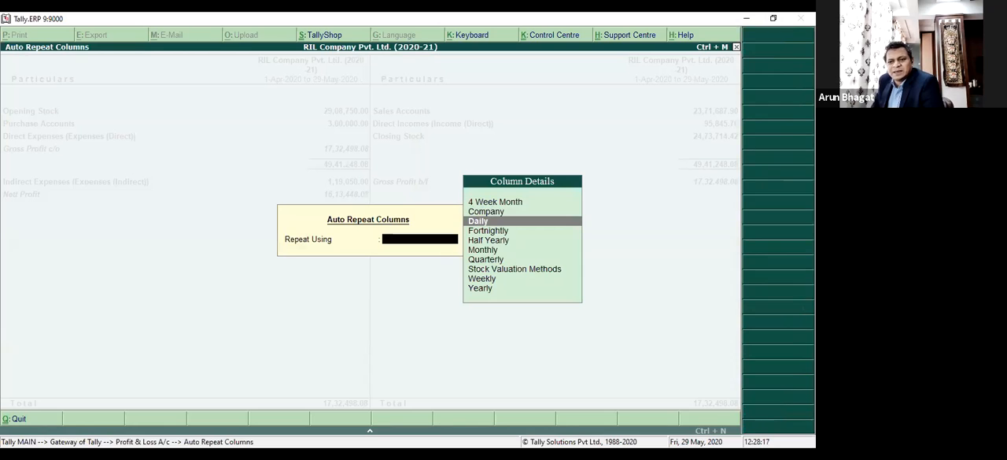
key(Down)
key(Down)
key(Down)
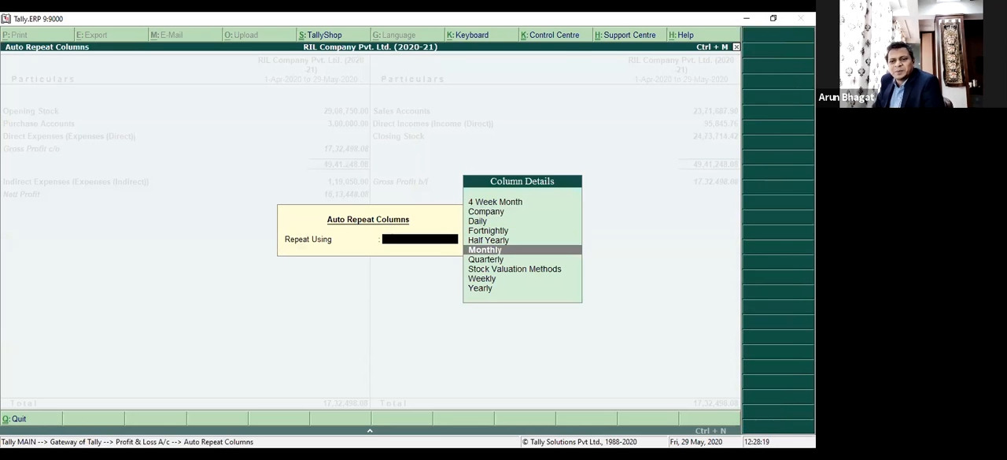
key(Return)
key(Right)
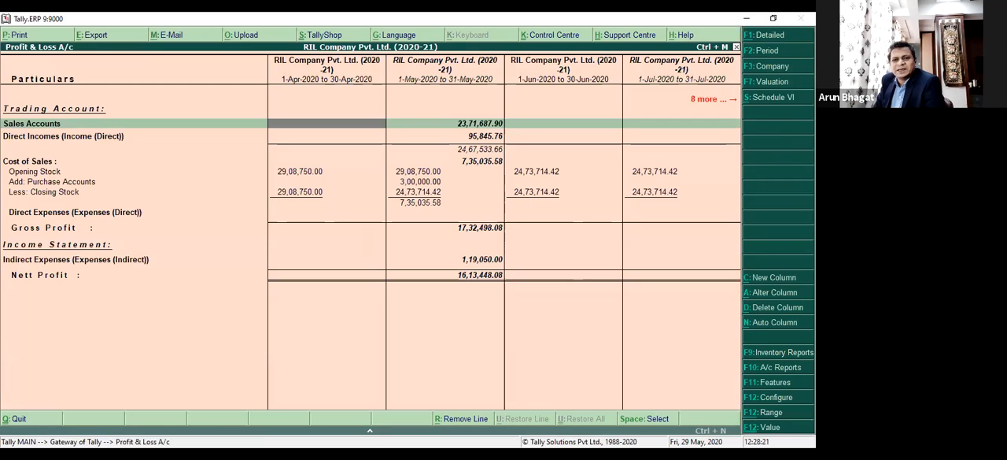
key(Right)
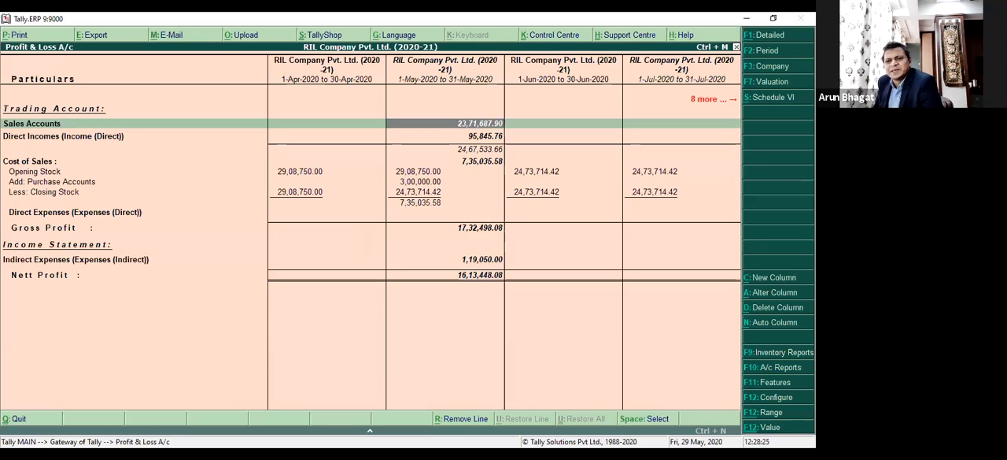
key(Escape)
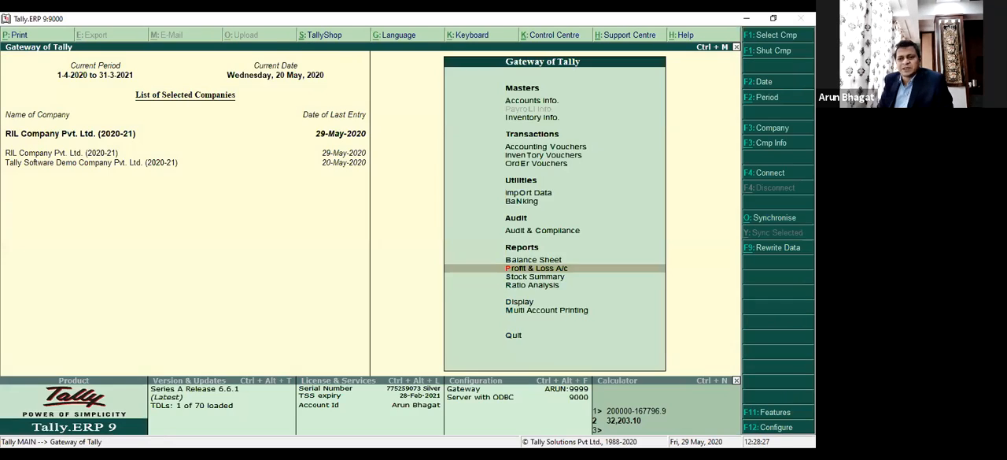
Reopen the Profit & Loss A/c, compare the loaded companies using auto-repeated Company columns, and close the report.
key(Return)
click(790, 325)
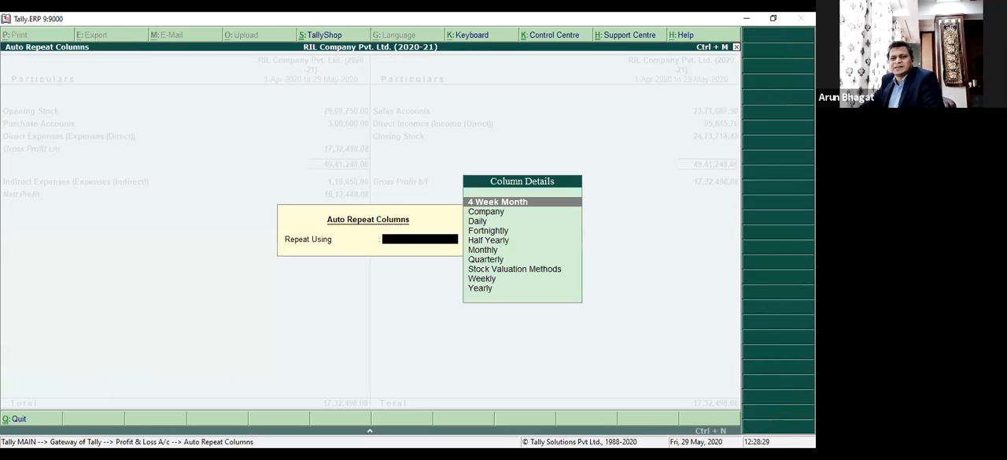
key(Down)
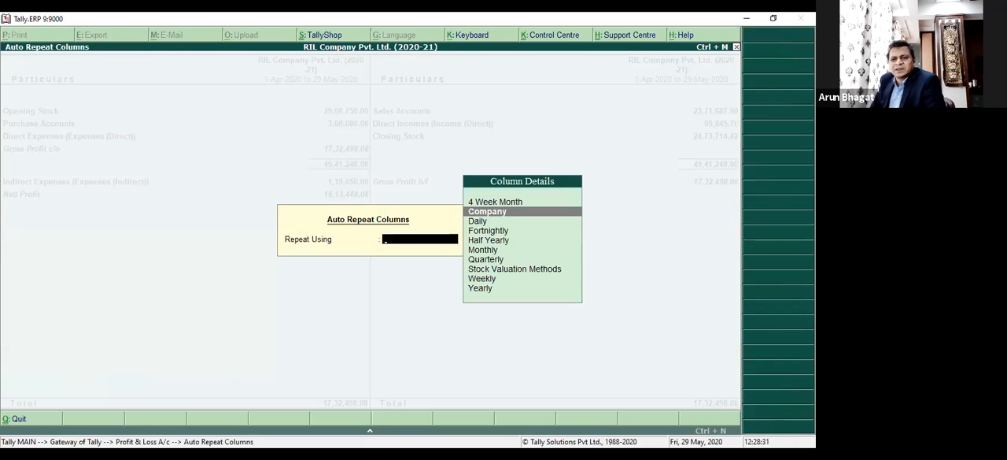
key(Return)
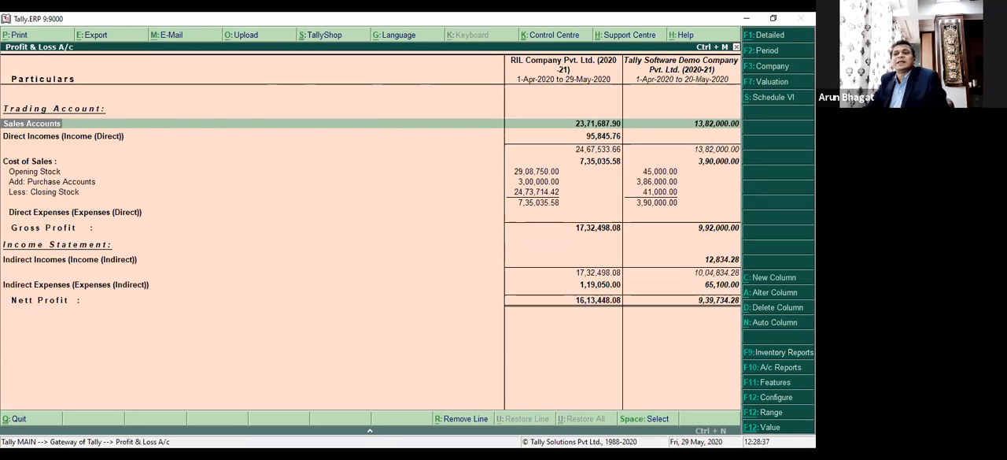
key(Escape)
Reopen the Profit & Loss A/c and repeat its columns automatically on a Monthly basis, moving across the months.
key(Return)
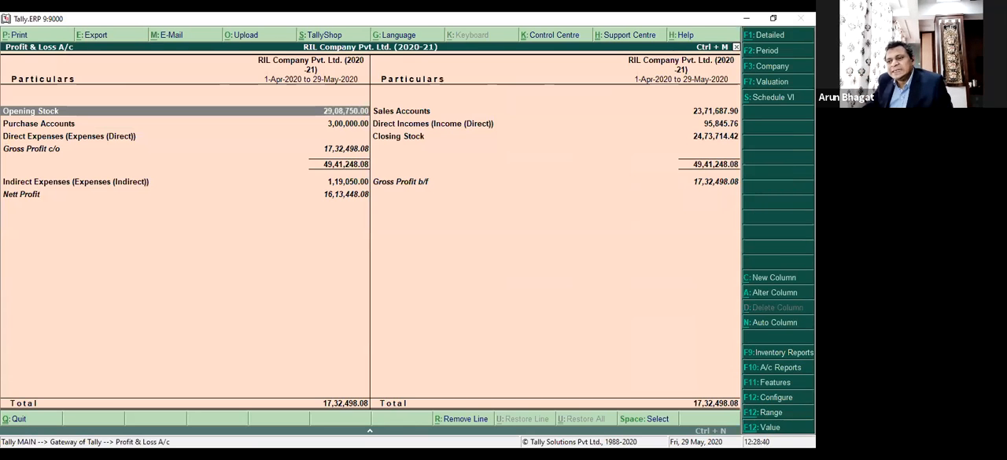
click(779, 323)
key(Down)
key(Down)
key(Down)
key(Down)
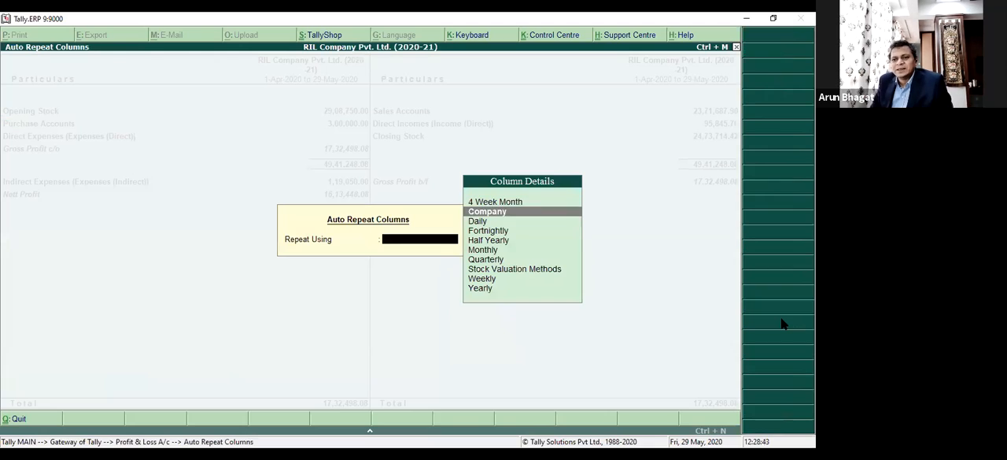
key(Down)
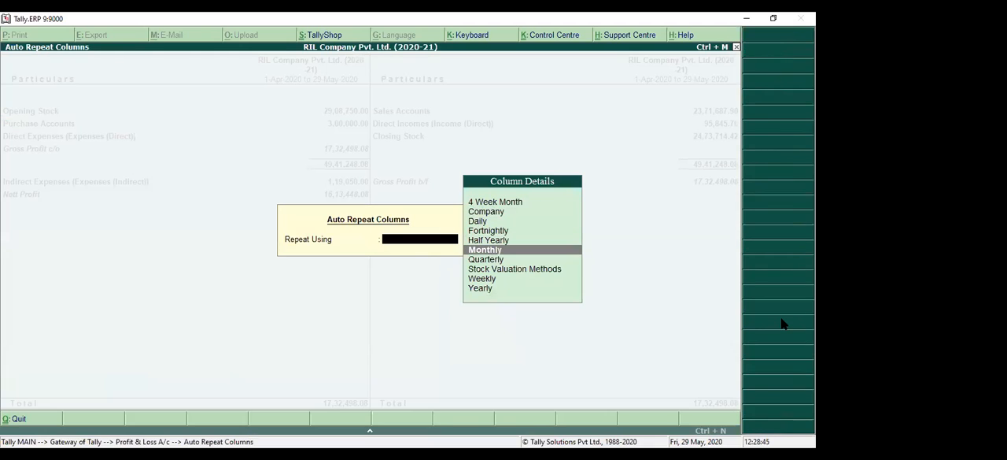
key(Up)
key(Down)
key(Down)
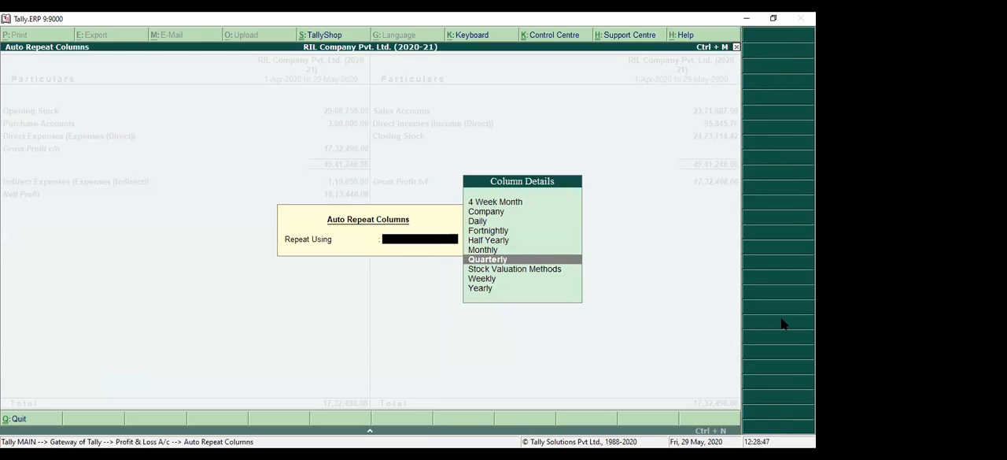
key(Up)
key(Return)
key(Right)
key(Right)
key(Right)
key(Right)
key(Right)
key(Right)
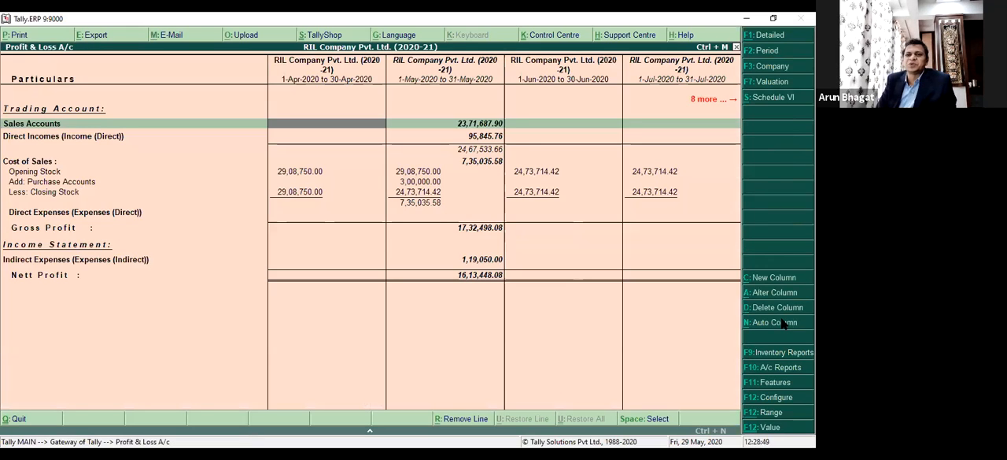
Examine the monthly Profit & Loss columns through March 2021 and back to April 2020, and close the report.
key(Right)
key(Right)
key(Right)
key(Right)
key(Right)
key(Right)
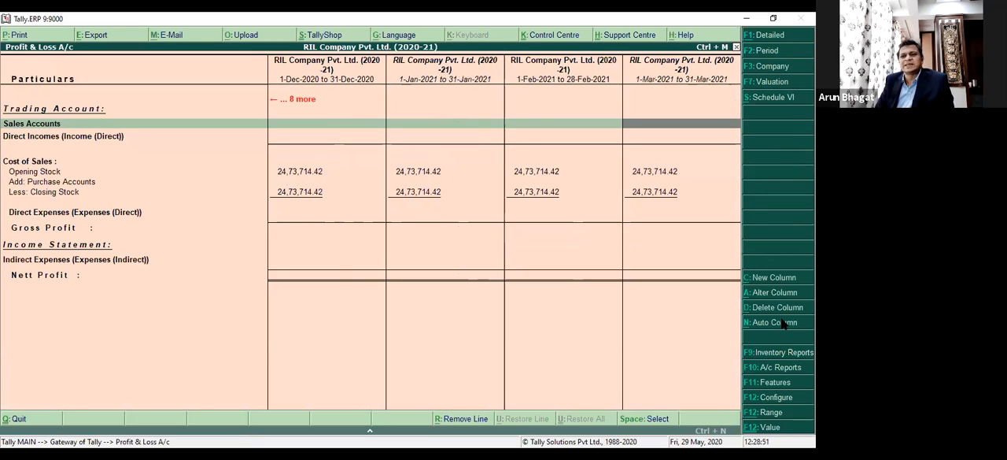
key(Left)
key(Left)
key(Left)
key(Left)
key(Left)
key(Left)
key(Left)
key(Left)
key(Left)
key(Left)
key(Left)
key(Left)
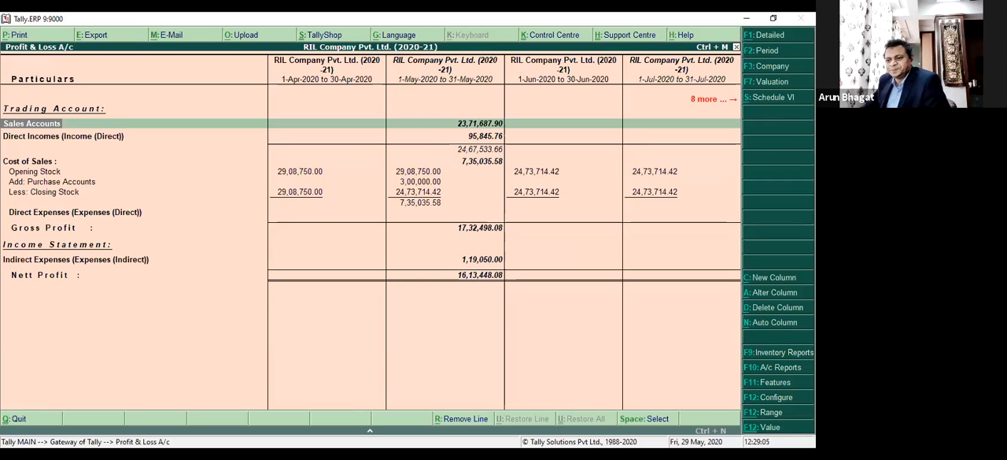
key(Escape)
Reopen the Profit & Loss A/c and set Show Vertical Profit & Loss to Yes in its configuration.
key(Return)
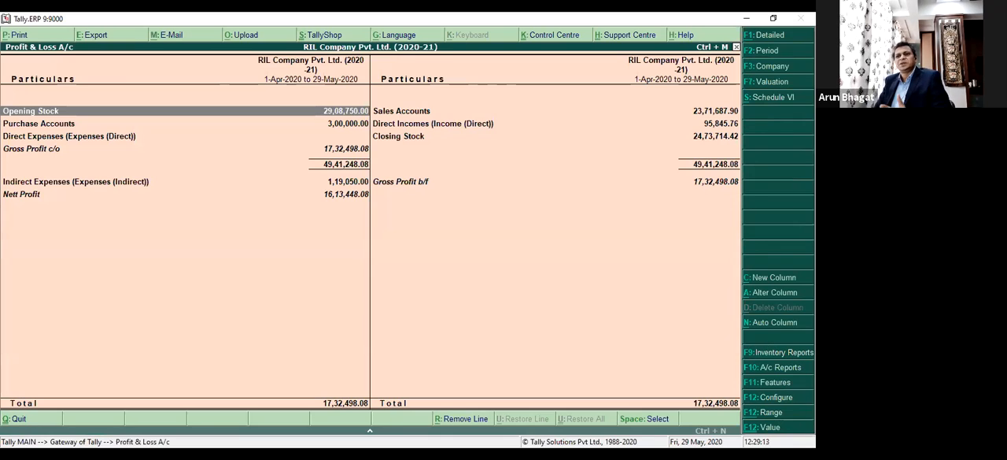
key(F12)
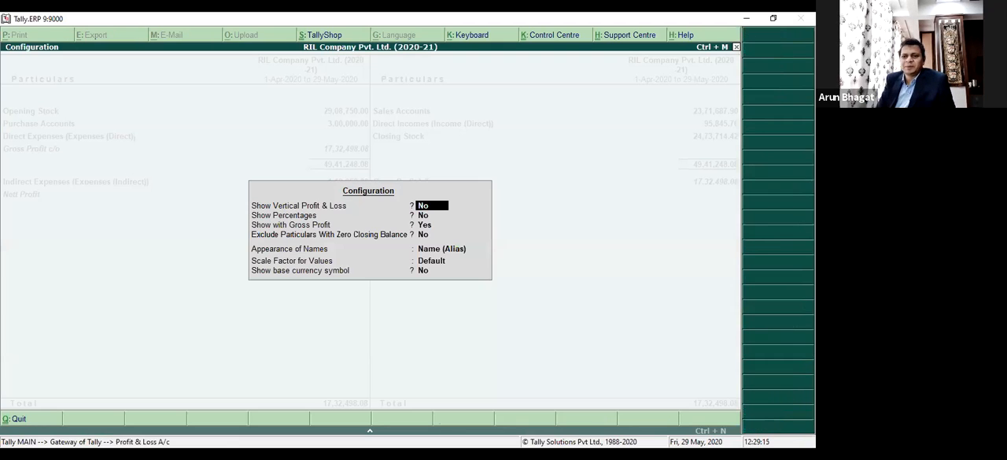
key(y)
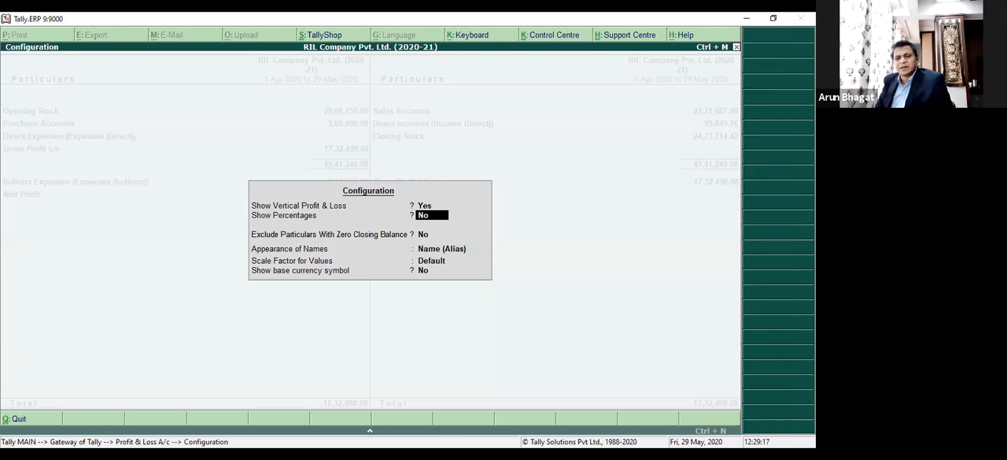
key(ctrl+a)
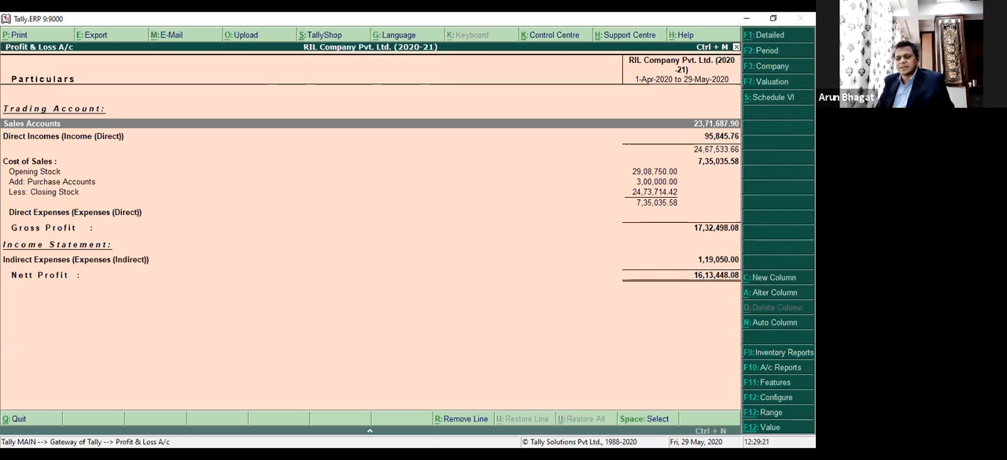
Set Show Vertical Profit & Loss and Show with Gross Profit to No, accept the configuration, and close the report.
key(F12)
key(BackSpace)
key(n)
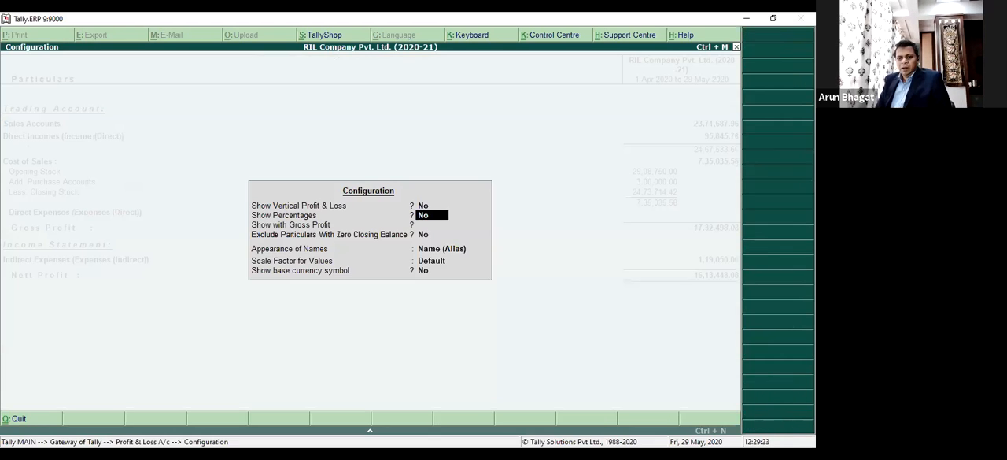
key(Return)
key(Return)
key(Return)
key(Return)
key(Return)
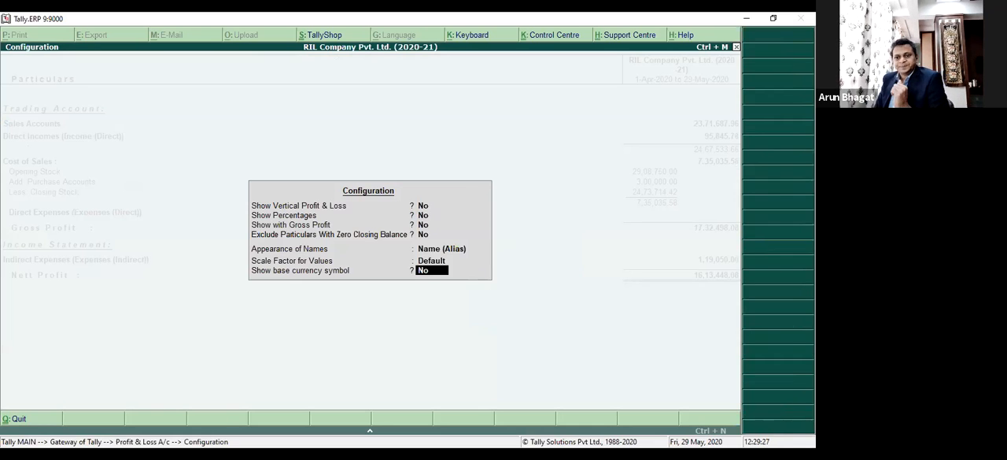
key(Return)
key(Escape)
Open the Stock Summary report and show it in detailed format.
key(Down)
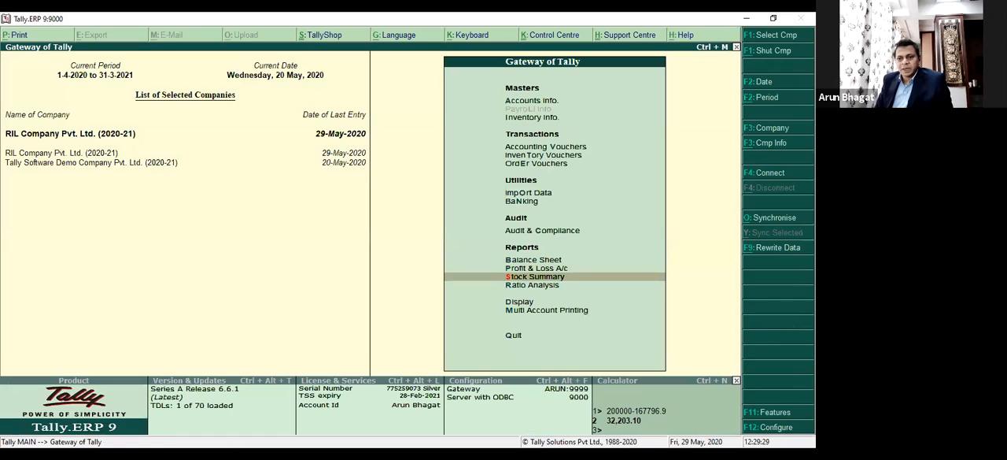
key(Return)
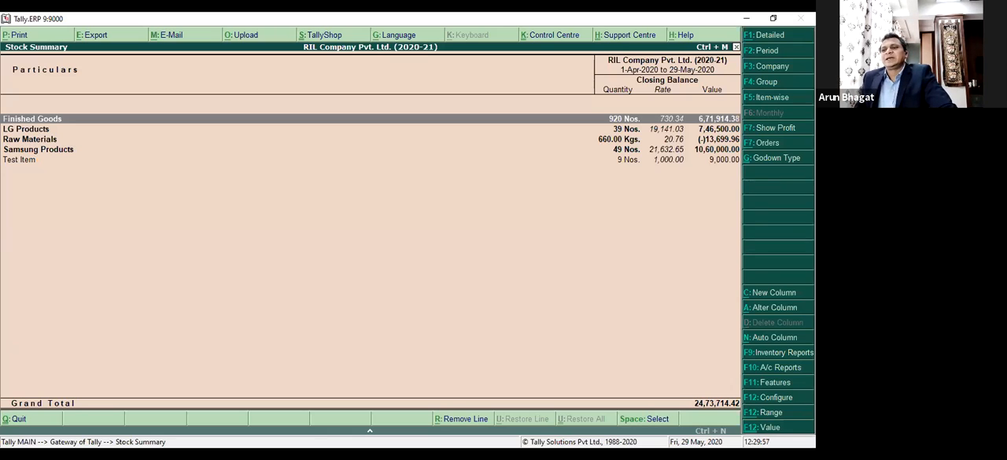
click(789, 37)
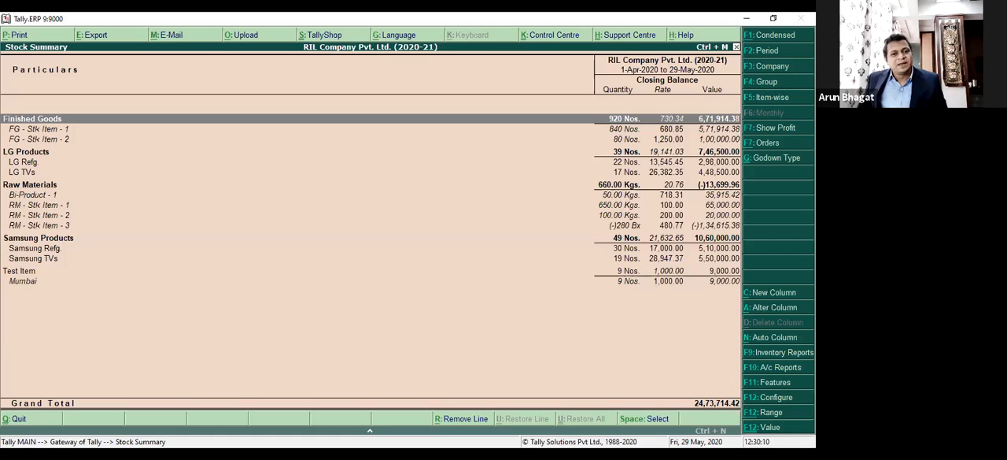
Open the FG - Stk Item - 1 master from the Stock Summary for viewing and return to the report without changing it.
key(Down)
key(ctrl+Return)
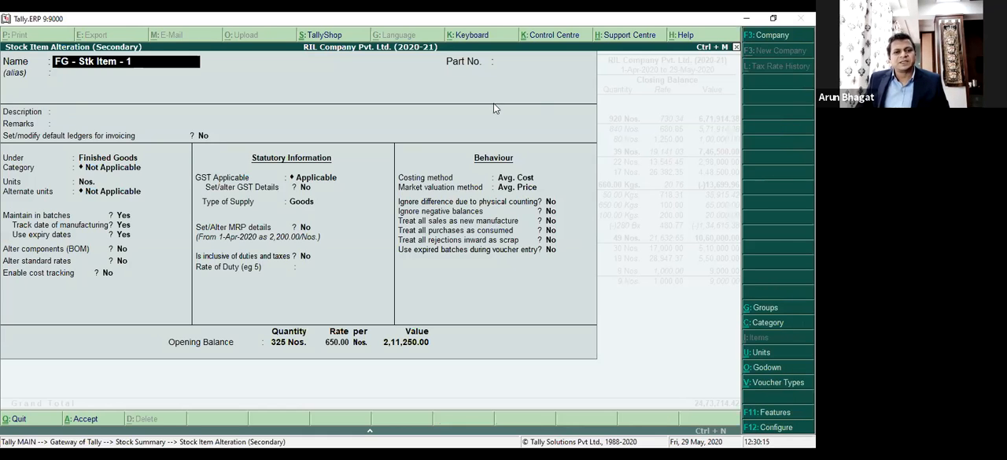
click(95, 159)
key(Escape)
key(Escape)
key(Return)
key(Down)
key(Up)
key(Down)
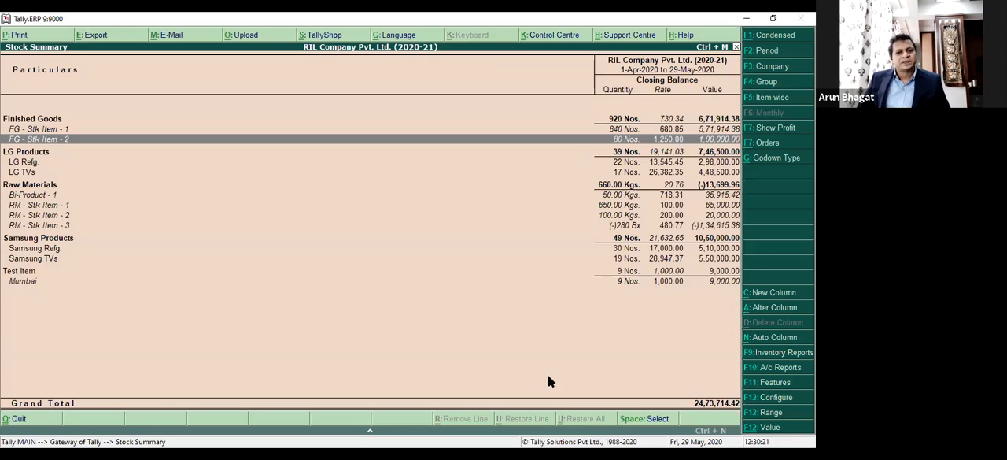
key(Up)
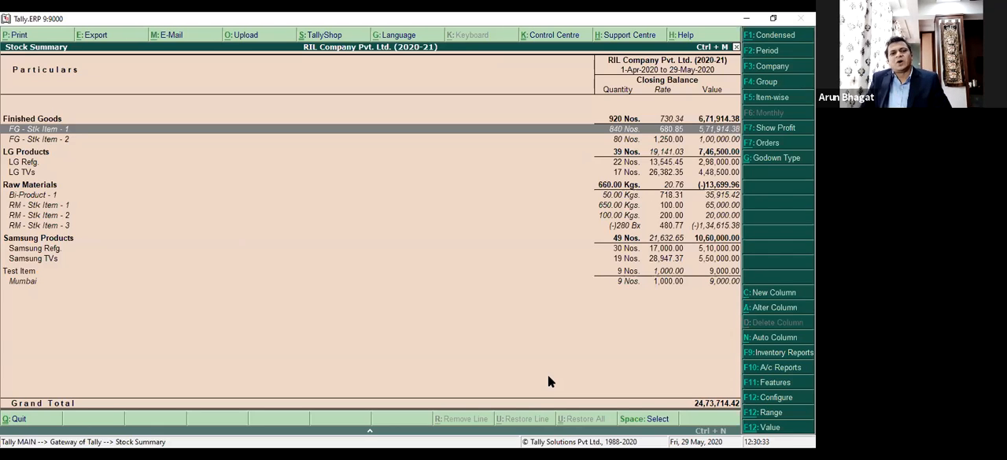
Expand only the LG Refg. group in the Stock Summary to show its individual stock items.
key(Down)
key(Down)
key(Down)
key(Up)
key(Down)
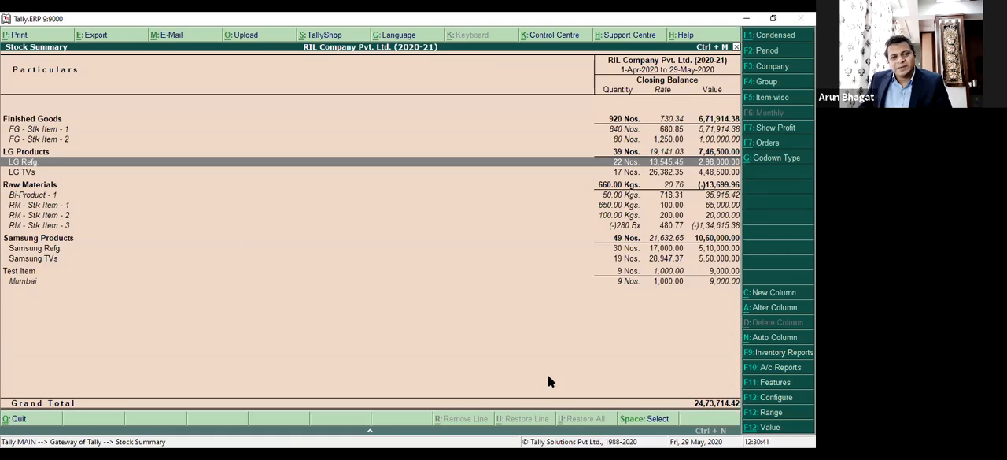
key(shift+Return)
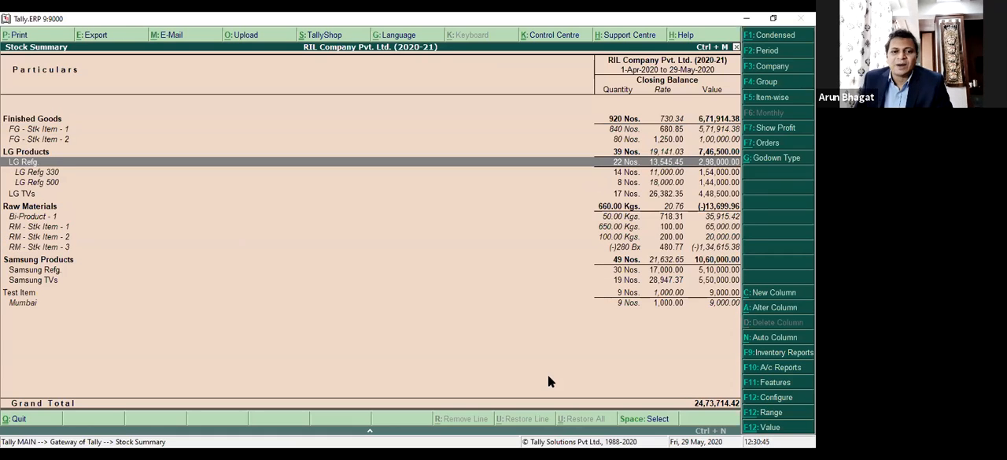
Expand and collapse the LG TVs group, and collapse the LG Refg. group.
key(Down)
key(Down)
key(Down)
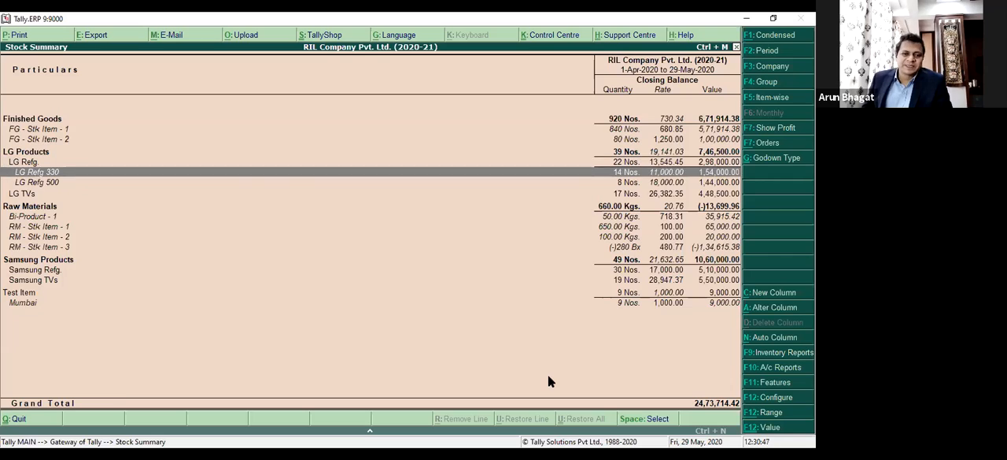
key(shift+Return)
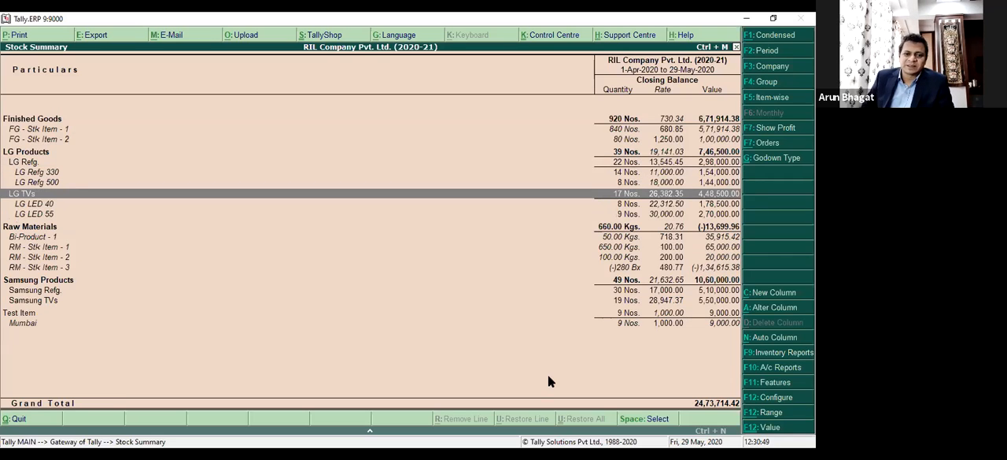
key(shift+Return)
key(Up)
key(Up)
key(Up)
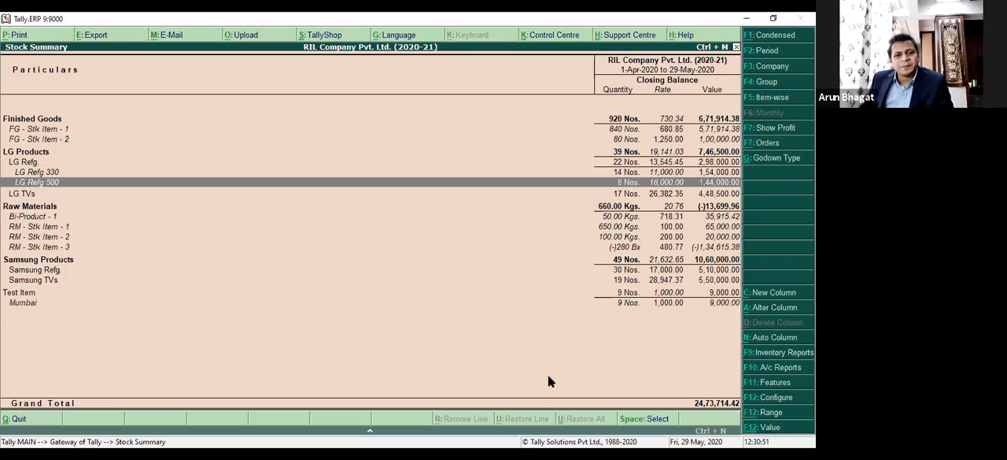
key(shift+Return)
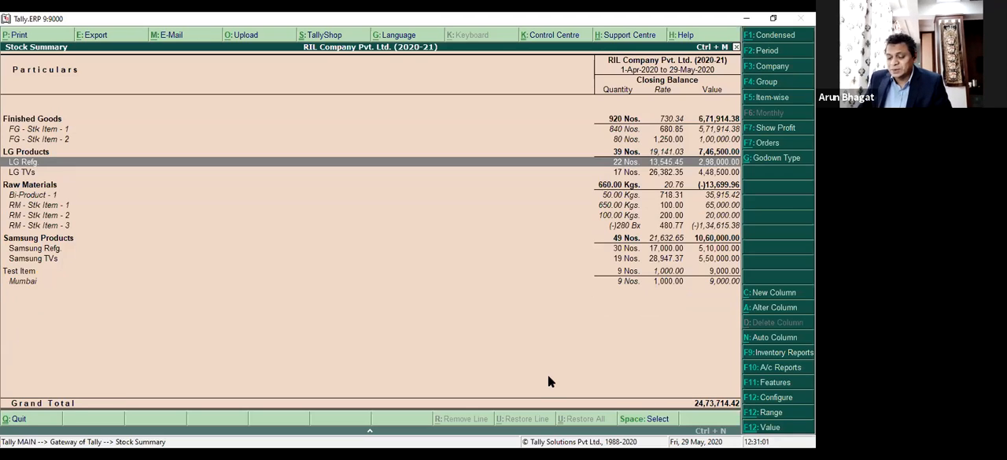
Set Expand all levels in detailed format to Yes in the Stock Summary configuration.
key(F12)
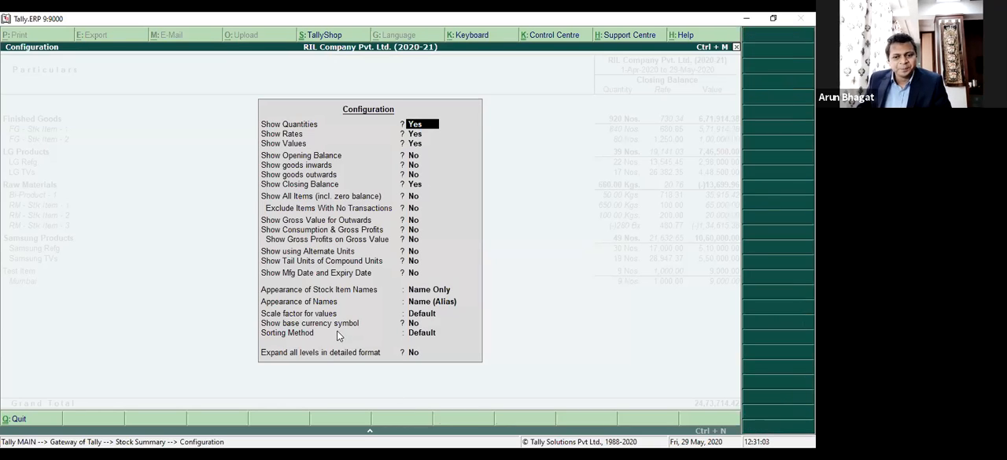
click(412, 352)
text(y)
key(Return)
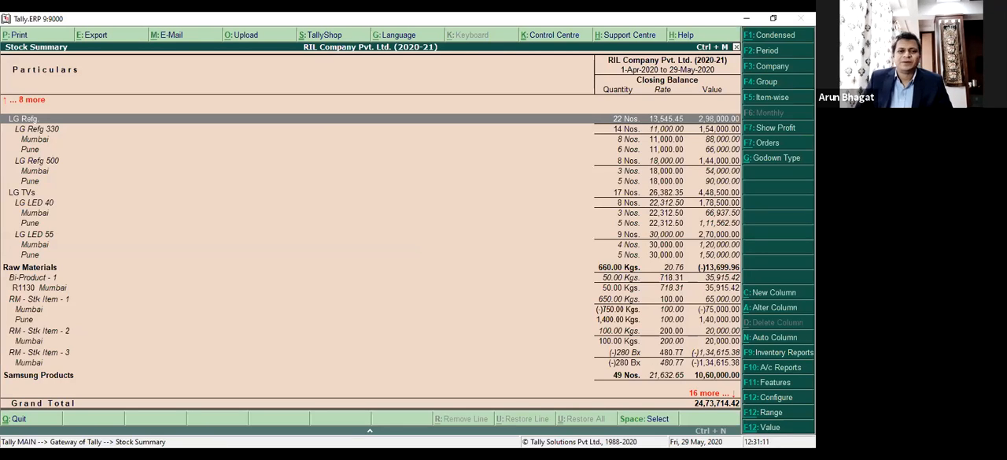
Examine the Mumbai and Pune godown-wise stock listed under the finished goods and LG items in the fully expanded Stock Summary.
key(Up)
key(Up)
key(Up)
key(Up)
key(Up)
key(Up)
key(Up)
key(Up)
key(Down)
key(Down)
key(Down)
key(Down)
key(Down)
key(Down)
key(Down)
key(Down)
key(Down)
key(Down)
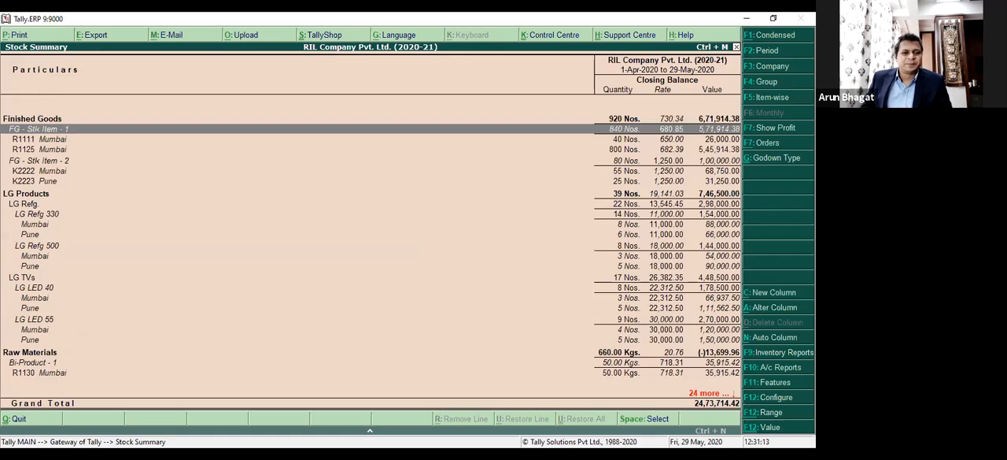
key(Up)
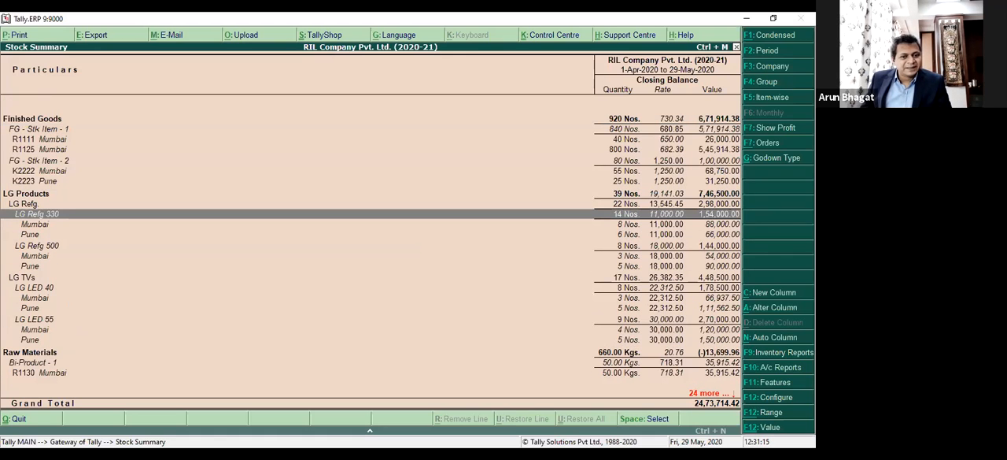
key(Down)
key(Down)
key(Up)
key(Down)
key(Down)
key(Down)
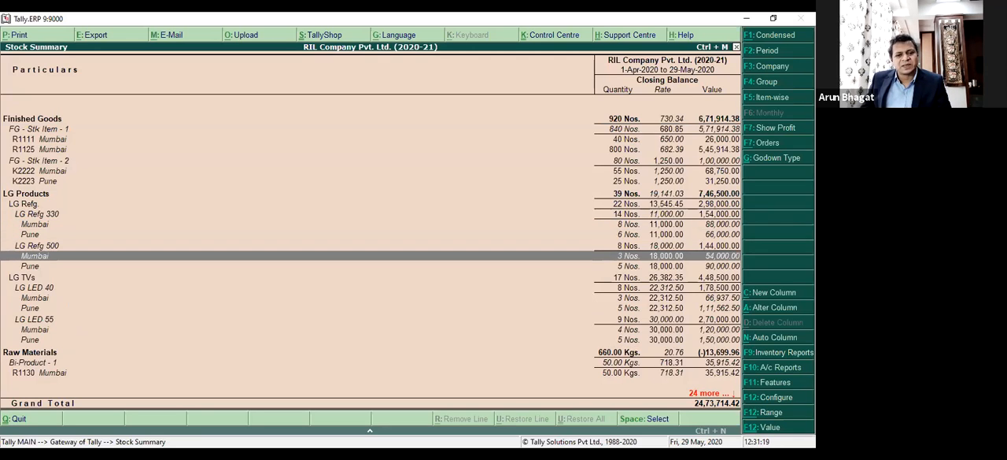
key(Down)
key(Down)
key(Down)
key(Down)
key(Down)
key(Down)
key(Down)
key(Down)
Examine the batch-wise stock lines R1111 and R1125 under FG - Stk Item - 1.
key(Down)
key(Up)
key(Up)
key(Up)
key(Up)
key(Up)
key(Up)
key(Up)
key(Up)
key(Up)
key(Up)
key(Up)
key(Up)
key(Up)
key(Up)
key(Up)
key(Up)
key(Up)
key(Up)
key(Up)
key(Up)
key(Up)
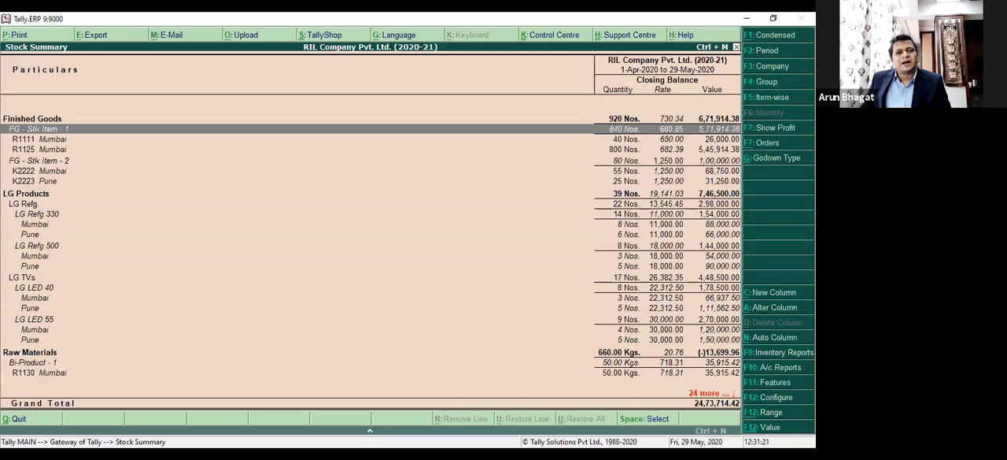
key(Down)
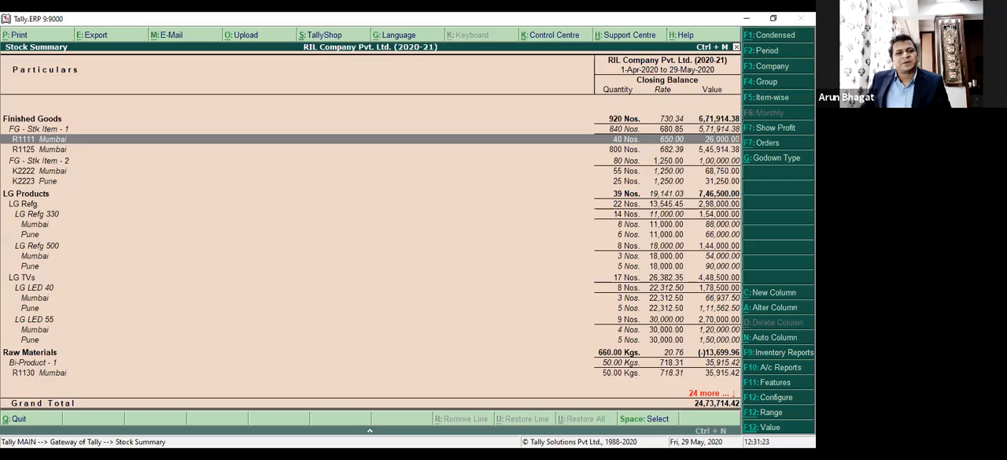
key(Down)
key(Down)
key(Up)
key(Up)
key(Down)
key(Up)
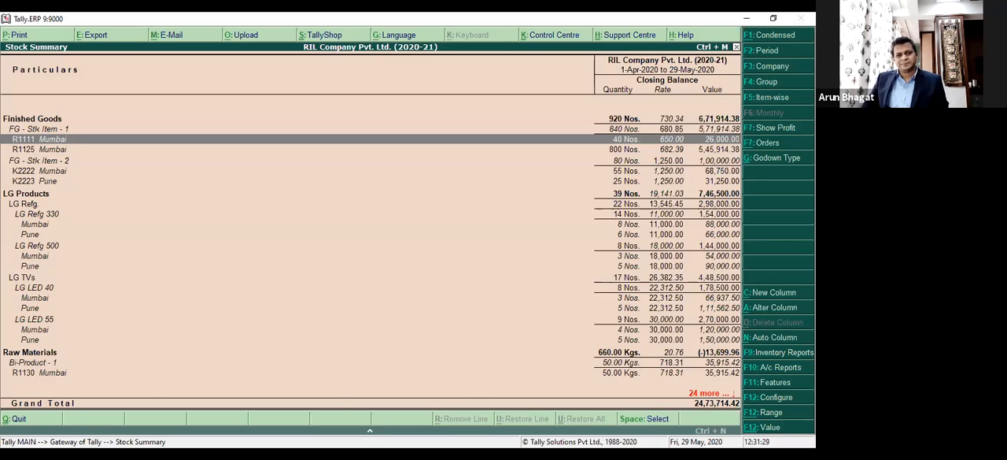
Close the fully expanded Stock Summary and reopen it in the normal detailed format.
key(Escape)
key(Return)
key(alt+F1)
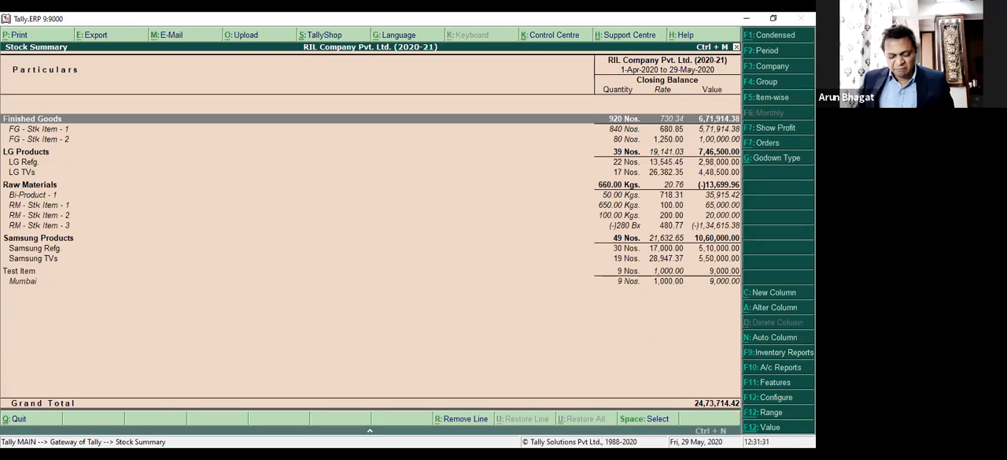
key(F12)
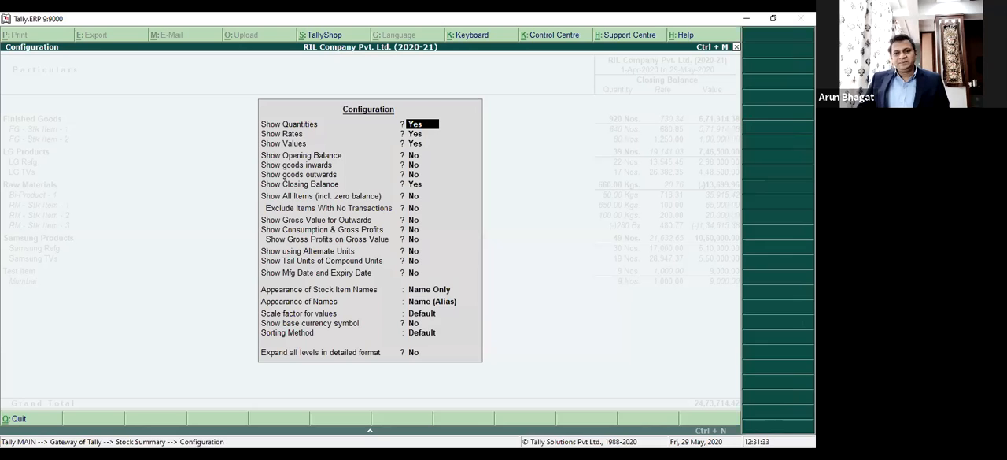
key(Return)
key(BackSpace)
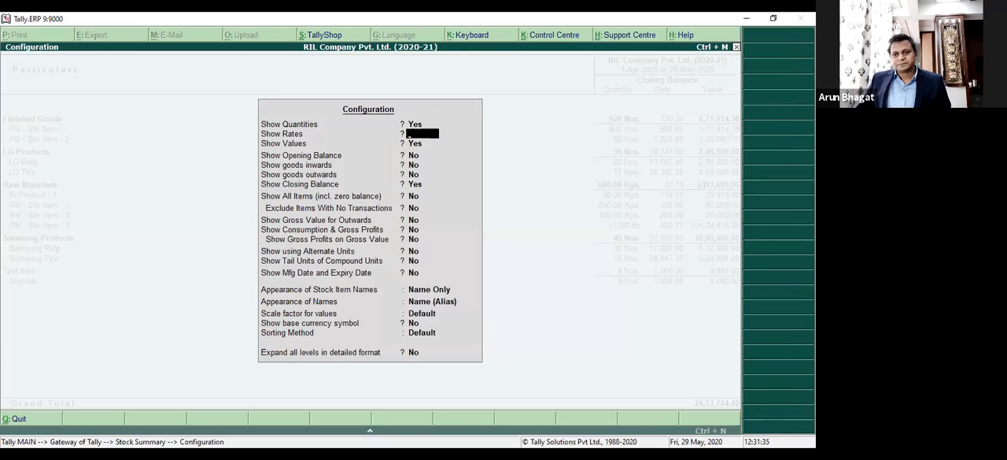
key(Escape)
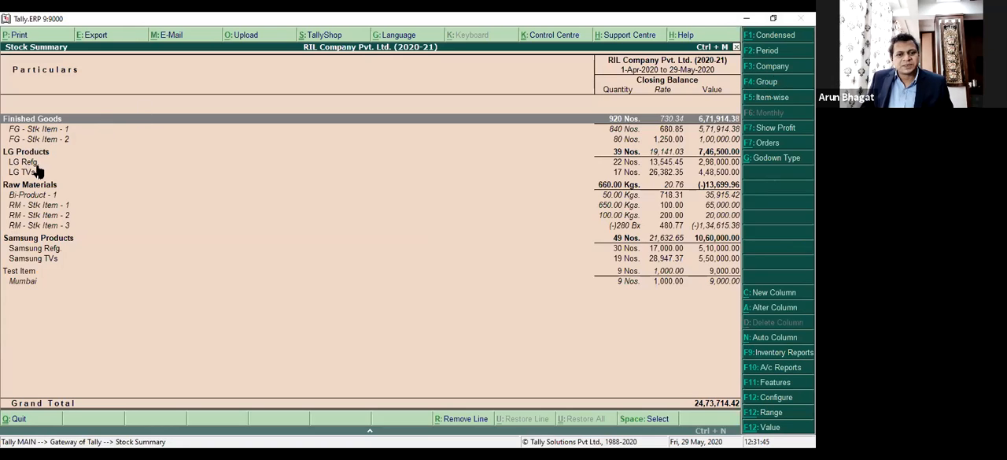
Show the Stock Summary for only the LG Products stock group, and close the report.
click(767, 83)
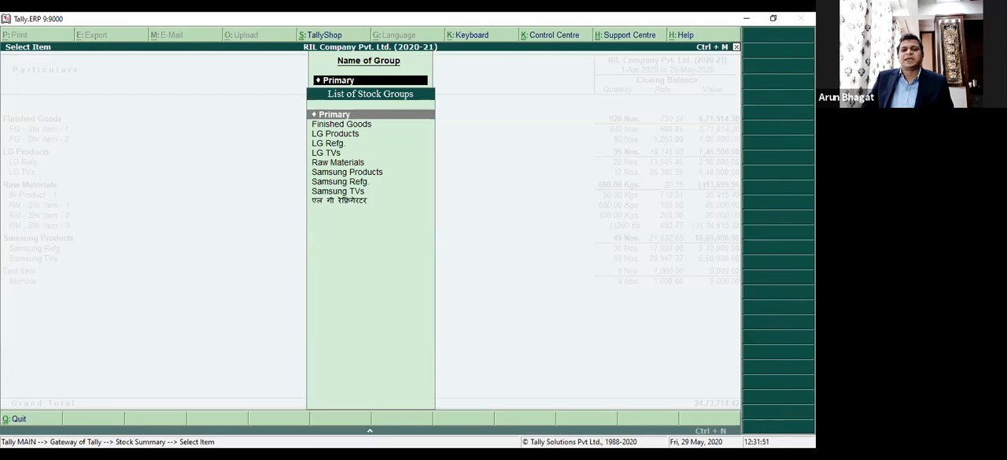
key(Down)
key(Down)
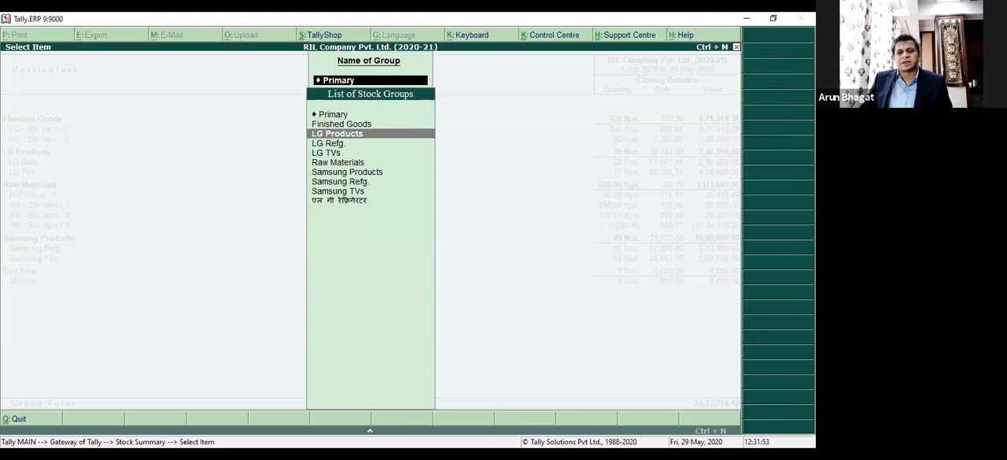
key(Return)
key(Escape)
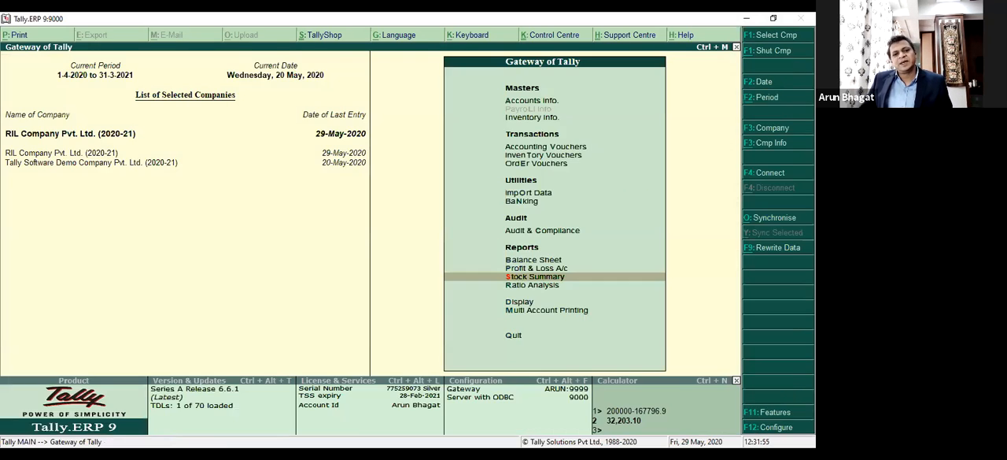
Open the Stock Summary, view the contents of the LG Products group, and return to the summary.
key(Return)
key(Down)
key(Up)
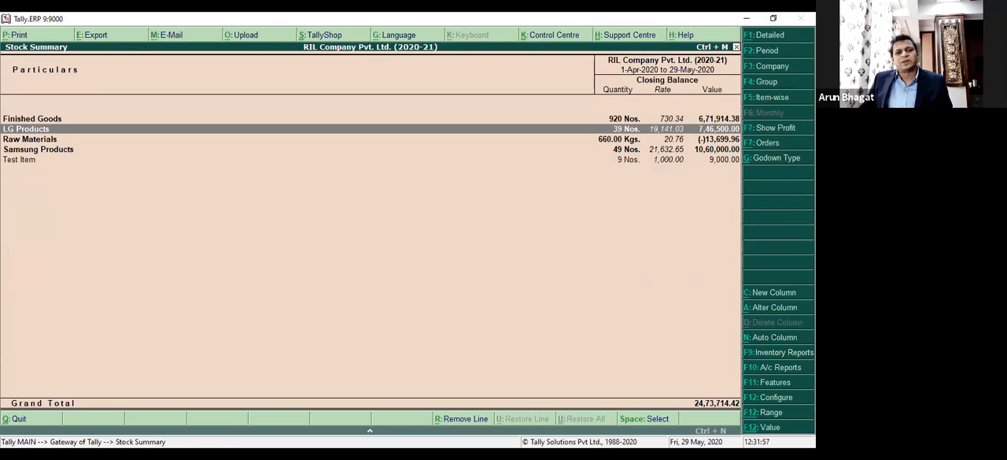
key(Return)
key(Escape)
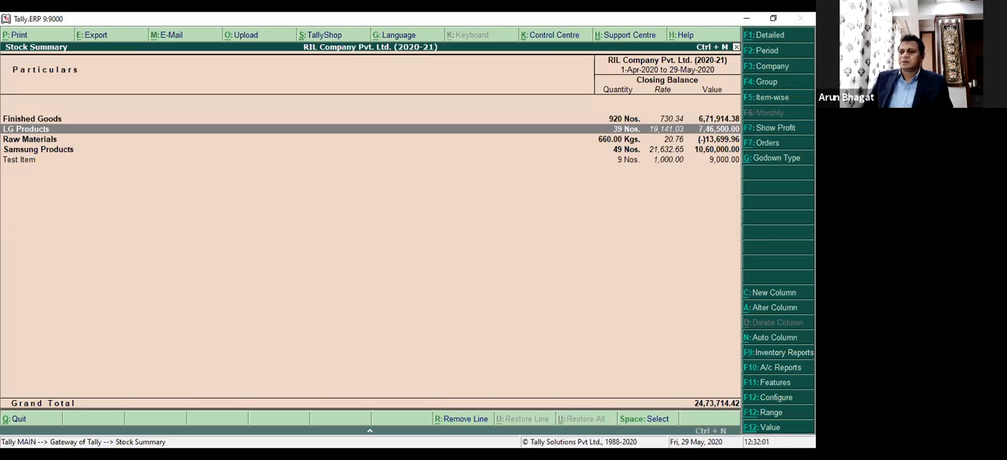
View the Stock Summary item-wise, and return it to the grouped listing.
click(767, 97)
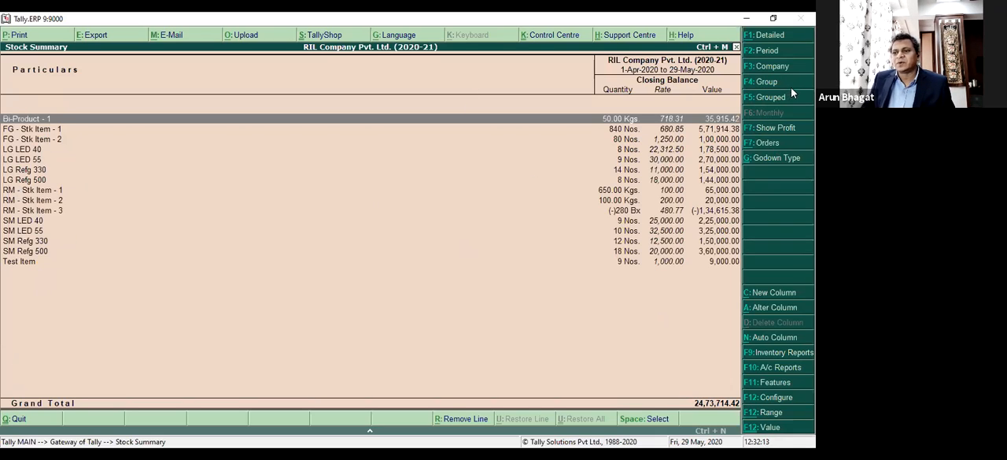
click(753, 100)
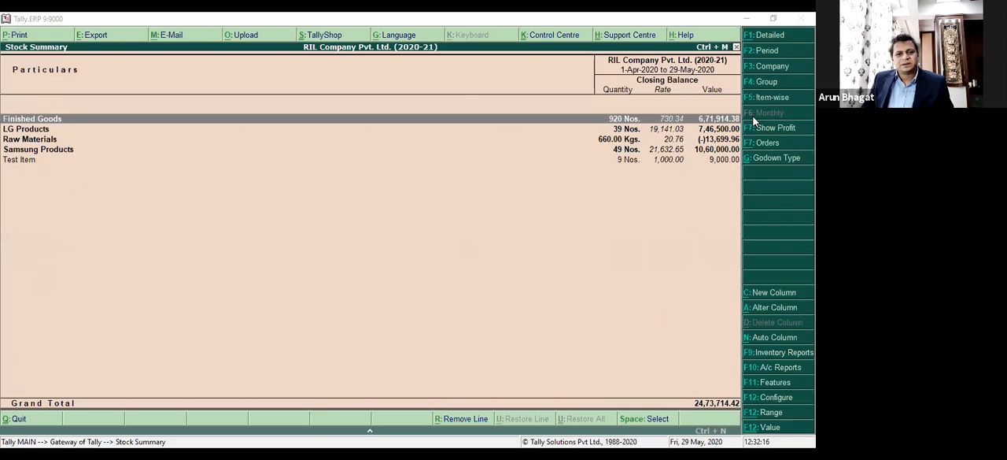
click(288, 86)
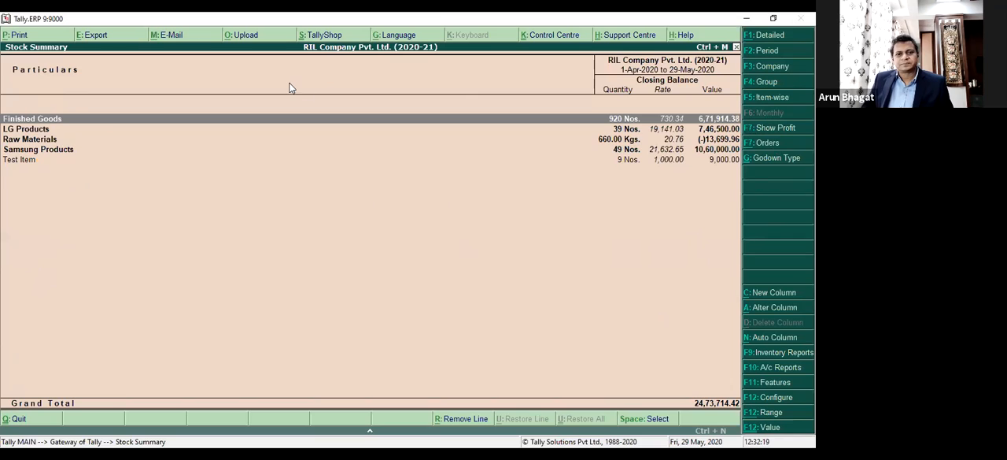
Expand the Stock Summary to detailed format, show the profit columns to review FG - Stk Item - 1, and hide them again.
key(alt+F1)
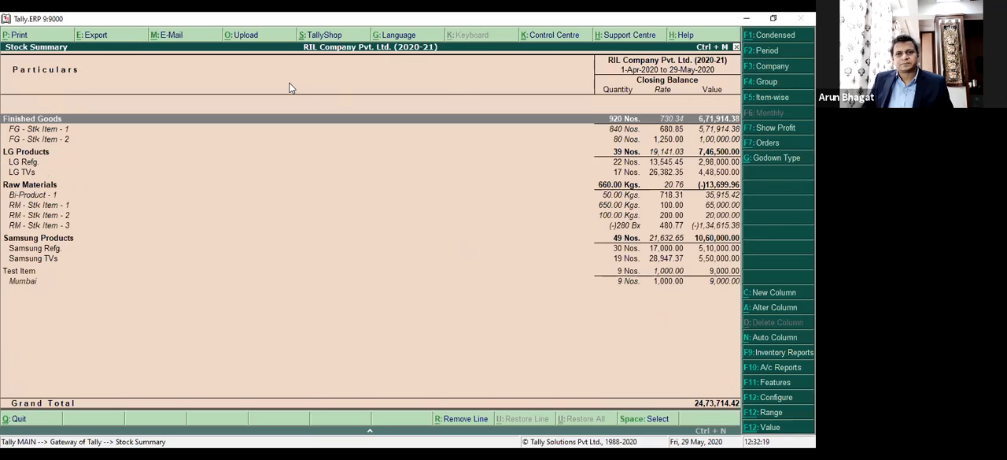
click(776, 134)
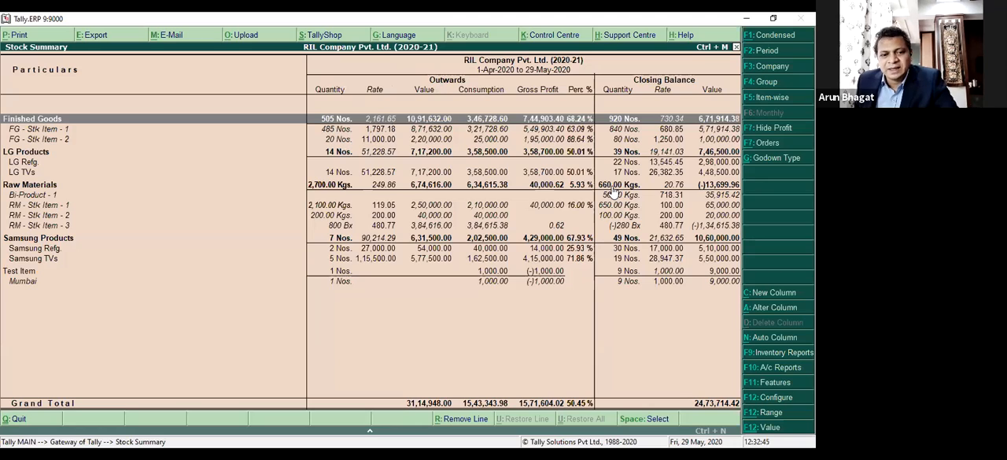
click(384, 132)
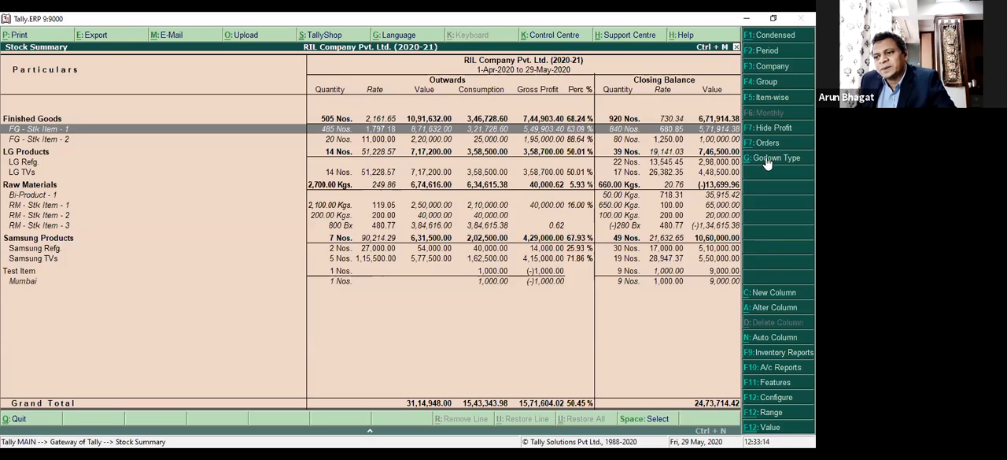
click(763, 127)
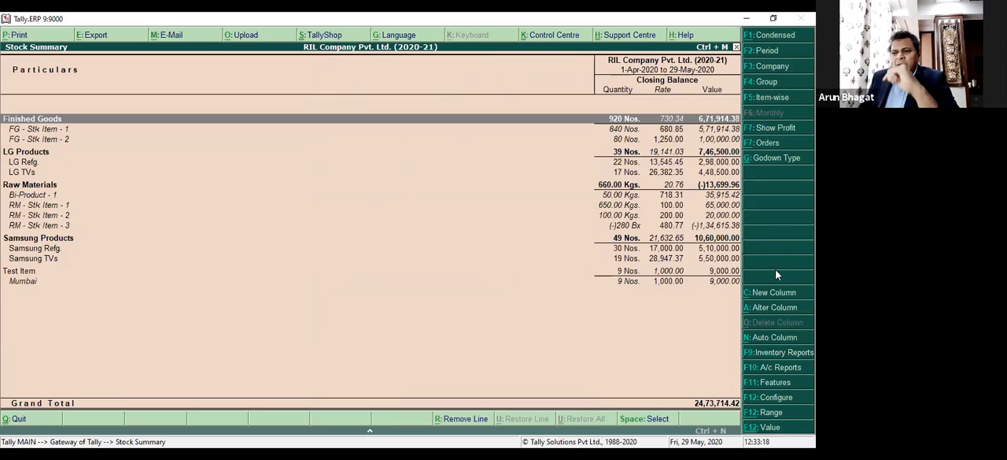
Show the Stock Summary as Sales Orders Outstanding without limiting it to due orders, and close the report.
click(770, 143)
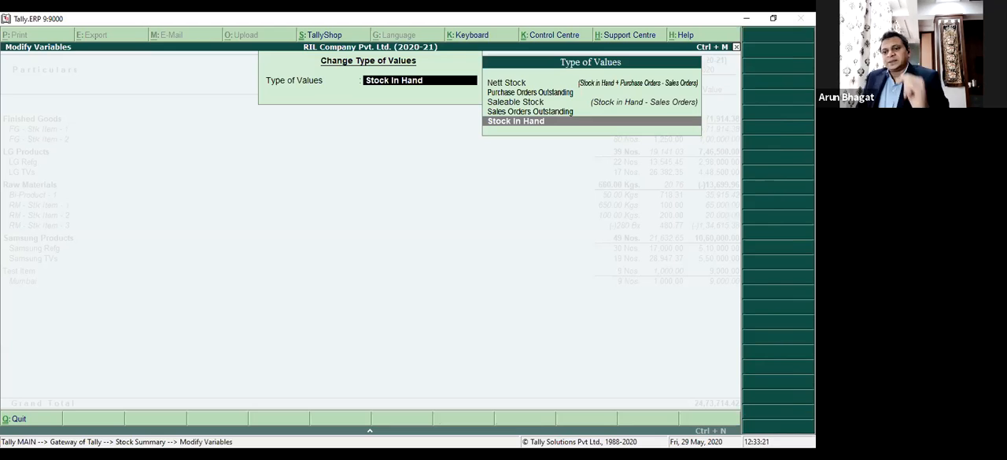
key(Return)
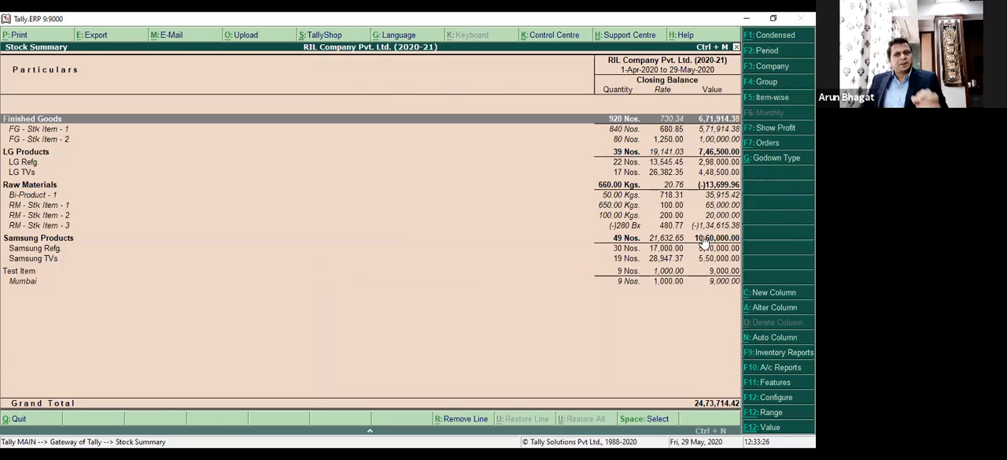
click(773, 154)
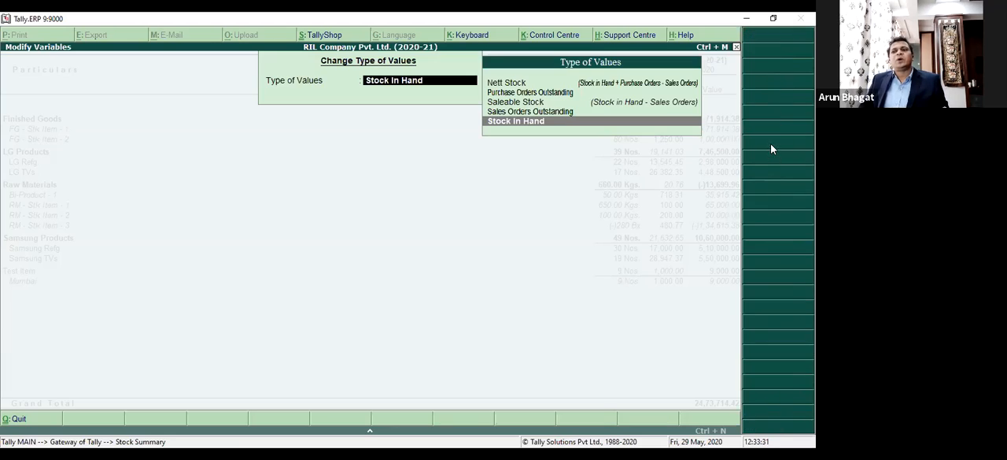
key(Up)
key(Up)
key(Down)
key(Return)
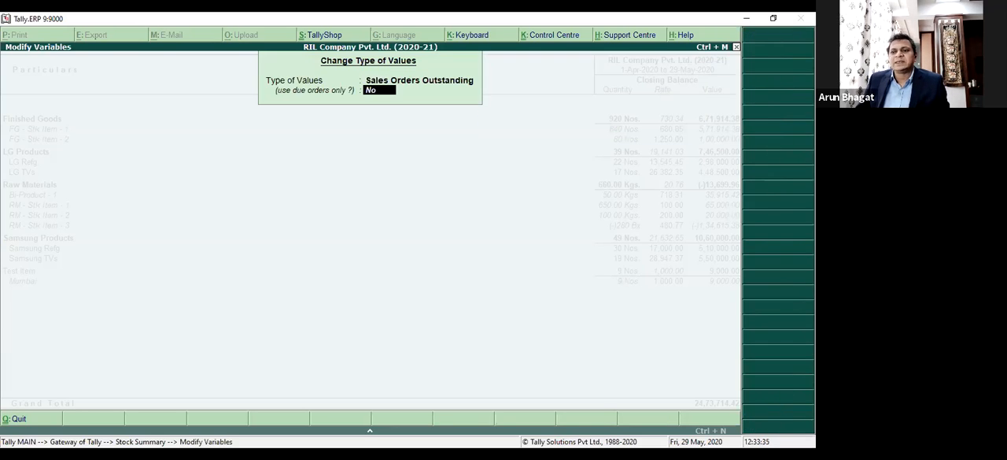
key(Return)
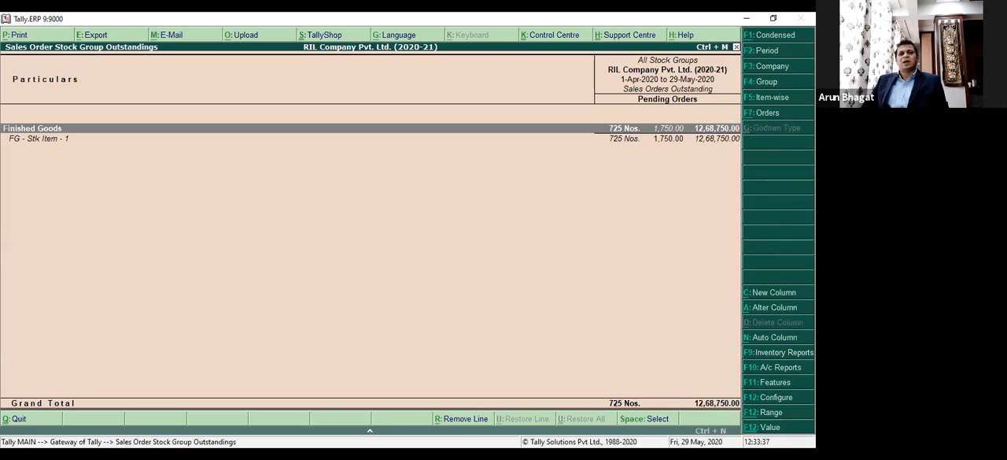
key(Escape)
Reopen the Stock Summary, view Sales Orders Outstanding for FG - Stk Item - 1, and close the report.
key(Return)
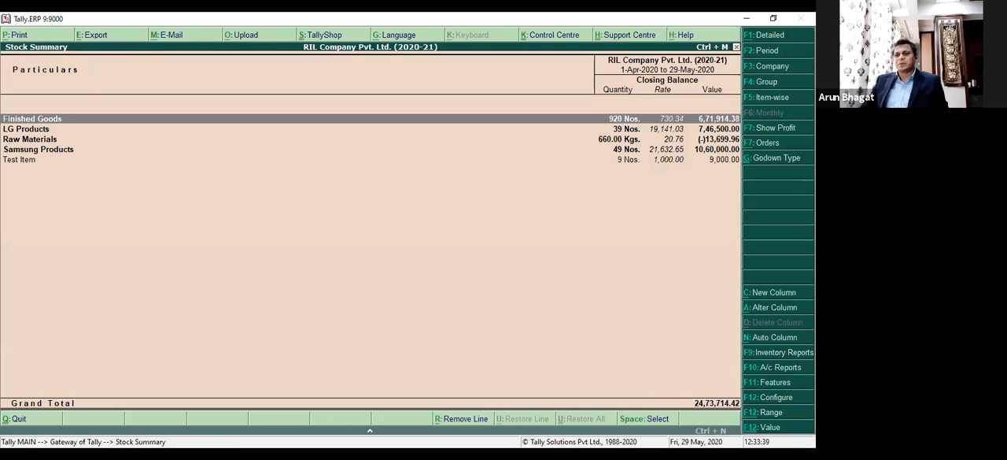
click(769, 144)
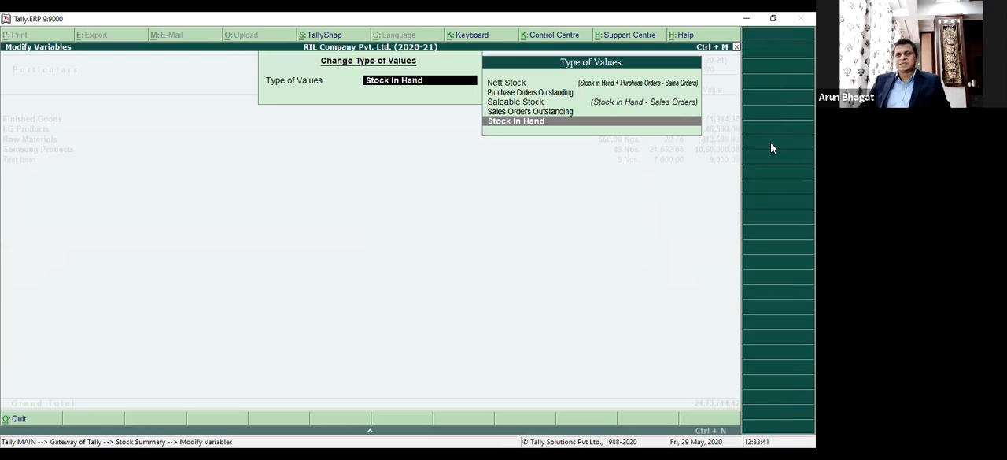
key(Up)
key(Up)
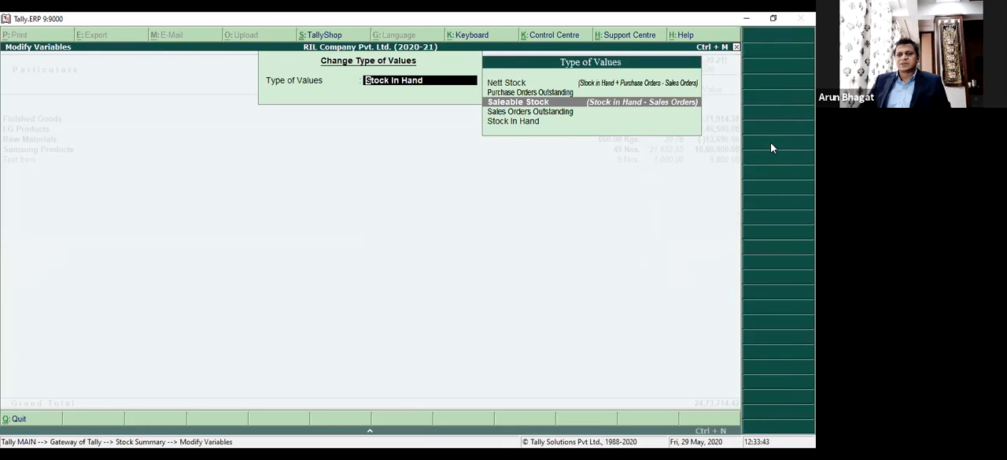
key(Down)
key(Return)
key(Return)
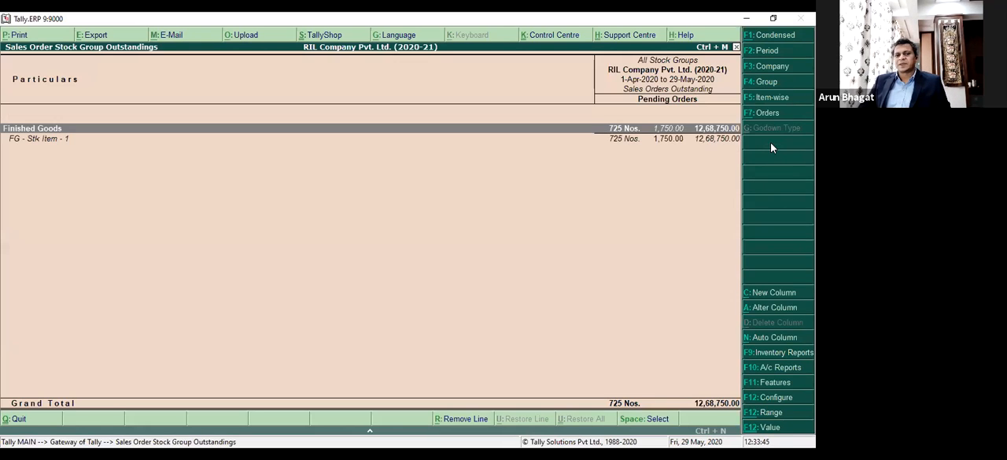
key(Down)
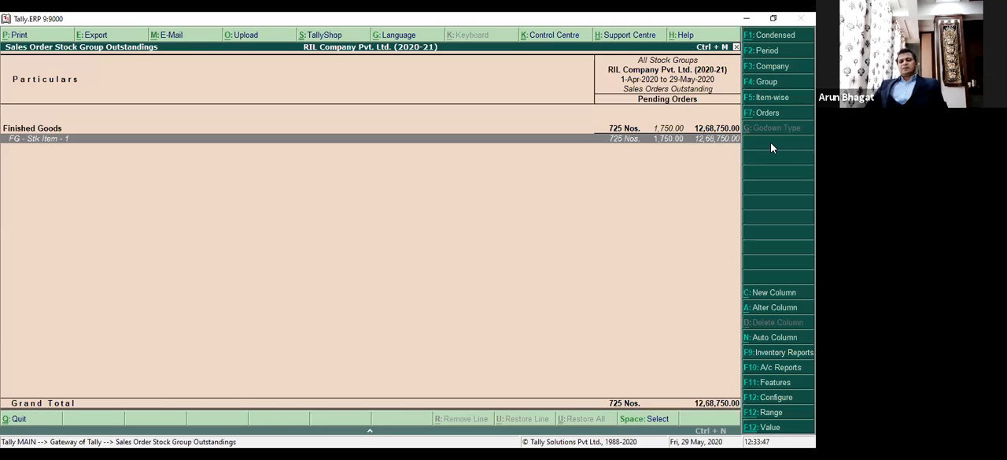
key(Escape)
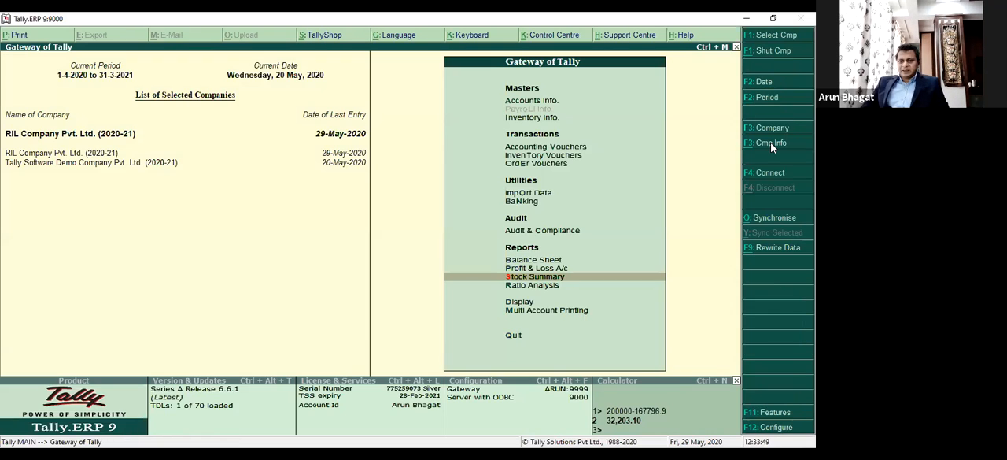
Add a Sales Orders Outstanding column to a fresh Stock Summary, and compare the figures for FG - Stk Item - 1 in detailed format.
key(Return)
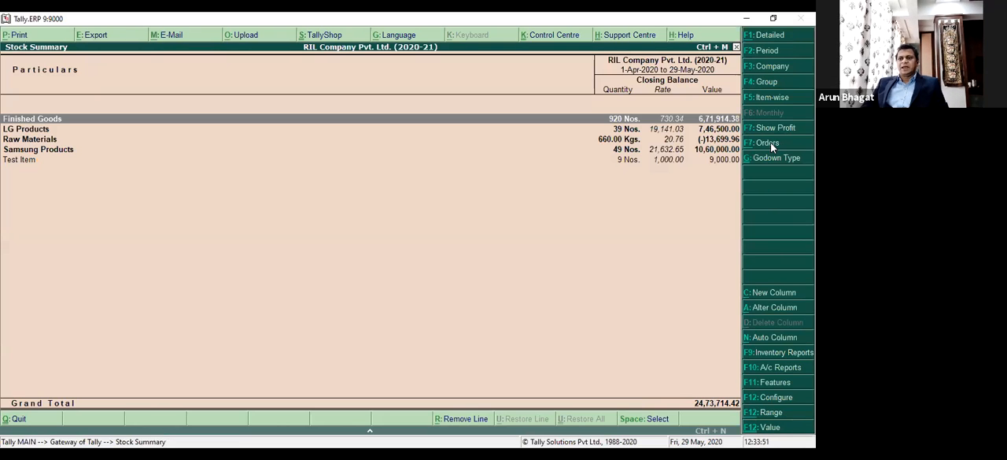
click(786, 292)
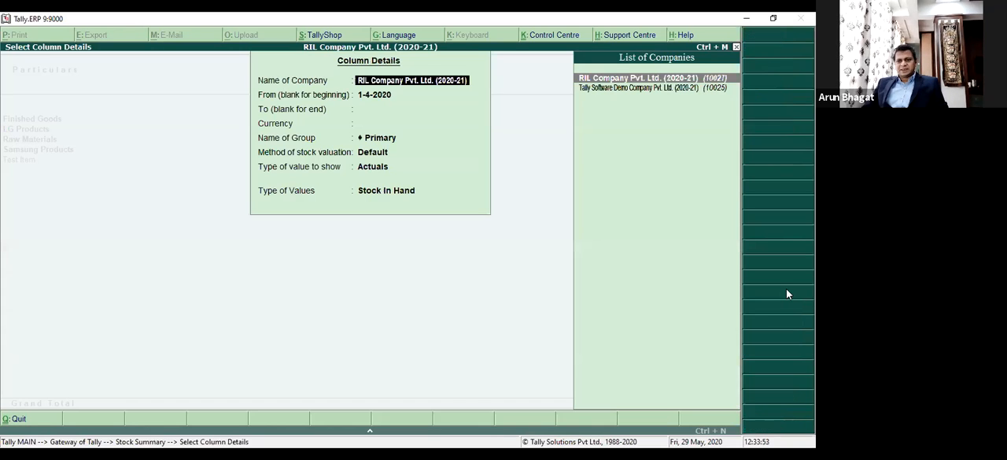
key(Return)
key(Return)
key(Return)
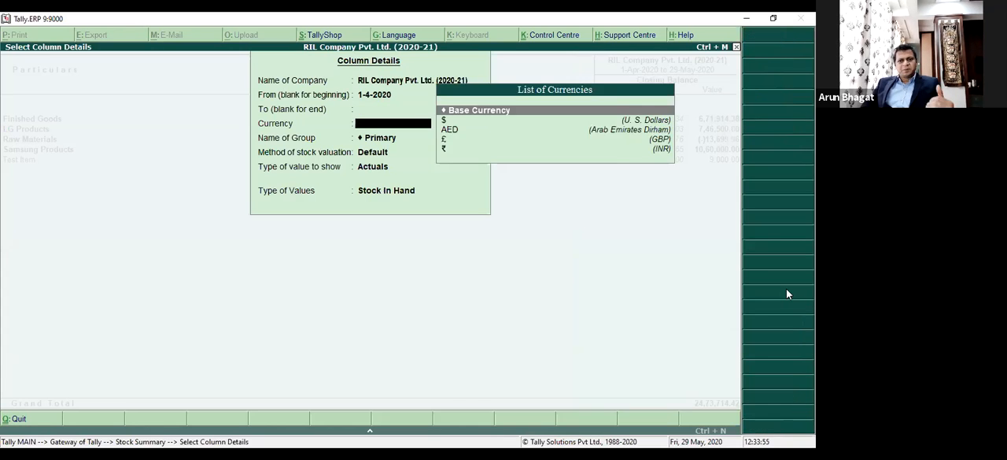
key(Return)
key(Return)
key(Return)
key(Return)
key(Up)
key(Return)
key(Return)
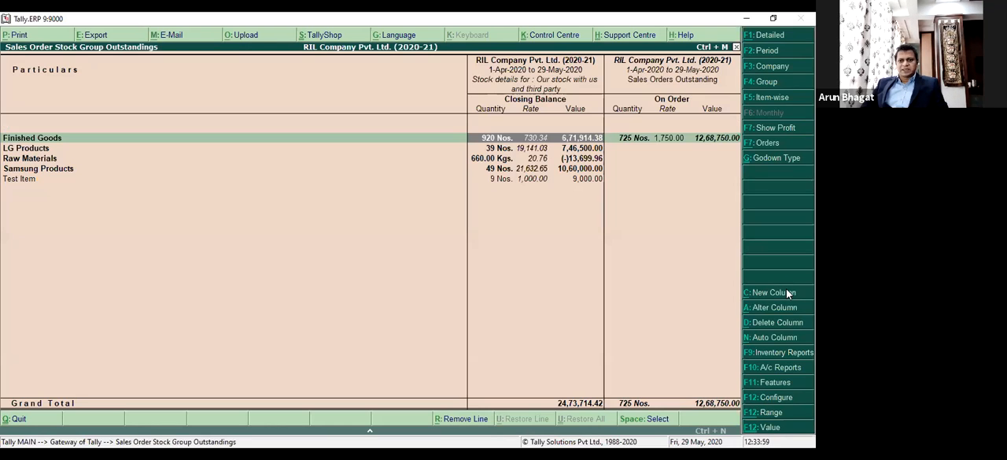
key(Down)
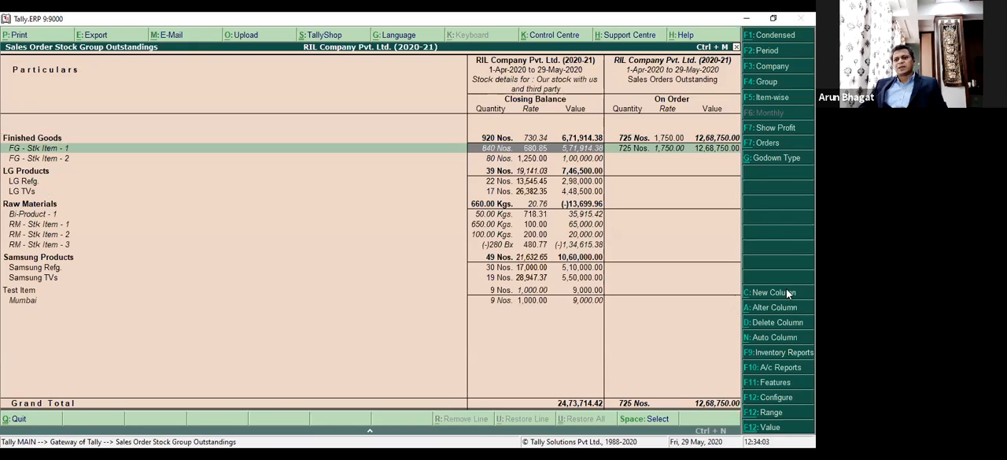
key(Right)
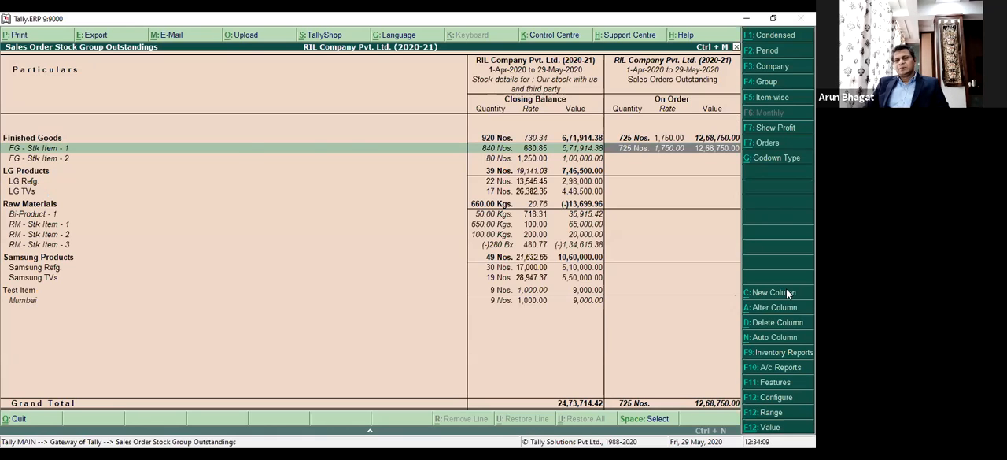
Add a third column for RIL Company Pvt. Ltd. (2020-21) in Base Currency, showing Stock In Hand values.
click(786, 291)
key(Return)
key(Return)
key(Return)
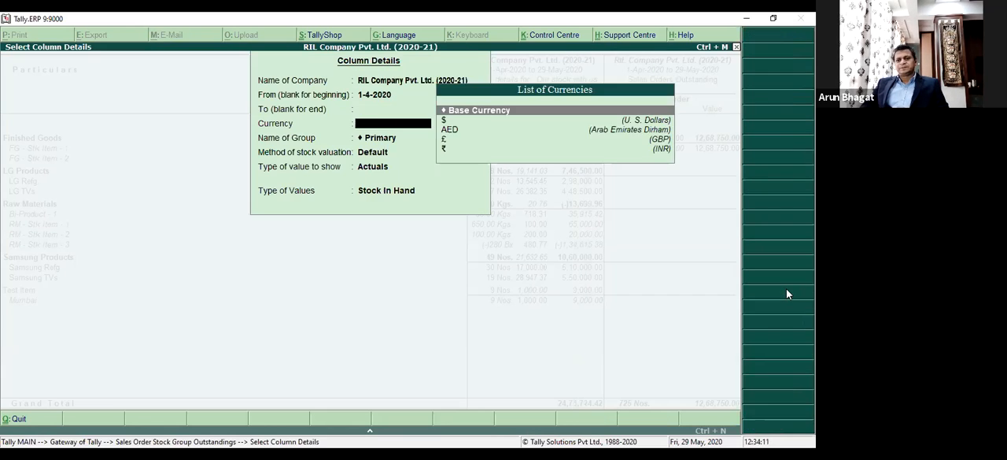
key(Return)
key(Return)
key(Return)
key(Return)
key(Return)
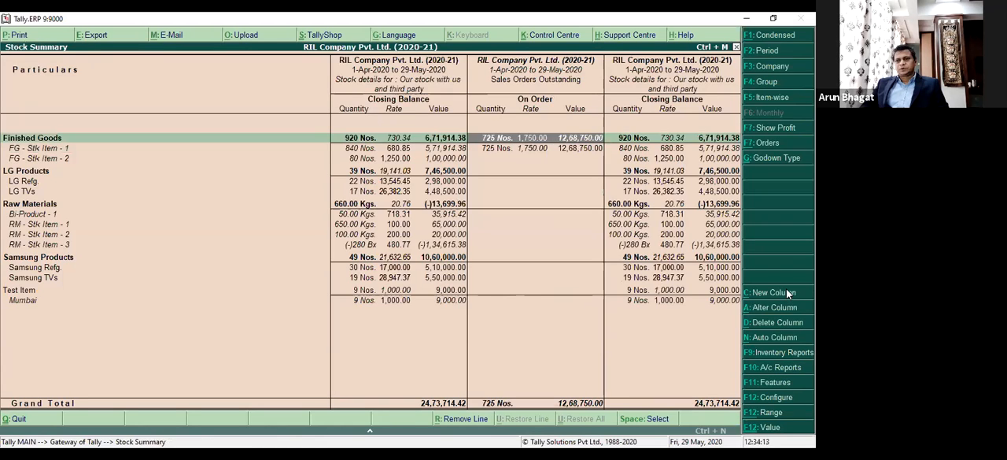
Change the third column's type of values to Saleable Stock, not limited to due orders, and highlight FG - Stk Item - 1.
key(Right)
click(787, 293)
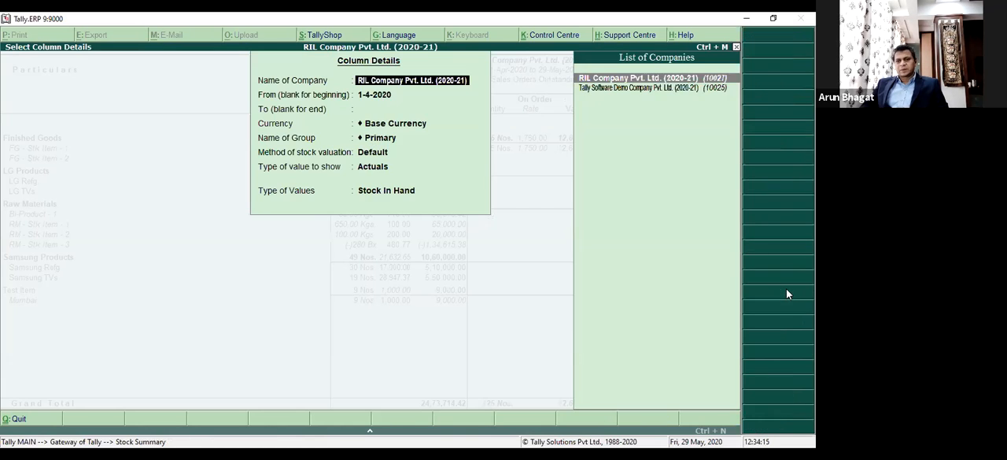
key(Return)
key(Return)
key(Return)
key(Return)
key(Return)
key(Return)
key(Return)
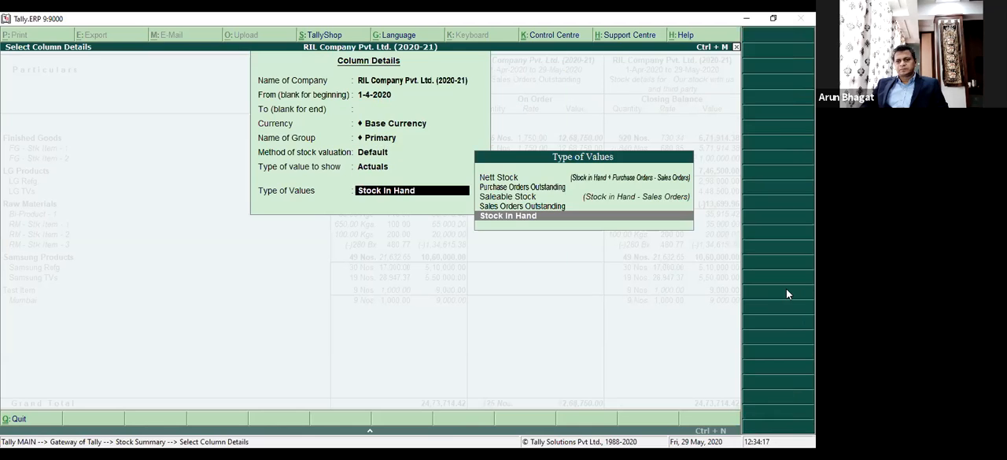
key(Up)
key(Up)
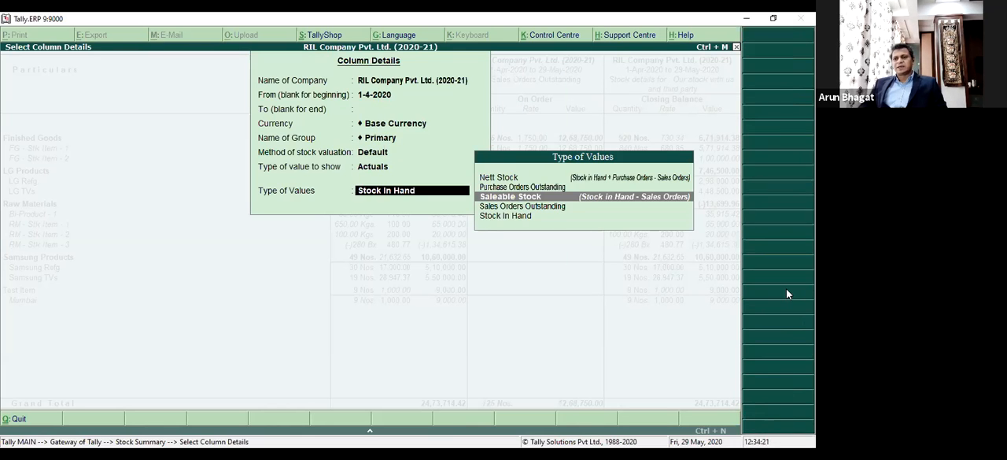
key(Return)
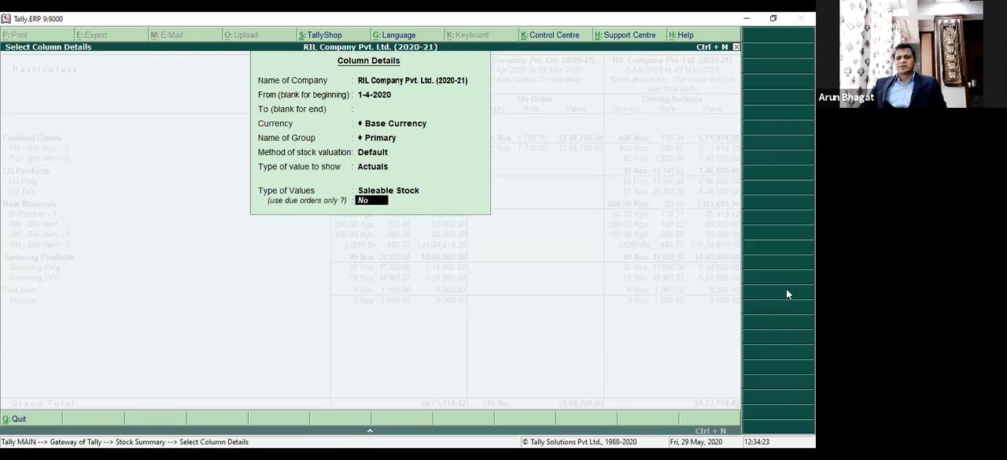
key(Return)
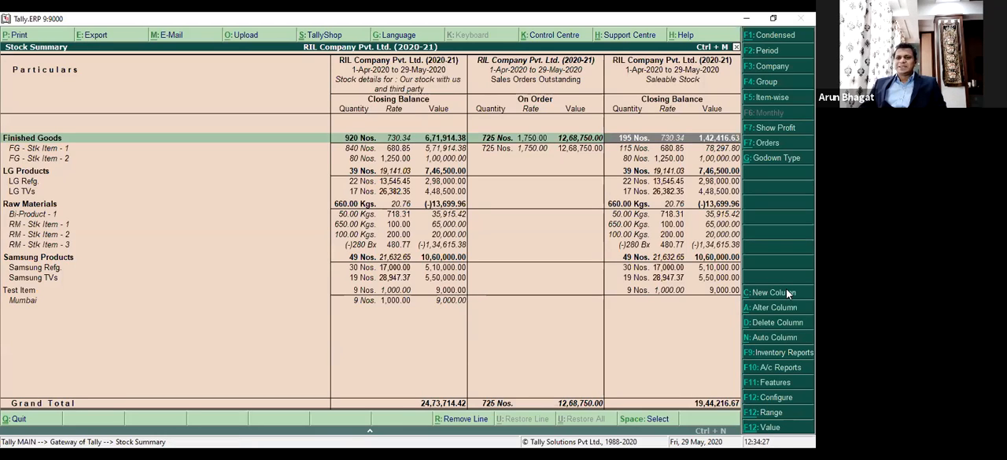
key(Down)
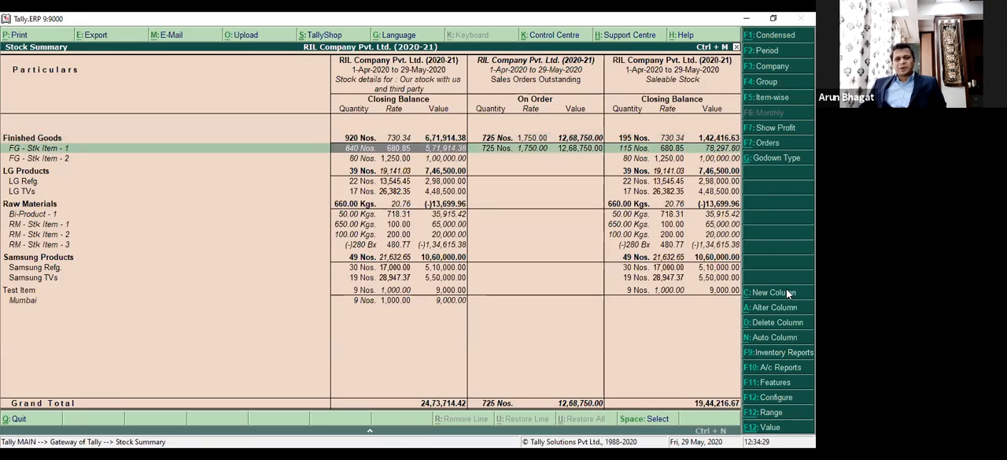
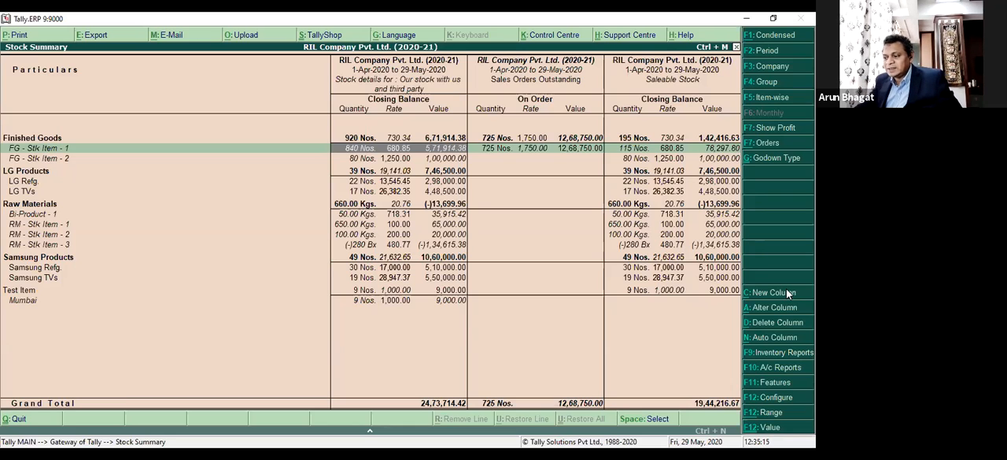
Reopen the Stock Summary in detailed format and keep its stock information on Our stock with us and third party.
key(Escape)
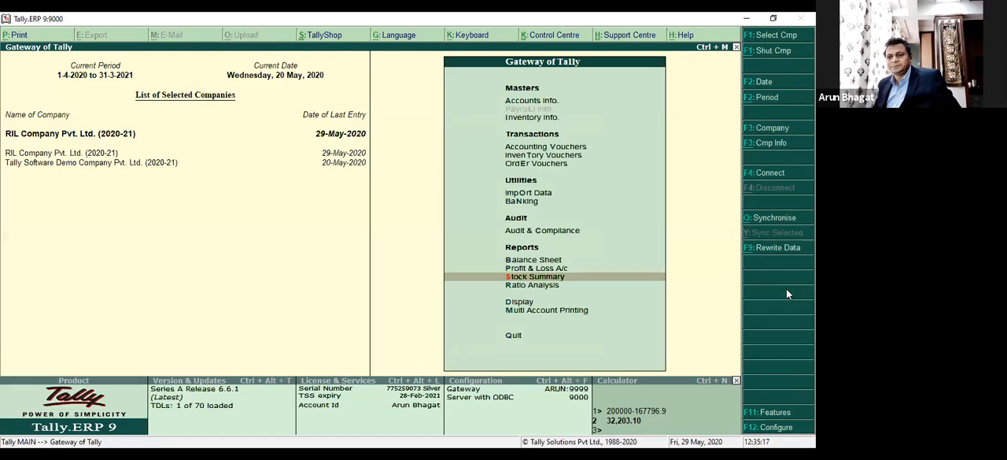
key(Return)
key(alt+F1)
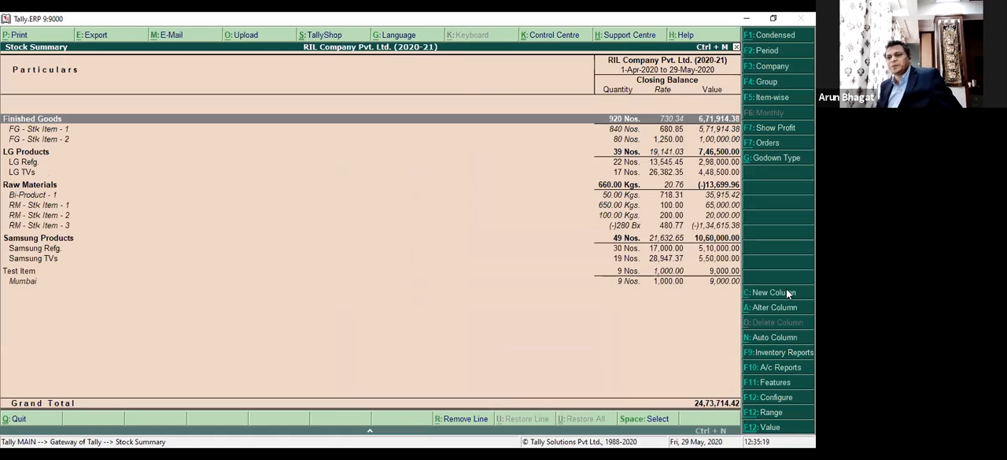
click(785, 161)
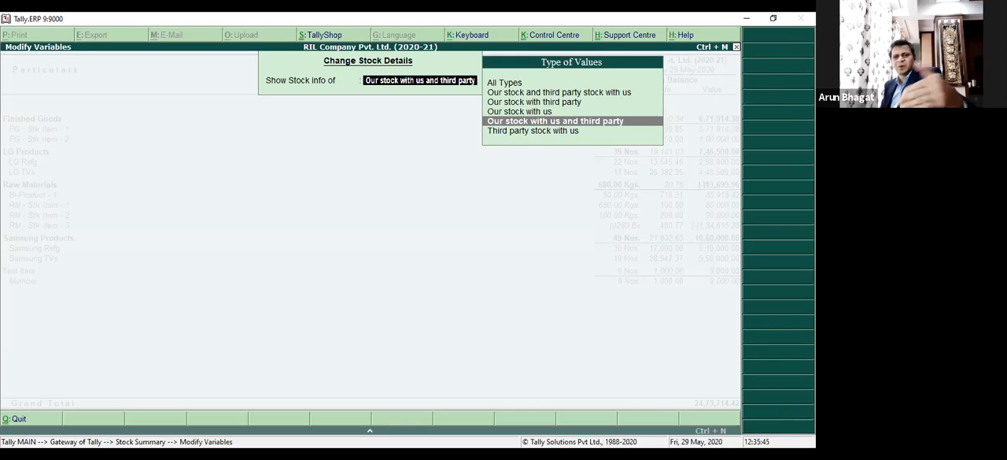
key(Return)
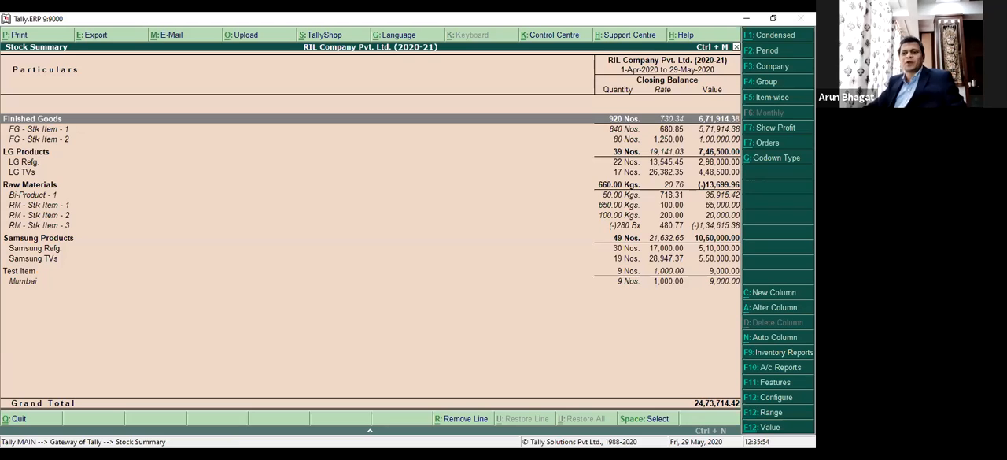
Try to filter the Stock Summary to stock items having a Name containing FG.
key(alt+F12)
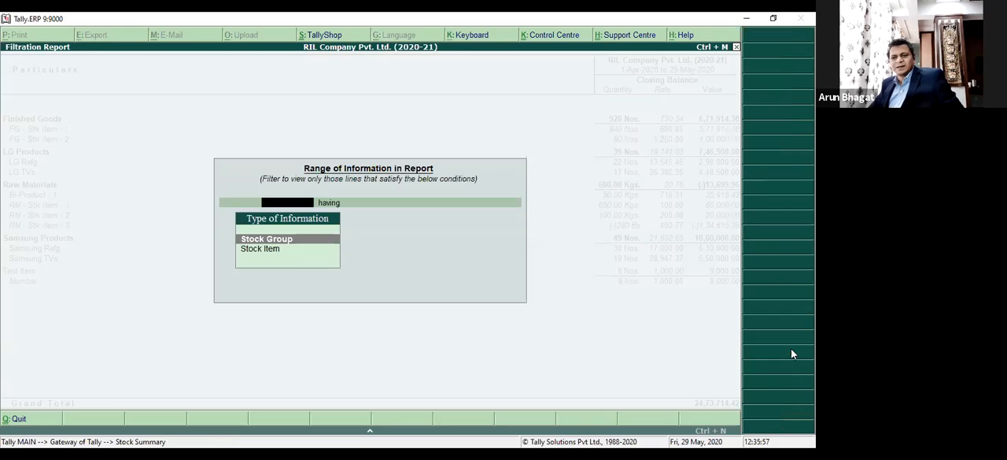
key(Down)
key(Return)
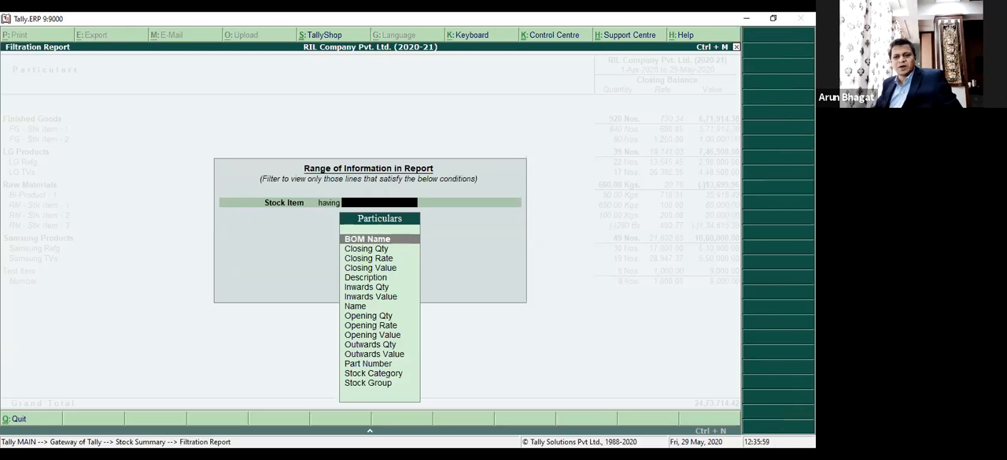
key(Down)
key(Down)
key(Down)
key(Down)
key(Down)
key(Down)
key(Down)
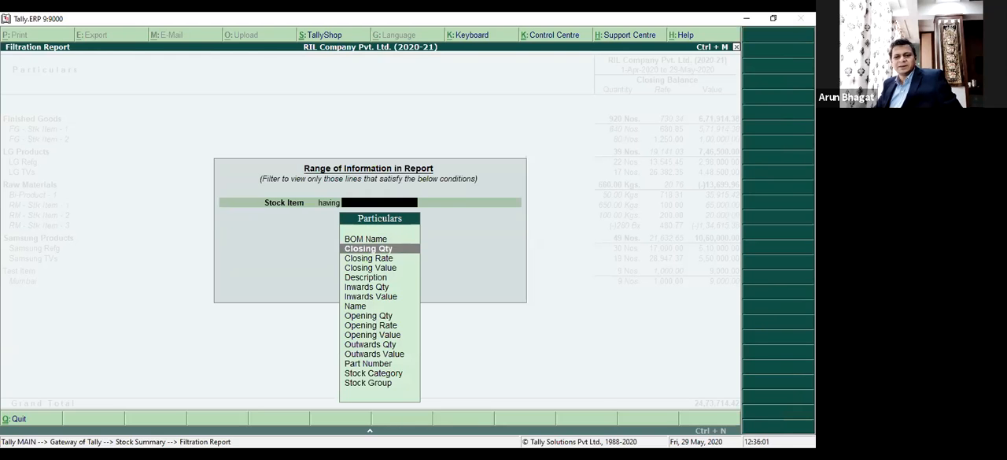
key(Return)
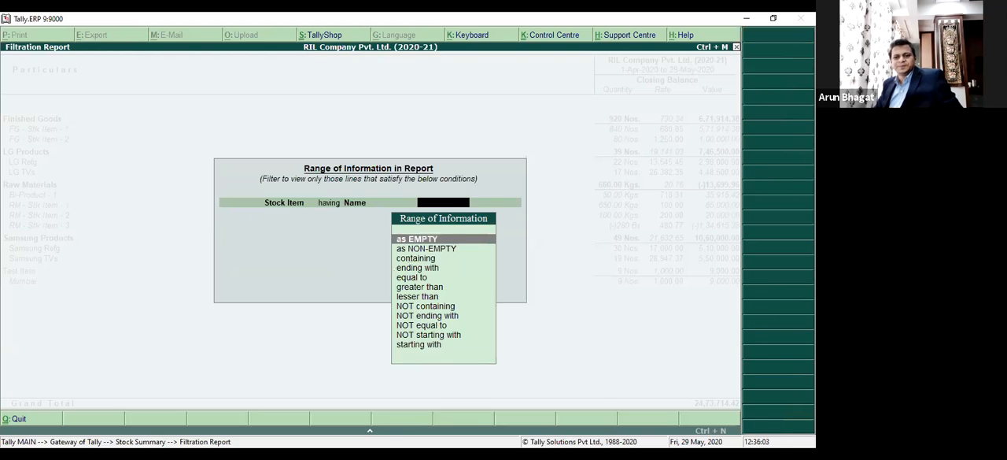
key(Down)
key(Down)
key(Return)
text(FG)
key(Return)
key(Return)
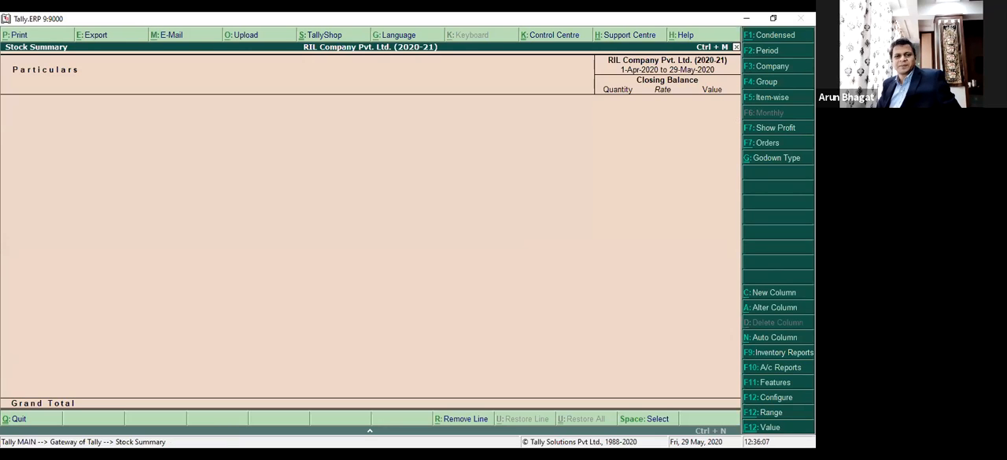
Clear the range filter from the Stock Summary and highlight FG - Stk Item - 1.
key(alt+F12)
key(BackSpace)
key(ctrl+a)
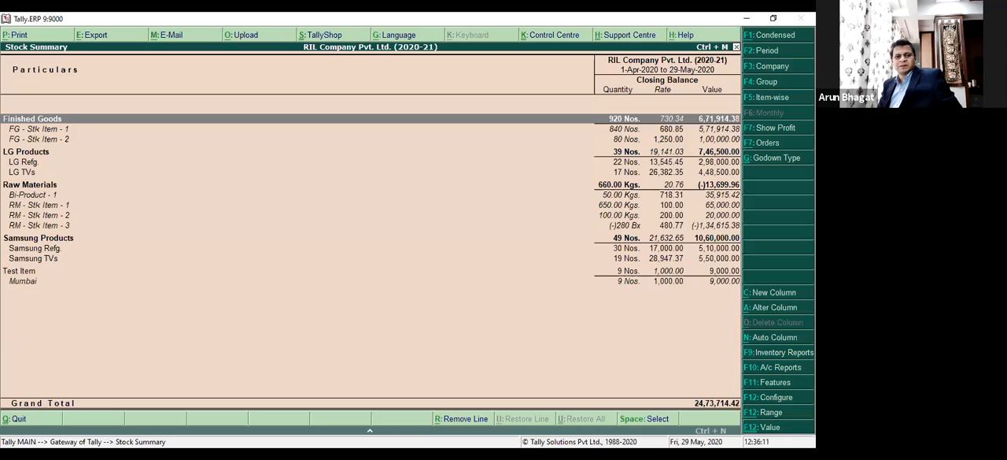
key(Down)
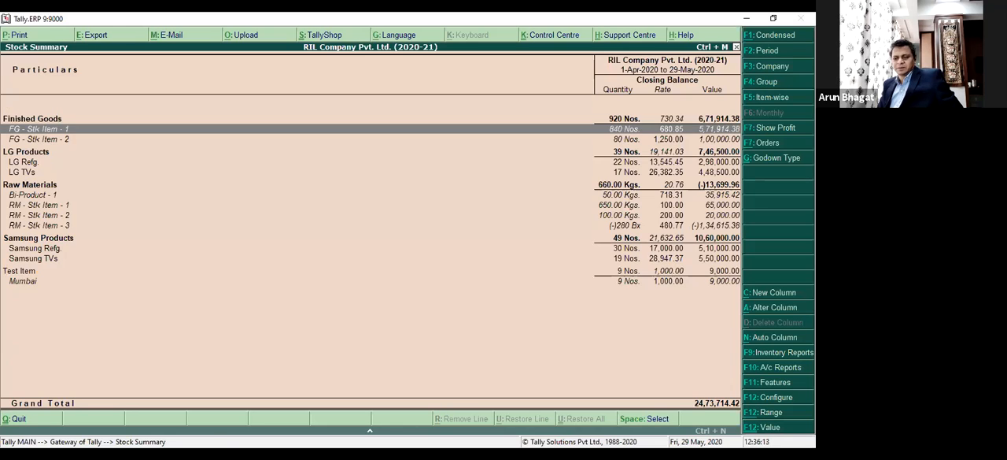
Repeat the range filter on the full report for stock items with names containing FG.
key(alt+F12)
key(Down)
key(Return)
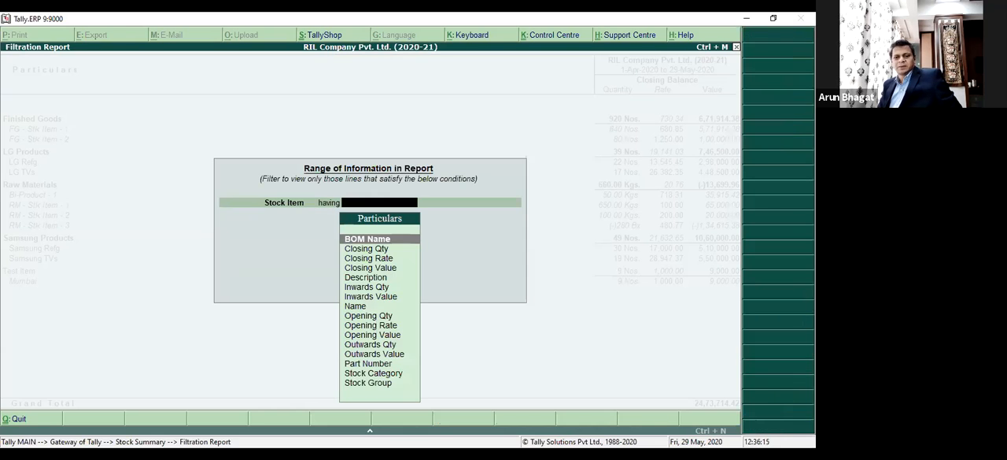
text(na)
key(Return)
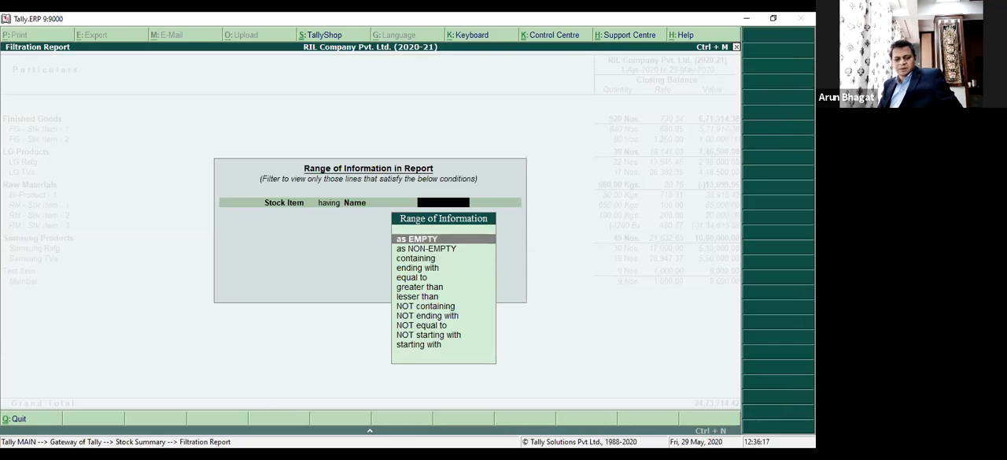
text(con)
key(Return)
text(FG)
key(Return)
key(Return)
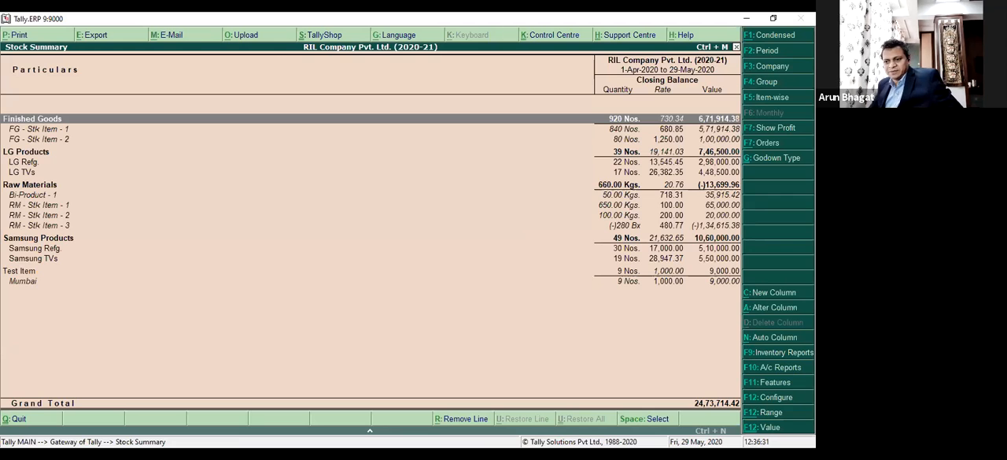
key(ctrl+F12)
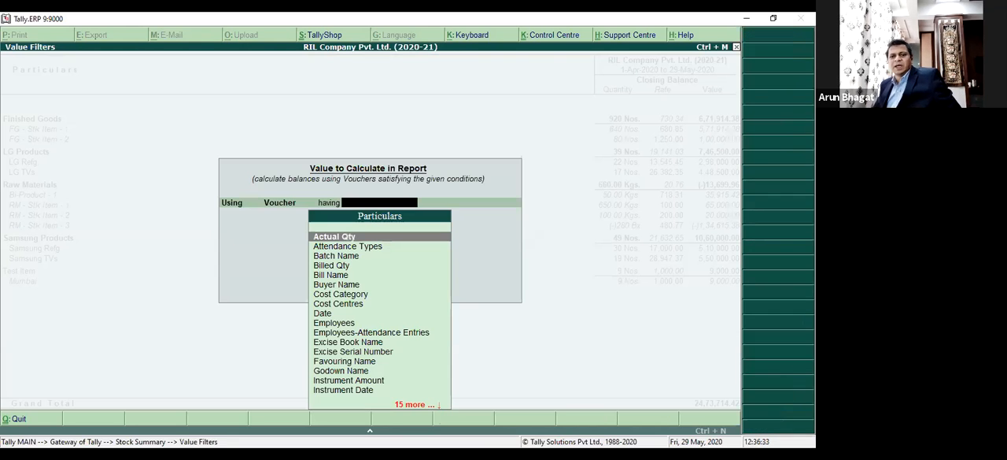
key(Down)
key(Down)
key(Down)
key(Down)
key(Down)
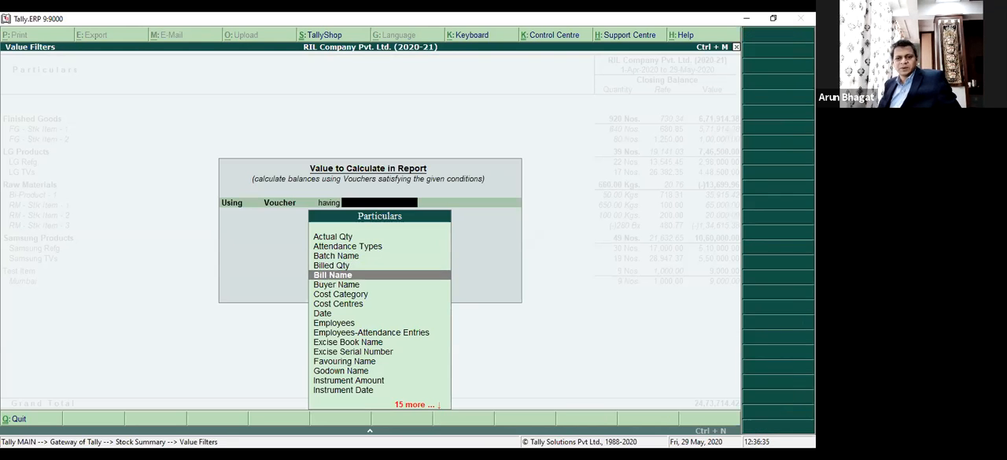
key(Up)
key(Up)
key(Up)
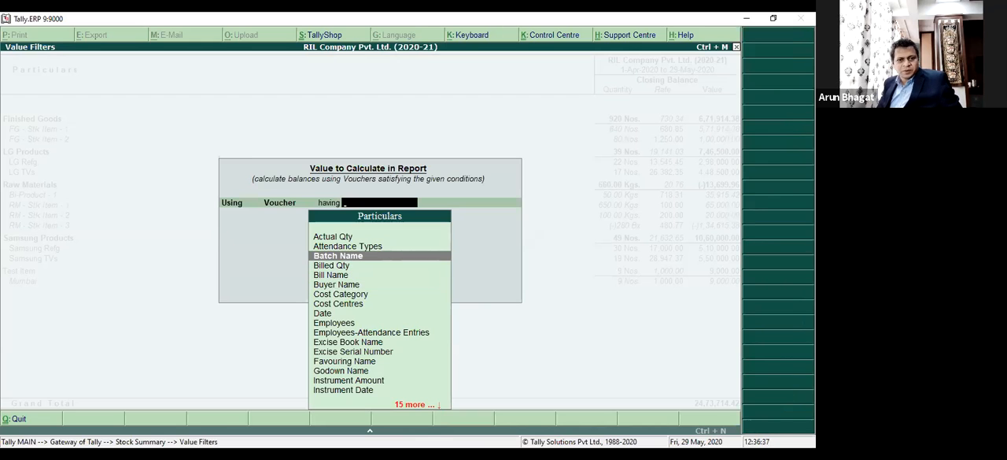
key(Escape)
Expand FG - Stk Item - 1 to show its batch and godown details.
key(Down)
key(shift+Return)
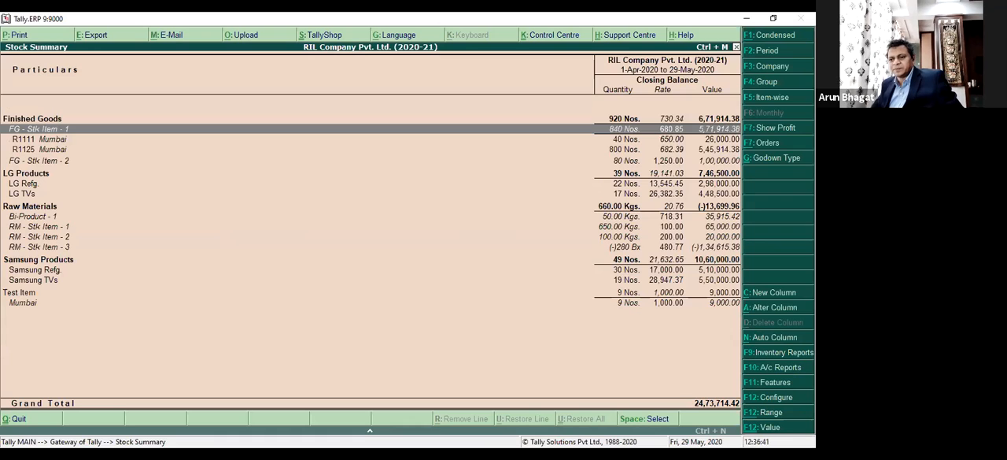
key(alt+F12)
key(Escape)
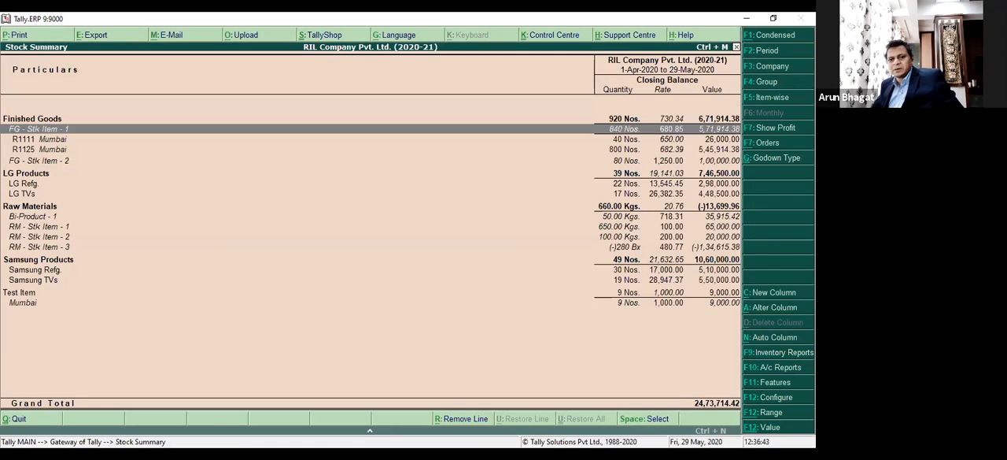
key(ctrl+F12)
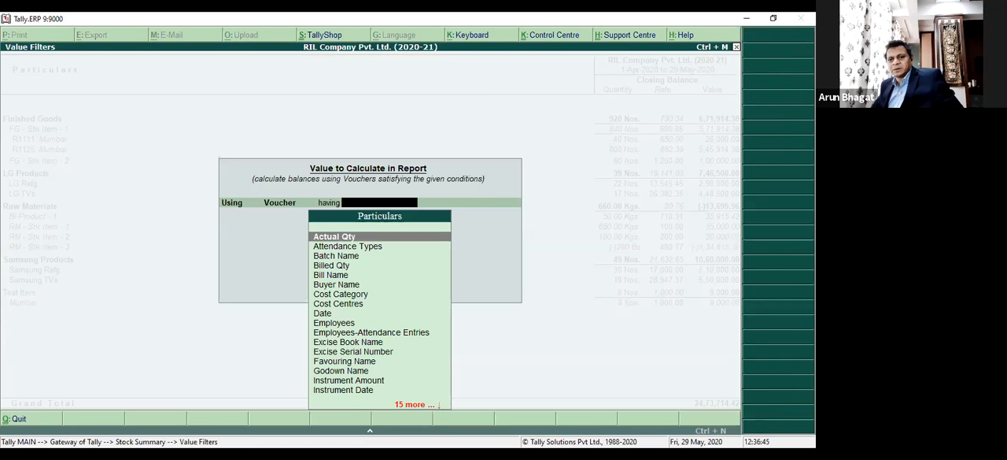
key(Escape)
key(alt+F12)
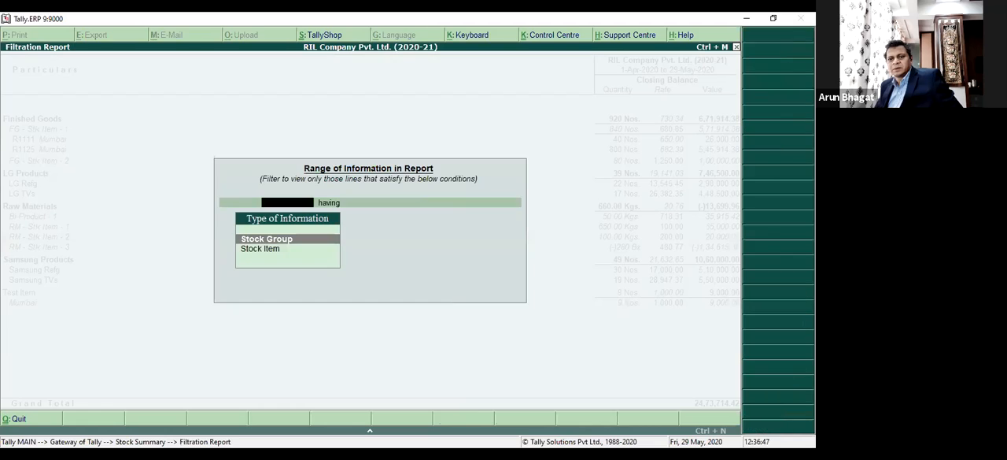
key(Down)
key(Return)
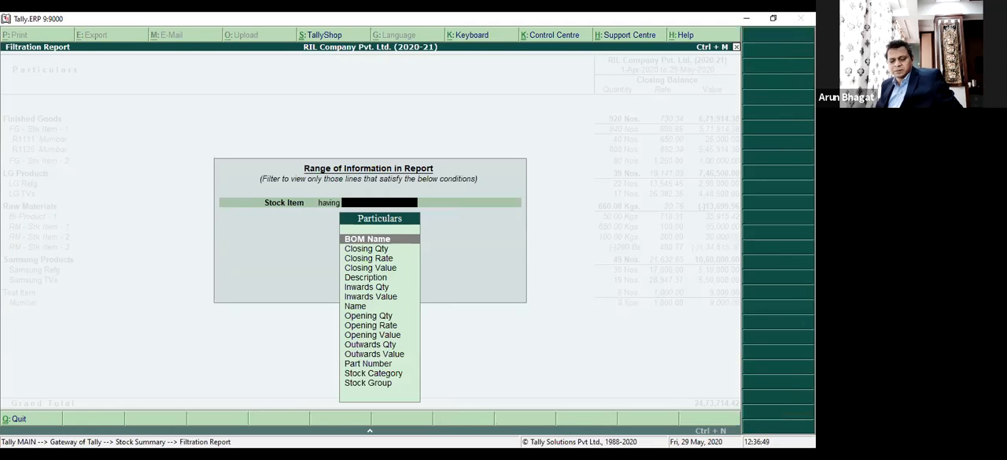
text(ba)
key(BackSpace)
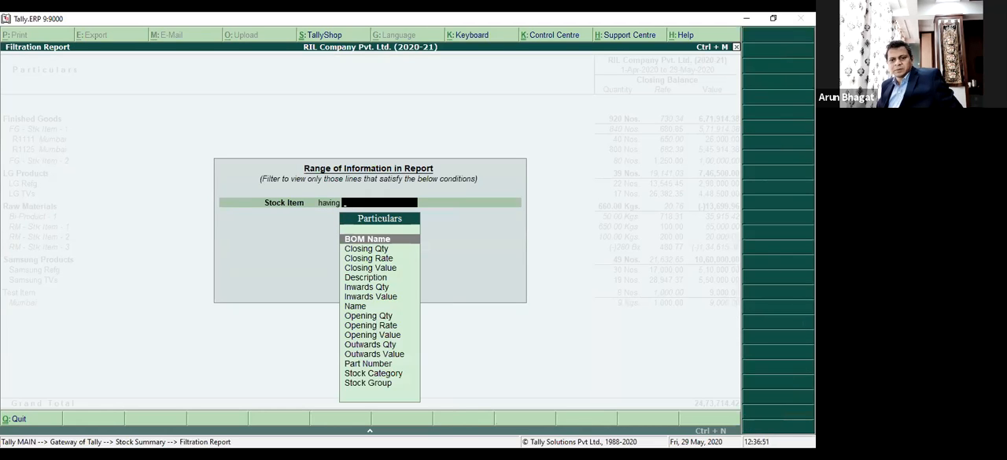
key(Down)
key(Escape)
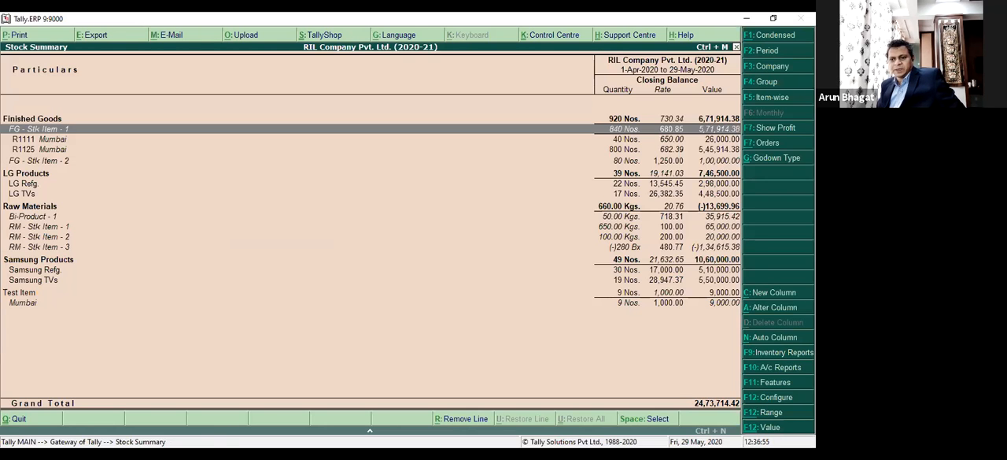
Set up a value filter that calculates balances using vouchers having Batch Name, with the condition containing.
key(ctrl+F12)
key(Down)
key(Down)
key(Down)
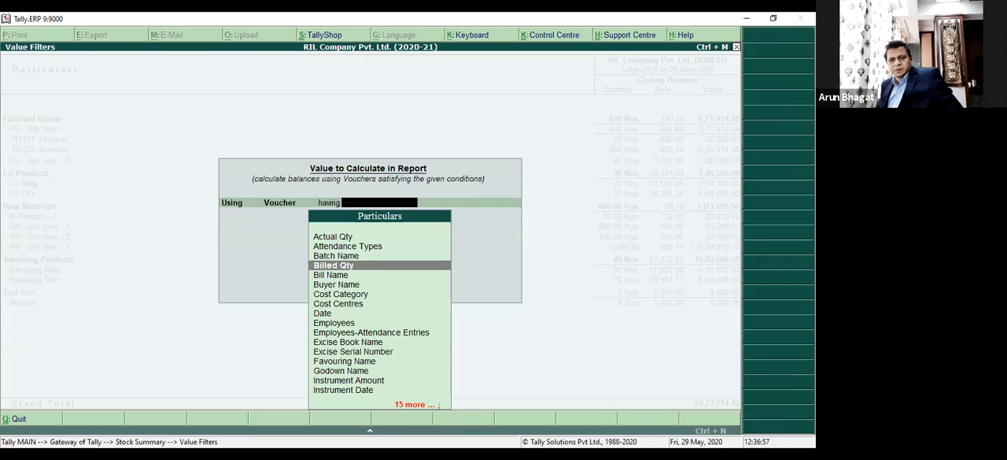
key(Down)
key(Up)
key(Up)
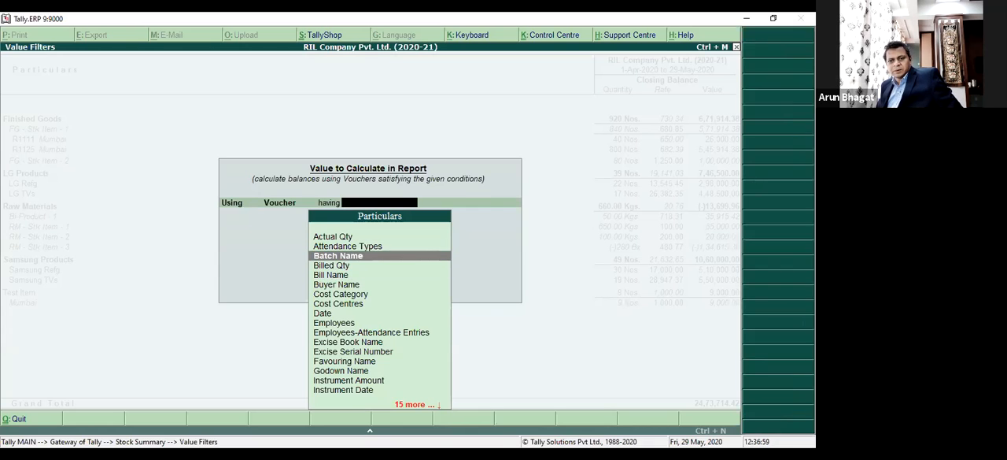
key(Return)
key(Down)
key(Down)
key(Return)
Complete the value filter with batch R1111, apply it, examine the R1111 Mumbai line, and leave the filtered report.
text(R111)
key(Return)
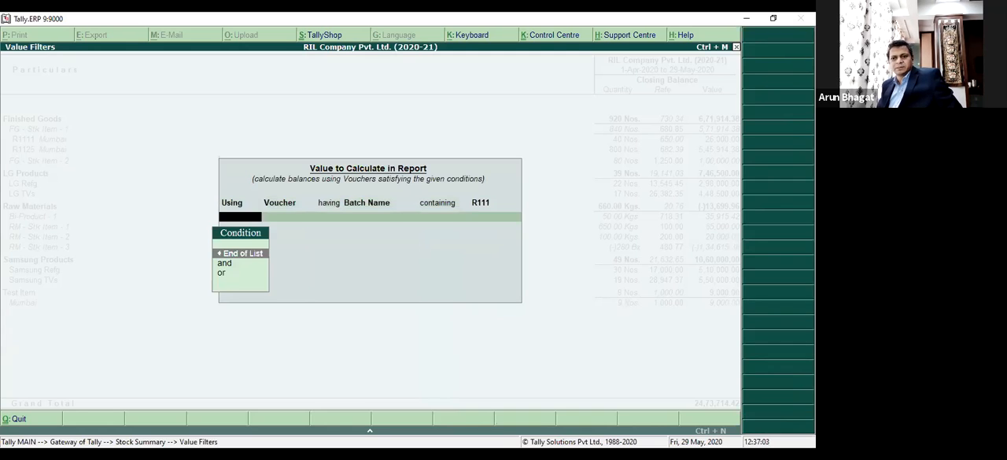
key(BackSpace)
text(11)
key(Return)
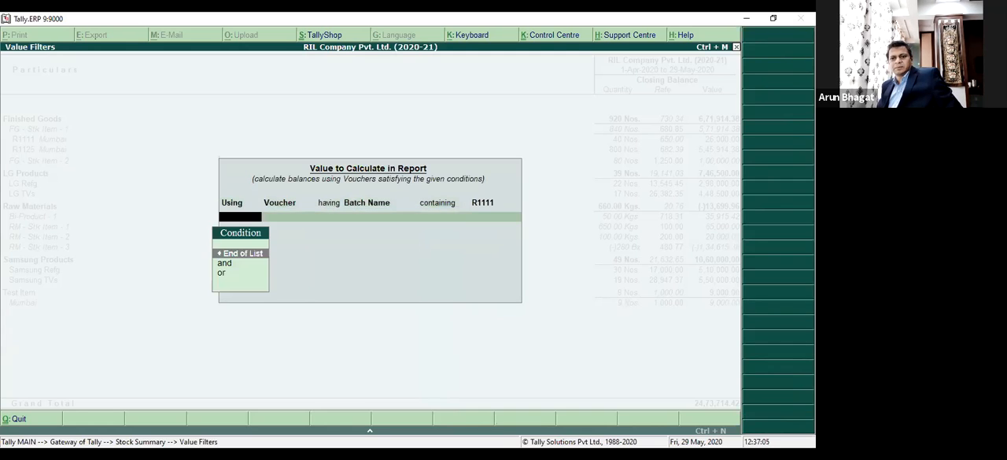
key(BackSpace)
key(Return)
key(Return)
key(Down)
key(Down)
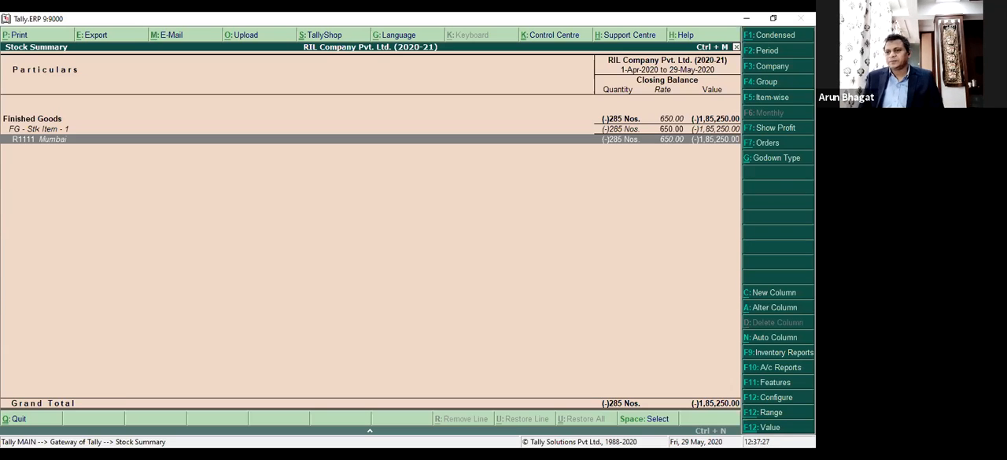
key(Escape)
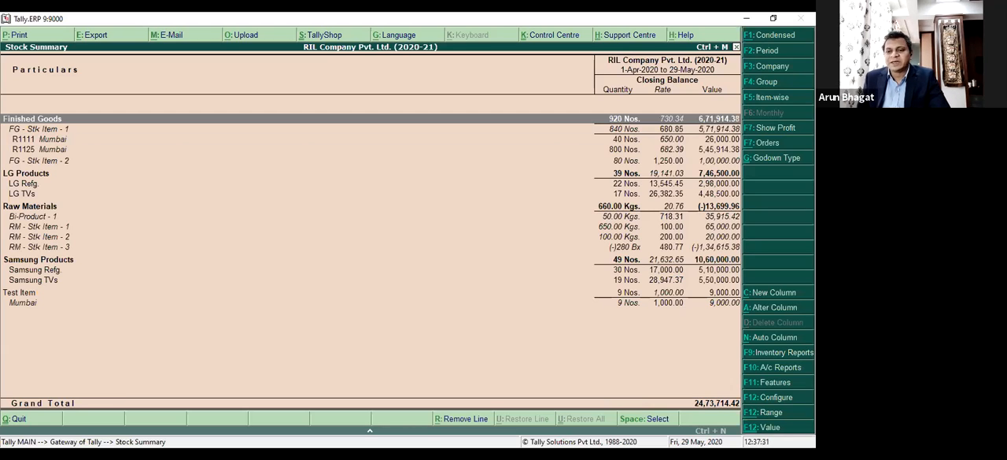
key(F12)
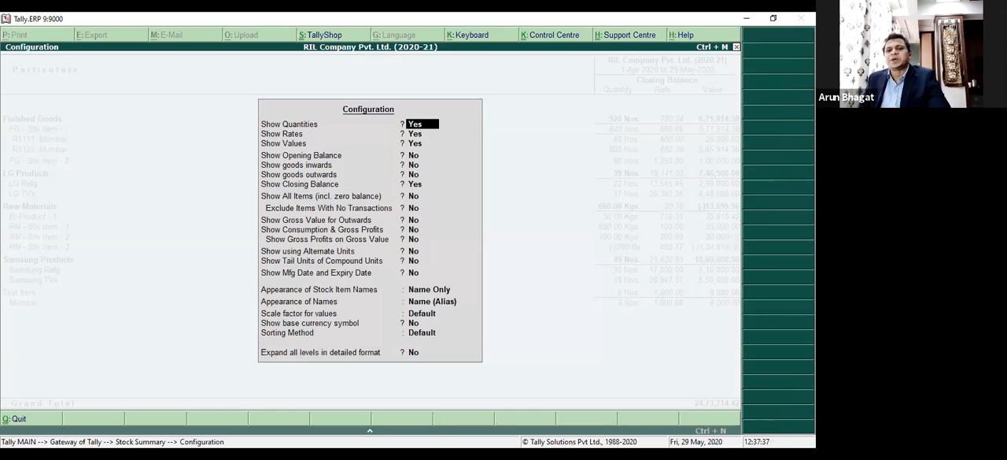
key(Escape)
key(Escape)
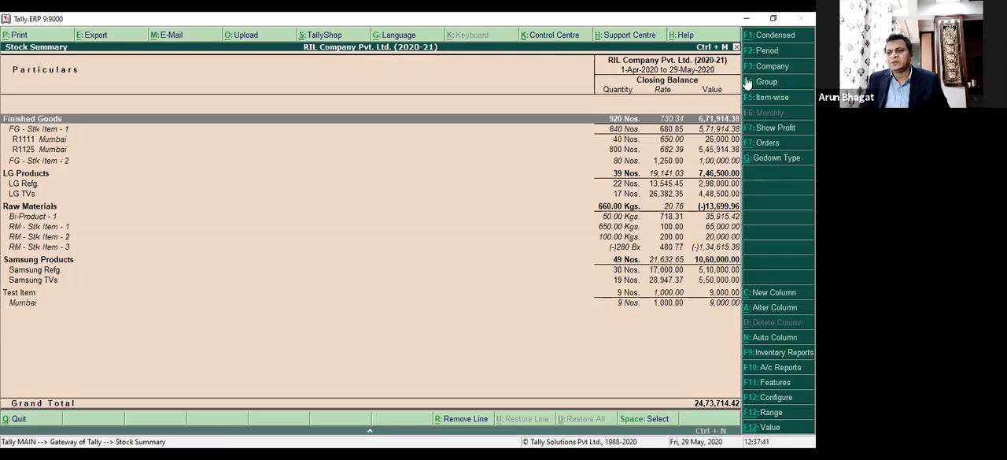
Configure the Stock Summary to show the opening balance, goods inwards and goods outwards.
key(F12)
key(Return)
key(Return)
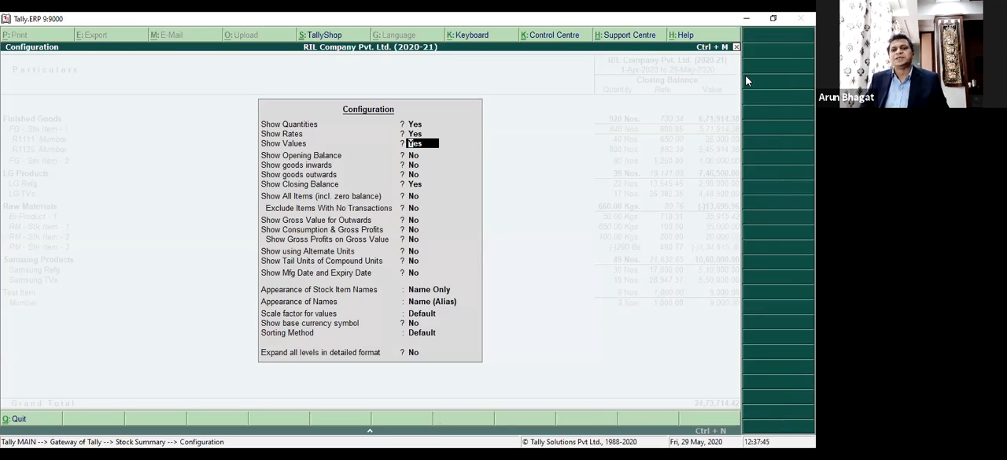
key(Return)
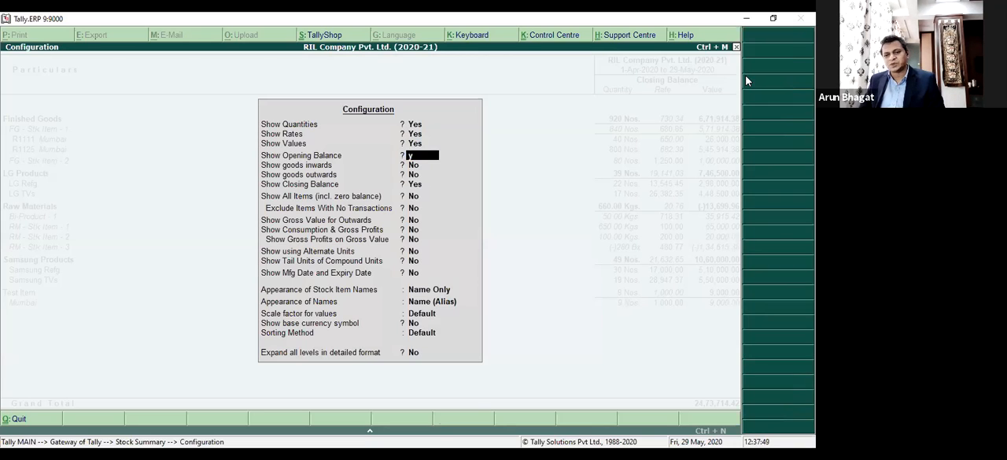
text(y)
key(Return)
text(y)
key(Return)
text(y)
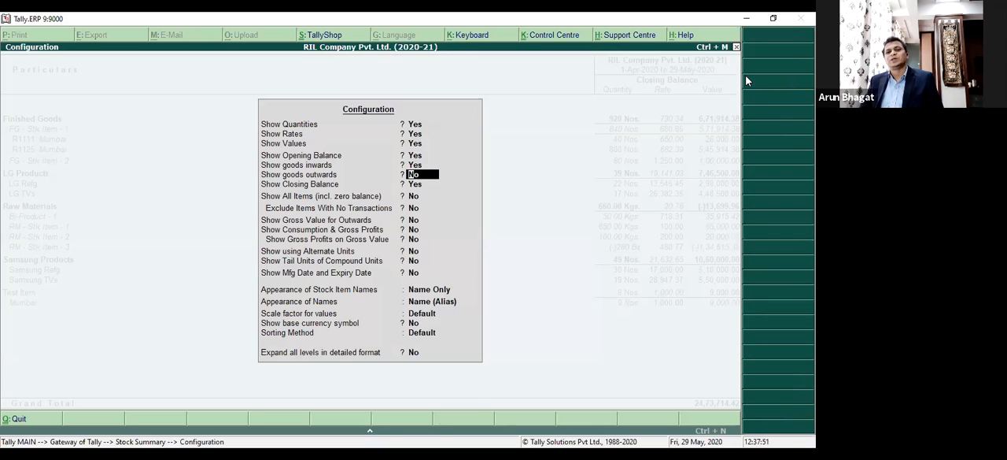
key(Return)
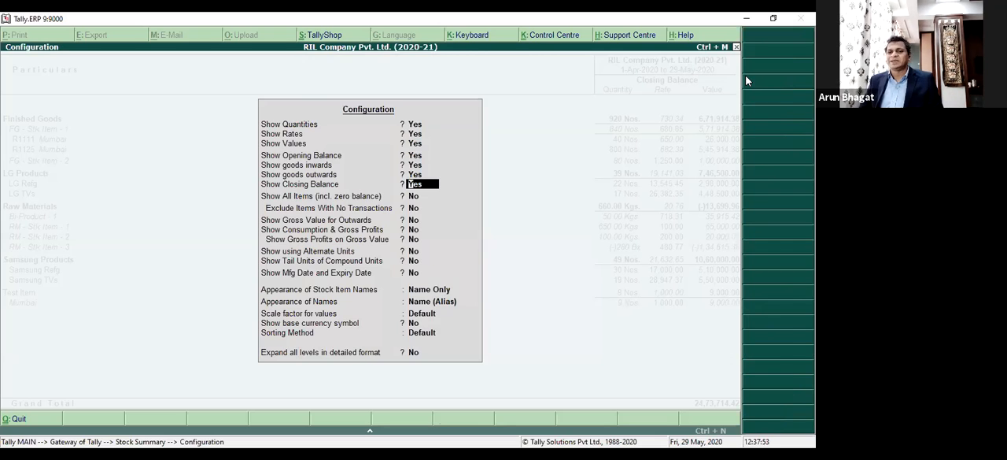
key(ctrl+a)
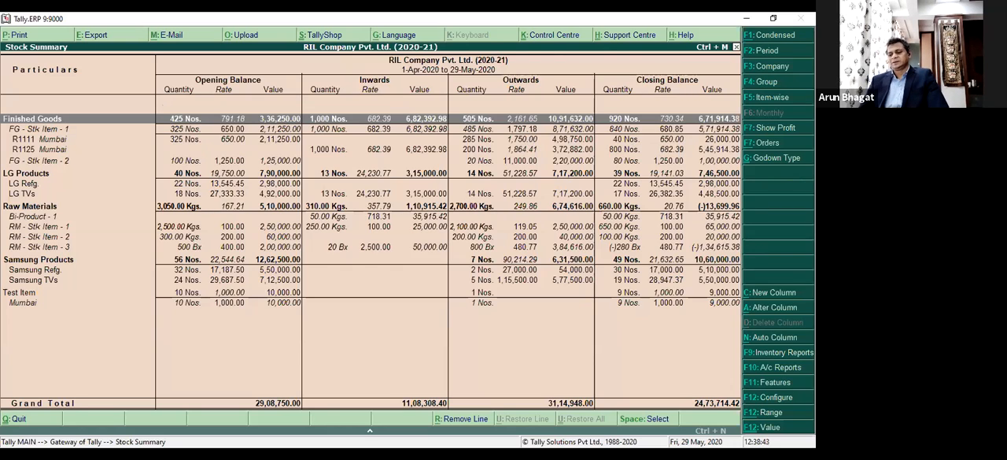
Configure the Stock Summary to show all items including zero balances and the gross value for outwards.
key(F12)
key(Return)
key(Return)
key(Return)
key(Return)
key(Return)
key(Return)
key(Return)
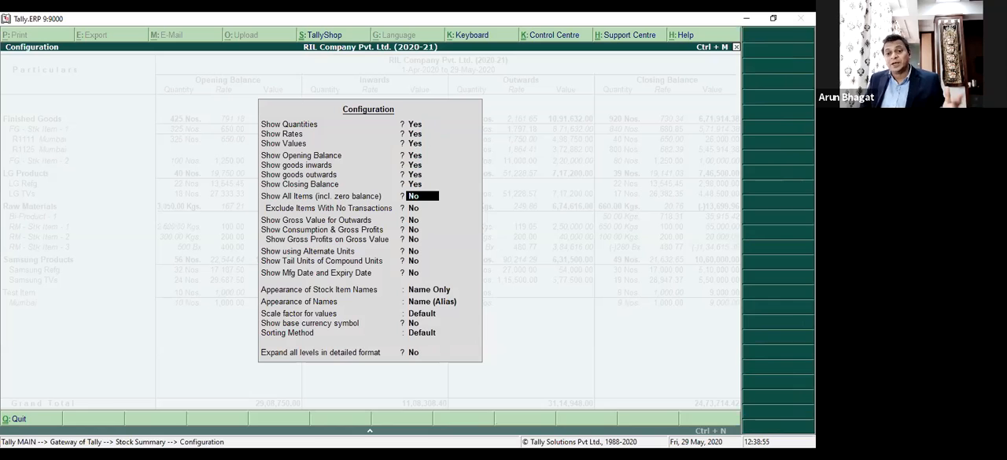
text(y)
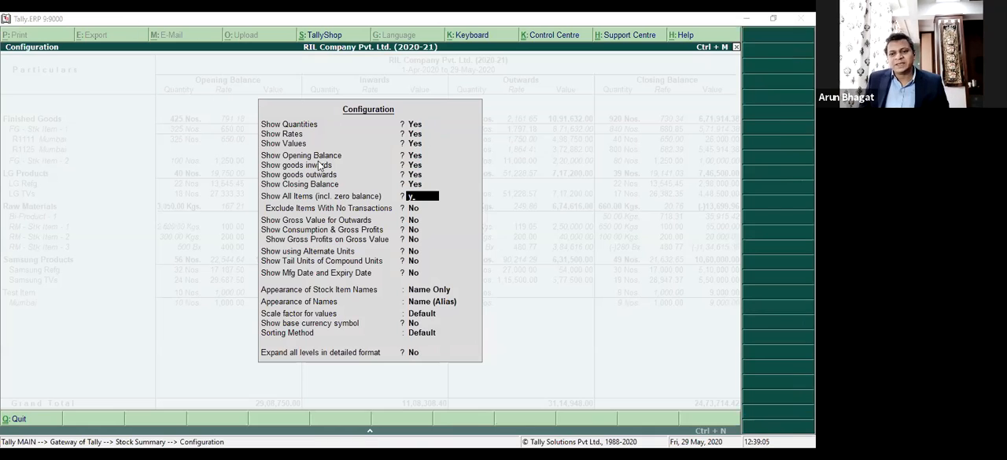
key(Return)
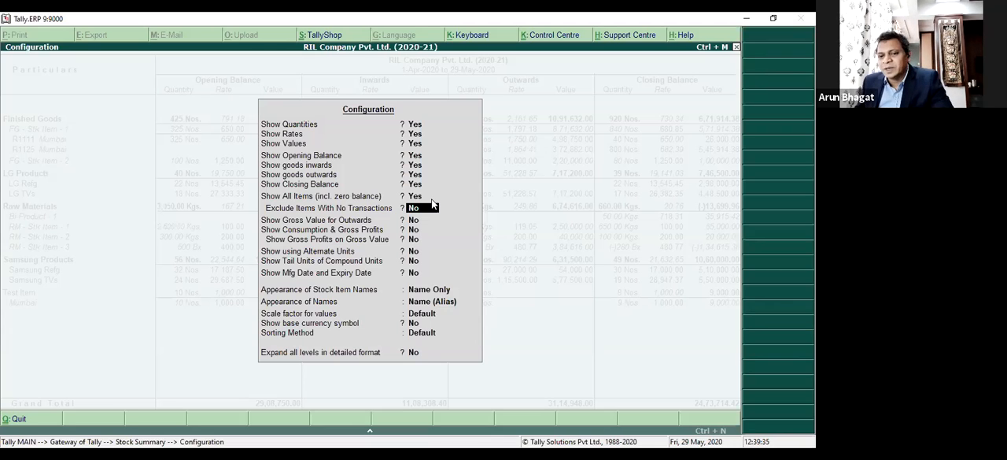
key(Return)
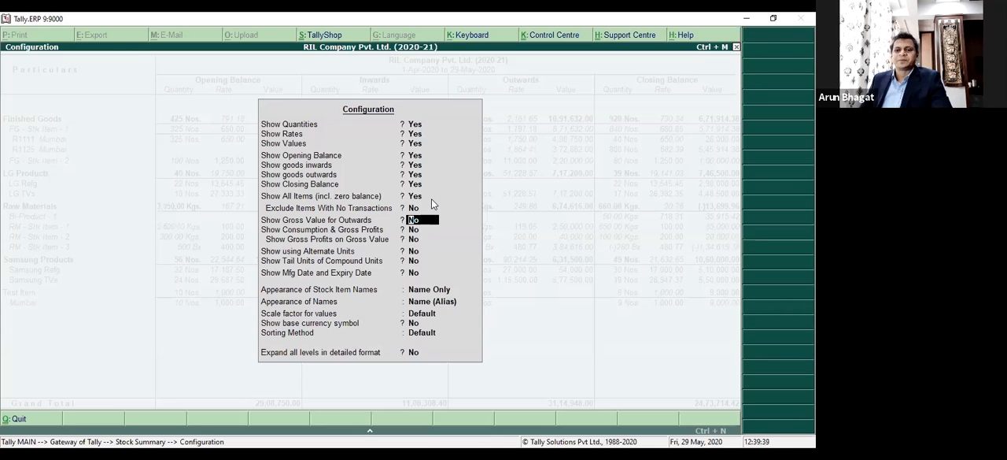
key(y)
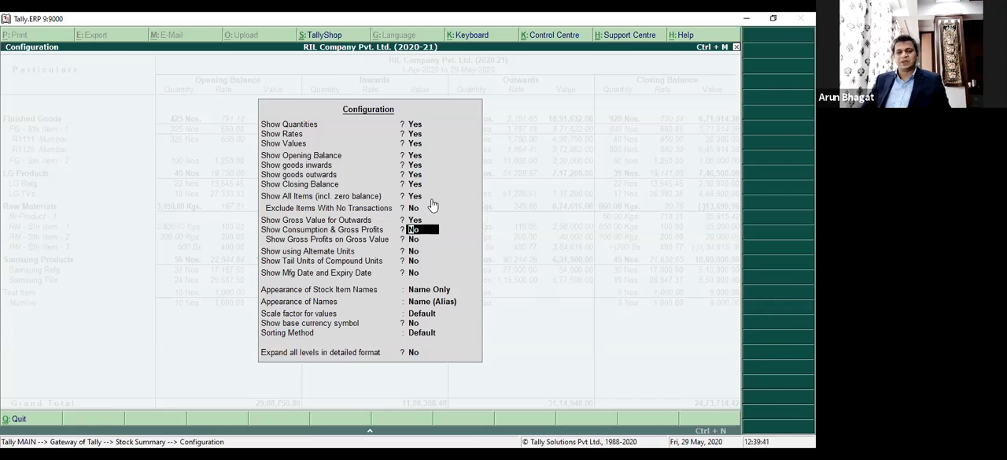
key(ctrl+a)
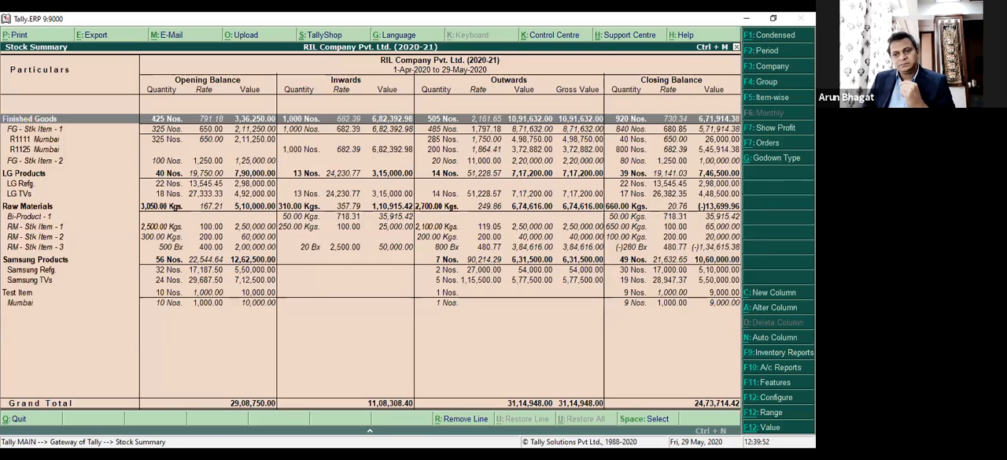
Enable consumption and gross profits in the Stock Summary configuration and look through the Finished Goods lines down to FG - Stk Item - 2.
key(F12)
key(Down)
key(Down)
key(Down)
key(Down)
key(Down)
key(Down)
key(Down)
key(Down)
key(Down)
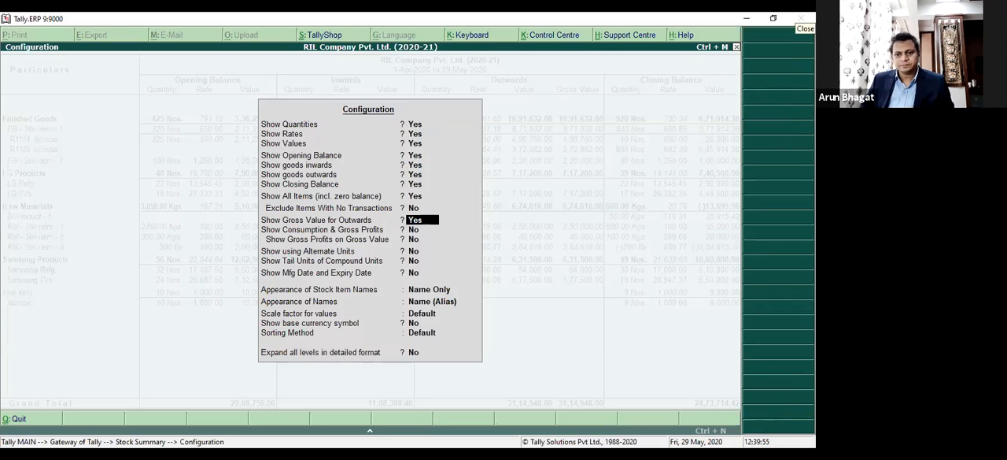
key(Down)
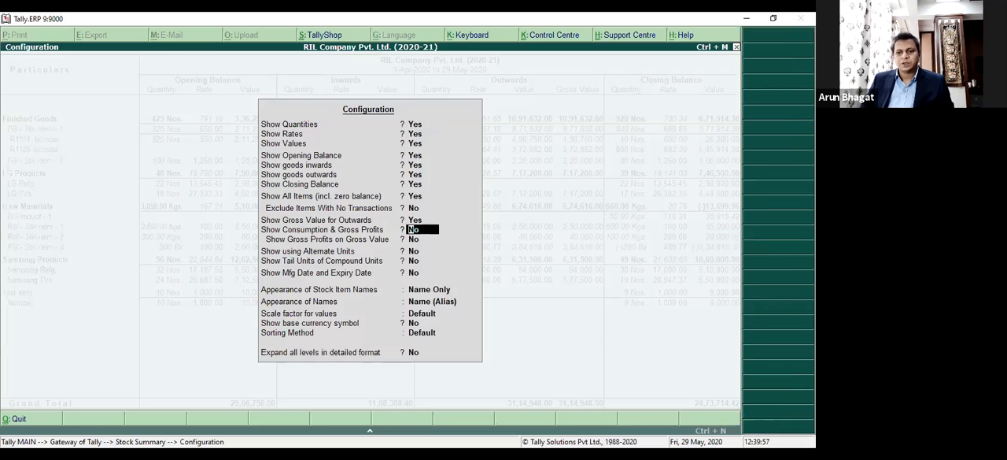
key(y)
key(Return)
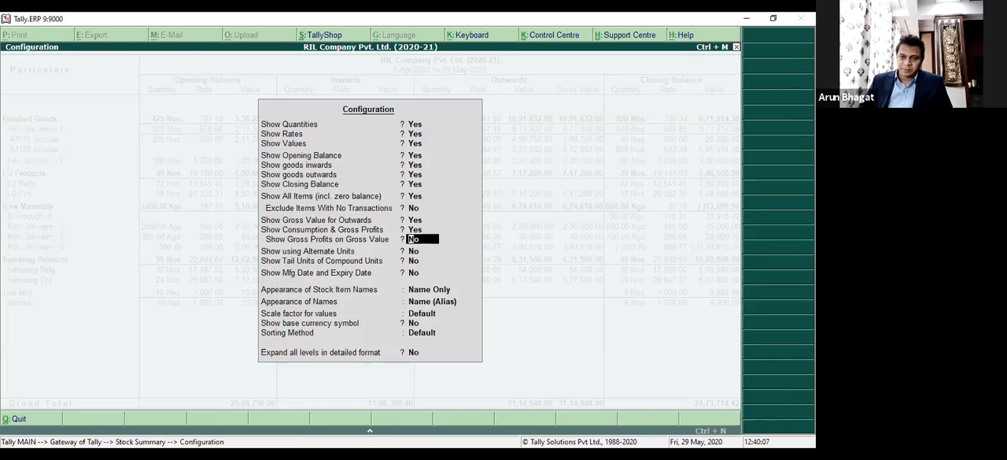
key(ctrl+a)
key(Down)
key(Down)
key(Down)
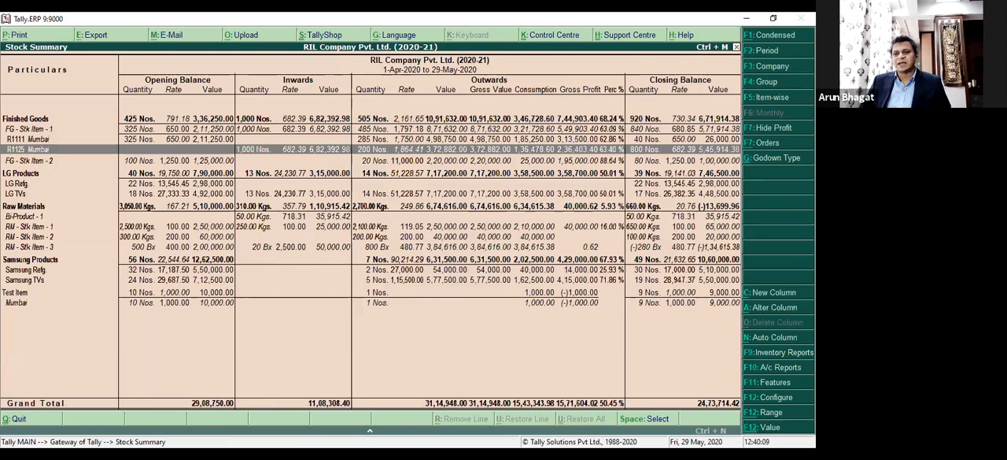
key(Down)
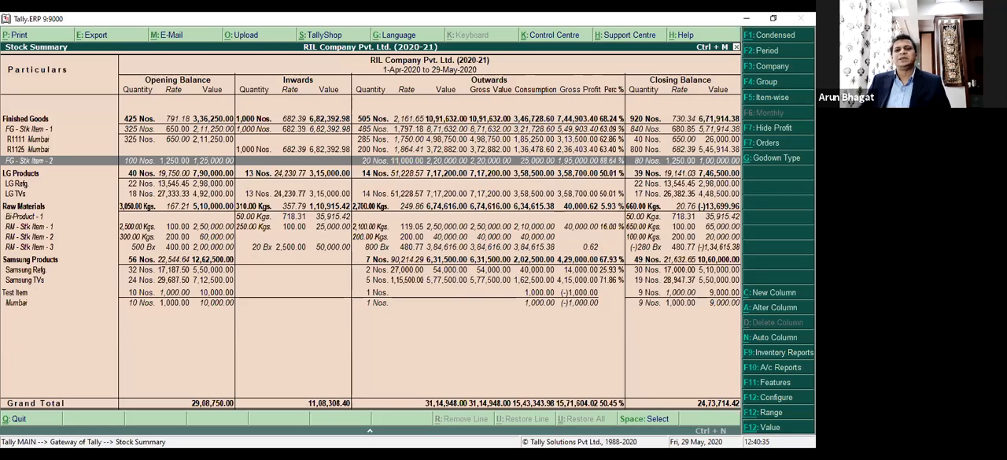
key(F12)
key(Down)
key(Down)
key(Down)
key(Return)
key(Return)
key(Return)
key(Return)
key(Return)
key(Return)
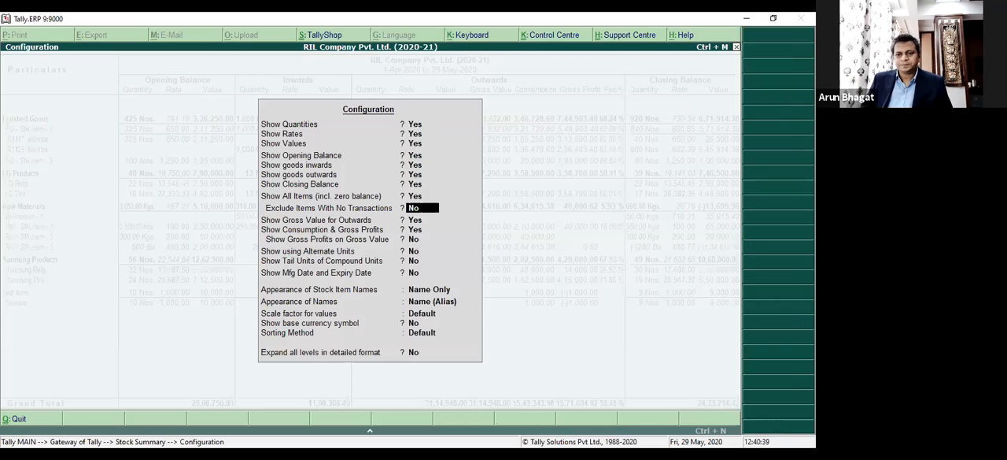
key(Return)
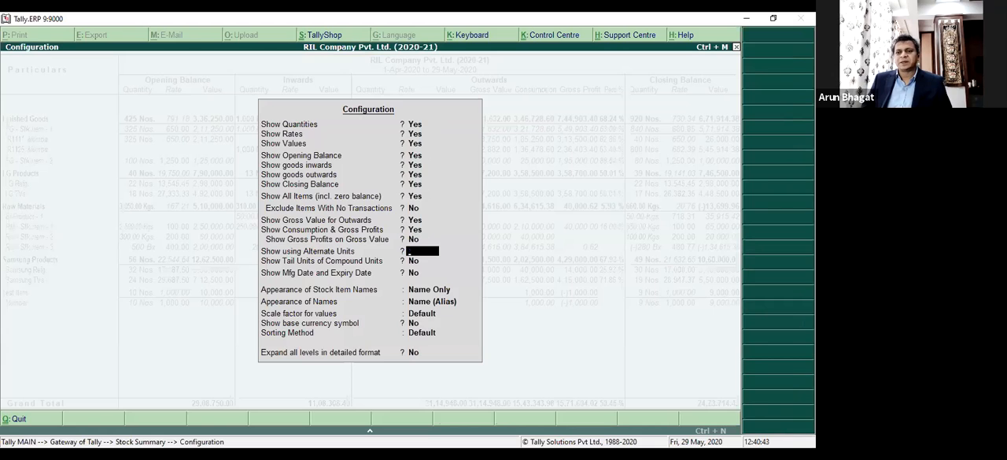
key(Escape)
key(Escape)
Reopen the Stock Summary in detailed format and expand LG Refg. and LG TVs to list their stock items.
key(Return)
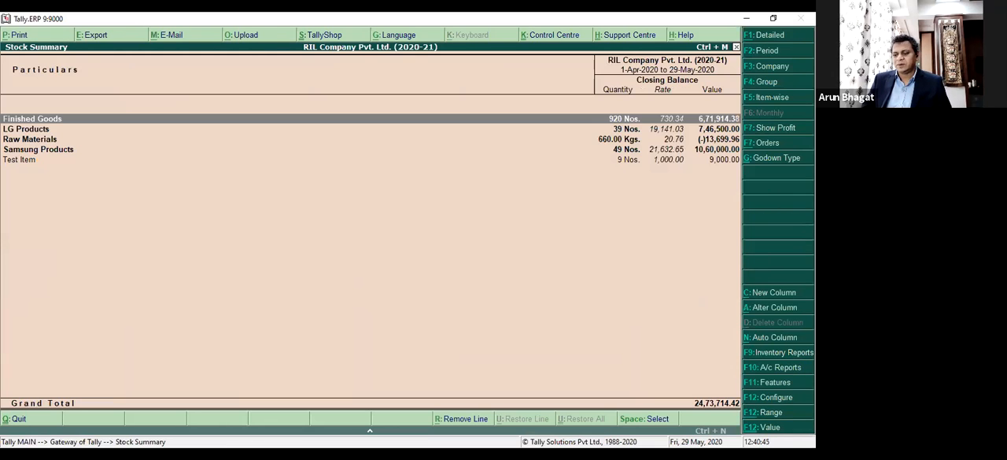
key(alt+F1)
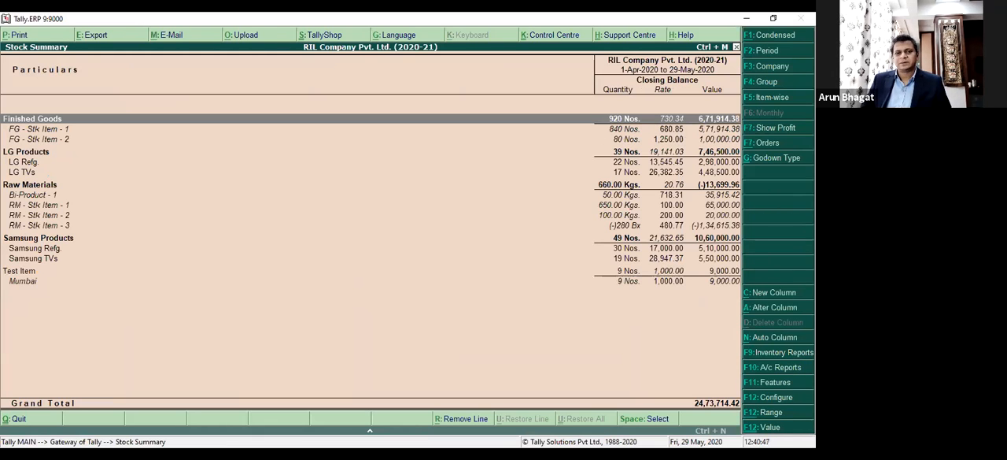
key(Down)
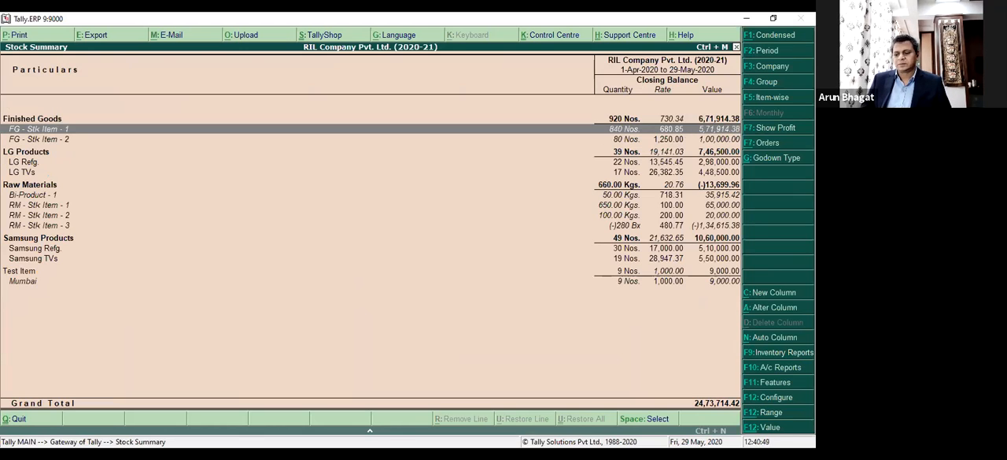
key(Down)
key(Down)
key(Down)
key(shift+Return)
key(Down)
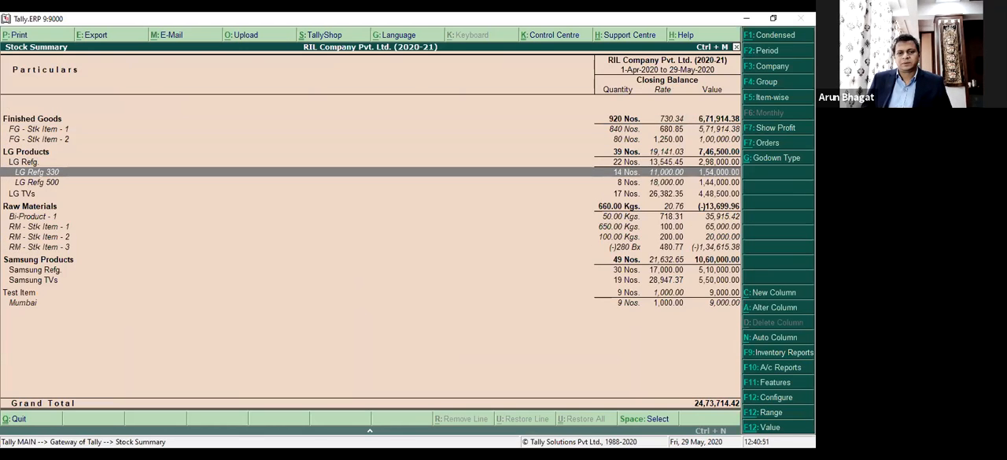
Configure the Stock Summary to show quantities using alternate units.
key(Down)
key(Down)
key(shift+Return)
key(F12)
key(Down)
key(Down)
key(Down)
key(Down)
key(Down)
key(Down)
key(Down)
key(Down)
key(Down)
key(Down)
key(Down)
key(Down)
key(Up)
text(y)
key(BackSpace)
key(BackSpace)
text(y)
key(Return)
key(ctrl+a)
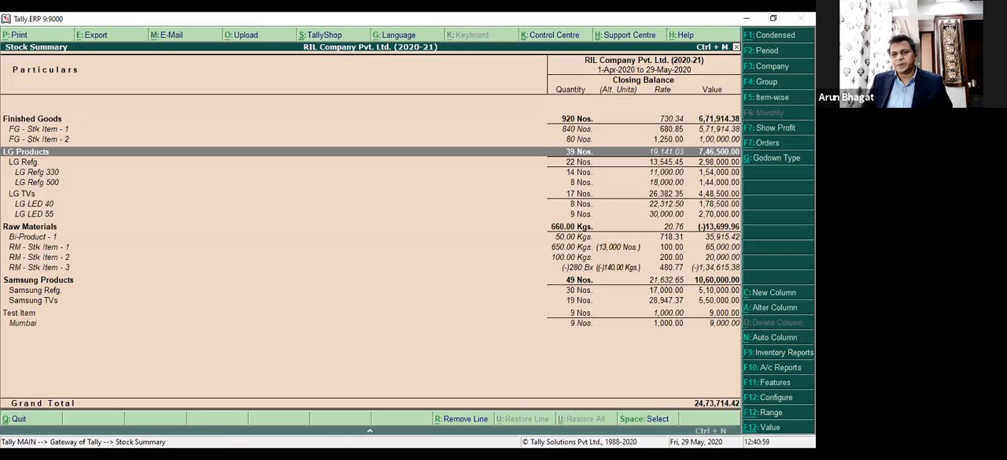
Open the RM - Stk Item - 1 master to examine its alternate unit conversion, and return to the Gateway of Tally.
click(604, 249)
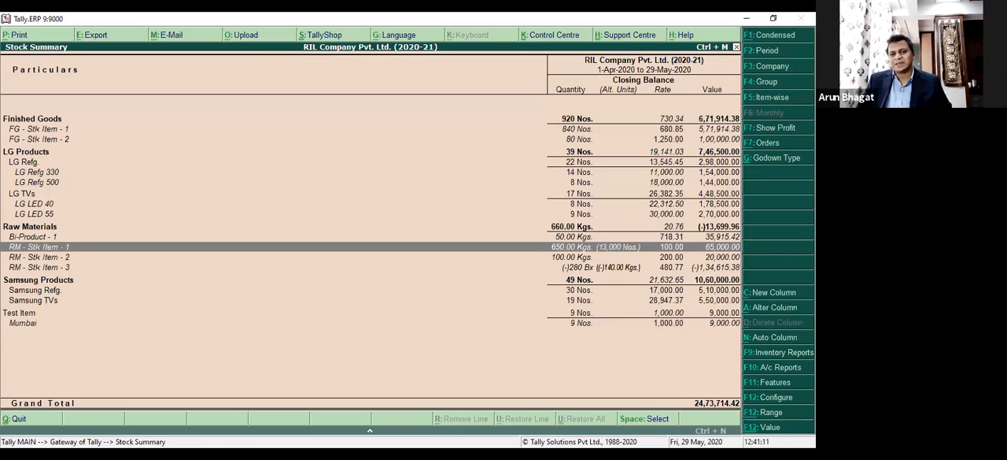
key(ctrl+Return)
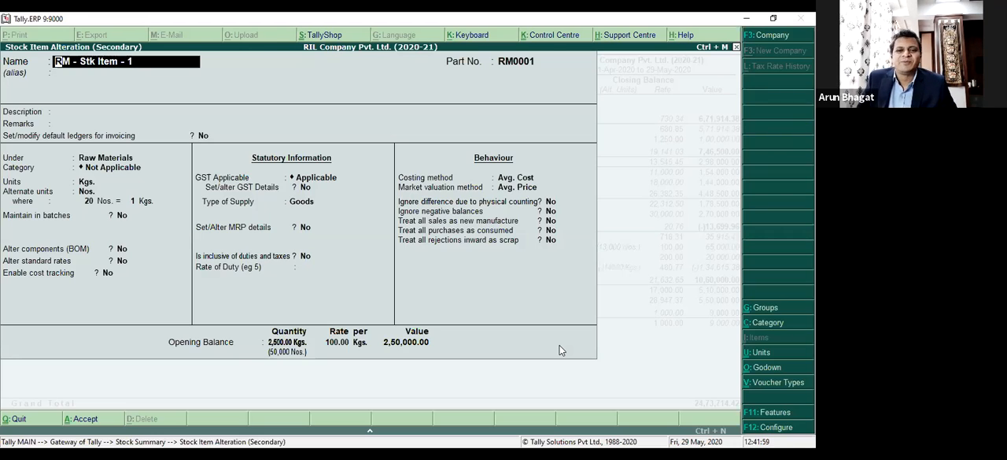
key(Escape)
key(Return)
key(Escape)
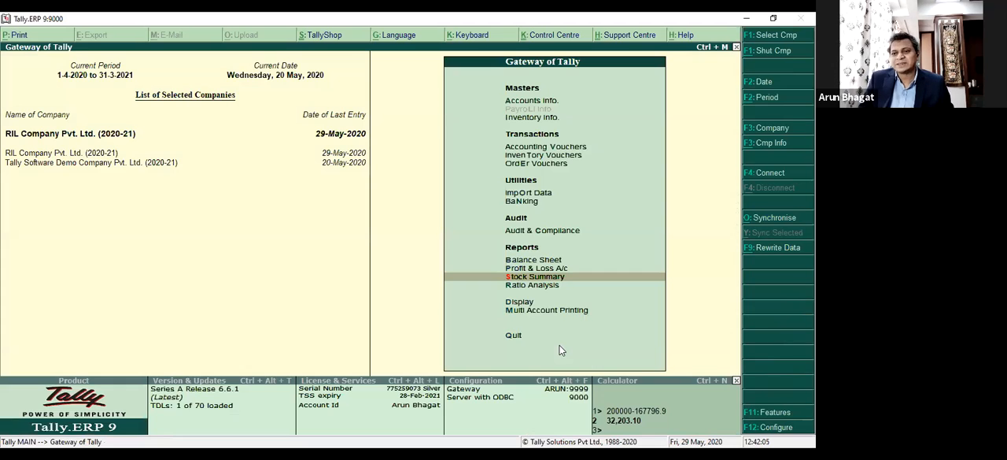
Start a new purchase voucher in the accounting vouchers.
key(Up)
key(Up)
key(Up)
key(Up)
key(Up)
key(Up)
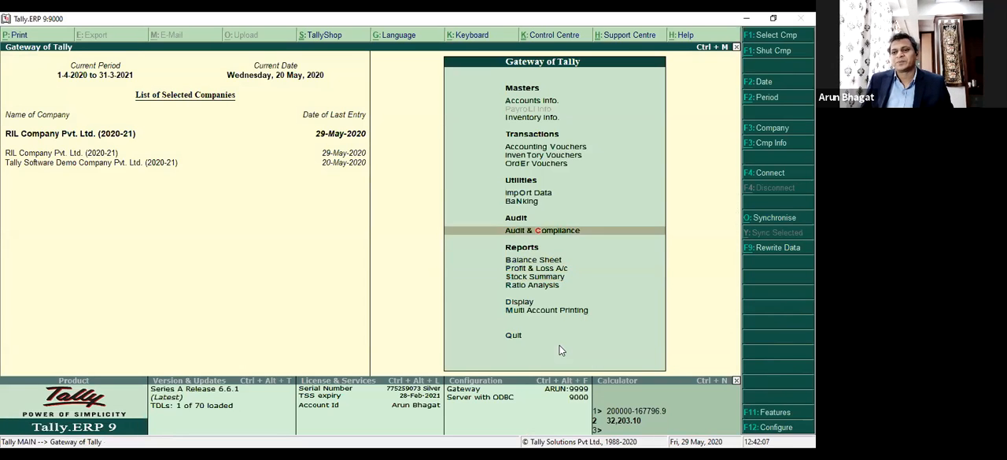
key(Up)
key(Up)
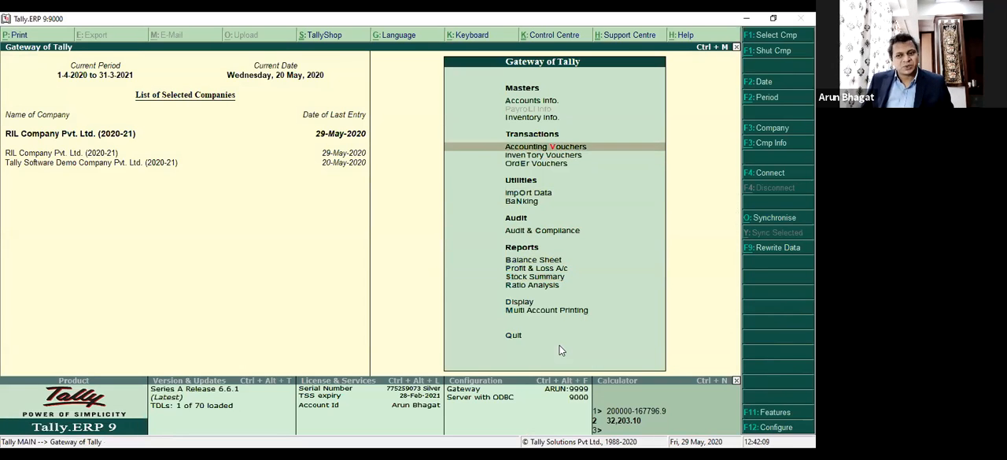
key(Return)
key(F9)
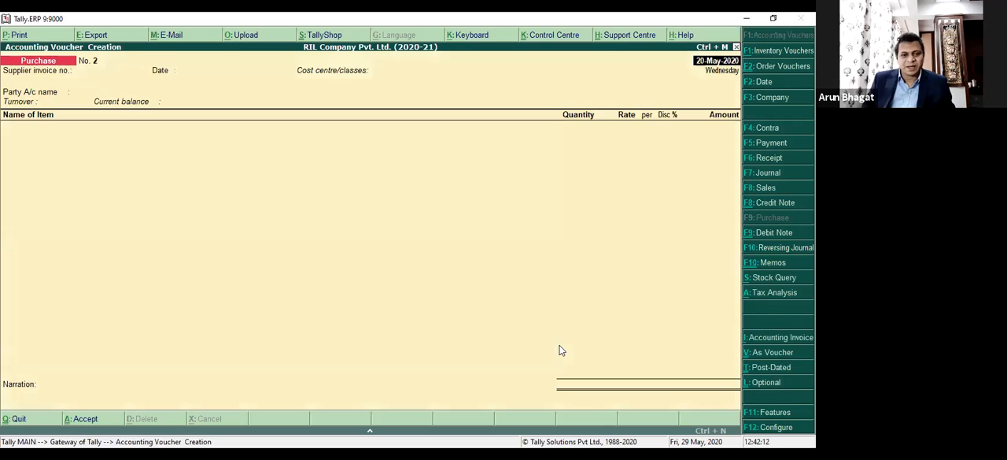
Choose IFJ Suppliers Pvt. Ltd. as the purchase voucher's party account and accept the party details.
key(Return)
key(Return)
key(Return)
key(Down)
key(Down)
key(Down)
key(Down)
key(Down)
key(Down)
key(Down)
key(Down)
key(Down)
key(Up)
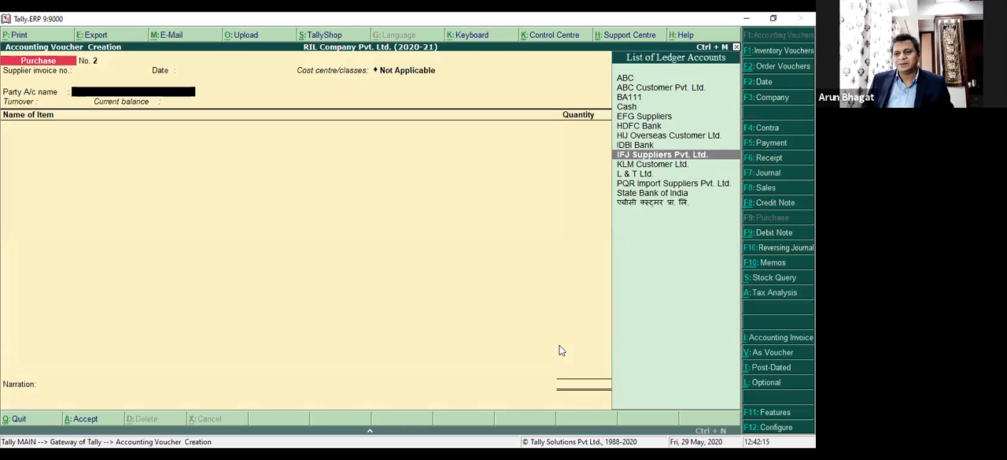
key(Return)
key(ctrl+a)
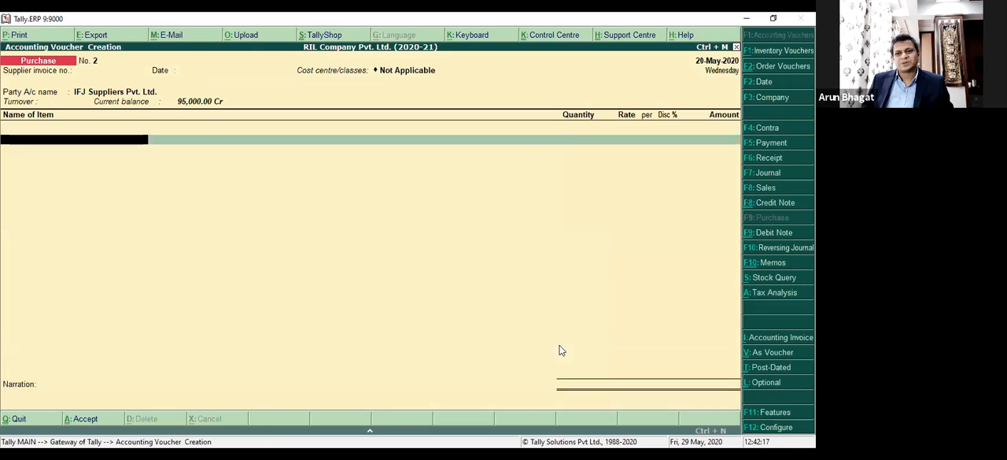
Choose RM - Stk Item - 1 as the item of the purchase voucher.
key(Down)
key(Down)
key(Down)
key(Down)
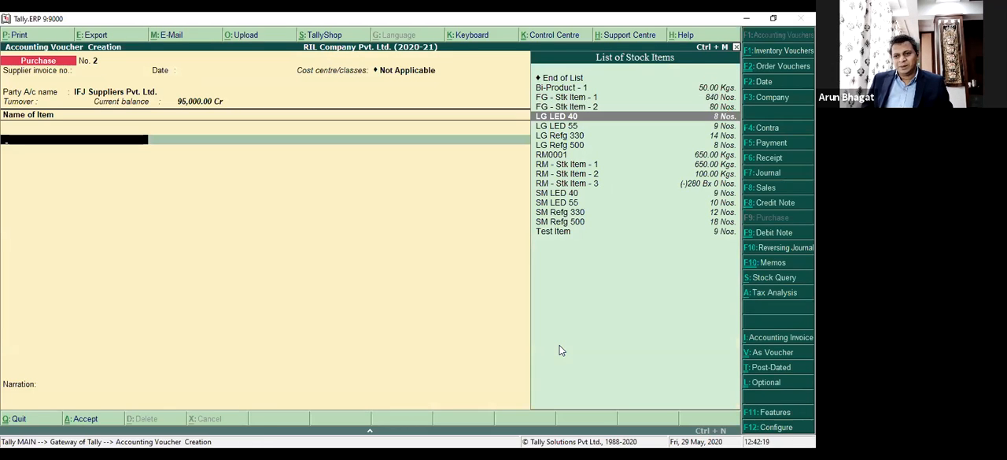
key(Down)
key(Down)
key(Down)
key(Down)
key(Down)
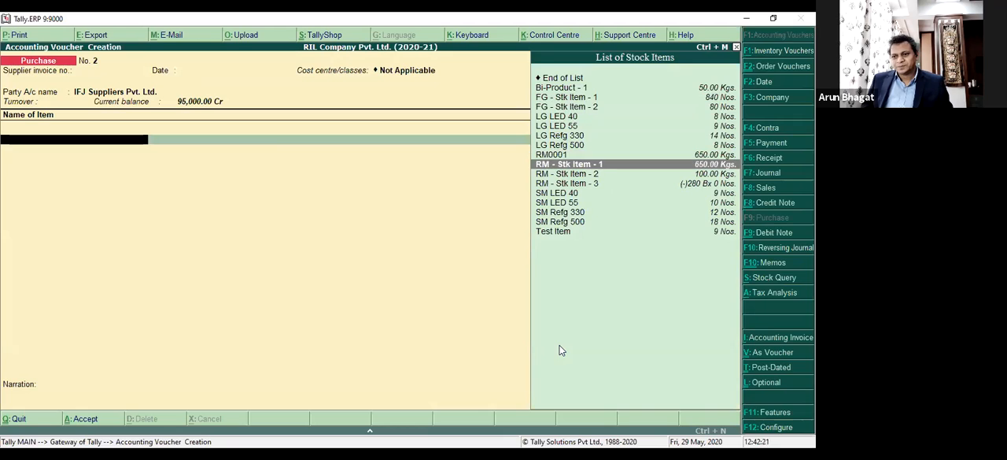
key(Return)
Leave the tracking and order numbers as Not Applicable and allocate the item to the Pune godown.
key(Return)
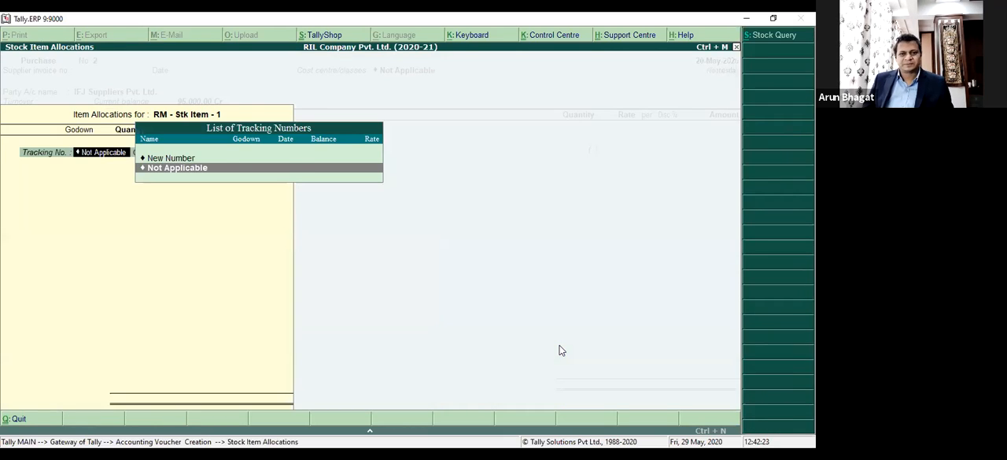
key(Return)
key(Return)
key(BackSpace)
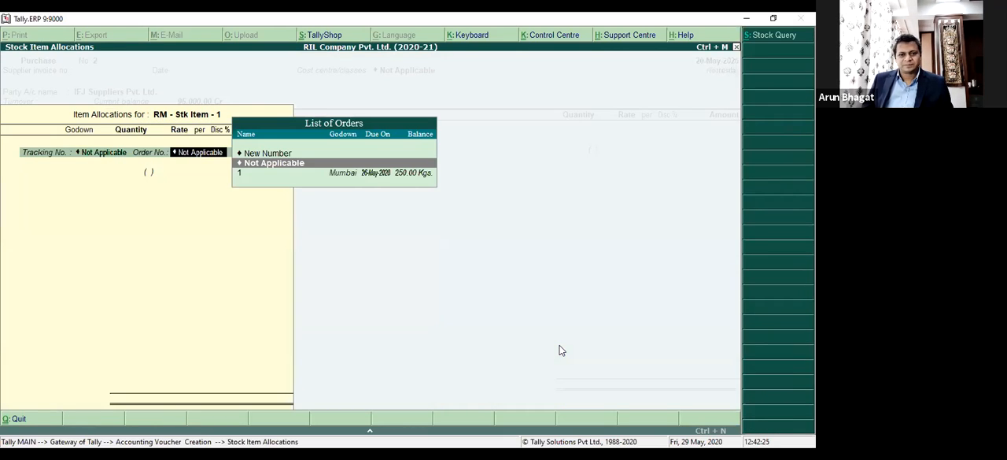
key(Return)
key(Down)
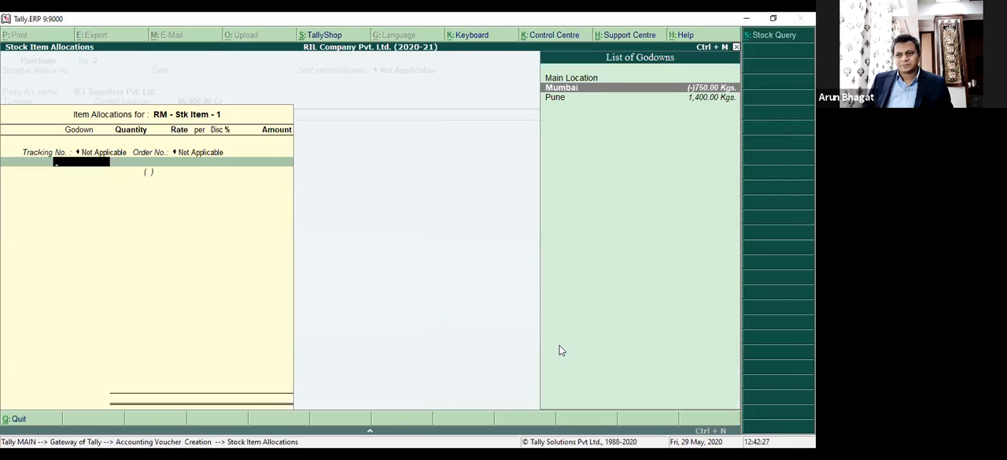
key(Down)
key(Return)
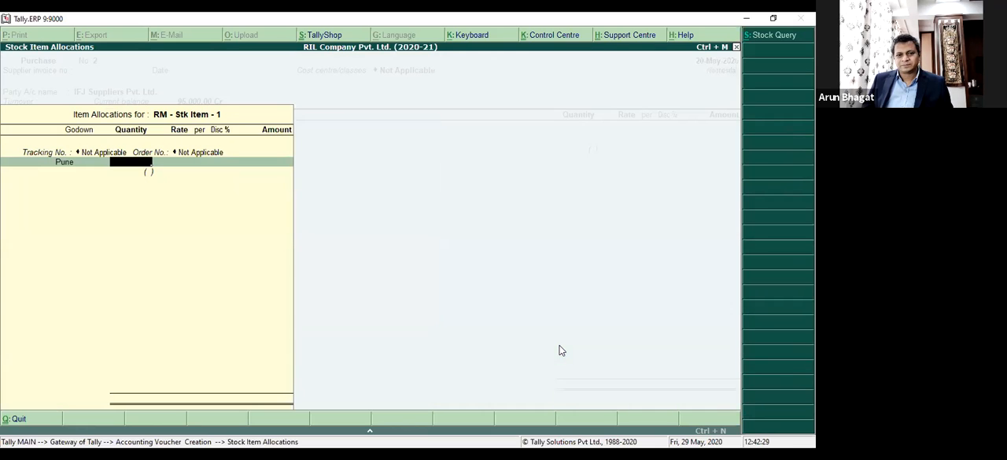
Open the RM - Stk Item - 1 master from the allocation to check its alternate unit conversion, and return to the quantity.
key(BackSpace)
key(BackSpace)
key(BackSpace)
key(BackSpace)
key(ctrl+Return)
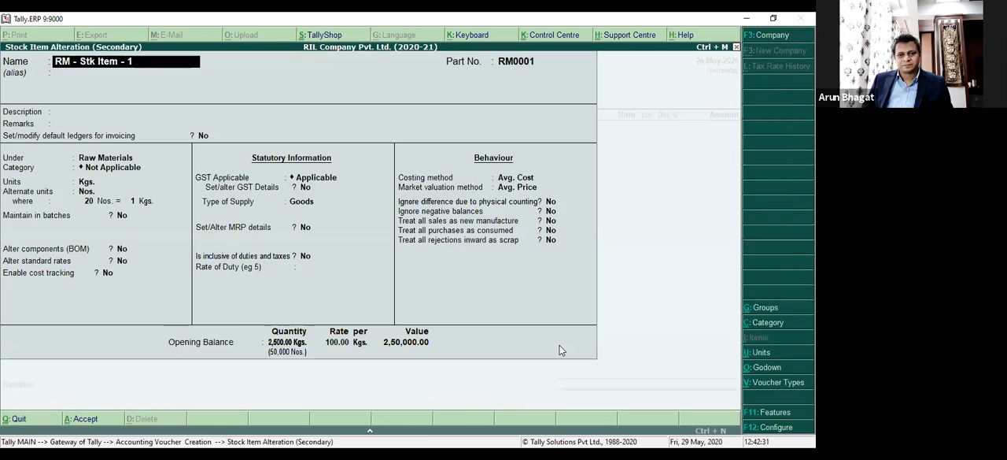
key(Escape)
key(Return)
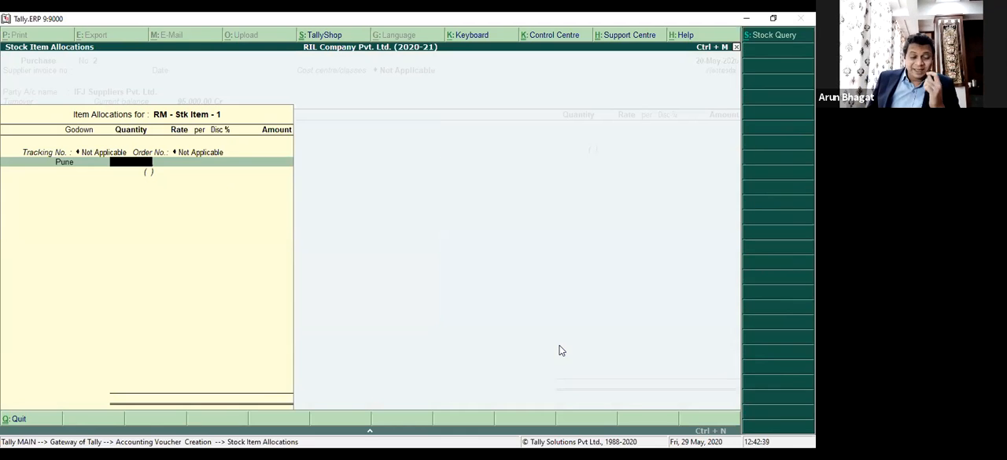
Enter a quantity of 1 Kg for Pune and override its alternate quantity with 19 Nos.
text(1 Kgs)
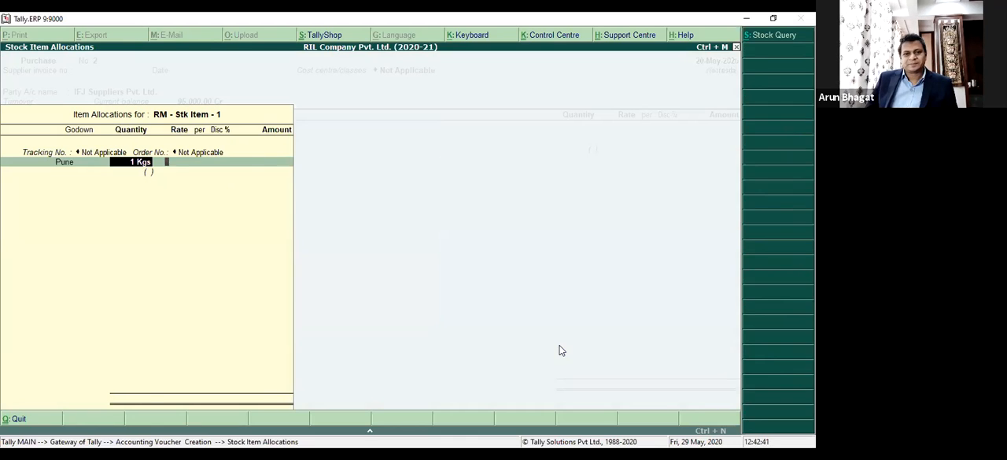
key(Return)
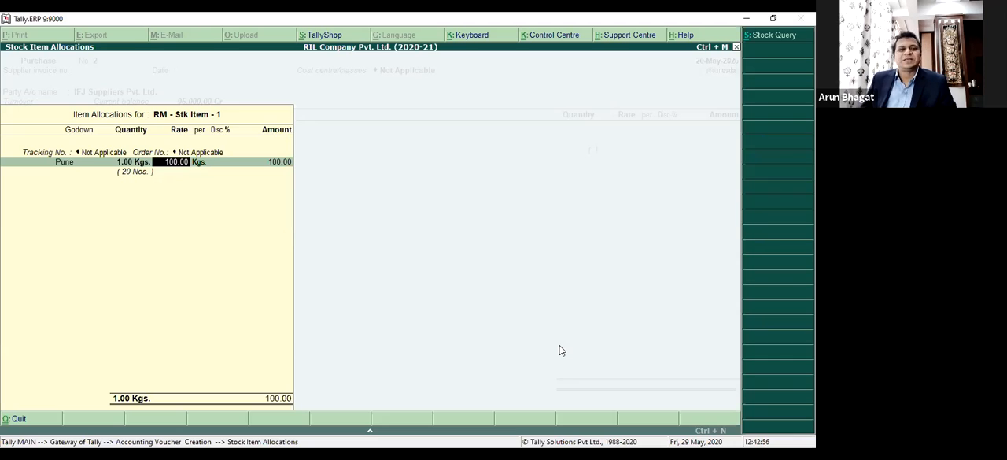
key(BackSpace)
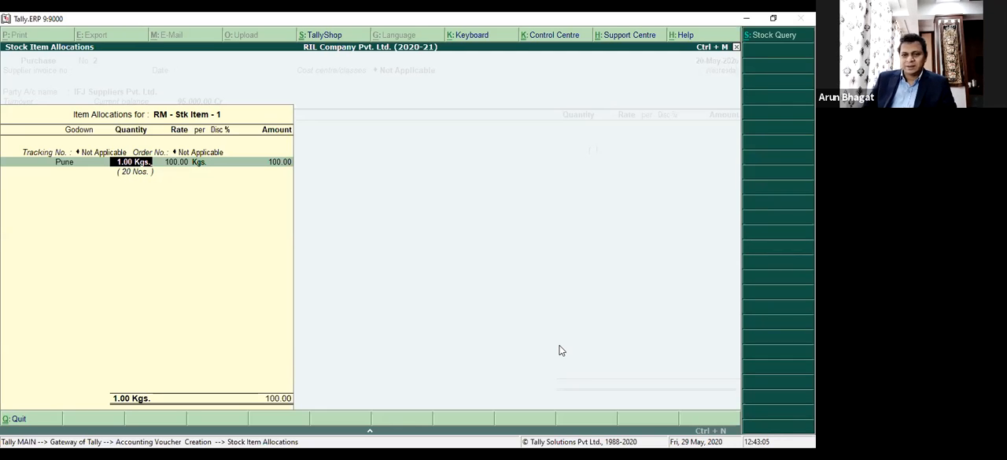
text(-19)
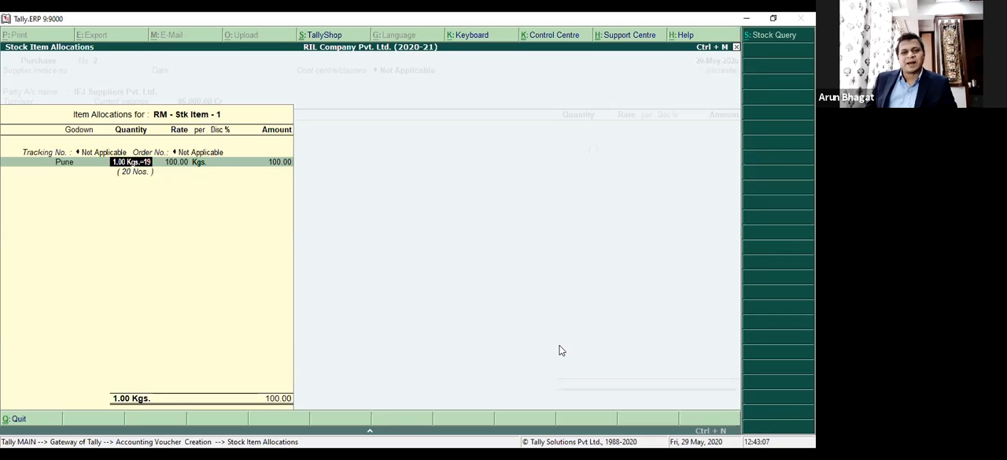
text( Nos)
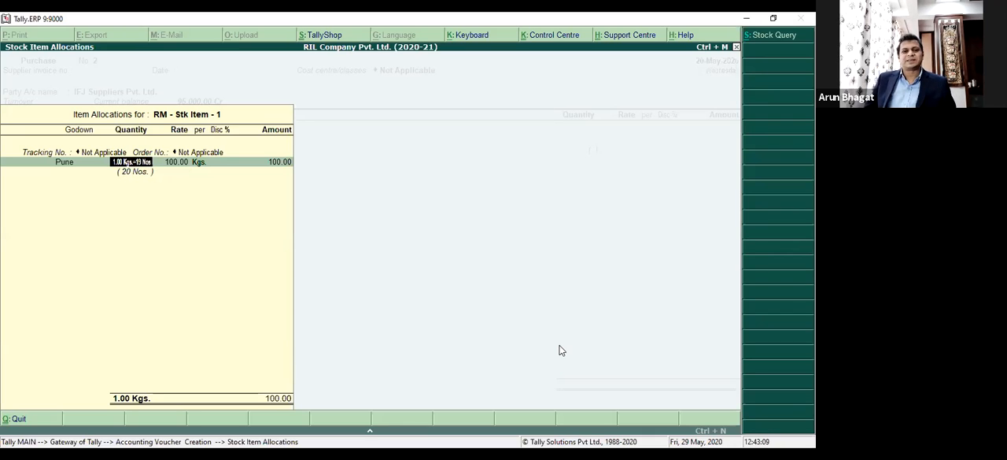
key(Return)
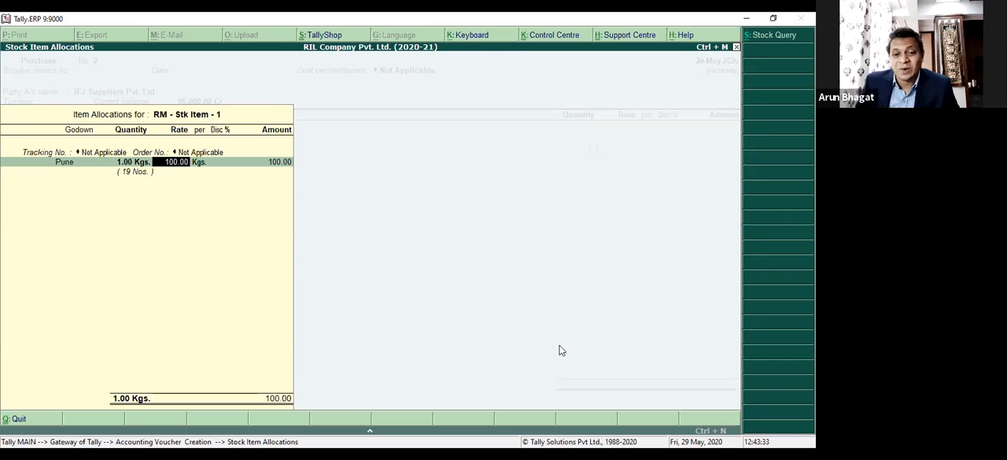
Accept the 100.00 rate, the Pucrhase A/c allocation and the default GST classification details for the item.
key(Return)
key(Return)
key(Return)
key(Return)
key(Return)
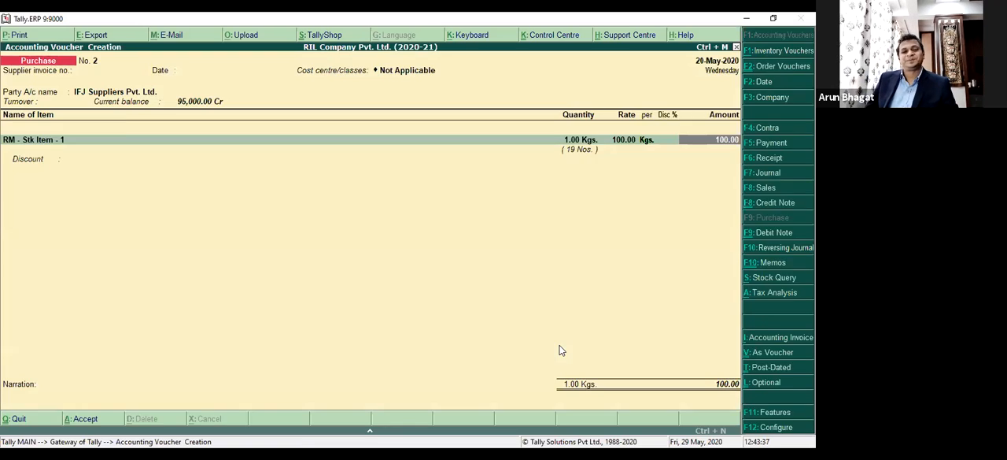
key(Return)
key(Return)
key(Return)
key(Return)
key(Return)
key(Return)
key(Return)
key(Return)
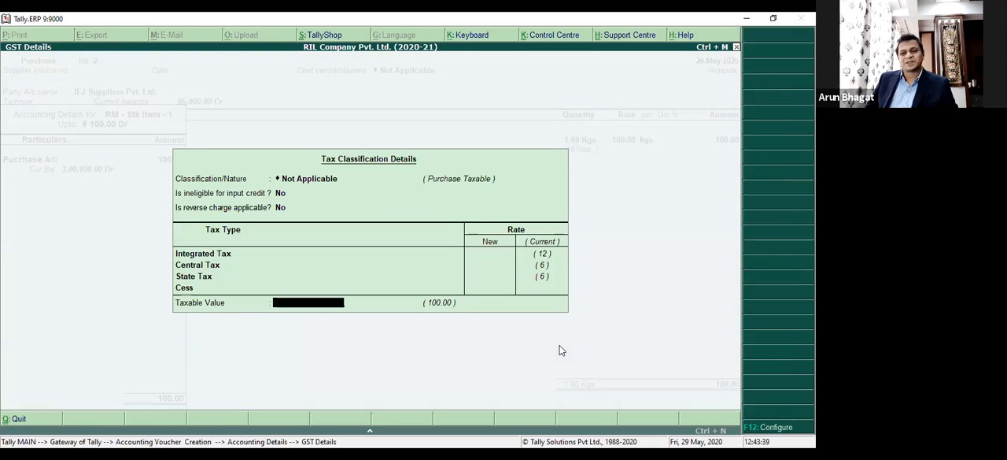
key(Return)
key(Return)
key(Return)
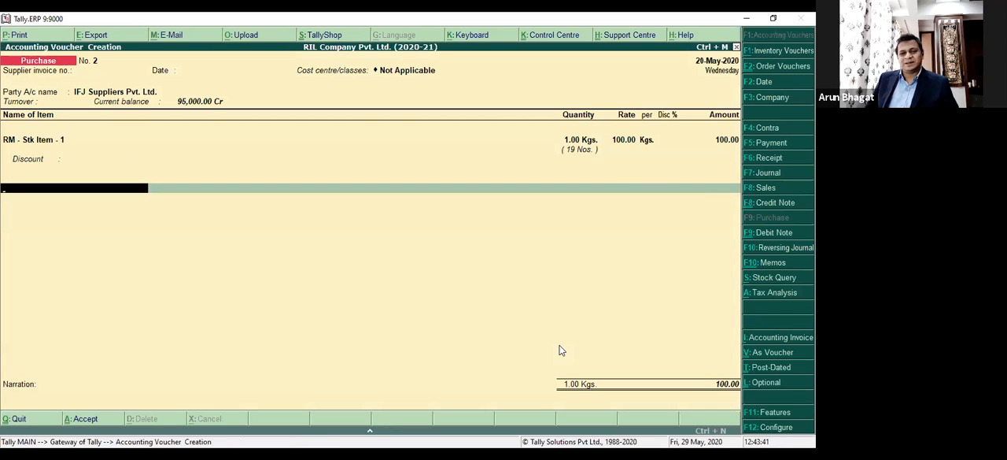
Add the CGST 6% A/c ledger to the purchase voucher with its calculated amount.
text(Cgs)
key(Down)
key(Down)
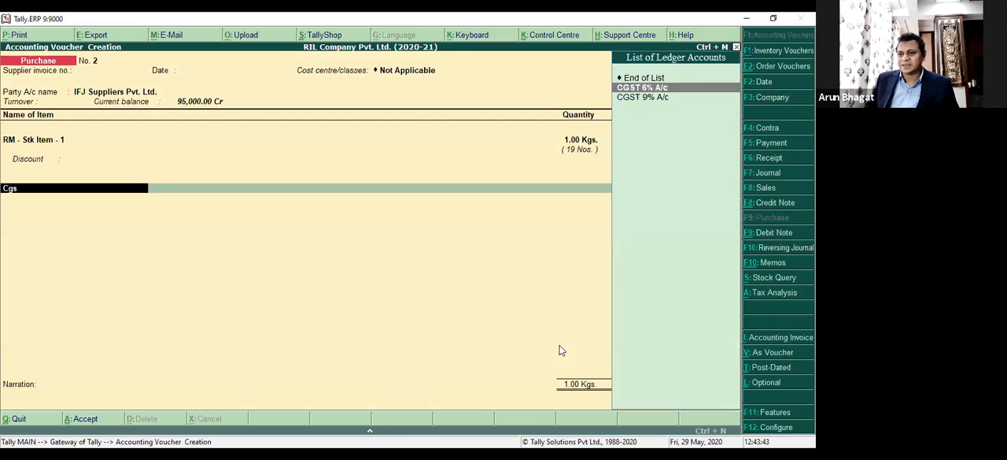
key(Return)
key(BackSpace)
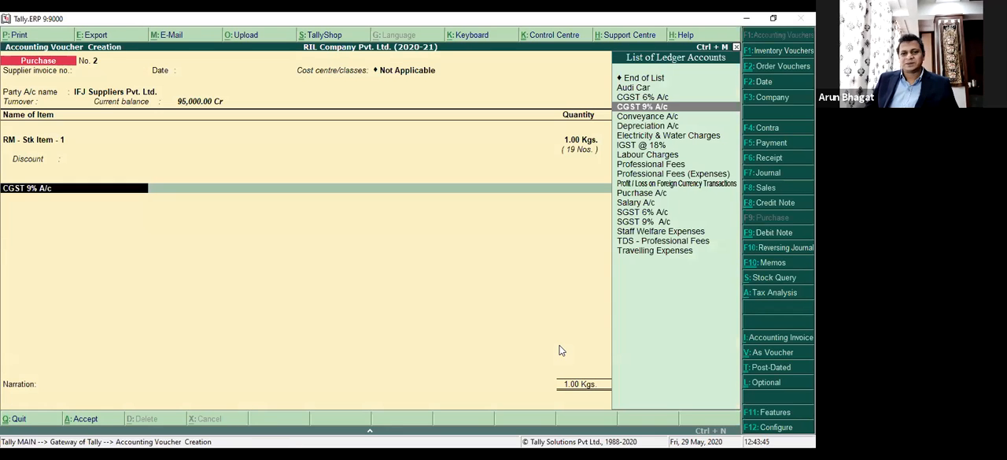
key(Up)
key(Return)
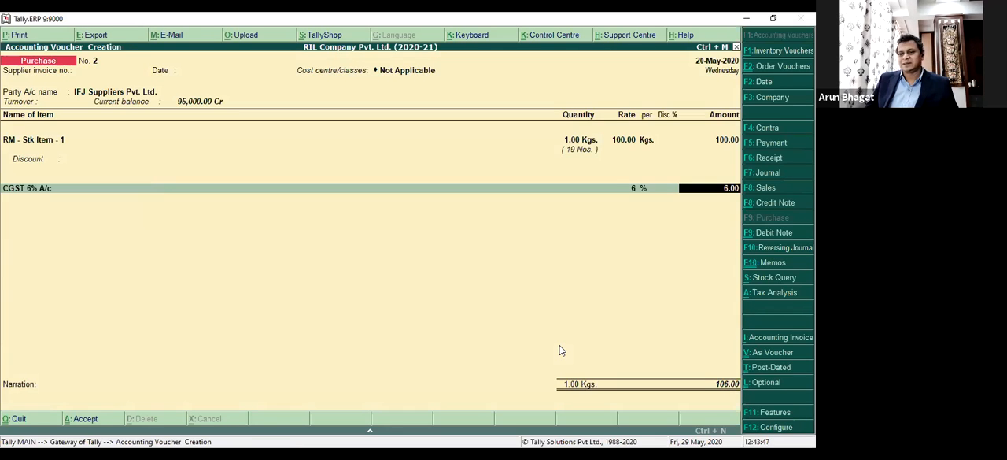
key(Return)
Add the SGST 6% A/c ledger to the purchase voucher and finish the ledger entries.
text(Sgs)
key(Return)
key(Return)
key(Return)
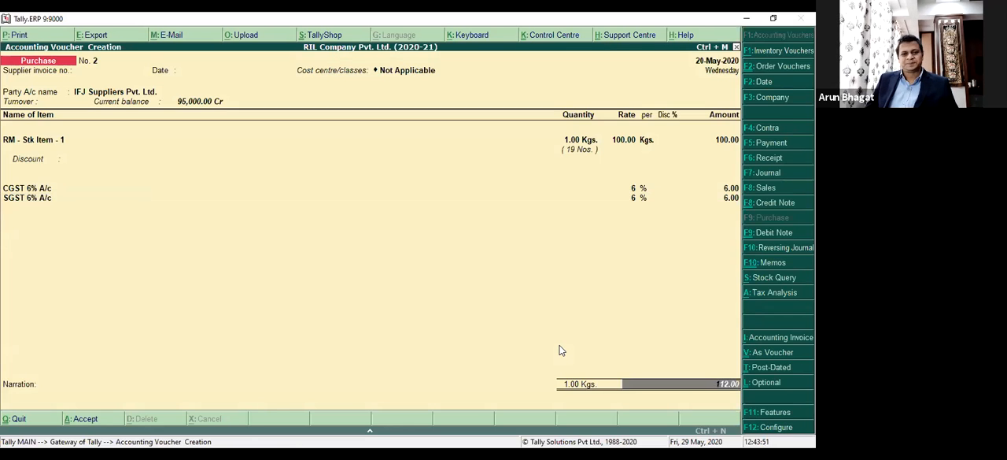
Save the purchase voucher and quit voucher creation to the Gateway of Tally.
key(Return)
key(Return)
key(Return)
key(Return)
key(Return)
key(Return)
key(Return)
key(Return)
key(Escape)
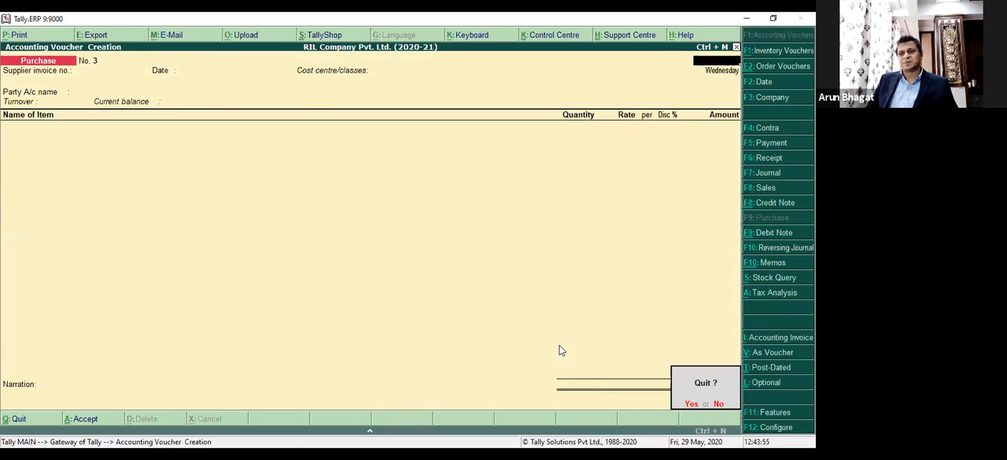
key(y)
Open the Stock Summary and set Show using Alternate Units to Yes in its configuration.
key(Down)
key(Down)
key(Down)
key(Down)
key(Down)
key(Down)
key(Down)
key(Down)
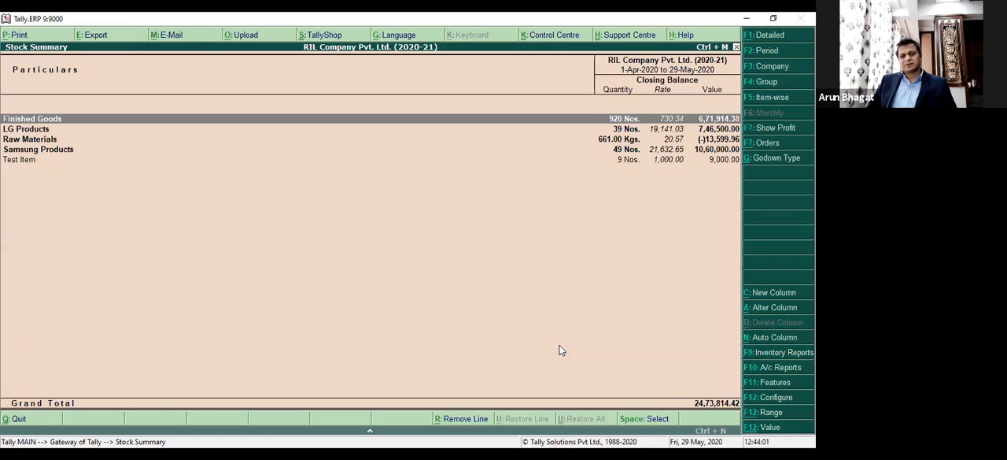
key(F12)
key(Down)
key(Down)
key(Down)
key(Down)
key(Down)
key(Down)
key(Down)
key(Down)
key(Down)
key(Down)
key(Down)
key(Down)
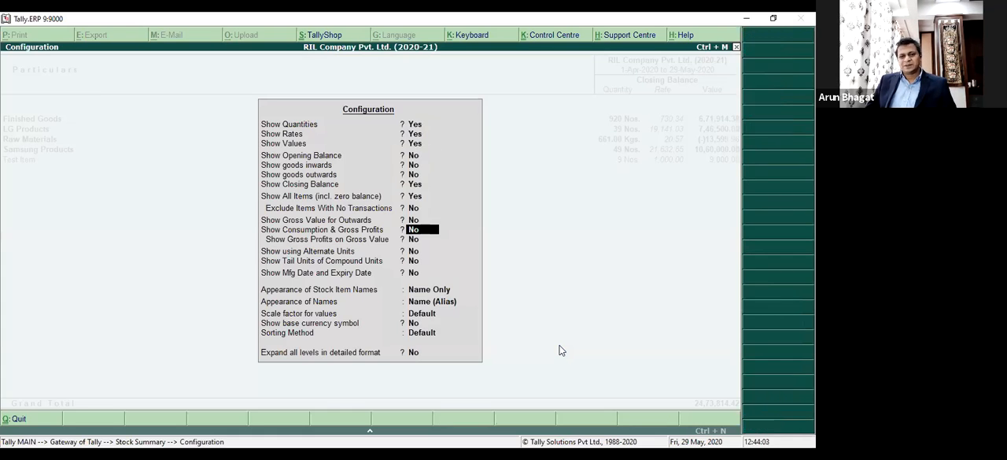
key(Up)
text(y)
key(Return)
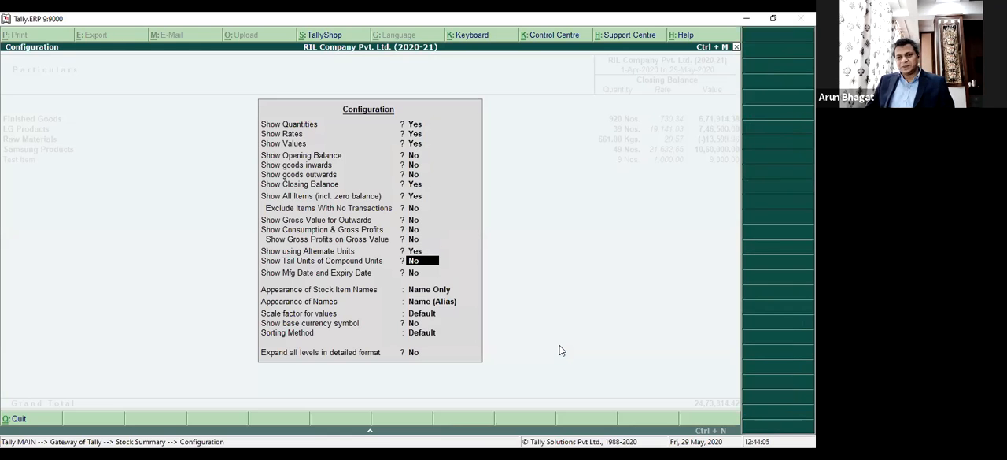
key(ctrl+a)
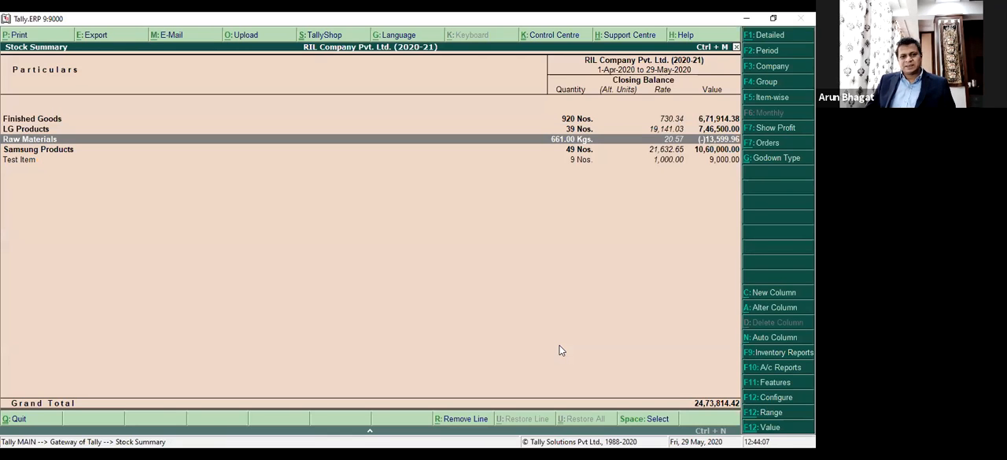
Show the Stock Summary in detailed format and select RM - Stk Item - 1 under Raw Materials.
key(alt+F1)
key(Down)
key(Down)
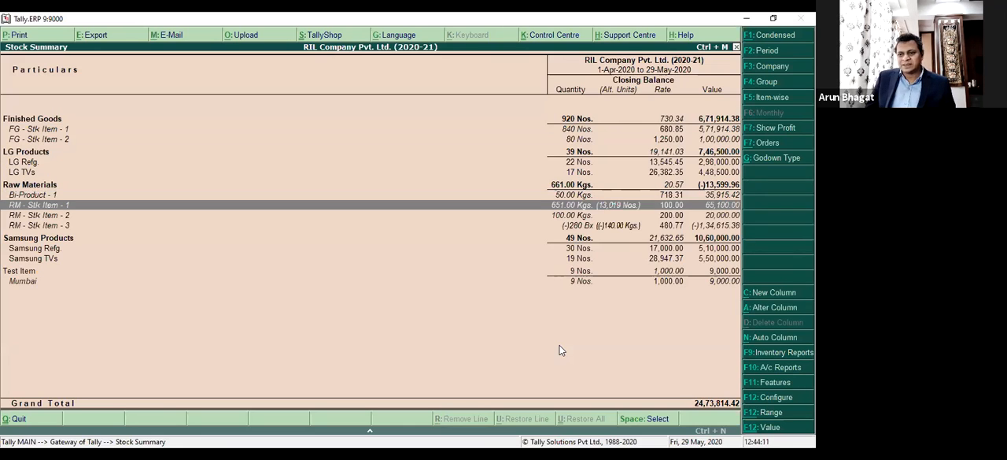
Examine the main and alternate quantities in the May vouchers of RM - Stk Item - 1, and return to the Stock Summary.
key(Return)
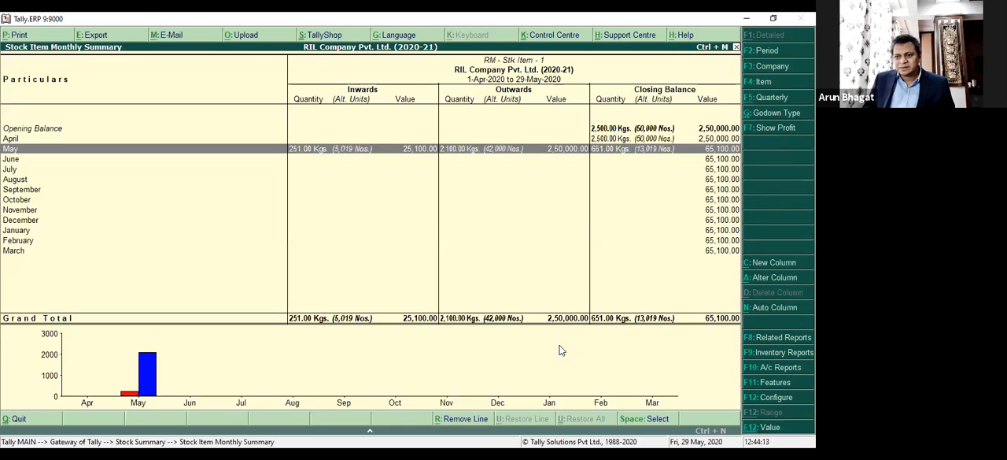
key(Return)
key(Down)
key(Down)
key(Down)
key(Down)
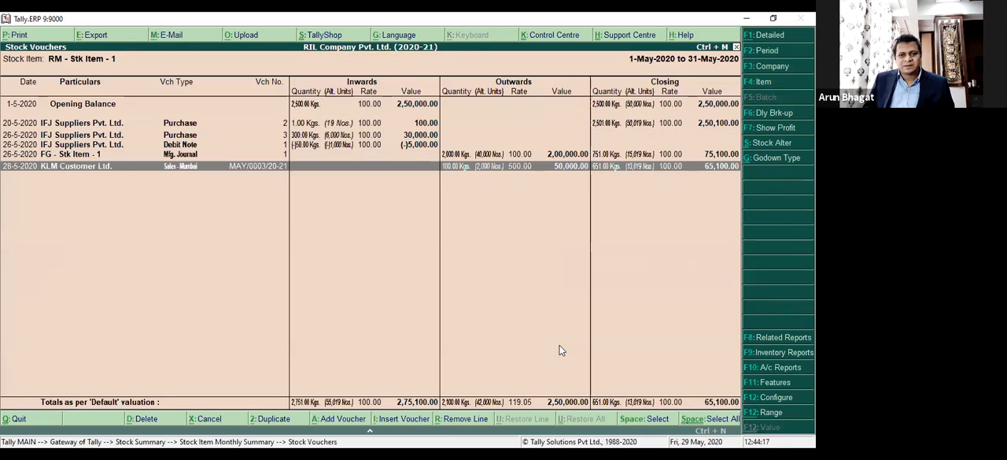
key(Up)
key(Up)
key(Up)
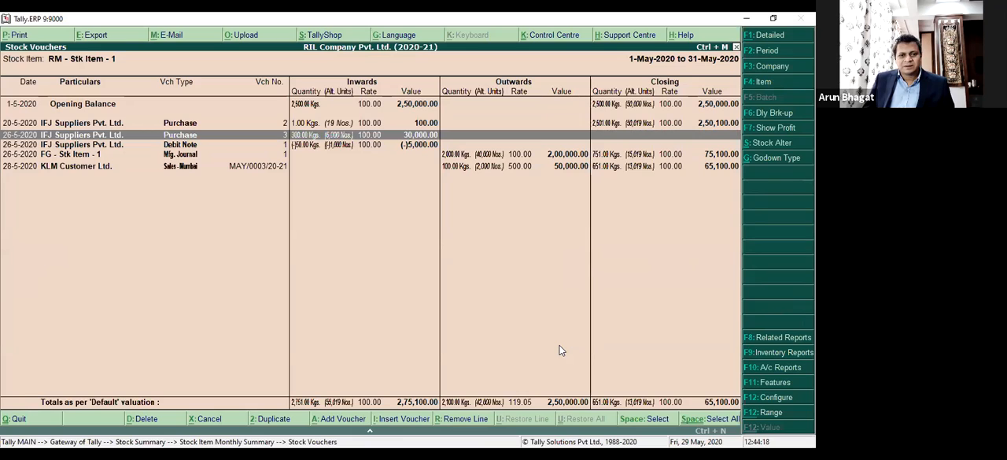
key(Up)
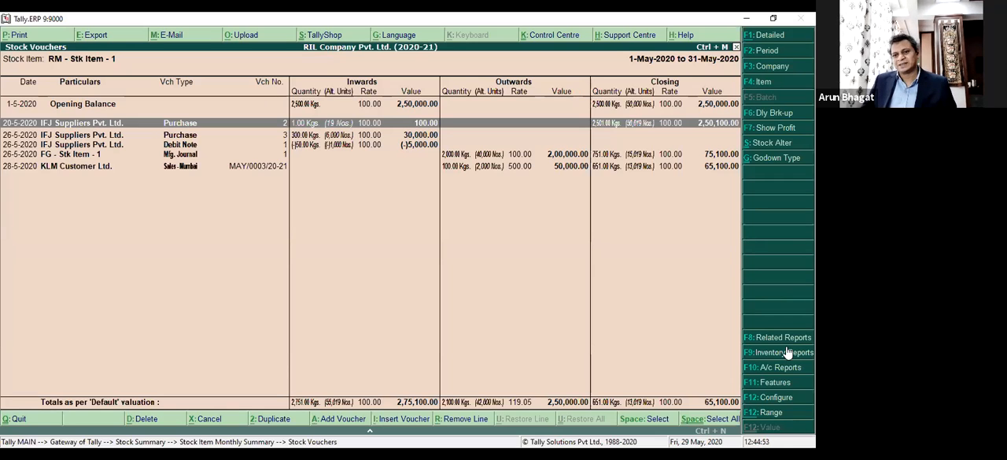
key(Escape)
key(Escape)
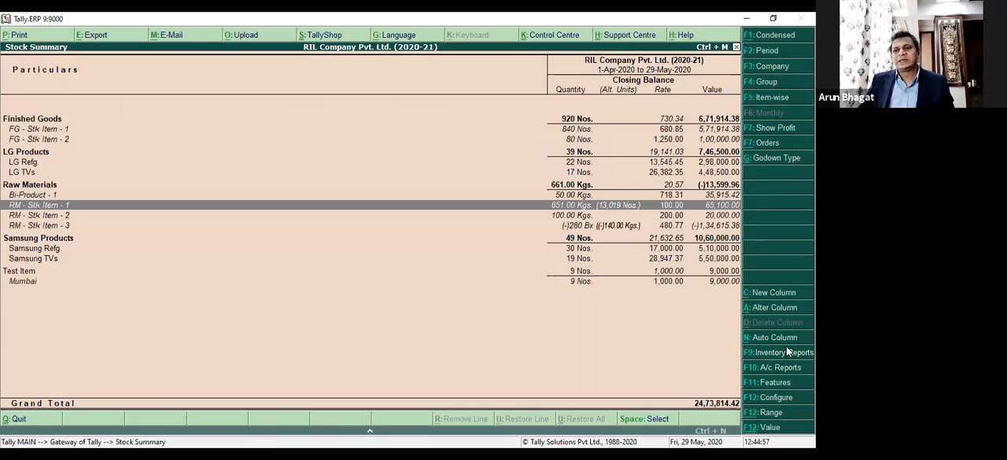
Set Show Tail Units of Compound Units to Yes for the Stock Summary and select RM - Stk Item - 3.
key(F12)
key(Return)
key(Return)
key(Return)
key(Return)
key(Return)
key(Return)
key(Return)
key(Return)
key(Return)
key(Return)
key(Return)
key(Return)
key(Return)
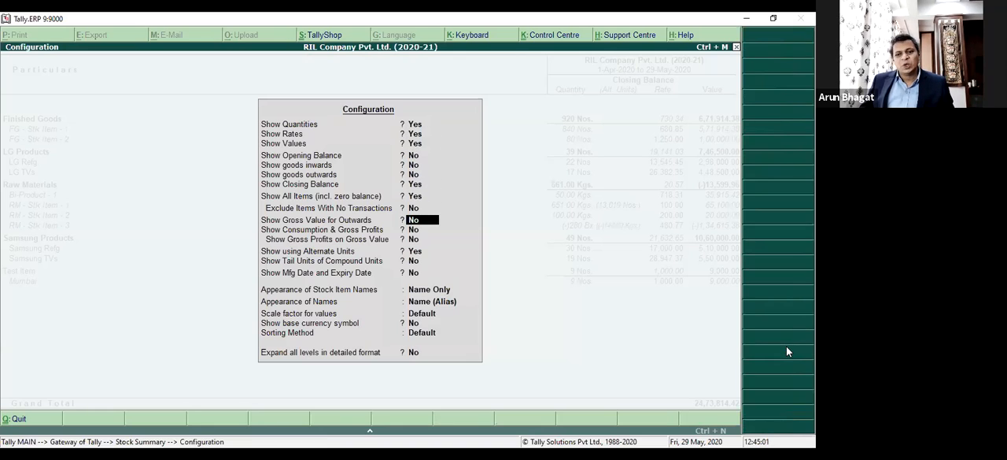
text(y)
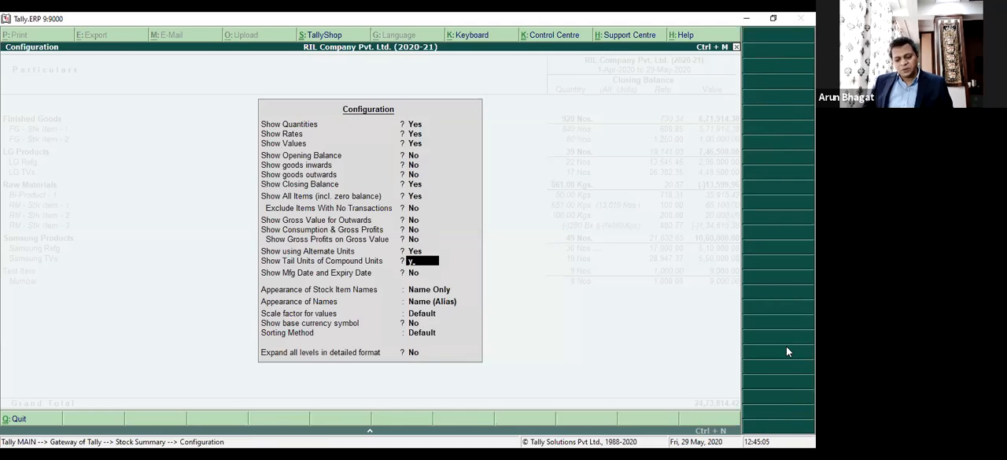
key(ctrl+a)
key(Down)
key(Down)
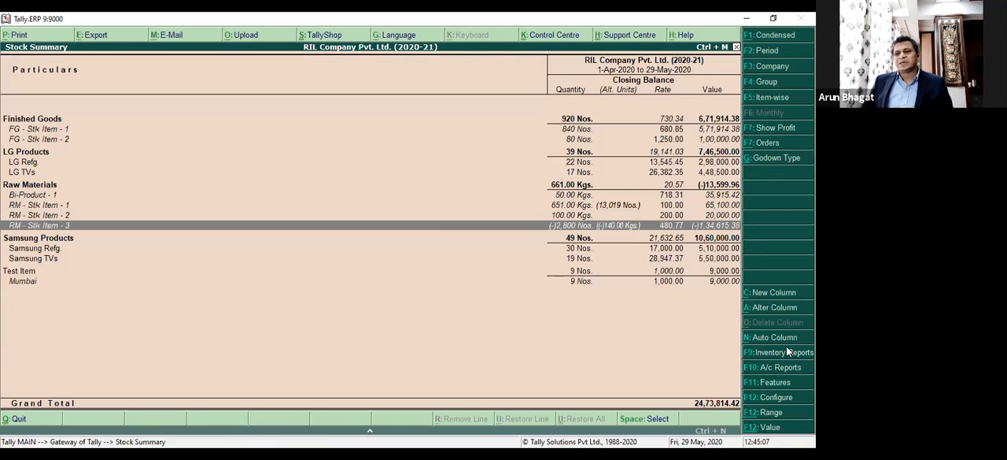
Compare the quantities, units and alternate units of the stock items in the detailed Stock Summary.
key(Up)
key(Up)
key(Up)
key(Up)
key(Up)
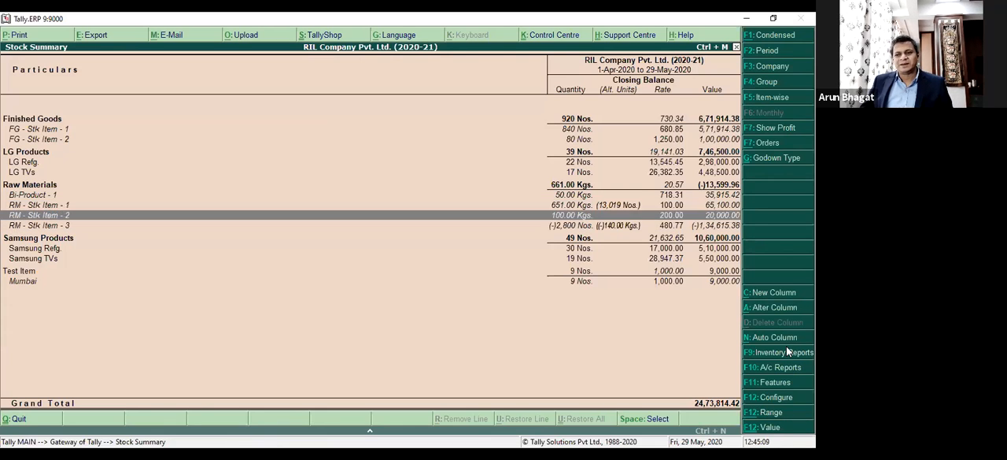
key(Down)
key(Down)
key(Down)
key(Down)
key(Down)
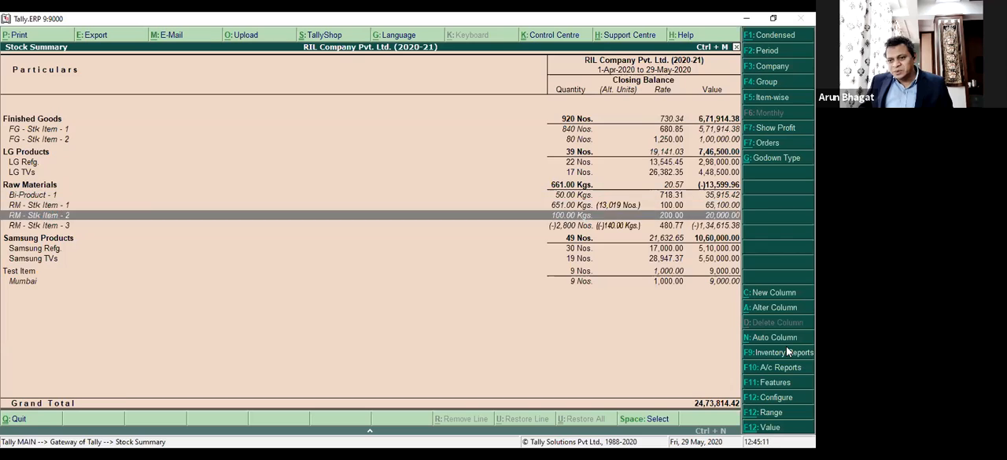
key(Up)
key(Up)
key(Up)
key(Up)
key(Up)
key(Up)
key(Up)
key(Up)
key(Up)
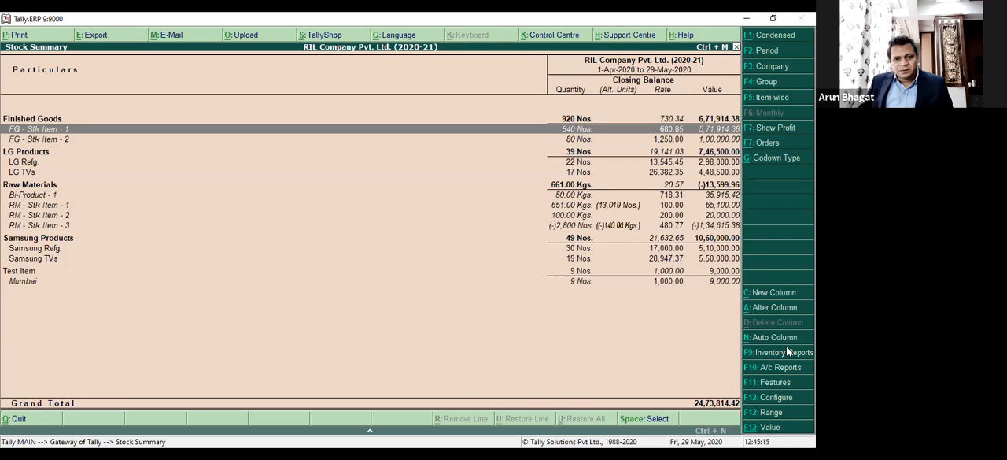
Review the main unit, alternate unit and opening balance in the RM - Stk Item - 3 master, and return to the Stock Summary.
key(ctrl+Return)
key(Escape)
key(Return)
key(Down)
key(Down)
key(Down)
key(Down)
key(Down)
key(Down)
key(Down)
key(Down)
key(Down)
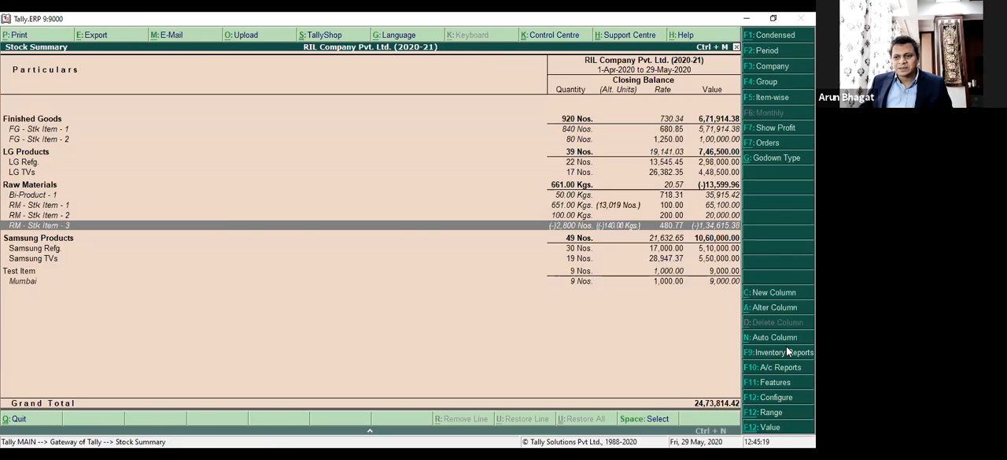
key(ctrl+Return)
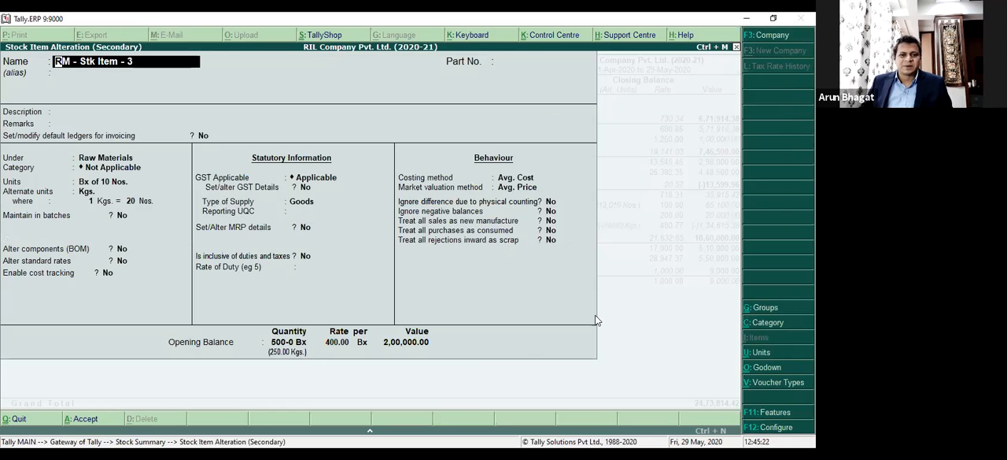
key(Escape)
key(y)
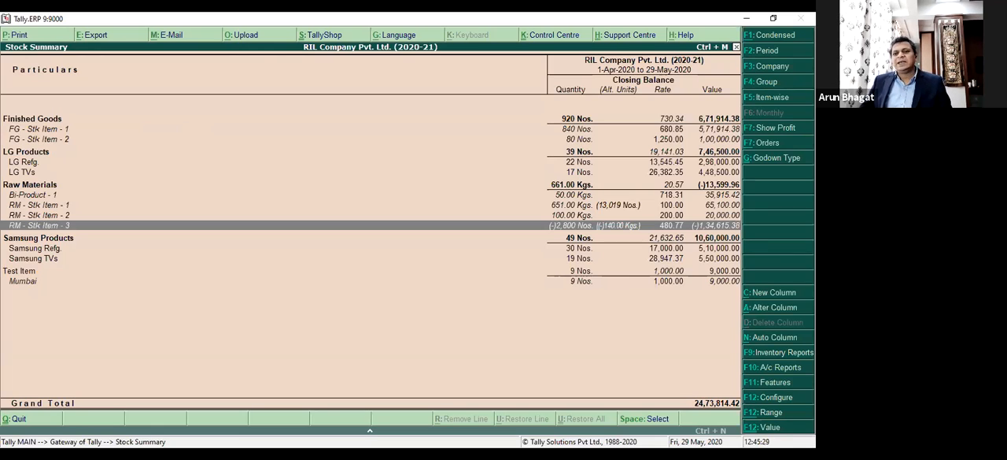
key(ctrl+Return)
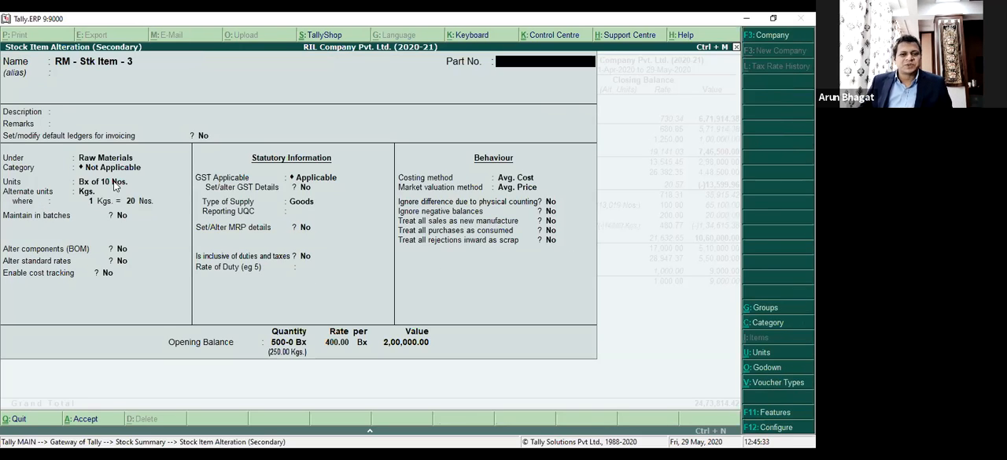
key(Escape)
key(Return)
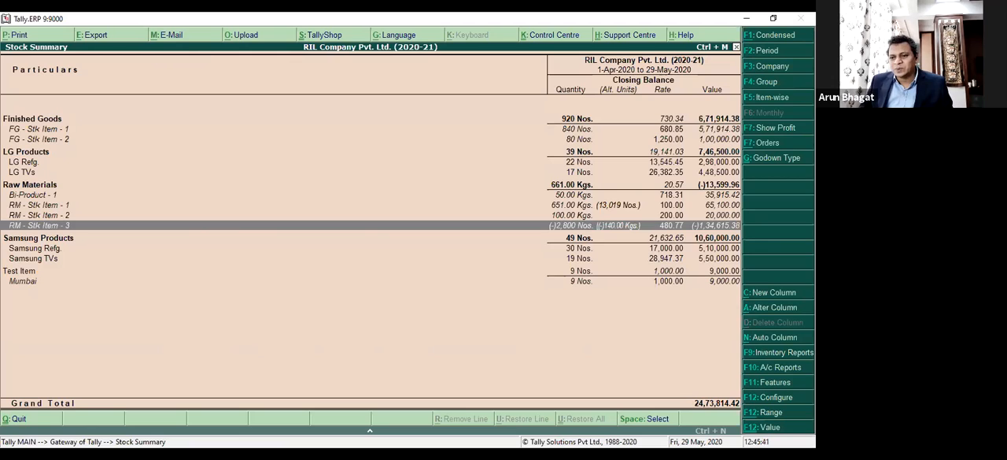
Set the opening balance of RM - Stk Item - 3 to 1000 Bx and its Mumbai godown allocation to 900 Bx at 400.00.
key(ctrl+Return)
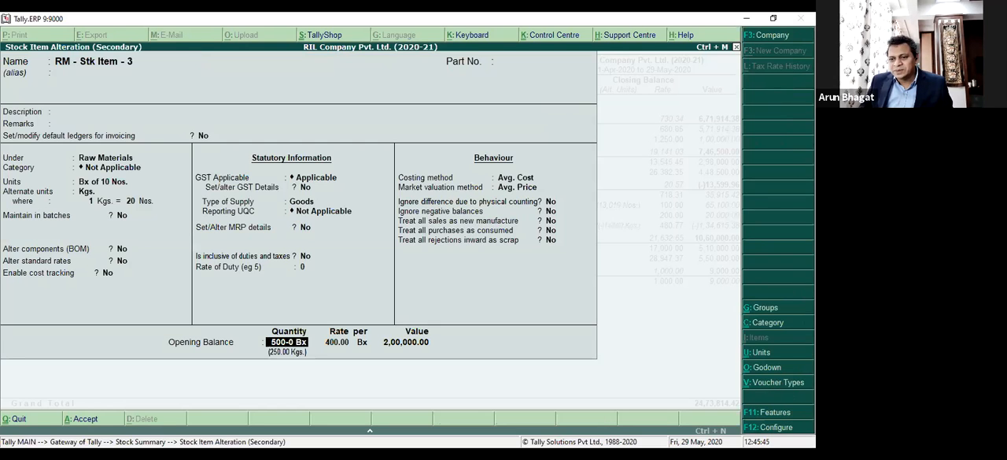
text(1000)
key(Return)
key(Return)
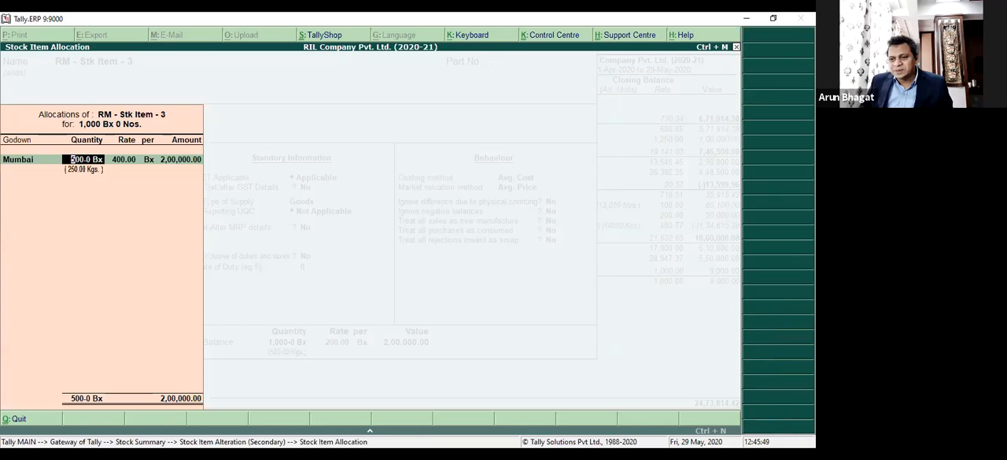
key(Return)
key(BackSpace)
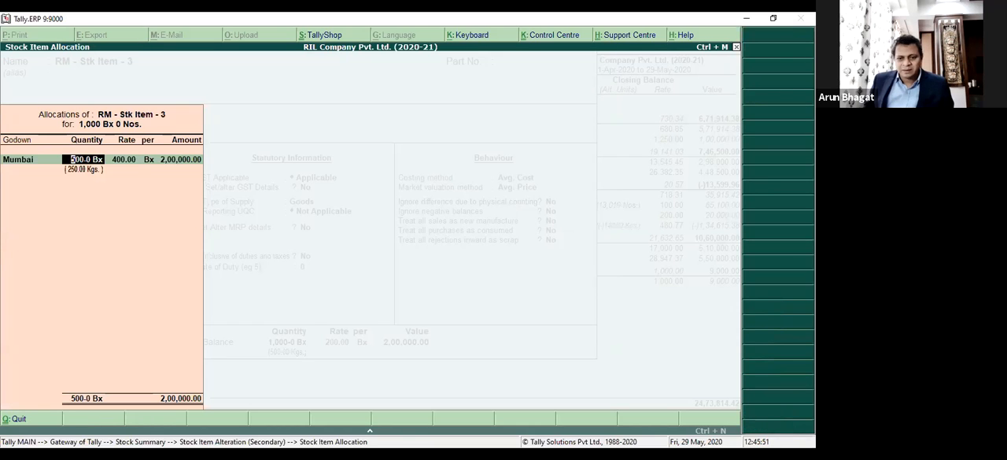
text(900)
key(Return)
key(Return)
key(Return)
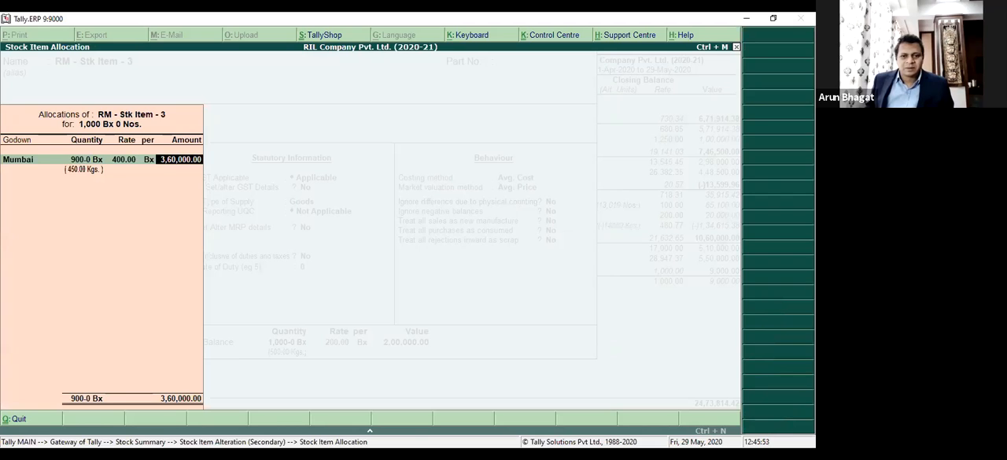
Allocate the remaining 100 Bx of RM - Stk Item - 3 to the Pune godown at 400.00 per Bx, and save the item.
key(Down)
key(Down)
key(Return)
key(Return)
text(400)
key(Return)
key(Return)
key(Return)
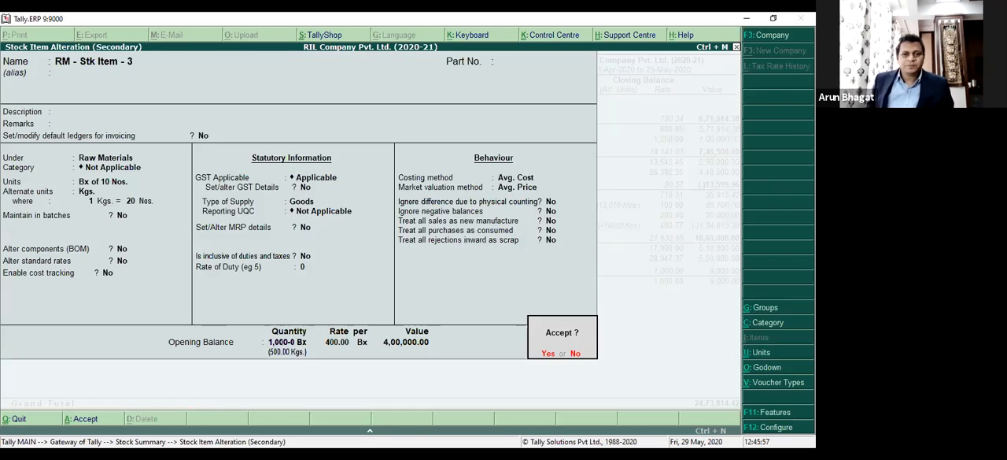
key(Return)
Set Show Tail Units of Compound Units to No in the Stock Summary configuration.
key(Down)
key(Down)
key(Down)
key(Down)
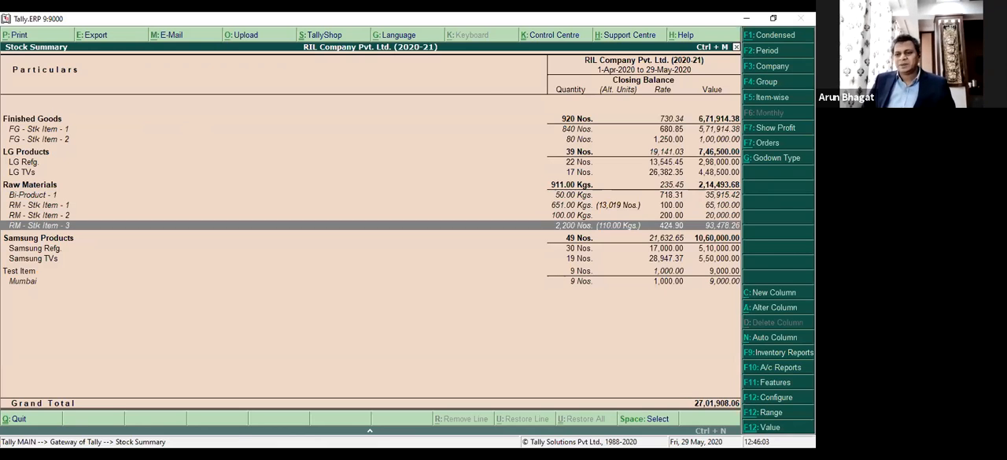
key(Return)
key(Escape)
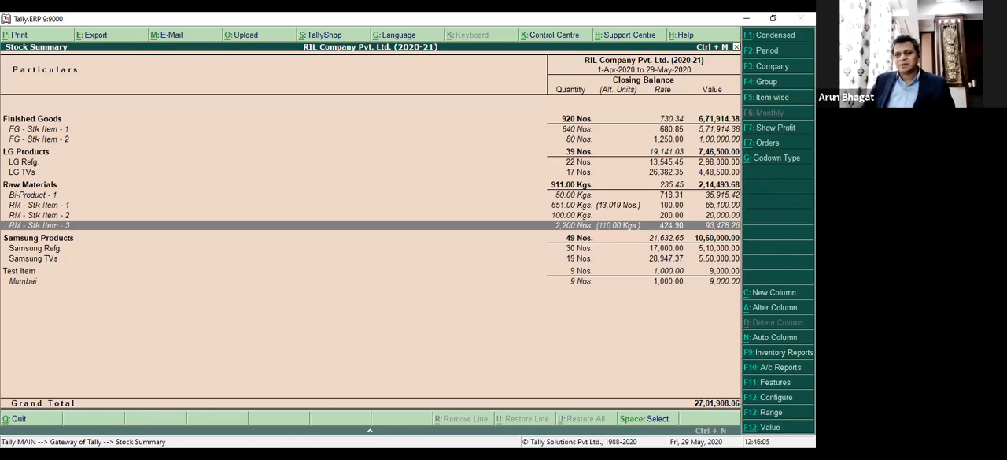
key(F12)
key(Return)
key(Return)
key(Return)
key(Return)
key(Return)
key(Return)
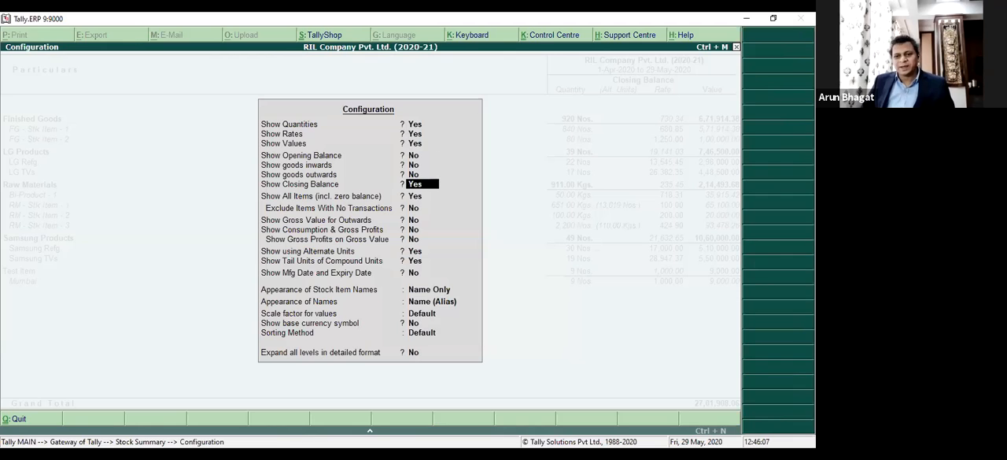
text(n)
key(Return)
key(ctrl+a)
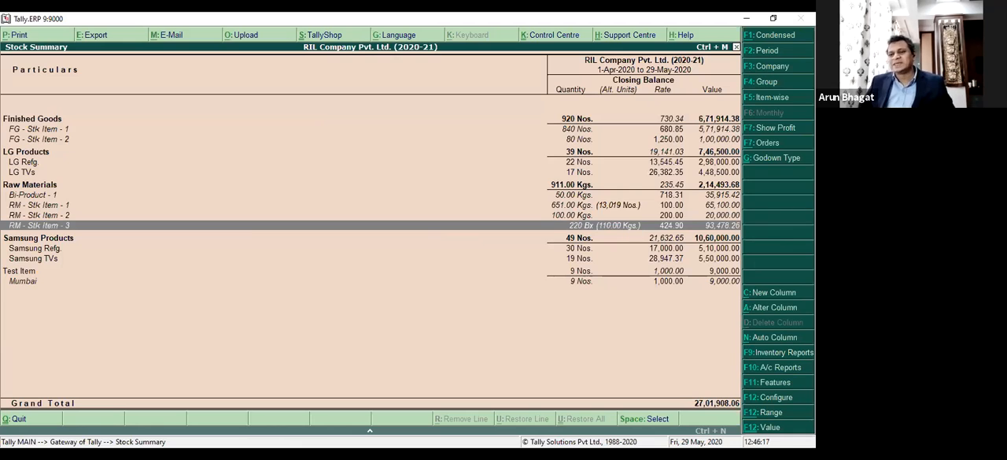
Set Show Mfg Date and Expiry Date to Yes in the Stock Summary configuration.
key(F12)
key(Down)
key(Down)
key(Down)
key(Down)
key(Down)
key(Down)
key(Down)
key(Down)
key(Down)
key(Down)
key(Down)
key(Down)
key(Down)
key(Down)
key(y)
key(Return)
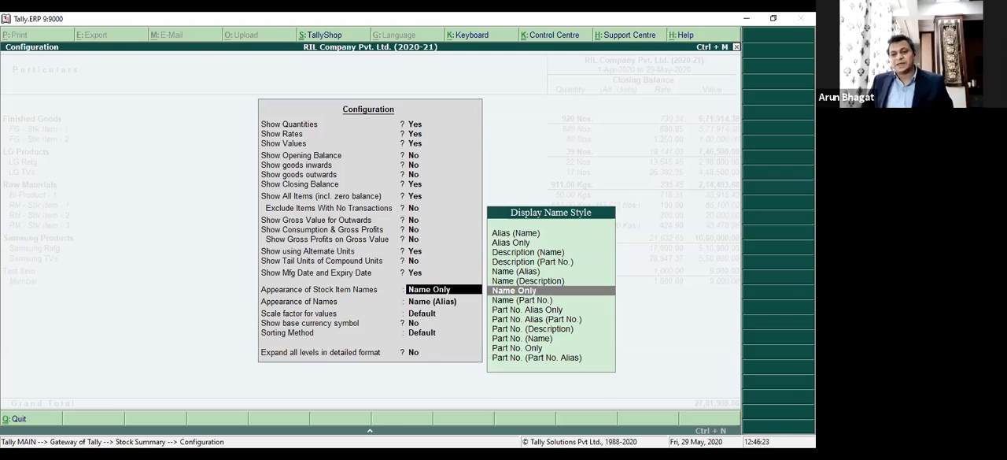
key(ctrl+a)
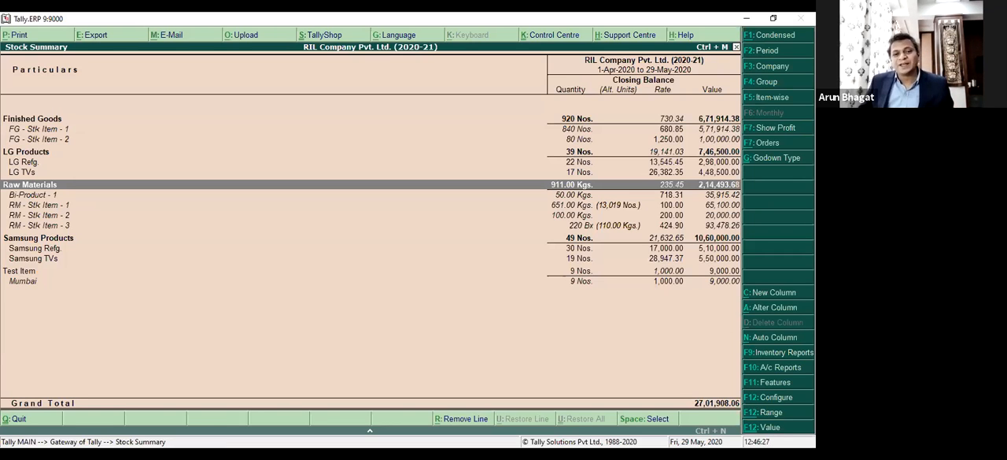
Set Expand all levels in detailed format to Yes for the Stock Summary, and select batch R1130 under Bi-Product - 1.
key(F12)
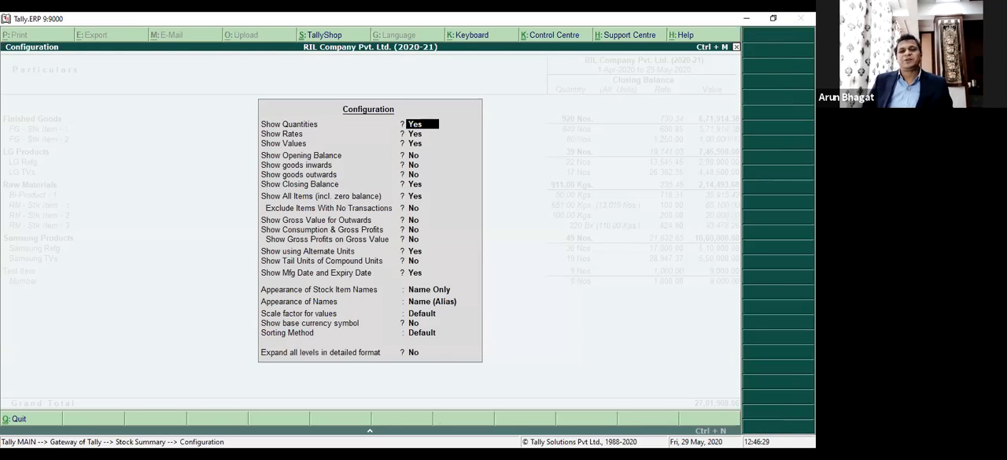
key(Up)
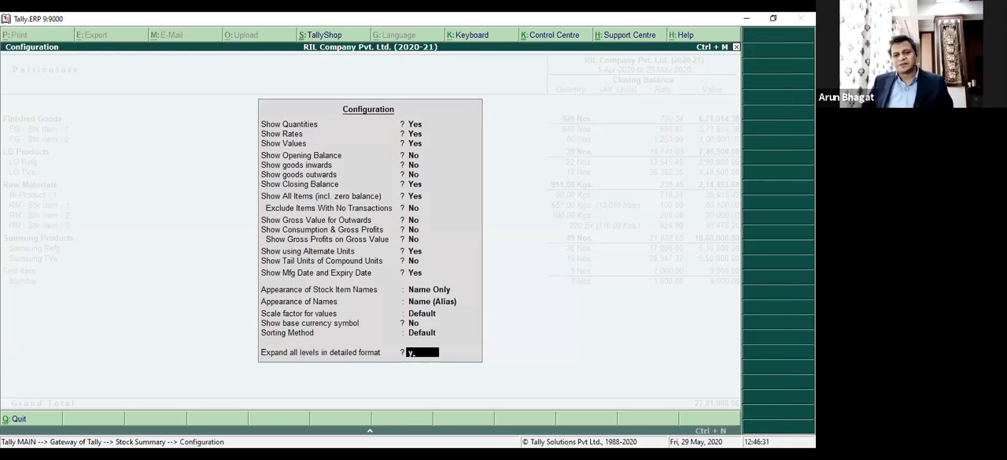
key(ctrl+a)
key(Down)
key(Down)
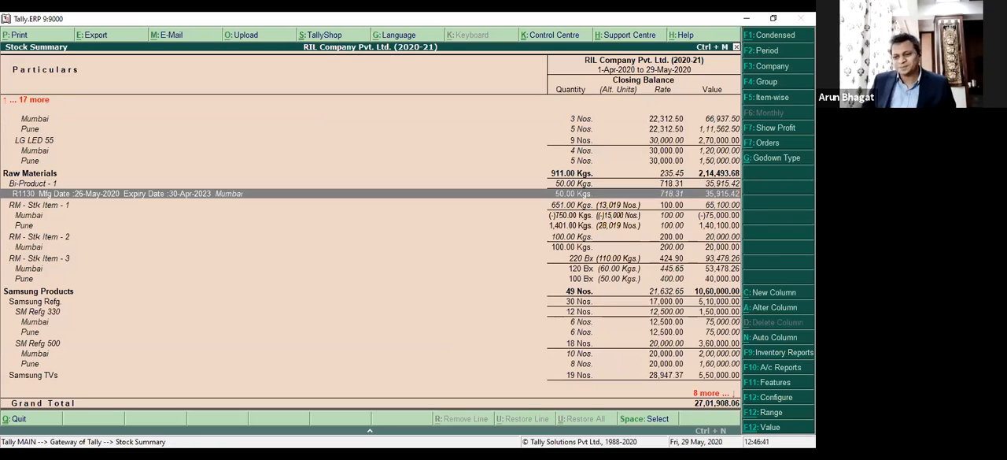
Review the name appearance styles and scale factors offered in the Stock Summary configuration, and leave it without changes.
key(F12)
key(Down)
key(Down)
key(Down)
key(Down)
key(Down)
key(Down)
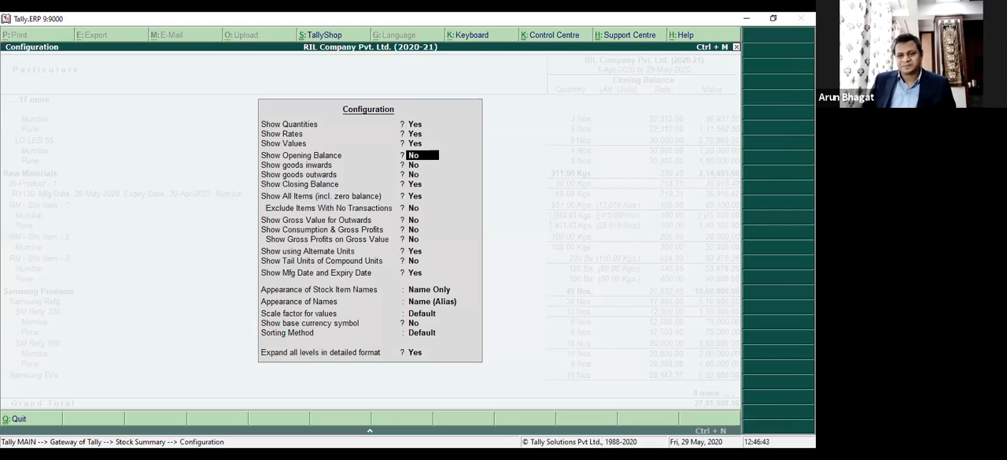
key(Down)
key(Down)
key(Down)
key(Down)
key(Down)
key(Down)
key(Down)
key(Down)
key(Down)
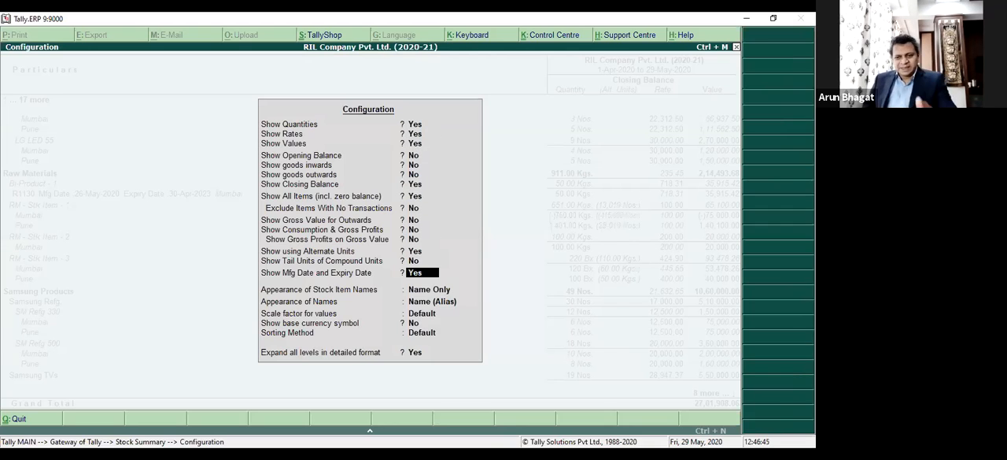
key(Return)
key(Return)
key(Return)
key(Up)
key(Up)
key(Up)
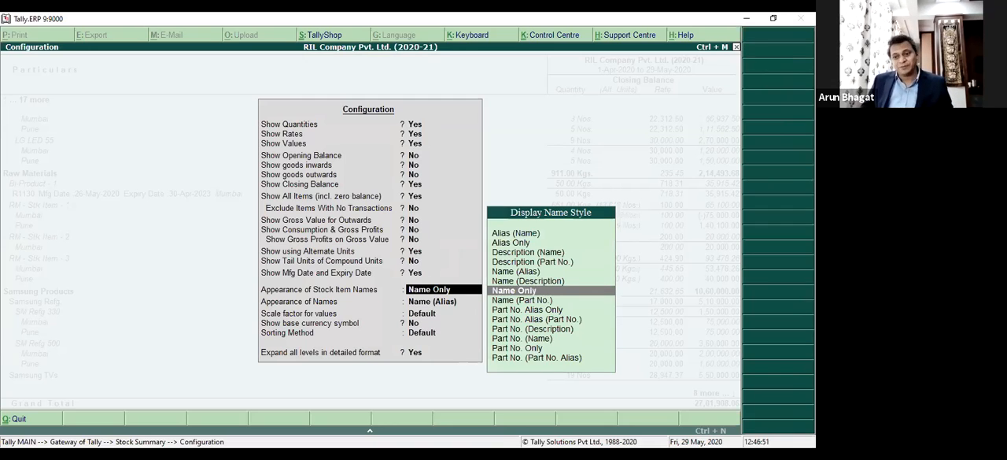
key(Return)
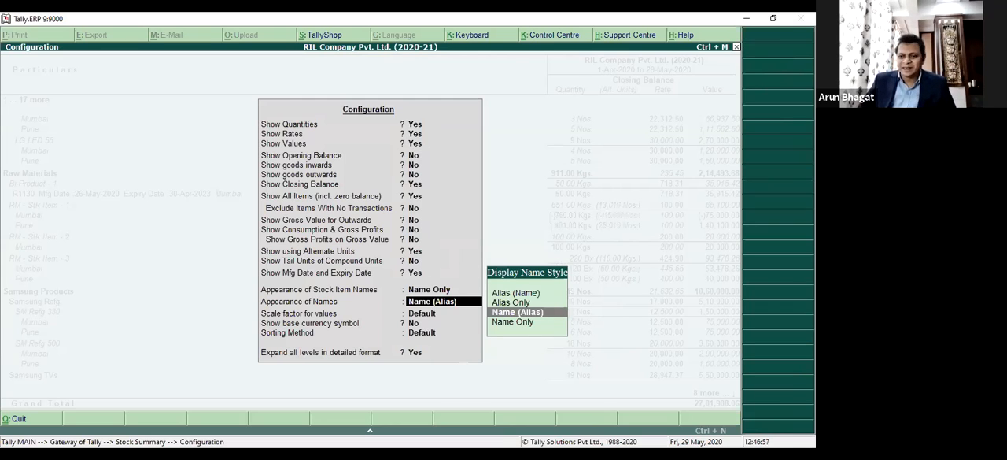
key(Return)
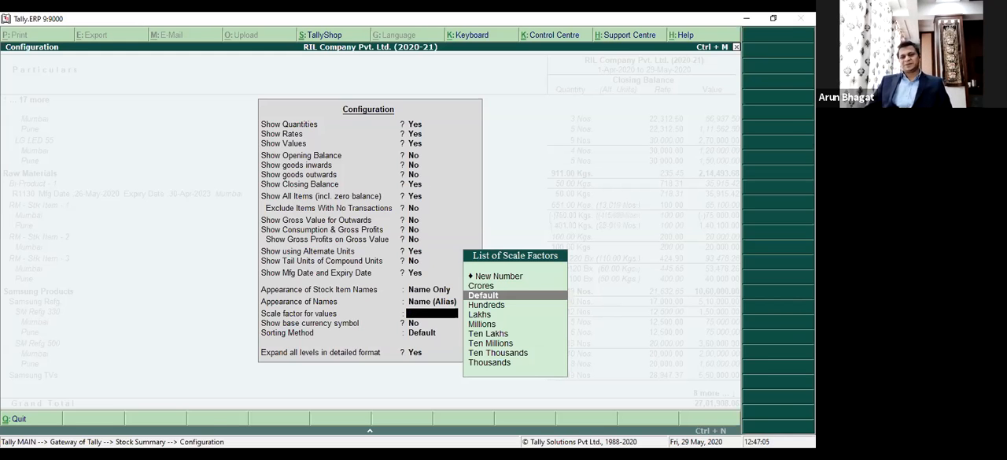
key(Escape)
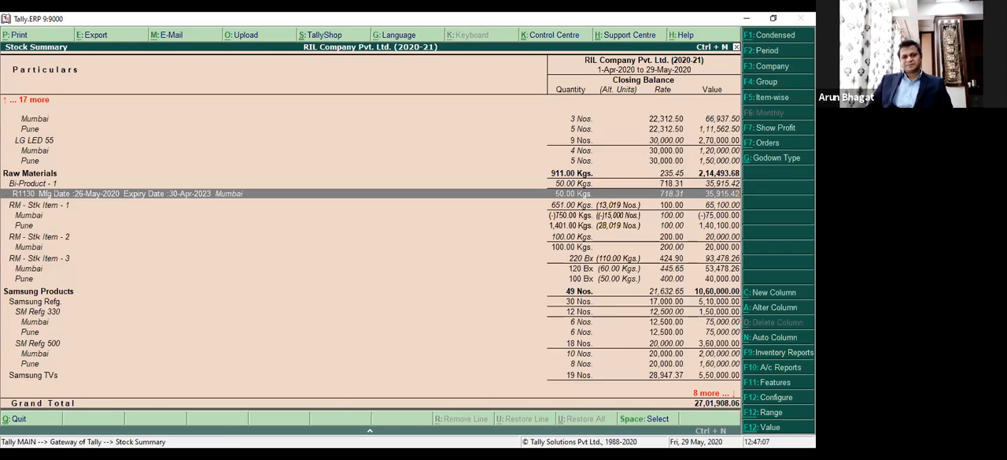
Leave the Stock Summary and open the Ratio Analysis report from the Gateway of Tally.
key(Escape)
key(Down)
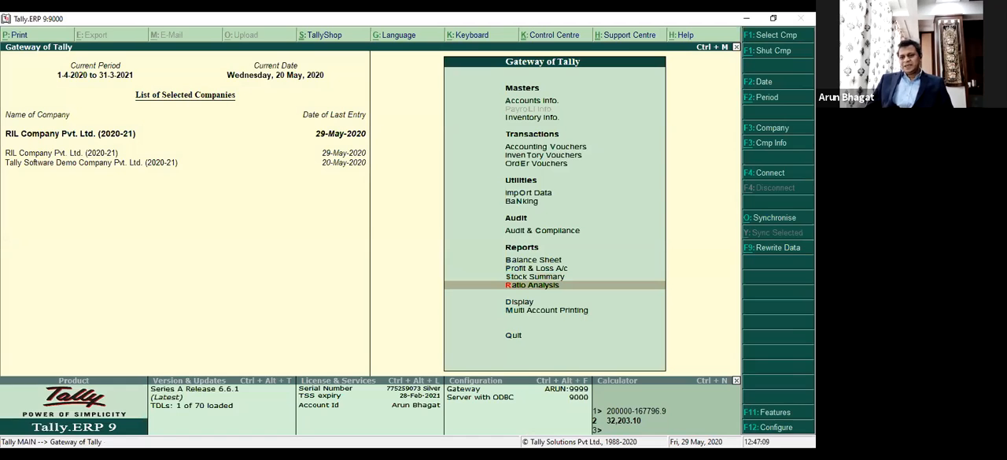
key(Return)
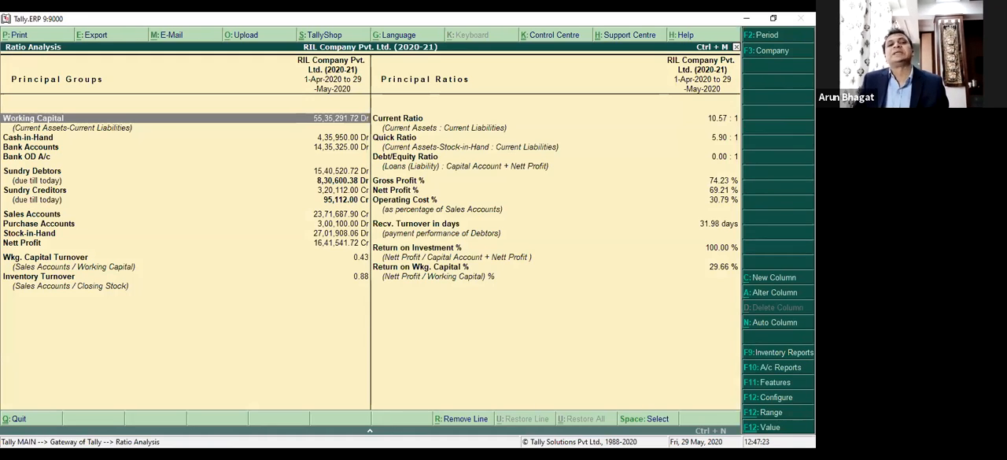
key(Escape)
key(Up)
key(Down)
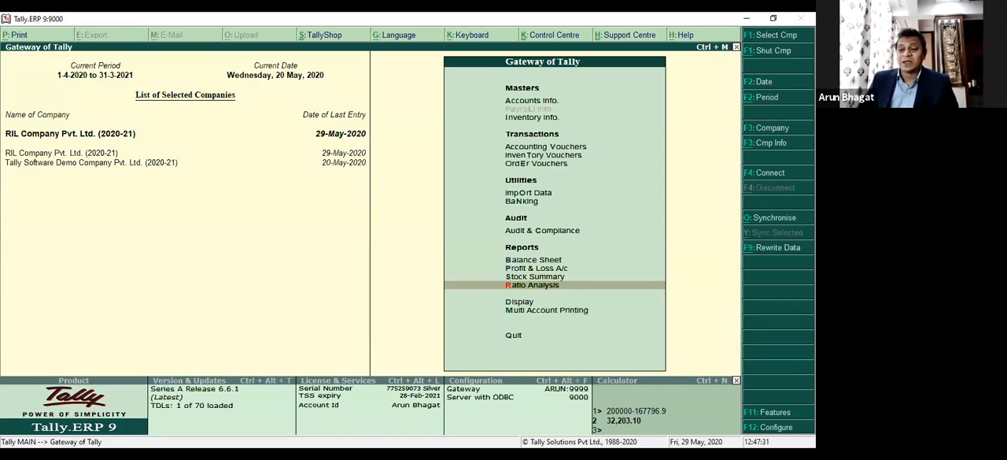
key(Return)
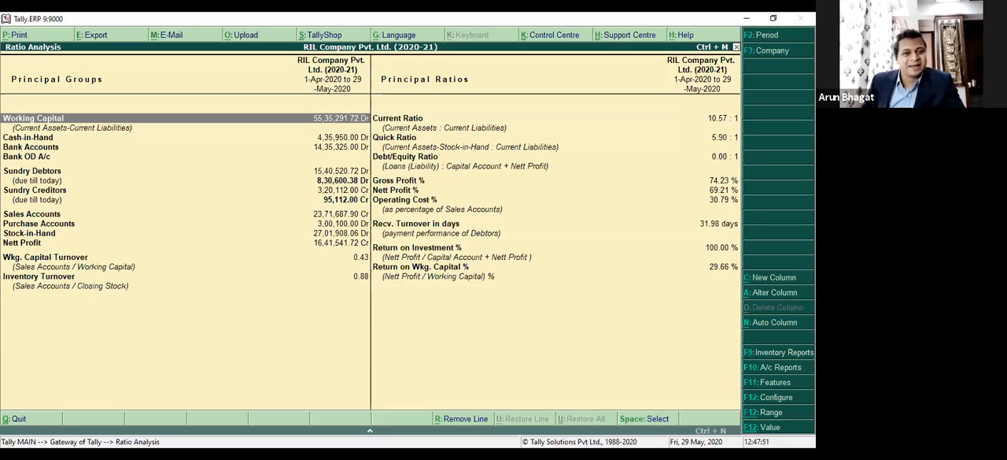
Examine the principal groups and principal ratios in the Ratio Analysis, including Cash-in-Hand, Debt/Equity Ratio and Recv. Turnover in days.
key(Down)
key(Down)
key(Down)
key(Down)
key(Down)
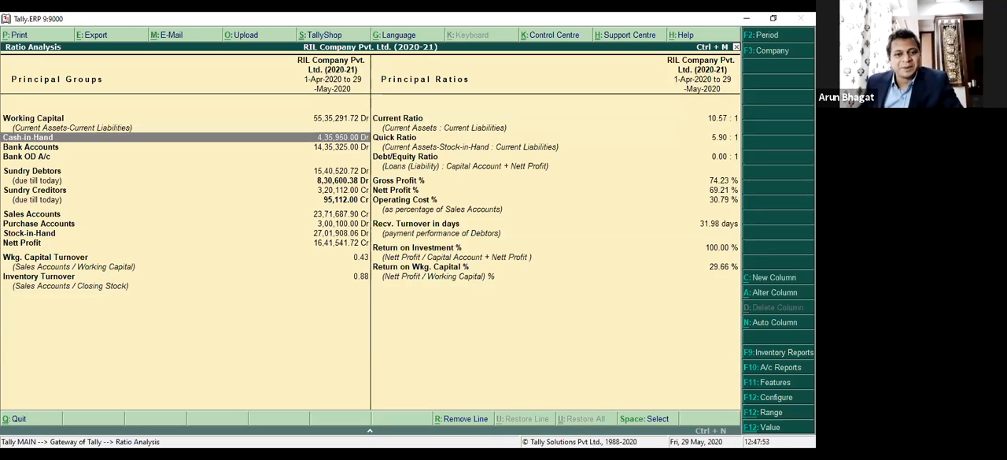
key(Up)
key(Up)
key(Up)
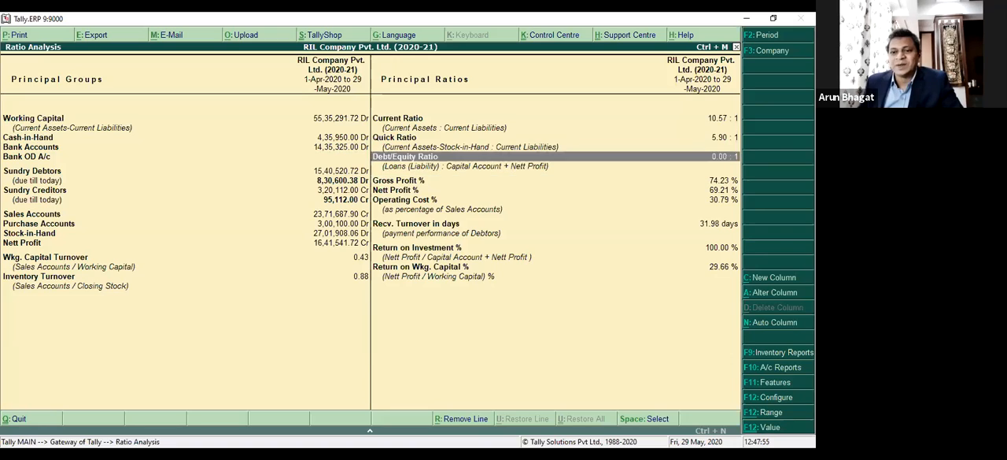
key(Down)
key(Down)
key(Down)
key(Up)
key(Down)
key(Down)
key(Down)
key(Down)
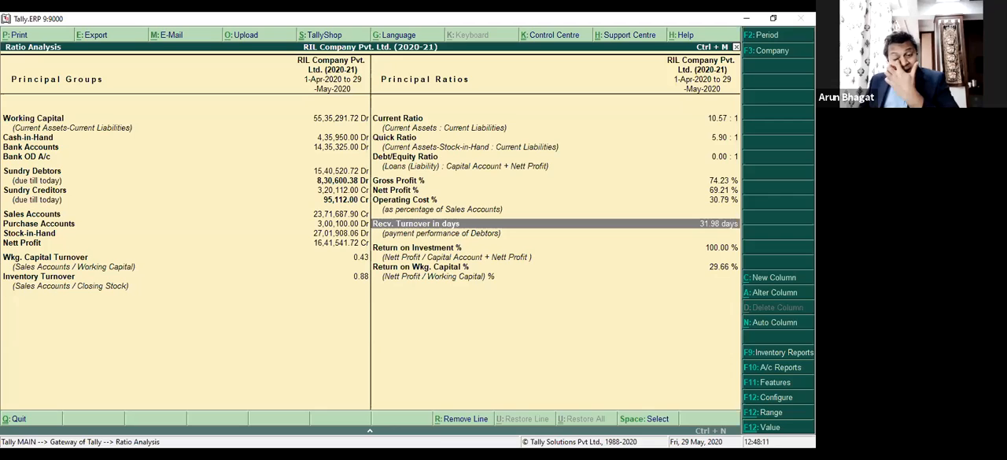
Open the Group Payment Performance behind Recv. Turnover in days and review the Sundry Debtors listed there.
key(Return)
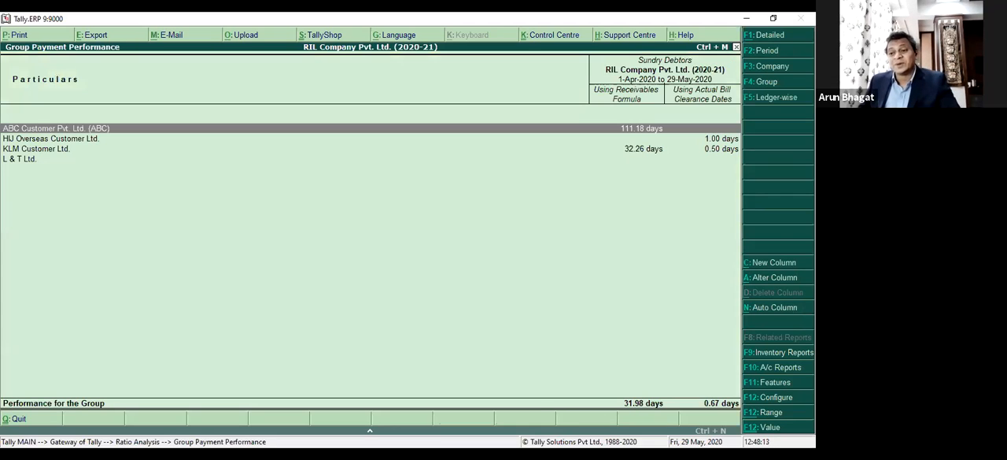
key(Down)
key(Down)
key(Down)
key(Up)
key(Up)
key(Up)
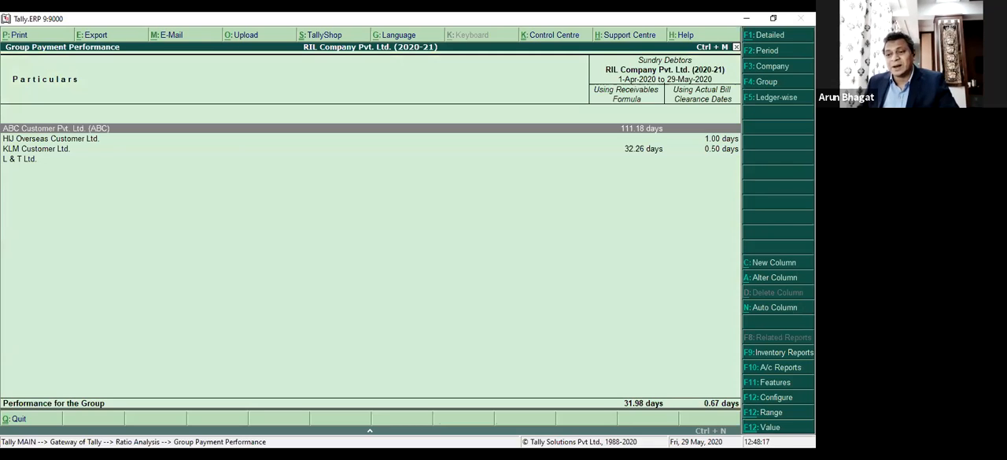
key(Down)
key(Down)
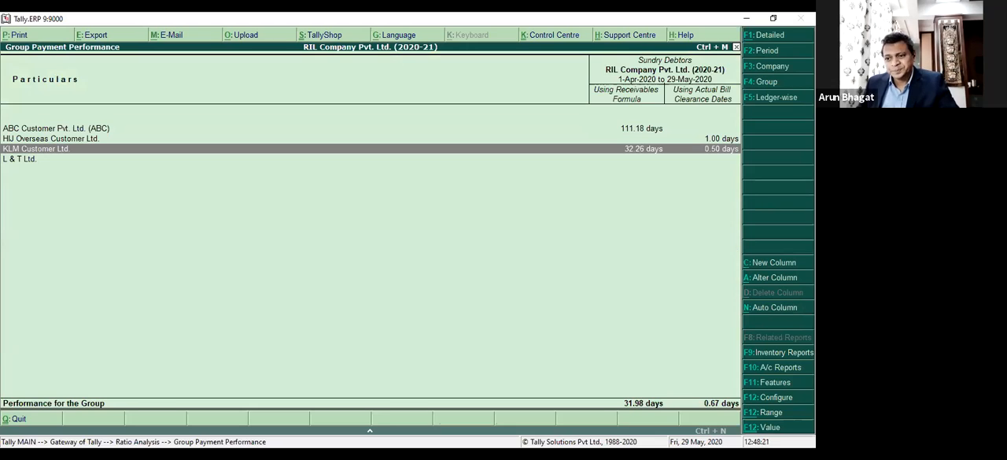
Examine the bill-wise Ledger Payment Performance of KLM Customer Ltd. and return to the Ratio Analysis.
key(Return)
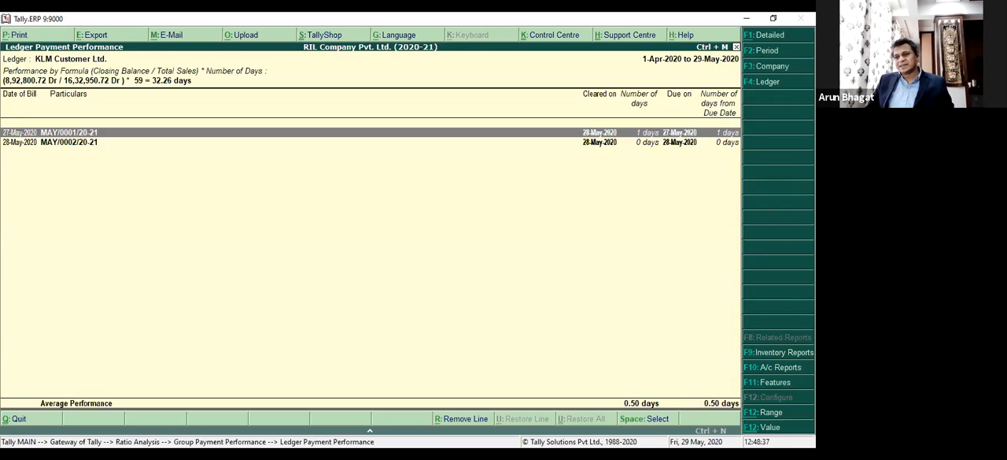
key(Down)
key(Up)
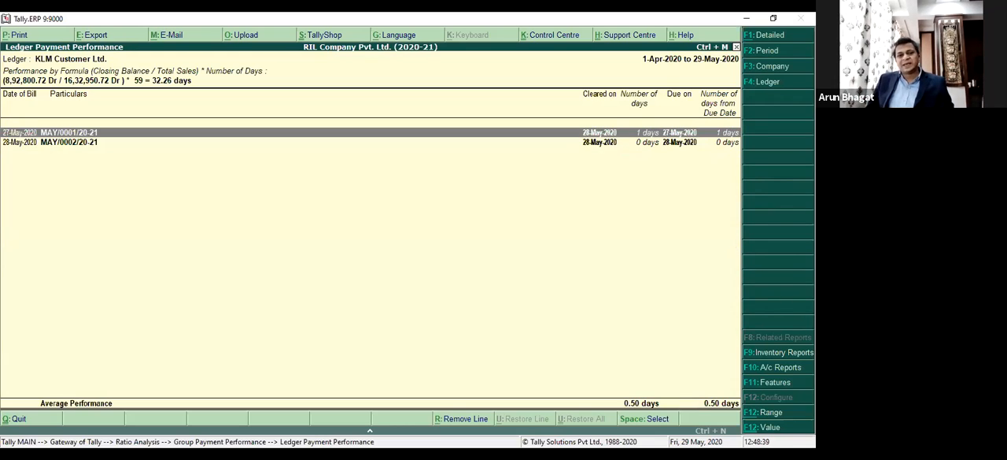
key(Escape)
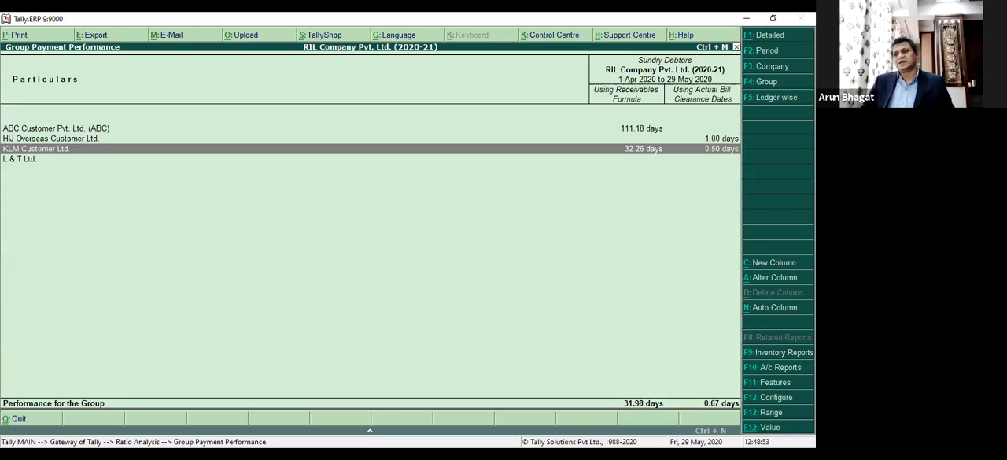
key(Escape)
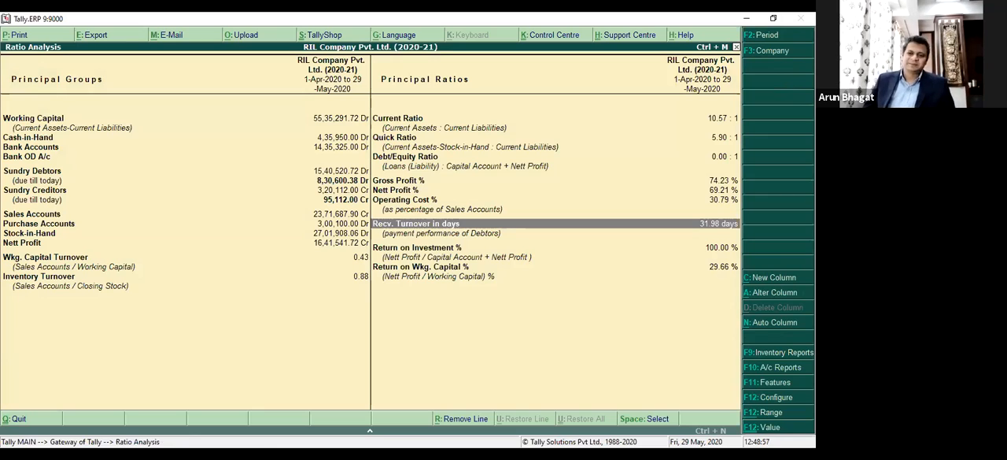
Leave the Ratio Analysis and open the Trial Balance from the Display Menu.
key(Escape)
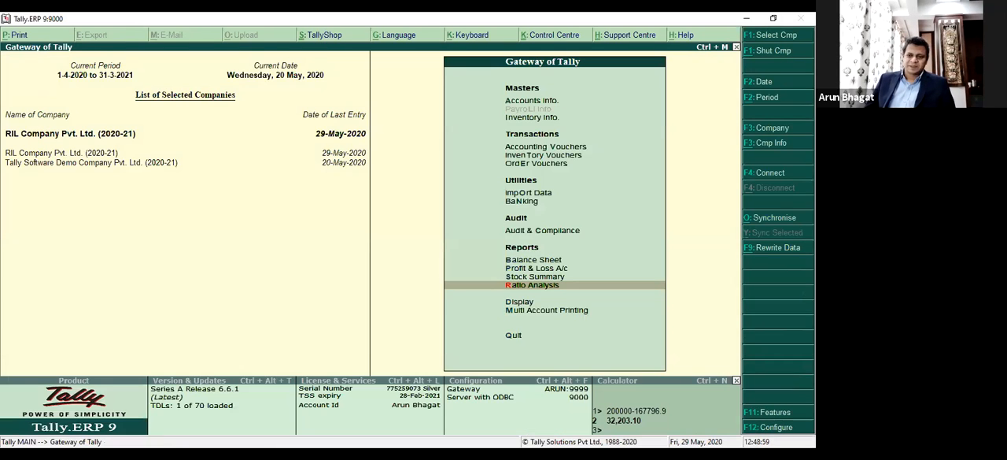
key(Down)
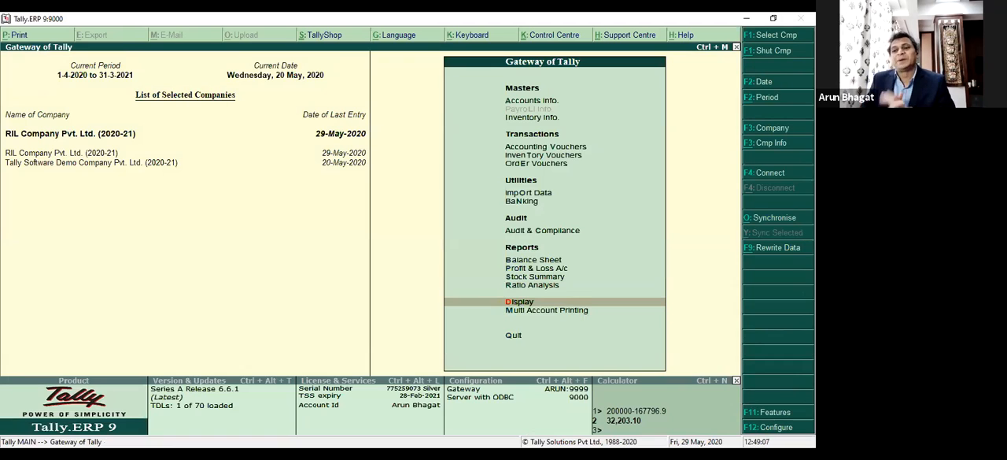
key(Return)
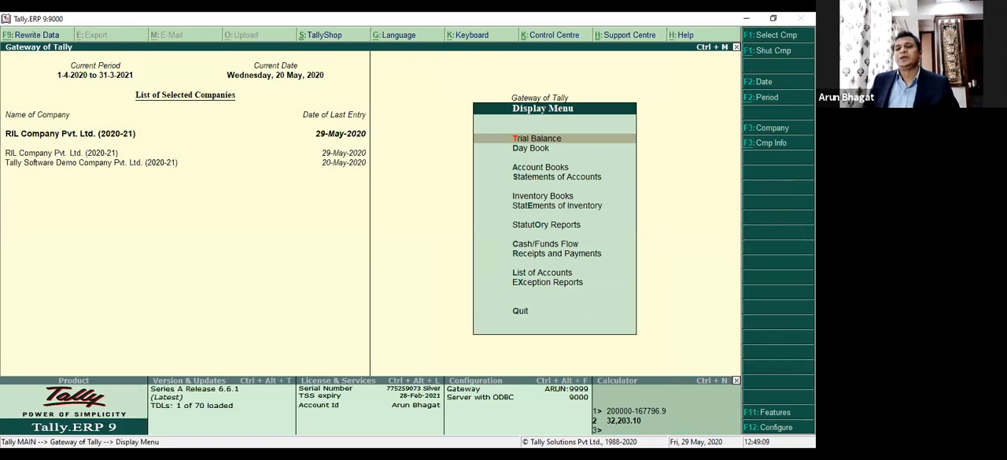
key(Return)
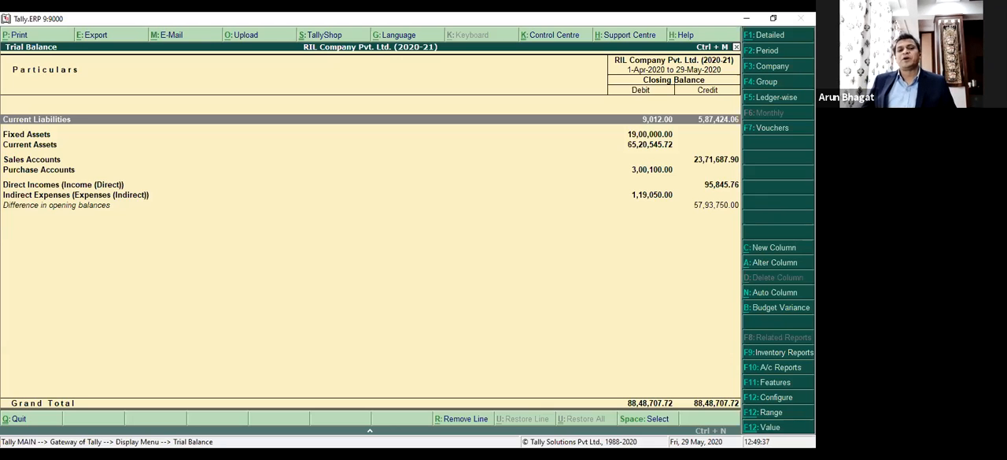
Switch the Trial Balance to its detailed format and look through the first groups under Current Liabilities.
click(763, 36)
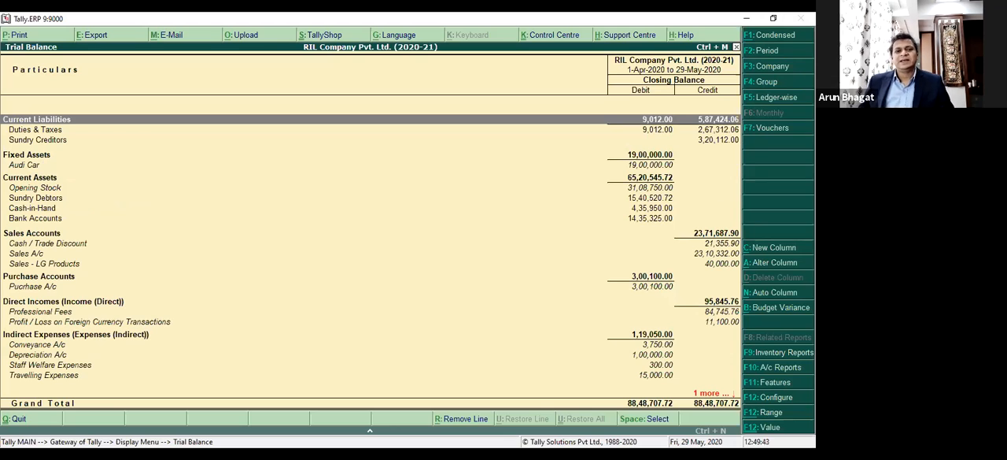
key(Down)
key(Down)
key(Down)
key(Down)
key(Down)
key(Down)
key(Down)
key(Down)
key(Down)
key(Down)
key(Down)
key(Down)
key(Down)
key(Down)
key(Down)
key(Down)
key(Down)
key(Down)
key(Down)
key(Down)
key(Up)
key(Up)
key(Up)
key(Up)
key(Up)
key(Up)
key(Up)
key(Up)
key(Up)
key(Up)
key(Up)
key(Up)
key(Up)
key(Up)
key(Up)
key(Up)
key(Up)
key(Up)
key(Up)
key(Up)
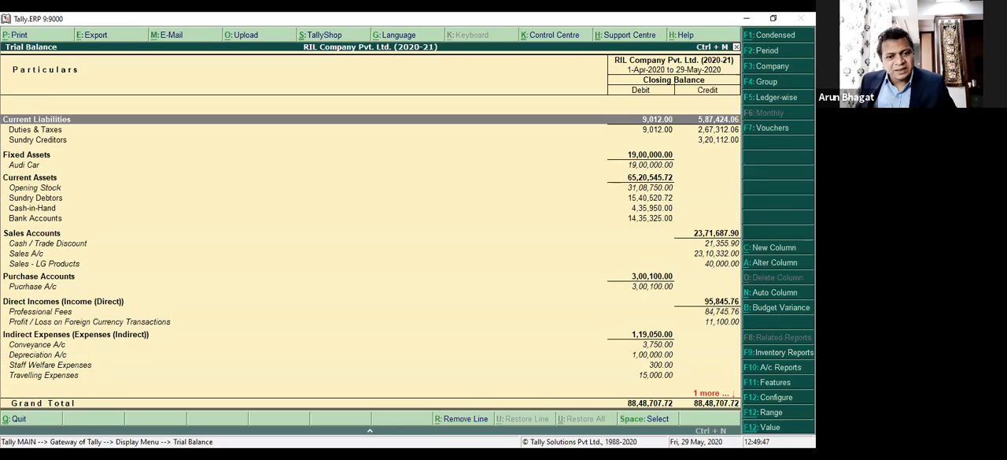
Set Expand all levels in detailed format to Yes in the Trial Balance configuration.
key(F12)
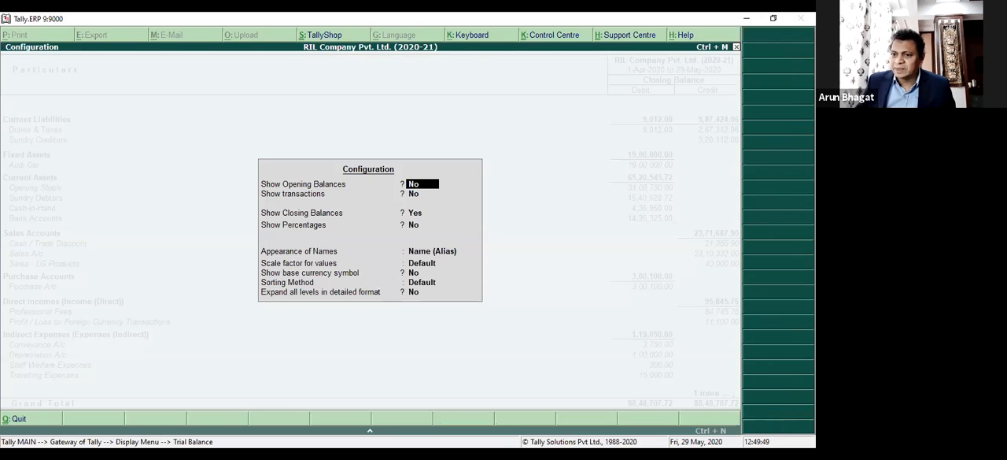
click(414, 295)
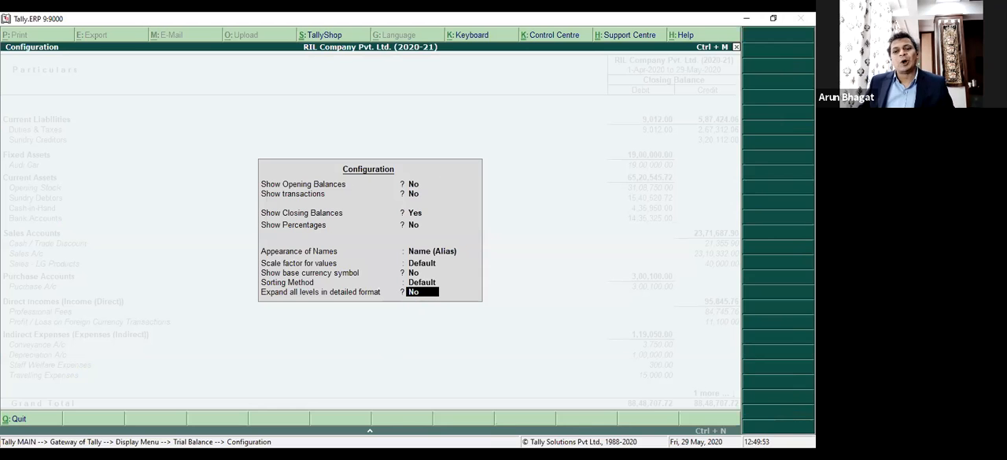
text(y)
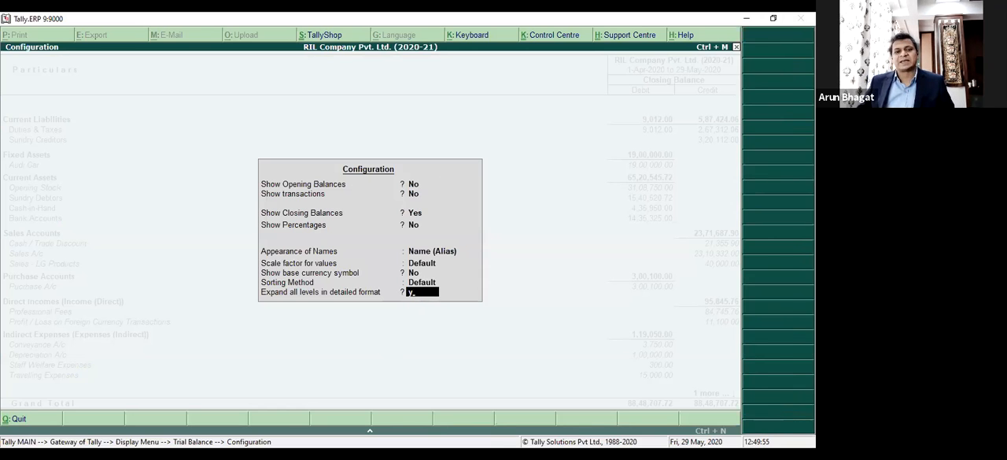
key(Return)
Examine the expanded Trial Balance, comparing the ledgers under Duties & Taxes with the Sundry Creditors and Sundry Debtors groups.
key(Down)
key(Down)
key(Down)
key(Down)
key(Down)
key(Down)
key(Down)
key(Down)
key(Up)
key(Up)
key(Up)
key(Up)
key(Up)
key(Down)
key(Down)
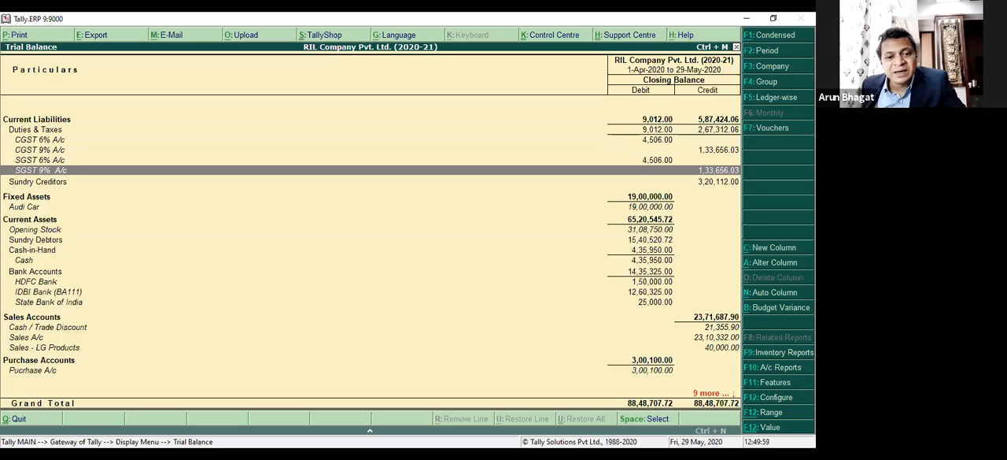
key(Up)
key(Up)
key(Up)
key(Up)
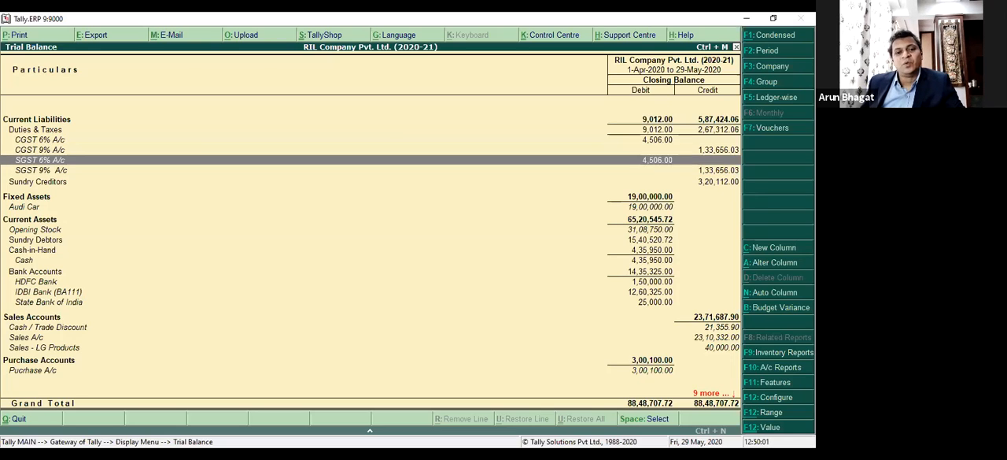
key(Down)
key(Down)
key(Down)
key(Down)
key(Up)
key(Up)
key(Up)
key(Up)
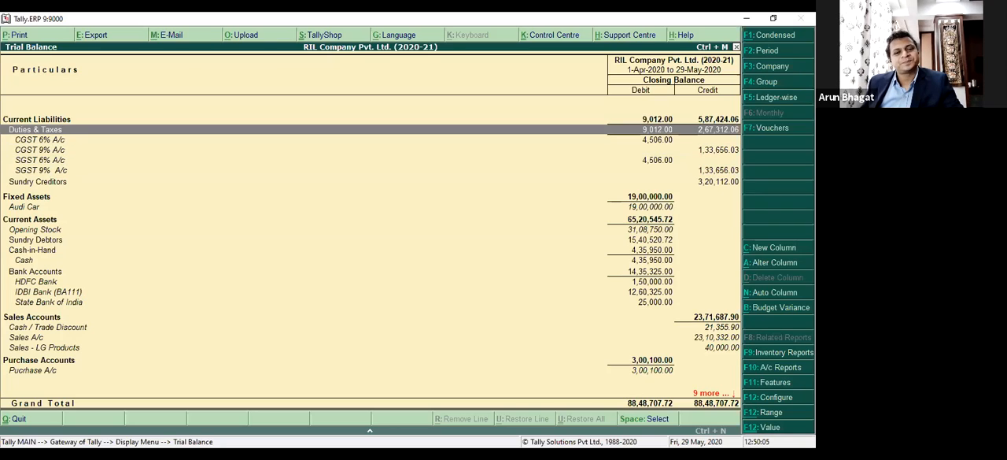
key(Down)
key(Down)
key(Down)
key(Down)
key(Down)
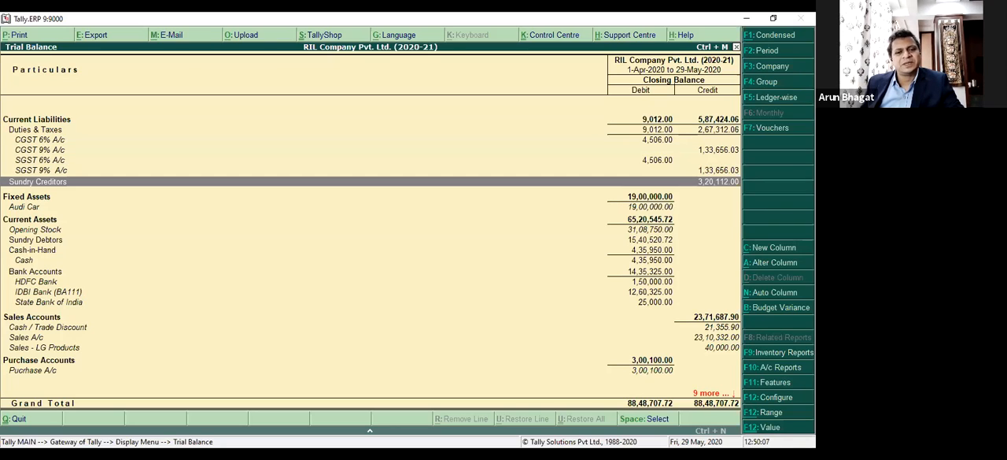
key(Down)
key(Down)
key(Down)
key(Down)
key(Down)
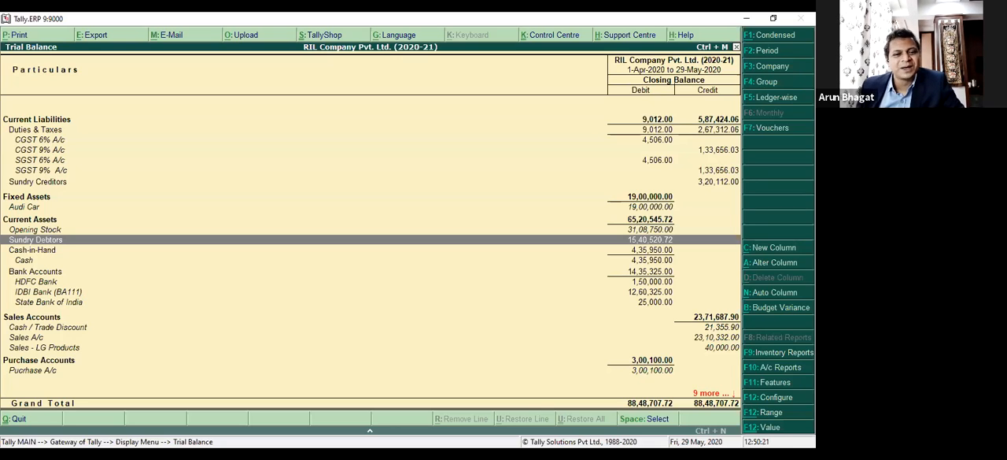
key(Up)
key(Up)
key(Up)
key(Up)
key(Up)
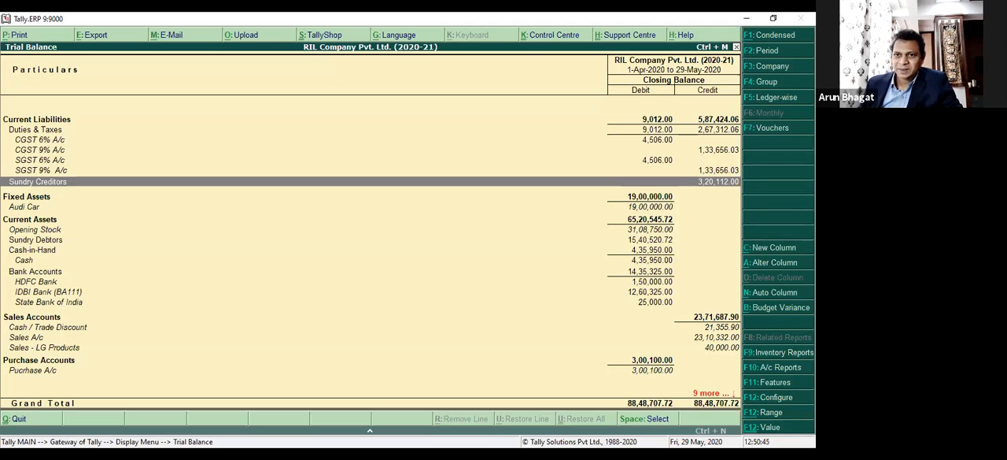
Inspect the Group behaves like a sub-ledger setting of the Sundry Creditors group and quit the alteration without saving.
key(ctrl+Return)
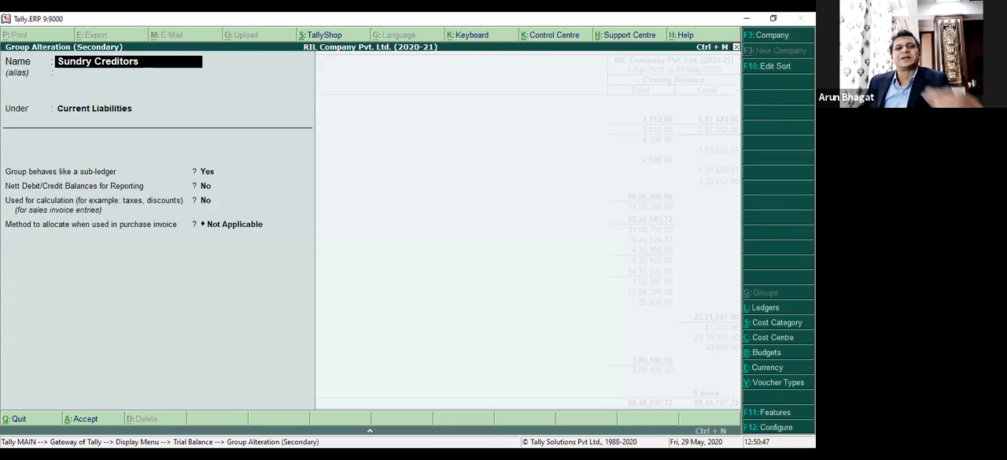
key(Return)
key(Return)
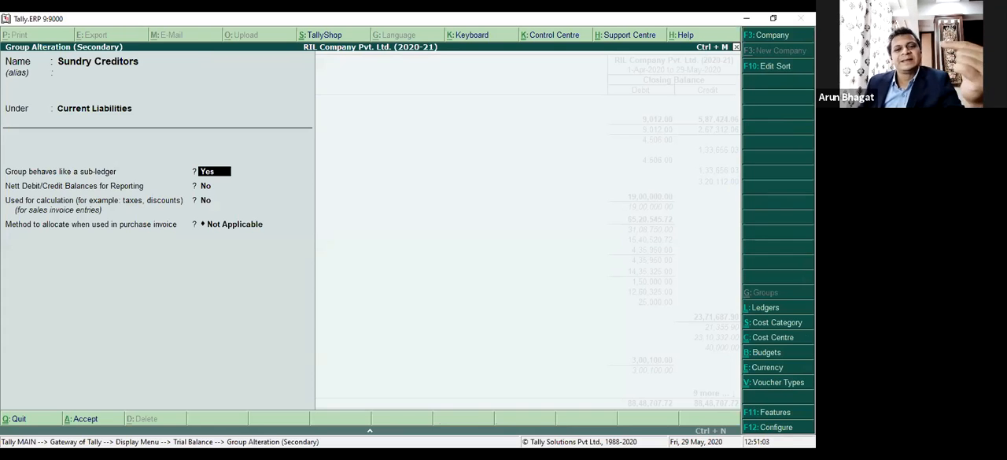
key(BackSpace)
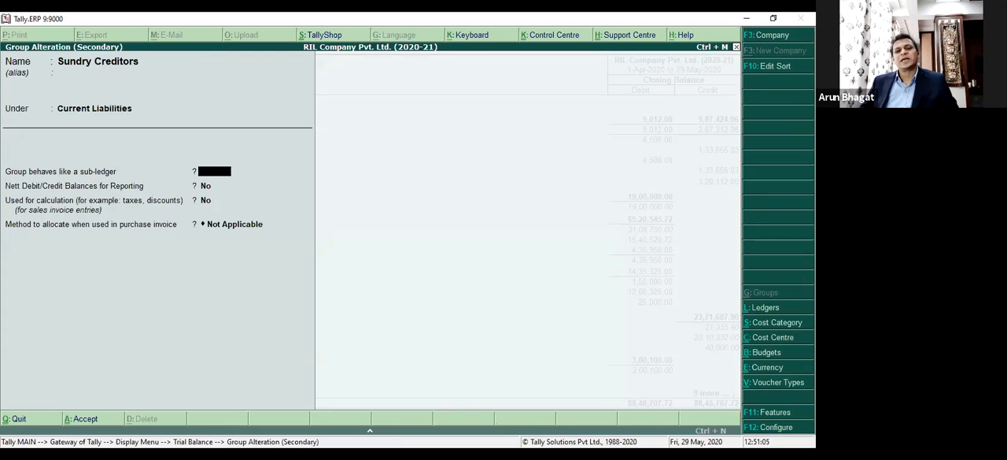
key(Escape)
key(y)
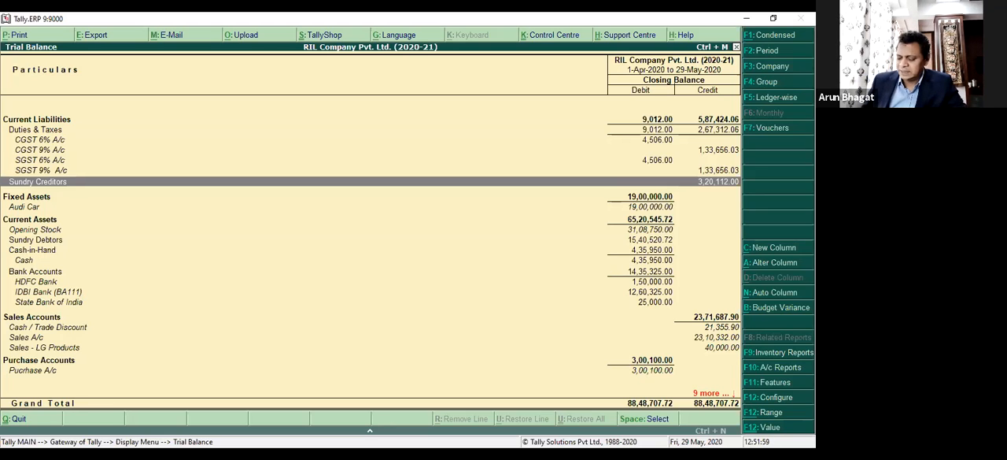
Alter the Sundry Creditors group so that Group behaves like a sub-ledger is No, and save it.
key(ctrl+Return)
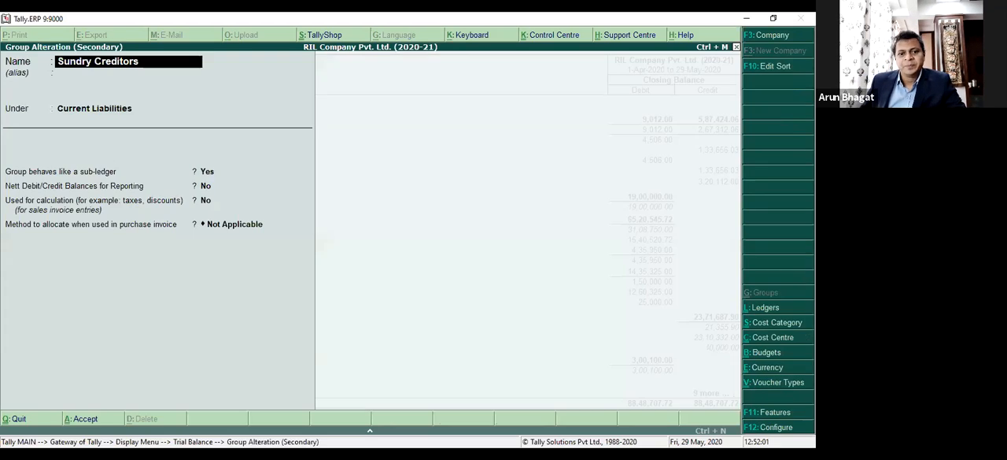
key(Return)
key(Return)
key(Return)
key(BackSpace)
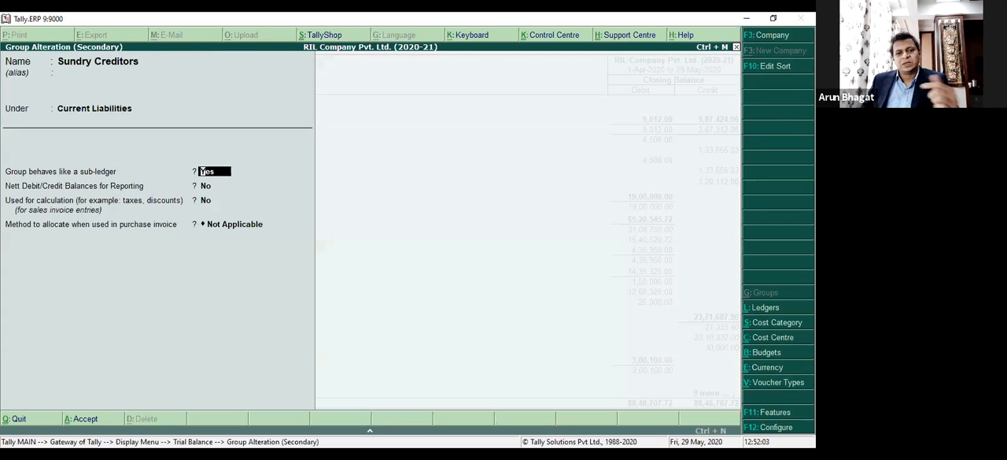
key(n)
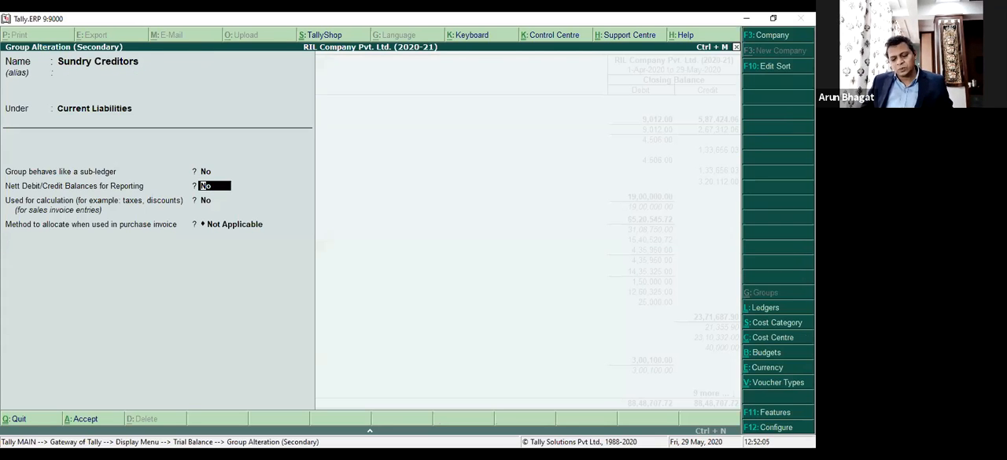
key(ctrl+a)
Examine the supplier ledgers listed under Sundry Creditors in the Trial Balance.
key(Down)
key(Down)
key(Down)
key(Down)
key(Down)
key(Down)
key(Down)
key(Up)
key(Down)
key(Down)
key(Down)
key(Up)
key(Up)
key(Up)
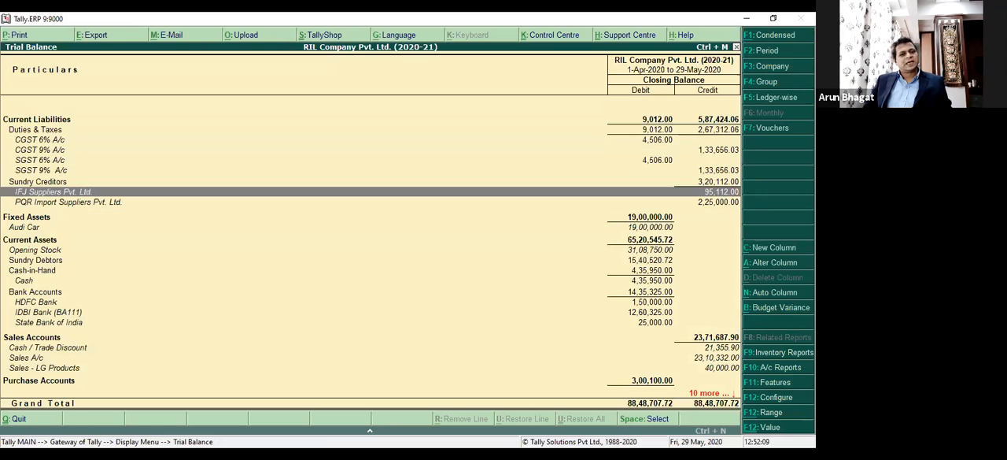
Set Group behaves like a sub-ledger back to Yes for the Sundry Creditors group and save it.
key(ctrl+Return)
key(Return)
key(Return)
key(Return)
key(Return)
key(BackSpace)
text(y)
key(Return)
key(ctrl+a)
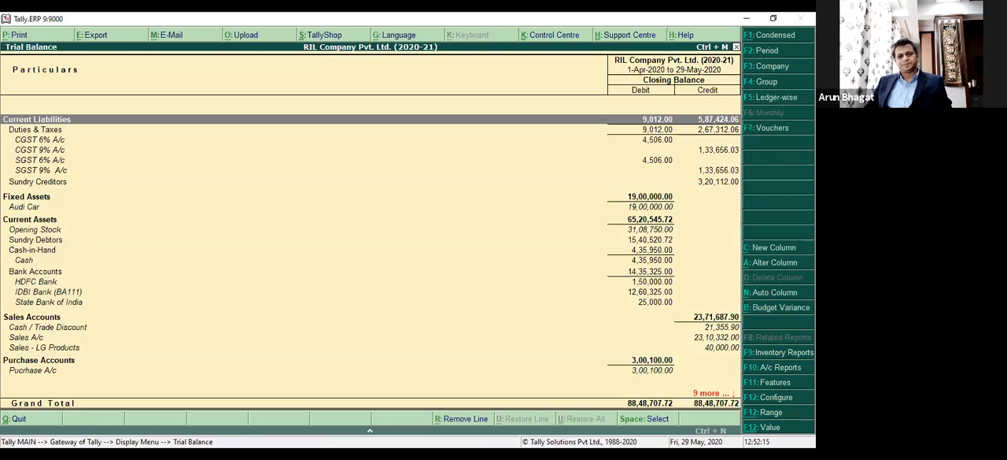
Configure the Trial Balance to show opening balances and transactions, leaving Nett transactions only at No.
key(Down)
key(Down)
key(Down)
key(Down)
key(Down)
key(Down)
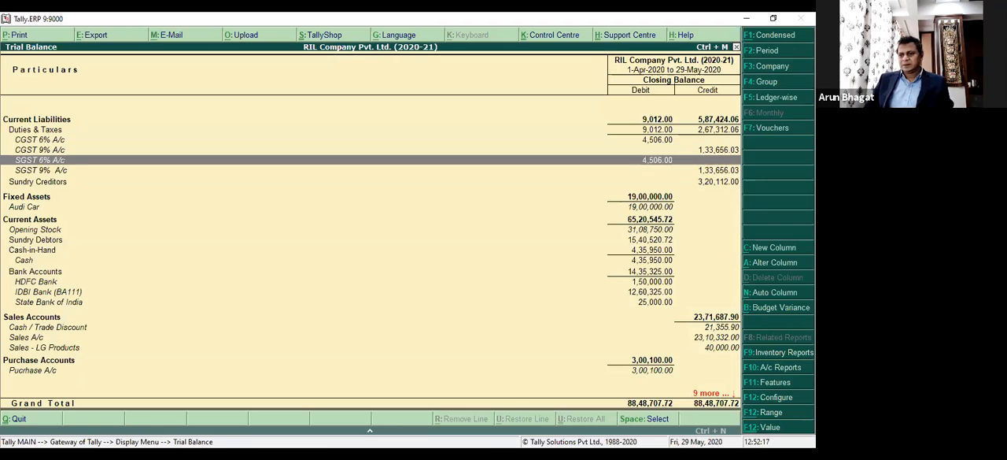
key(Down)
key(Down)
key(Down)
key(Down)
key(Down)
key(Down)
key(Down)
key(Down)
key(Down)
key(Down)
key(Down)
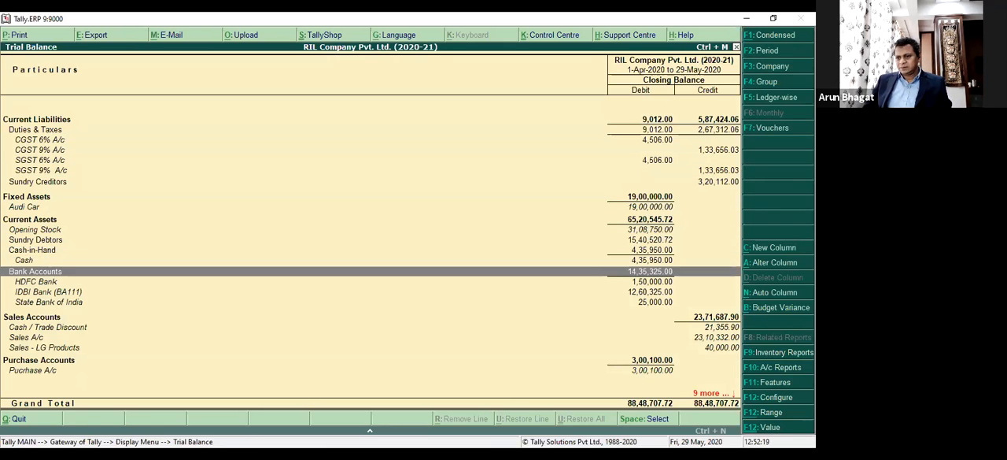
key(F12)
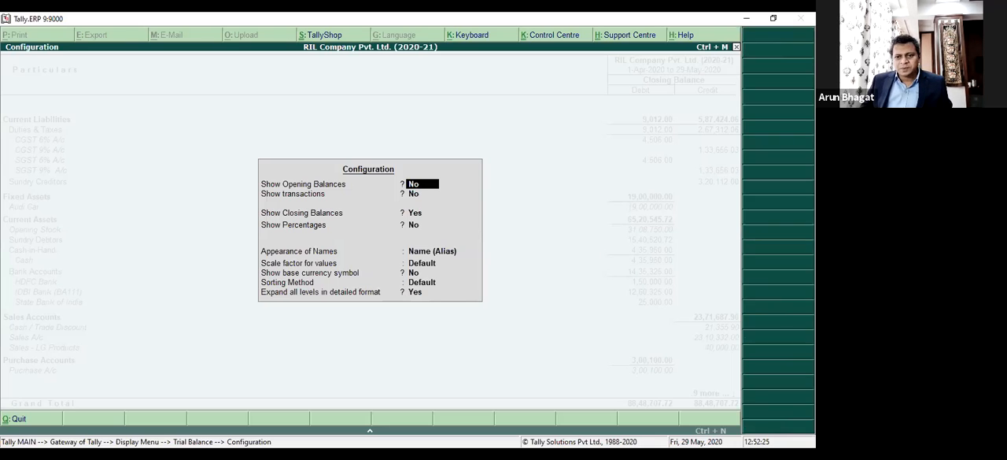
text(y)
key(Return)
text(y)
key(Return)
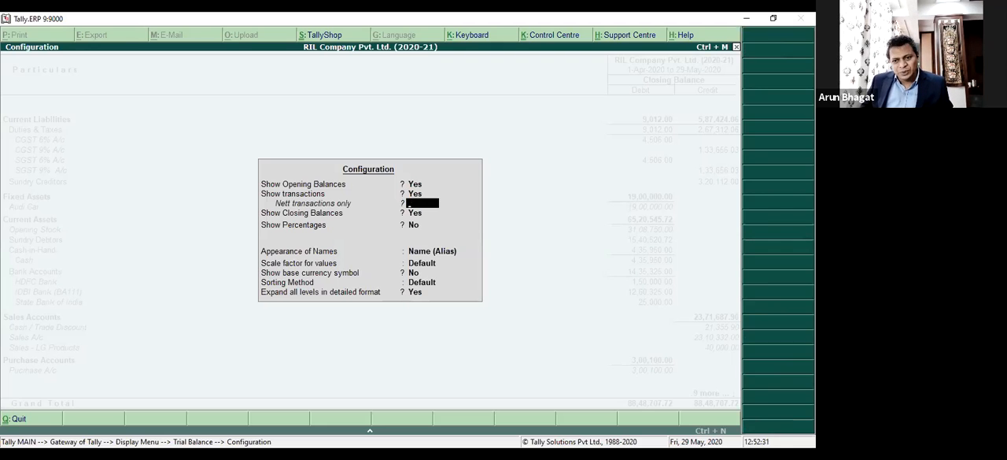
key(Return)
key(Return)
key(Return)
key(Return)
key(Return)
key(Return)
key(Return)
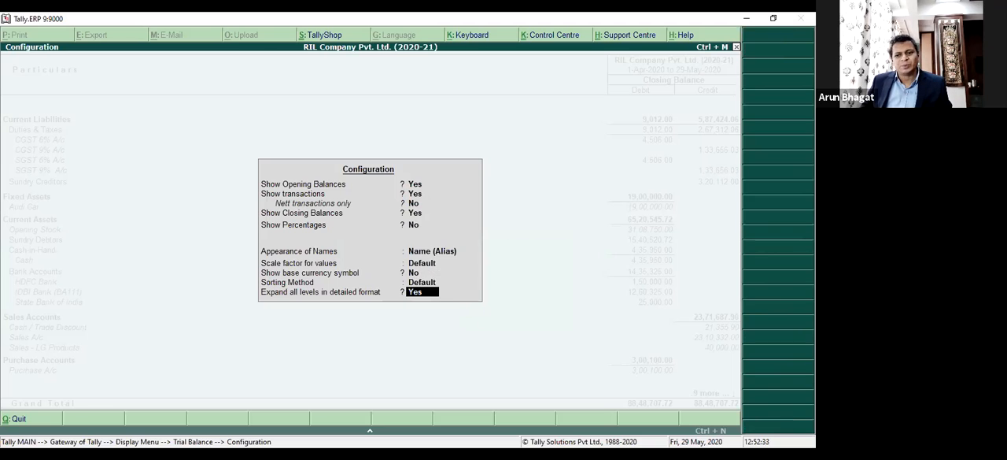
key(Return)
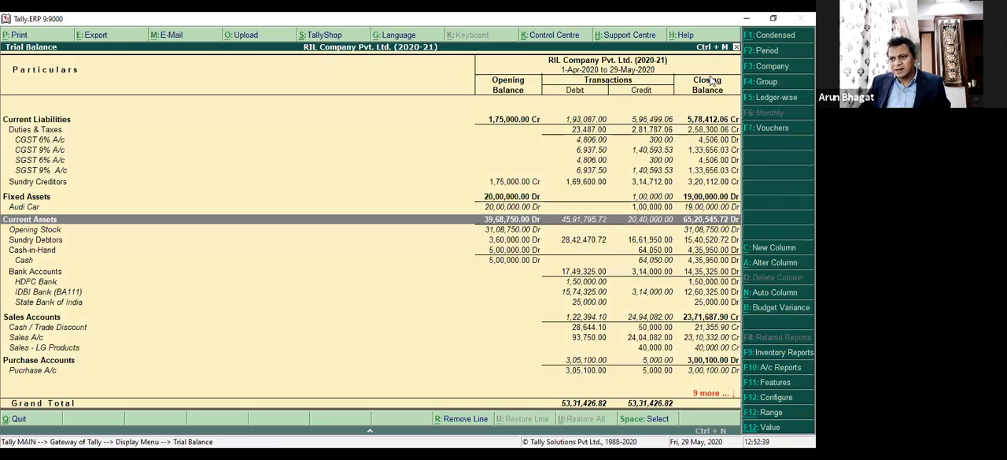
Expand Sundry Creditors in the Trial Balance to examine its supplier ledgers, and leave the report.
click(516, 185)
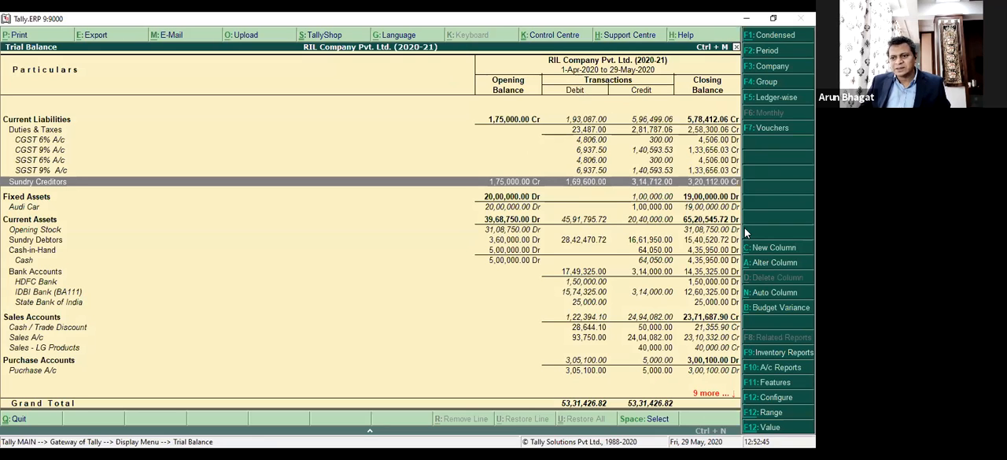
key(shift+Return)
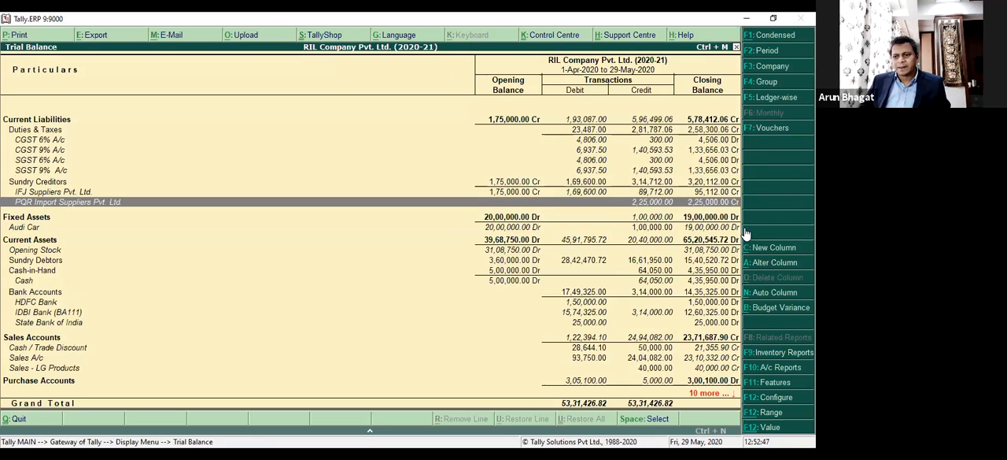
key(Up)
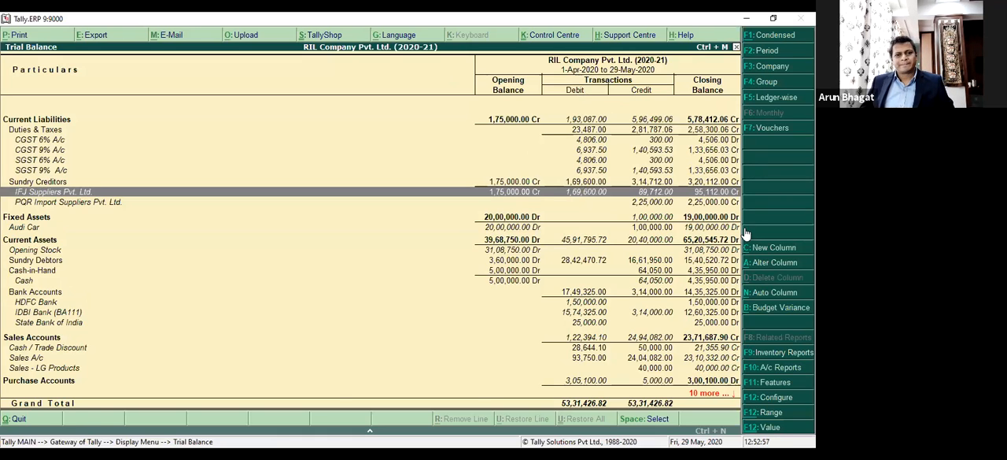
key(Escape)
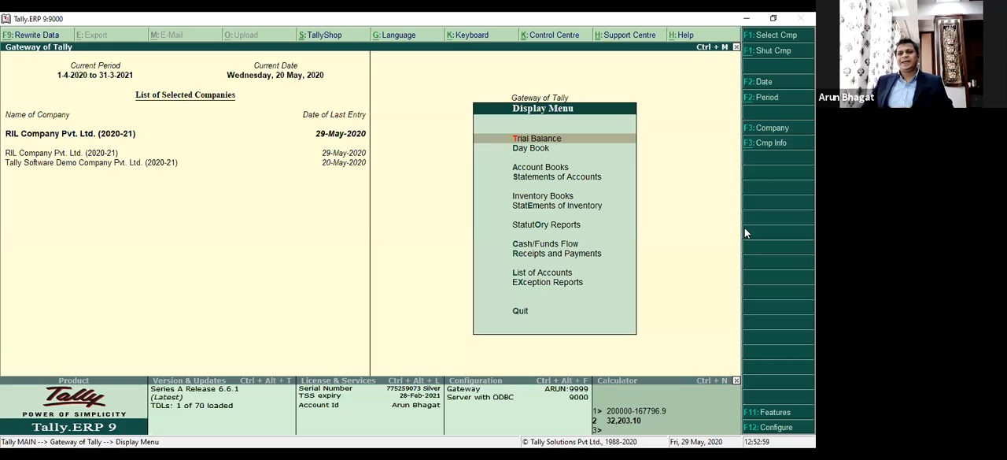
Reopen the Trial Balance, inspect the available Auto Repeat Columns options and cancel without choosing one.
key(Down)
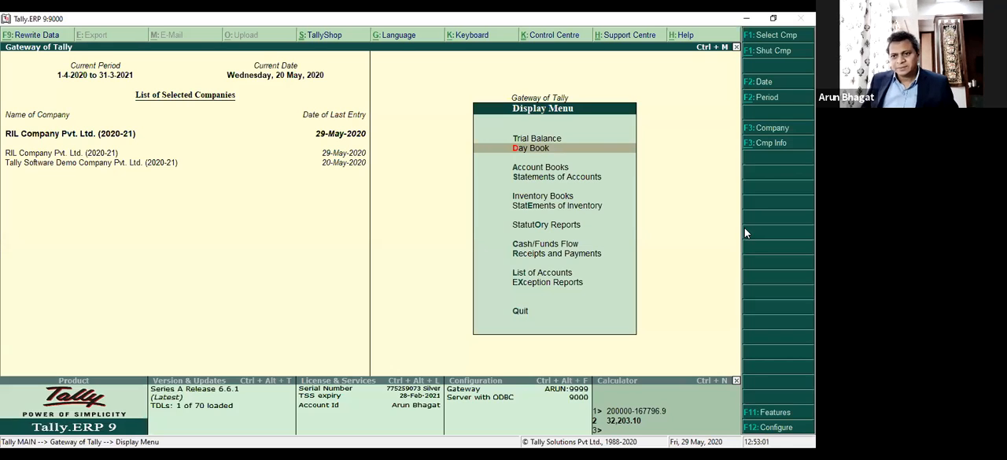
key(Up)
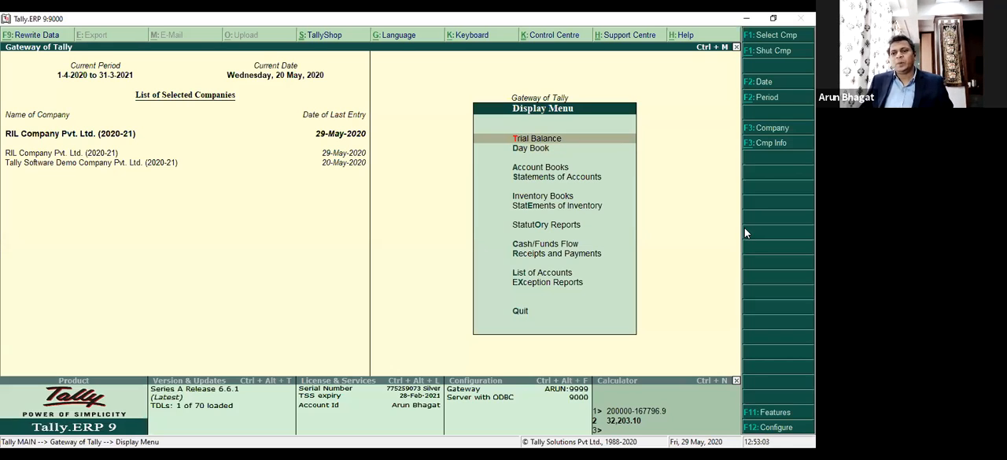
key(Return)
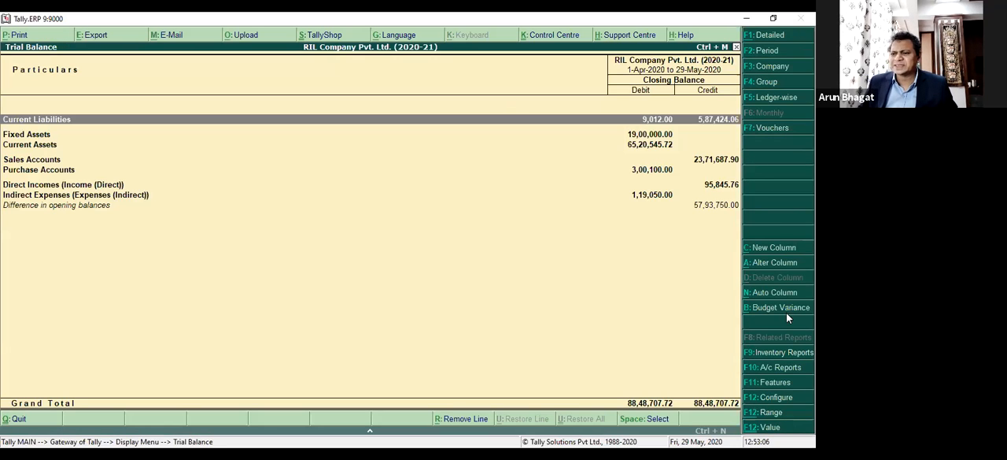
click(772, 293)
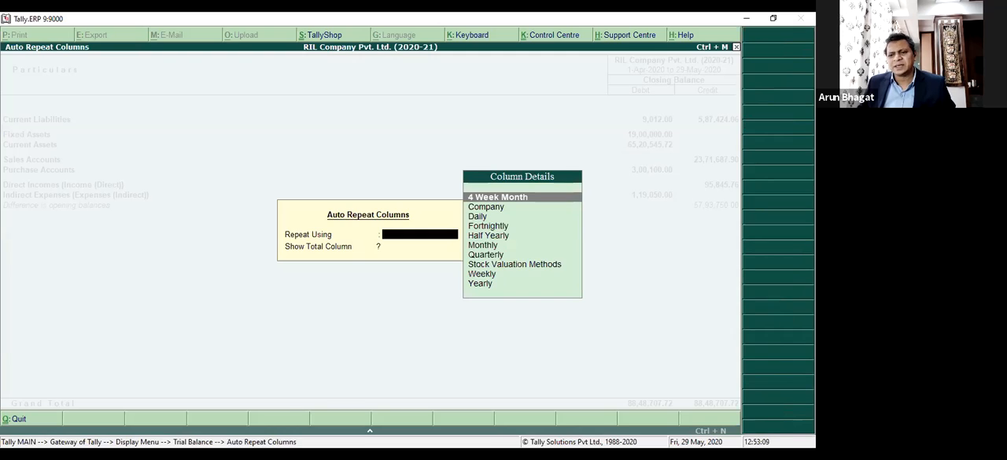
key(Escape)
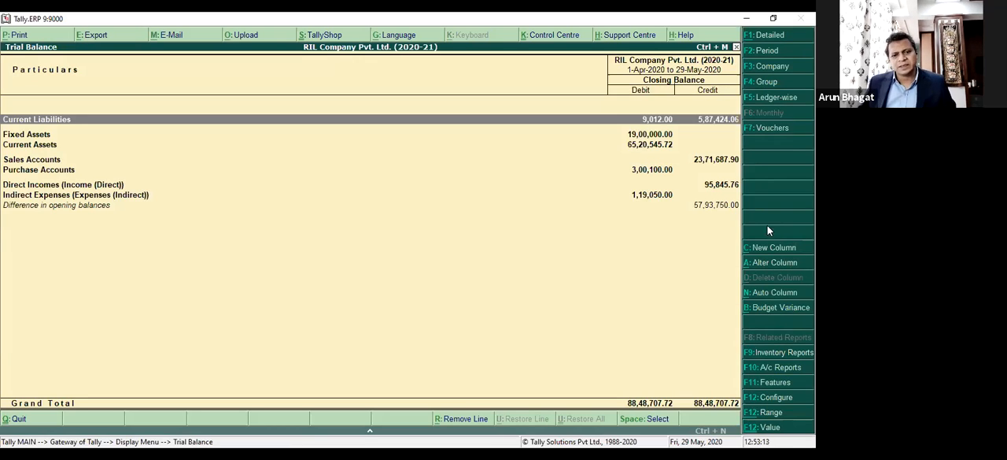
Leave the Trial Balance and open the Day Book.
key(Escape)
key(Down)
key(Return)
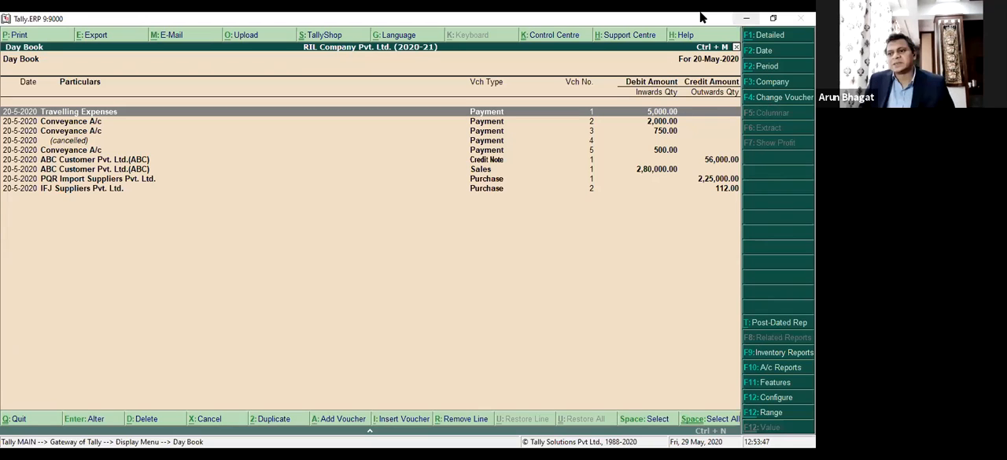
Change the Day Book period with both the From and To dates left blank to cover all entries.
click(765, 68)
text(1.4)
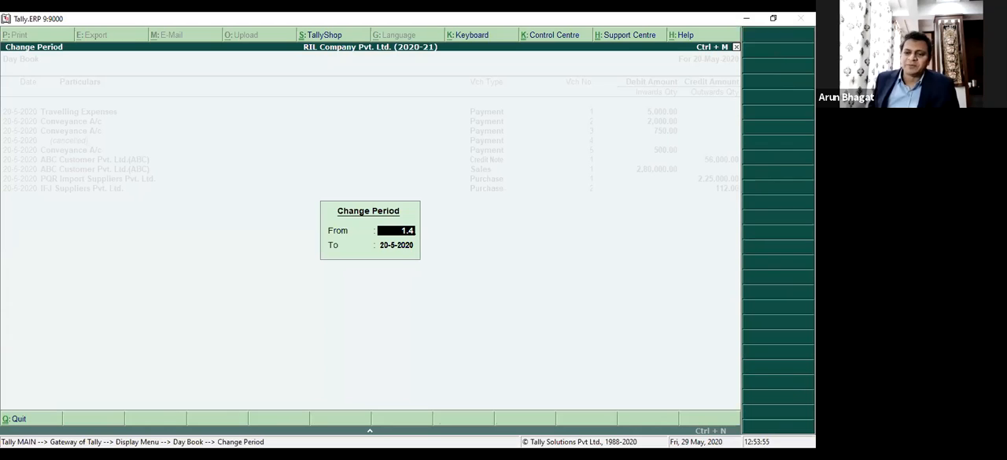
key(BackSpace)
key(BackSpace)
key(BackSpace)
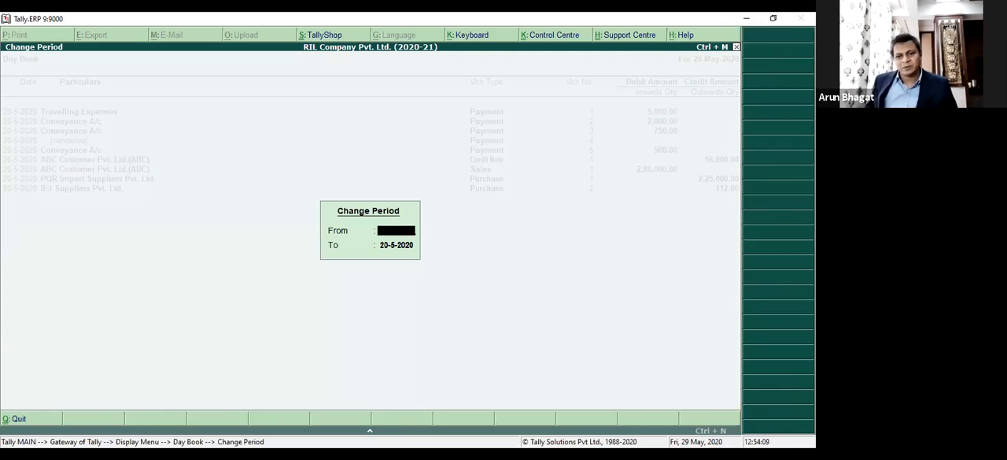
key(Return)
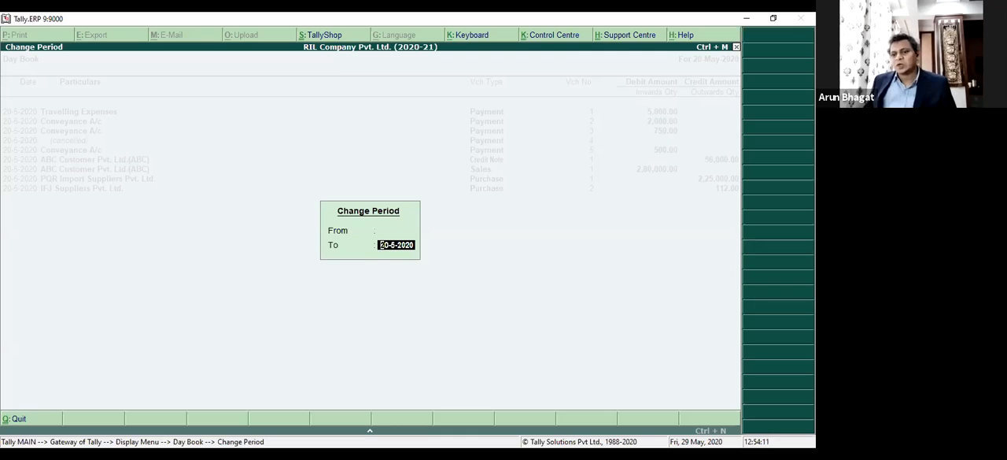
key(BackSpace)
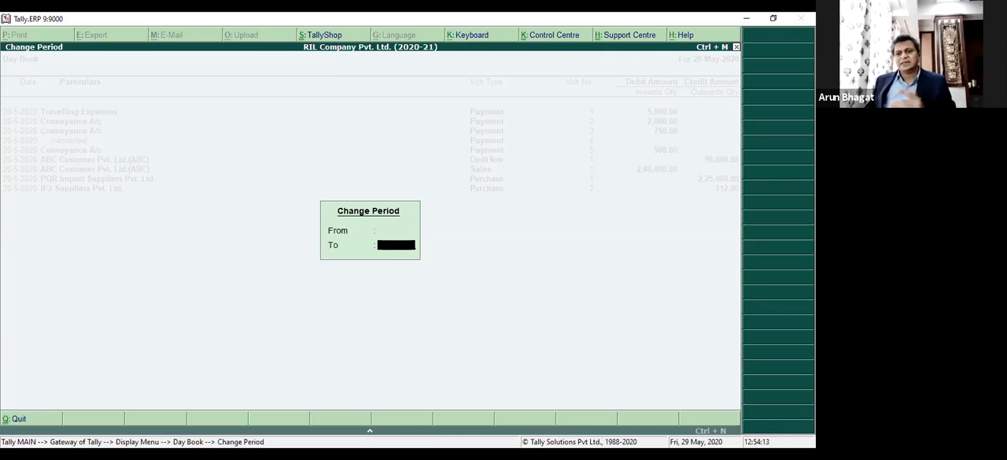
key(Return)
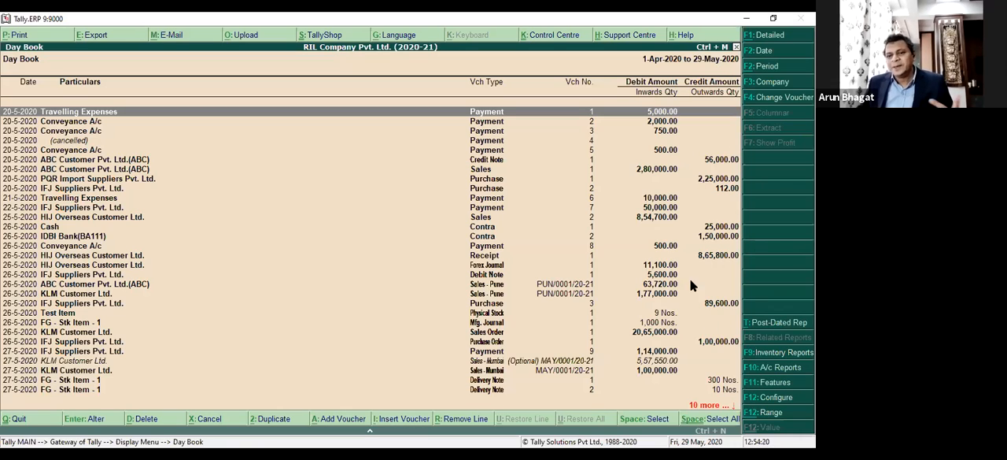
List only the Payment vouchers in the Day Book and inspect that register's configuration options without changing them.
click(790, 98)
text(Pay)
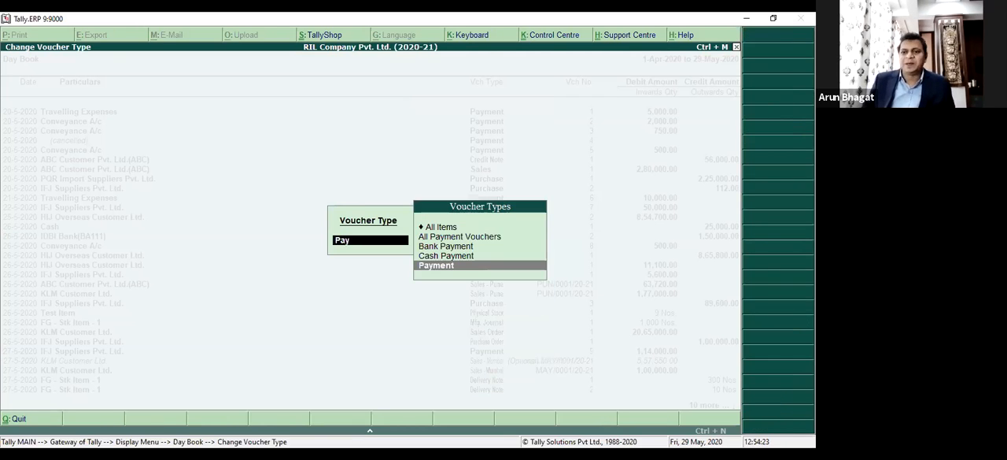
key(Return)
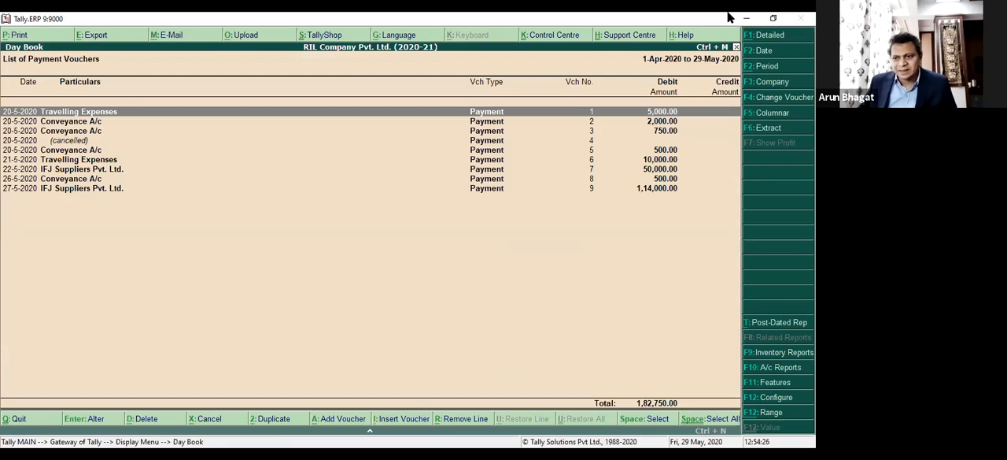
key(F12)
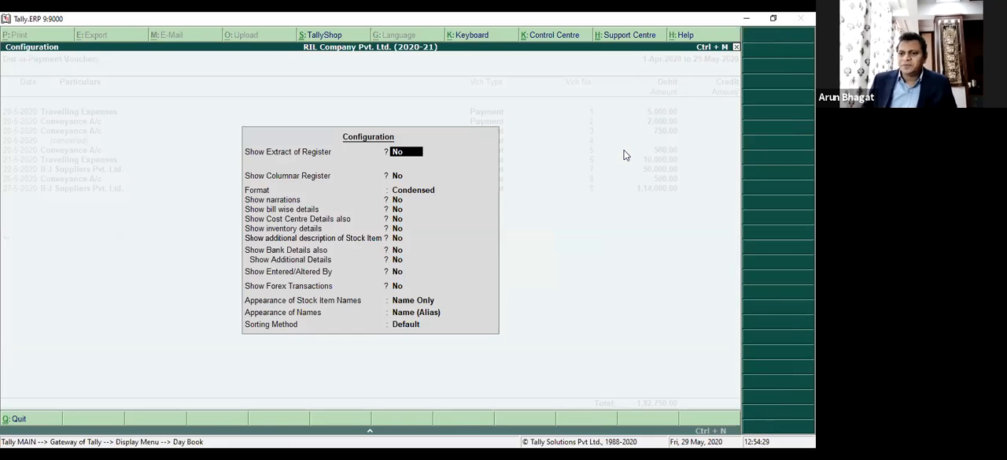
key(Escape)
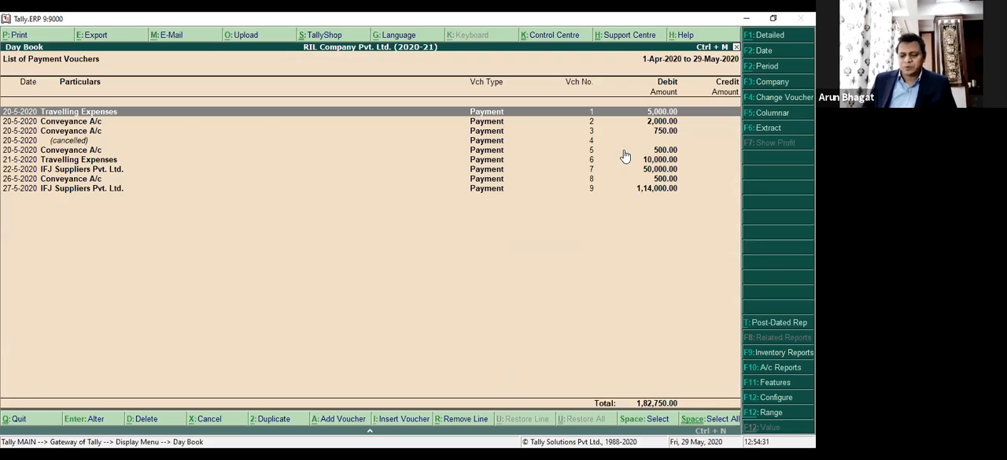
Switch the Day Book's voucher type to All Sales Vouchers.
key(F4)
text(S)
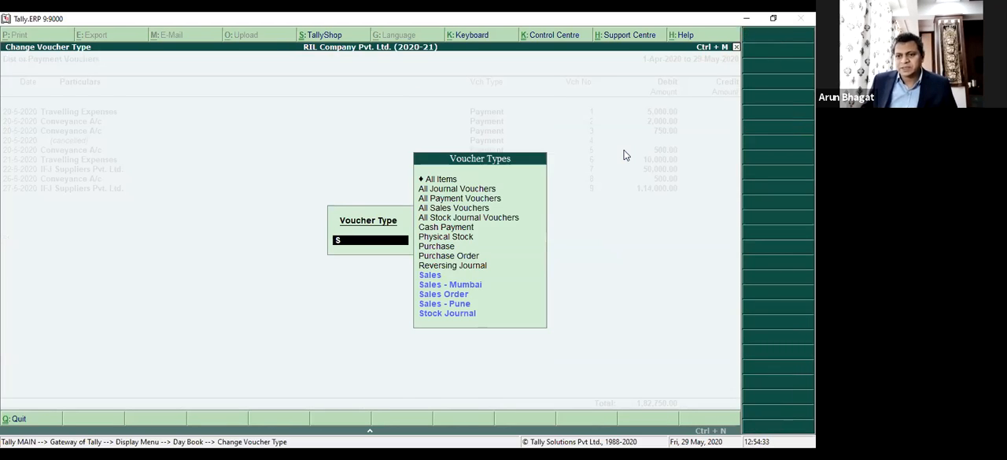
text(al)
key(Down)
key(Down)
key(Down)
key(Up)
key(Up)
Browse the sales vouchers, open the optional Sales - Mumbai voucher of KLM Customer Ltd. for inspection and quit it without saving.
key(Up)
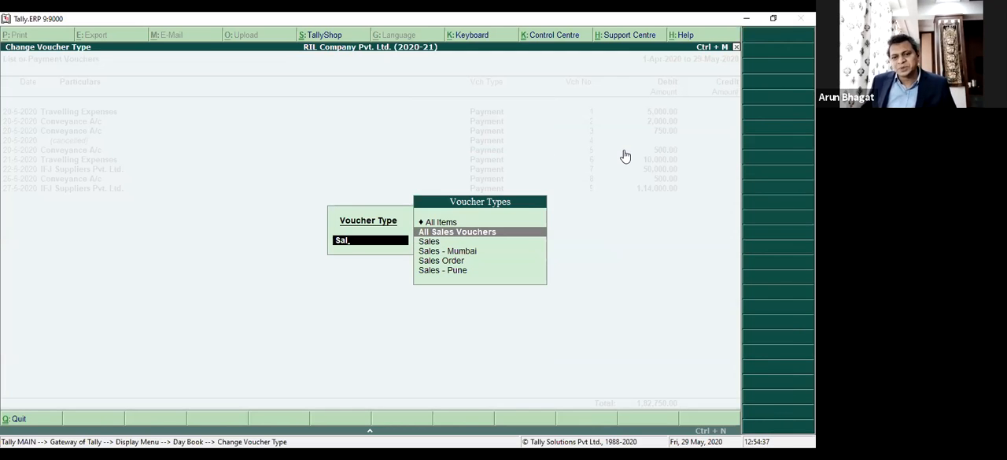
key(Return)
key(Down)
key(Up)
key(Up)
key(Down)
key(Down)
key(Down)
key(Down)
key(Down)
key(Down)
key(Down)
key(Down)
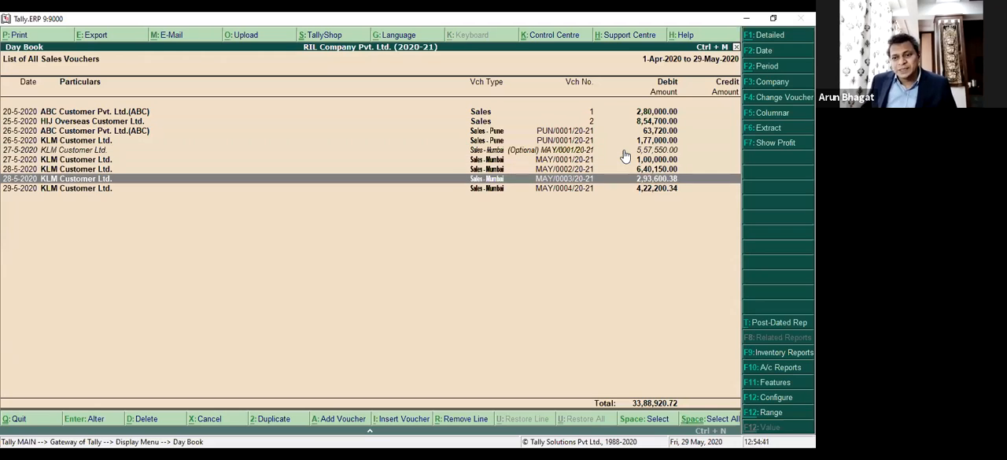
key(Up)
key(Up)
key(Up)
key(Up)
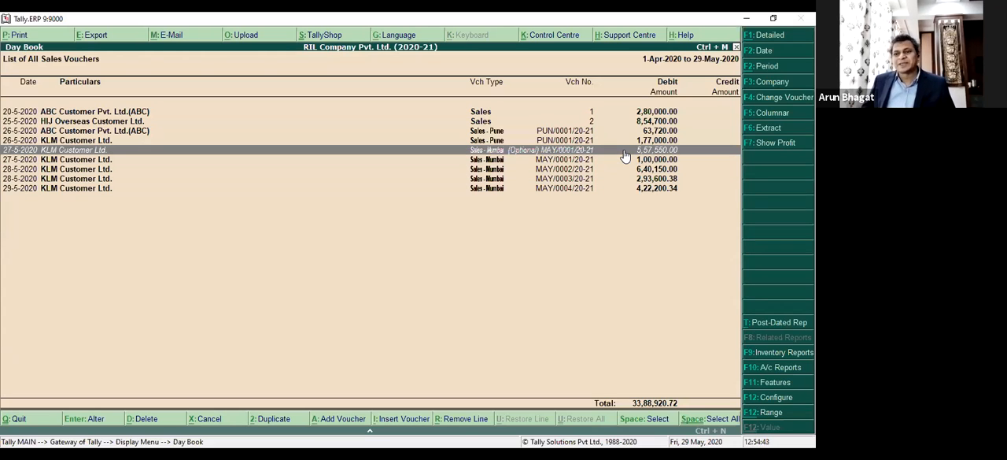
key(Return)
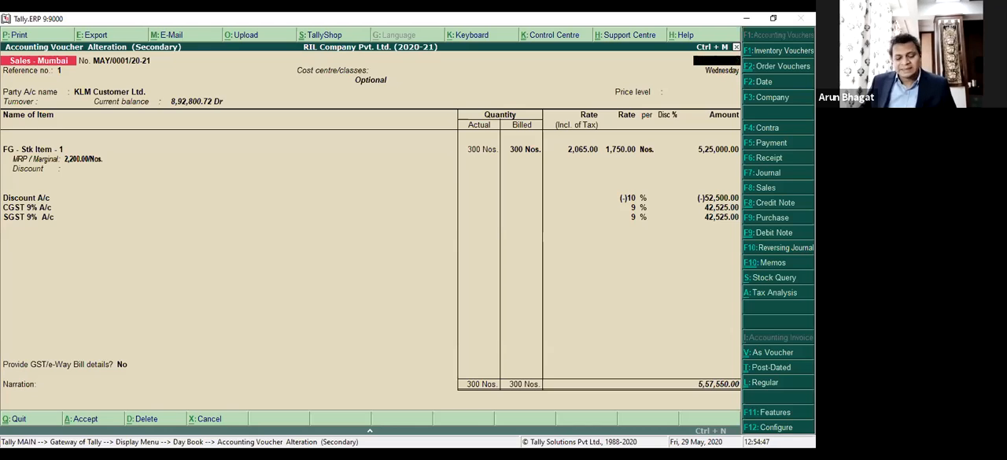
key(Escape)
key(y)
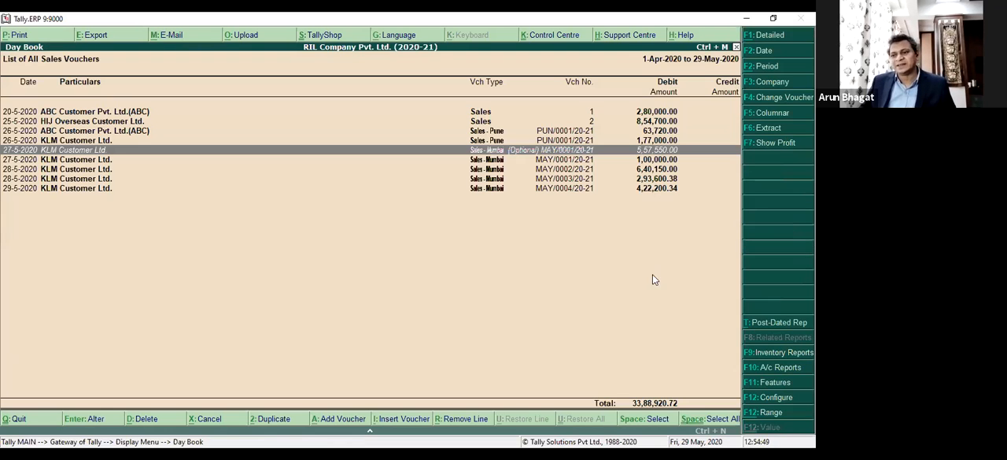
Set the Day Book's voucher type back to All Items and inspect its configuration options without changing them.
key(F4)
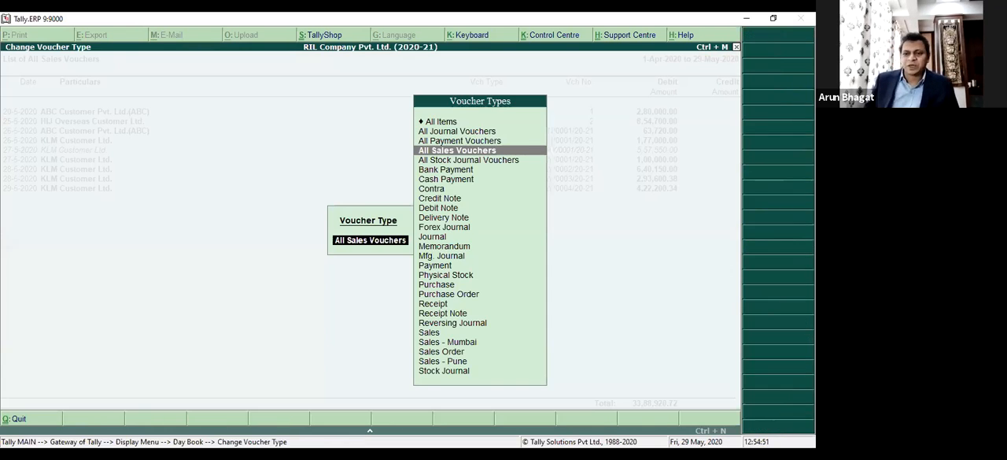
key(Up)
key(Up)
key(Up)
key(Return)
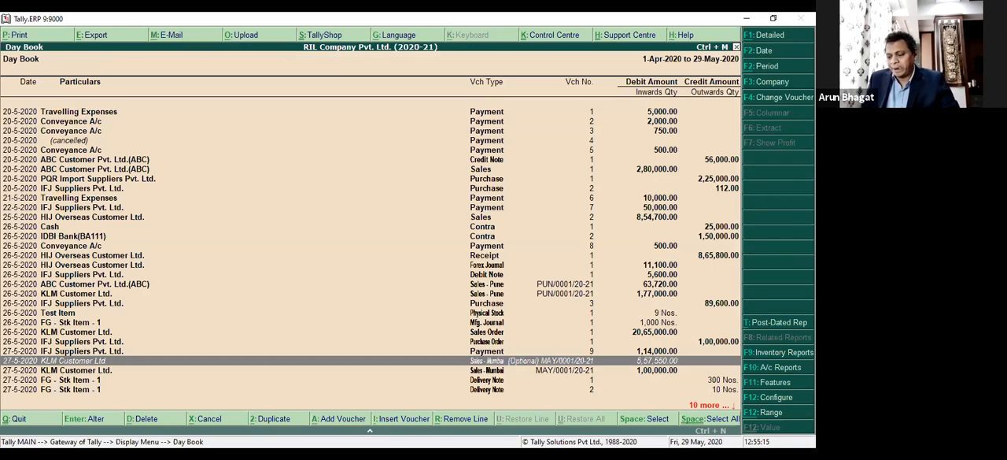
key(F12)
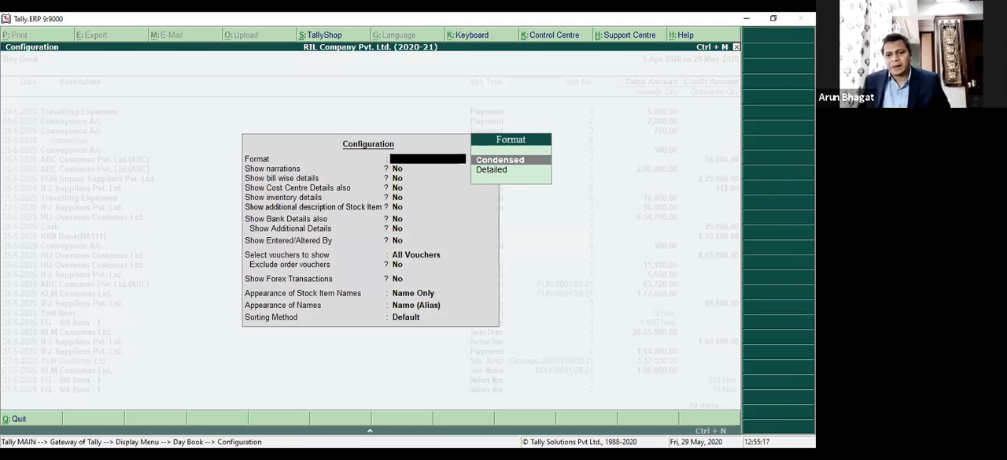
key(Escape)
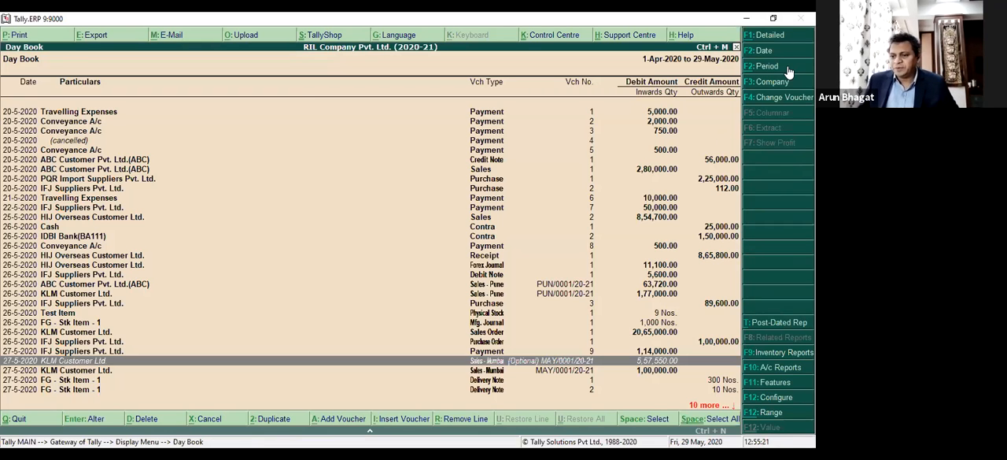
View the Post-dated Transactions report from the Day Book and return to the Day Book.
click(791, 325)
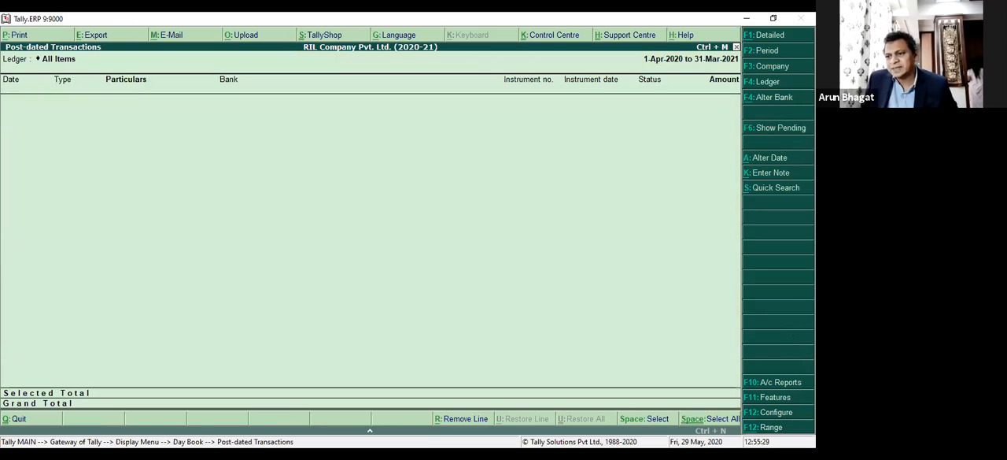
key(Escape)
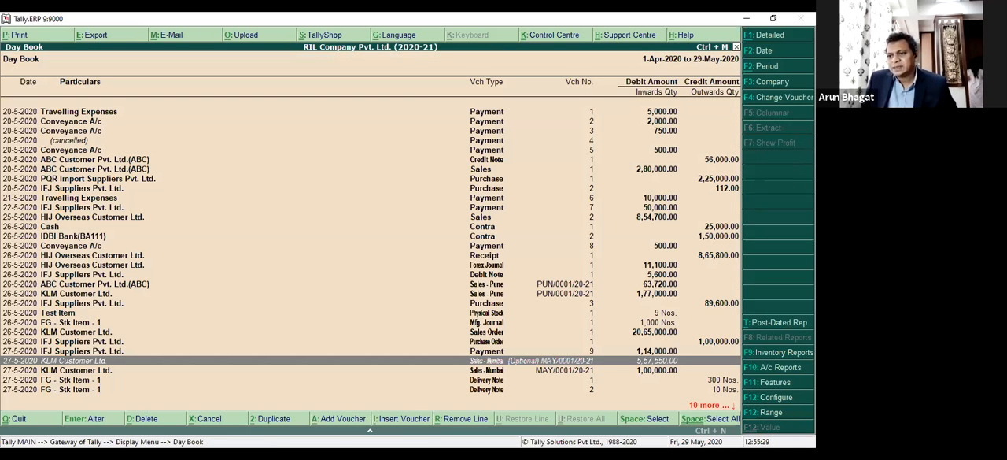
click(784, 324)
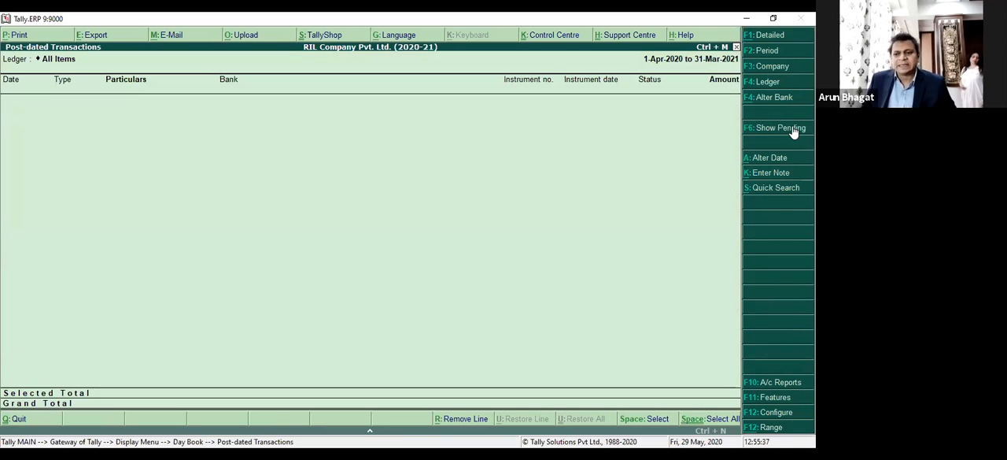
key(Escape)
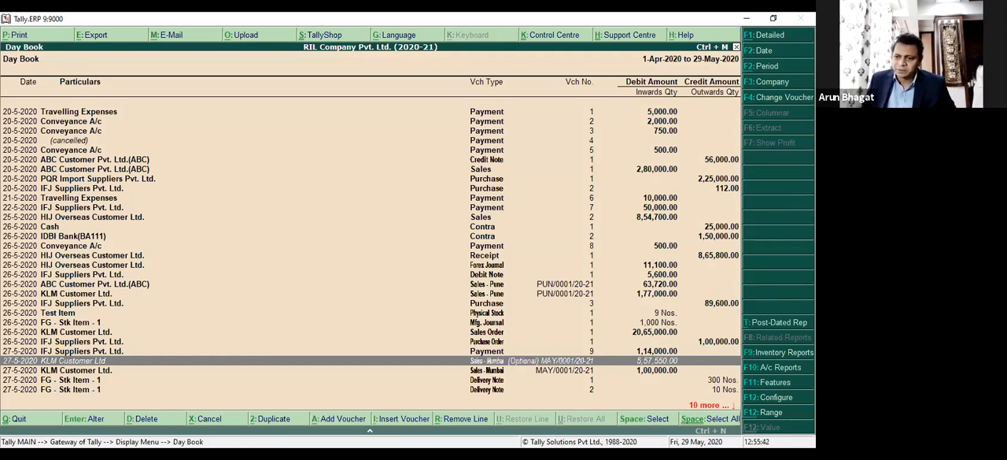
View the Stock Summary among the Day Book's linked inventory reports and return to the Day Book.
click(783, 352)
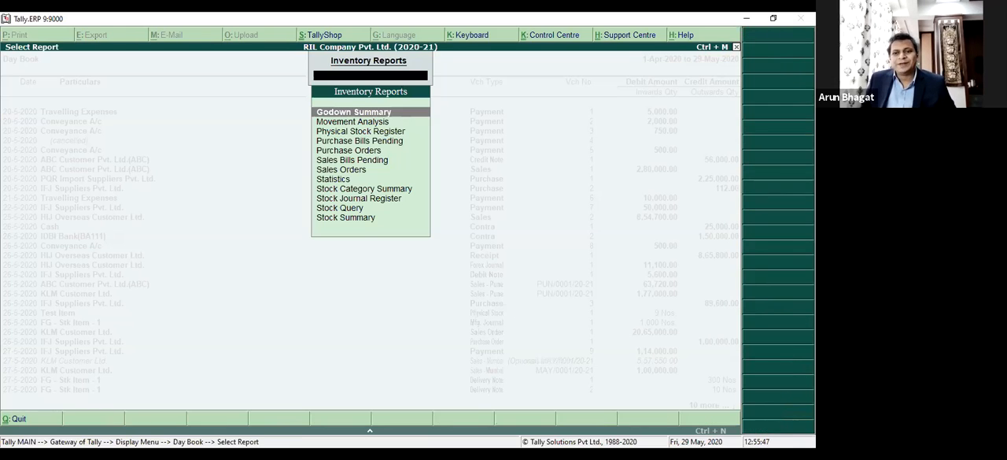
key(Down)
key(Down)
key(Down)
key(Down)
key(Down)
key(Down)
key(Down)
key(Down)
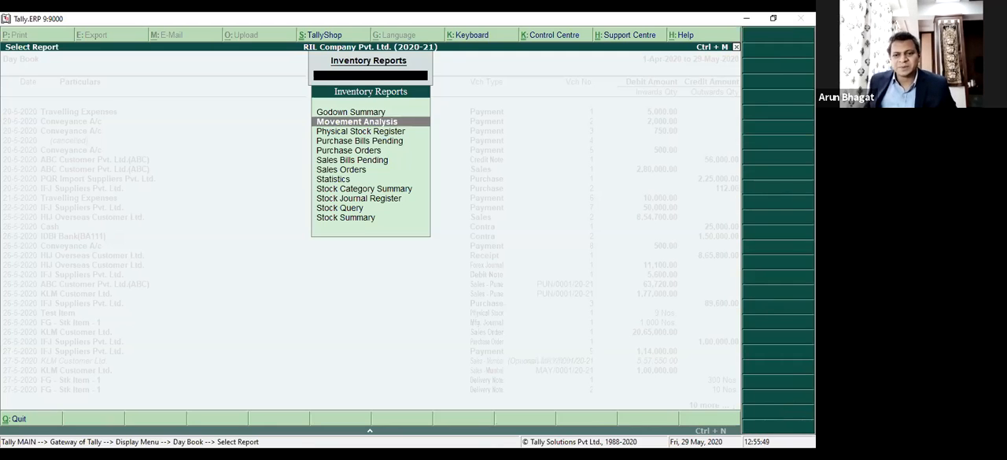
key(Down)
key(Down)
key(Down)
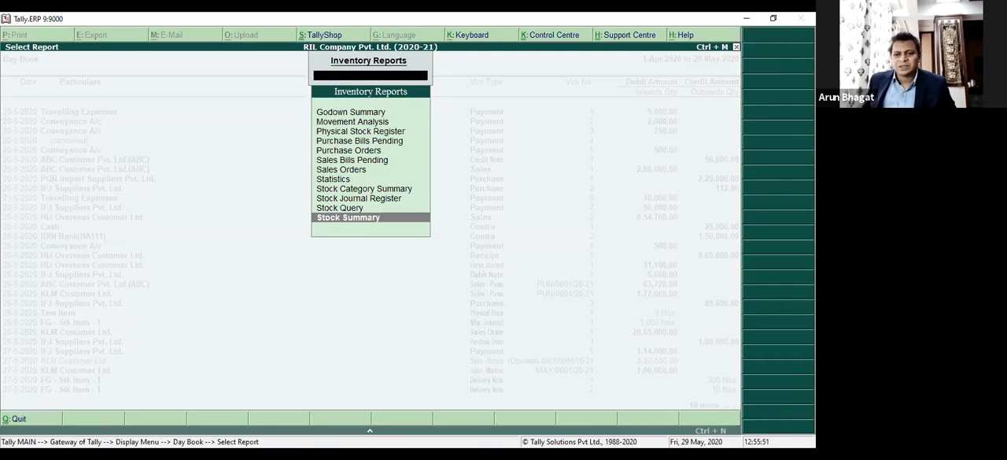
key(Return)
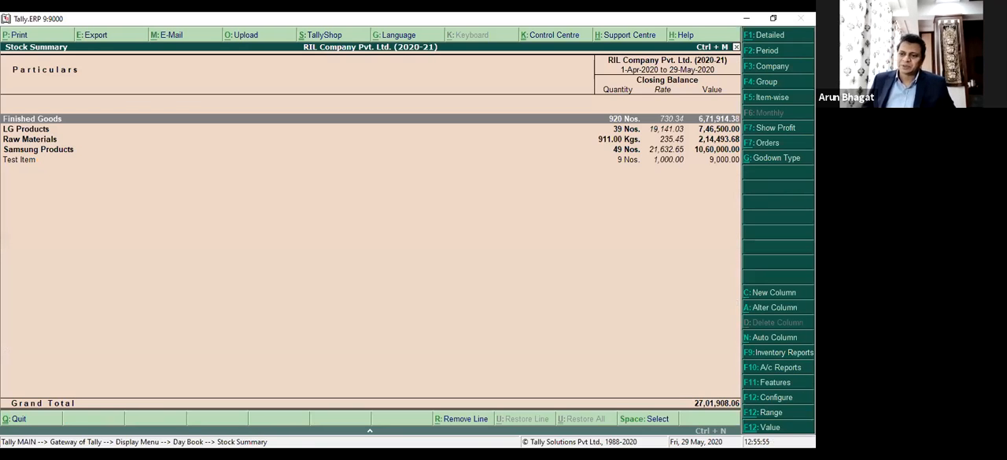
key(Escape)
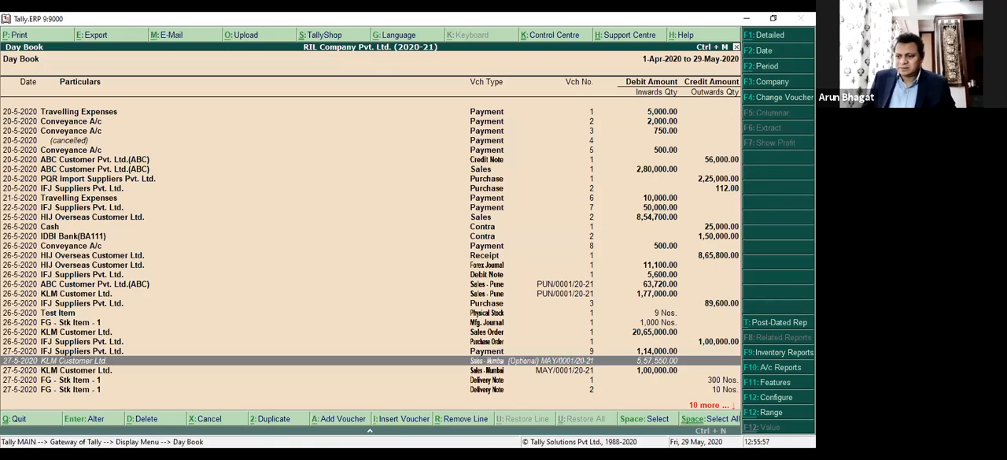
View Bills Receivable among the Day Book's linked accounting reports and return to the Day Book.
key(F10)
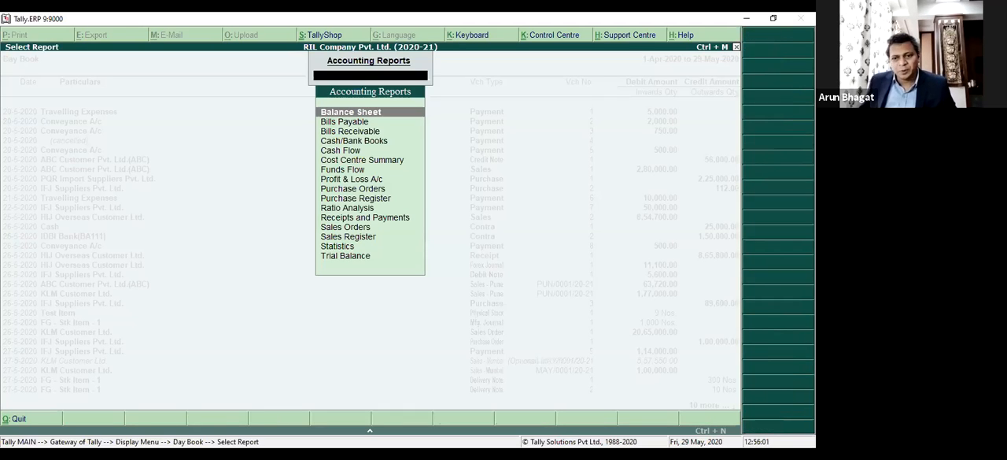
key(Down)
key(Down)
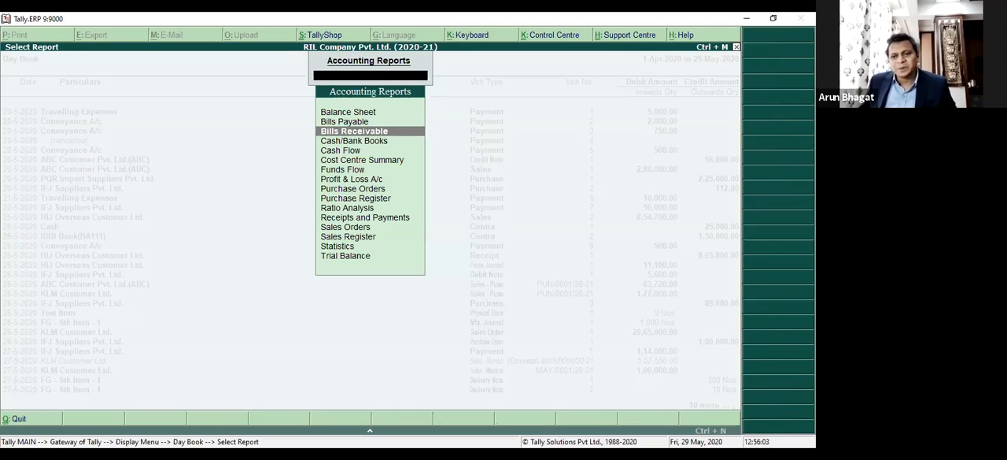
key(Return)
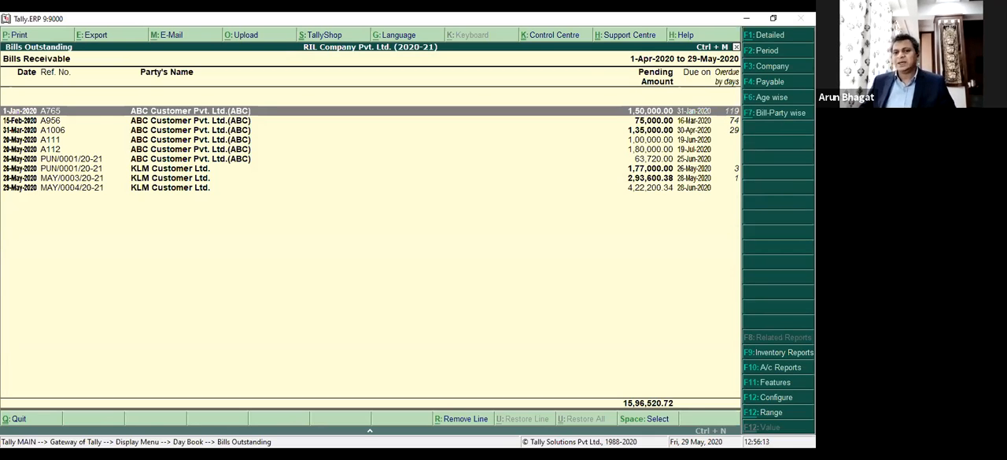
key(Escape)
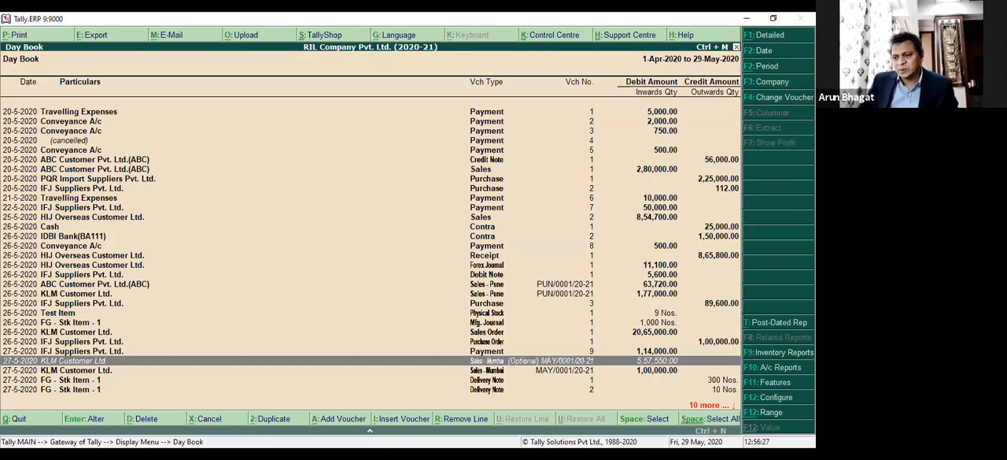
Configure the Day Book with the Detailed format, showing narrations and bill wise details.
key(F12)
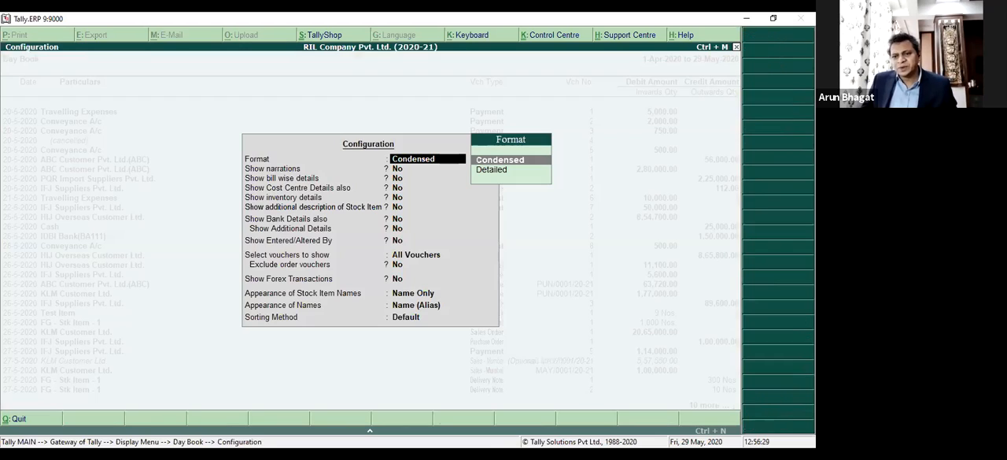
key(Down)
key(Return)
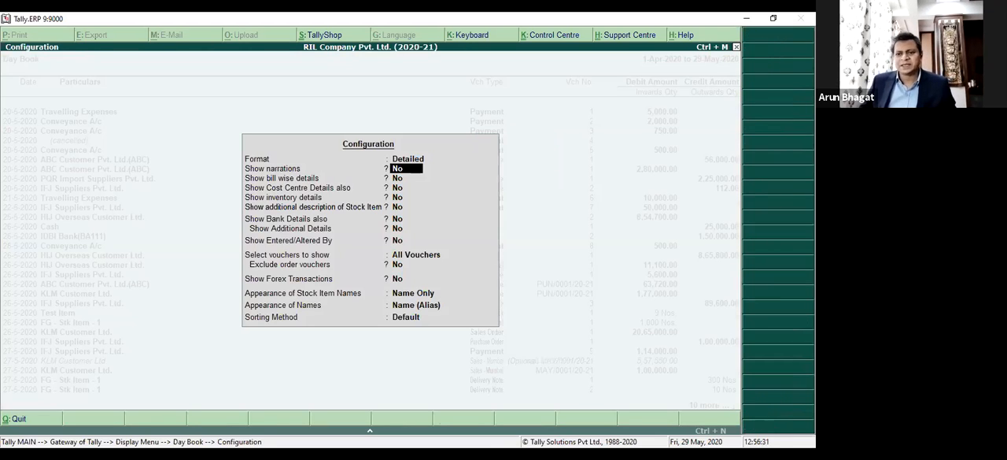
text(y)
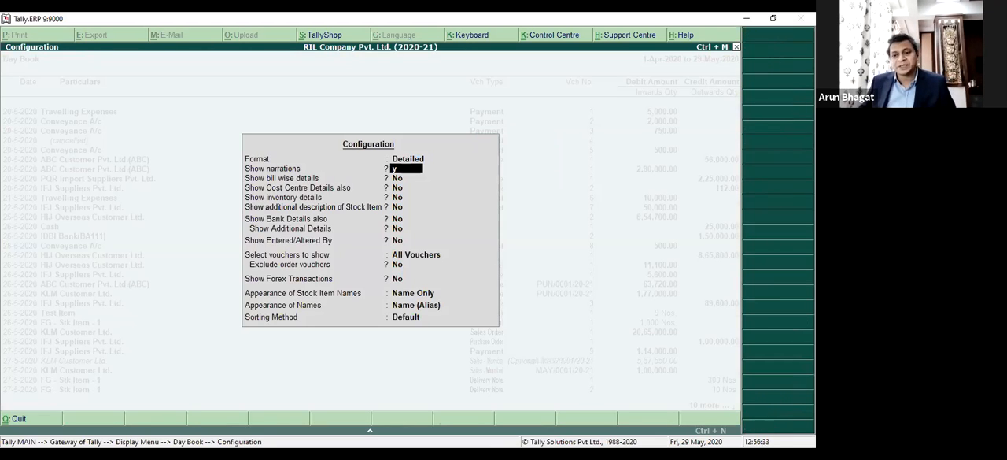
key(Return)
text(y)
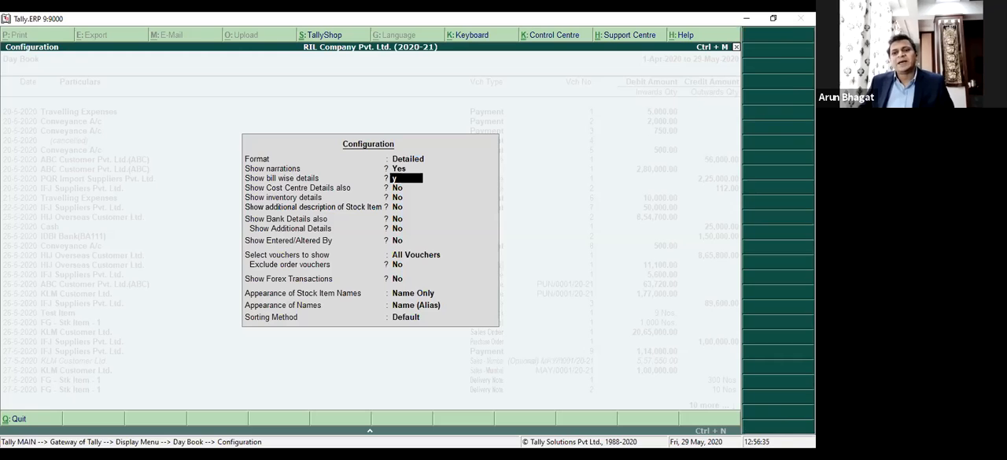
key(Return)
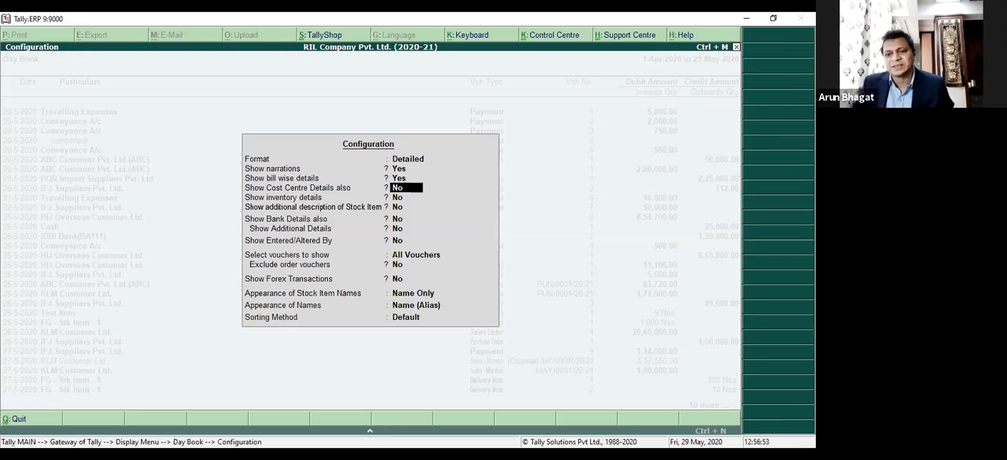
Enable cost centre details, inventory details and additional description of stock items in the Day Book configuration.
key(Return)
key(BackSpace)
text(y)
key(Return)
key(Return)
text(y)
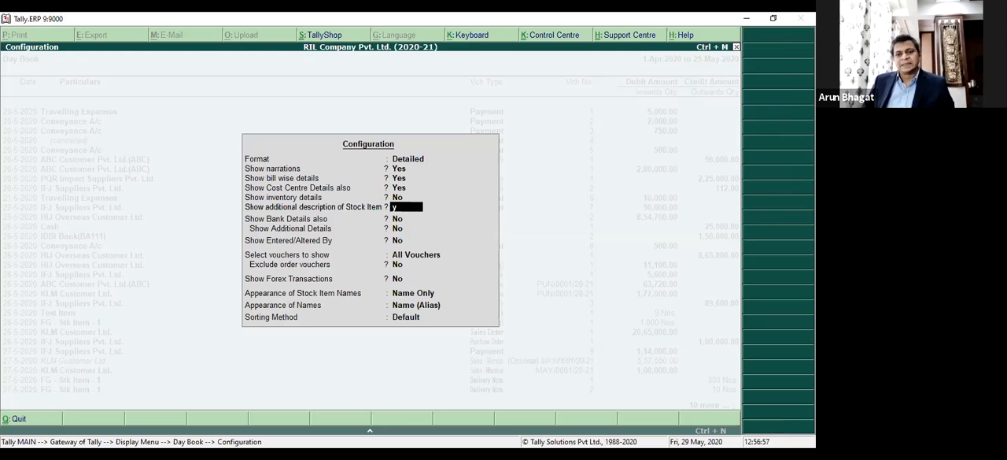
key(Return)
key(BackSpace)
key(BackSpace)
text(y)
Enable bank details, their additional details and Entered/Altered By in the Day Book configuration, leaving the remaining options at their defaults.
key(Return)
key(Return)
text(y)
key(Return)
text(y)
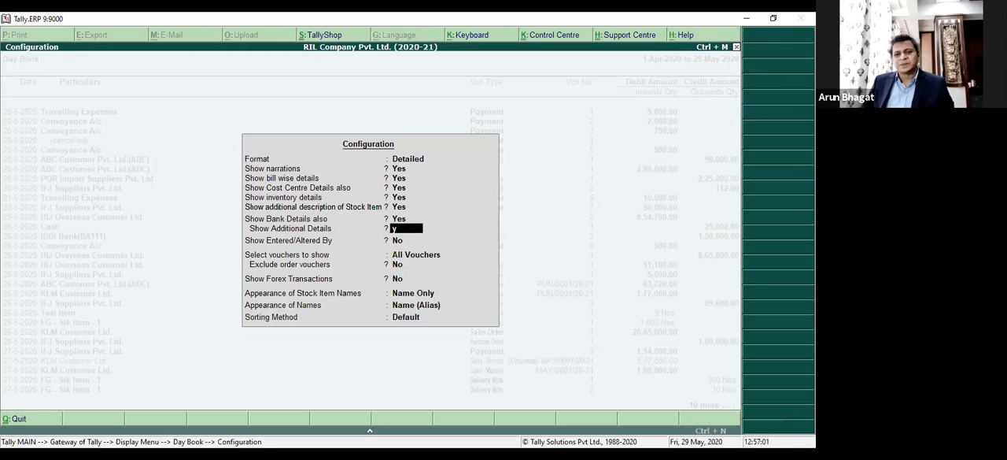
key(Return)
text(y)
key(Return)
key(Return)
key(Return)
key(Return)
key(Return)
key(Return)
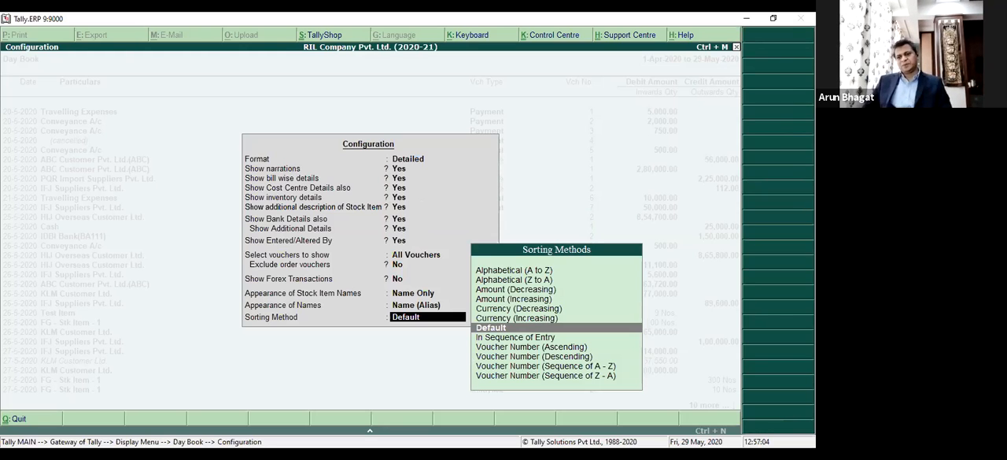
Open the Day Book from the Gateway of Tally and extend its period to 1-Apr-2020 to 29-May-2020.
key(alt+Tab)
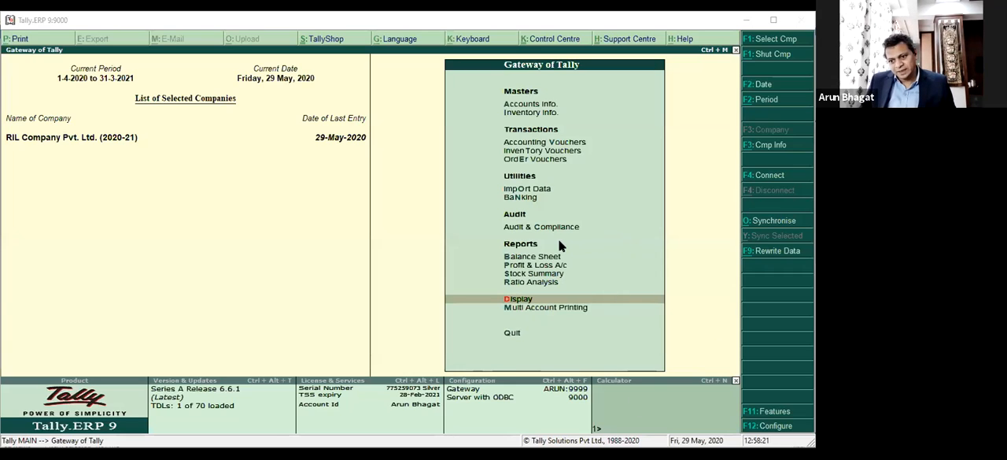
click(536, 268)
key(Down)
key(Down)
key(Down)
key(Return)
key(Down)
key(Return)
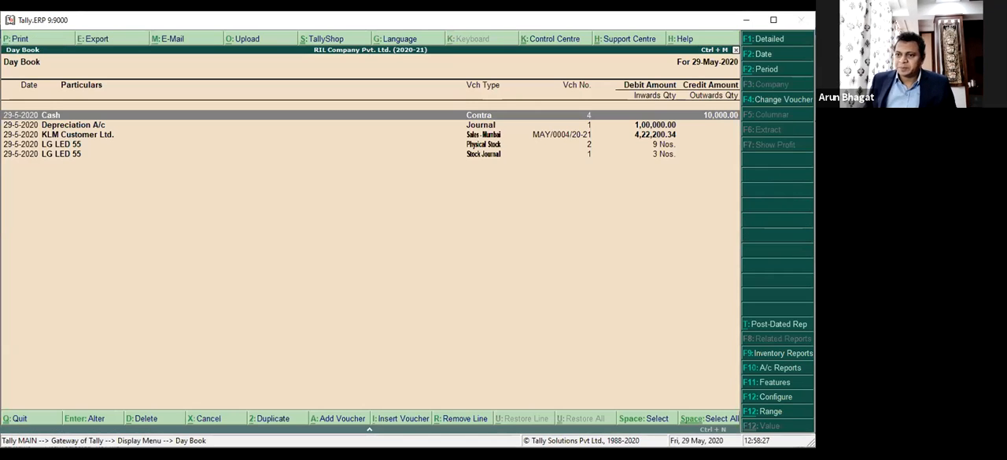
click(767, 69)
key(Return)
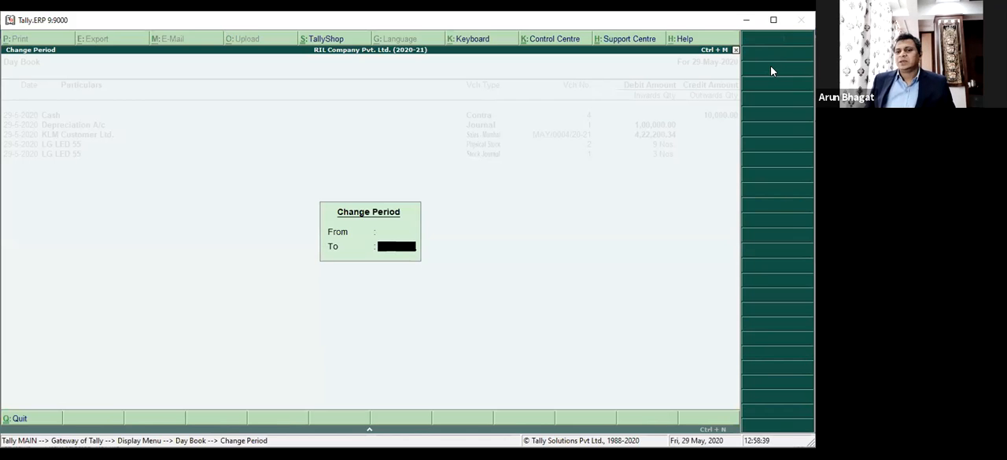
key(Return)
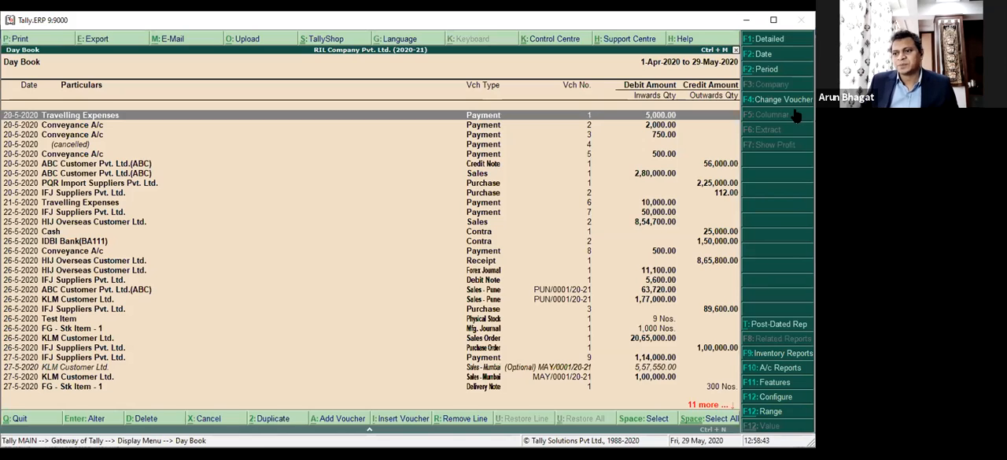
Configure the Day Book with the Detailed format, showing narrations, bill wise details, cost centre details and inventory details.
key(F12)
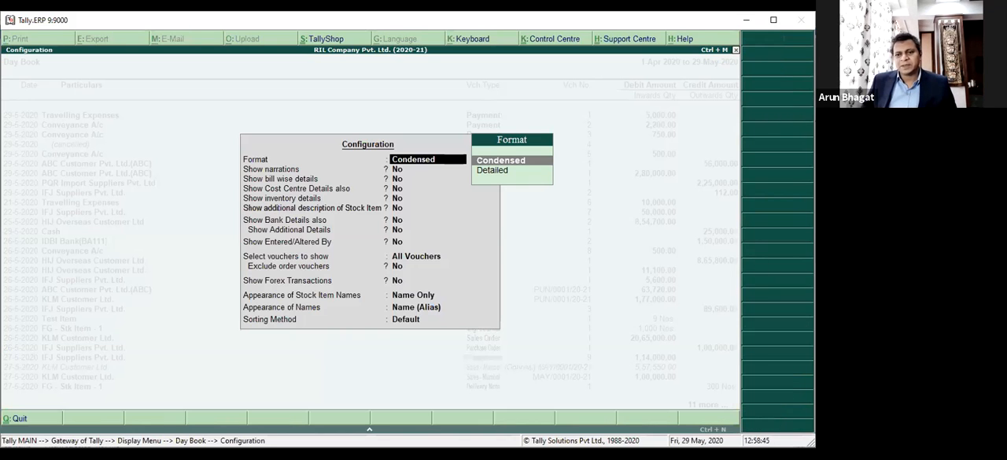
key(Down)
key(Return)
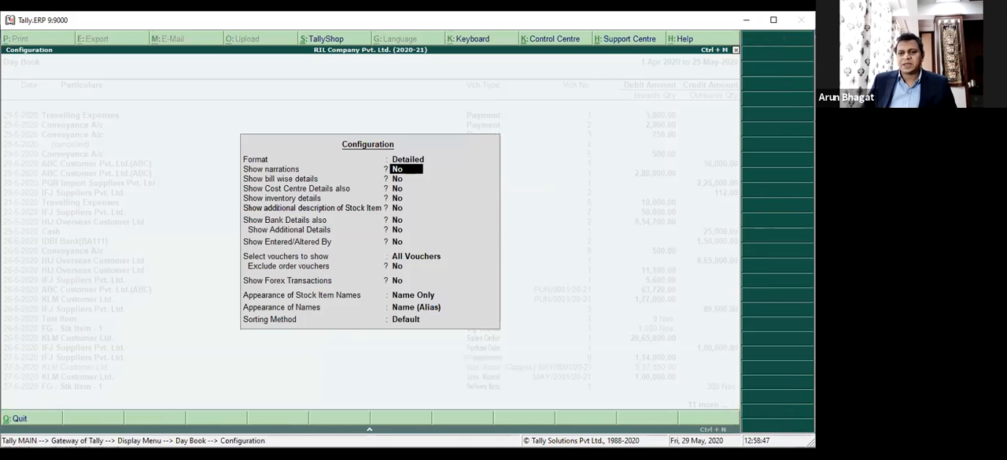
text(y)
key(Return)
text(y)
key(Return)
text(y)
key(Return)
text(y)
key(Return)
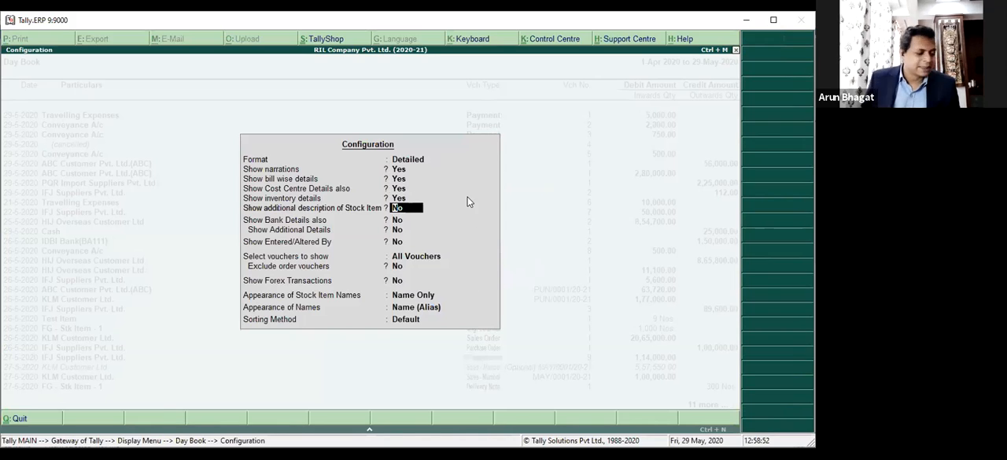
Load RIL Company Pvt. Ltd. (2020-21) in Tally and log in with the user name.
key(alt+Tab)
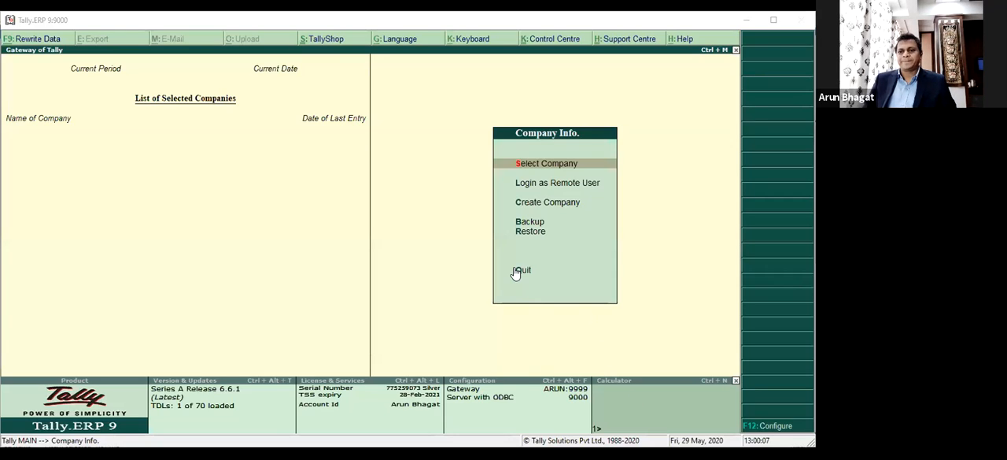
click(520, 168)
text(RIL)
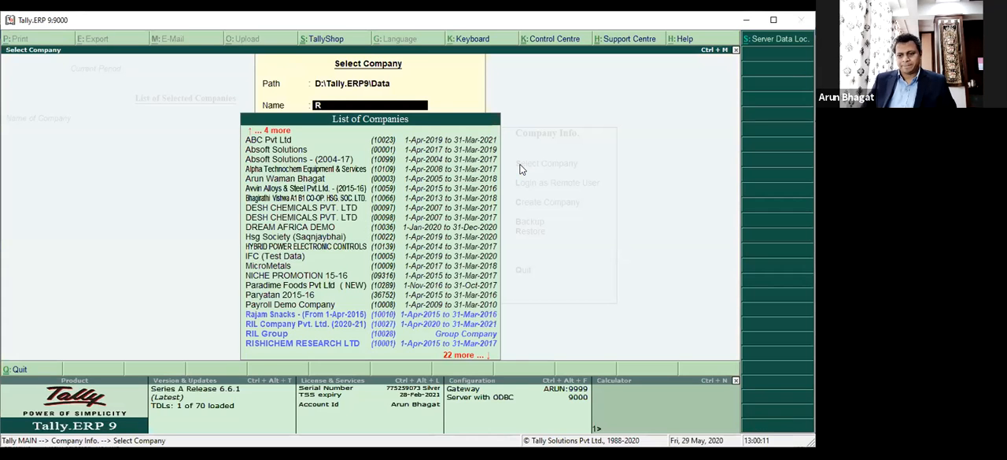
key(Return)
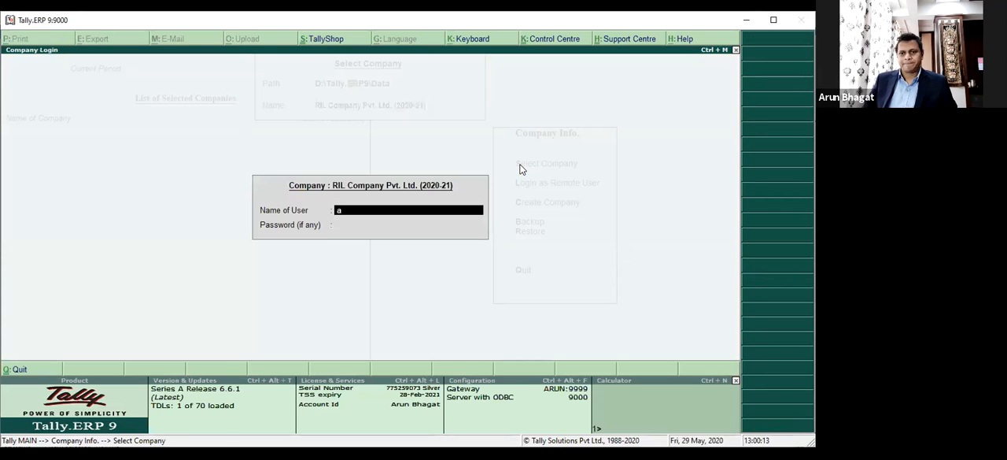
text(a)
key(Return)
key(Return)
Open the Day Book from the Display menu of the Gateway of Tally.
key(Down)
key(Down)
key(Down)
key(Down)
key(Down)
key(Down)
key(Down)
key(Down)
key(Down)
key(Down)
key(Down)
key(Down)
key(Down)
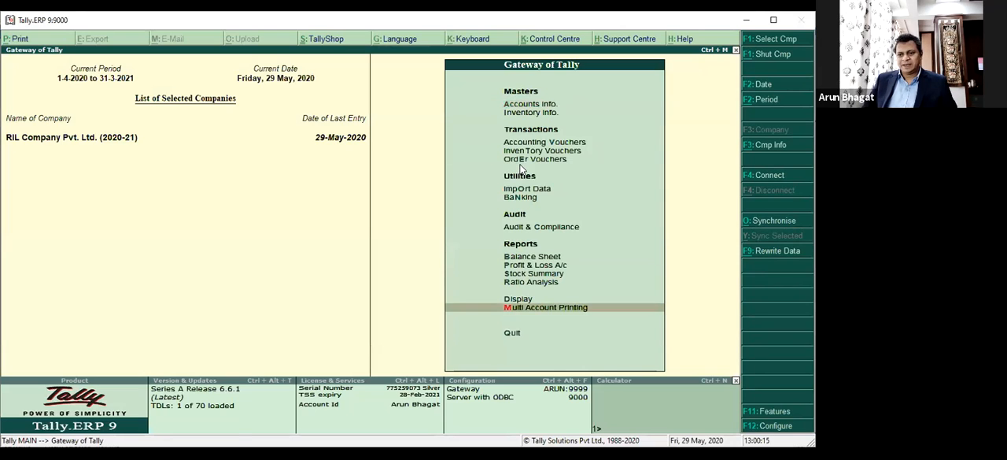
key(Up)
key(Return)
key(Down)
key(Return)
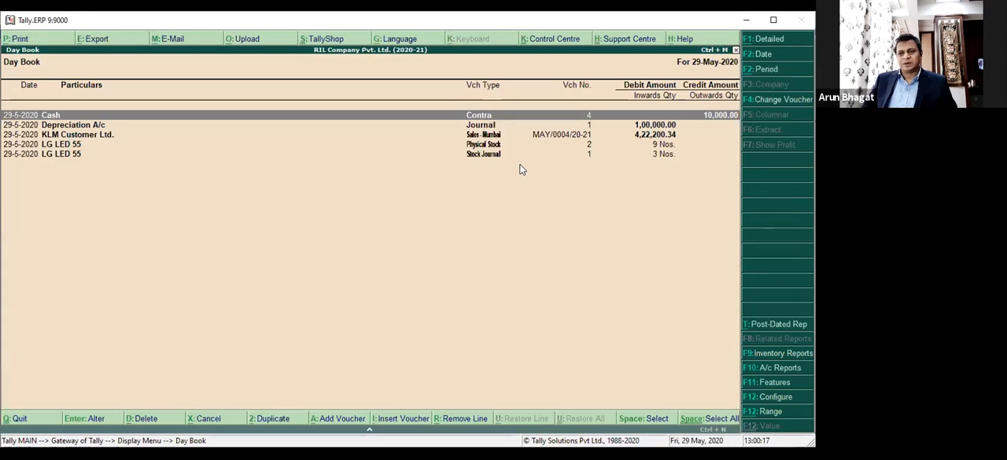
Extend the Day Book period to 1-Apr-2020 to 29-May-2020.
key(alt+F2)
key(Return)
key(Return)
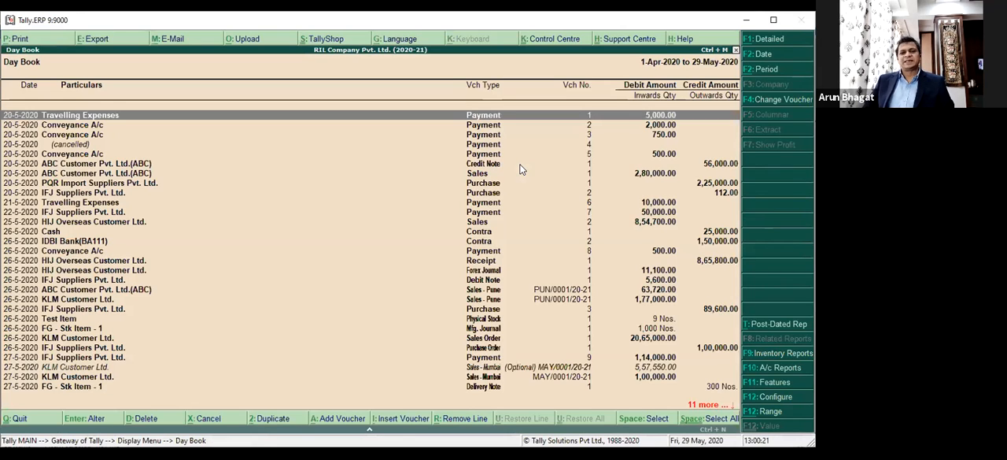
Configure the Day Book with Show Entered/Altered By set to Yes, keeping the Condensed format.
key(F12)
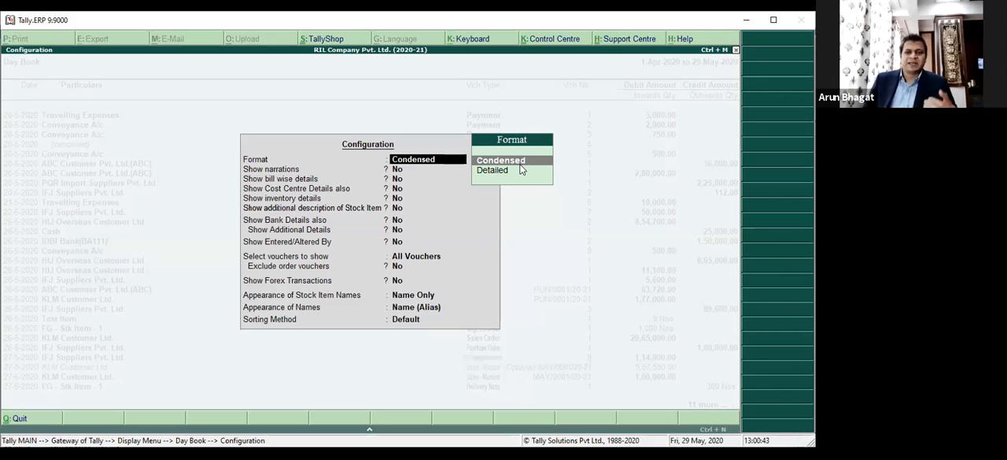
key(Return)
key(Return)
key(Return)
key(Return)
key(Return)
key(Return)
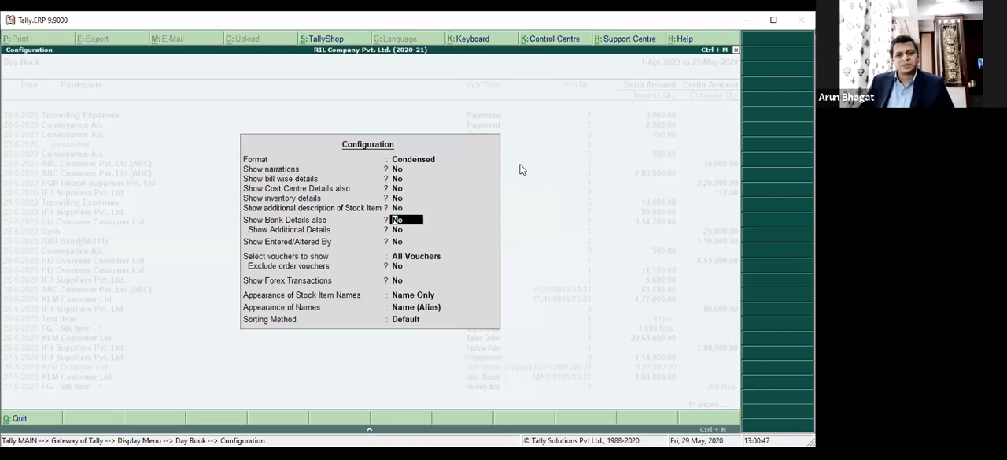
key(Return)
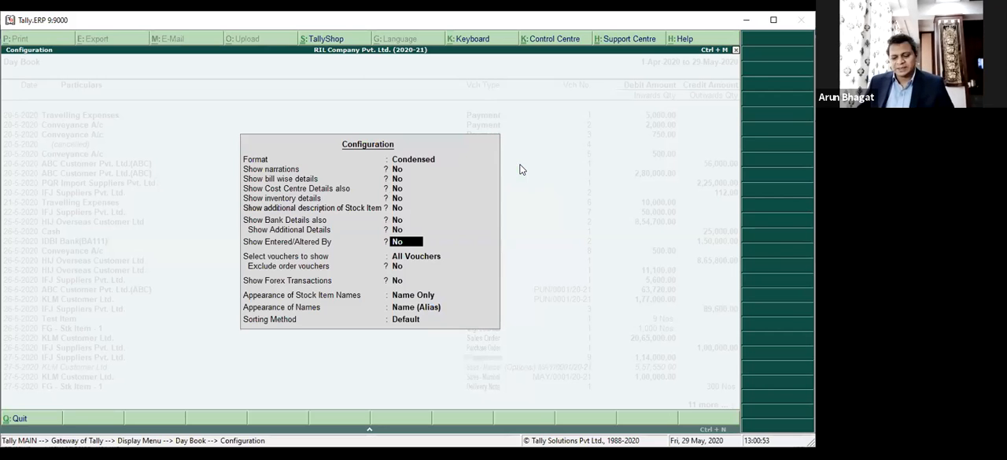
key(y)
key(ctrl+a)
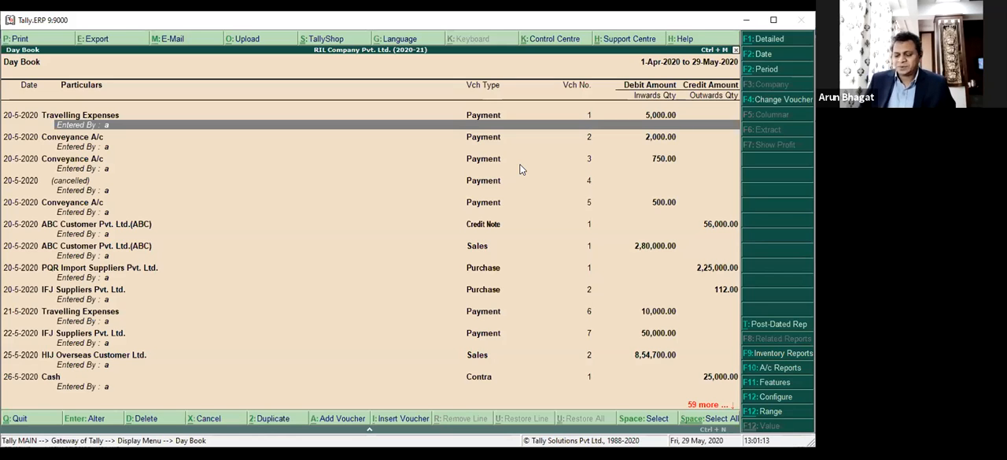
Review the Show Entered/Altered By option in the Day Book configuration and return to the report.
key(F12)
key(Return)
key(Return)
key(Return)
key(Return)
key(Return)
key(Return)
key(Return)
key(Return)
key(Return)
key(Return)
key(Return)
key(Return)
key(Return)
key(Return)
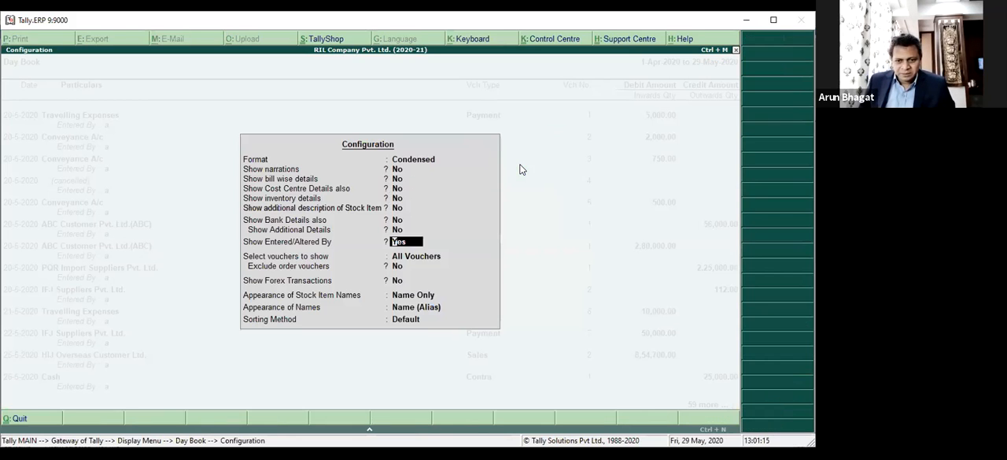
key(Return)
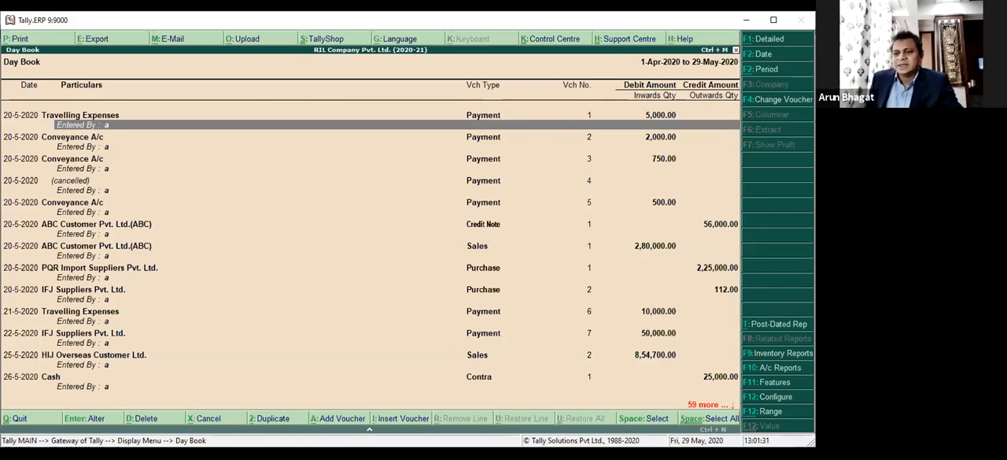
Examine the entered-by and altered-by details of the Day Book vouchers dated 20 to 27 May 2020.
key(Down)
key(Down)
key(Down)
key(Down)
key(Down)
key(Down)
key(Down)
key(Down)
key(Down)
key(Down)
key(Down)
key(Down)
key(Down)
key(Down)
key(Down)
key(Down)
key(Down)
key(Down)
key(Down)
key(Down)
key(Down)
key(Down)
key(Down)
key(Down)
key(Down)
key(Down)
key(Down)
key(Down)
key(Down)
key(Down)
key(Down)
key(Down)
key(Down)
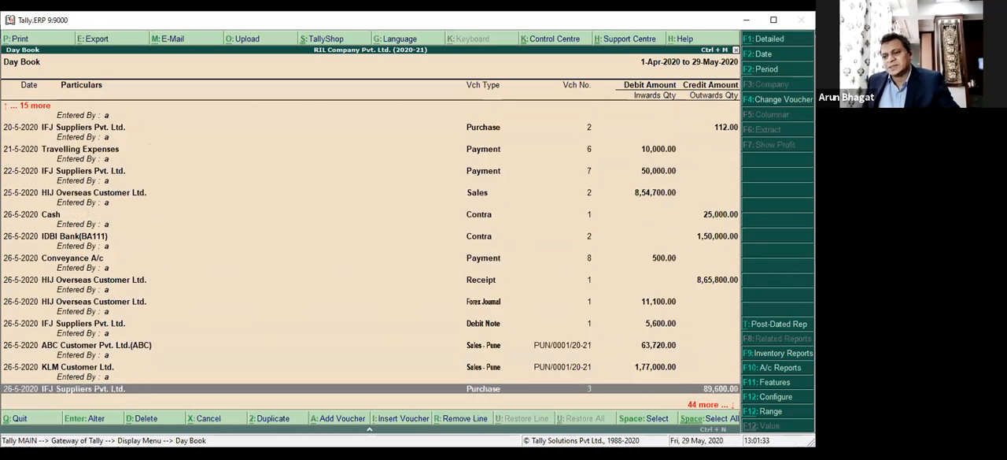
key(Up)
key(Up)
key(Up)
key(Up)
key(Up)
key(Up)
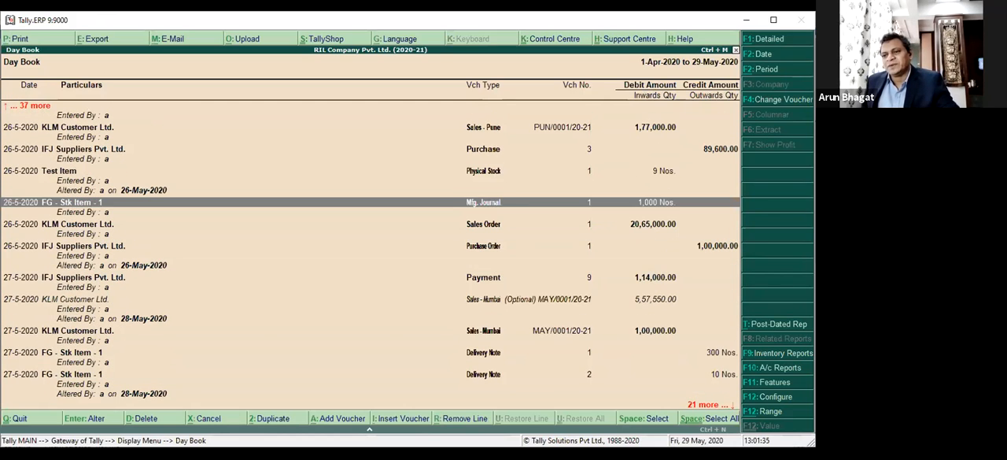
Mark the Test Item physical stock voucher and the KLM Customer Ltd. Sales - Pune voucher in the Day Book.
key(Up)
key(Up)
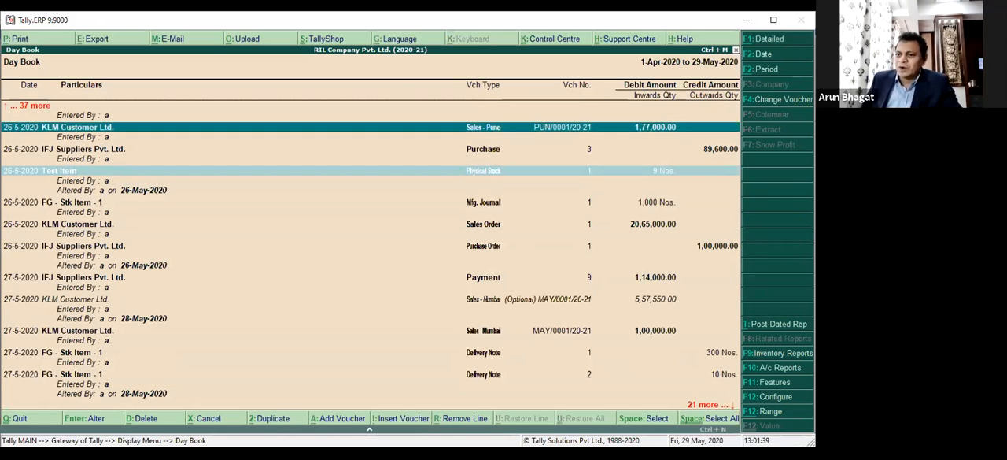
key(space)
key(Up)
key(Up)
key(Up)
key(Up)
key(Up)
key(Up)
key(Up)
key(Up)
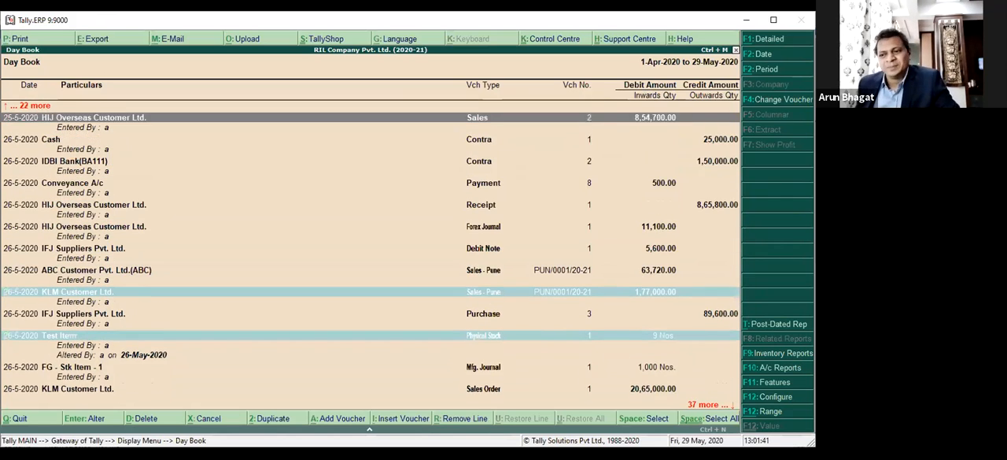
Examine the entered-by and altered-by details of the remaining vouchers through the last stock journal entry of 29-May-2020.
key(Down)
key(Down)
key(Down)
key(Down)
key(Down)
key(Down)
key(Down)
key(Down)
key(Down)
key(Down)
key(Down)
key(Down)
key(Down)
key(Down)
key(Down)
key(Down)
key(Down)
key(Down)
key(Down)
key(Down)
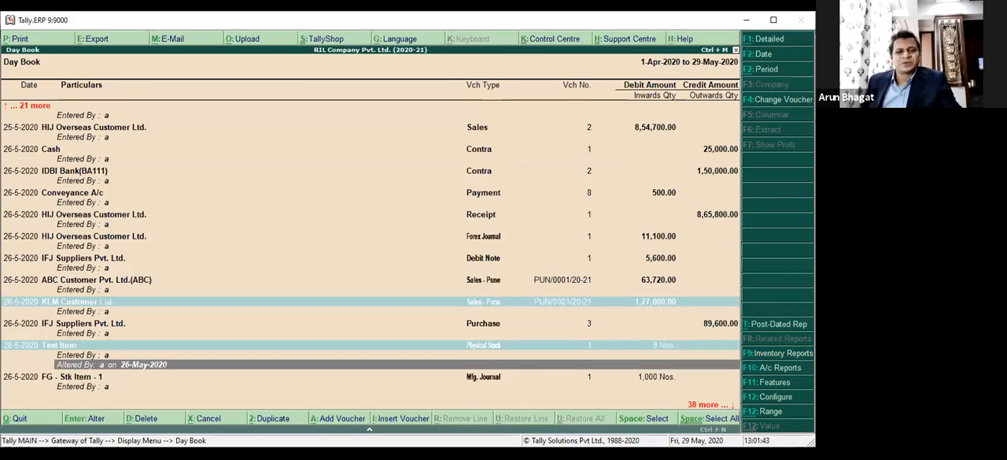
key(Down)
key(Down)
key(Down)
key(Down)
key(Down)
key(Down)
key(Down)
key(Down)
key(Down)
key(Down)
key(Down)
key(Down)
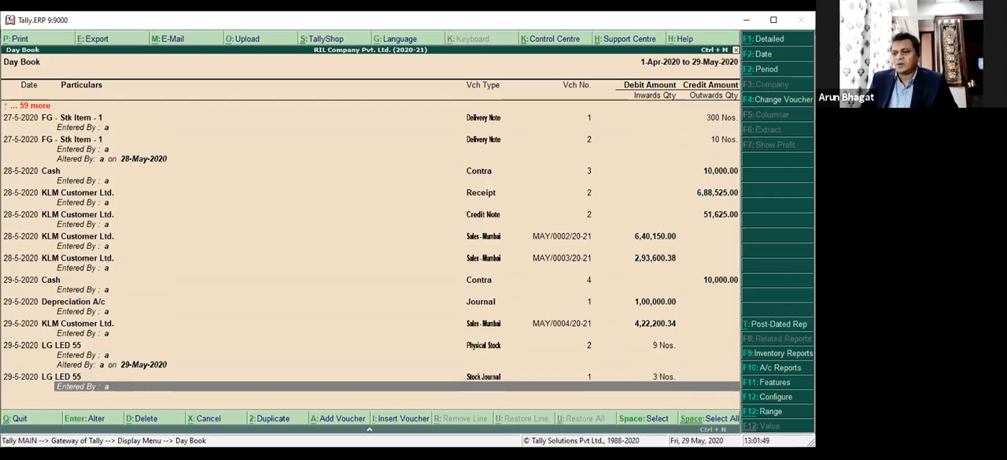
Filter the Day Book to vouchers having Narration containing XYZ, with no further conditions.
key(alt+F12)
key(Return)
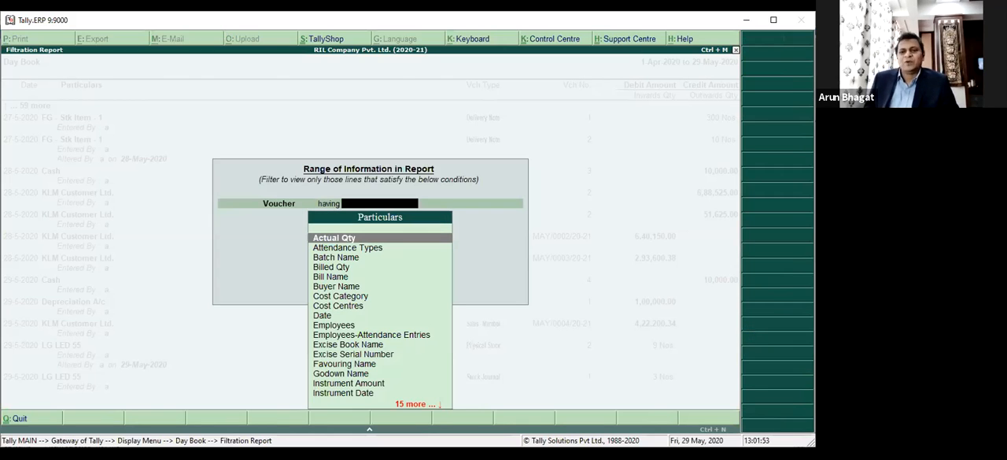
text(Na)
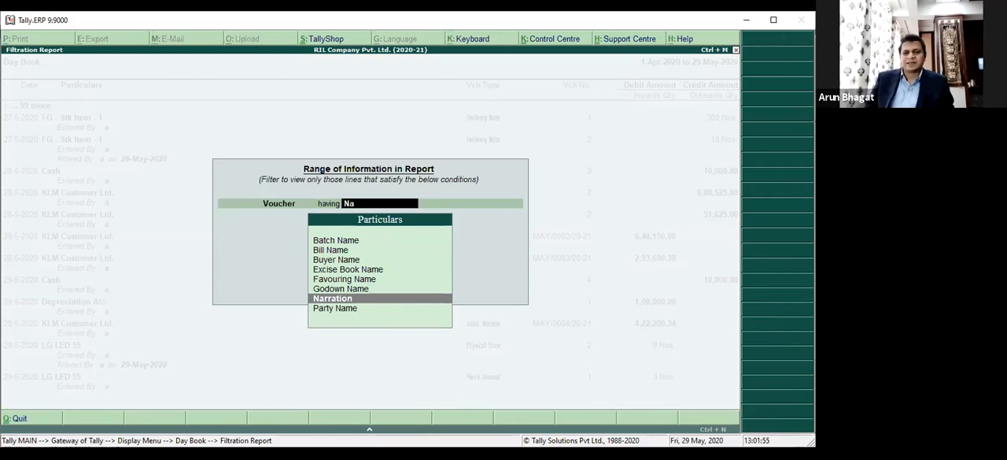
key(Return)
text(c)
key(Return)
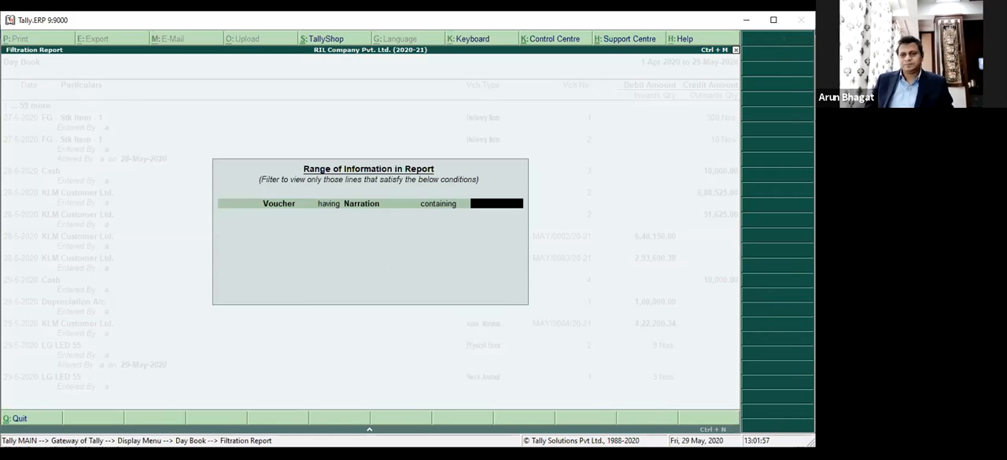
text(XYZ)
key(Return)
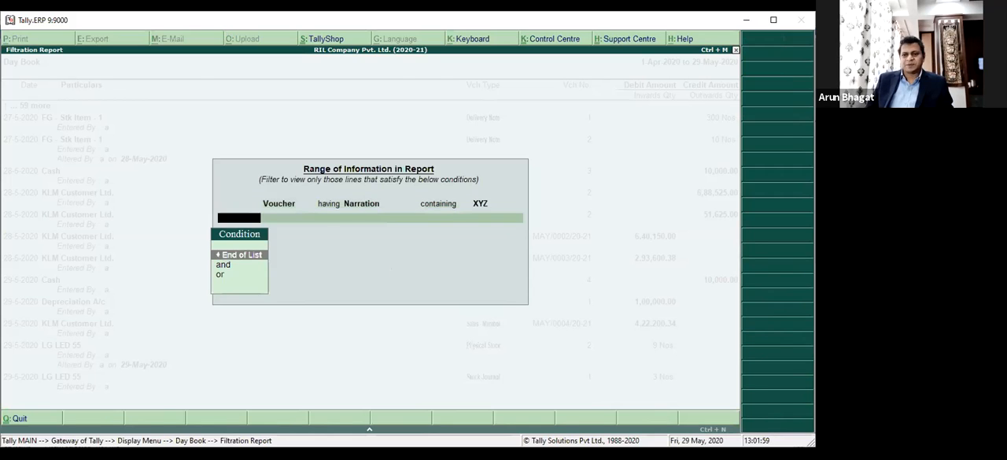
key(Return)
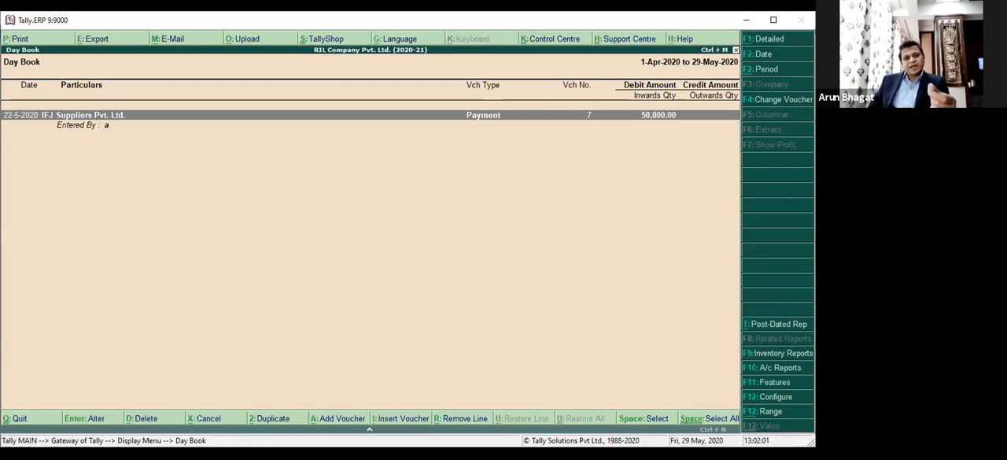
Check the narration of the filtered IFJ Suppliers Pvt. Ltd. payment voucher and return to the unfiltered Day Book.
key(Return)
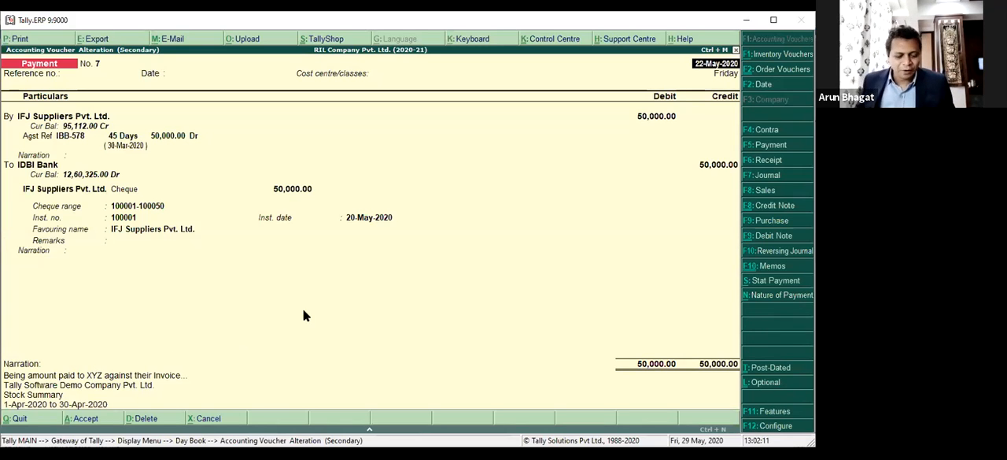
key(Escape)
key(y)
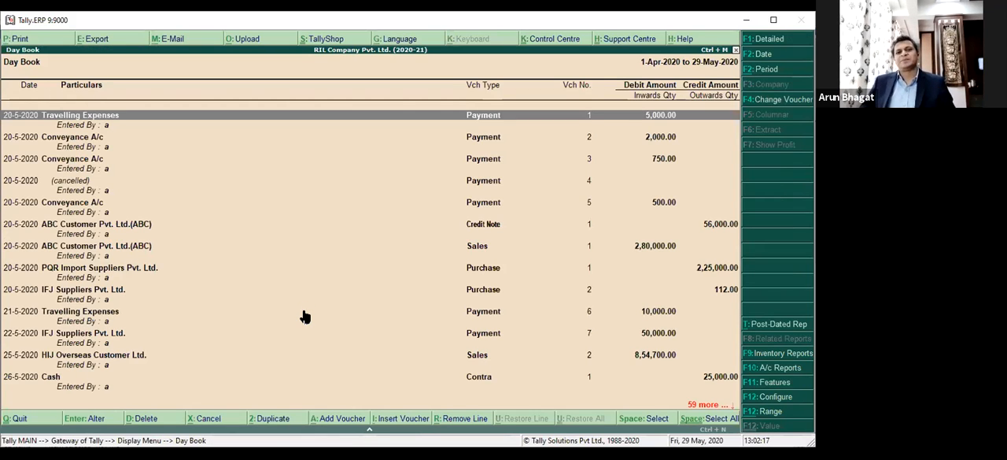
Set Show Entered/Altered By to No in the Day Book configuration, keeping All Vouchers as the selection.
key(F12)
key(Return)
key(Return)
key(Down)
key(Down)
key(Return)
key(Return)
key(Return)
key(Up)
key(n)
key(Return)
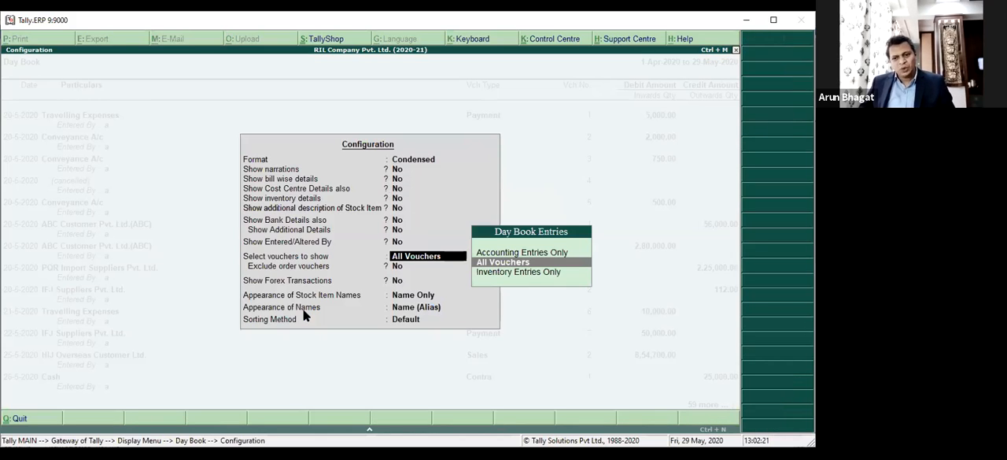
key(ctrl+a)
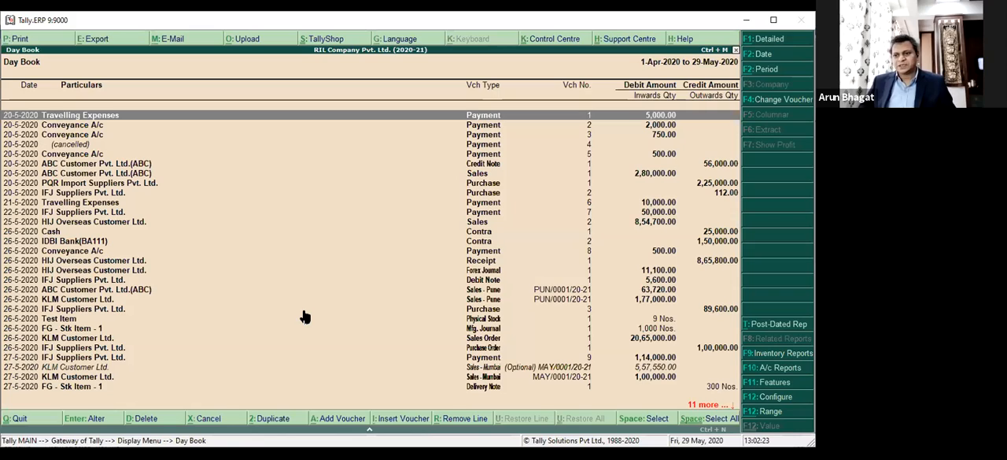